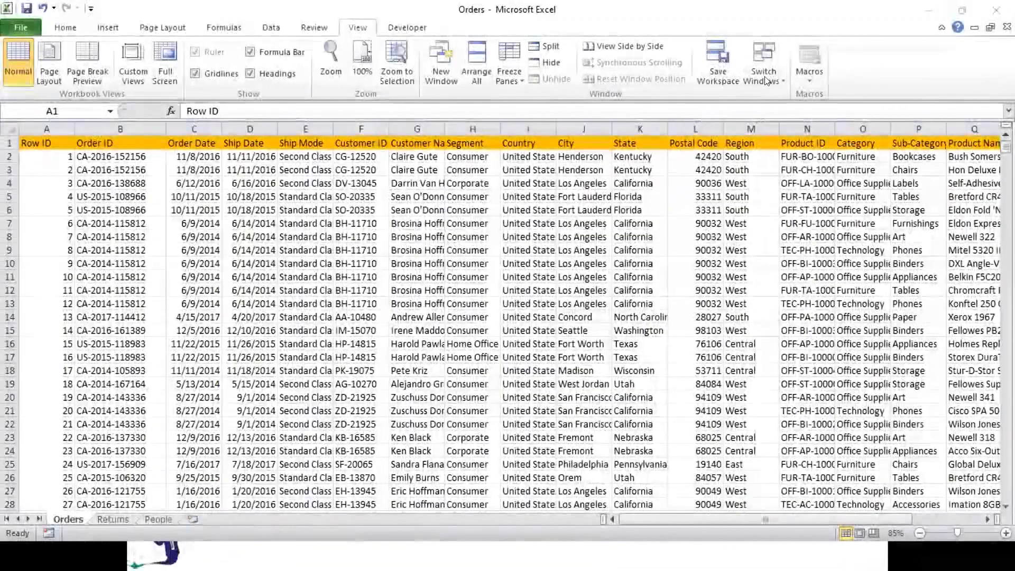
Add filter controls to every column heading in row 1 of the Orders sheet
left_click(580, 142)
key("shift+space")
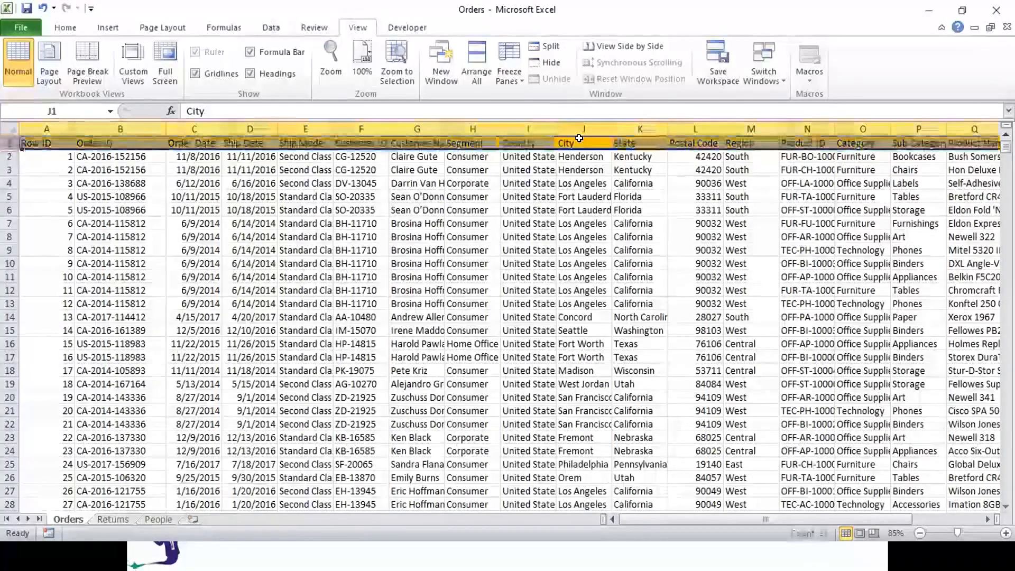
key("alt+d")
key("f")
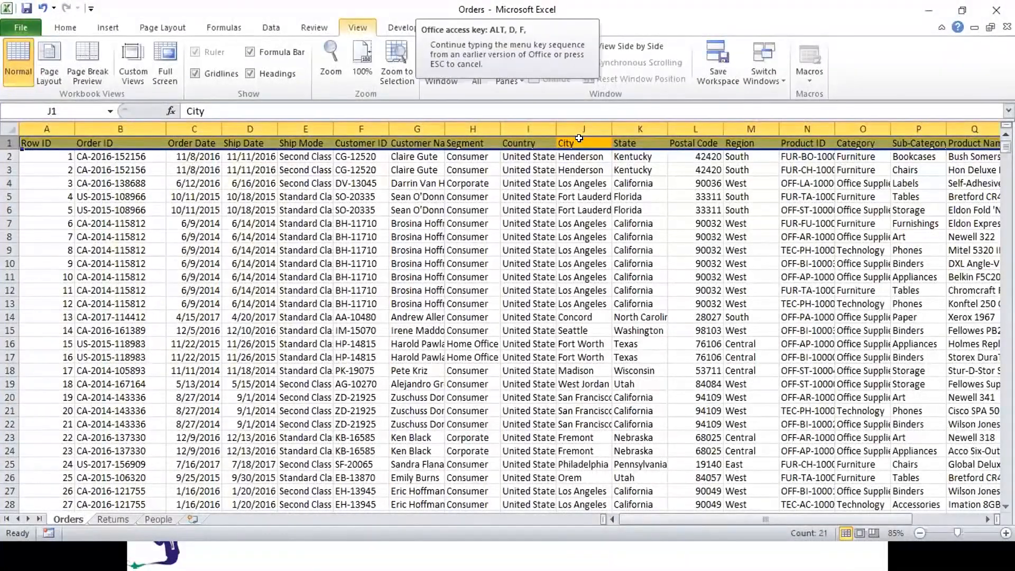
key("f")
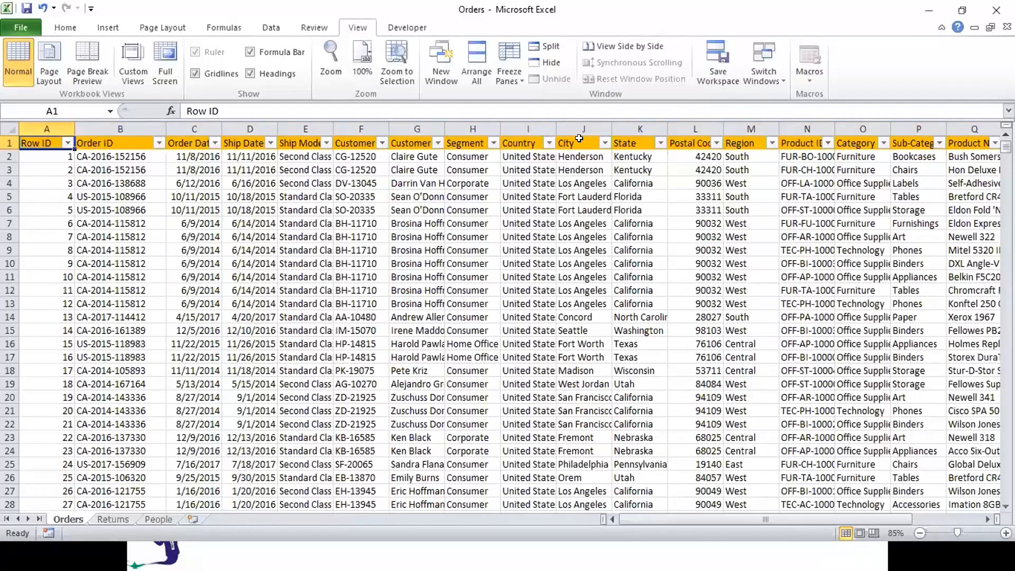
Review the Orders headings from Order ID to Segment and view the values available in the Segment filter
key("Right")
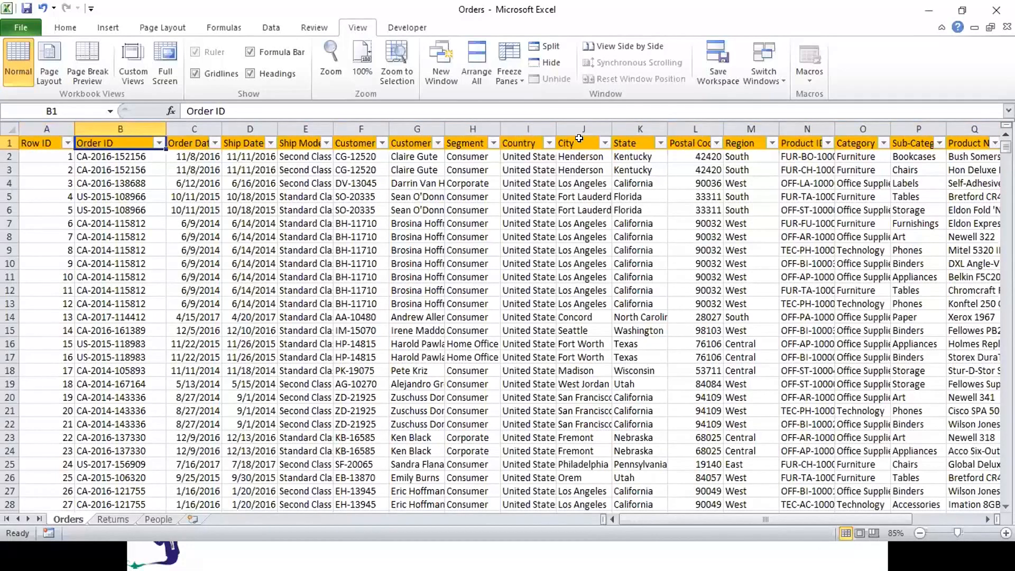
key("Down")
key("Up")
key("Right")
key("Right")
key("Right")
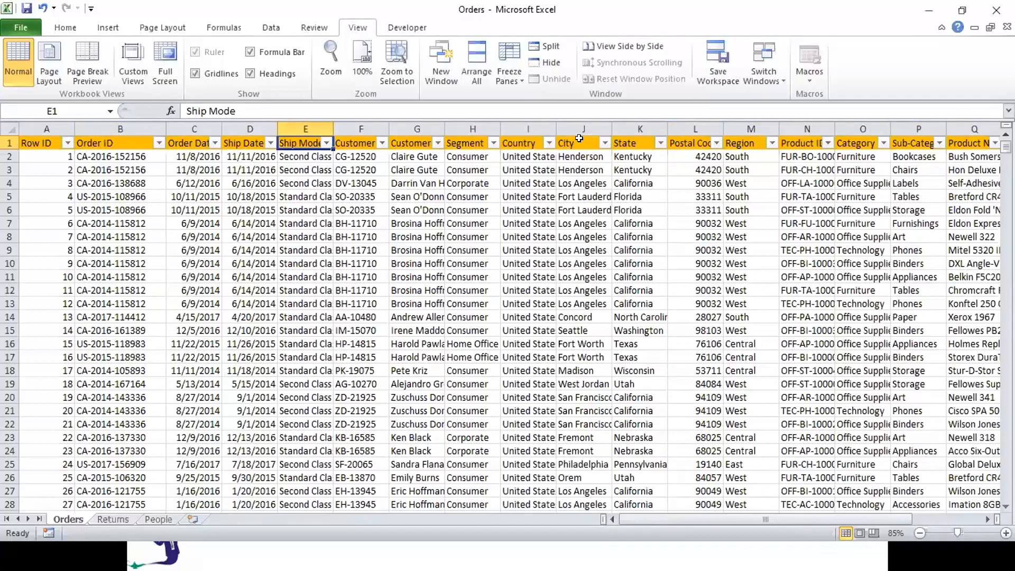
key("Right")
key("Right")
key("Left")
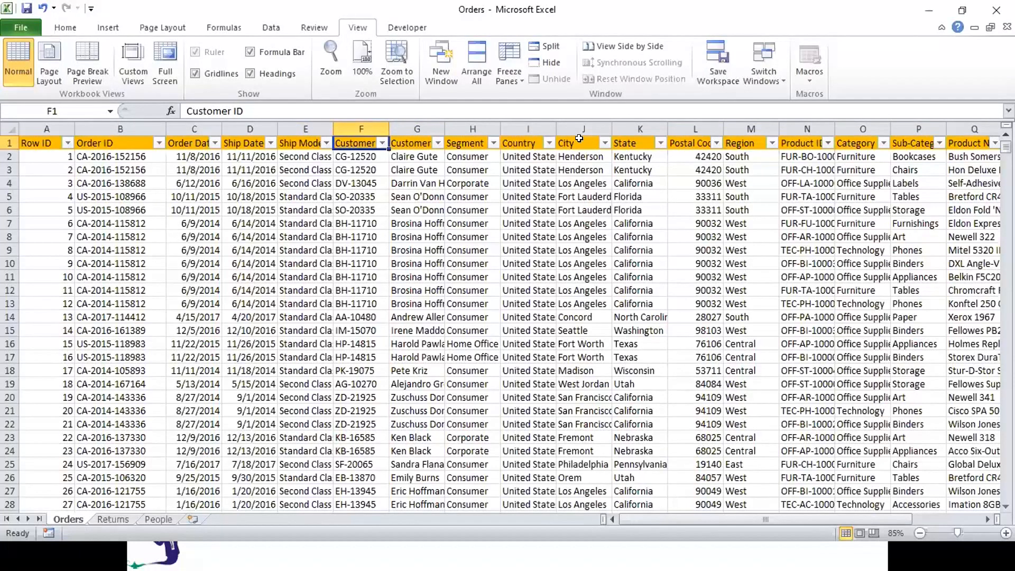
key("Right")
key("Right")
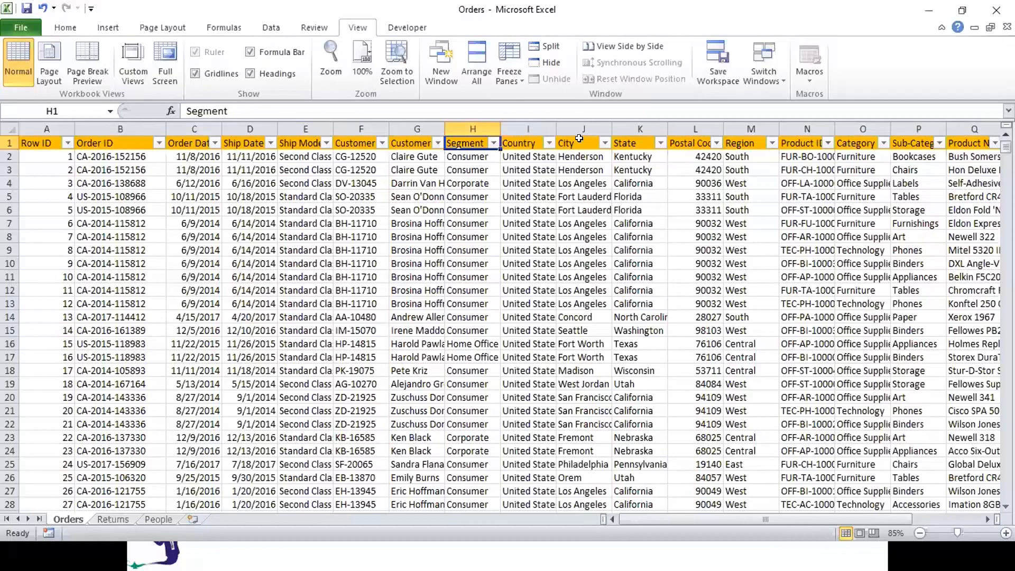
left_click(493, 143)
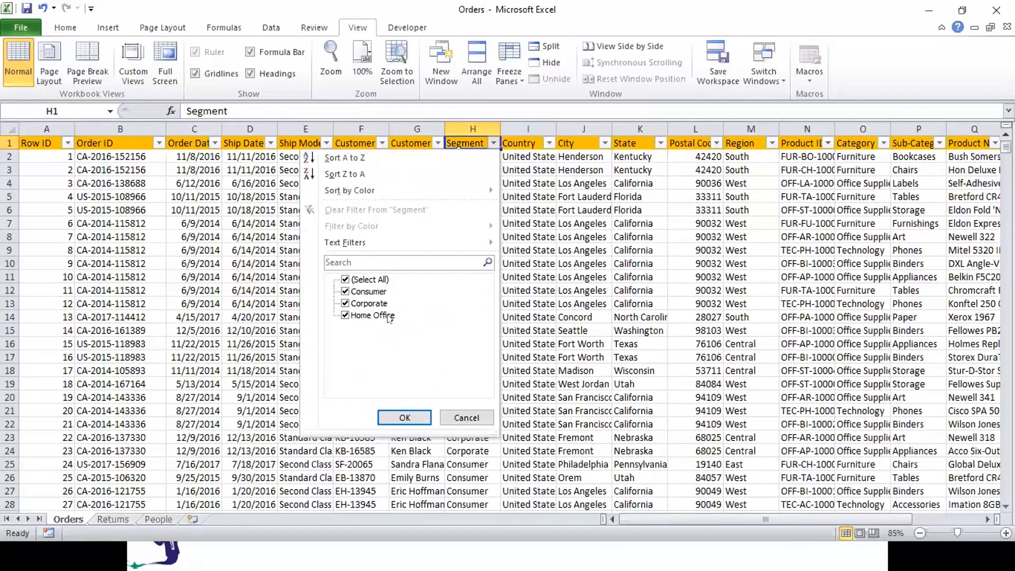
left_click(562, 260)
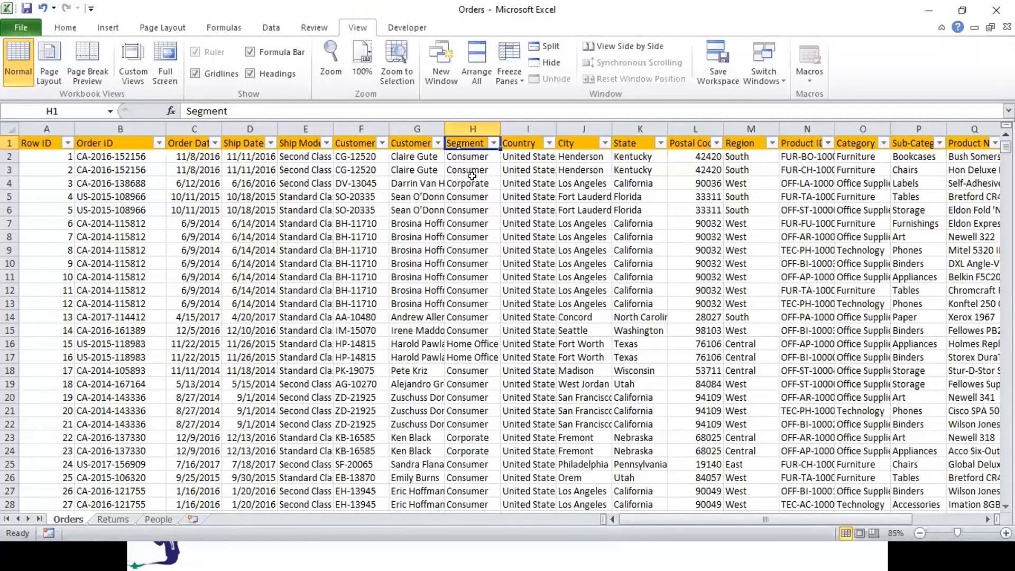
Review the headings from Country to Category and view the values available in the Category filter
key("Right")
key("Right")
key("Right")
key("Right")
key("Right")
key("Right")
key("Right")
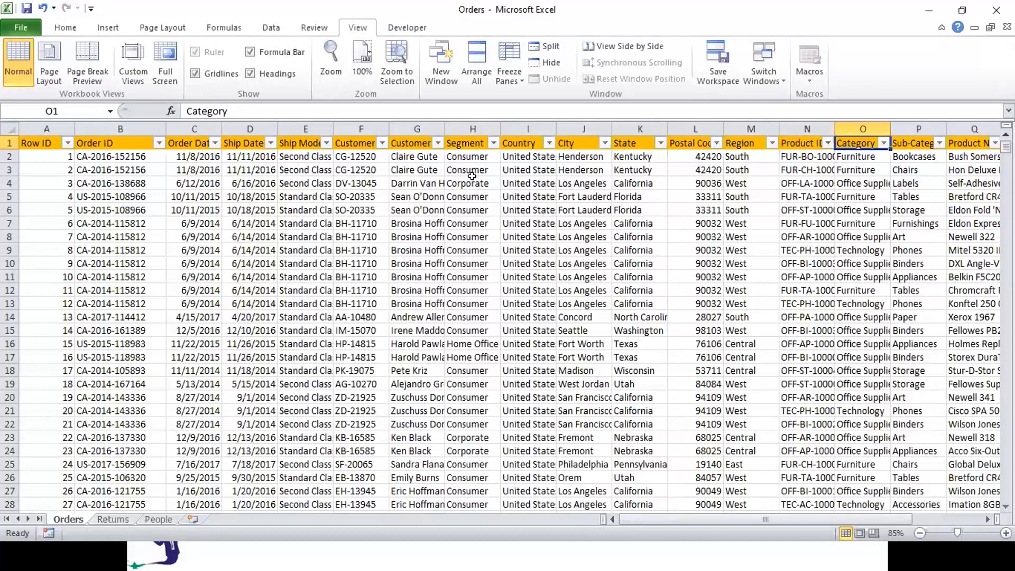
key("Down")
key("Up")
left_click(883, 143)
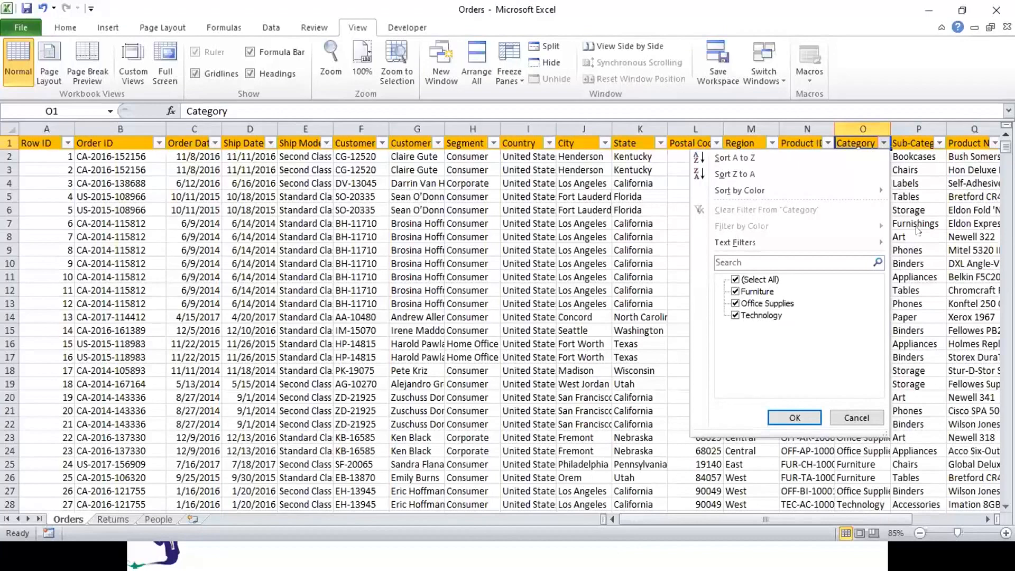
left_click(918, 83)
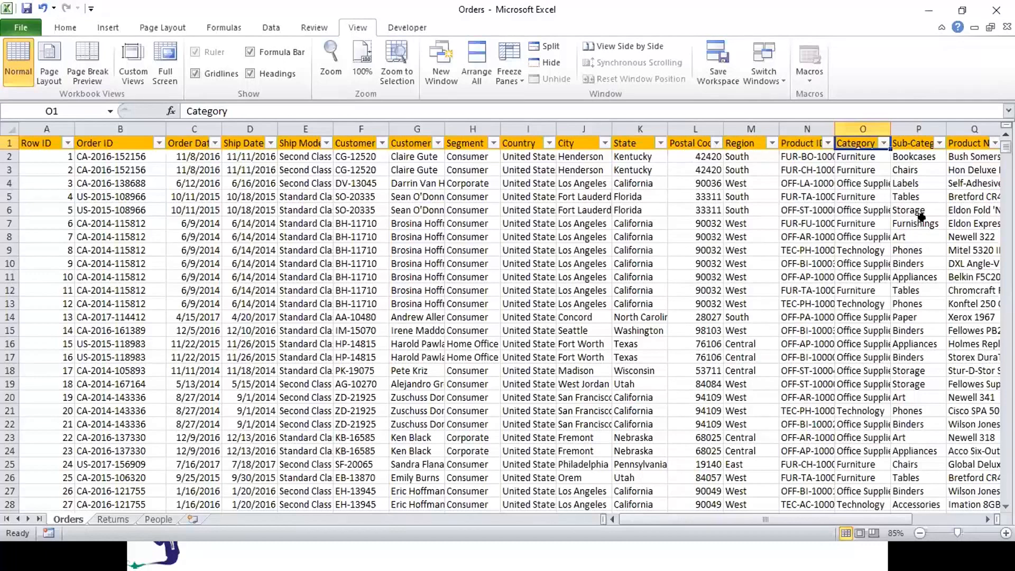
Review the remaining Orders headings from Sub-Category through Sales, Quantity and Discount to Profit
key("Right")
key("Right")
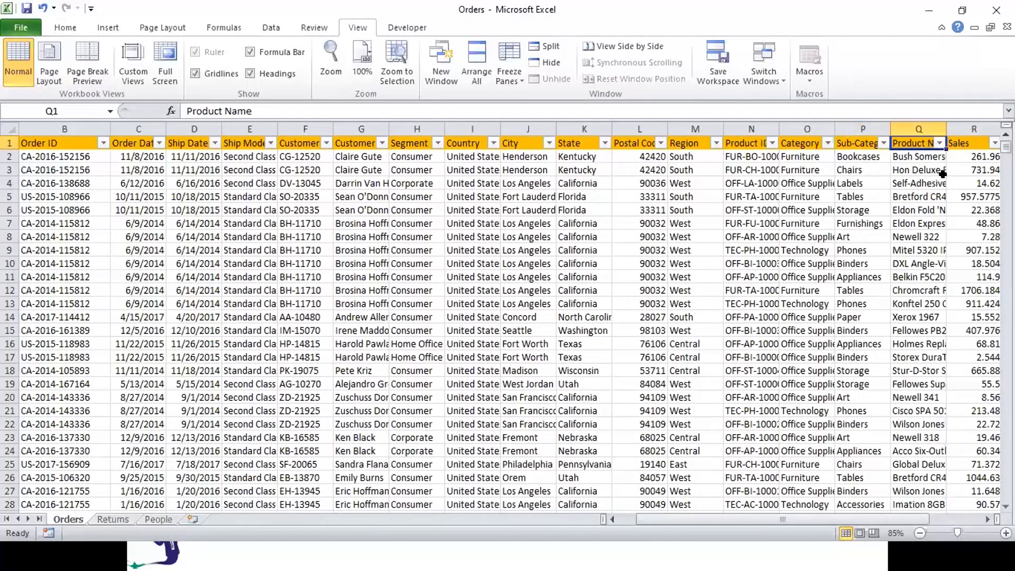
key("Right")
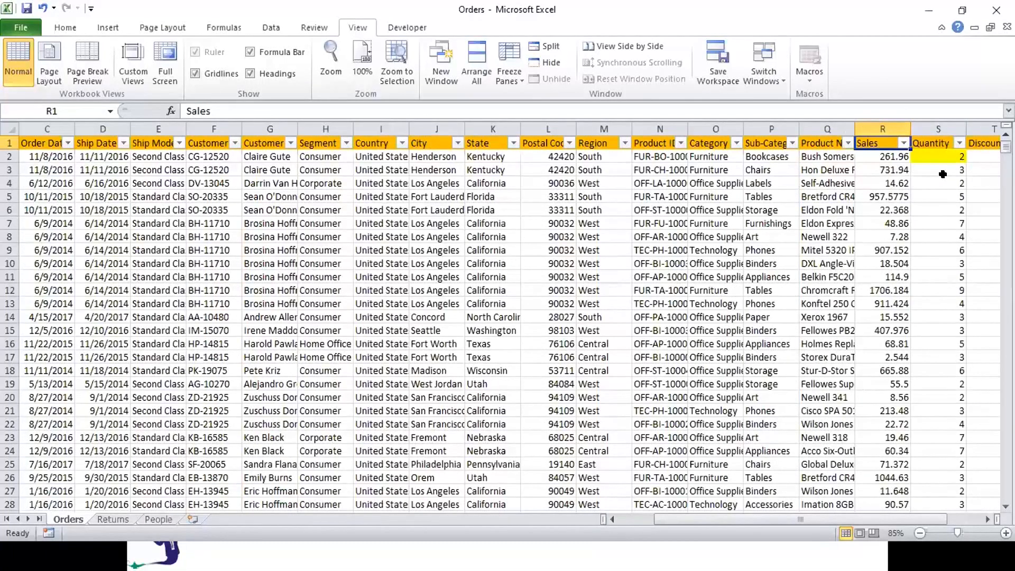
left_click(942, 178)
key("Up")
key("Up")
key("Up")
key("Right")
key("Right")
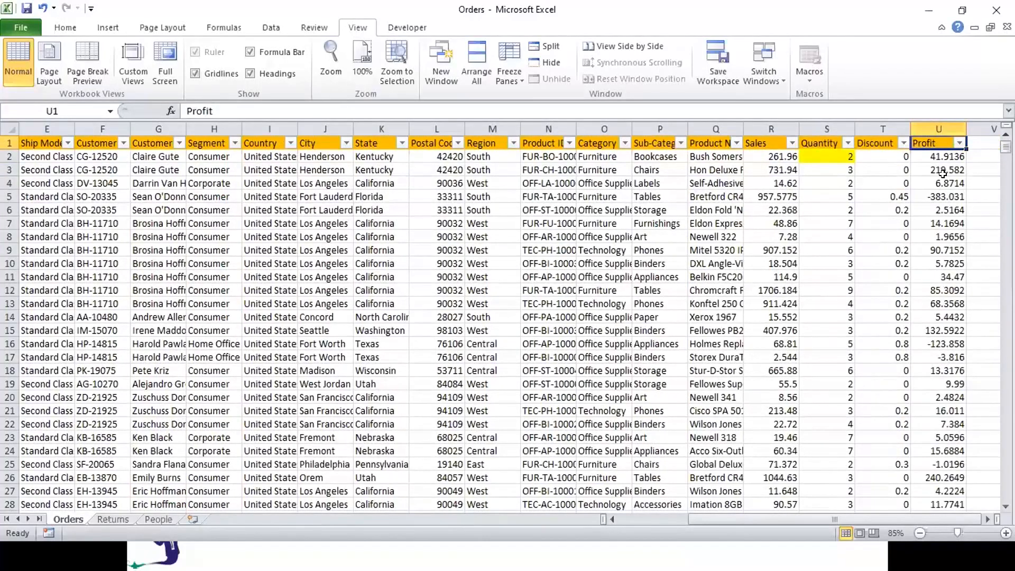
Check how far the Orders data extends by going to the last Row ID record, and return to cell A1
key("ctrl+shift+Left")
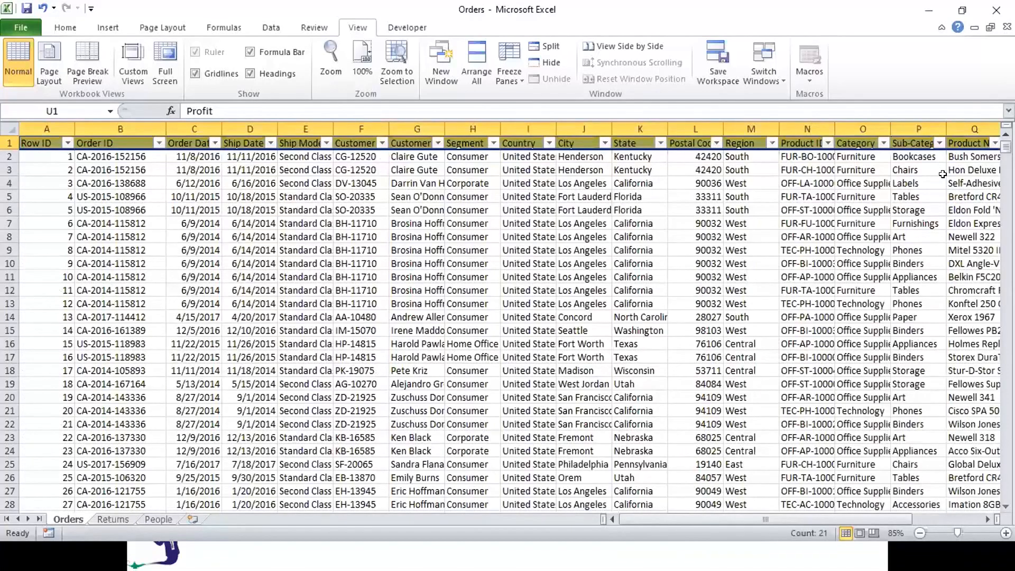
key("ctrl+Left")
key("ctrl+Down")
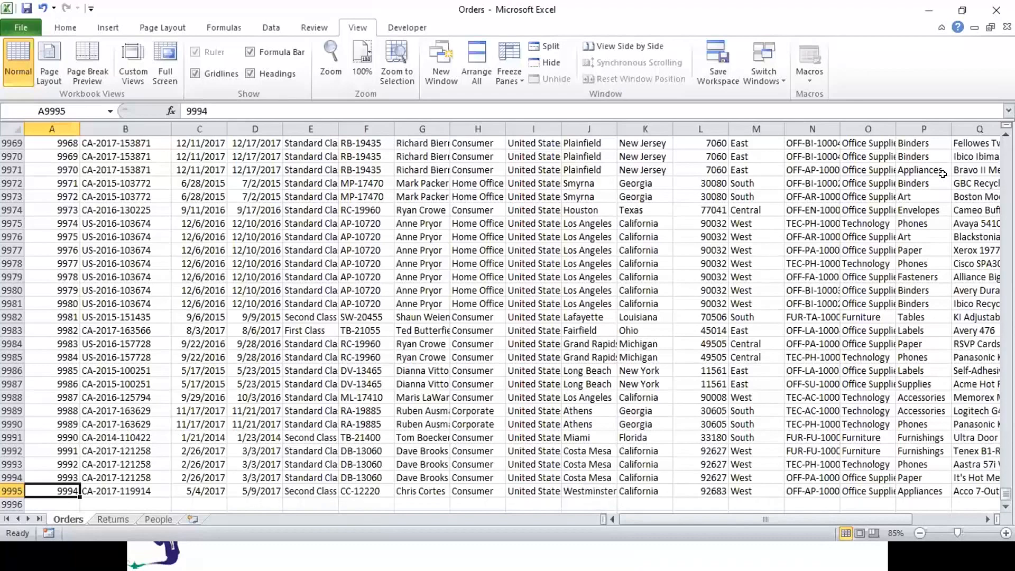
key("ctrl+Home")
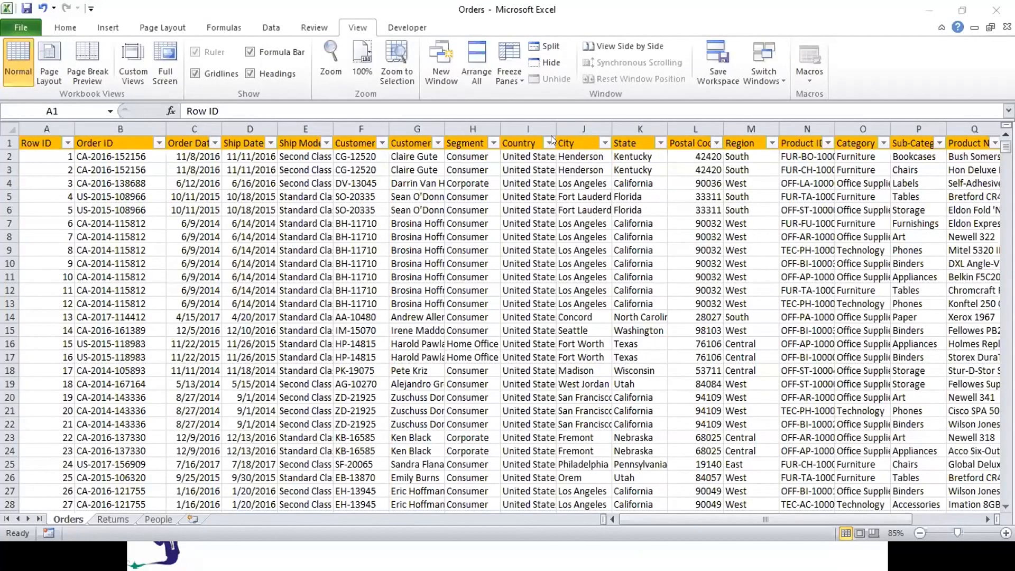
Switch to the Chrome browser and bring up the Batch8Sales Summary report in Power BI
key("alt+Tab")
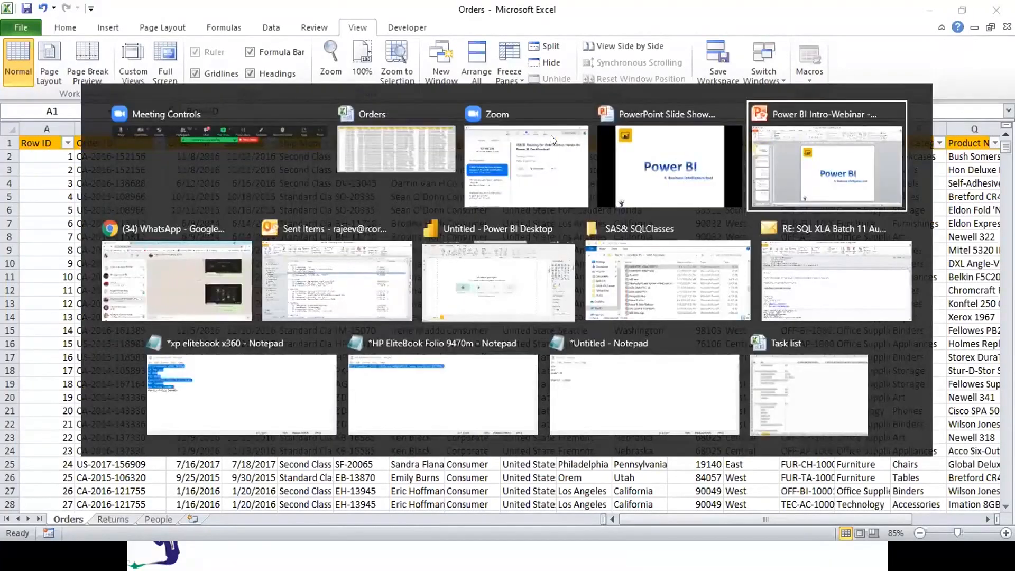
key("Escape")
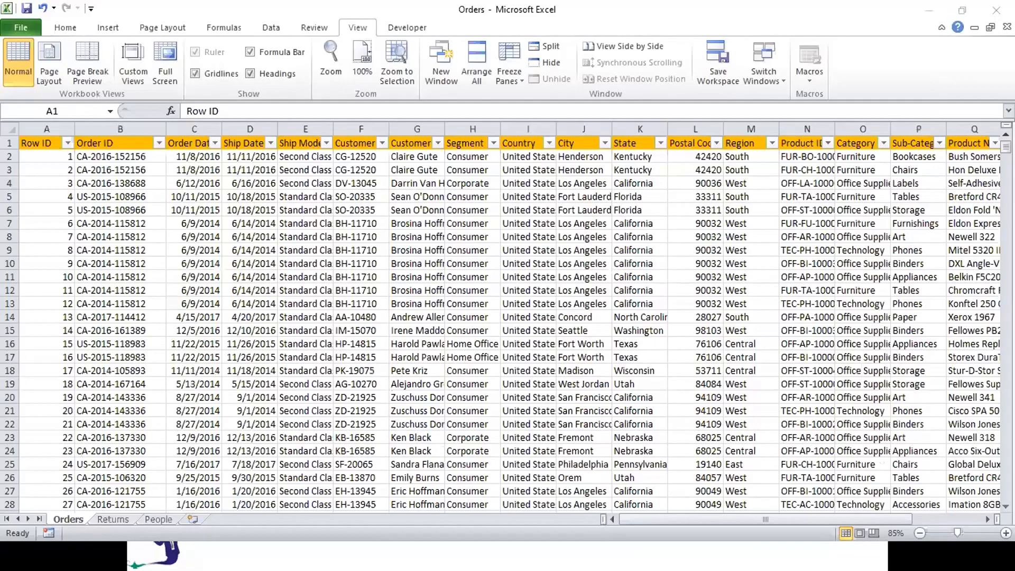
key("super")
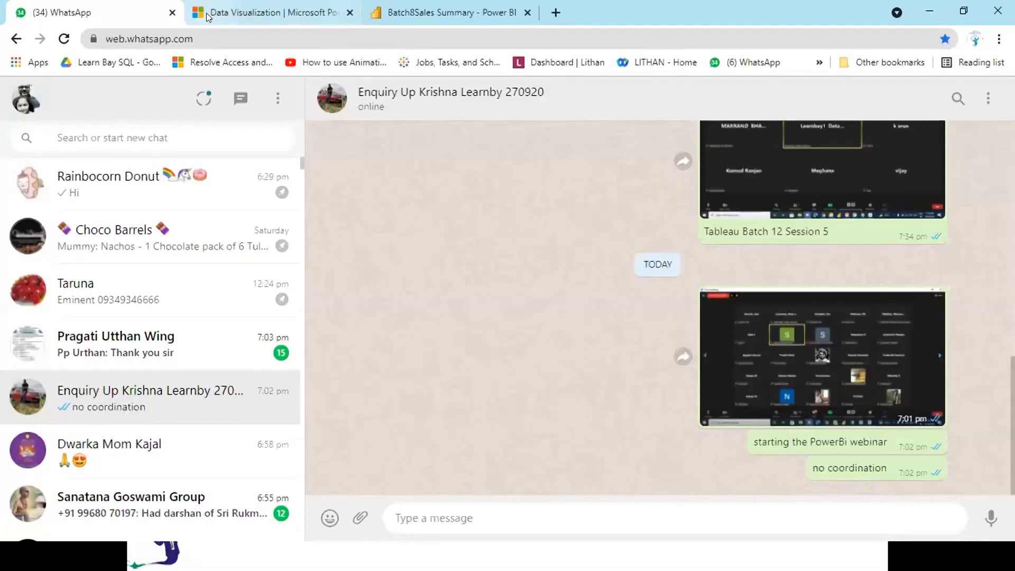
left_click(207, 14)
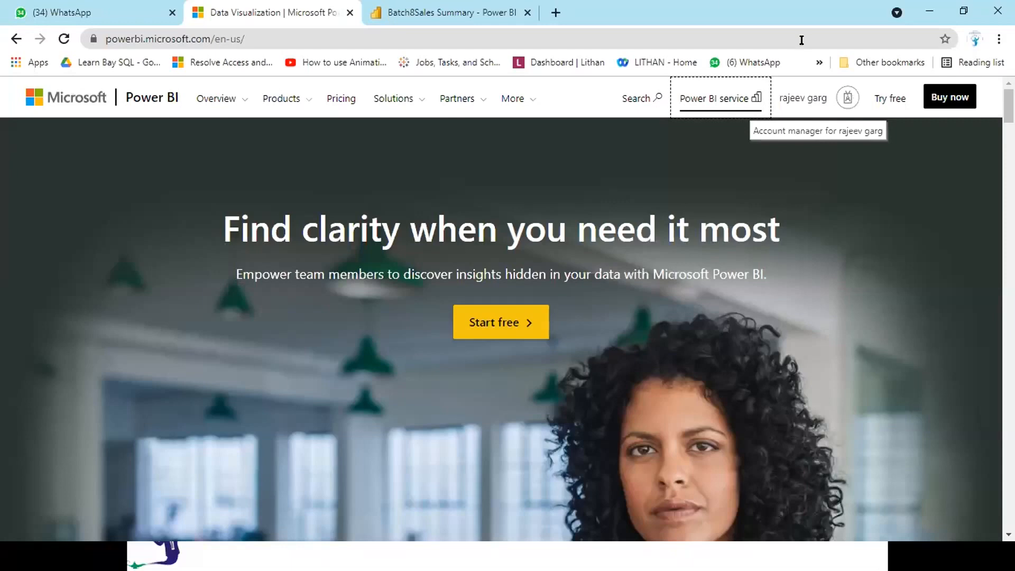
left_click(464, 19)
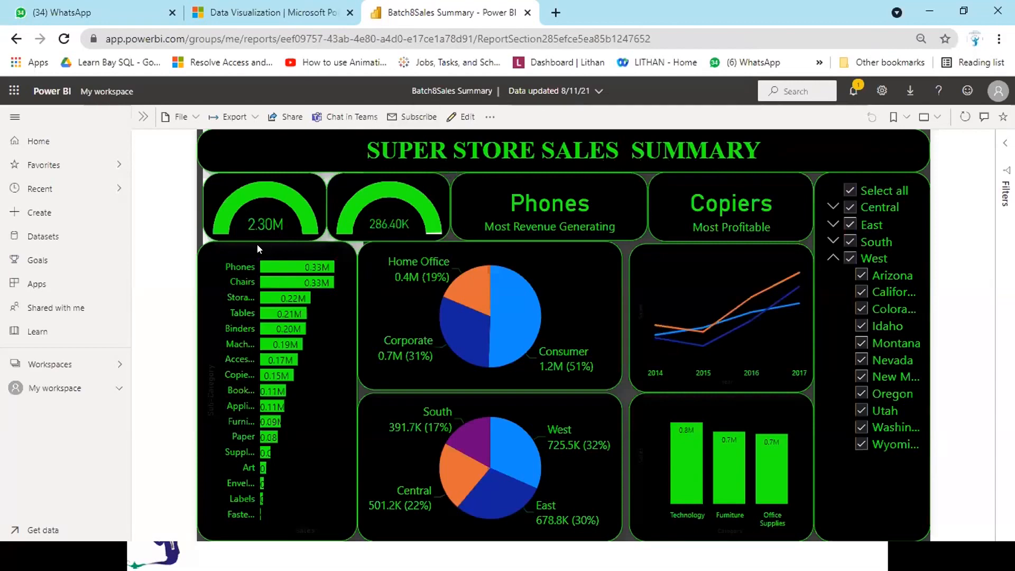
Examine the report's sales gauge, segment pie chart, category sales bars and yearly trend chart
mouse_move(254, 230)
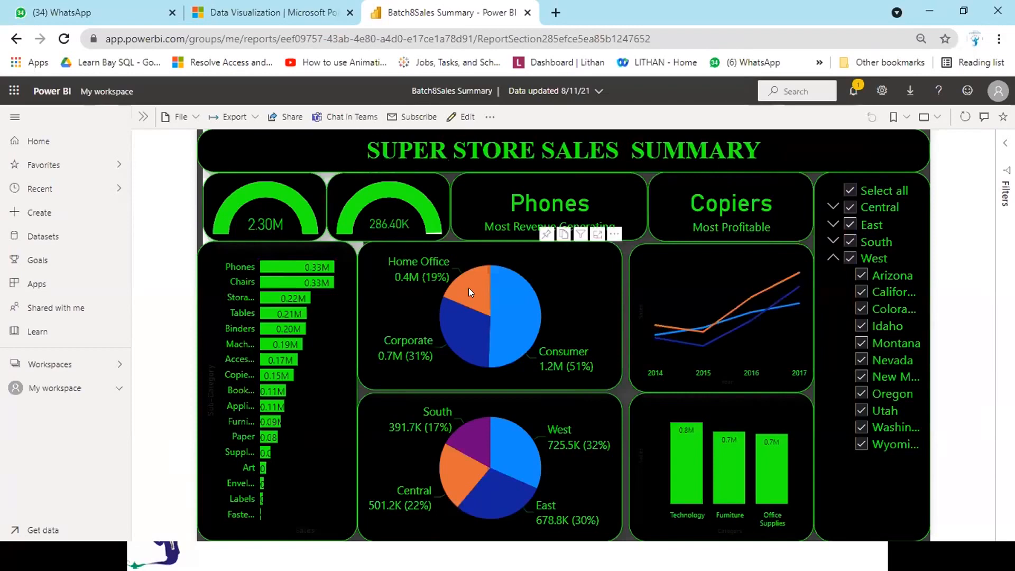
mouse_move(469, 289)
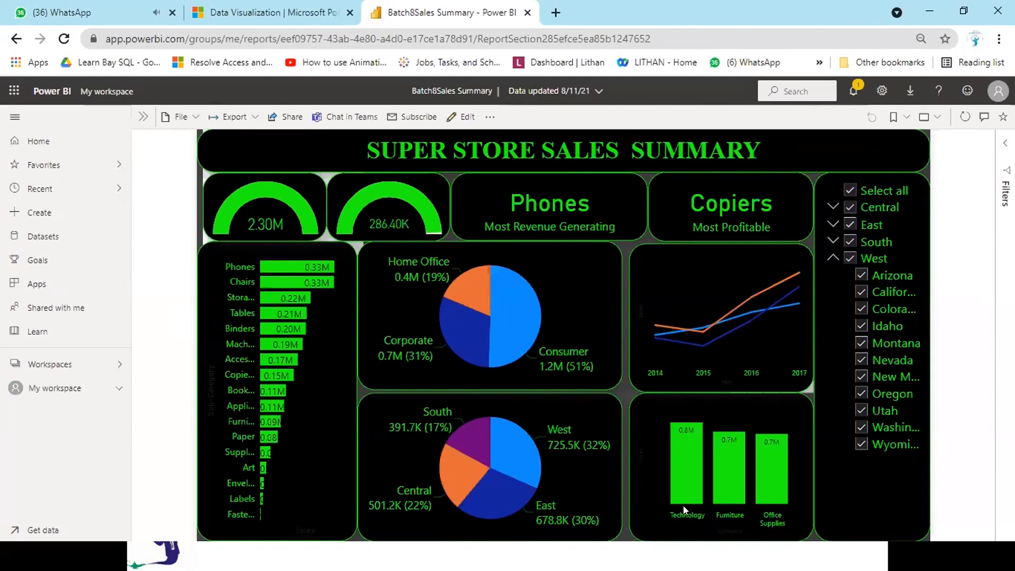
mouse_move(683, 478)
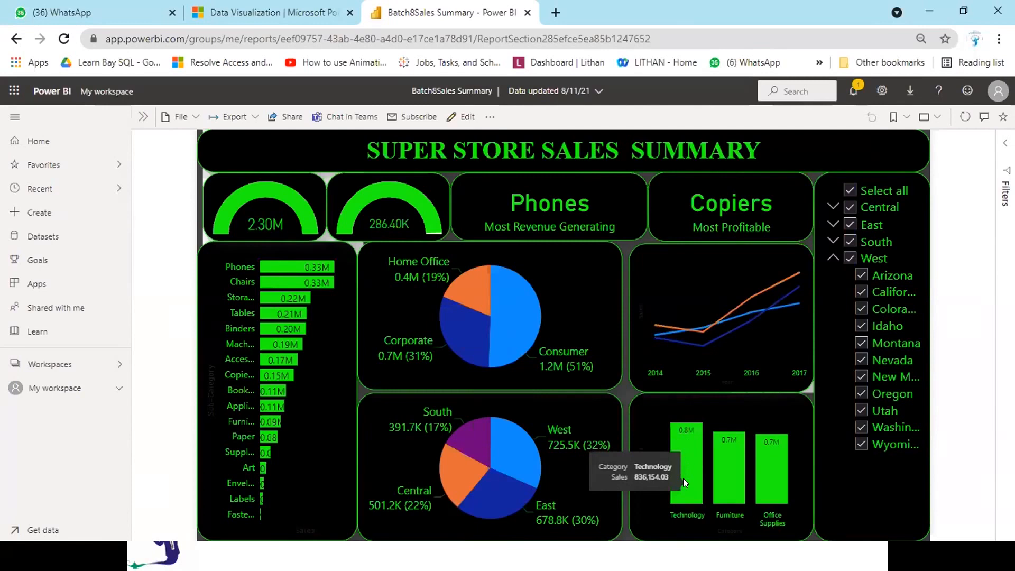
mouse_move(766, 337)
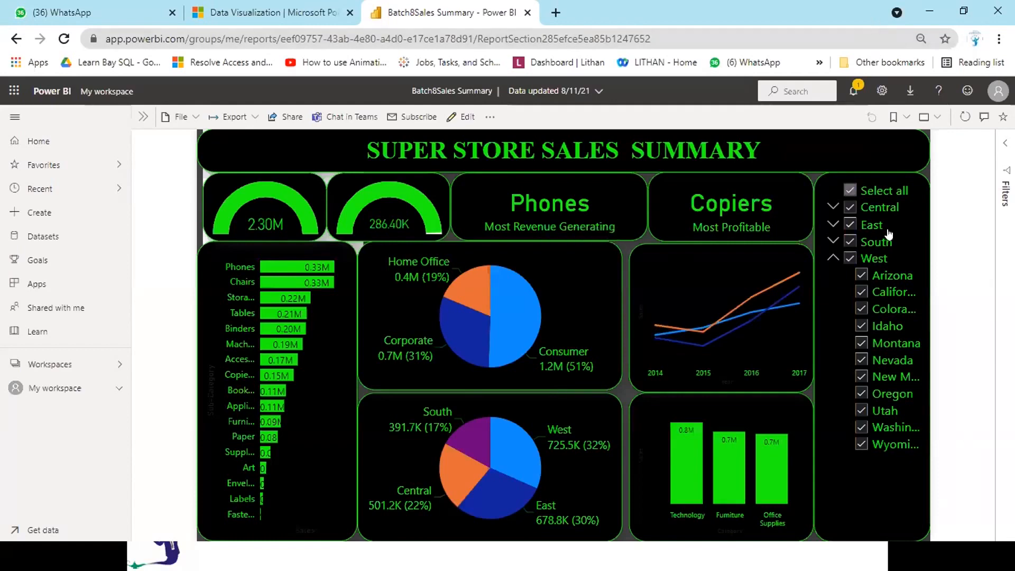
Filter the report to the West region only and inspect its segment, sub-category and 2016 category sales
left_click(850, 189)
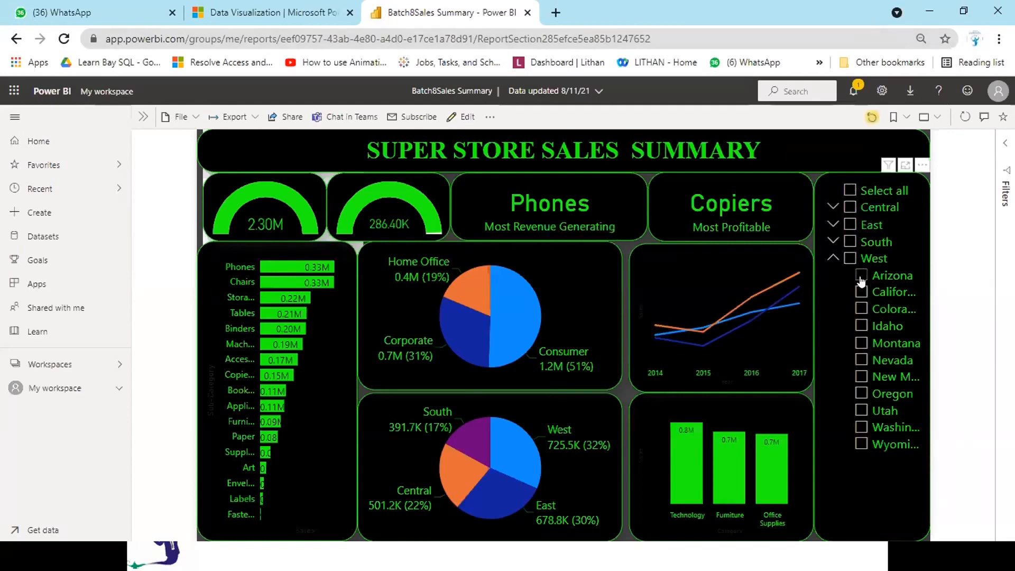
left_click(850, 259)
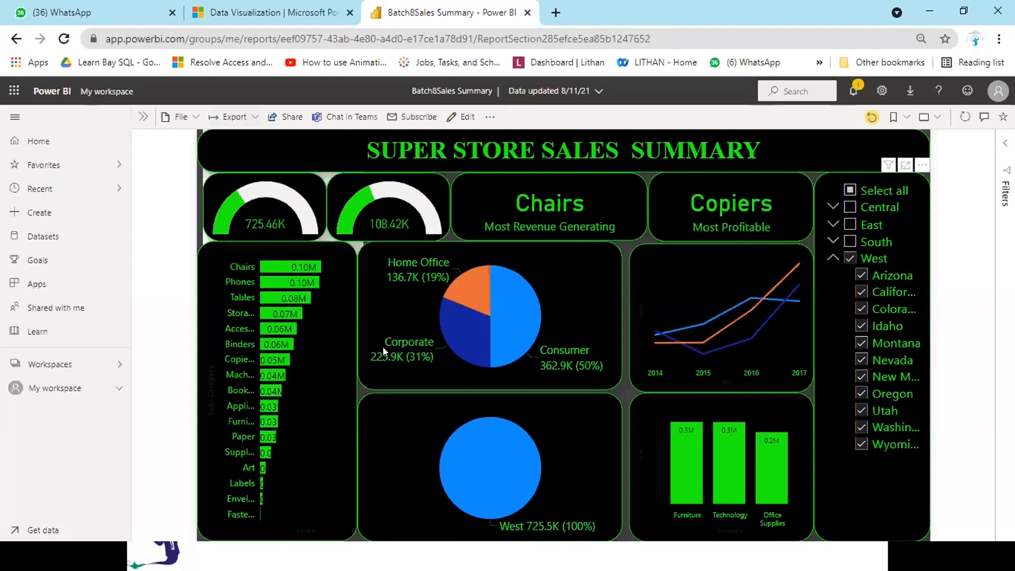
mouse_move(494, 313)
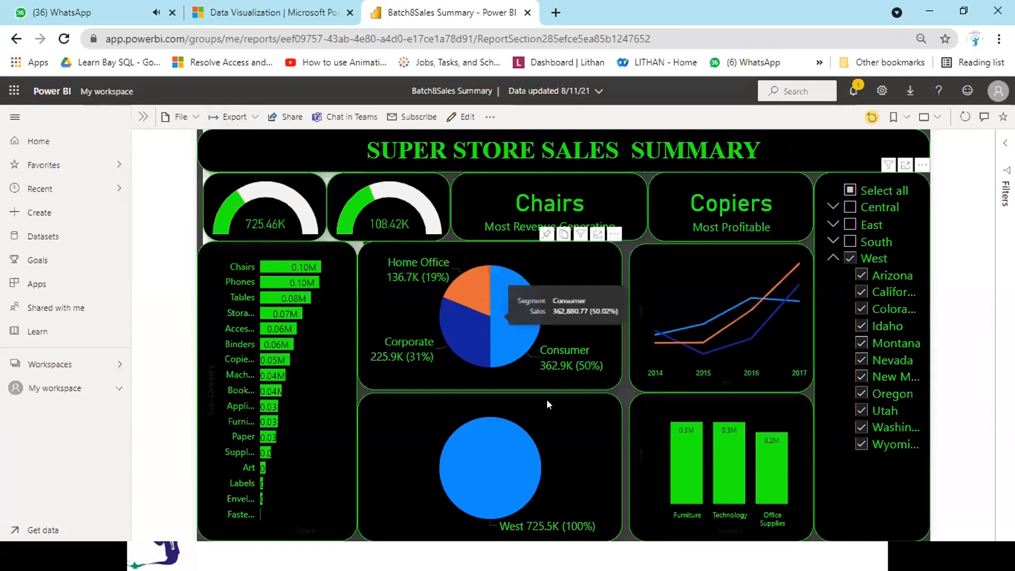
mouse_move(280, 265)
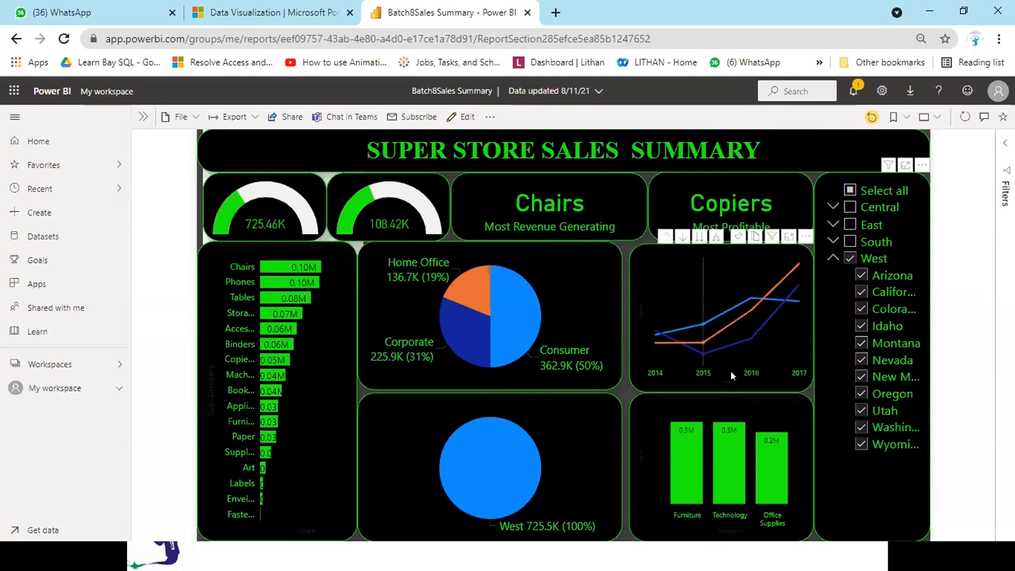
mouse_move(756, 350)
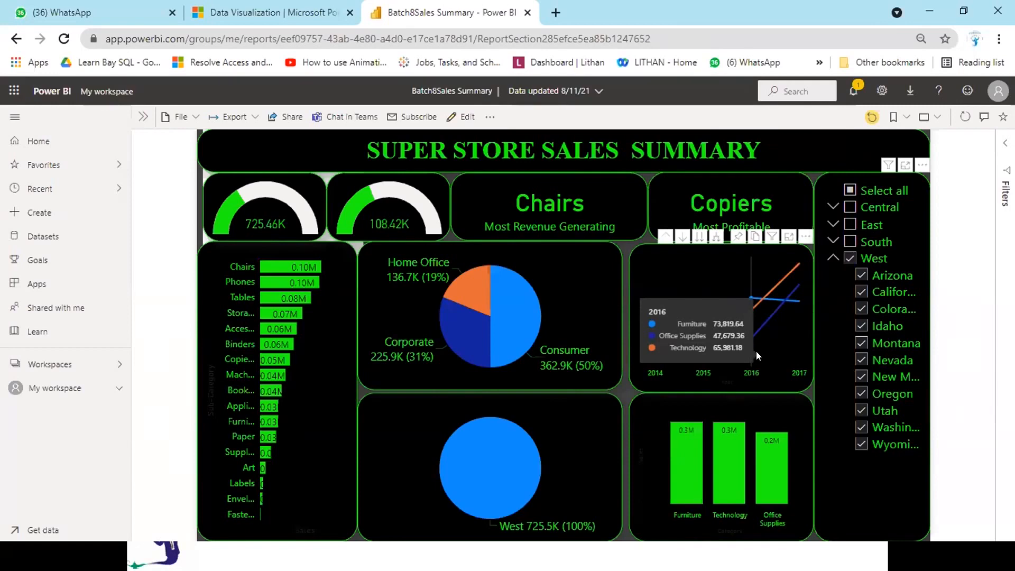
Filter the report to California alone, and restore the selection of all regions
left_click(849, 259)
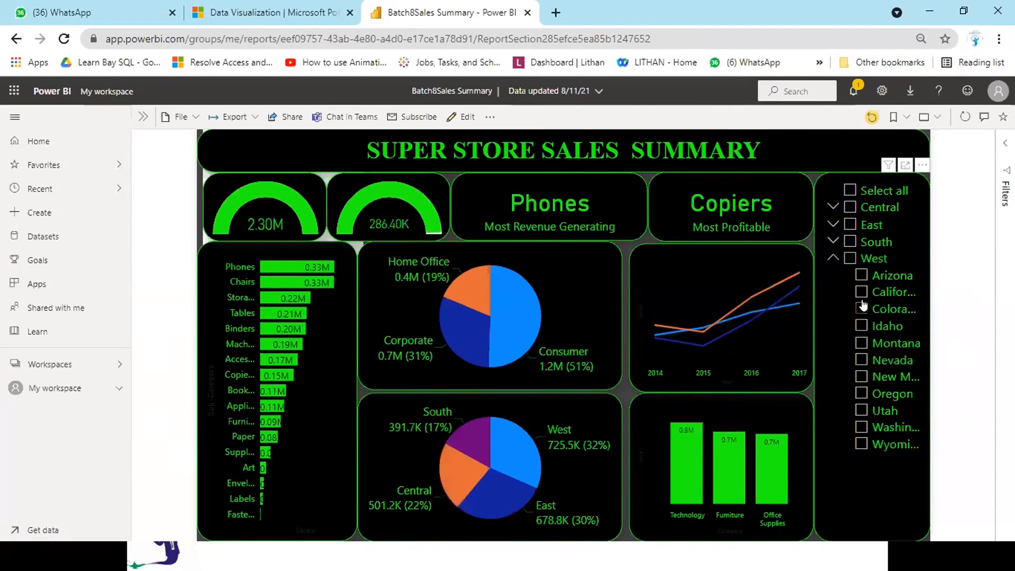
left_click(862, 292)
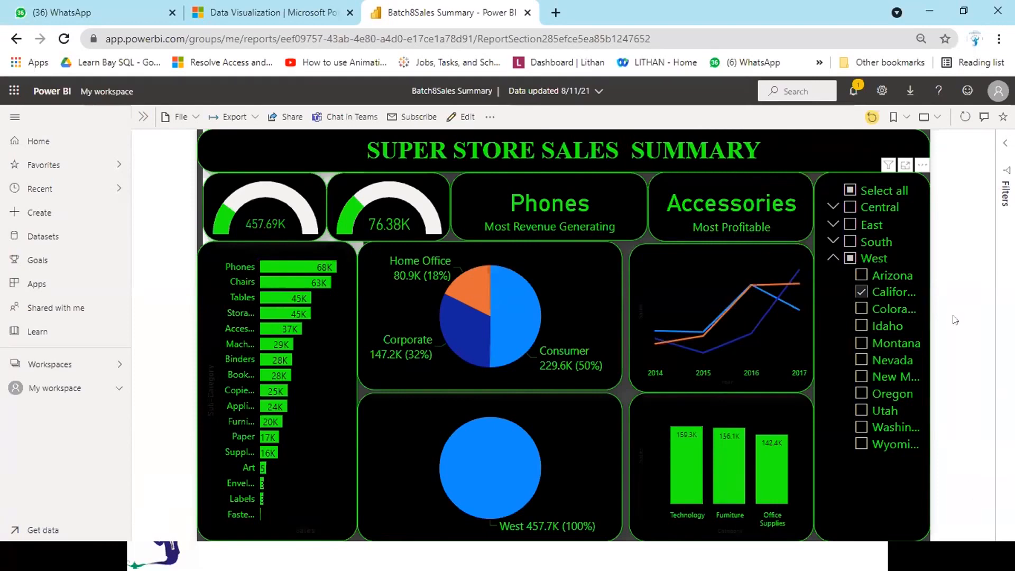
left_click(848, 191)
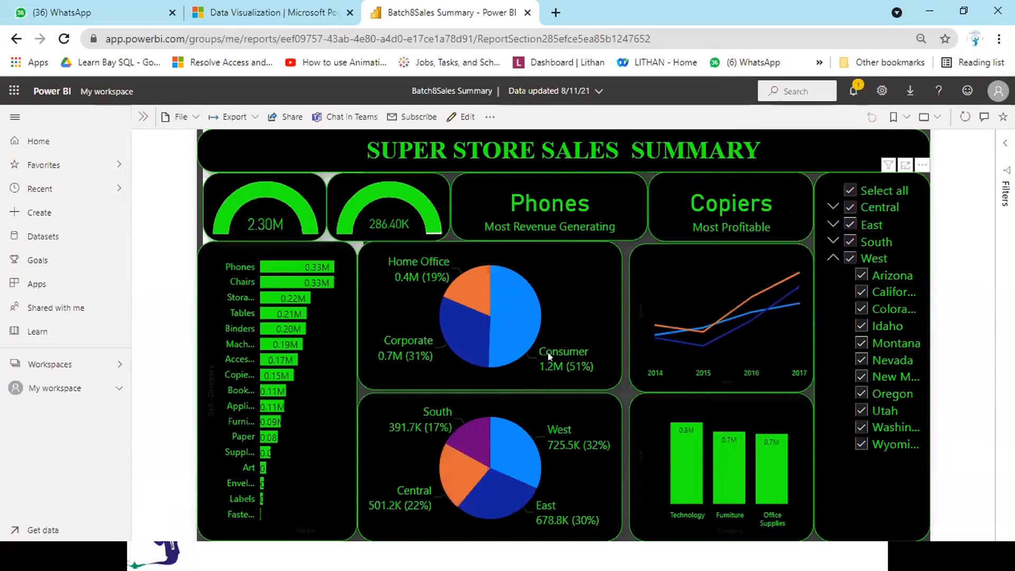
Highlight the report by the Consumer segment and by the South region, inspect its 2014 and 2015 category trend, and clear the highlight
left_click(516, 312)
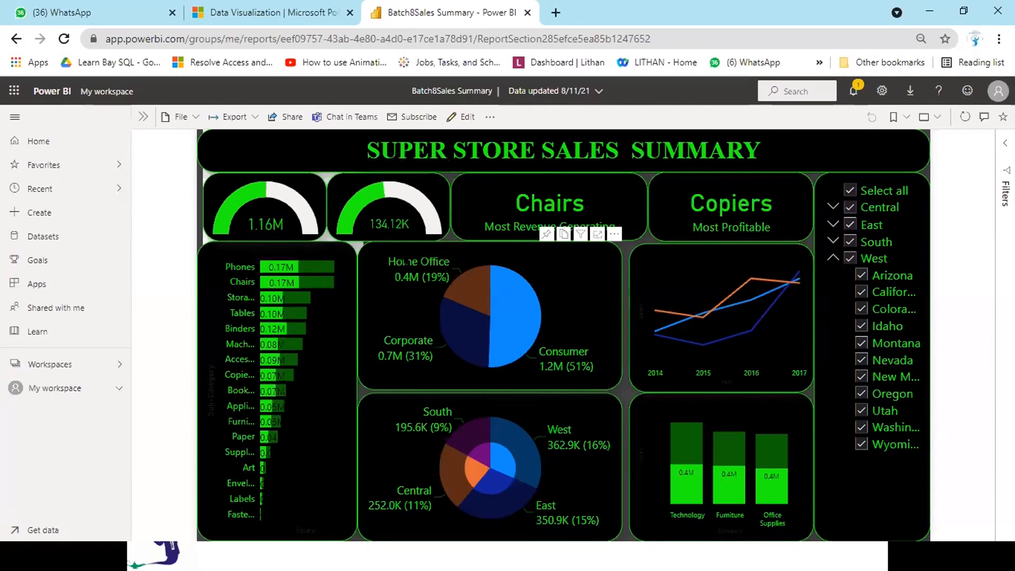
left_click(466, 430)
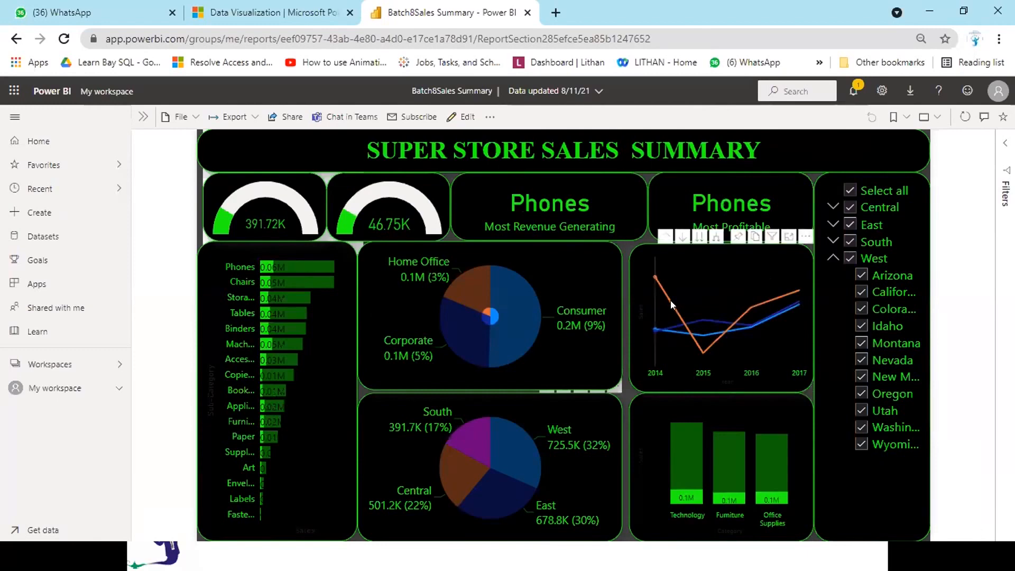
mouse_move(667, 300)
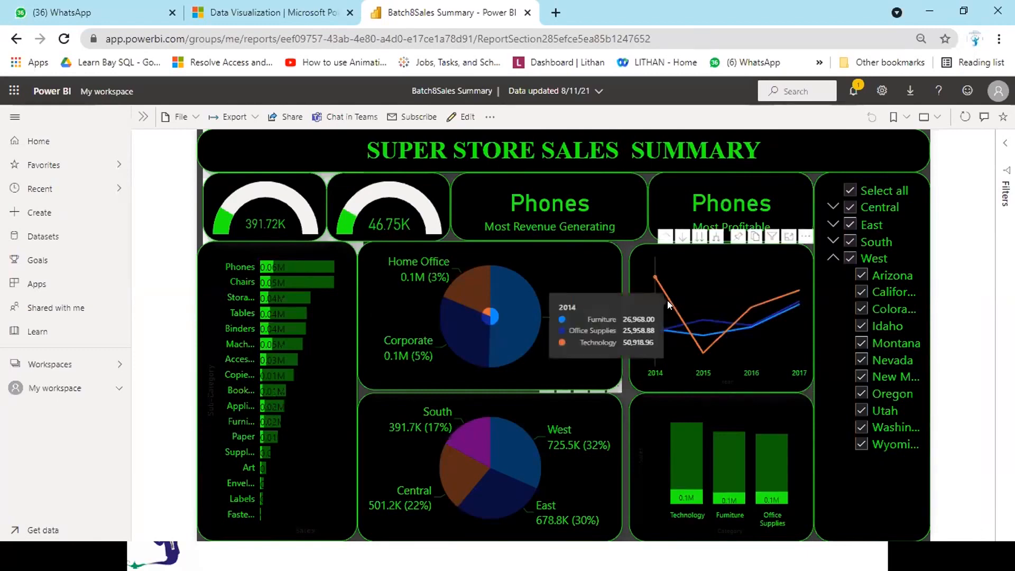
mouse_move(730, 423)
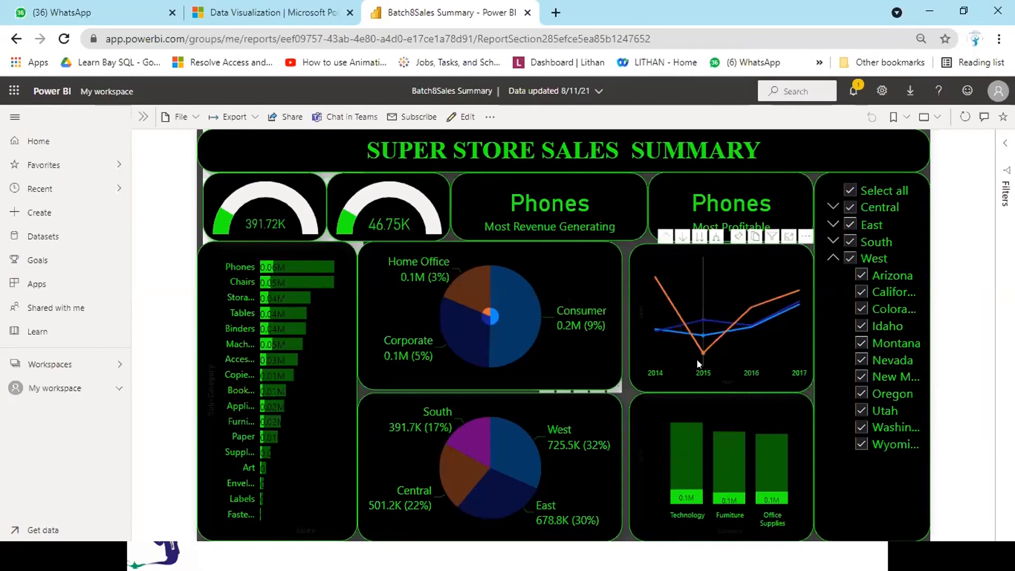
mouse_move(704, 348)
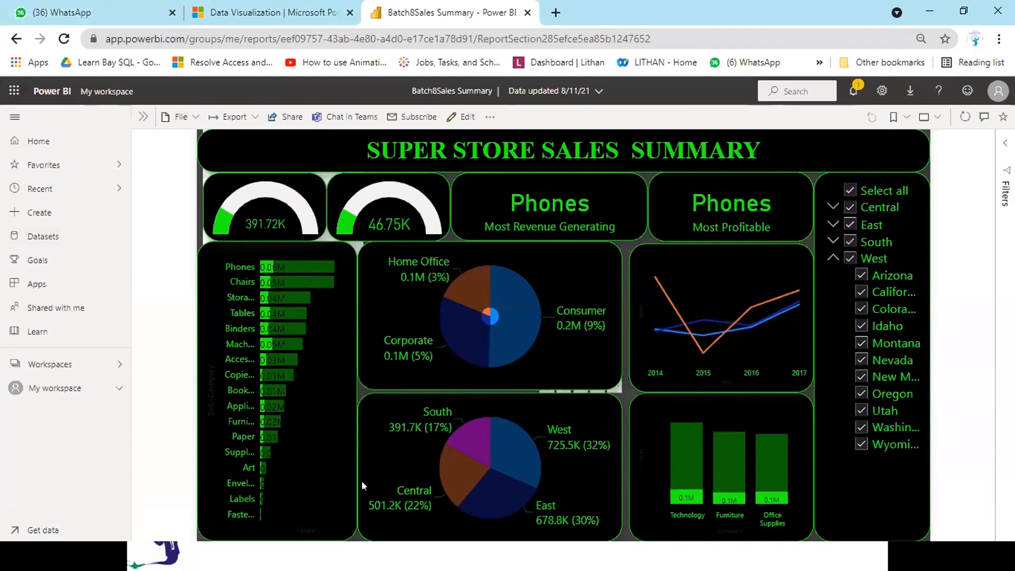
left_click(374, 468)
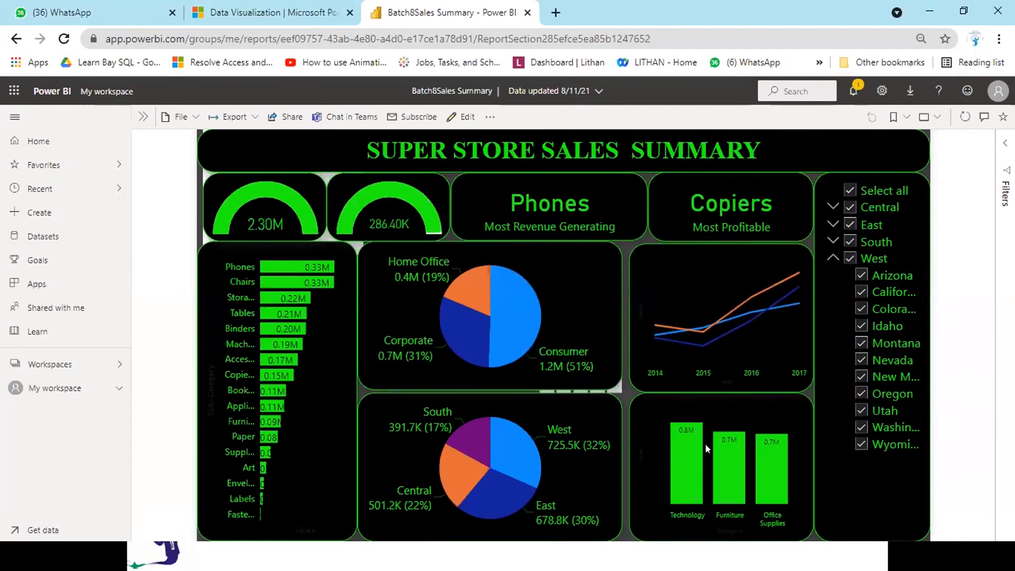
Highlight Furniture sales across all the report's charts from the category column chart, and clear the highlight
left_click(728, 468)
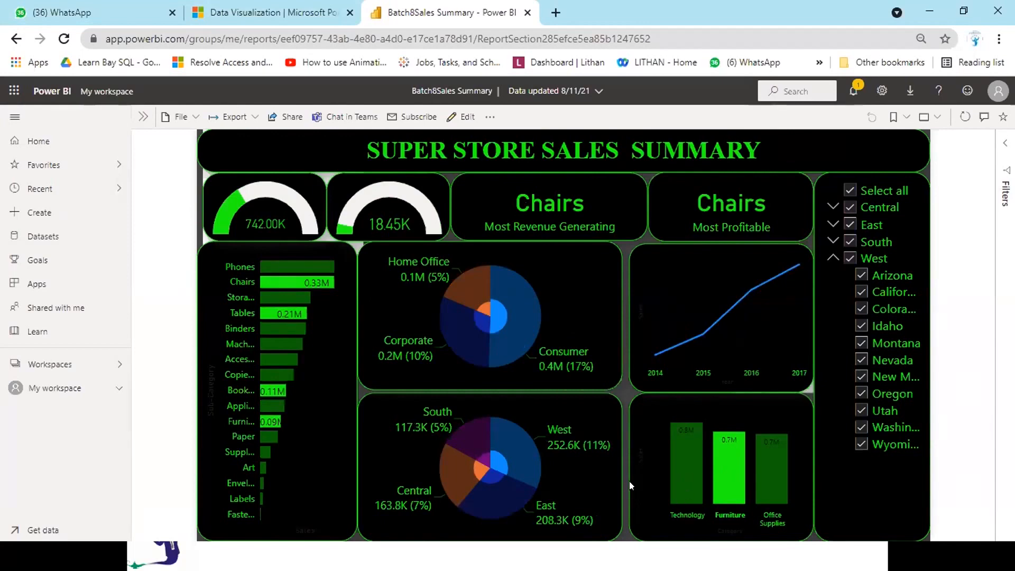
left_click(646, 465)
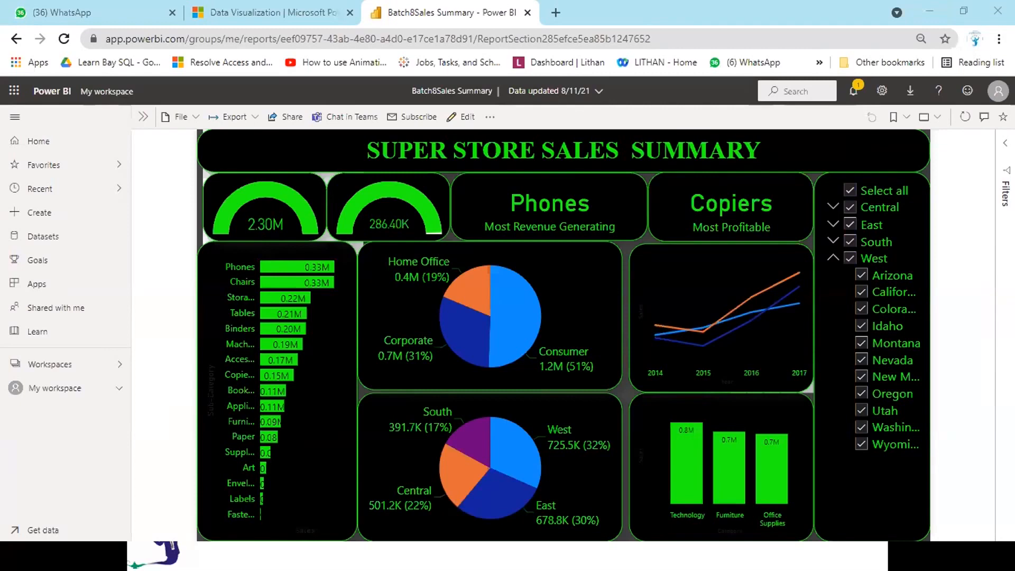
Switch to the PowerPoint slide show and advance from the title slide to the slide defining Power BI
key("alt+Tab")
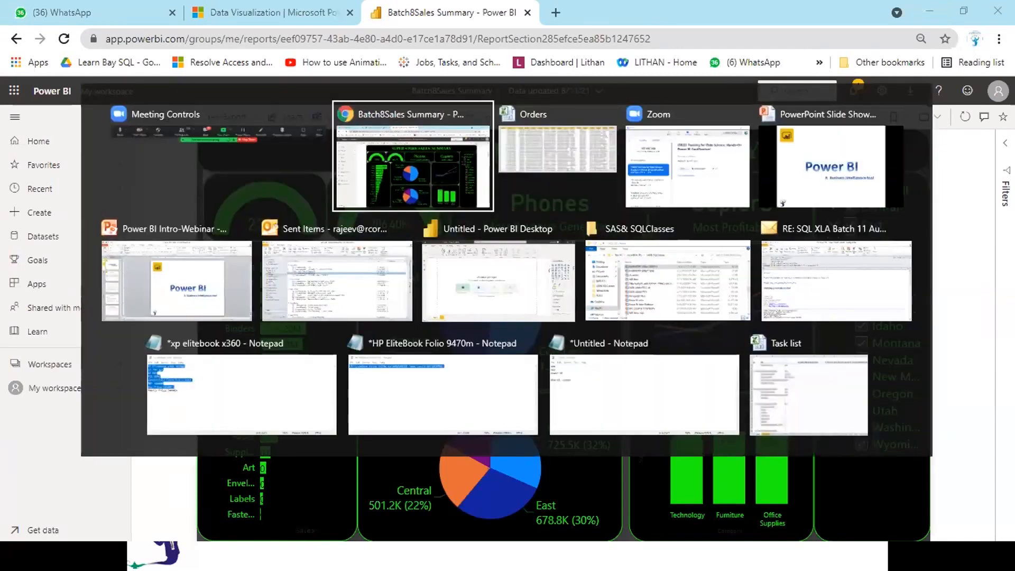
key("Tab")
key("Tab")
key("Tab")
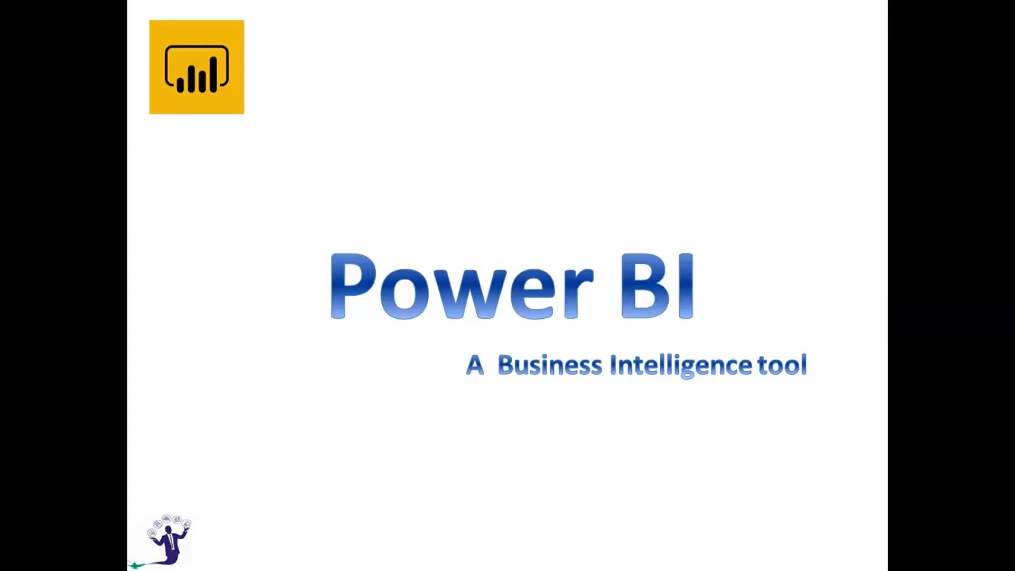
key("Right")
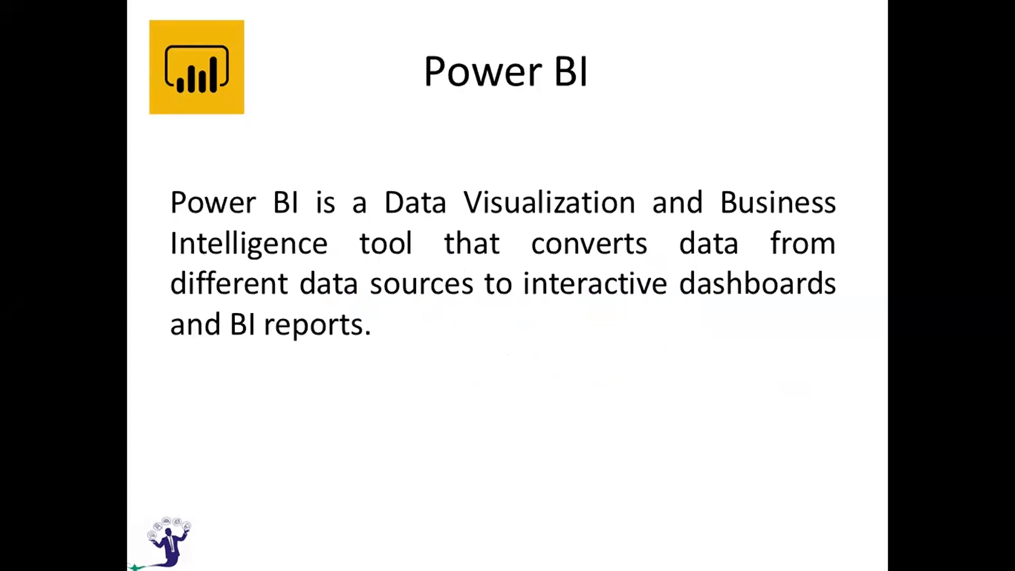
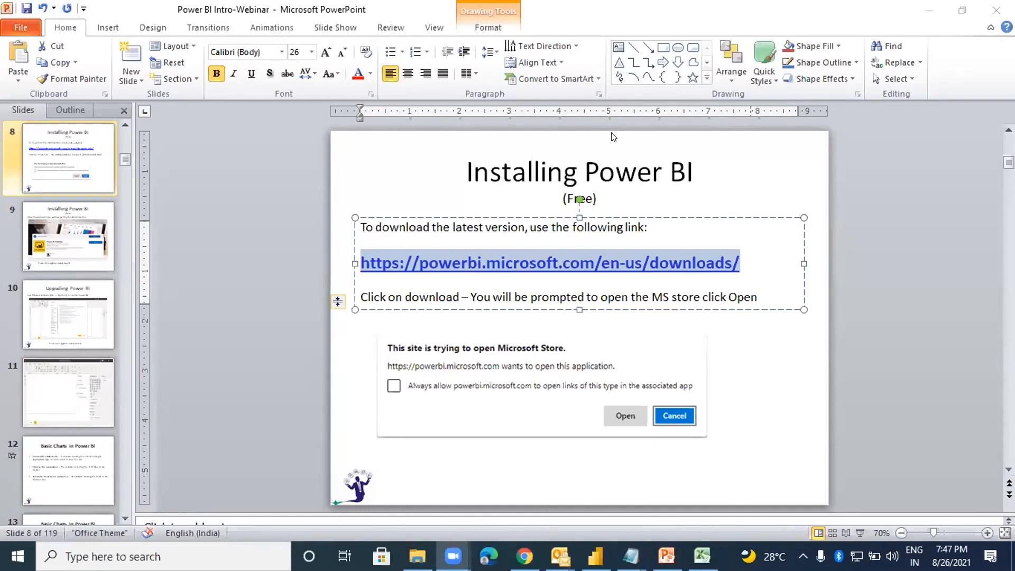
Start the slide show at the Installing Power BI slide and open its Power BI downloads link in a maximized browser window
left_click(860, 535)
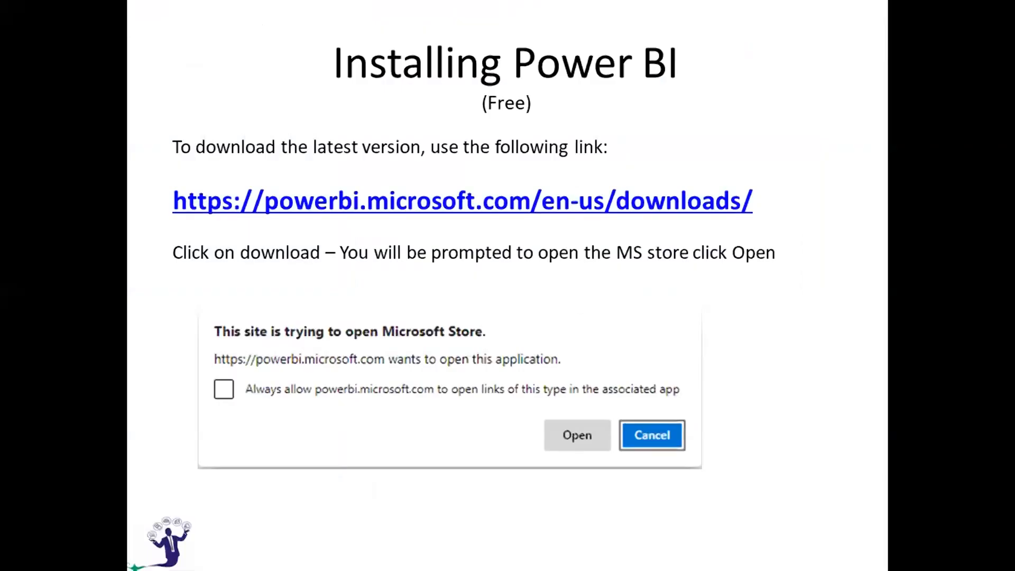
left_click(534, 203)
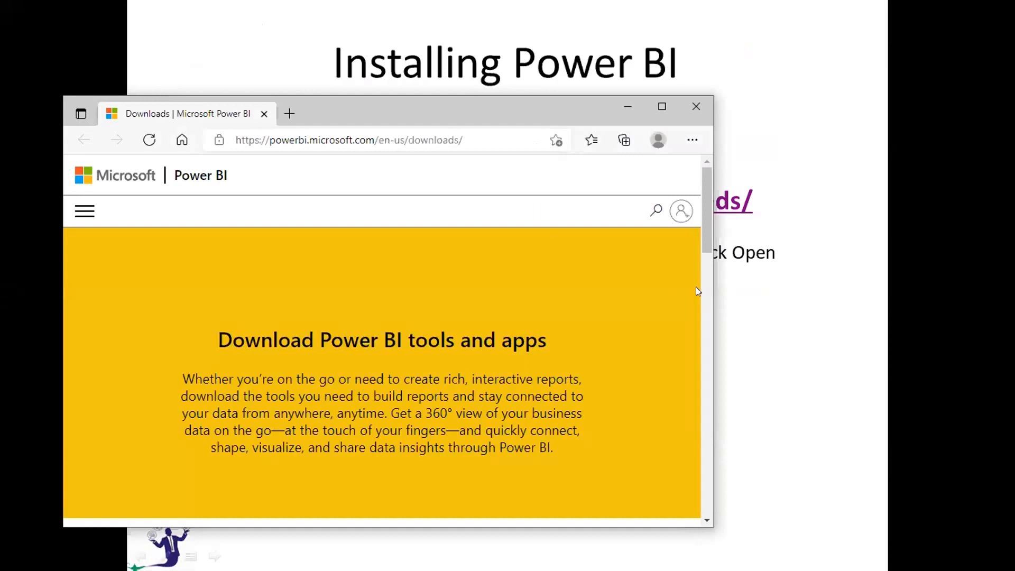
left_click(661, 107)
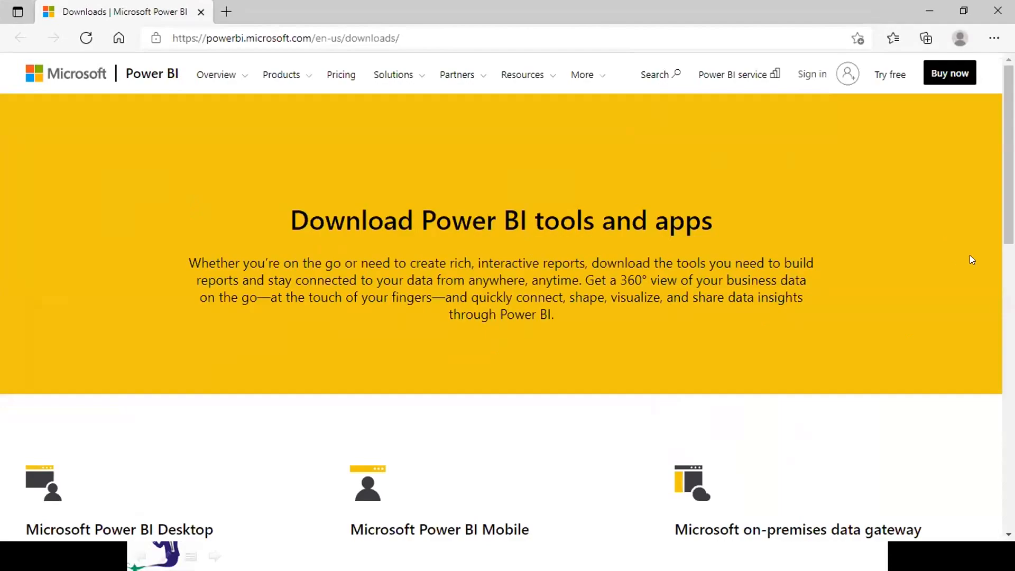
Find the Microsoft Power BI Desktop download, allow it to open in Microsoft Store, and close the Store window after viewing the product page
scroll(969, 255, "down", 10)
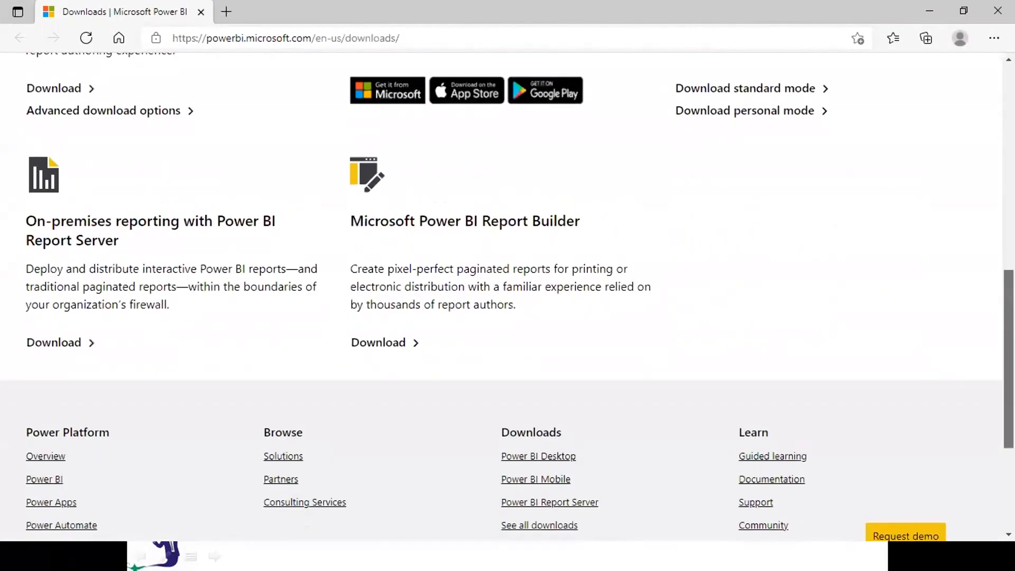
scroll(281, 404, "up", 6)
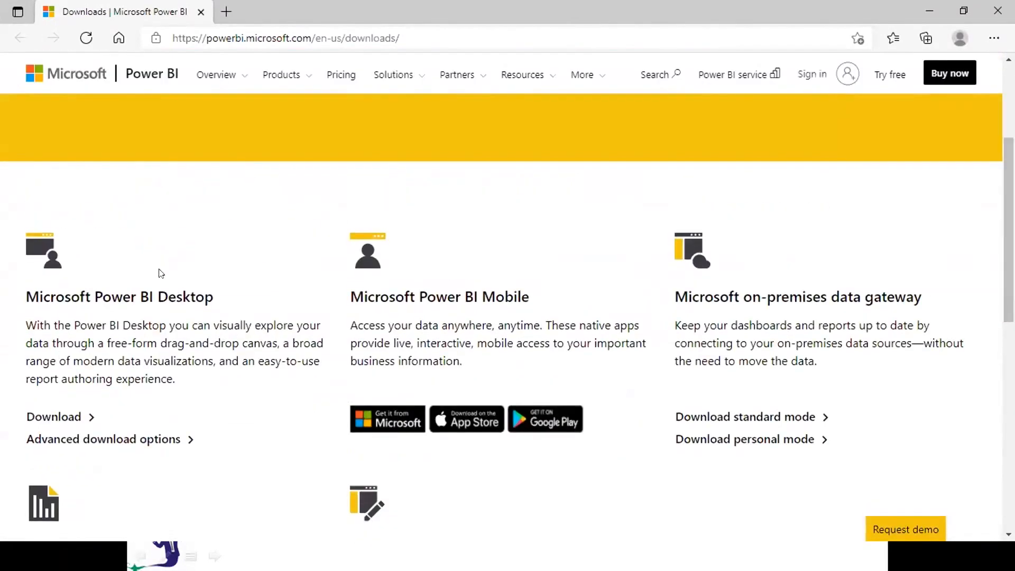
left_click(53, 416)
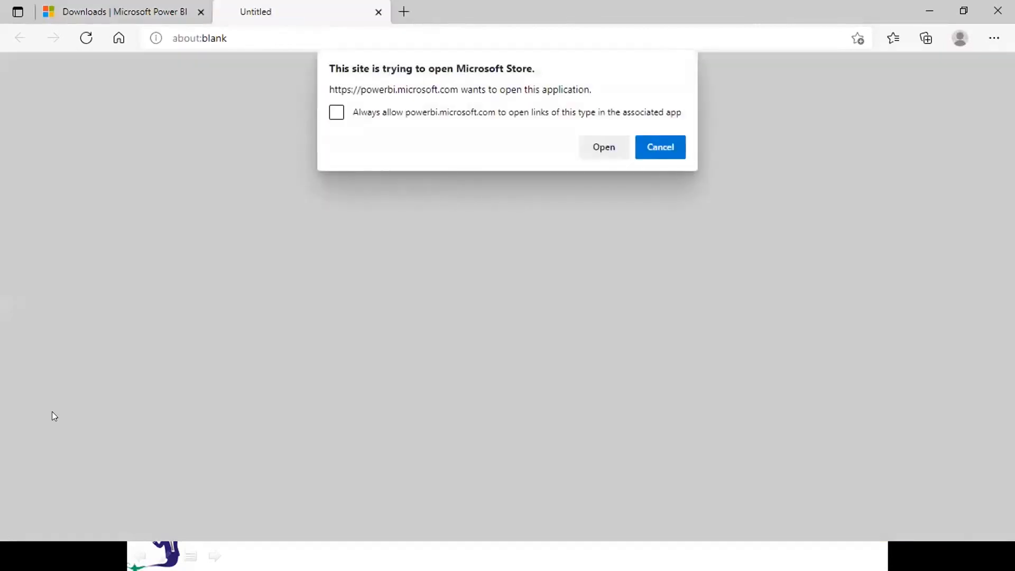
left_click(609, 150)
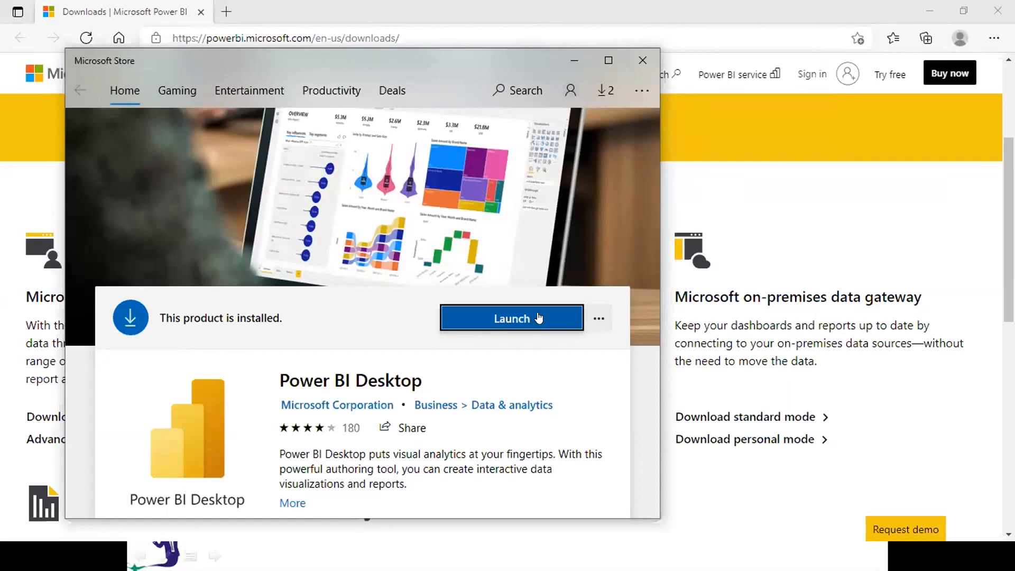
left_click(643, 61)
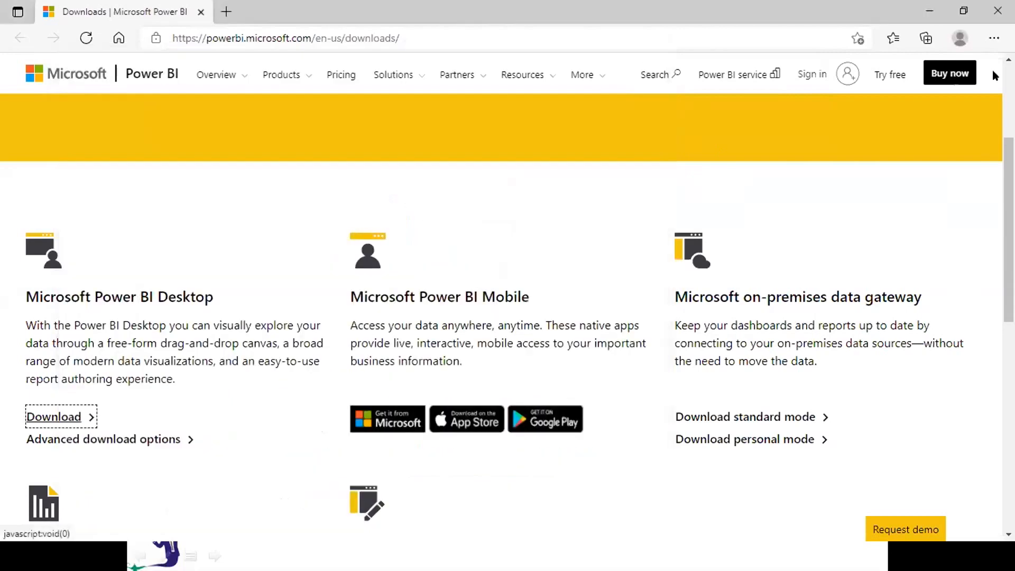
Return to the PowerPoint slide show and advance to the Upgrading Power BI slide
key("alt+Tab")
key("alt+Tab")
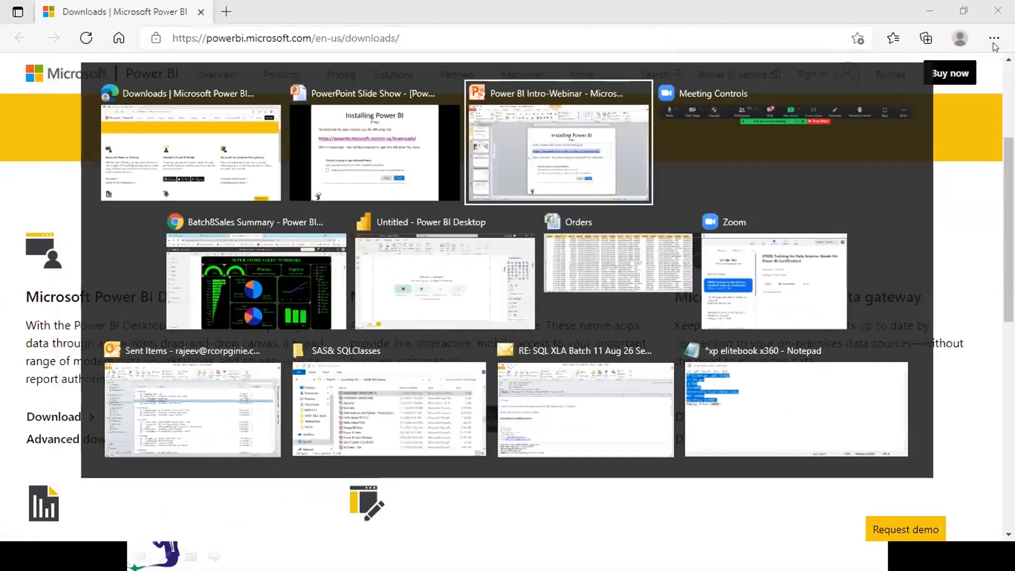
key("alt+shift+Tab")
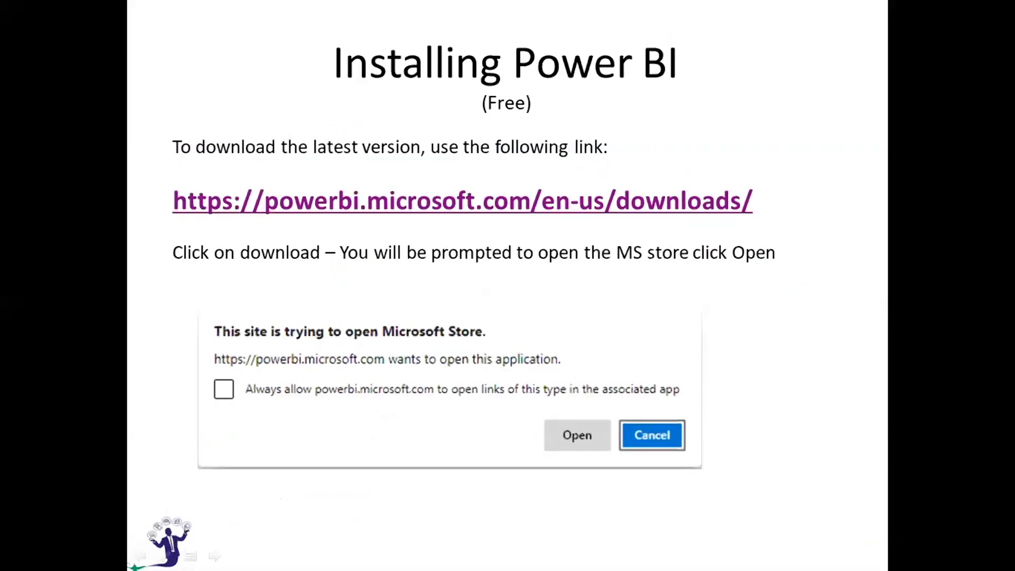
key("Right")
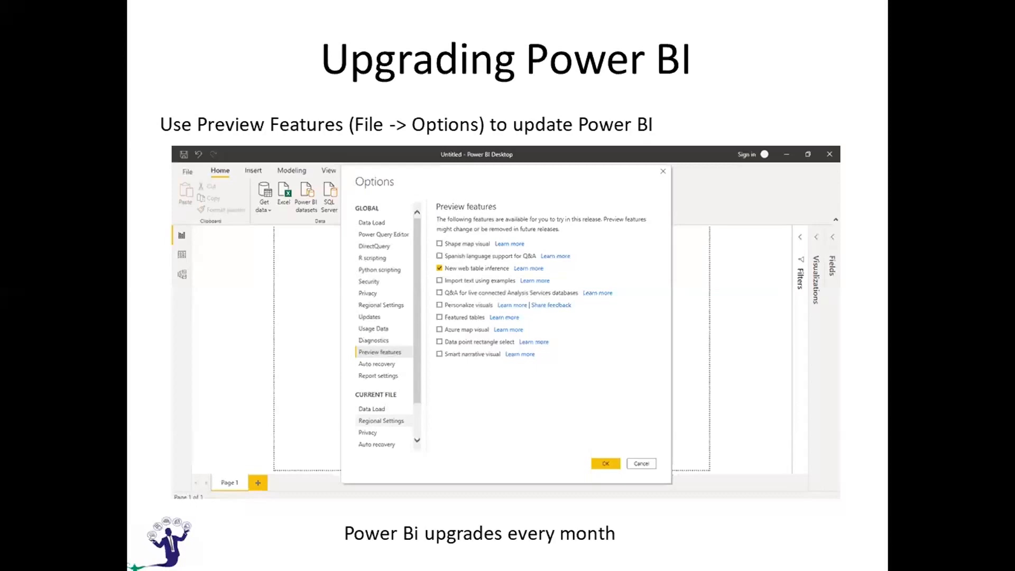
Switch to Power BI Desktop, review the Preview features in the global options, and close the options without changes
key("alt+Tab")
key("alt+Tab")
key("alt+Tab")
key("alt+Tab")
key("alt+Tab")
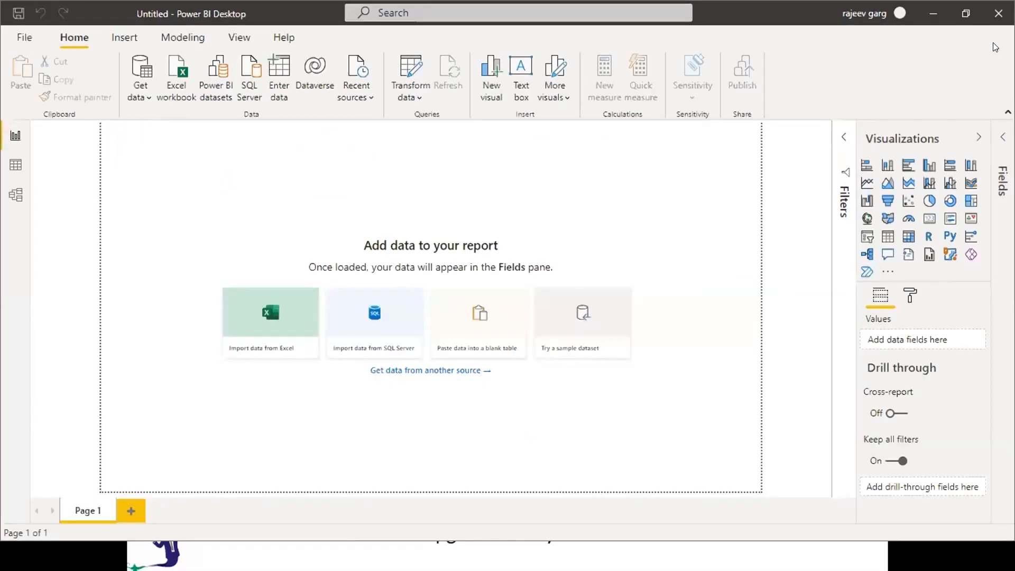
left_click(24, 37)
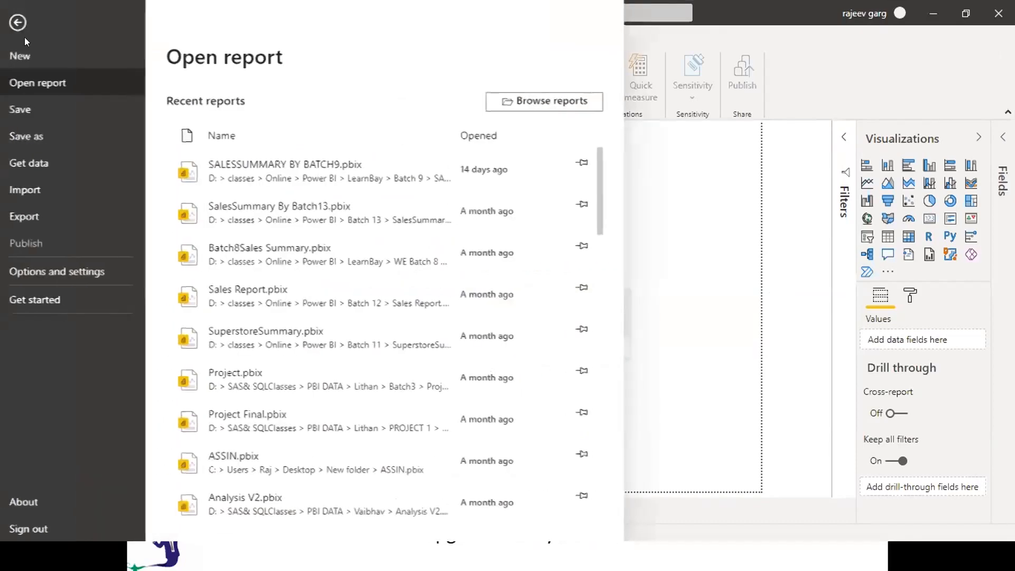
left_click(84, 275)
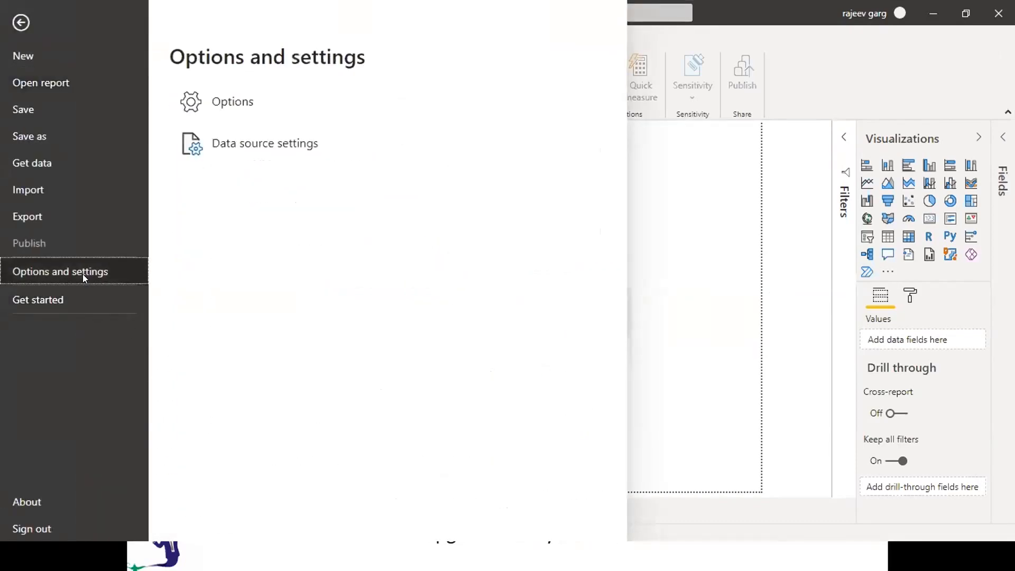
left_click(256, 106)
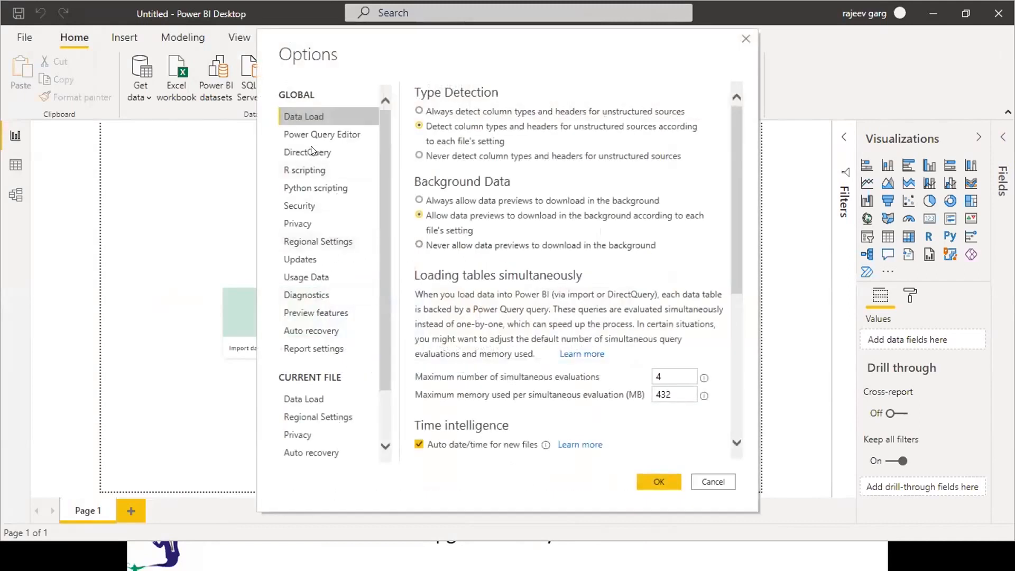
left_click(326, 315)
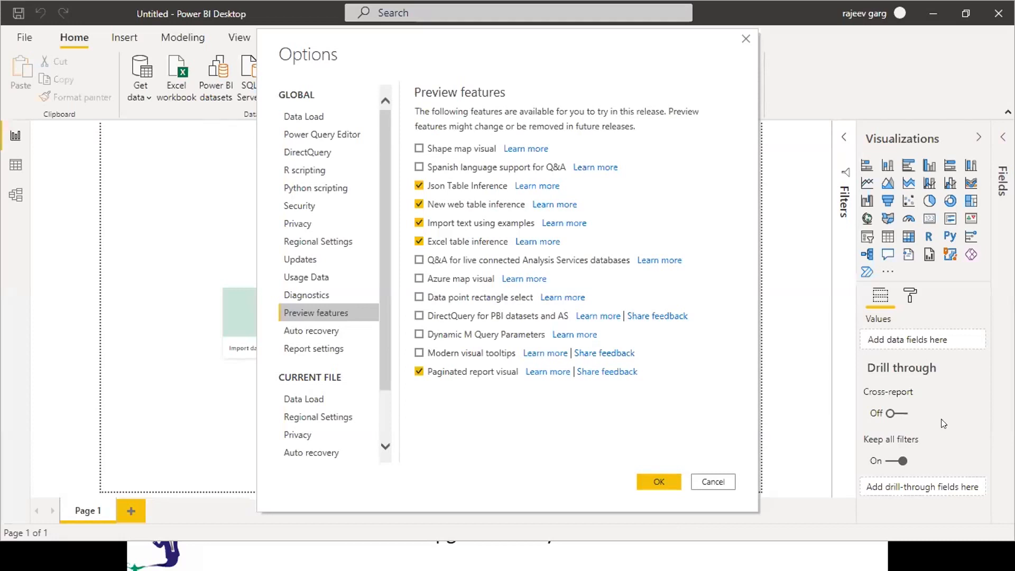
left_click(713, 482)
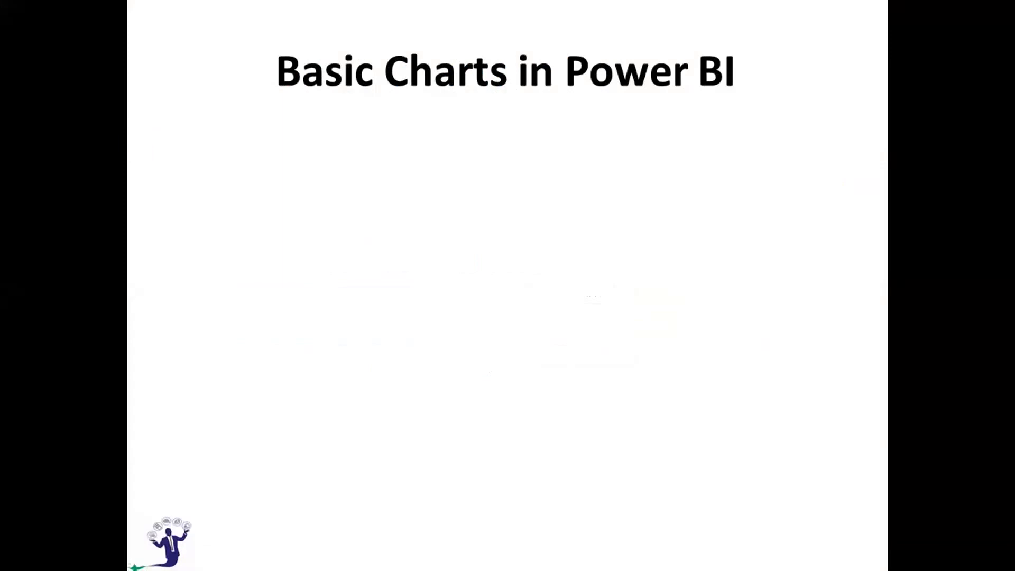
Reveal the data source, visualization and field selection points on the Basic Charts in Power BI slide
key("Right")
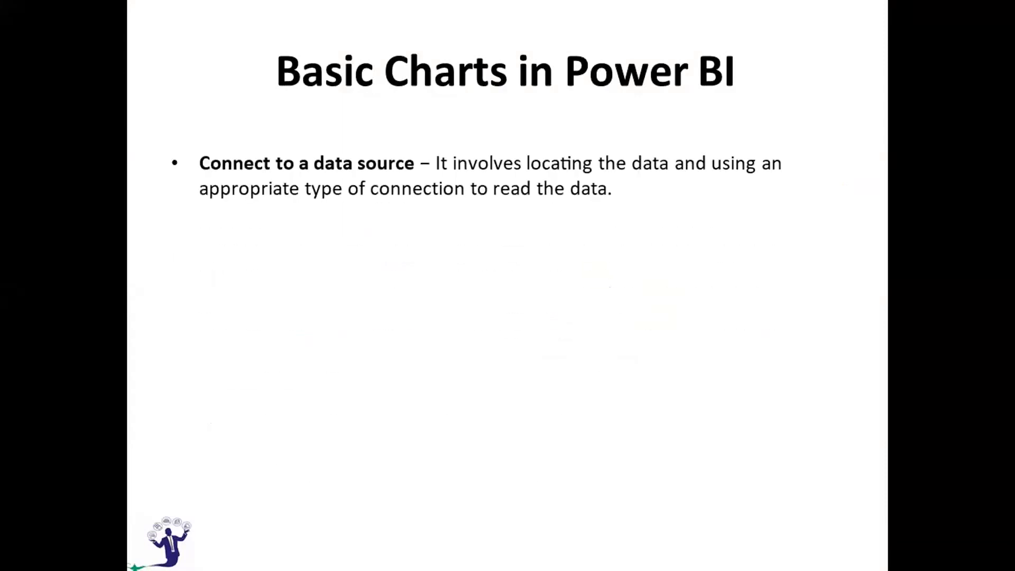
key("Right")
key("Right")
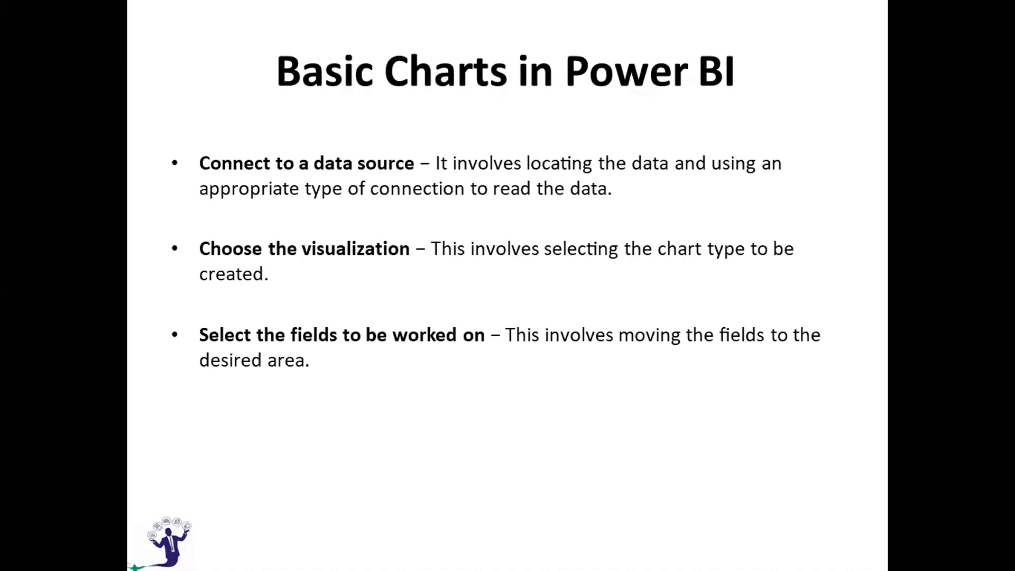
Switch to the Orders workbook in Excel and view its Returns and People sheets
key("alt+Tab")
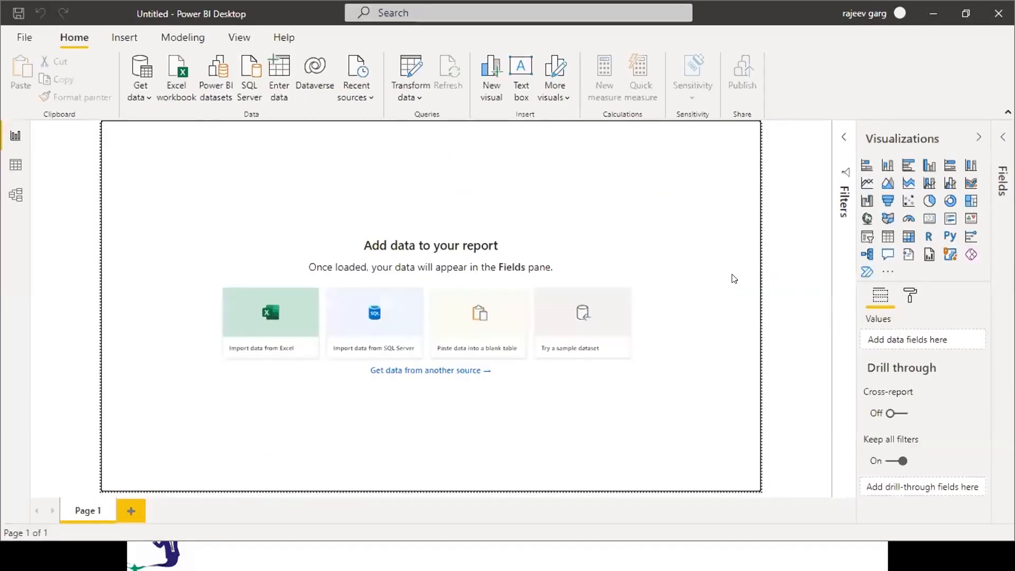
key("alt+Tab")
key("alt+Tab")
key("alt+Tab")
key("alt+Tab")
key("alt+Tab")
key("alt+Tab")
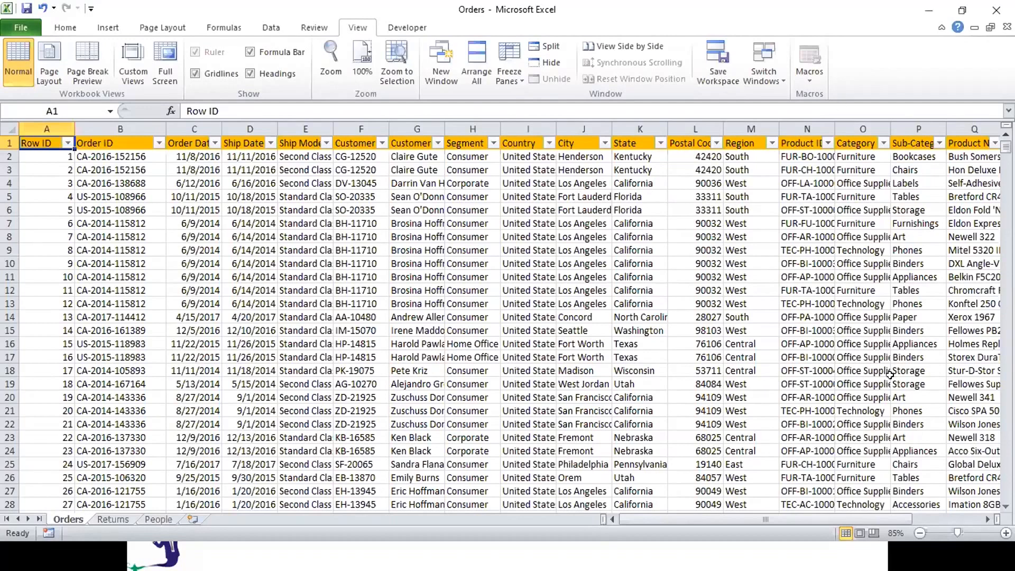
left_click(125, 519)
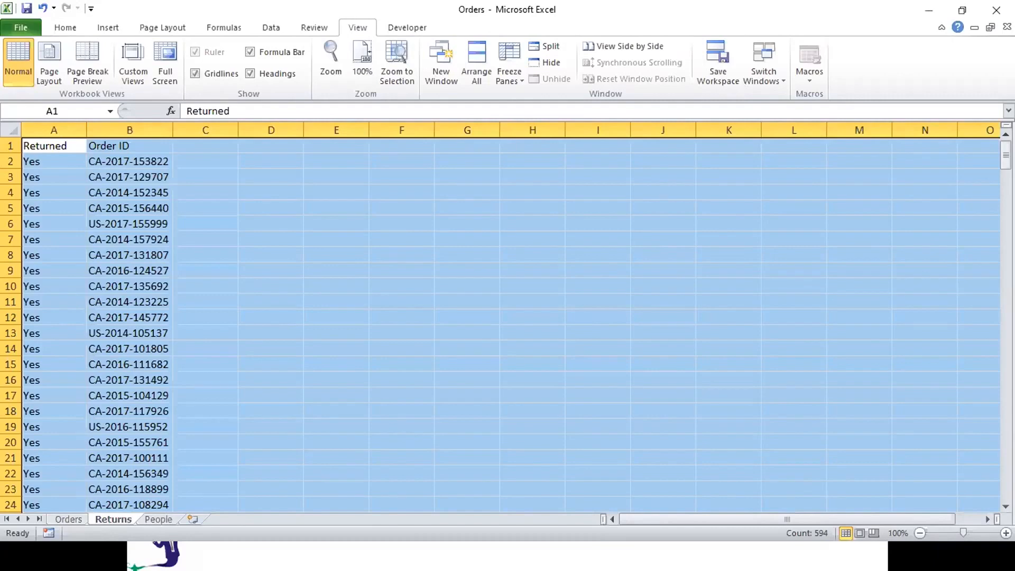
left_click(158, 518)
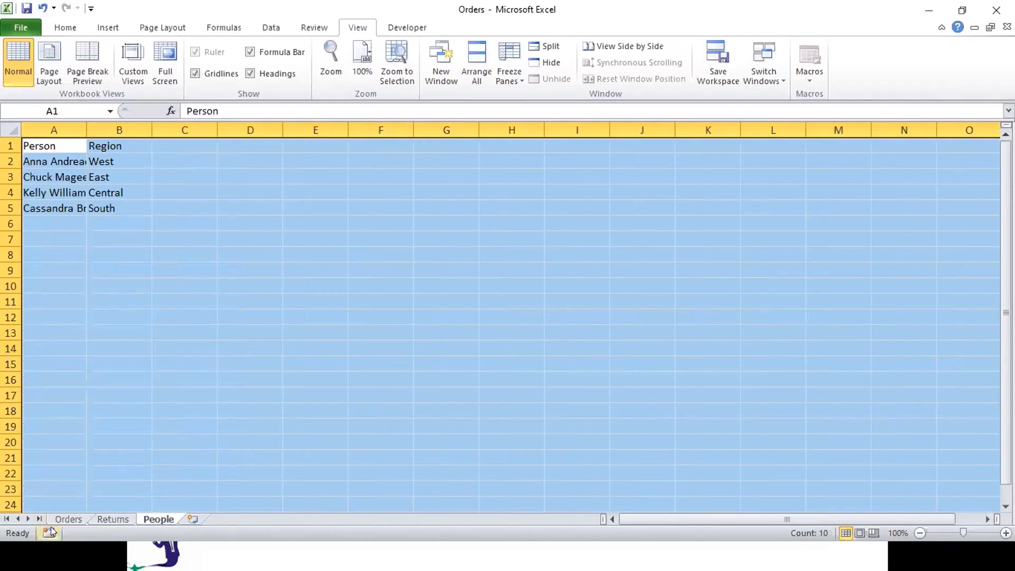
Return to the Orders sheet, then switch to Power BI Desktop and load the Orders table from the orders Excel workbook
left_click(61, 516)
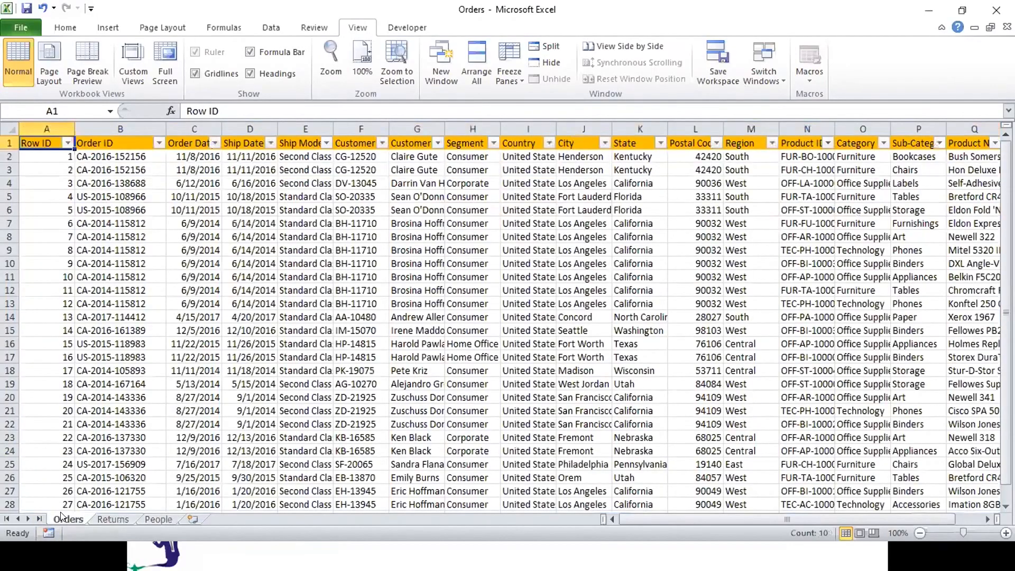
key("alt+Tab")
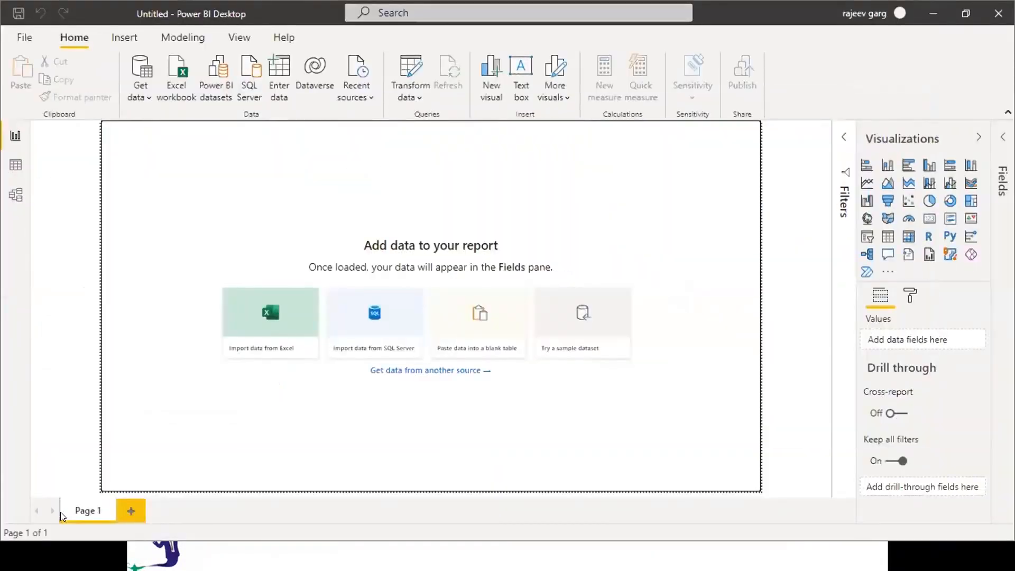
left_click(148, 100)
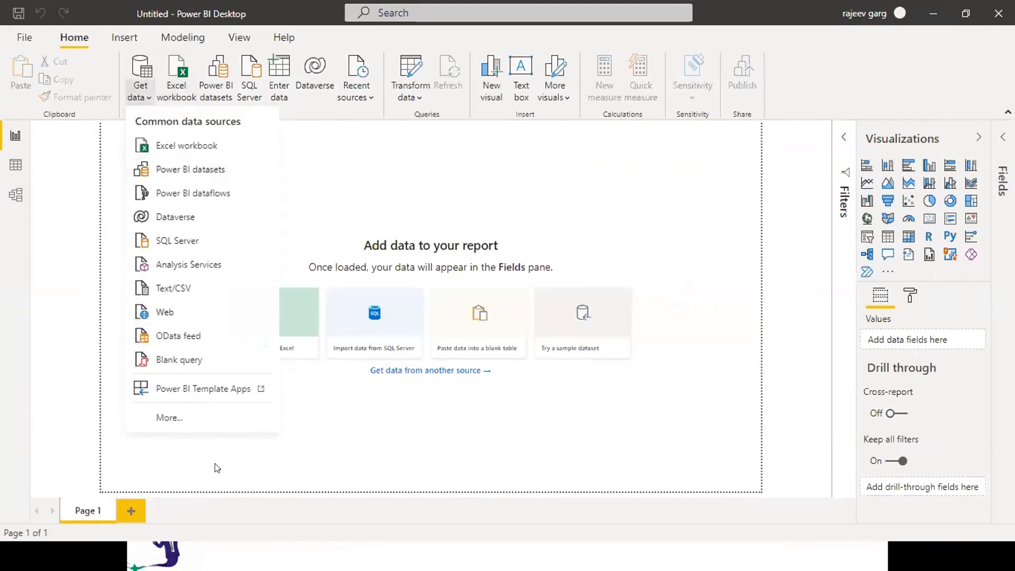
left_click(184, 145)
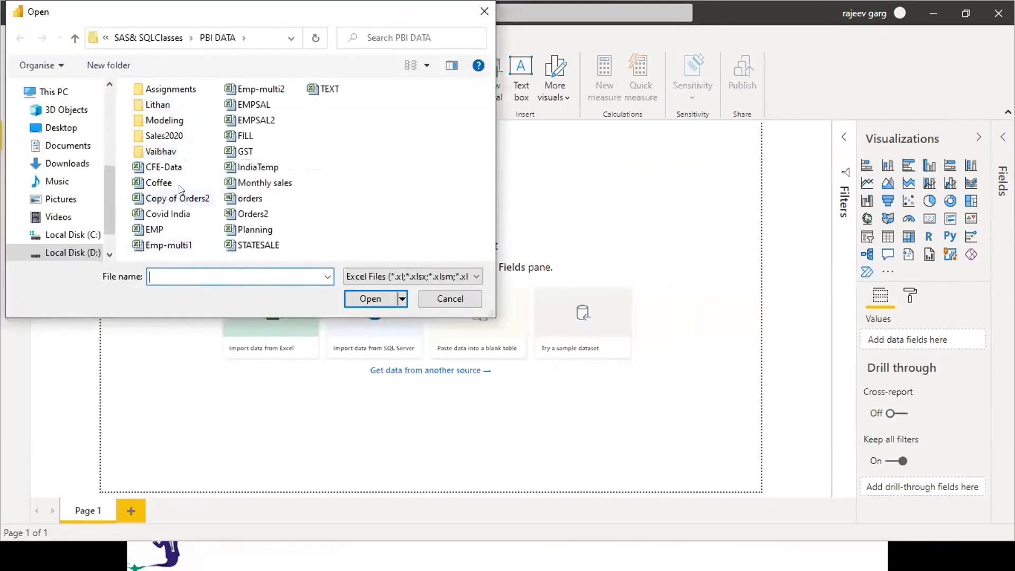
left_click(252, 198)
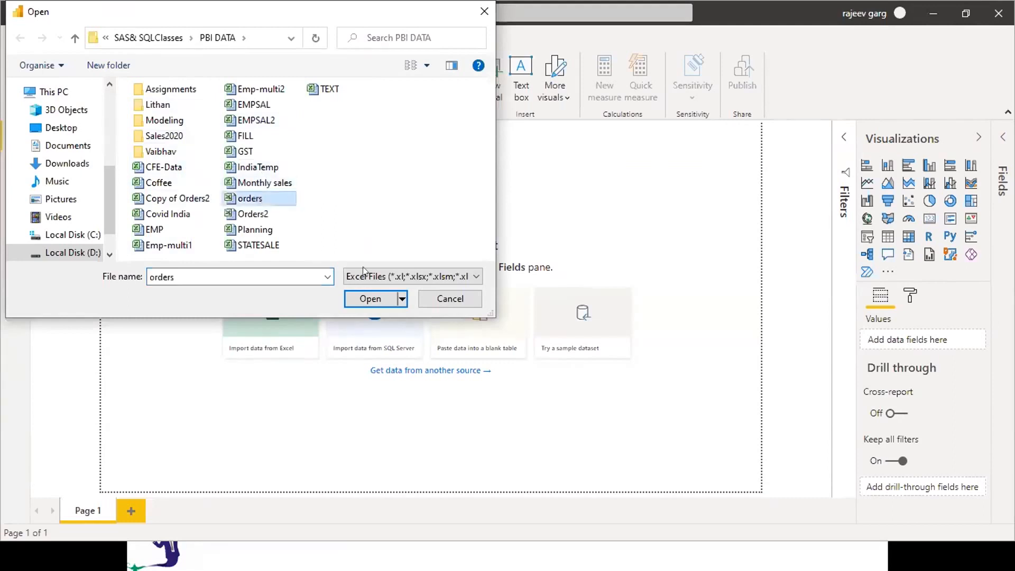
left_click(373, 299)
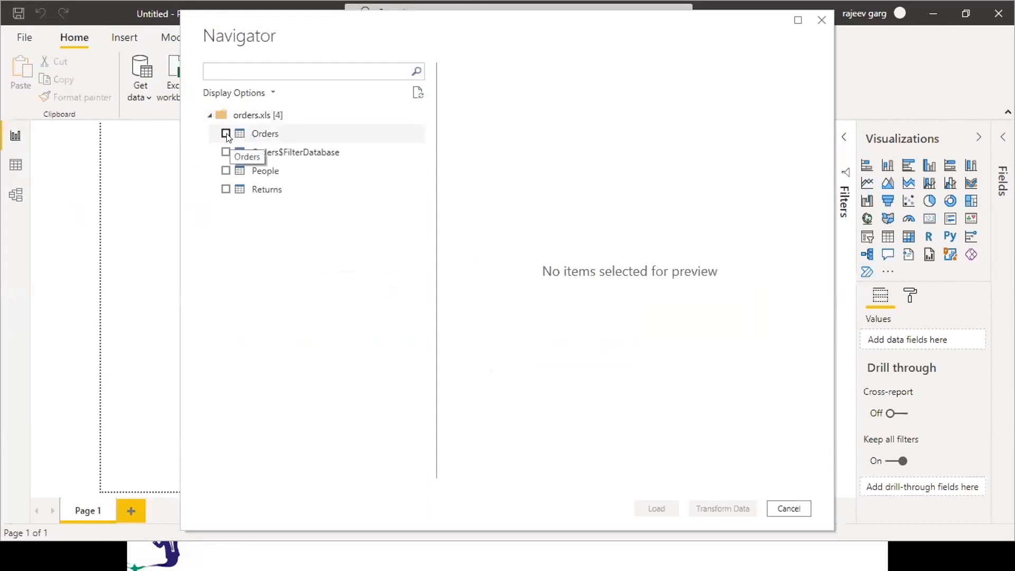
left_click(225, 134)
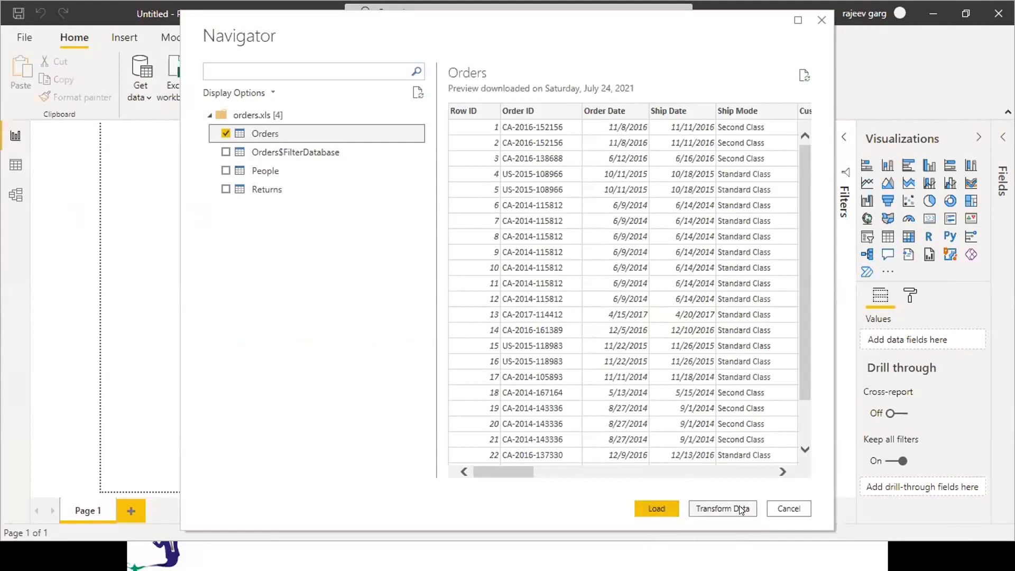
left_click(665, 507)
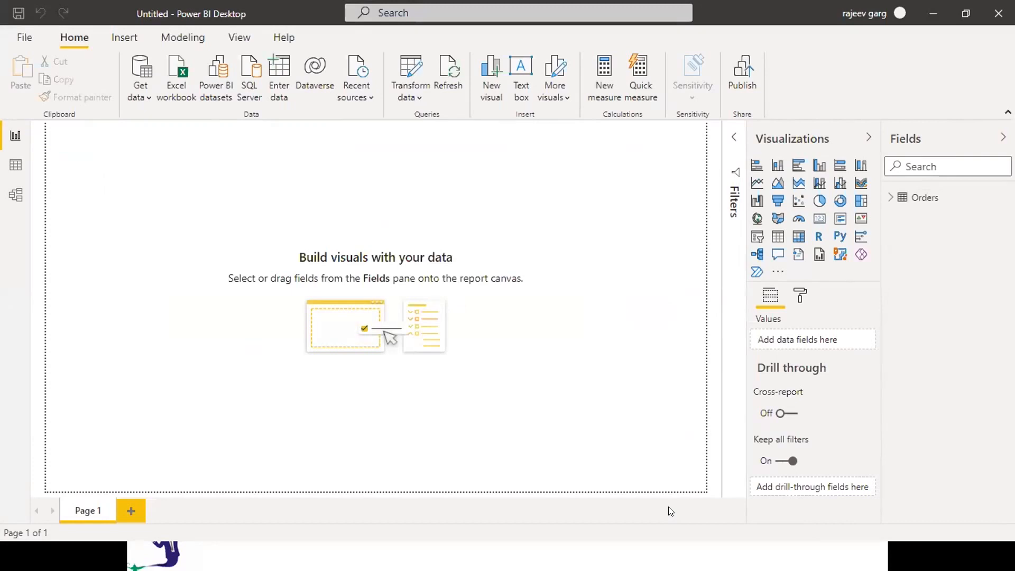
Expand the Orders table, widen the field list slightly and review its available fields
left_click(890, 198)
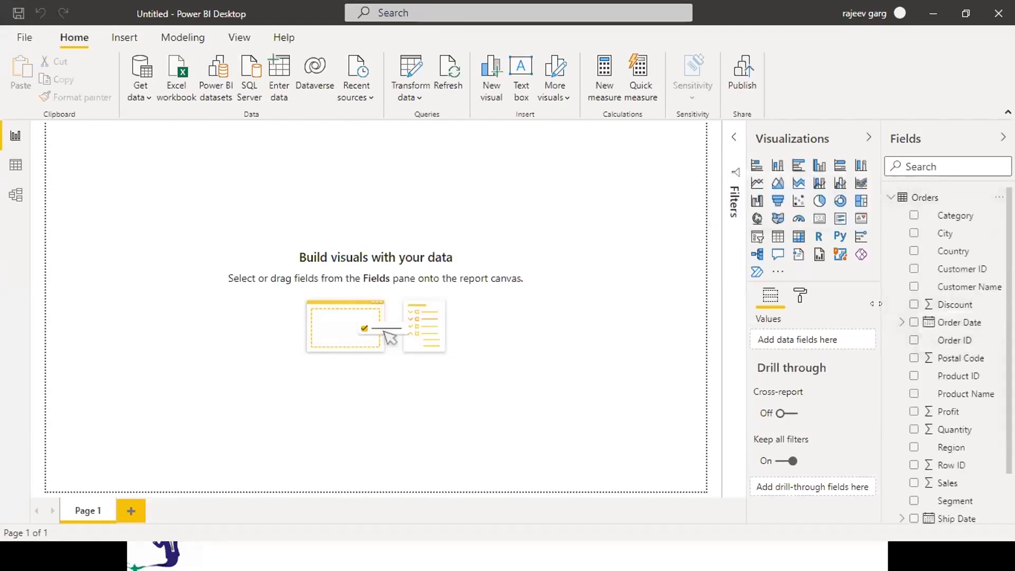
left_click_drag(881, 307, 864, 308)
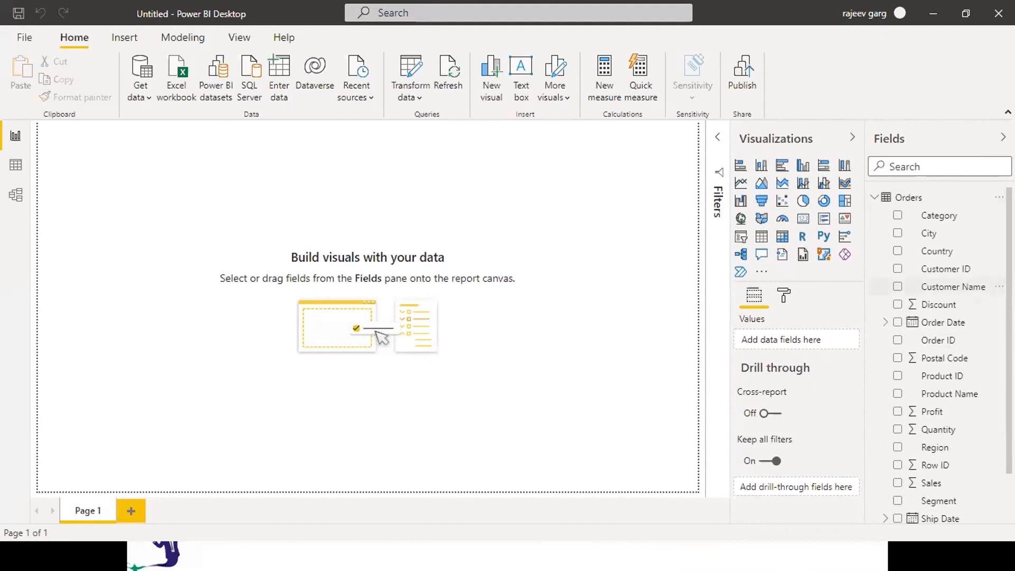
scroll(940, 355, "down", 1)
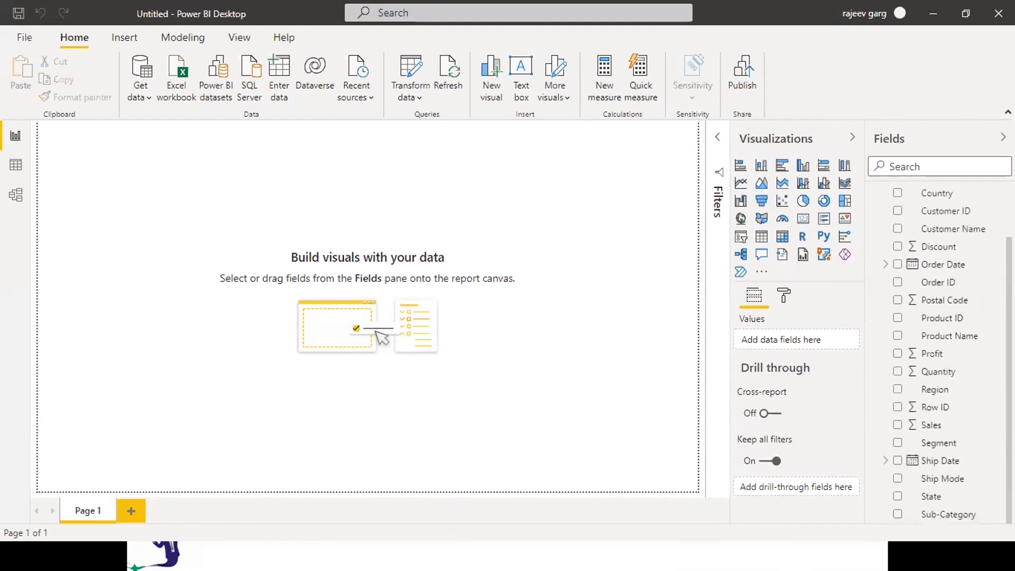
scroll(940, 355, "up", 1)
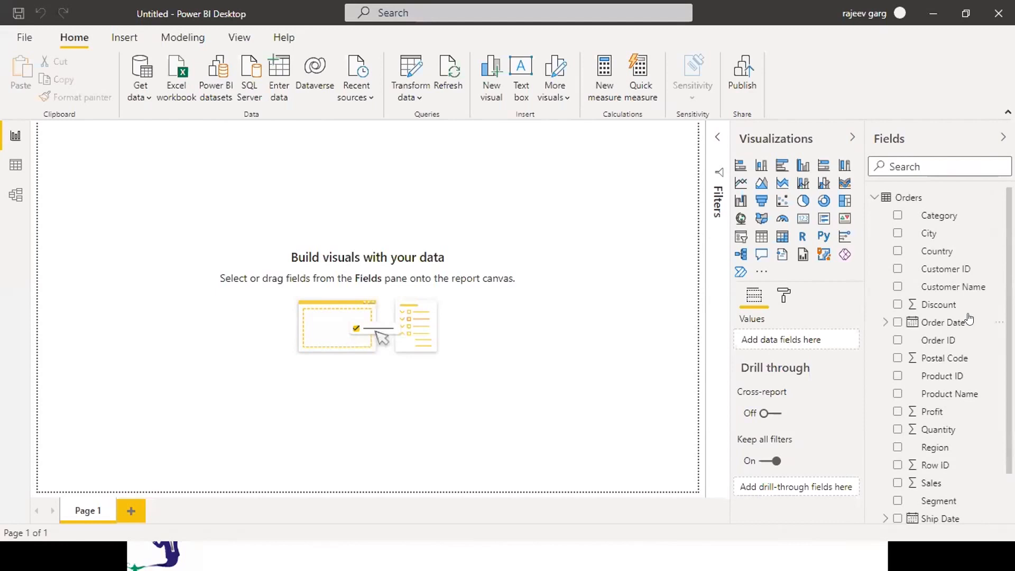
Add a stacked column chart to the report page and enlarge it to fill most of the visible canvas
left_click(759, 166)
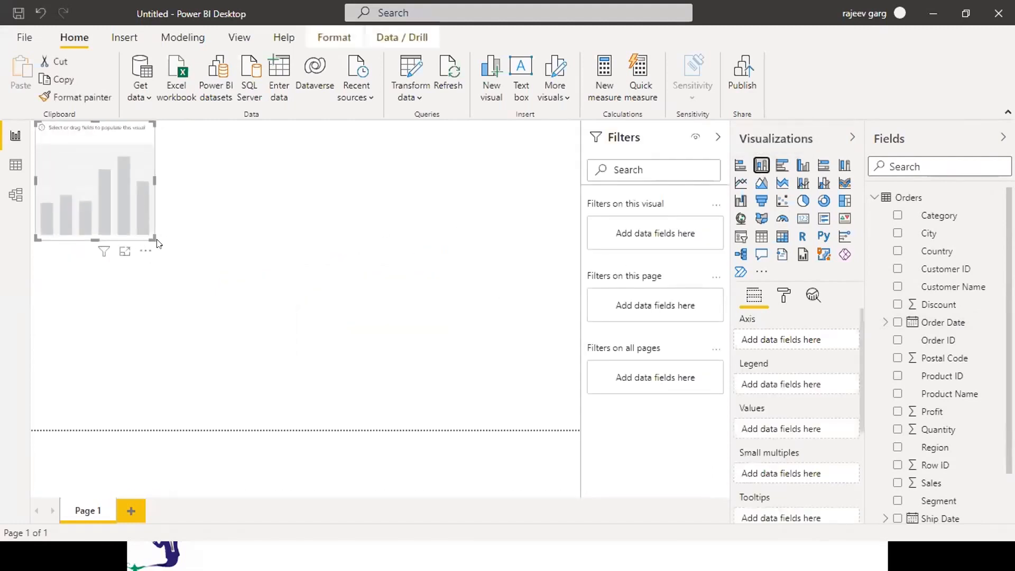
left_click_drag(150, 236, 461, 315)
left_click_drag(407, 280, 518, 439)
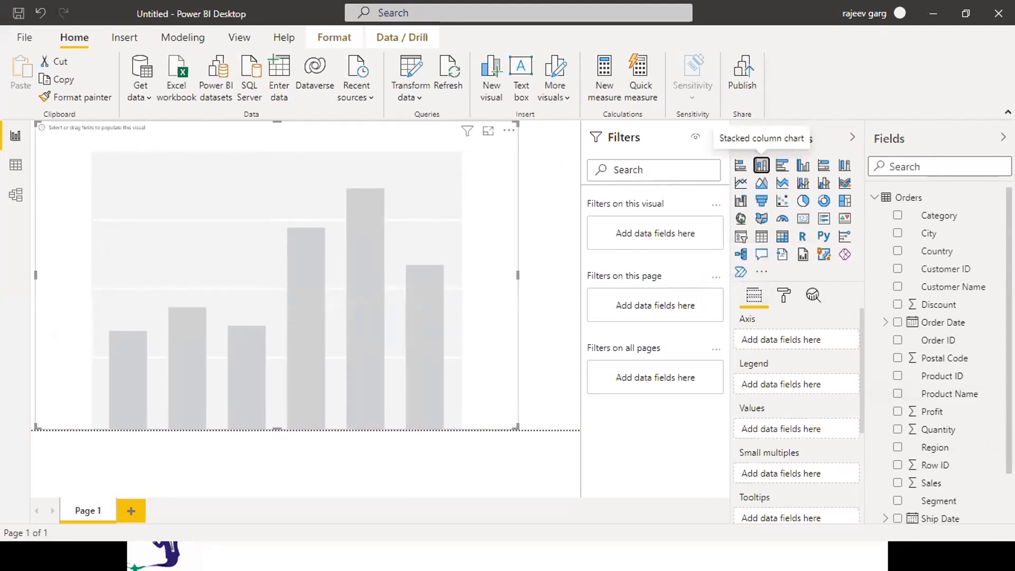
Assign Sales to the column chart's values and Sub-Category to its axis
left_click_drag(929, 483, 781, 444)
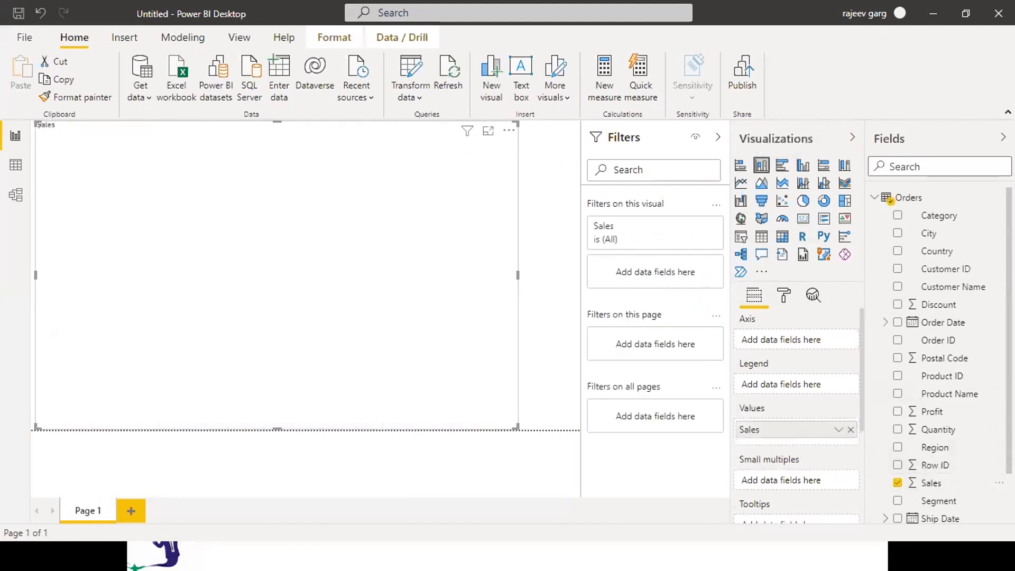
scroll(994, 476, "down", 2)
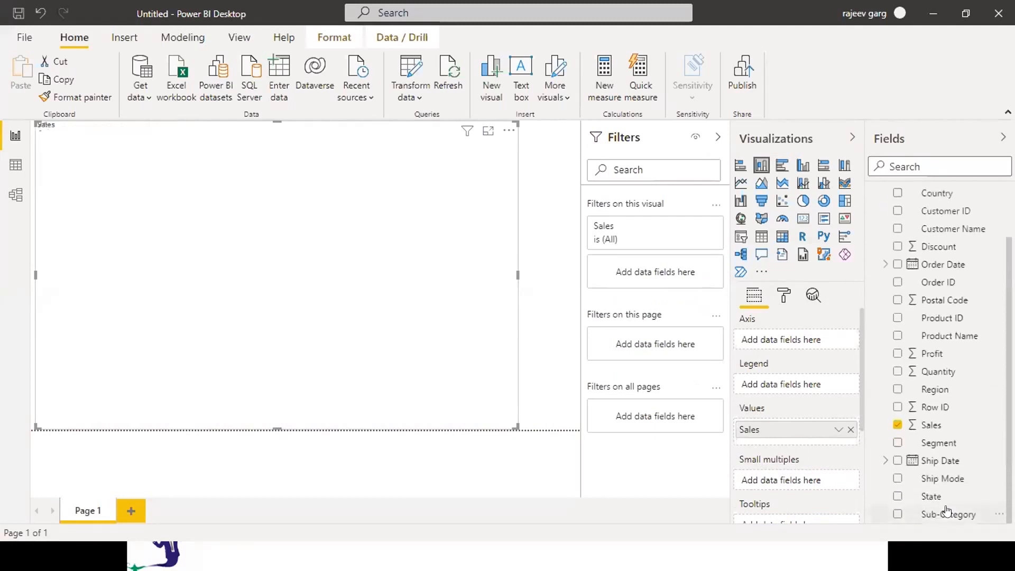
left_click_drag(946, 510, 789, 341)
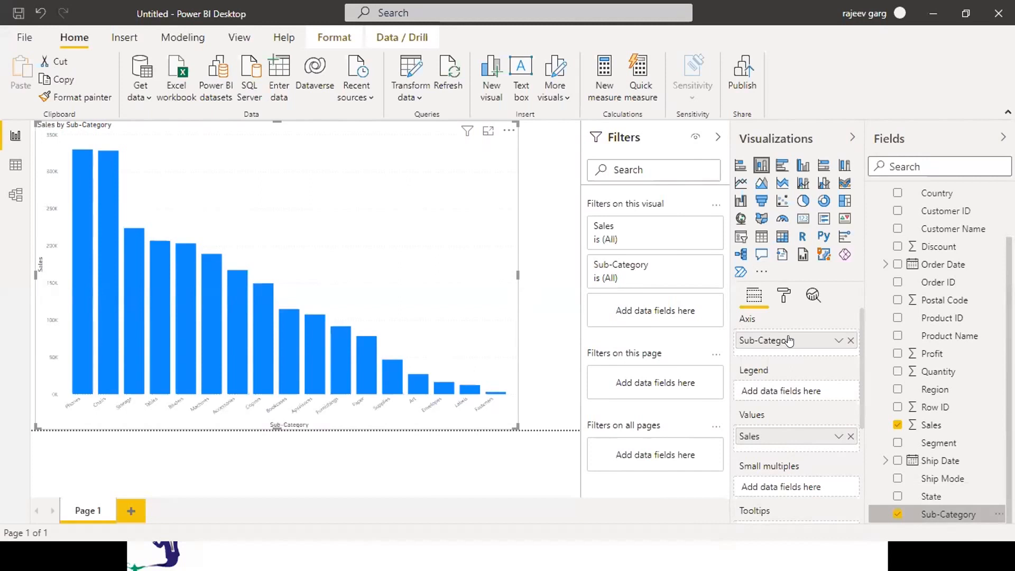
Turn on the column chart's data labels and set their text size to 18 pt
left_click(783, 295)
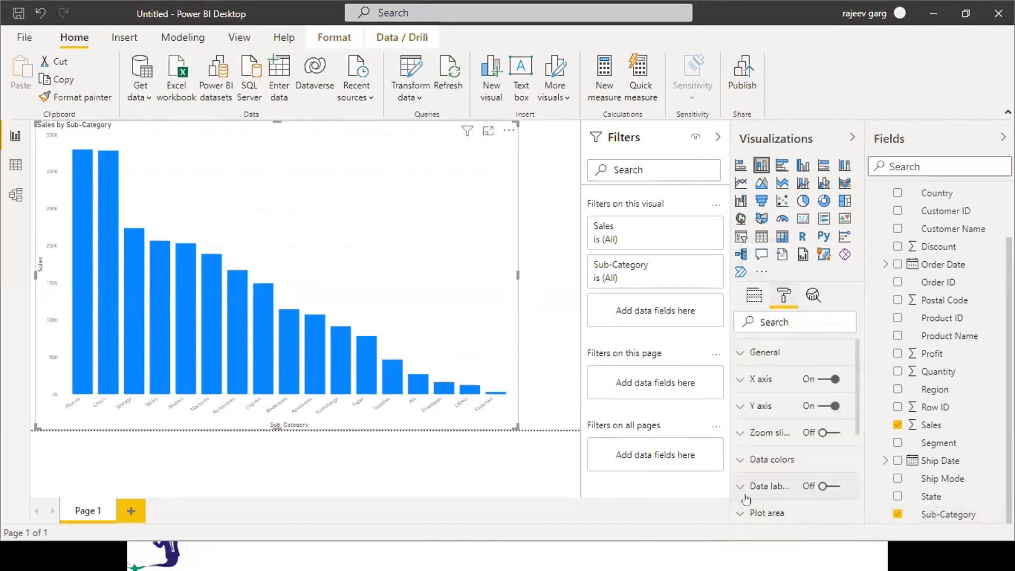
left_click(834, 486)
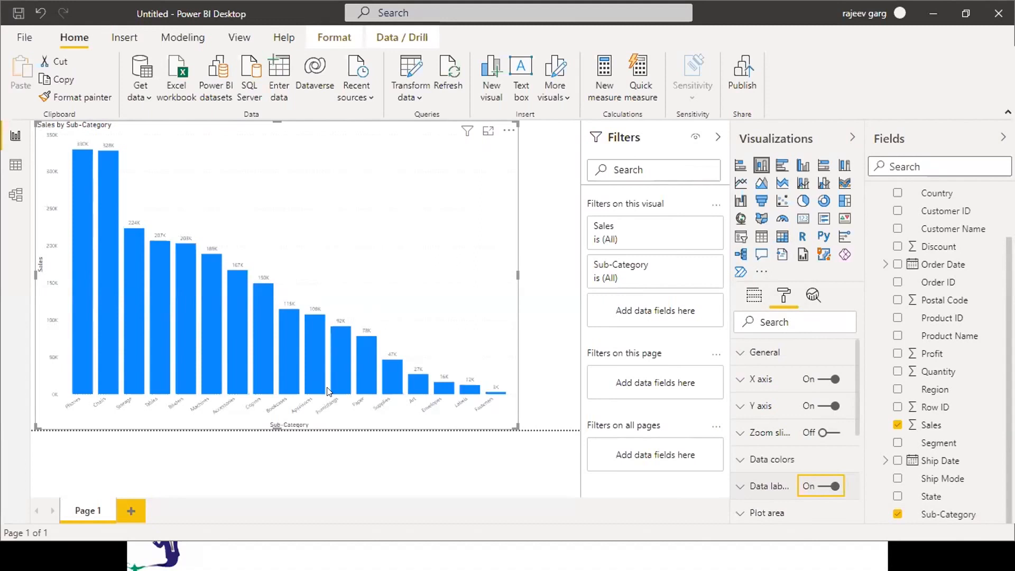
left_click(736, 488)
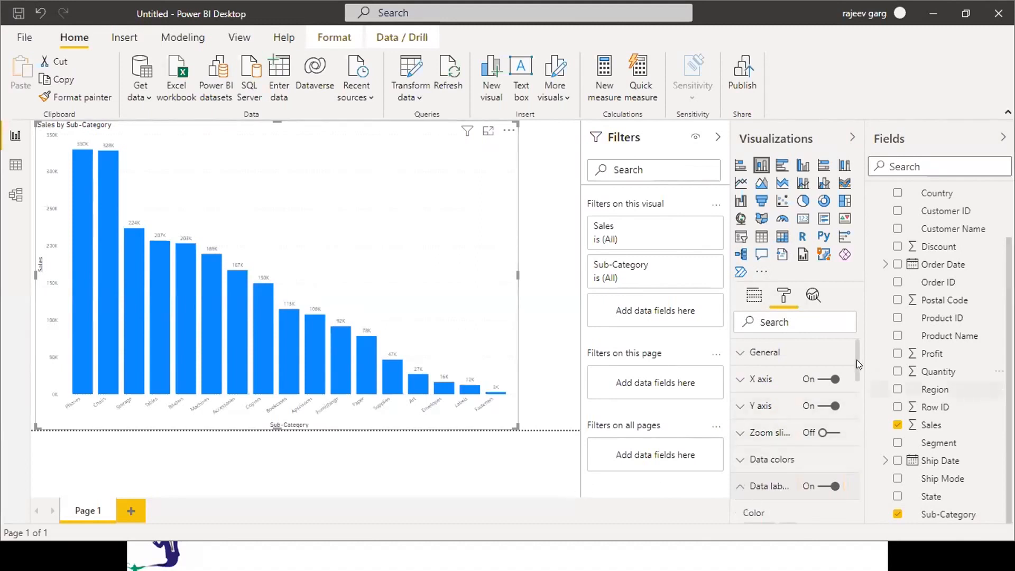
left_click_drag(857, 359, 791, 448)
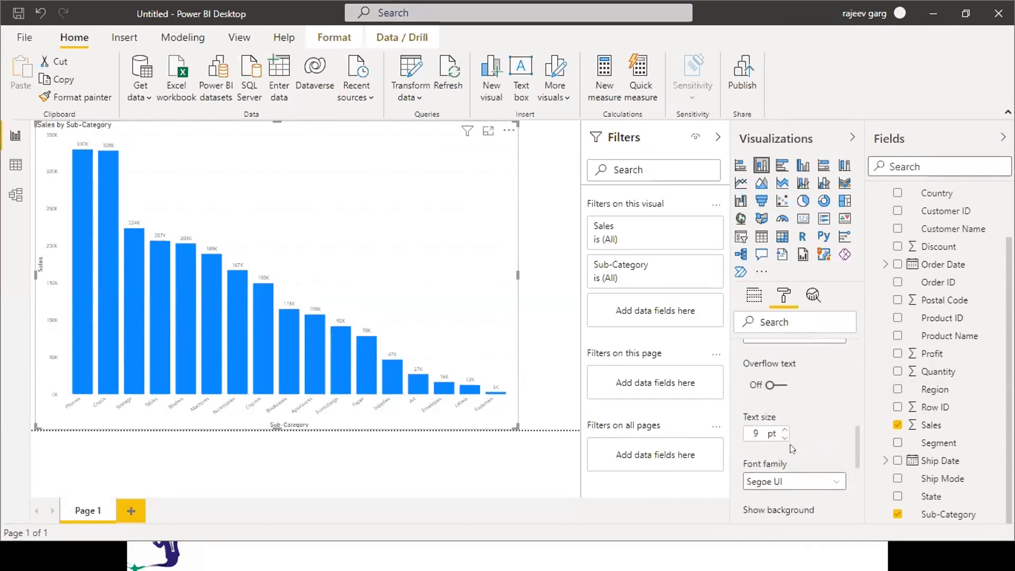
left_click_drag(742, 424, 603, 403)
type("18")
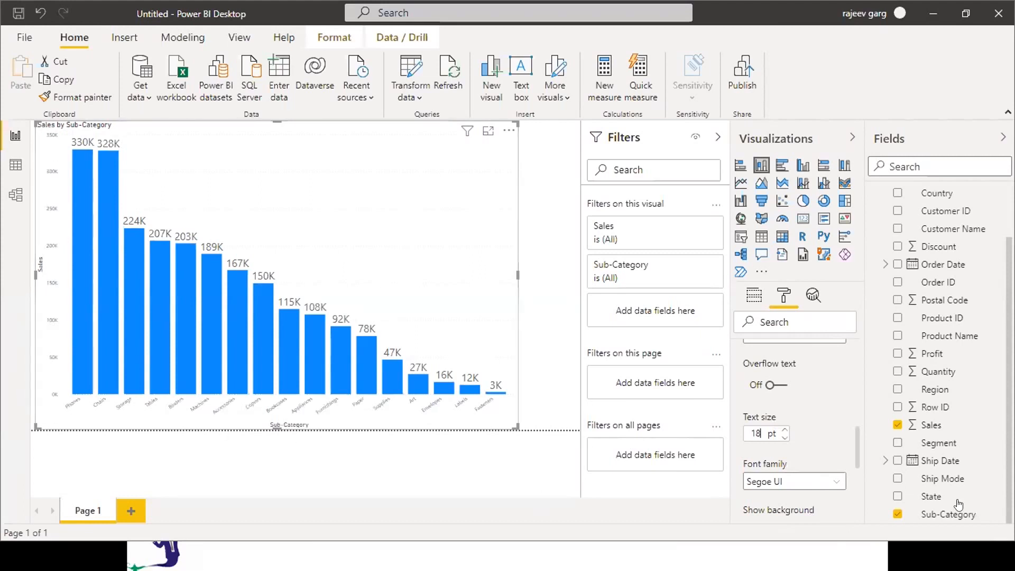
Set the text size of the chart's X axis to 18 pt
left_click_drag(855, 455, 854, 361)
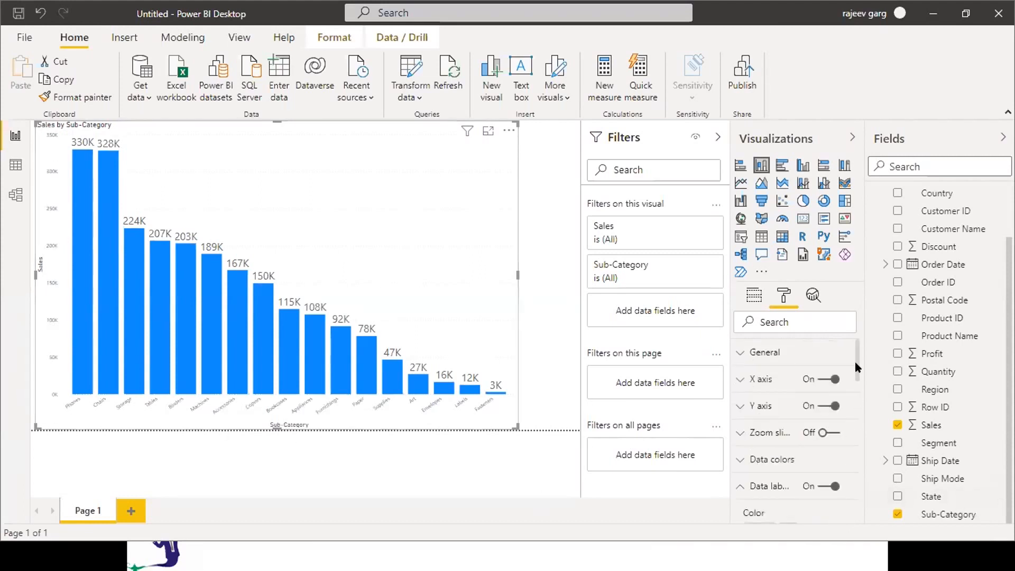
left_click(747, 380)
double_click(757, 470)
type("18")
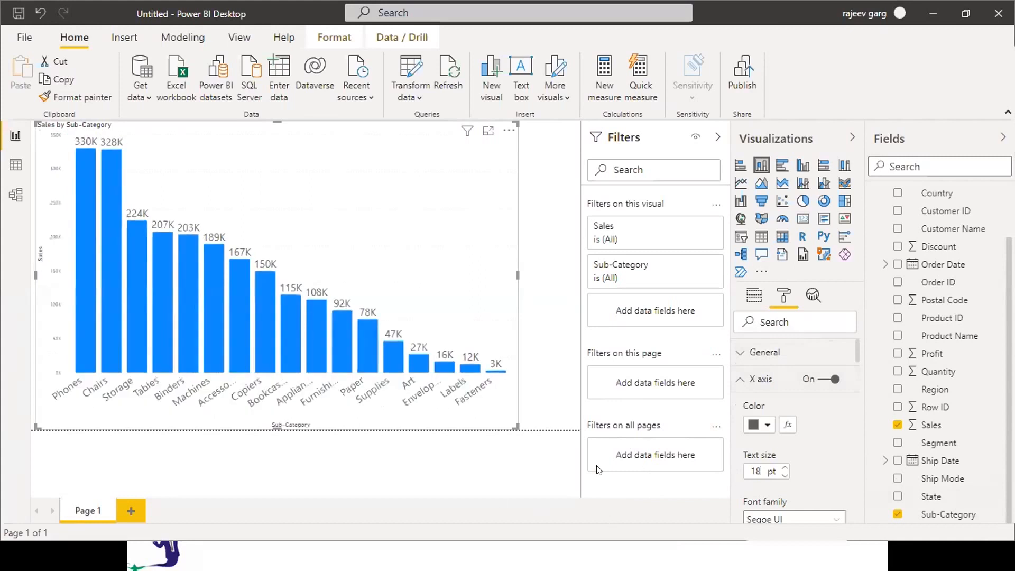
left_click(741, 381)
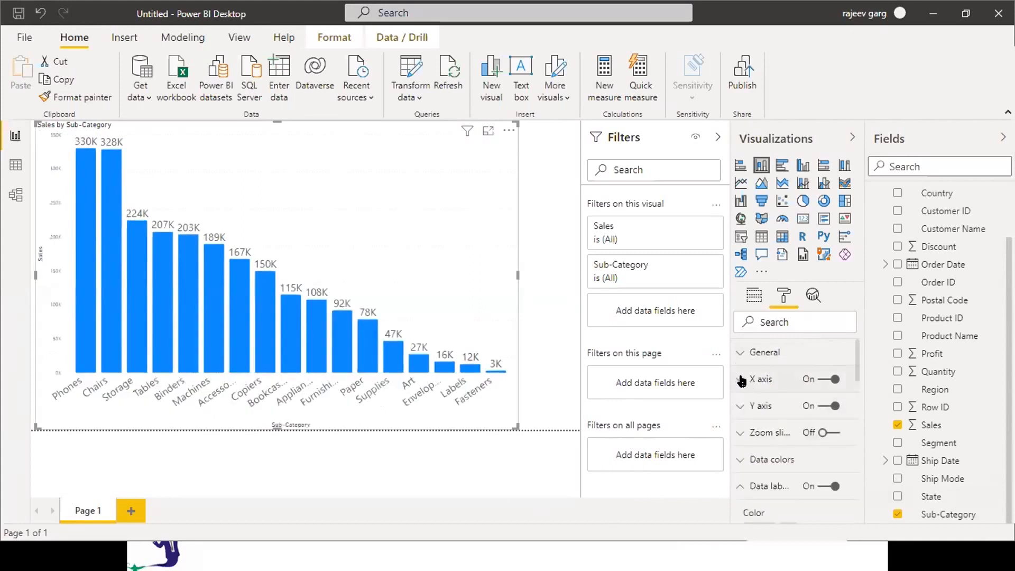
Set the text size of the chart's Y axis to 18 pt and widen the chart slightly
left_click(761, 407)
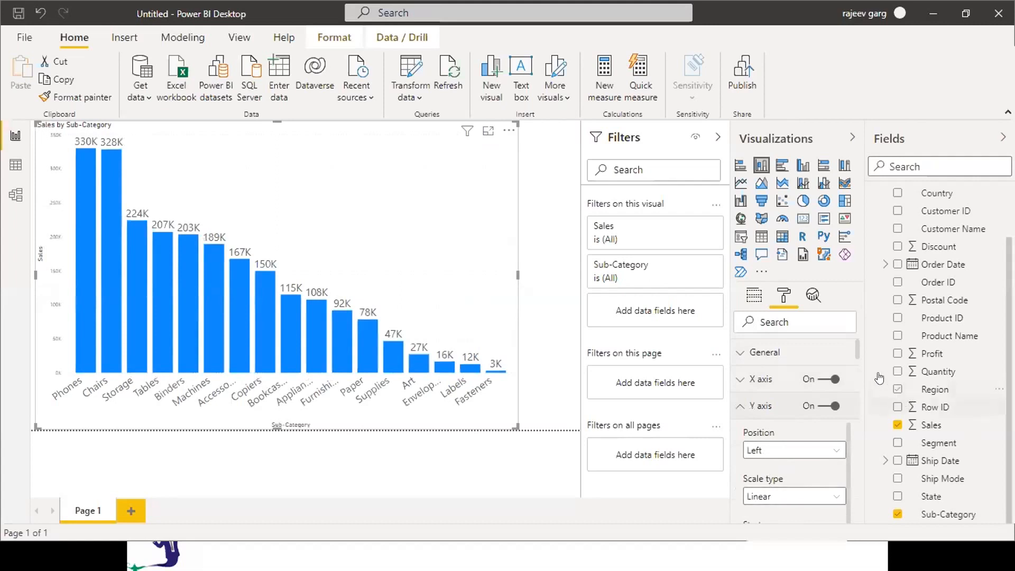
left_click_drag(859, 355, 859, 393)
left_click(756, 341)
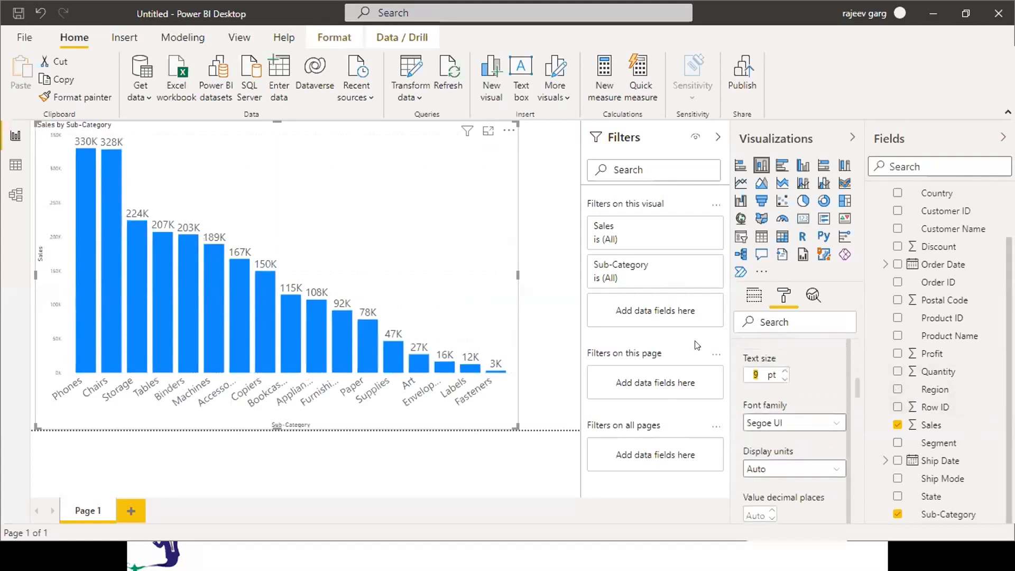
type("18")
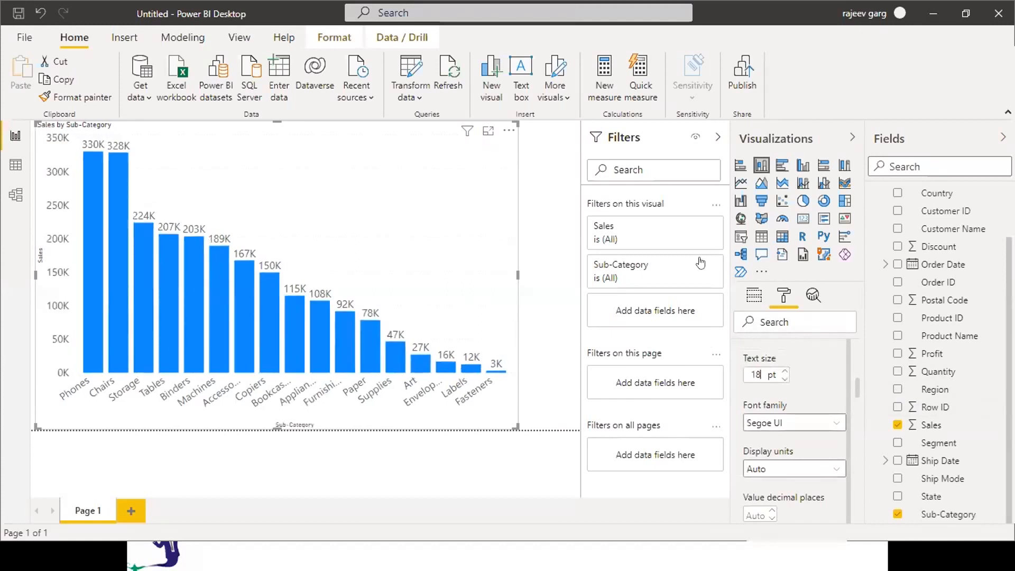
left_click_drag(518, 275, 565, 283)
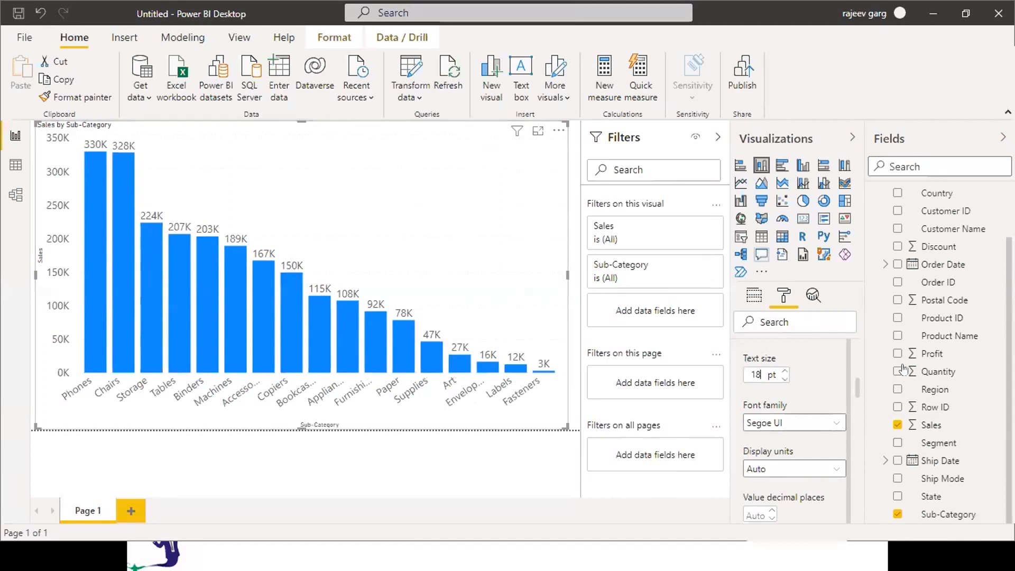
left_click_drag(856, 389, 855, 346)
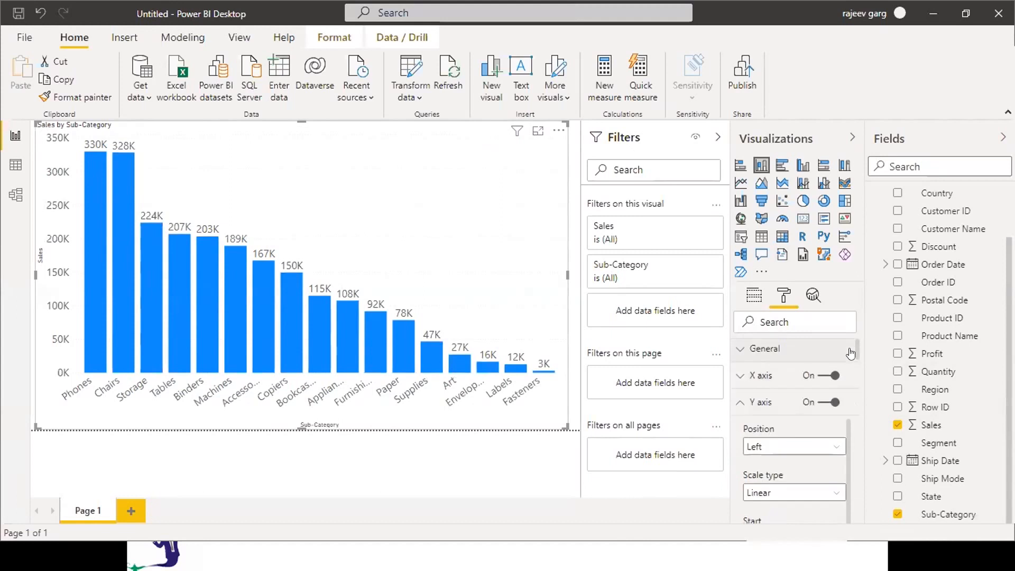
left_click(740, 403)
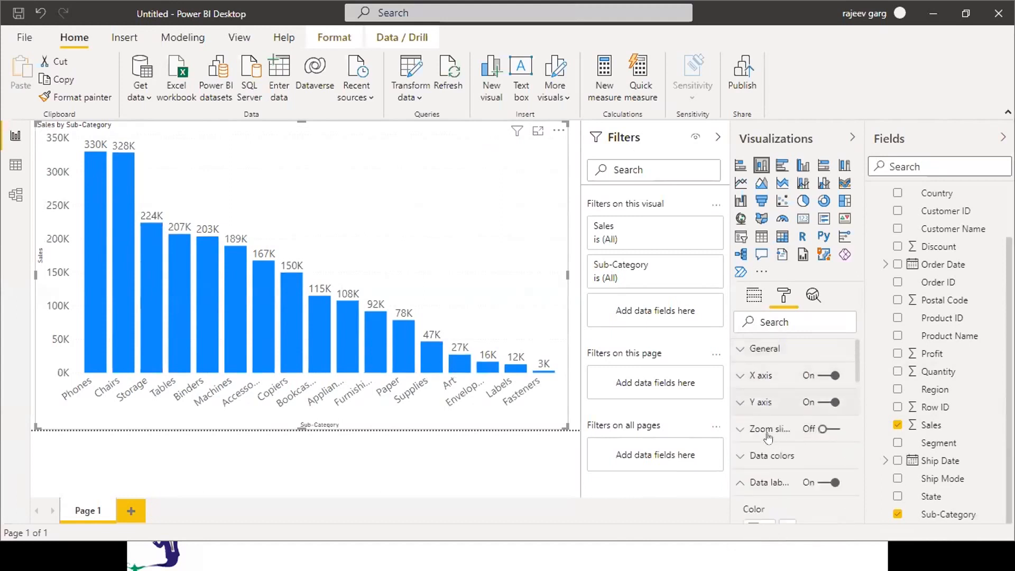
Change the chart's default data color to orange and turn on Show all for the individual sub-category colors
left_click(740, 457)
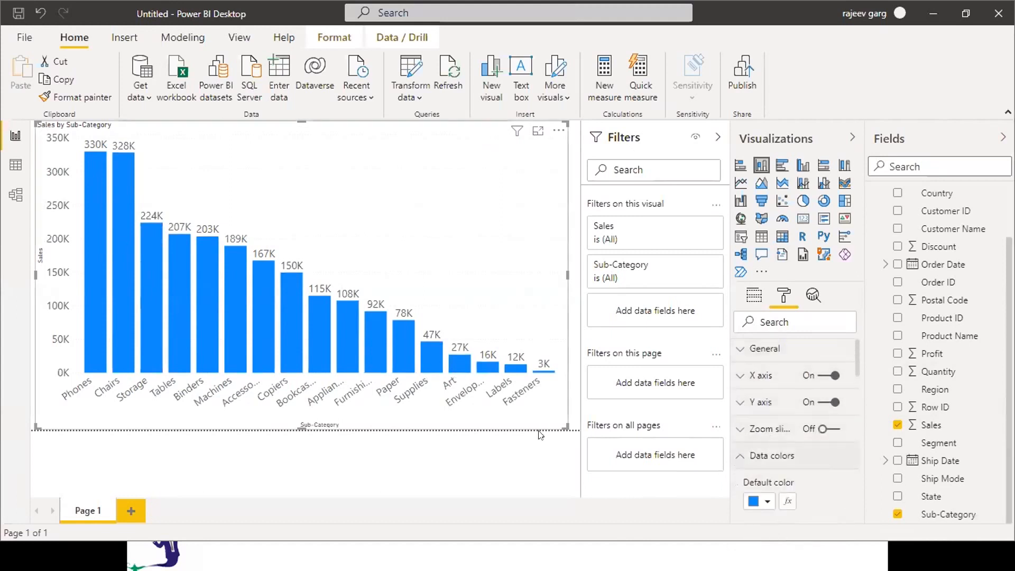
mouse_move(858, 379)
left_mouse_down()
mouse_move(857, 404)
mouse_move(854, 383)
left_mouse_up()
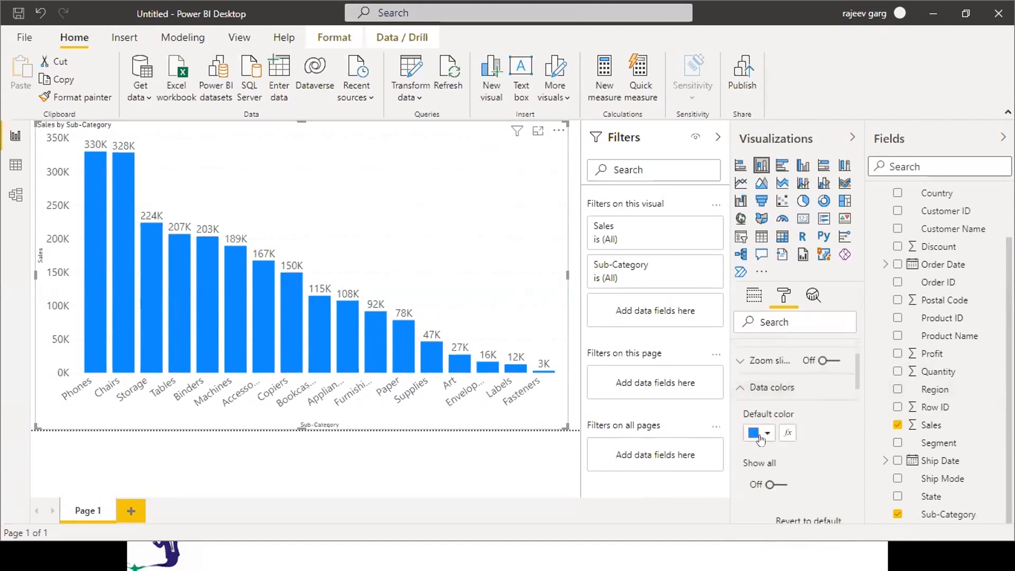
left_click(759, 439)
left_click(848, 365)
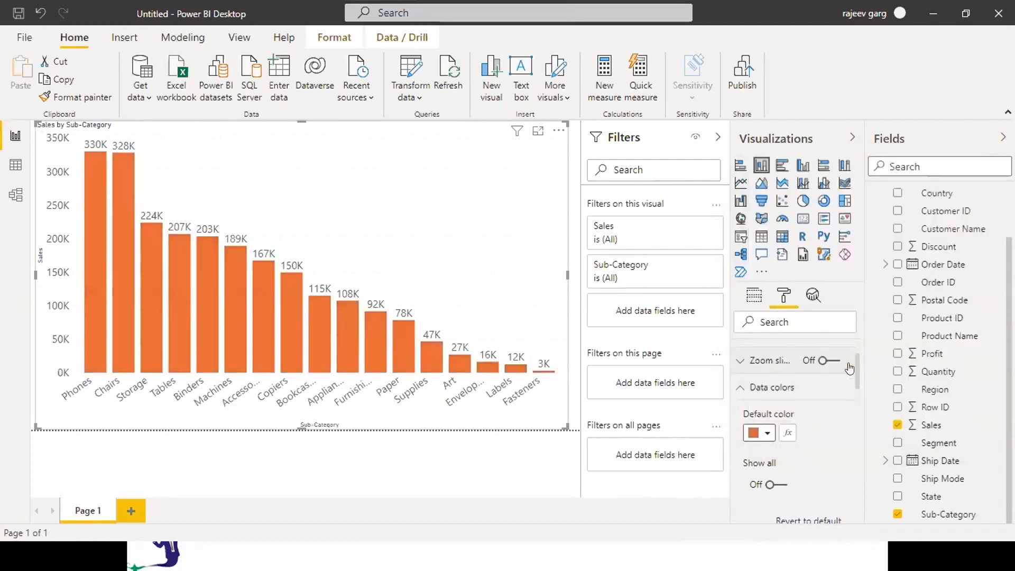
left_click(784, 484)
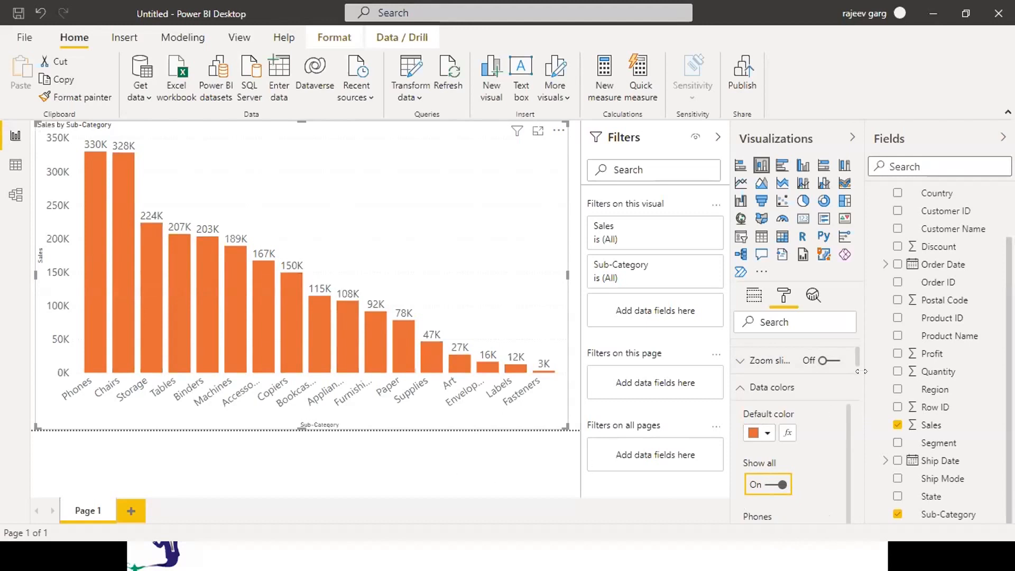
Turn off Show all for the chart's data colors and collapse the Data colors and Data labels settings
mouse_move(857, 361)
left_mouse_down()
mouse_move(848, 432)
mouse_move(858, 364)
left_mouse_up()
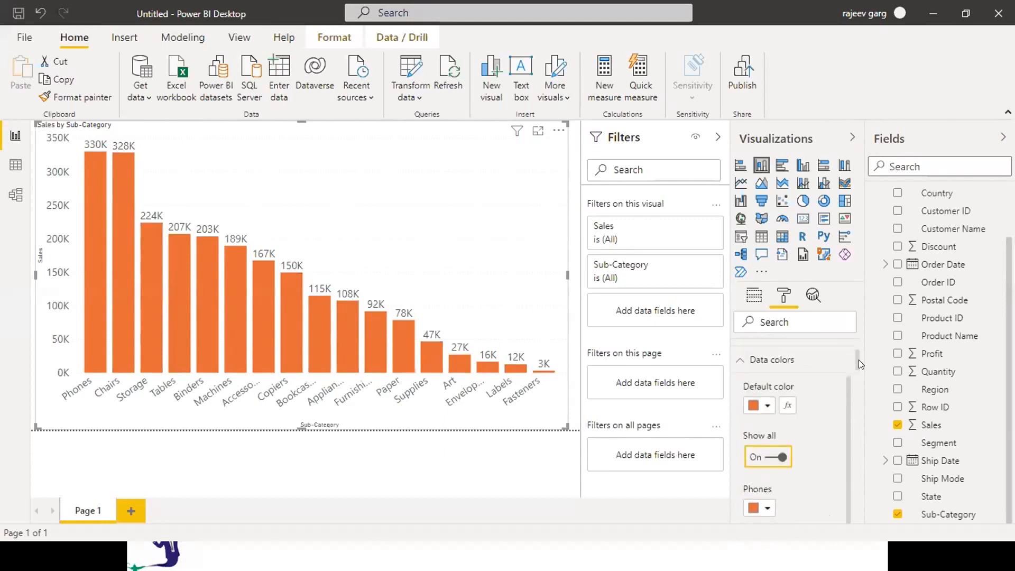
left_click(765, 460)
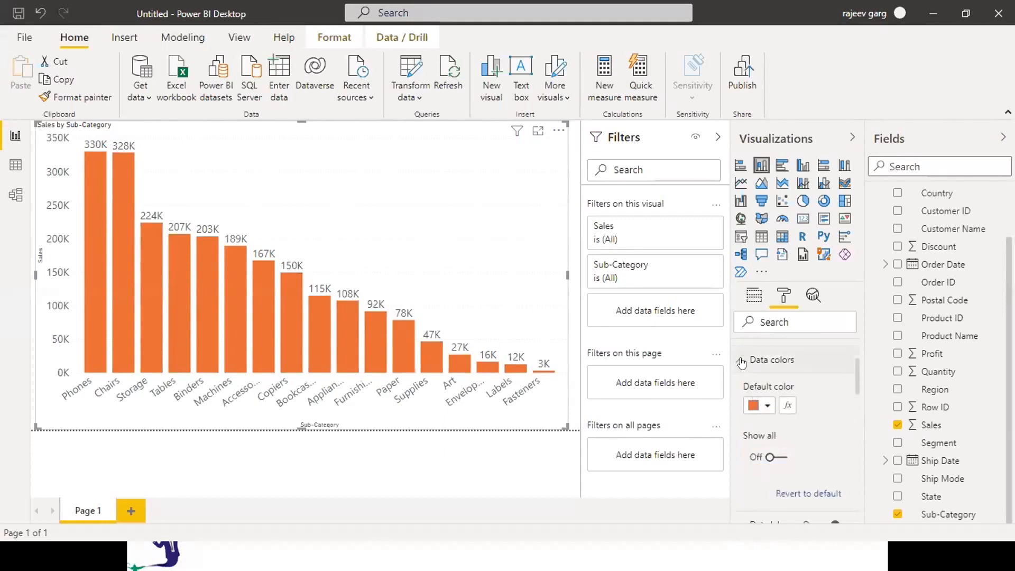
left_click(742, 361)
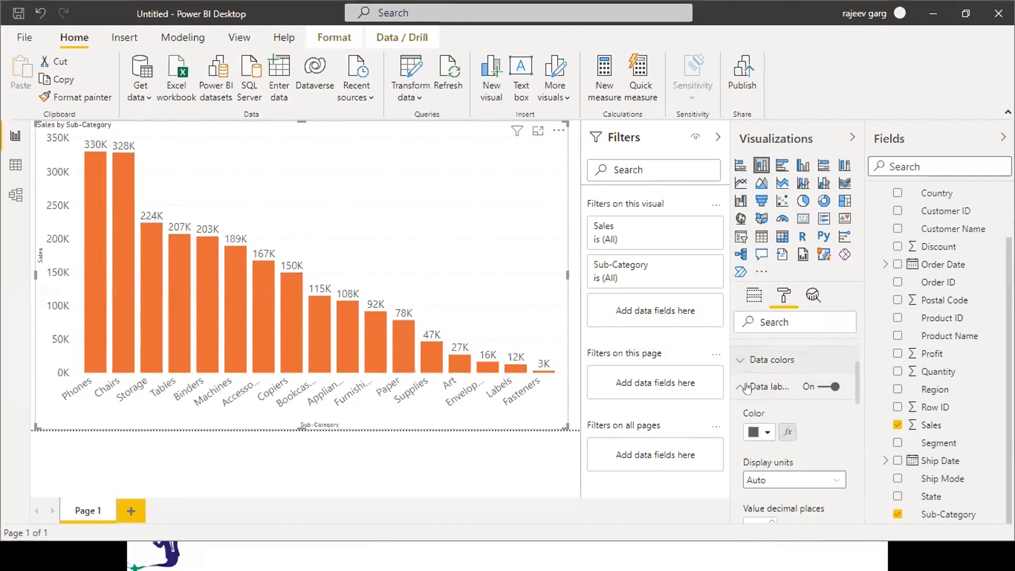
left_click(740, 386)
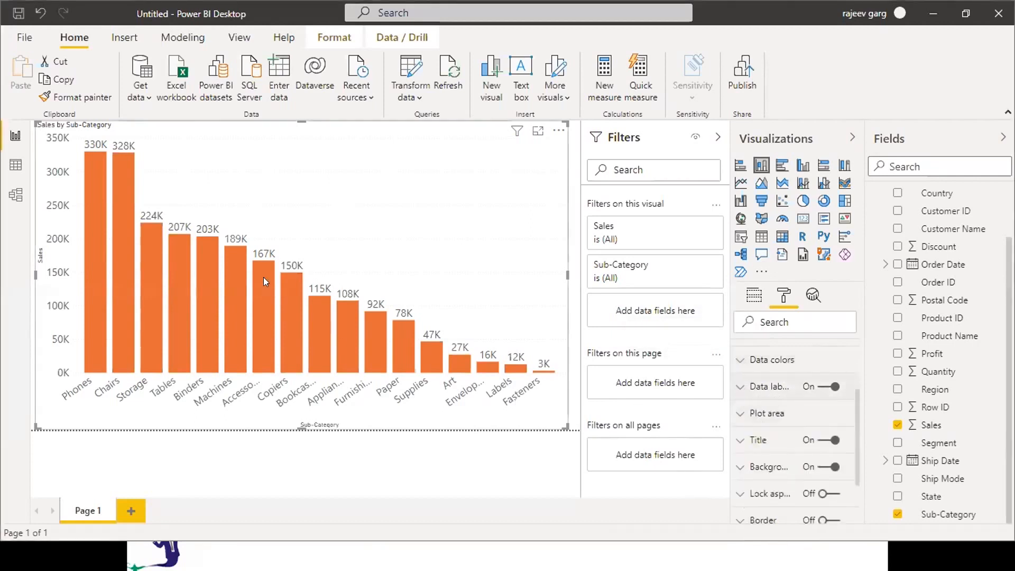
Try splitting the columns by Ship Mode and remove that field from the chart's legend
left_click(898, 479)
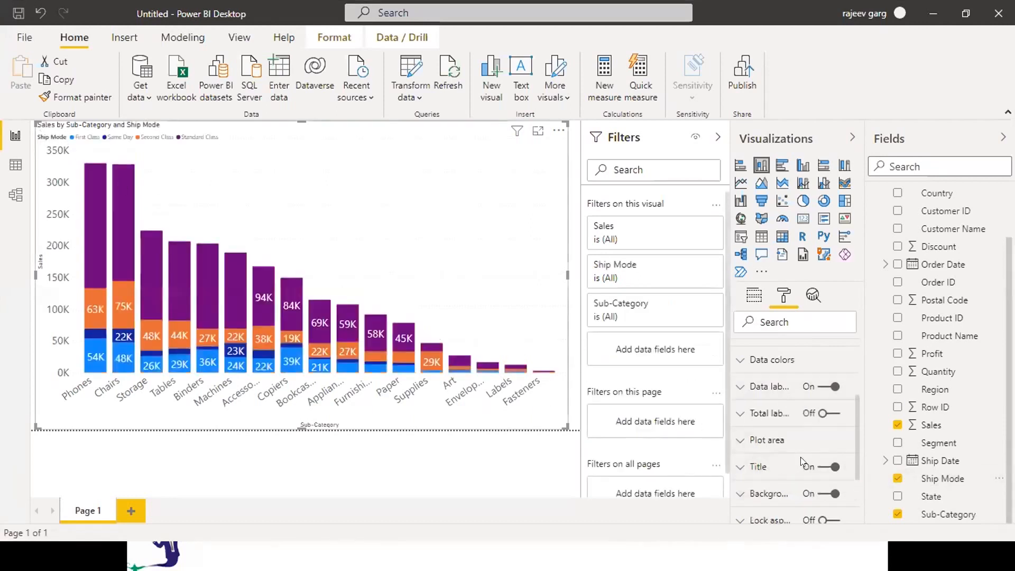
left_click(747, 300)
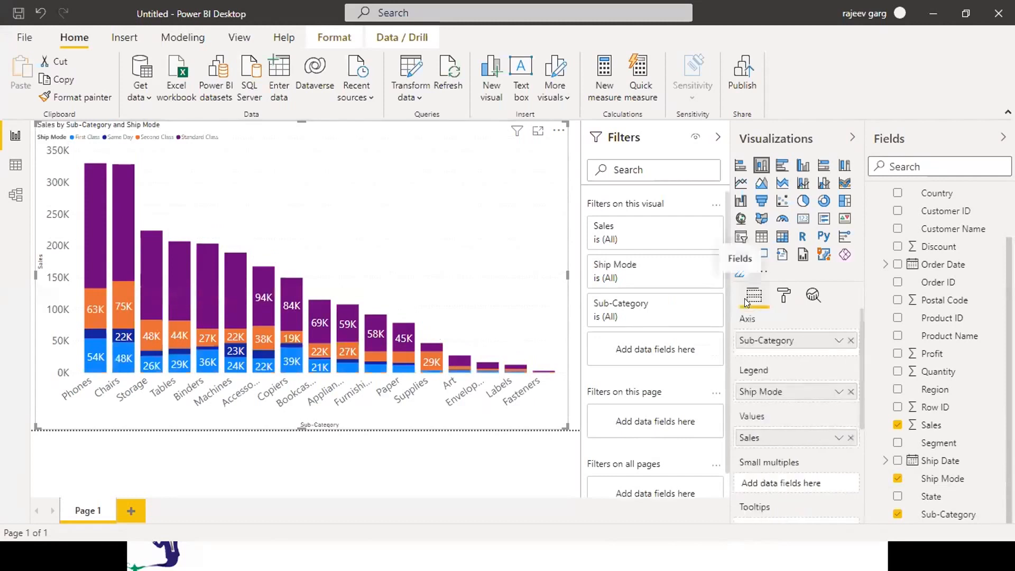
left_click(850, 391)
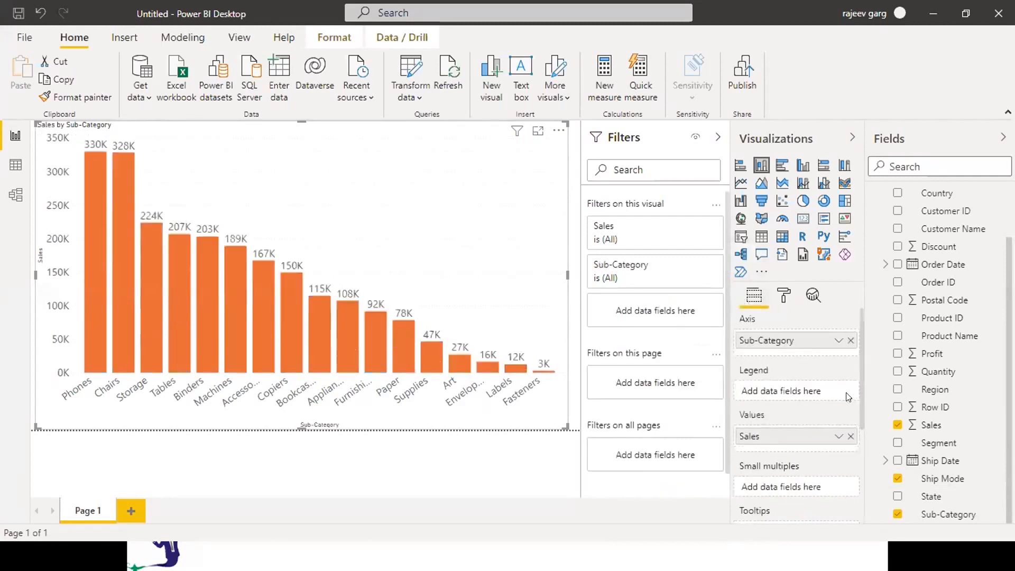
Keep the chart title turned on and change its text to "Sub-Category Sales"
left_click(782, 295)
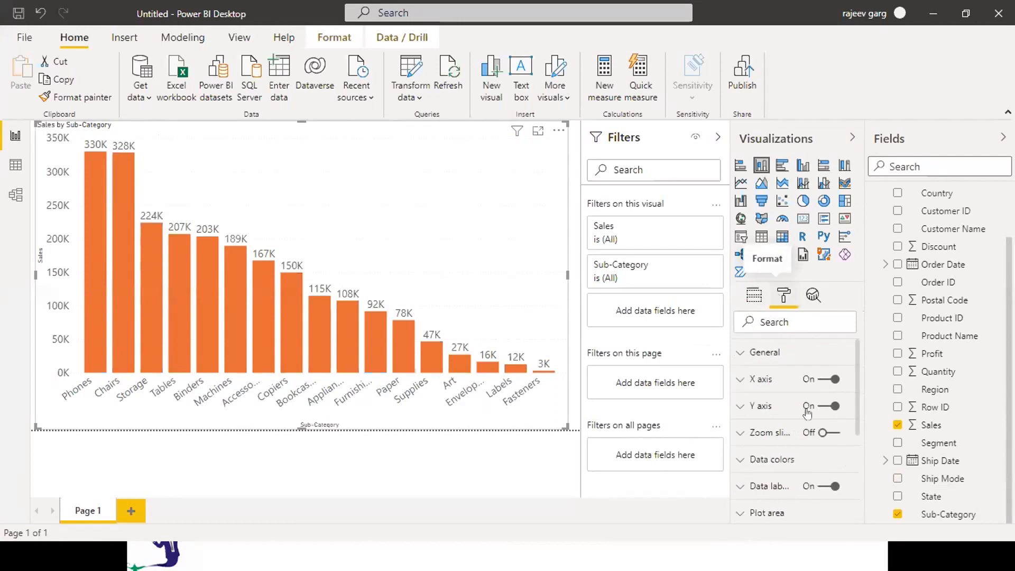
left_click_drag(856, 419, 855, 457)
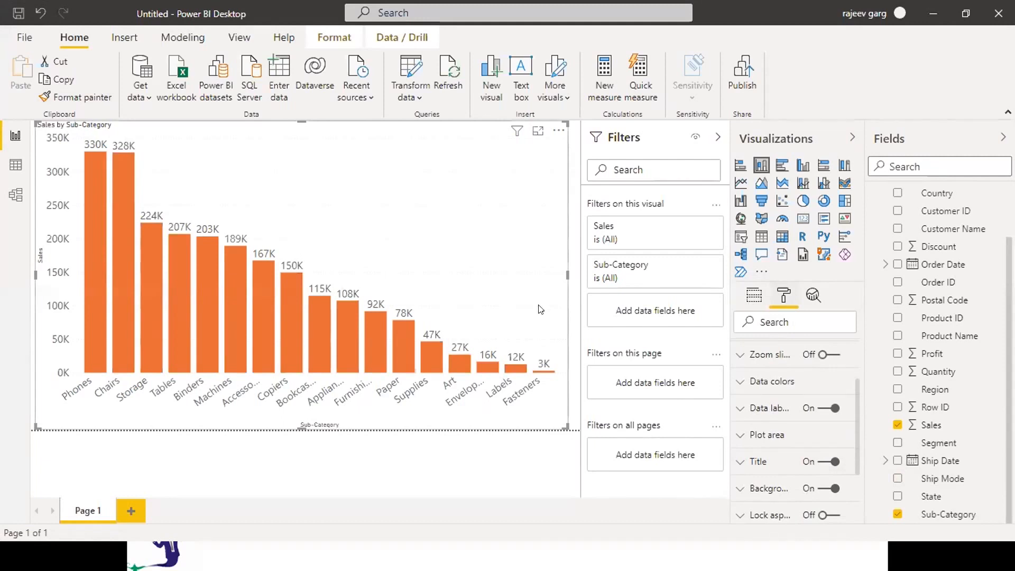
left_click(831, 461)
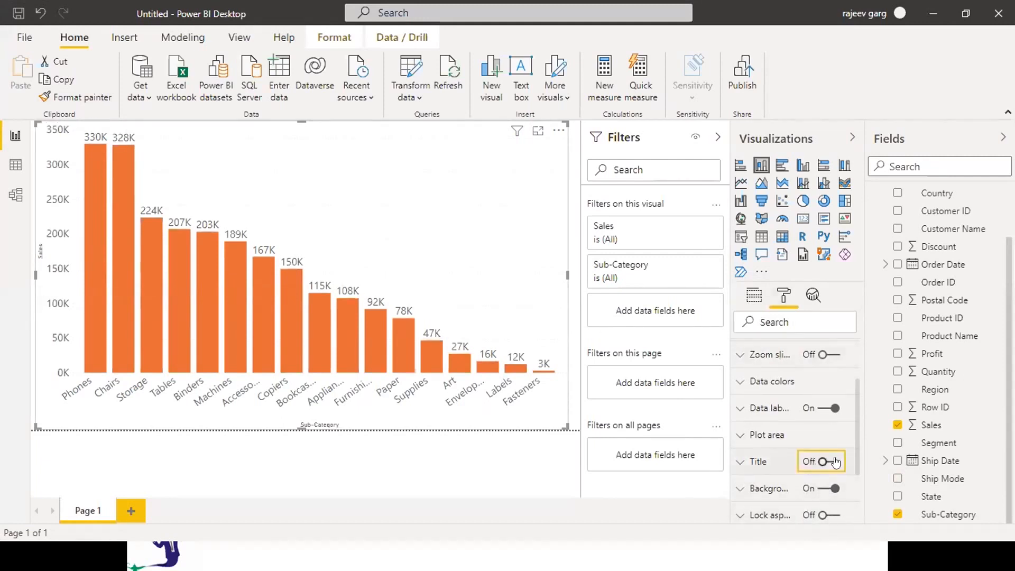
left_click(833, 462)
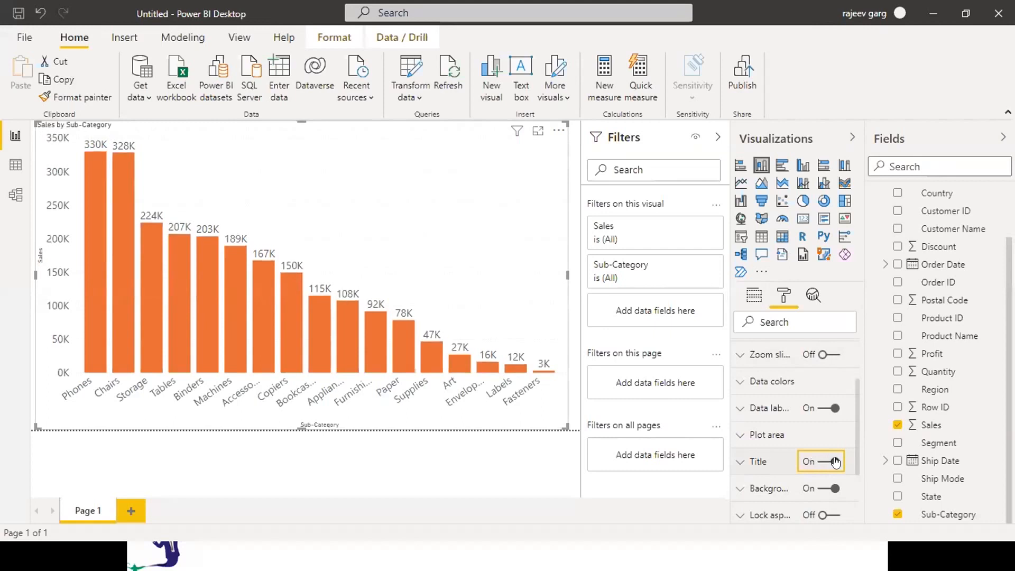
left_click(757, 462)
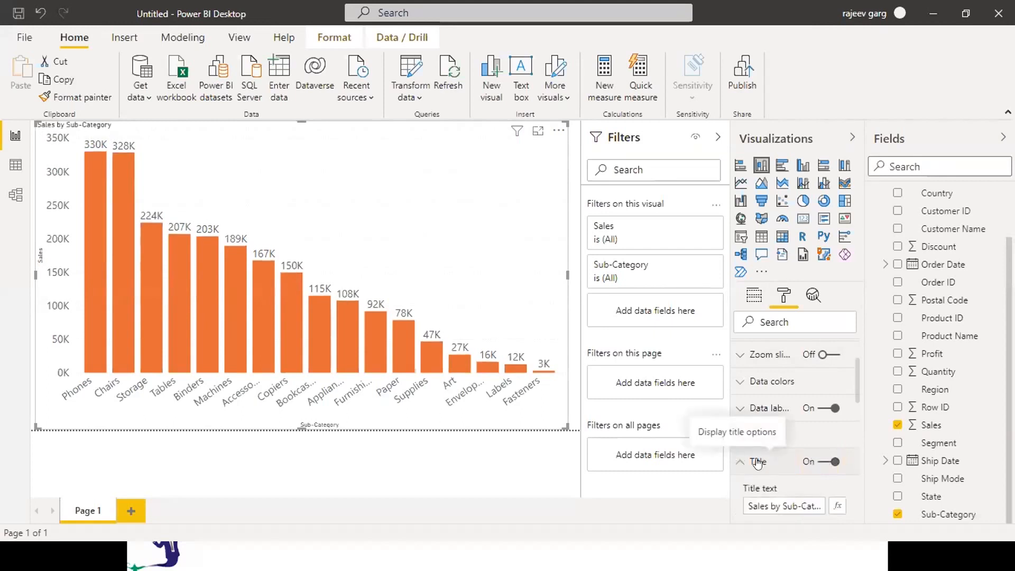
left_click_drag(778, 506, 539, 486)
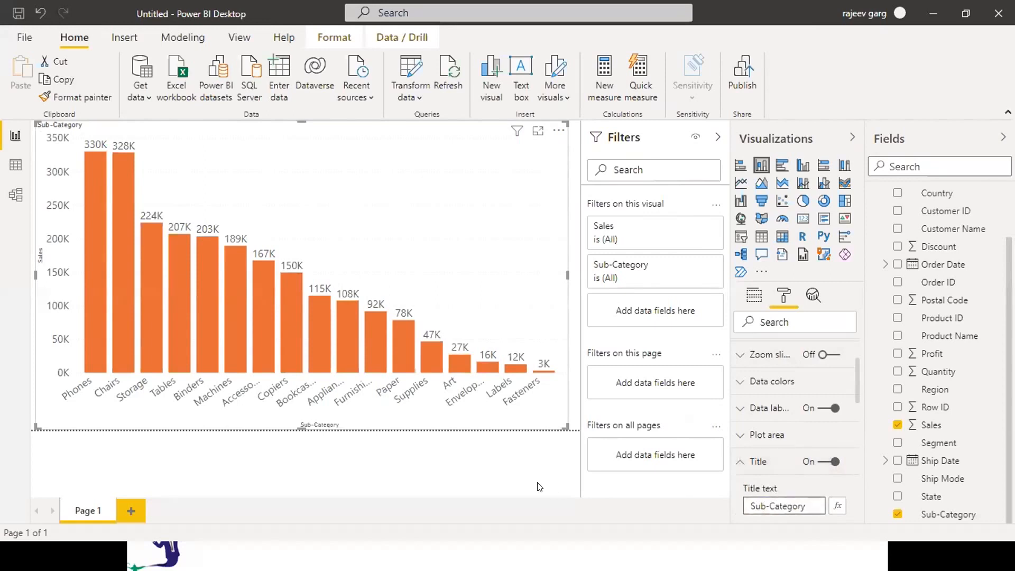
key("Delete")
type("Sales")
left_click(661, 530)
Center-align the column chart's title
left_click(852, 402)
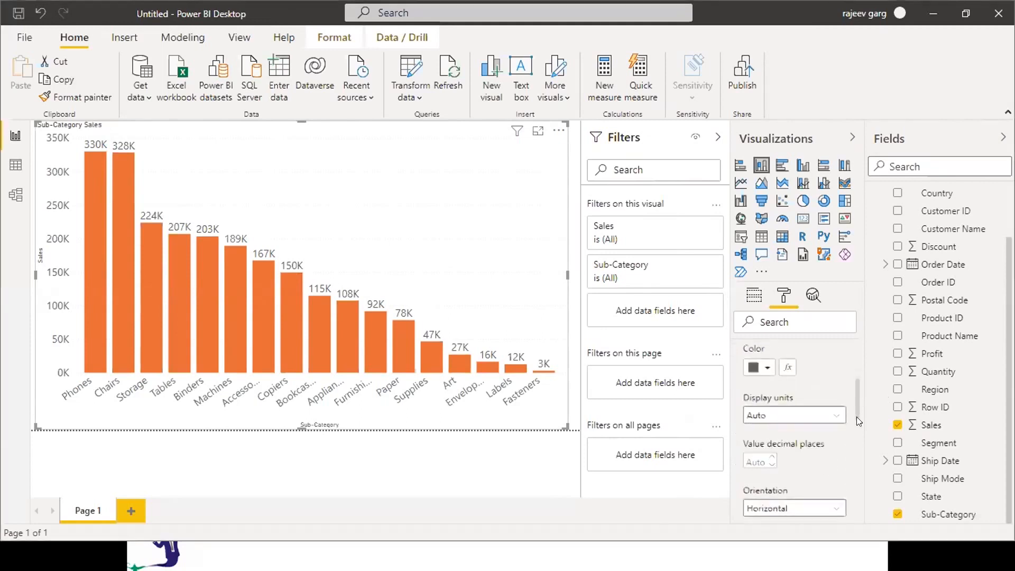
scroll(857, 397, "up", 2)
scroll(857, 387, "down", 6)
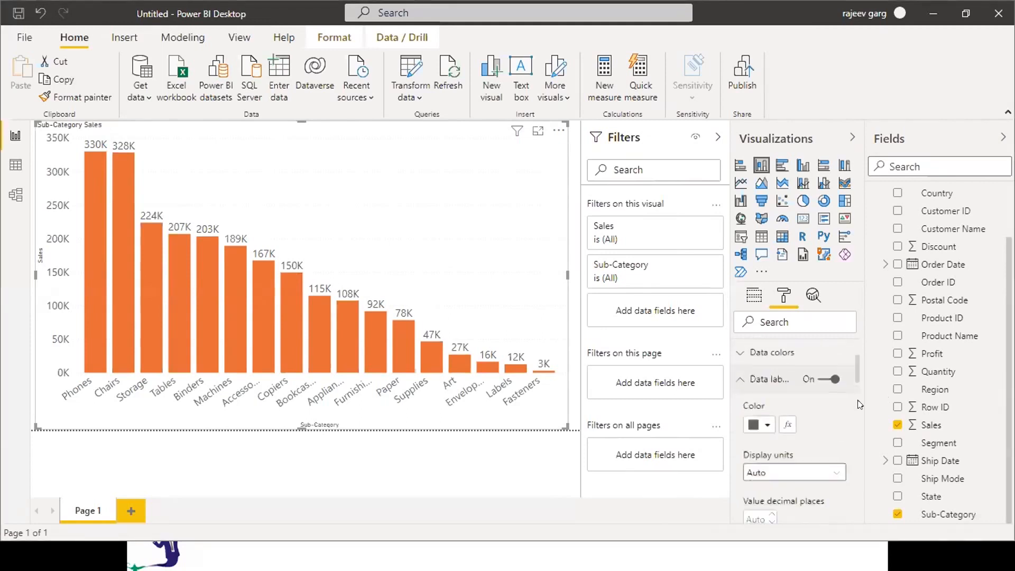
scroll(857, 465, "down", 5)
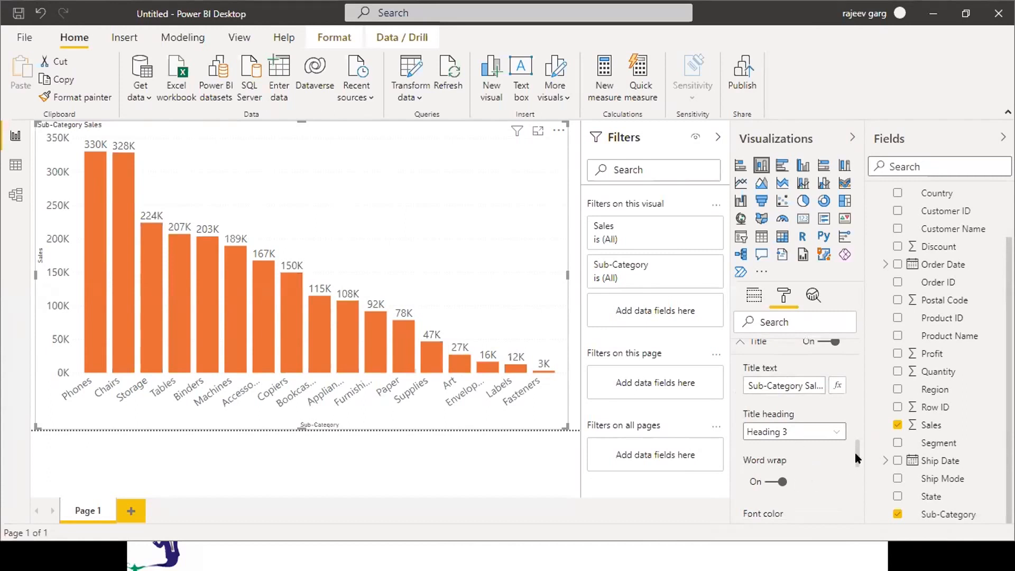
left_click_drag(855, 458, 856, 478)
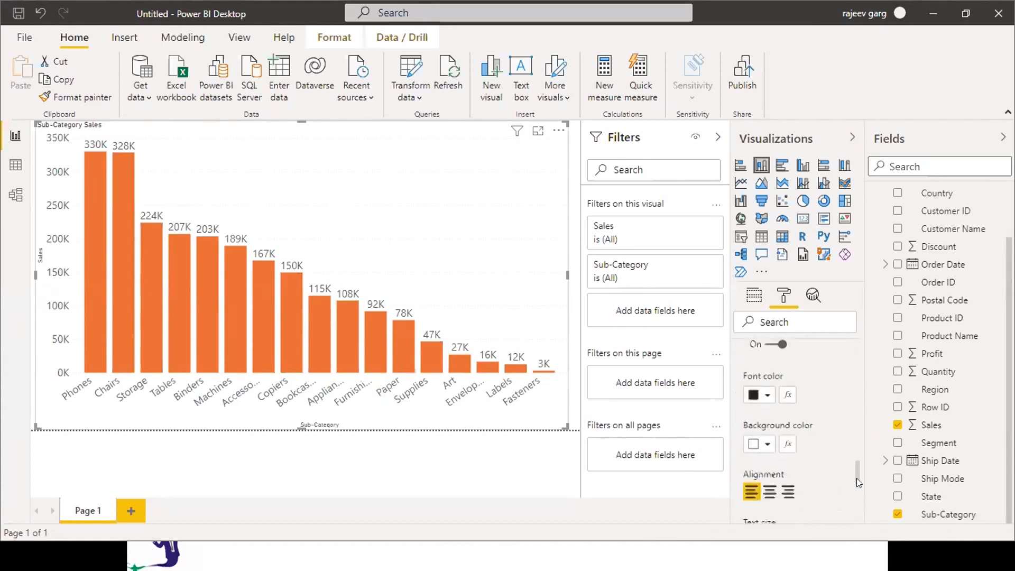
left_click(766, 480)
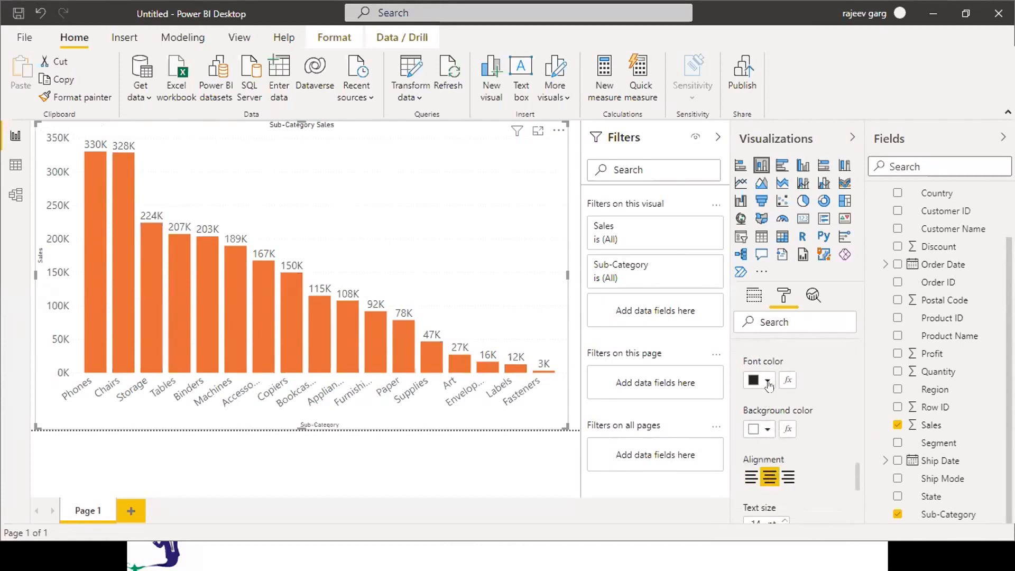
Set the font color of the chart title to the same orange as the columns
left_click(767, 381)
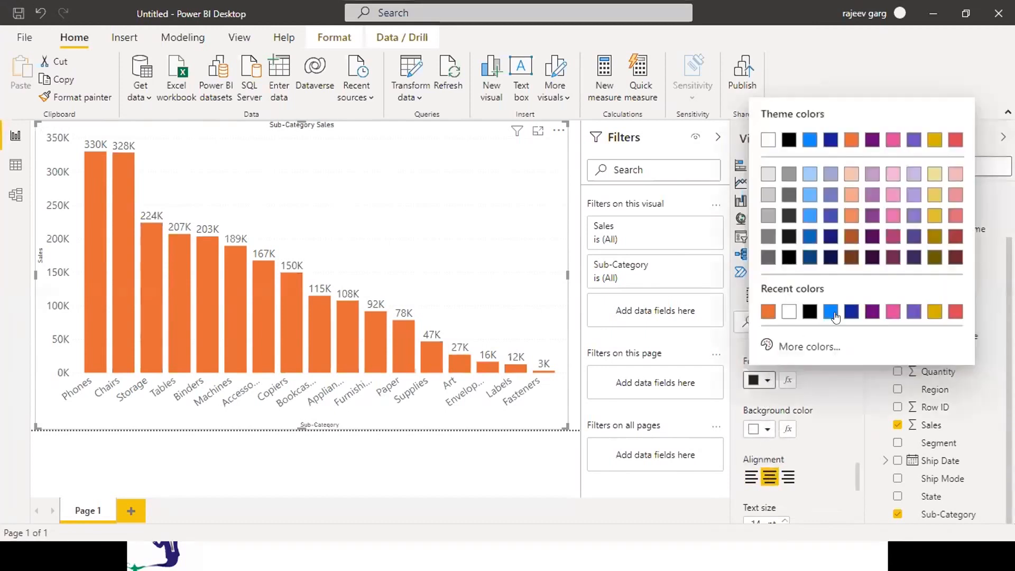
left_click(934, 175)
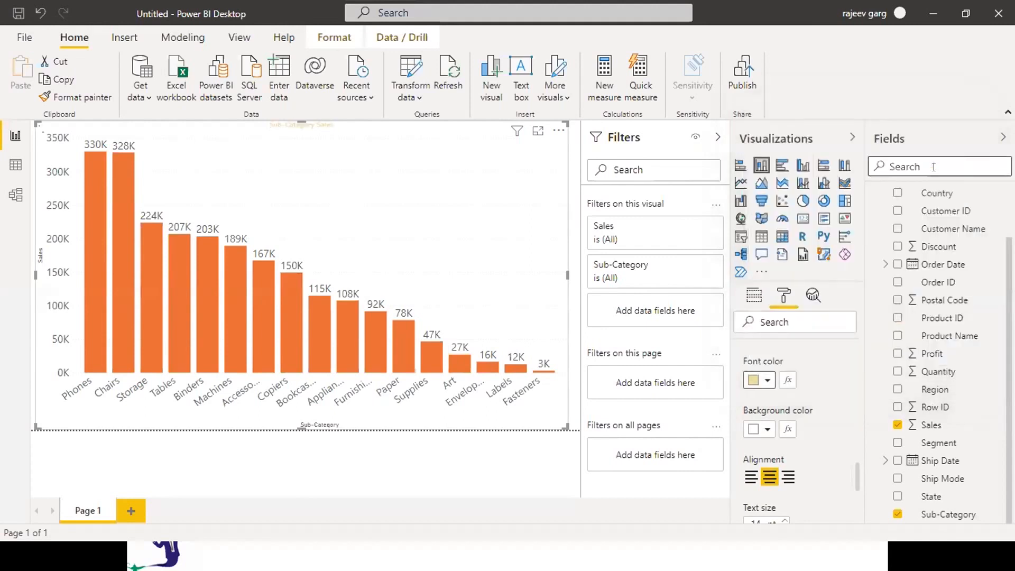
left_click(766, 380)
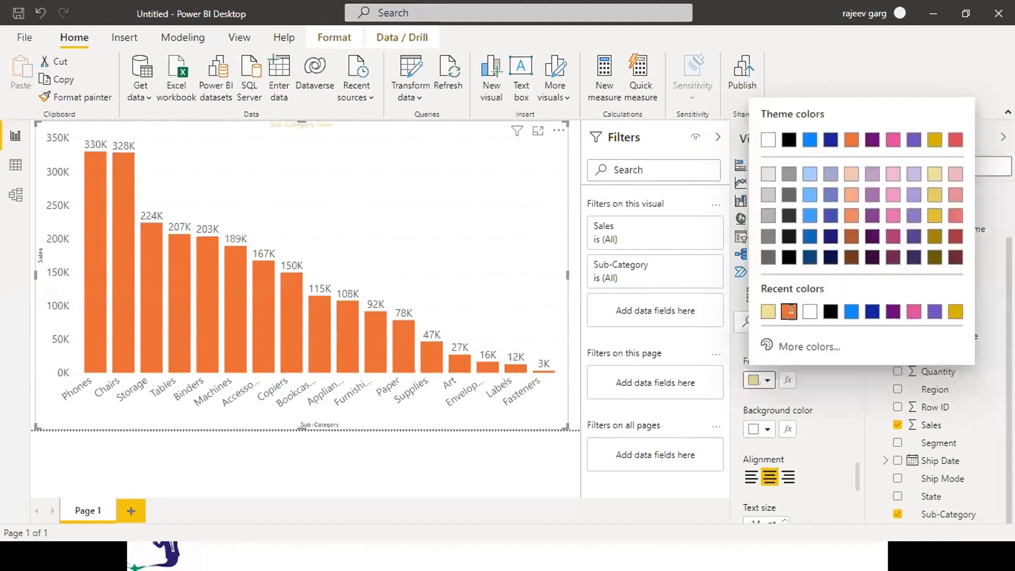
left_click(789, 313)
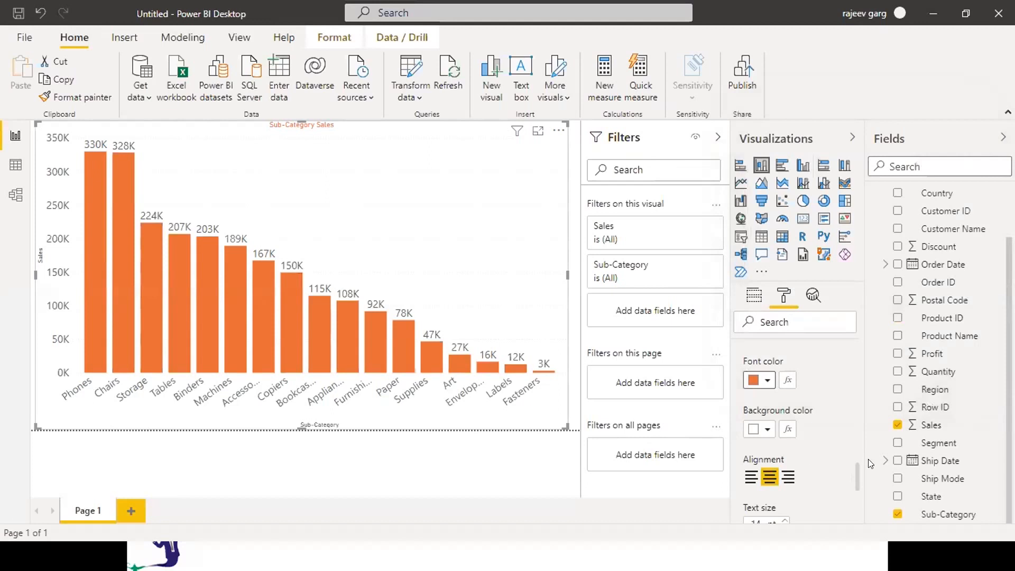
Set the text size of the chart title to 32 pt
mouse_move(856, 469)
left_mouse_down()
mouse_move(856, 503)
mouse_move(855, 489)
left_mouse_up()
double_click(761, 434)
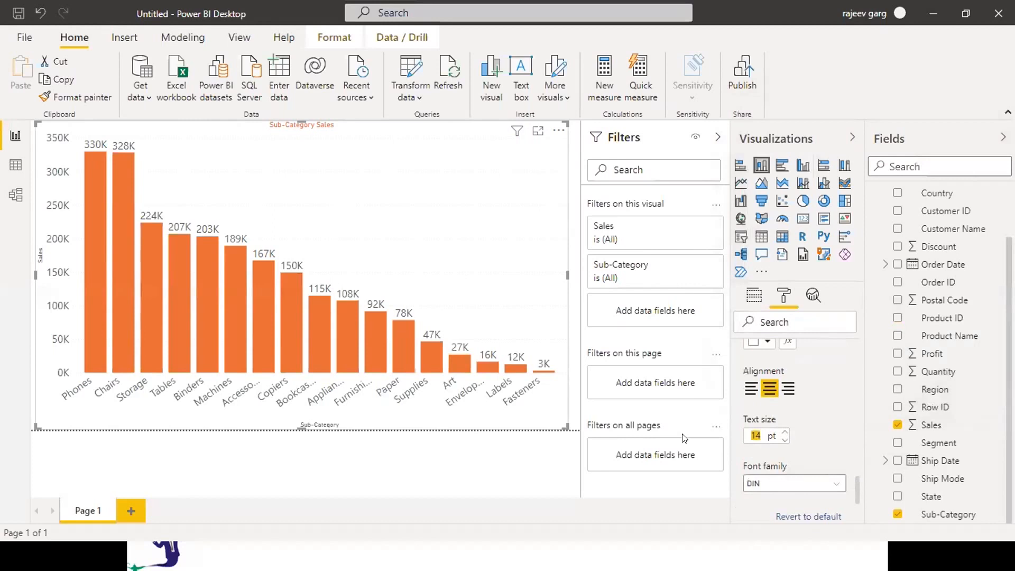
type("32")
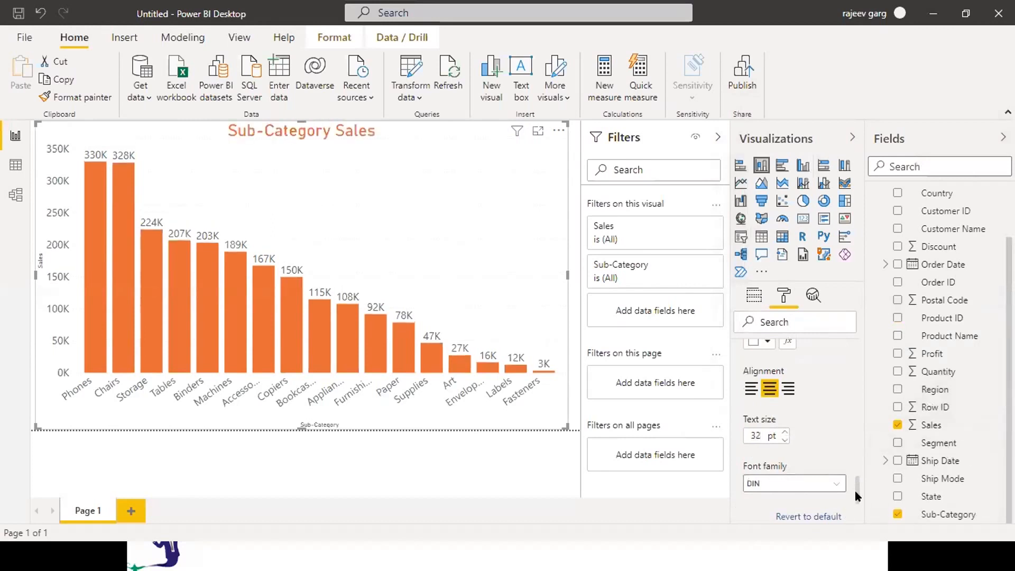
Set the background color of the chart title to black
left_click_drag(856, 490, 856, 481)
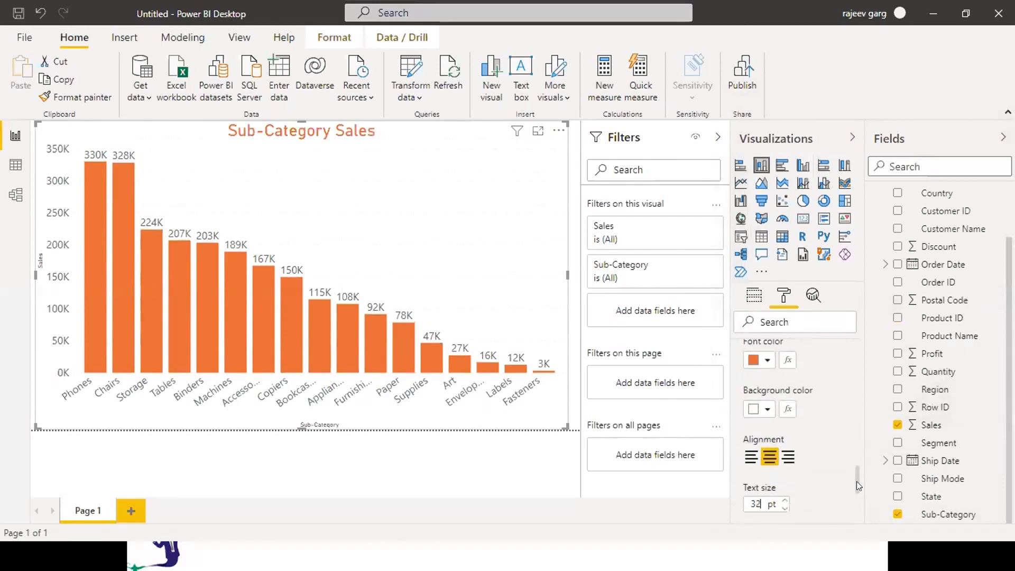
left_click(767, 409)
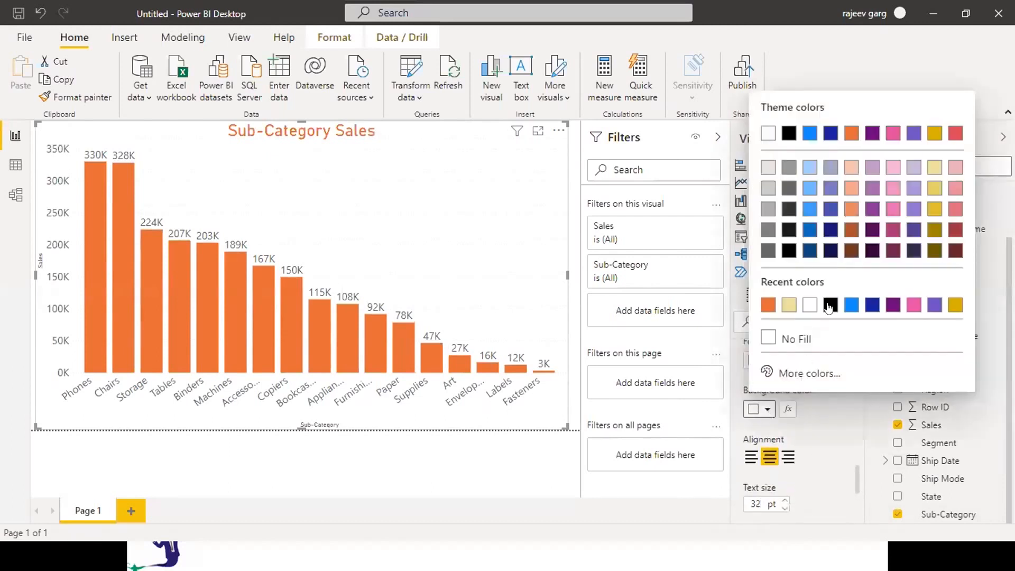
left_click(789, 133)
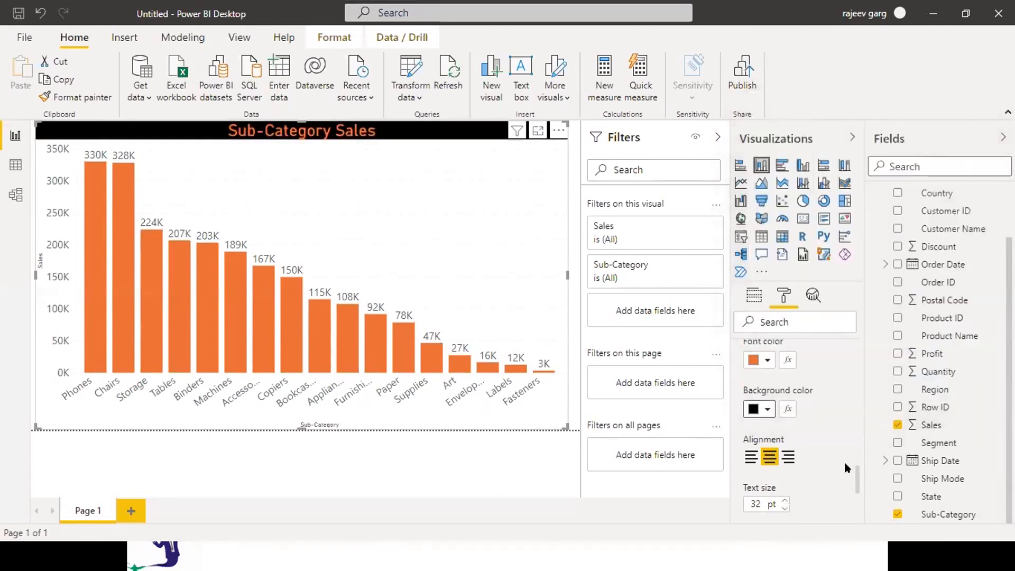
Set the background color of the whole chart to black
left_click_drag(856, 479, 857, 441)
left_click(734, 430)
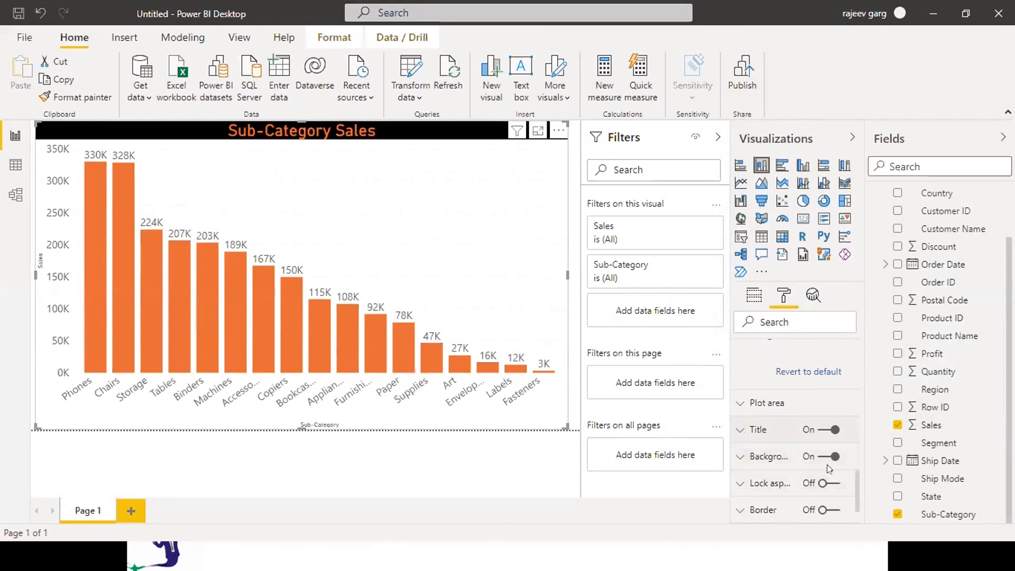
left_click(756, 456)
left_click_drag(855, 466, 857, 482)
left_click(766, 415)
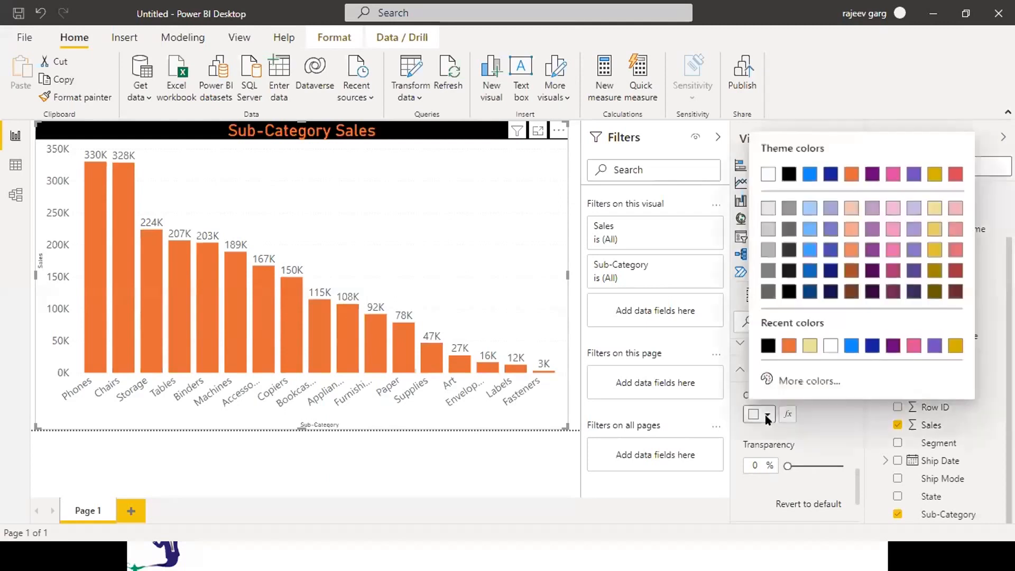
left_click(767, 346)
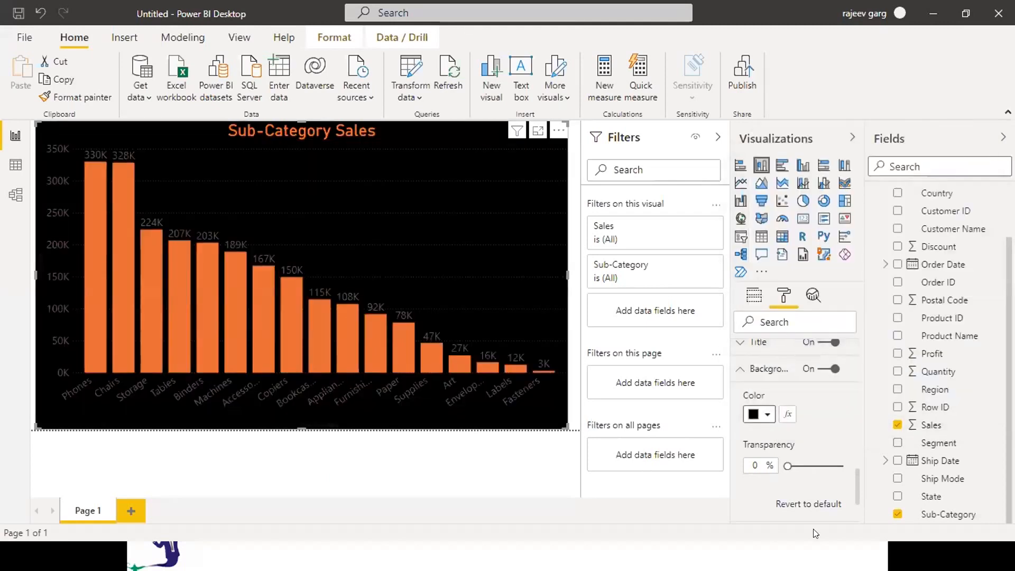
Set the transparency of the chart background to 68% and collapse the Background settings
left_click_drag(787, 468, 828, 473)
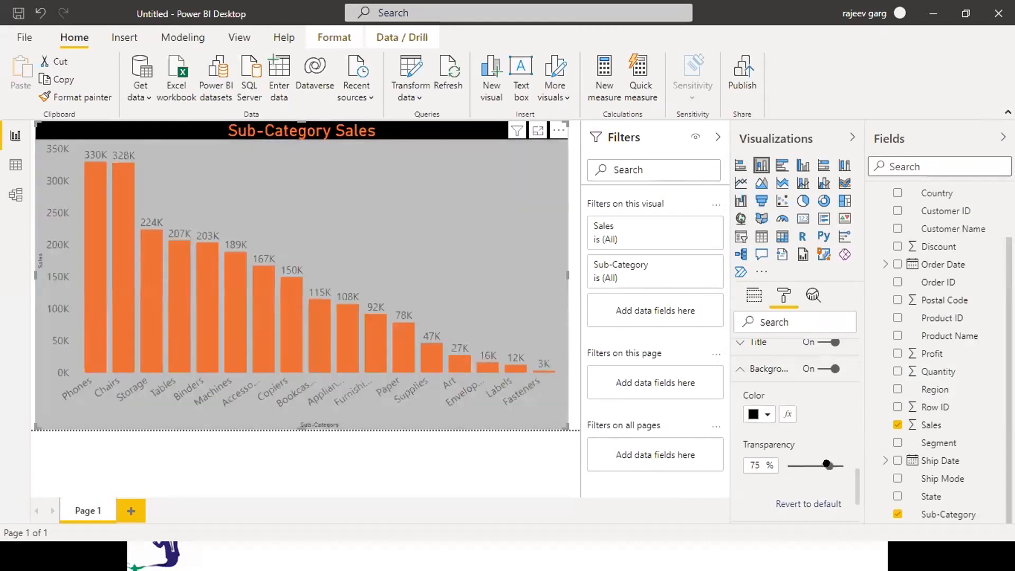
left_click_drag(826, 468, 819, 463)
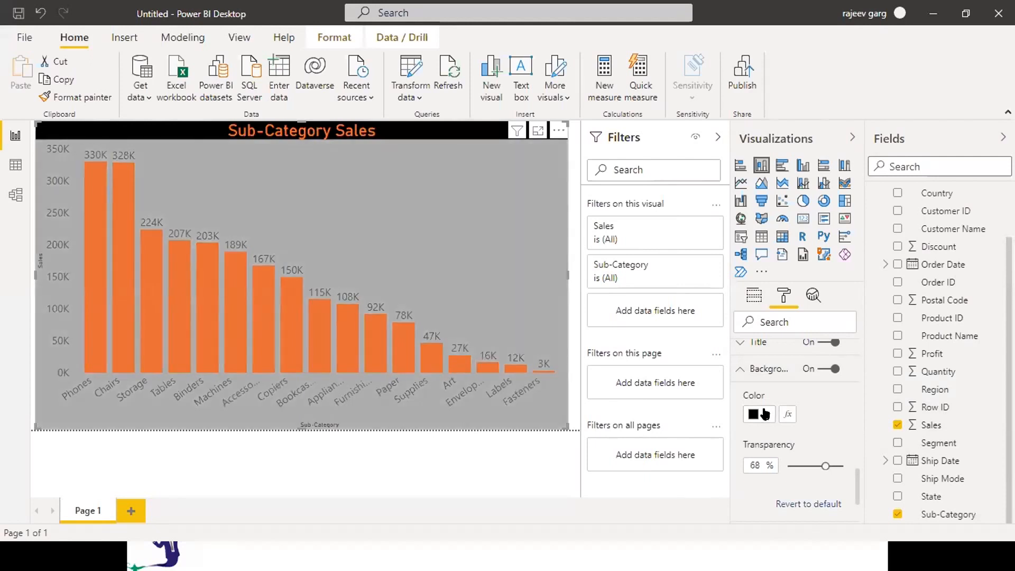
left_click(734, 374)
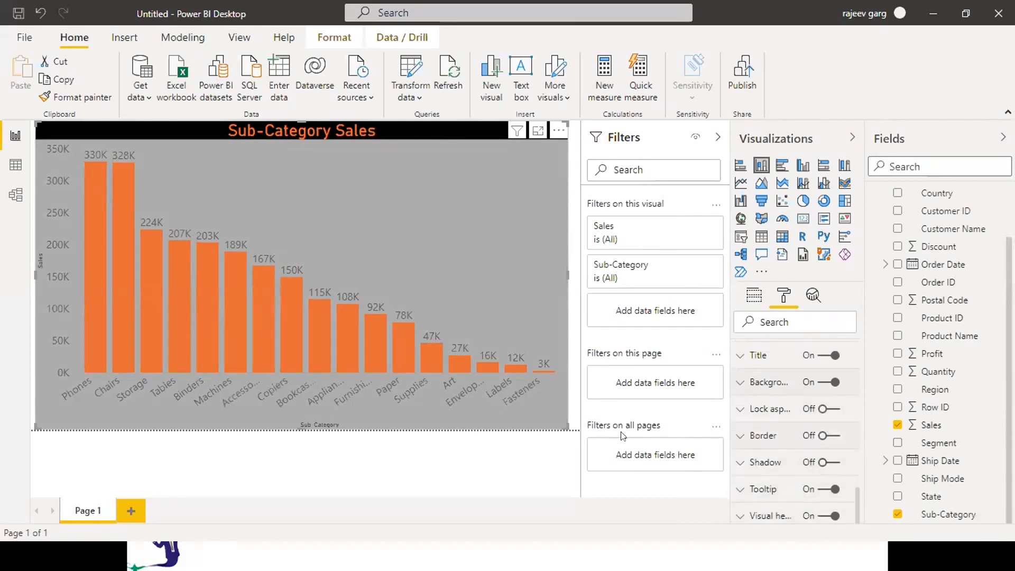
Turn on the chart border, color it orange, and set its radius to 30 px
left_click(829, 436)
left_click(741, 435)
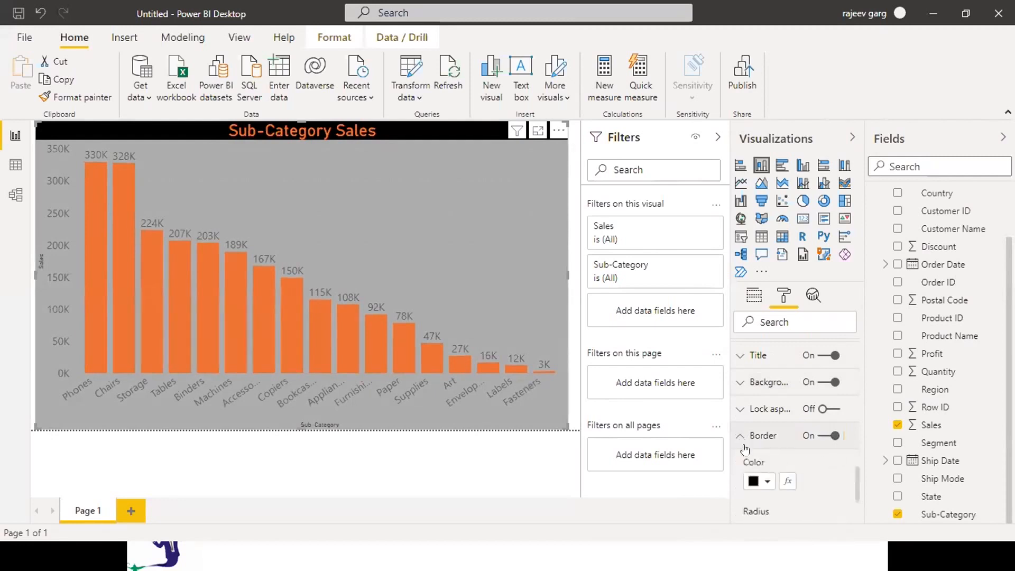
left_click(766, 480)
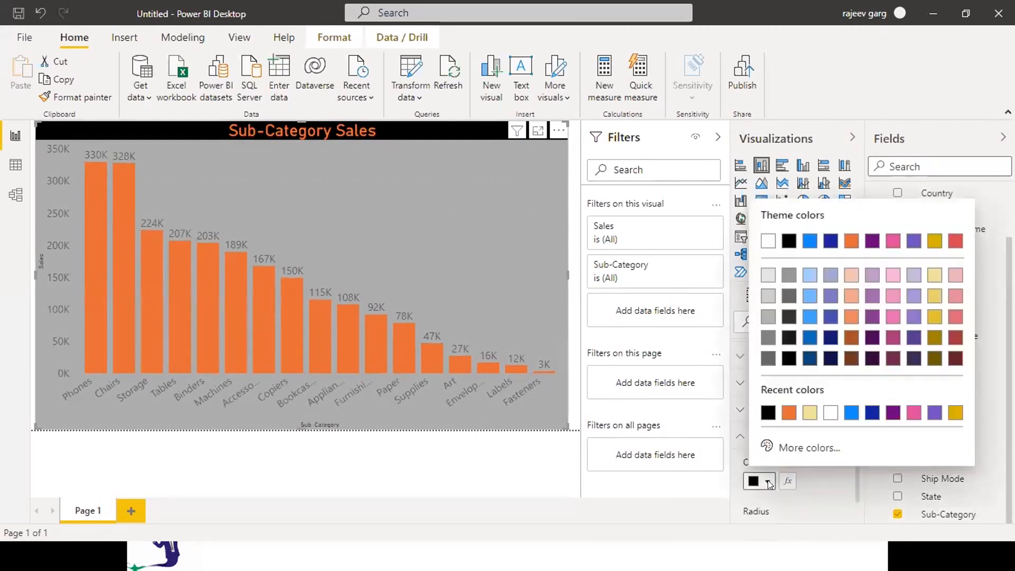
left_click(788, 413)
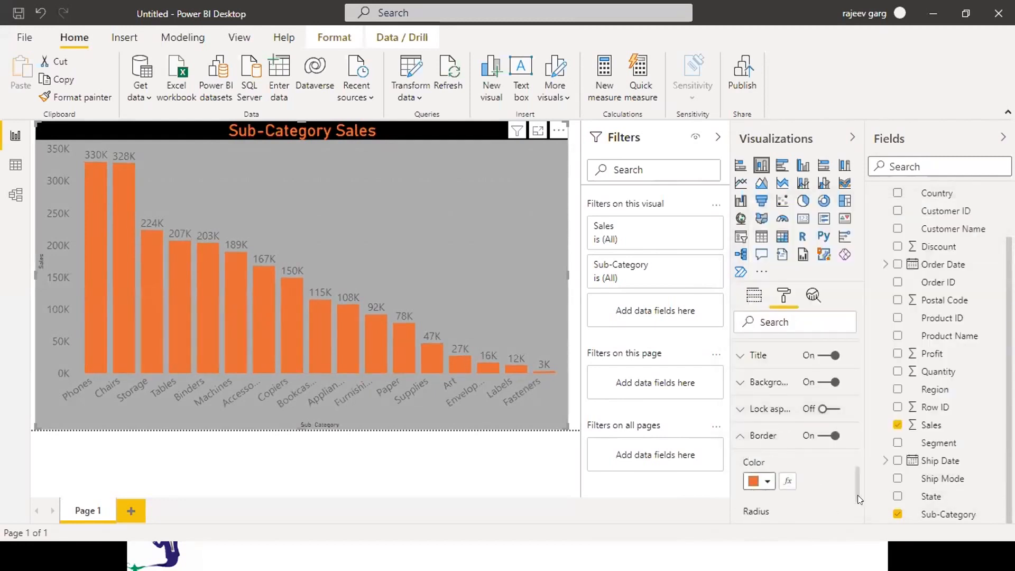
scroll(851, 487, "down", 2)
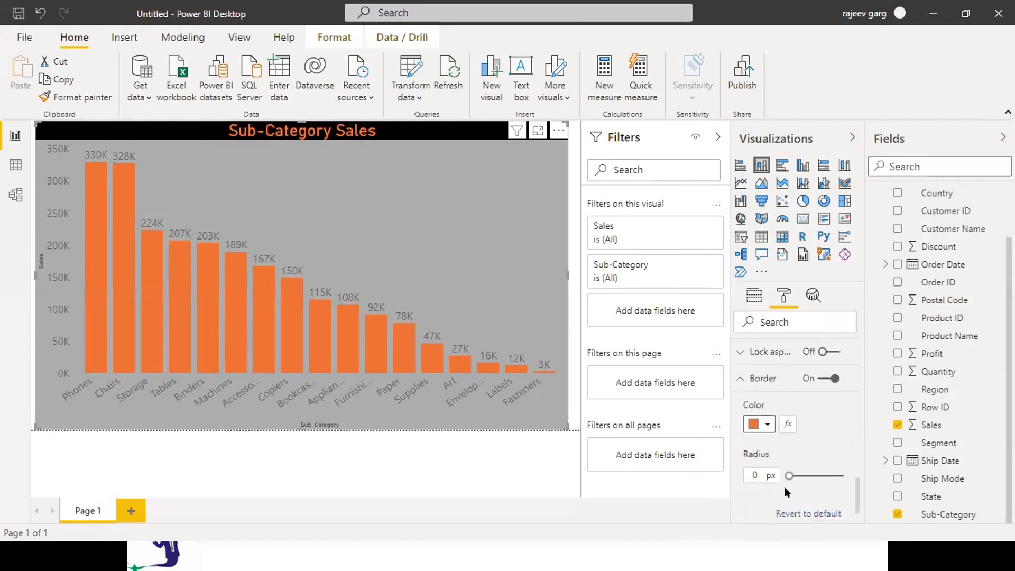
left_click_drag(788, 475, 890, 496)
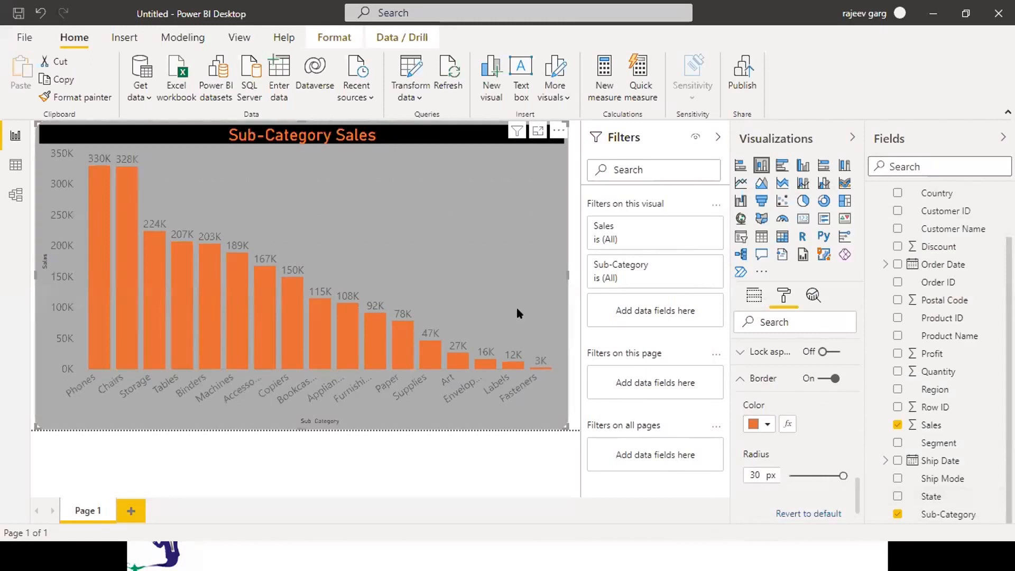
left_click(736, 380)
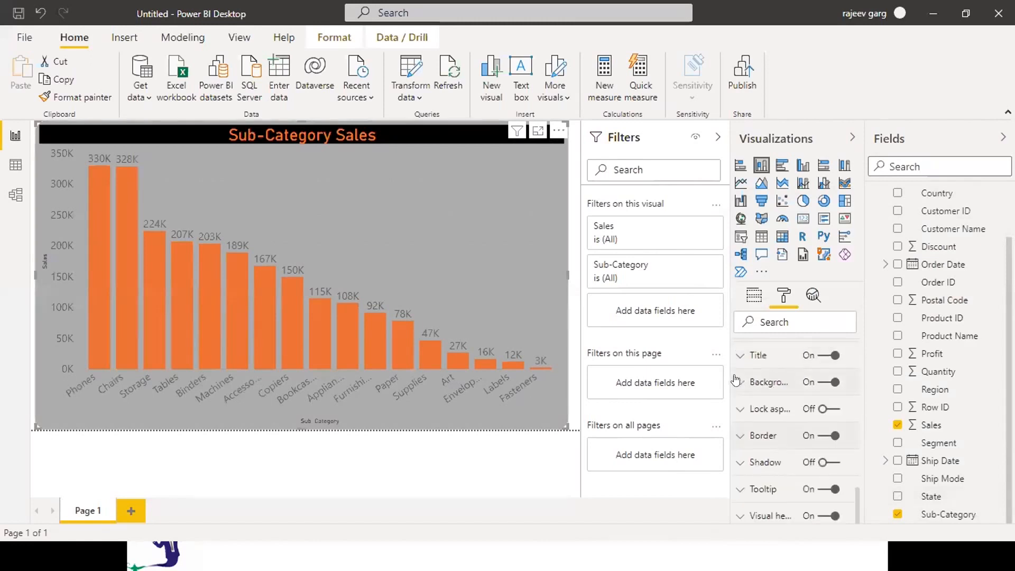
Turn on the chart's shadow, shrink the chart, and move it away from the page edges
left_click(830, 462)
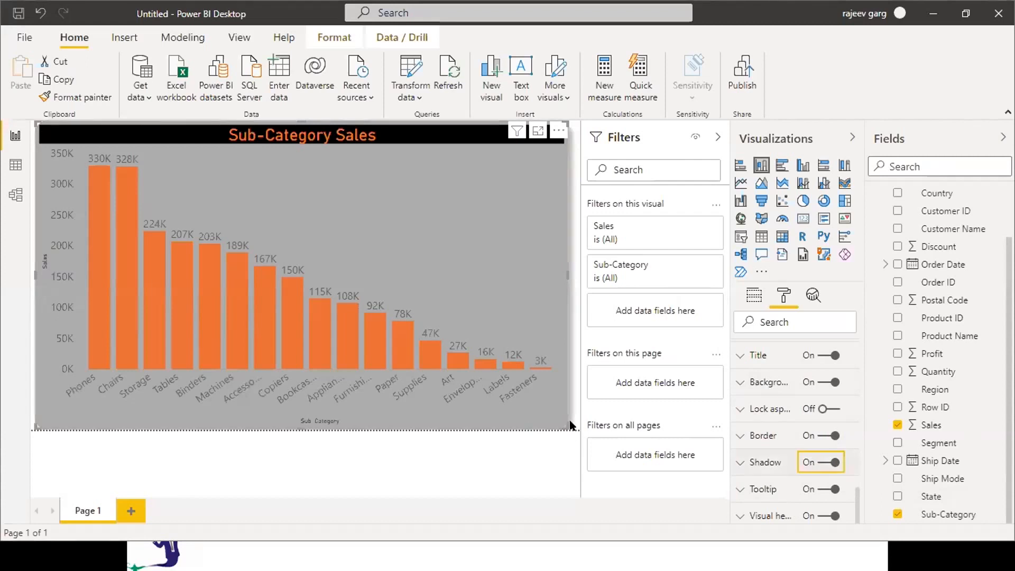
left_click_drag(564, 423, 549, 361)
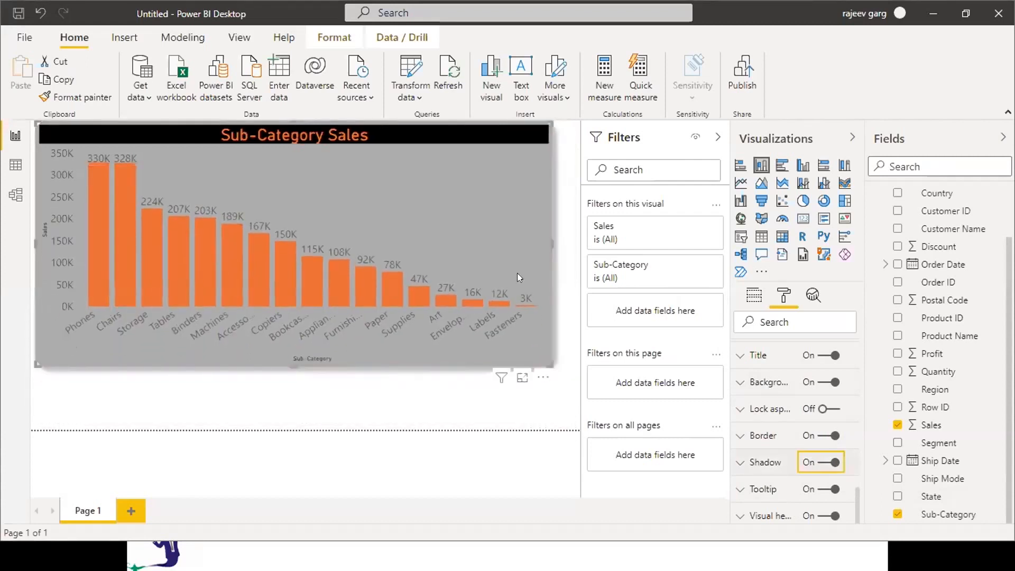
left_click_drag(489, 254, 490, 276)
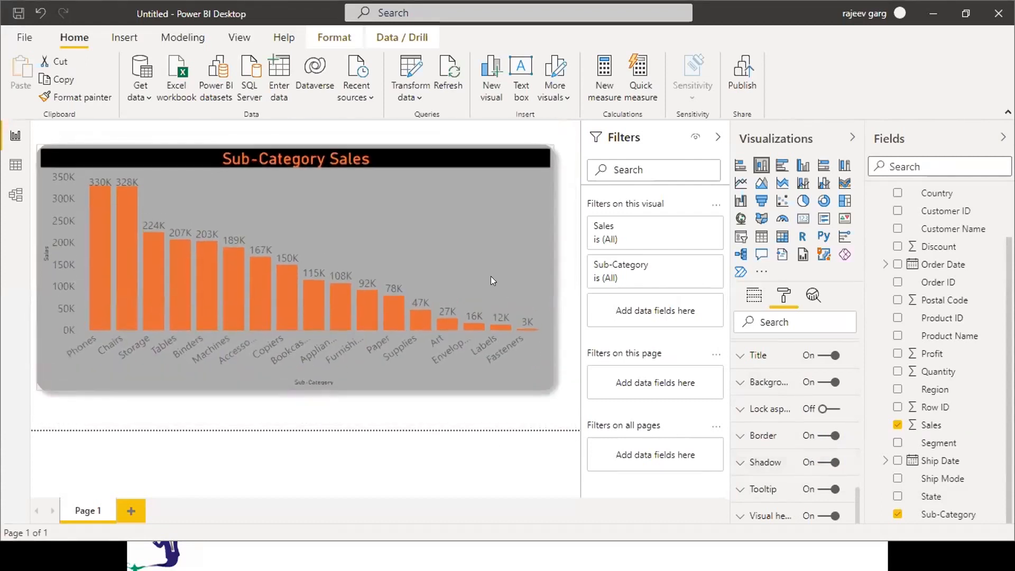
left_click(480, 424)
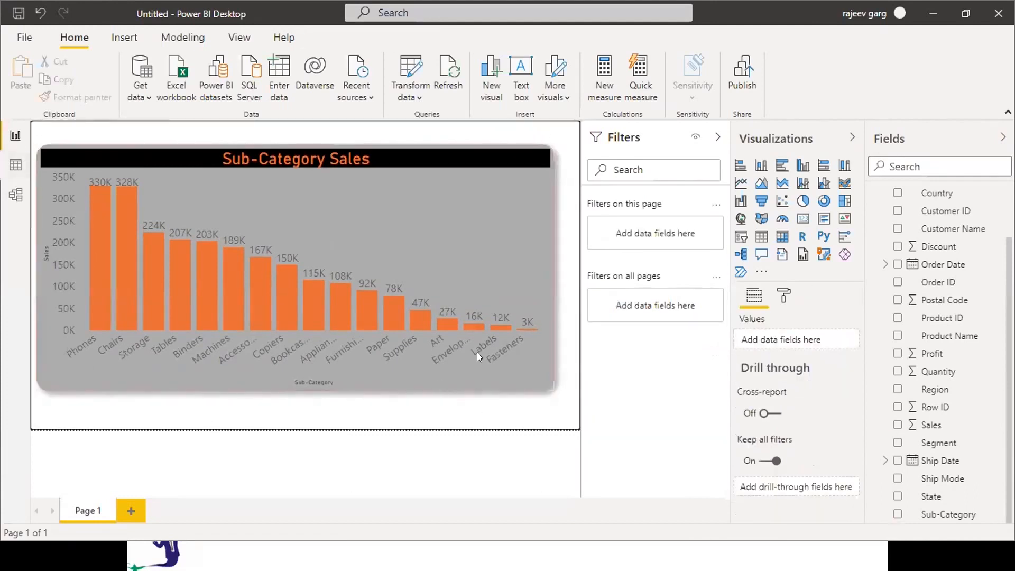
left_click_drag(489, 250, 481, 251)
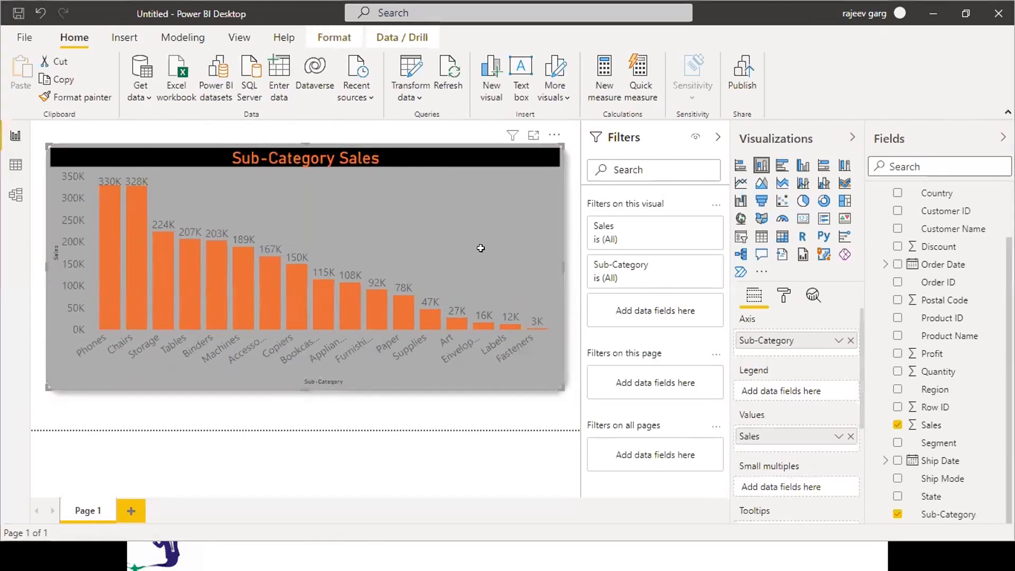
Switch to the PowerPoint slide show, view the Stacked Bar Chart slide, and return to Power BI Desktop
key("alt+Tab")
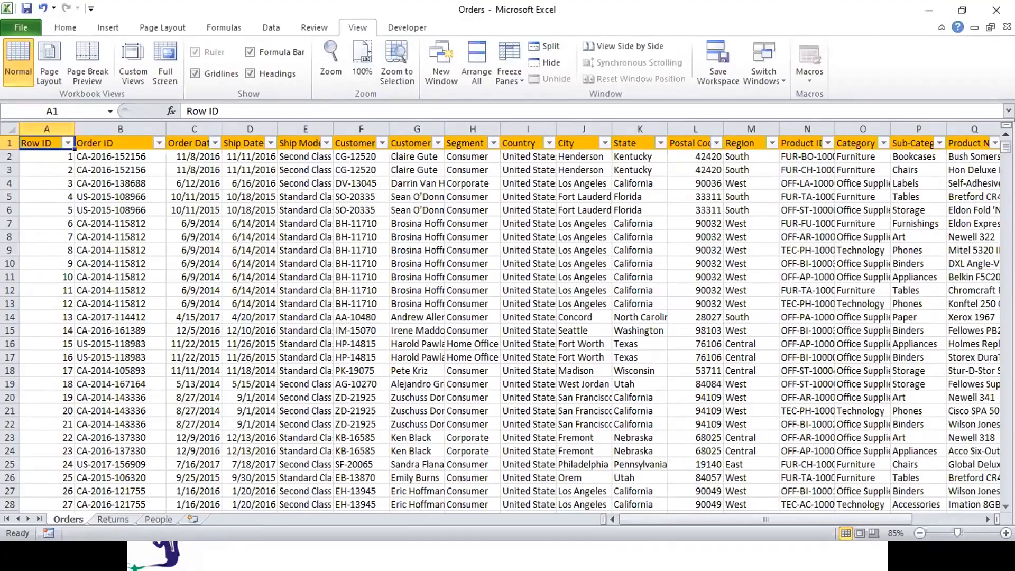
key("alt+Tab")
key("alt+Tab")
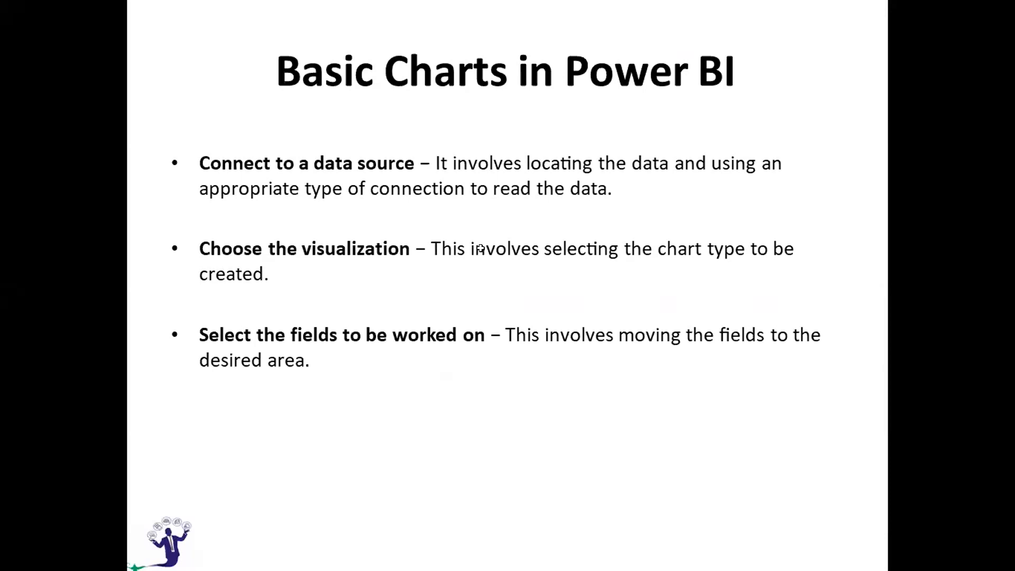
key("alt+Tab")
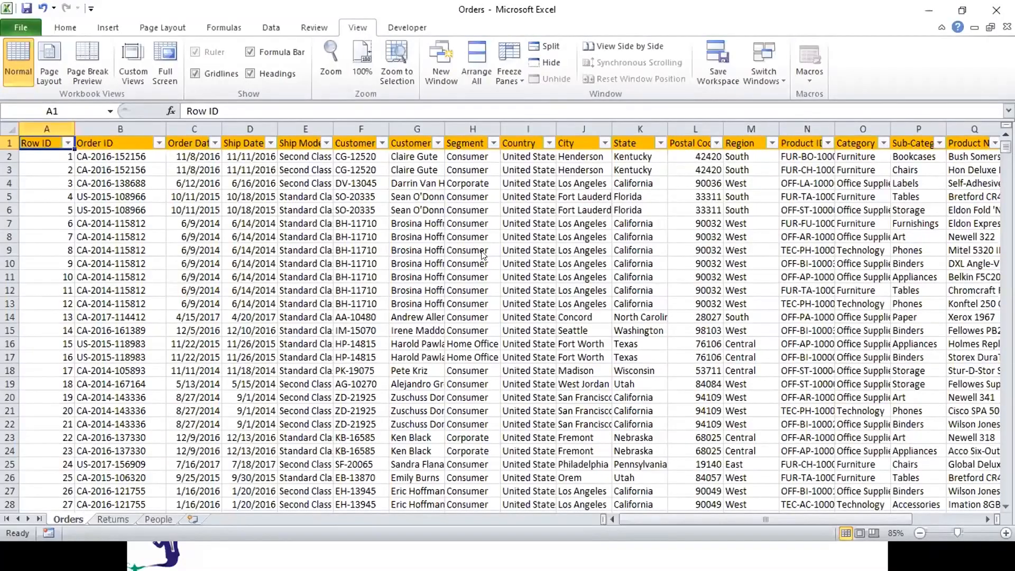
key("alt+Tab")
key("alt+Tab")
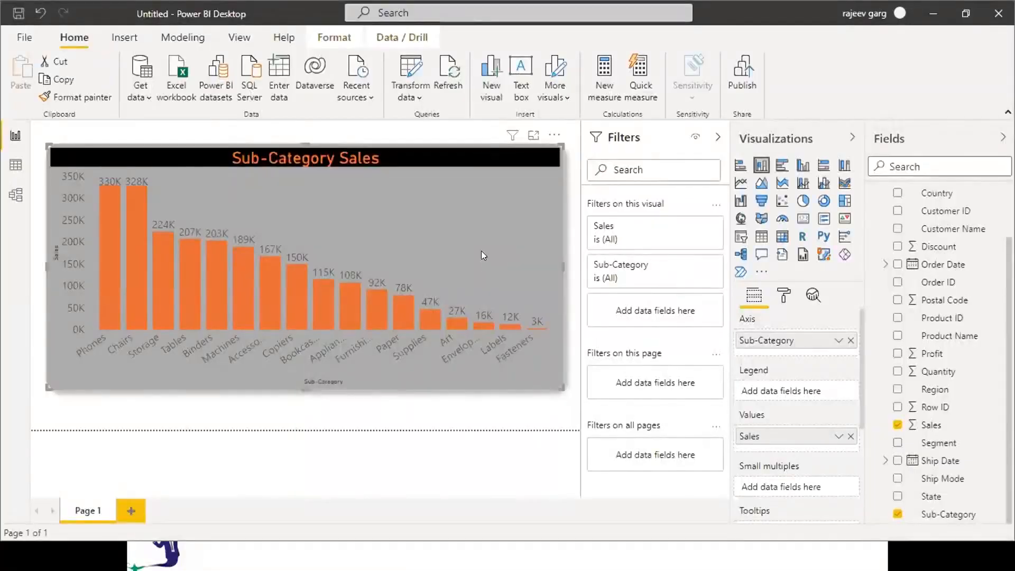
key("alt+Tab")
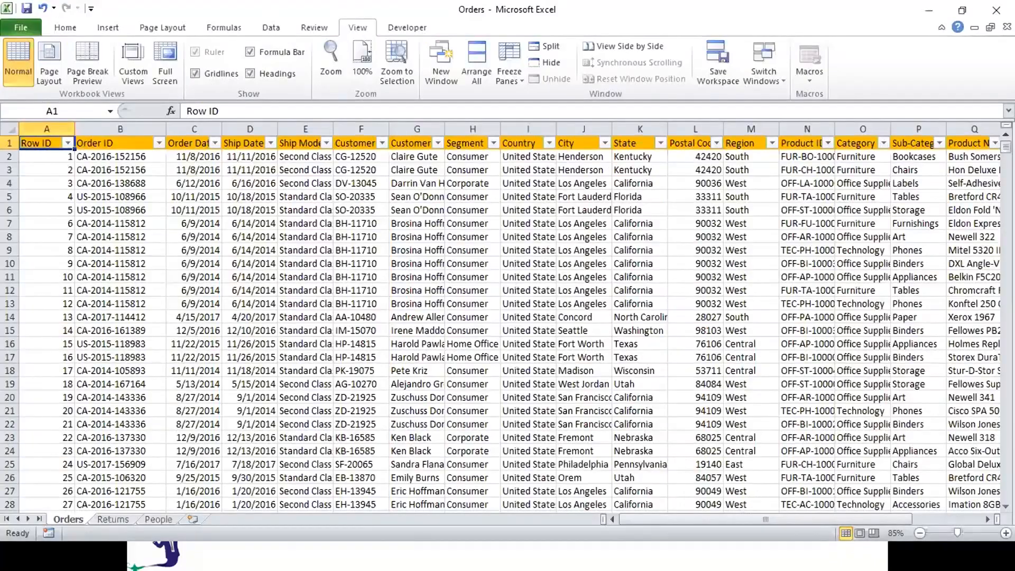
key("alt+Tab")
key("alt+Tab")
key("Right")
key("Right")
key("Right")
key("Right")
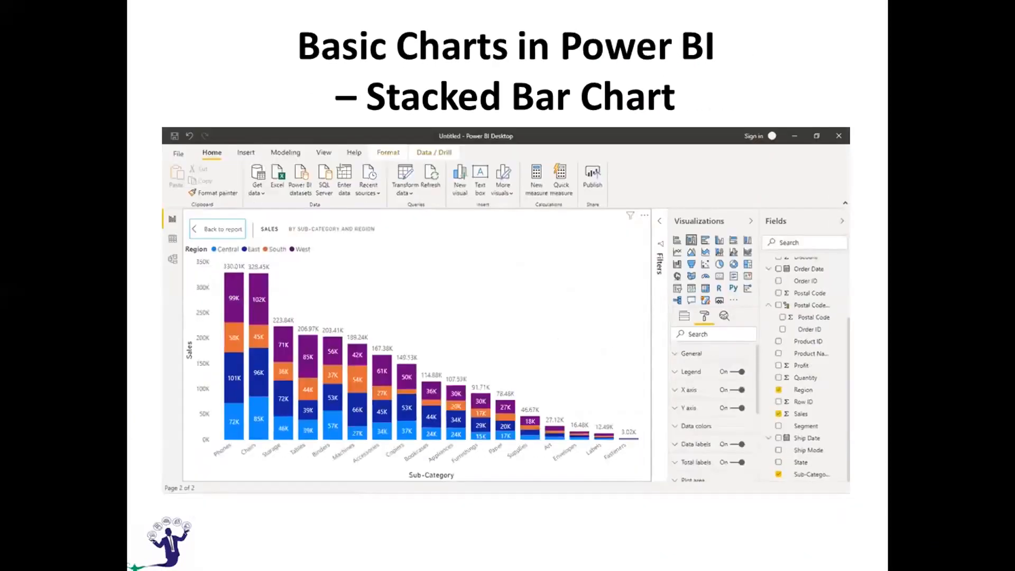
key("alt+Tab")
key("alt+Tab")
key("alt+Tab")
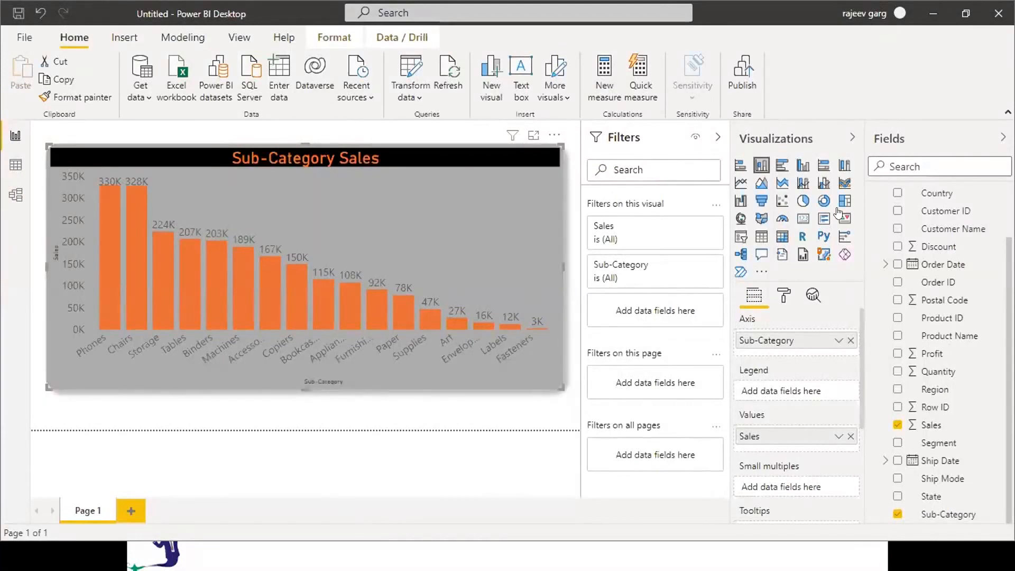
Stack the sub-category columns by Region through the legend, and replace Region with Segment
mouse_move(221, 283)
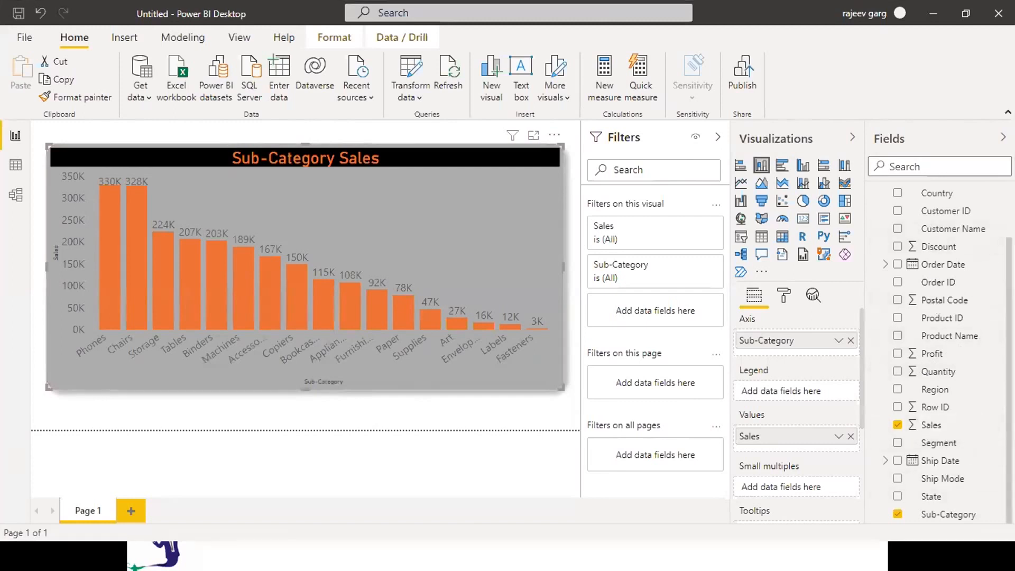
left_click_drag(935, 389, 791, 391)
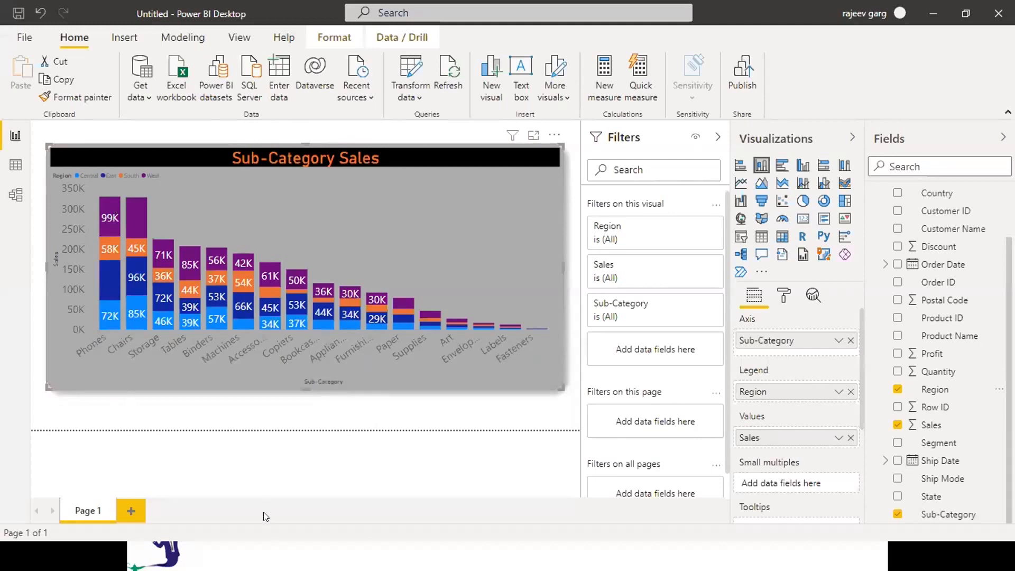
left_click(839, 392)
left_click(856, 407)
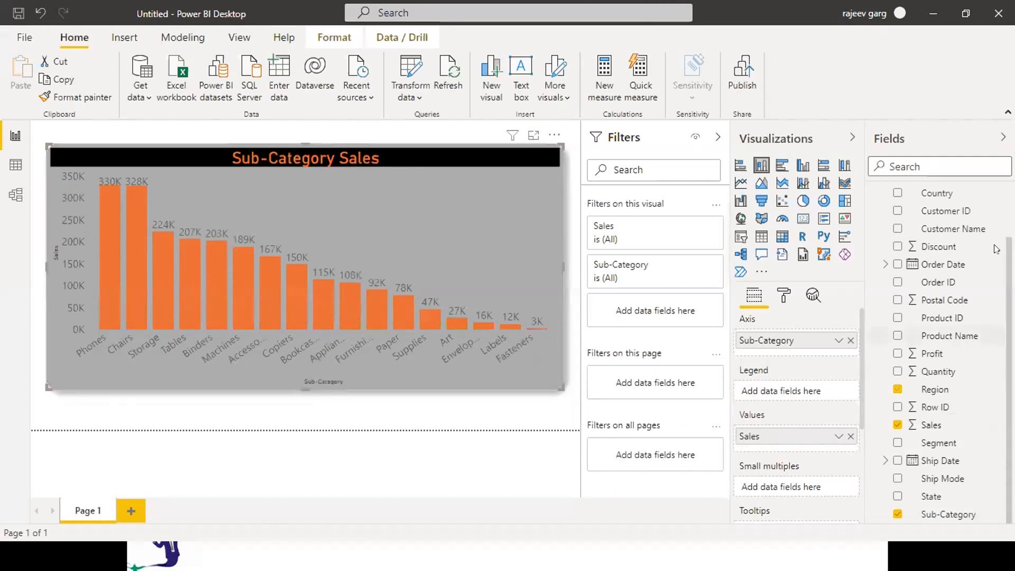
left_click(898, 443)
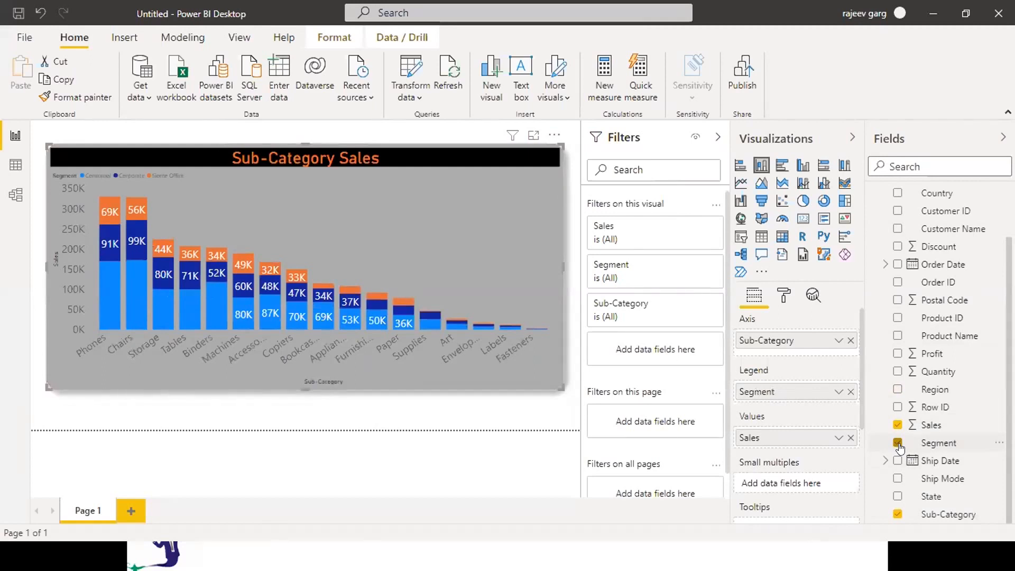
key("alt+Tab")
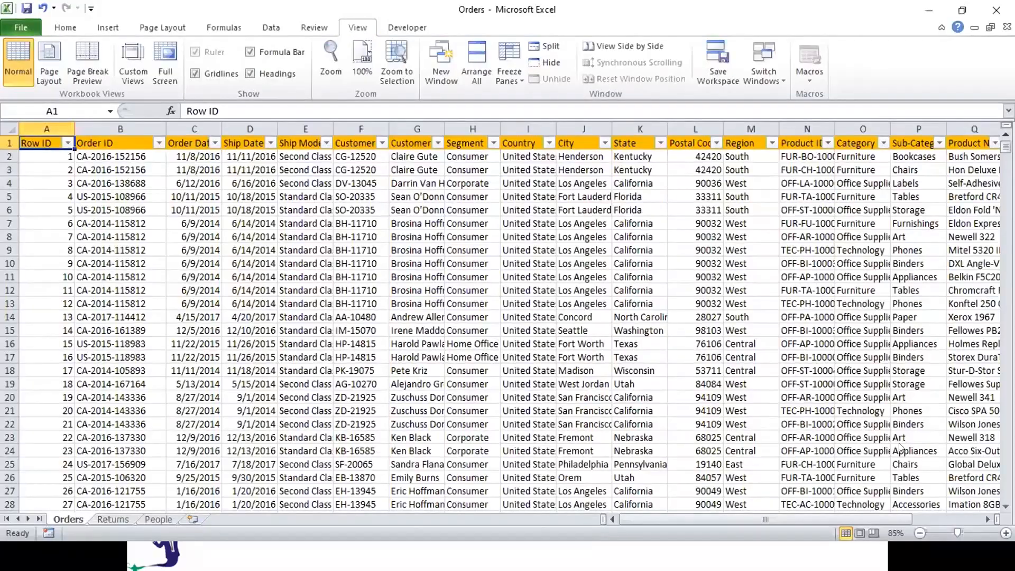
key("alt+Tab")
key("alt+Tab")
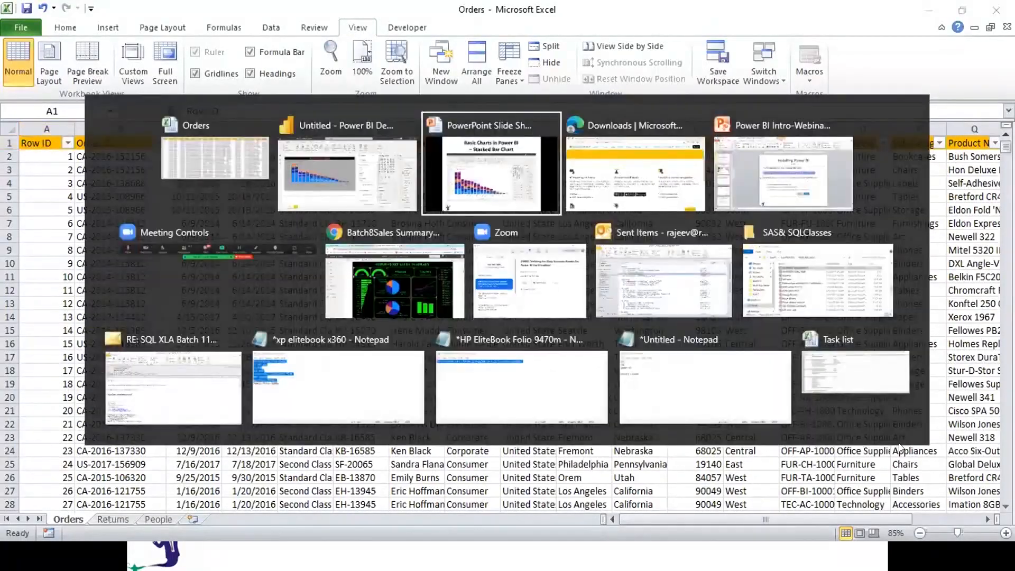
left_click(899, 444)
key("alt+Tab")
key("alt+Tab")
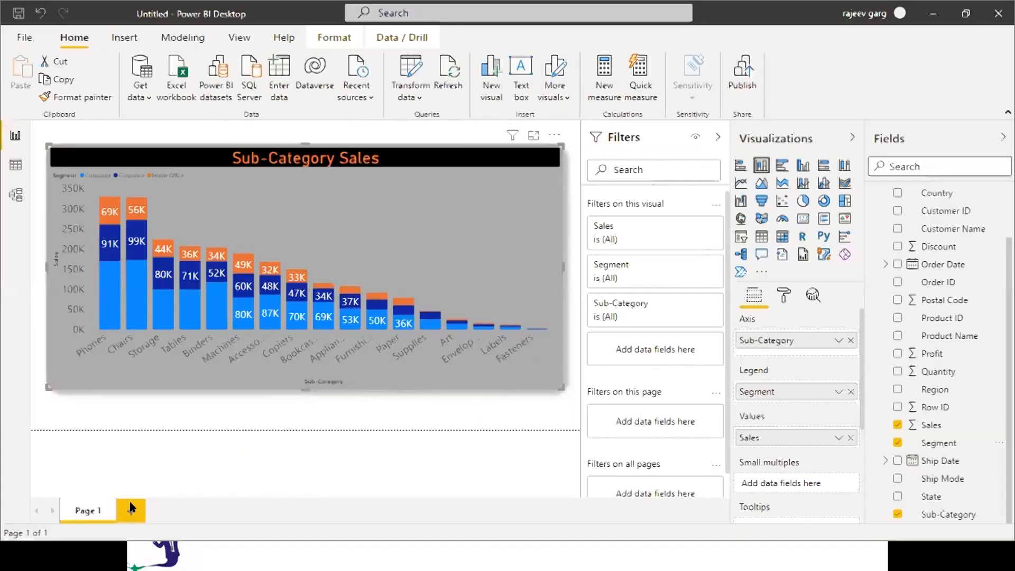
Add a new report page with a stacked bar chart and enlarge it to nearly fill the page
left_click(130, 509)
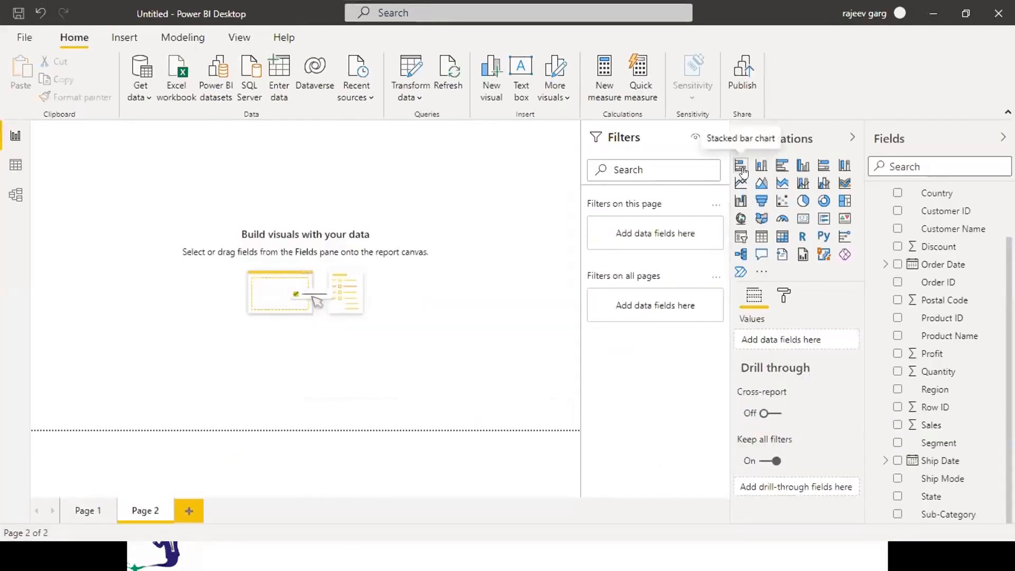
left_click(741, 165)
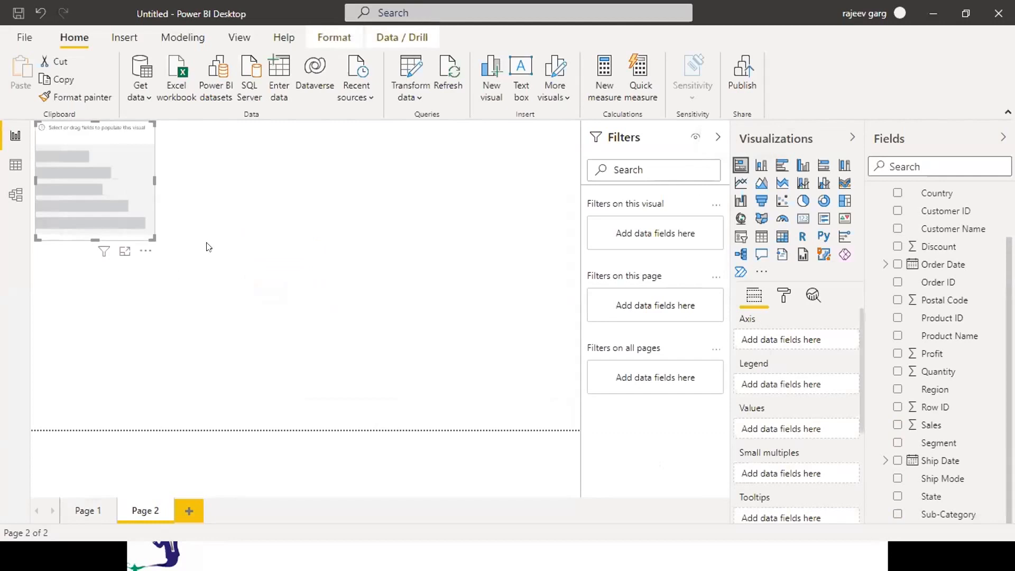
left_click_drag(148, 234, 517, 413)
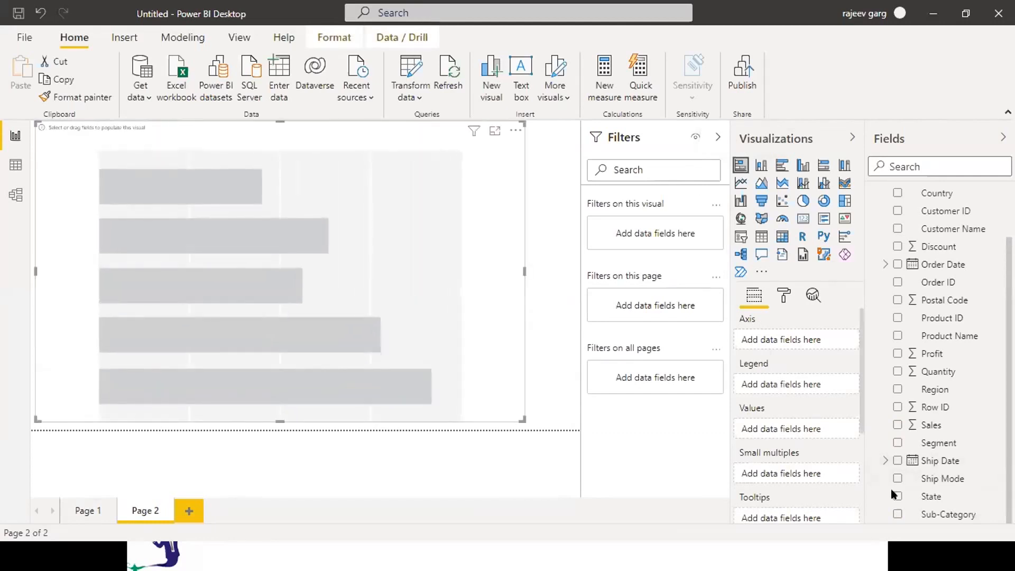
Populate the stacked bar chart with Sales as values, Sub-Category as axis, and Region as legend
left_click_drag(934, 425, 789, 428)
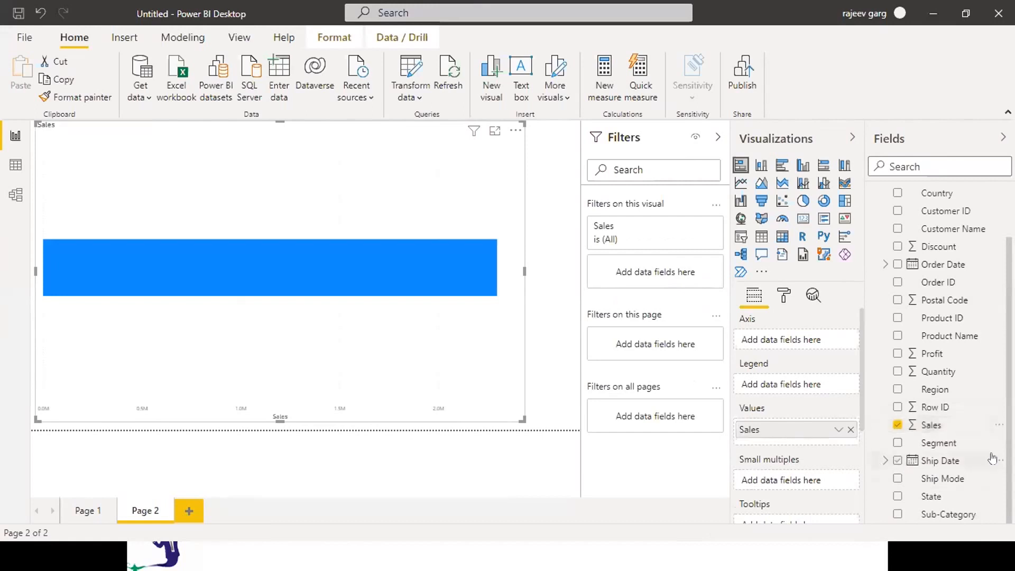
left_click(897, 514)
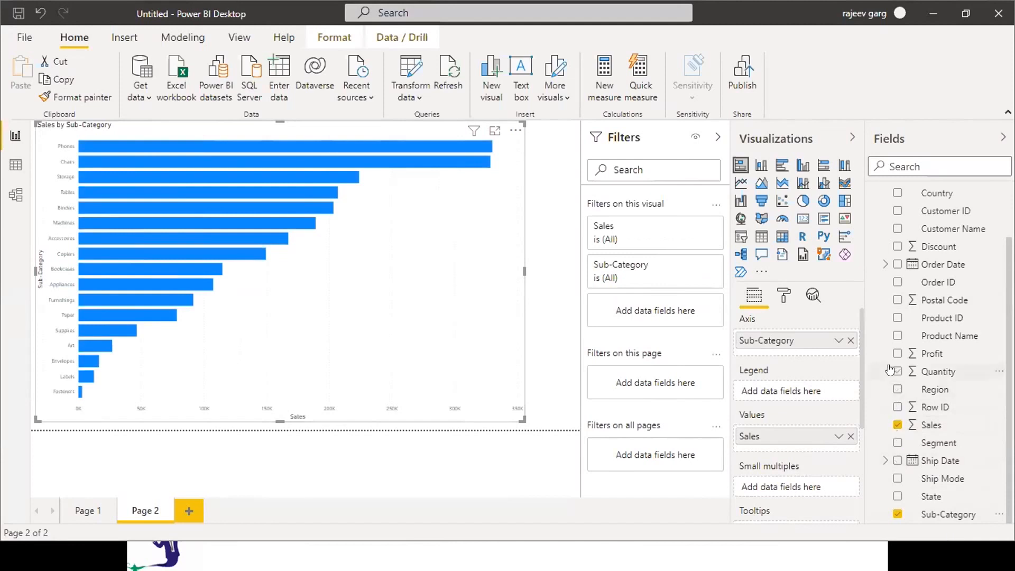
left_click(896, 390)
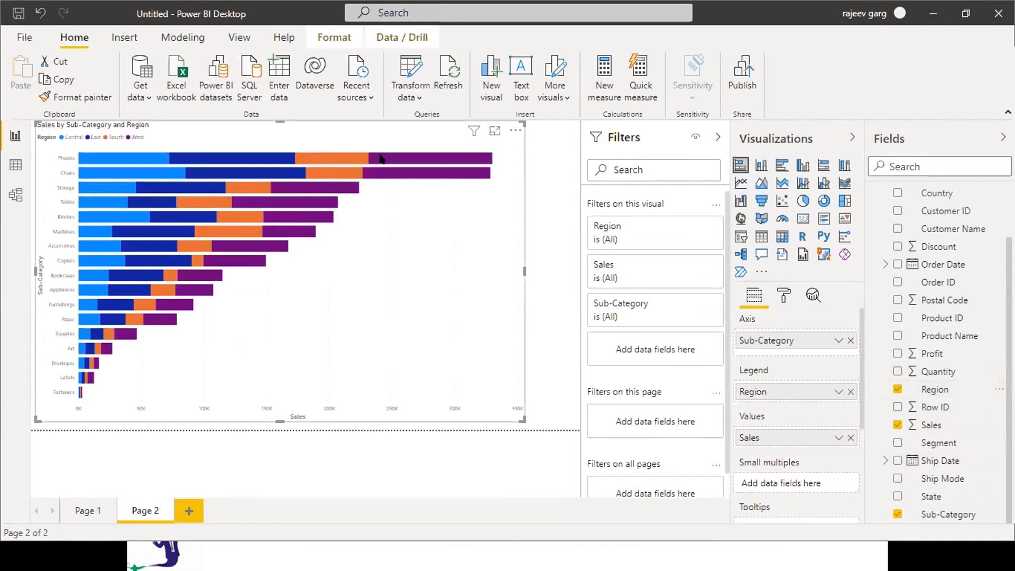
Turn on data labels for the stacked bar chart
left_click(783, 299)
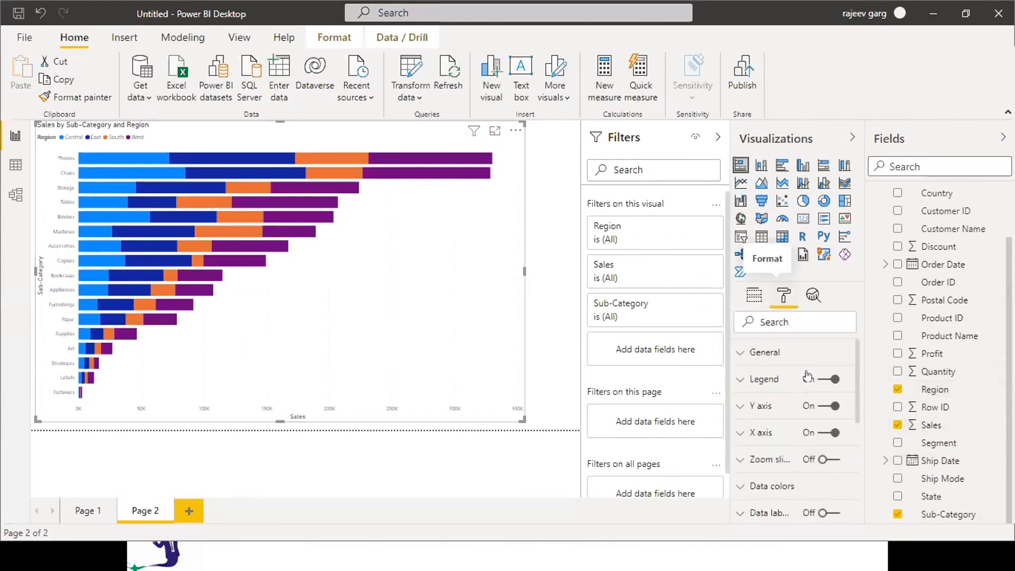
left_click(829, 513)
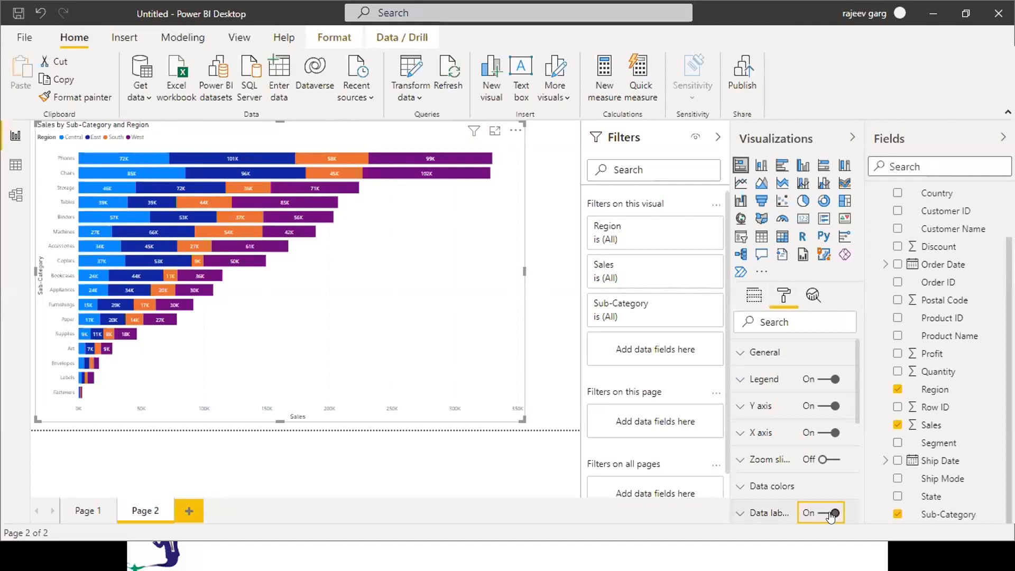
Customize the current theme by setting its general text font size to 16 pt and applying it to the report
left_click(240, 38)
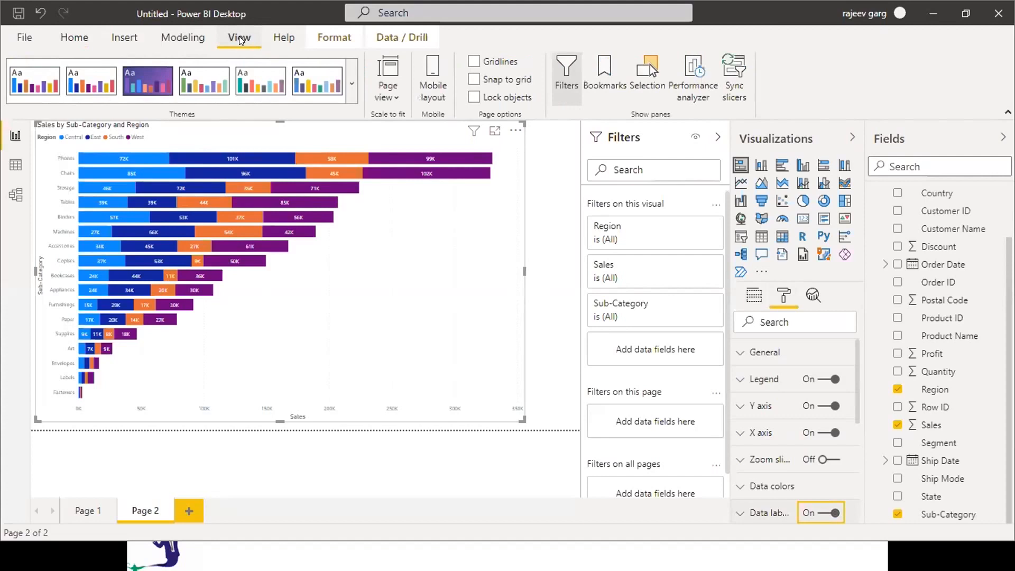
left_click(350, 81)
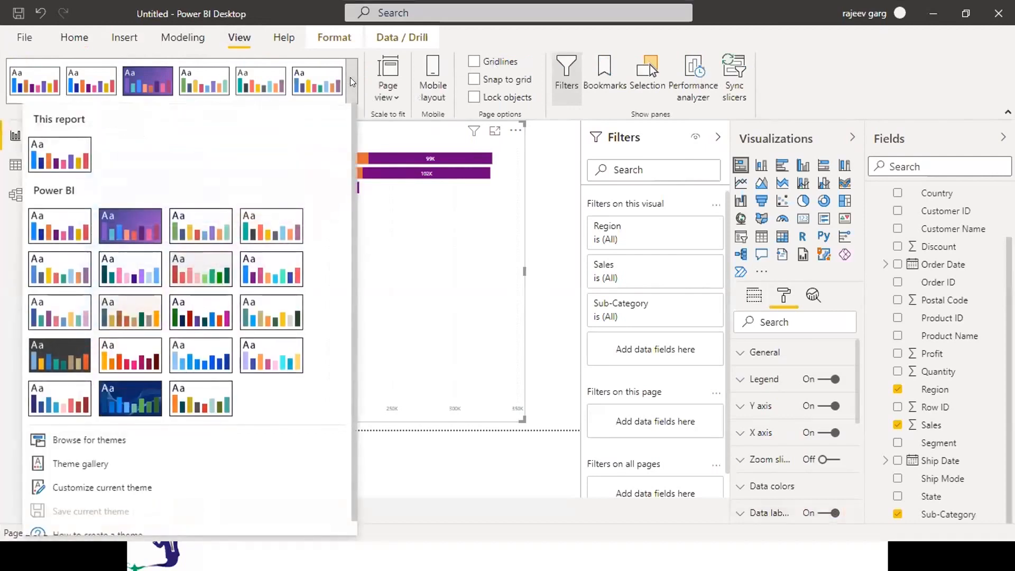
left_click(144, 489)
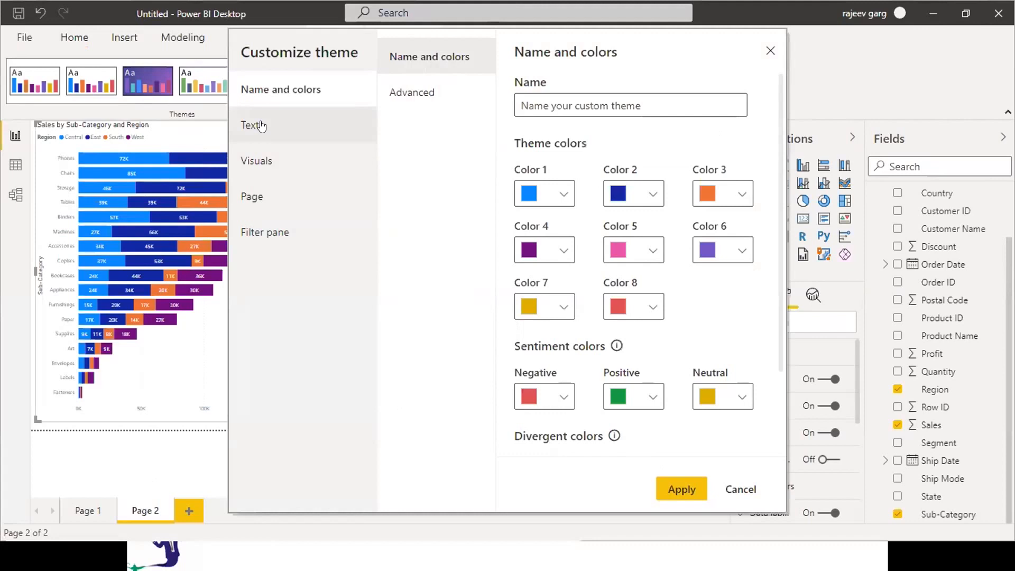
left_click(260, 126)
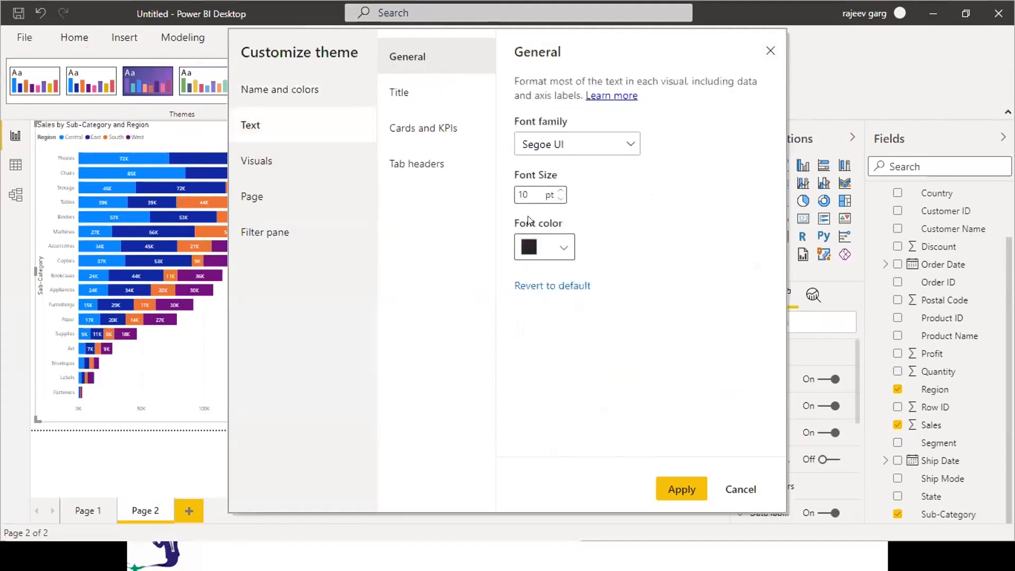
left_click(531, 193)
key("BackSpace")
type("6")
left_click(676, 487)
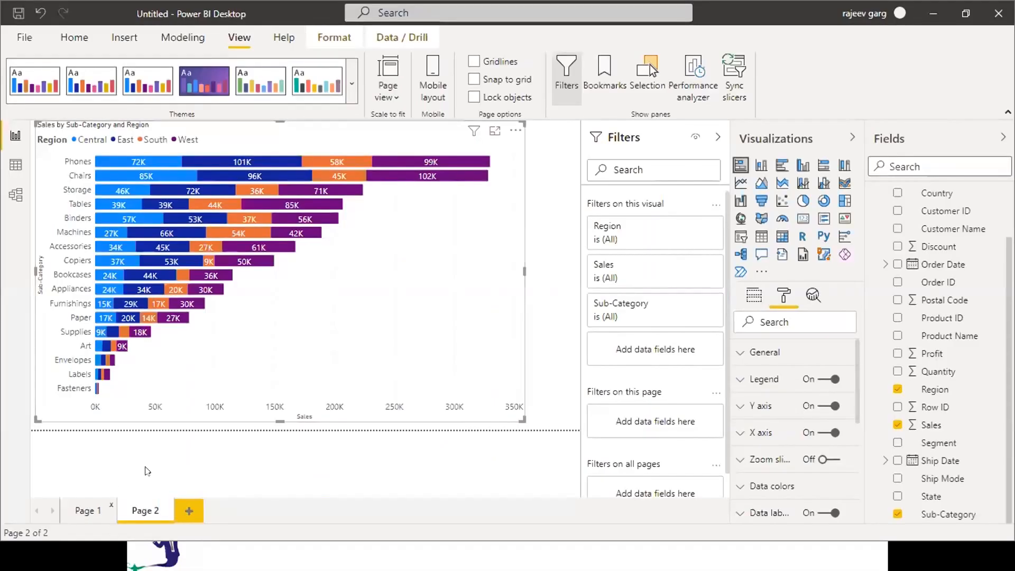
Add a new report page with an enlarged pie chart showing Sales as values and Region as legend
left_click(190, 510)
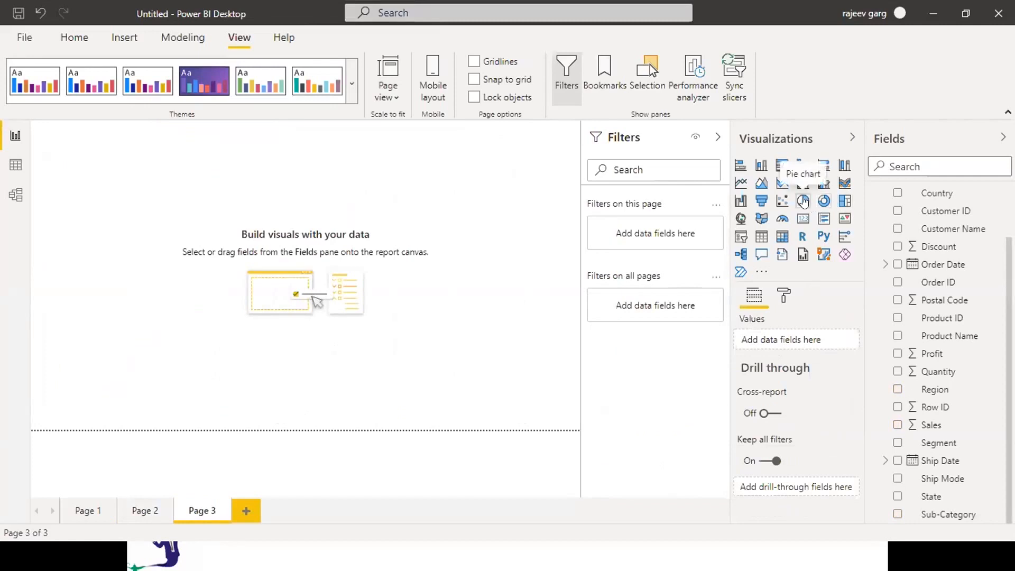
left_click(803, 200)
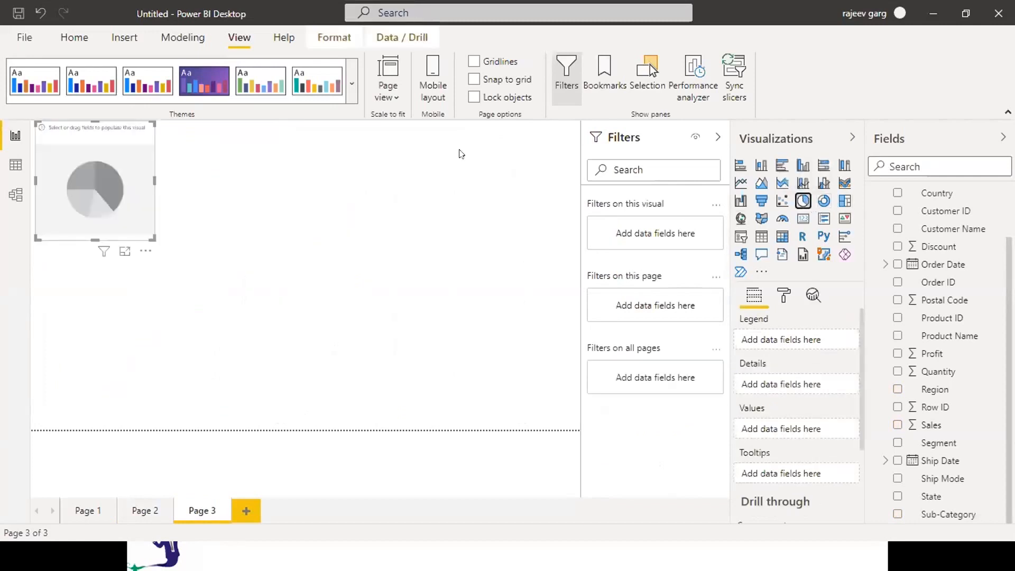
left_click_drag(155, 239, 470, 428)
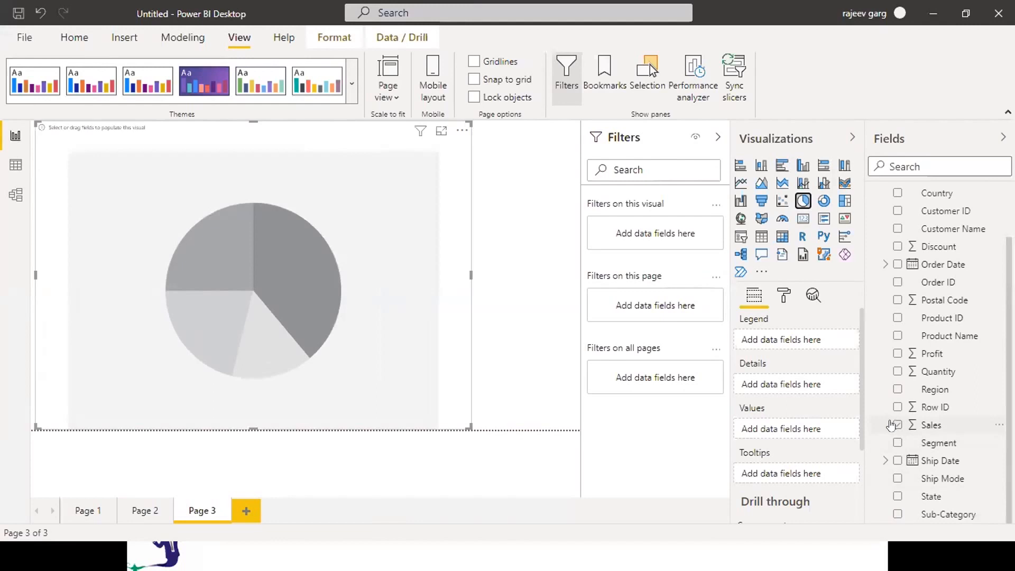
left_click(897, 426)
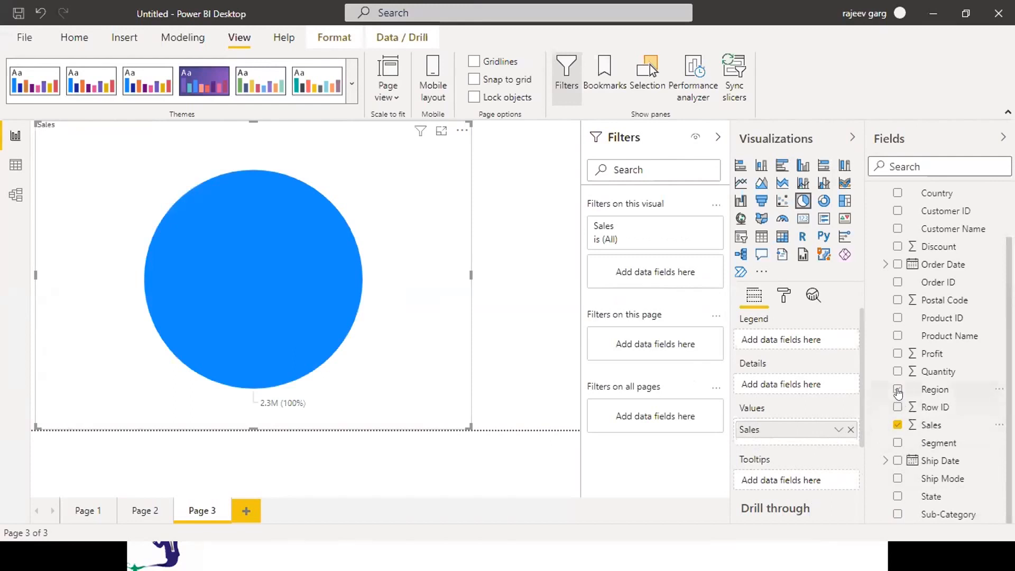
left_click(897, 389)
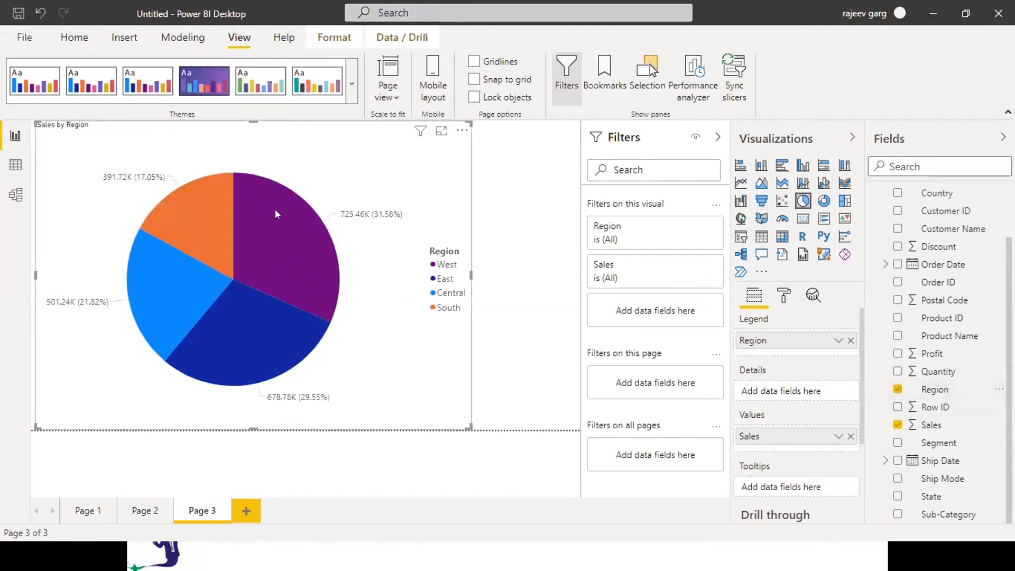
mouse_move(423, 235)
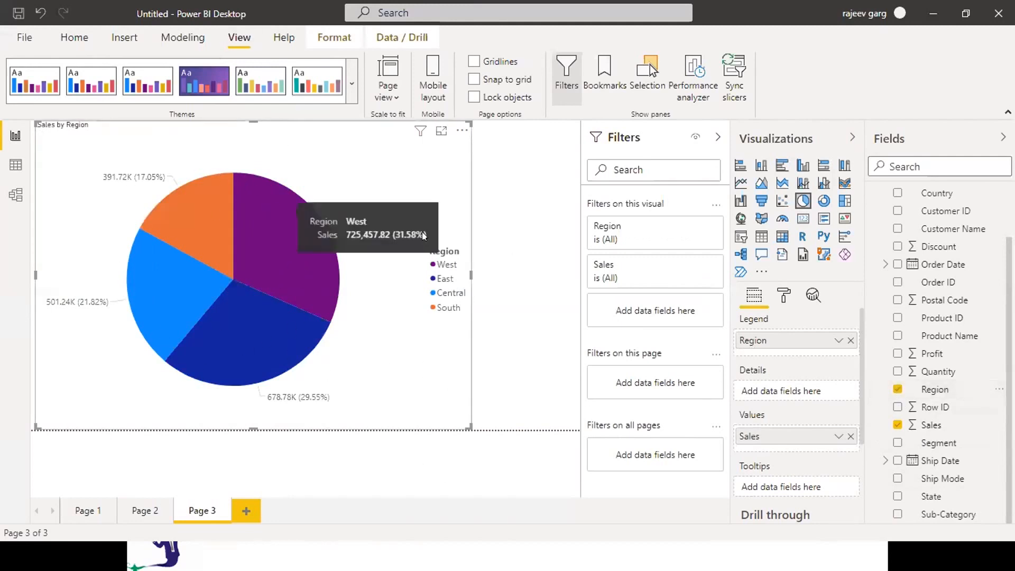
Turn off the pie chart's legend and set its label style to All detail labels
left_click(786, 295)
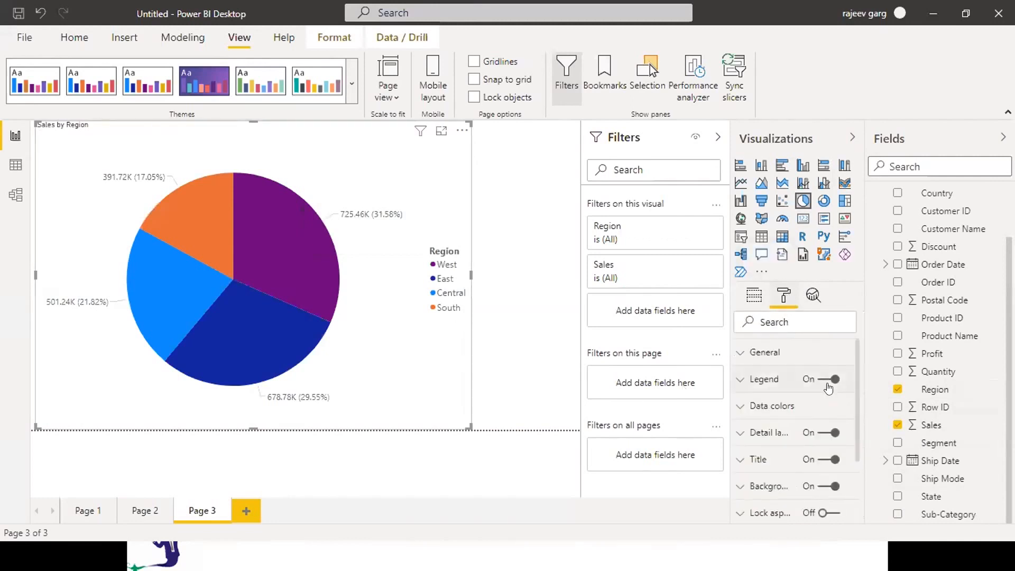
left_click(817, 380)
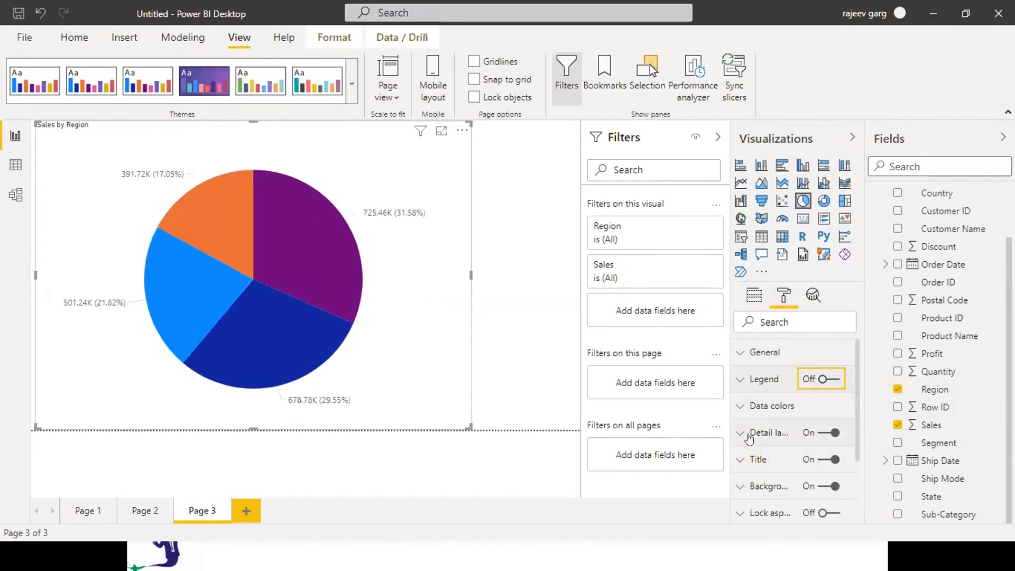
left_click(741, 434)
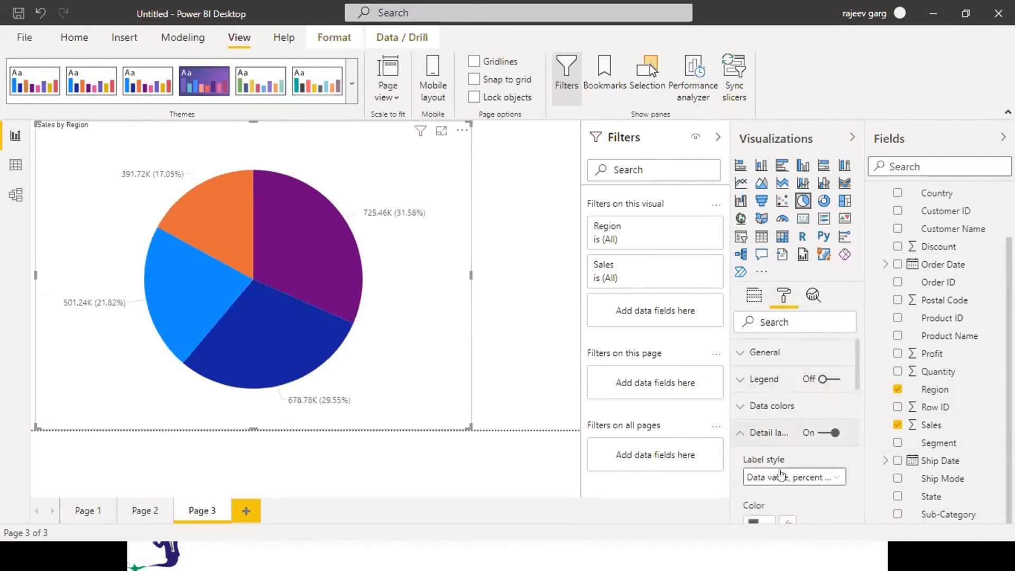
left_click(781, 477)
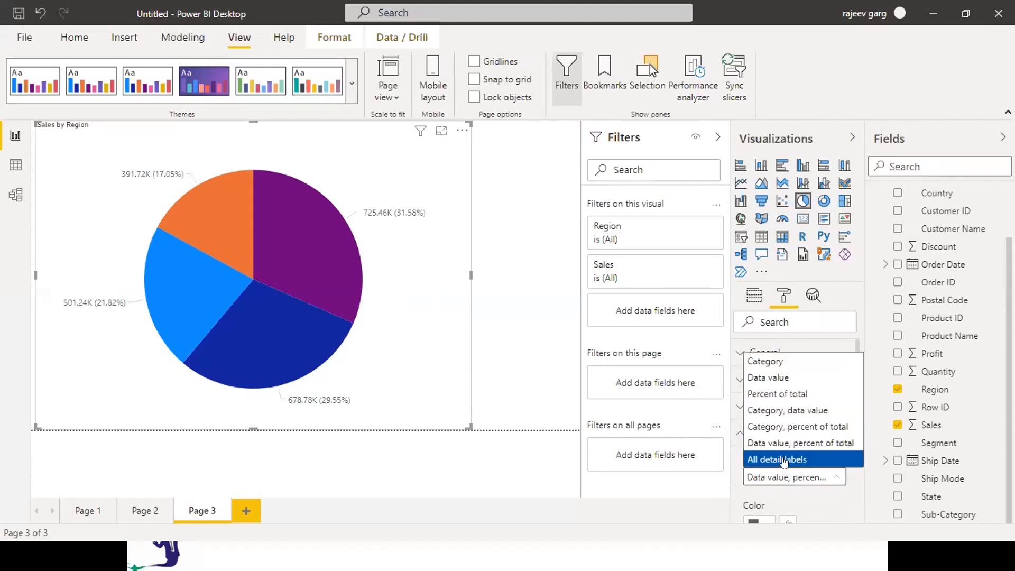
left_click(783, 459)
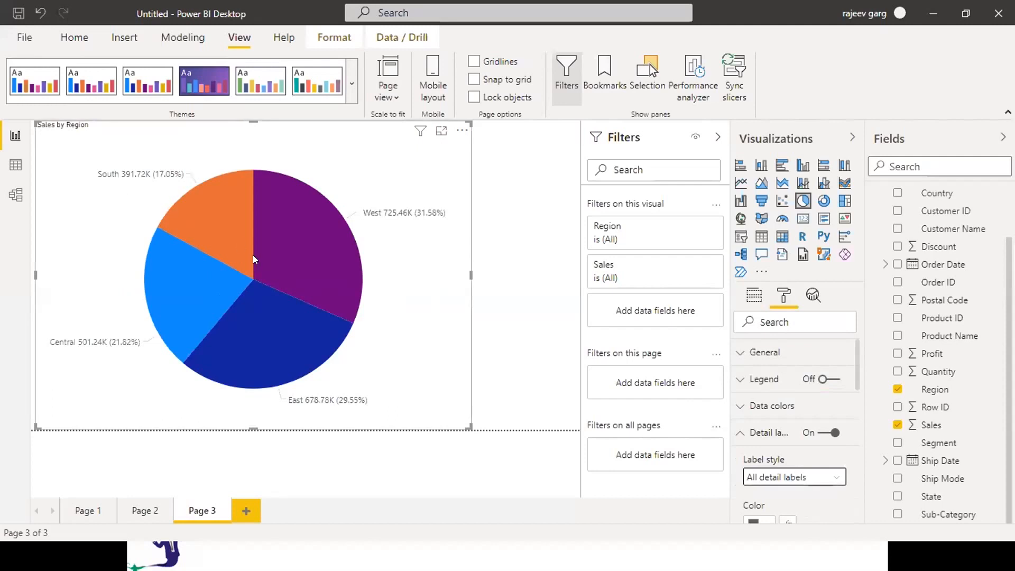
mouse_move(253, 256)
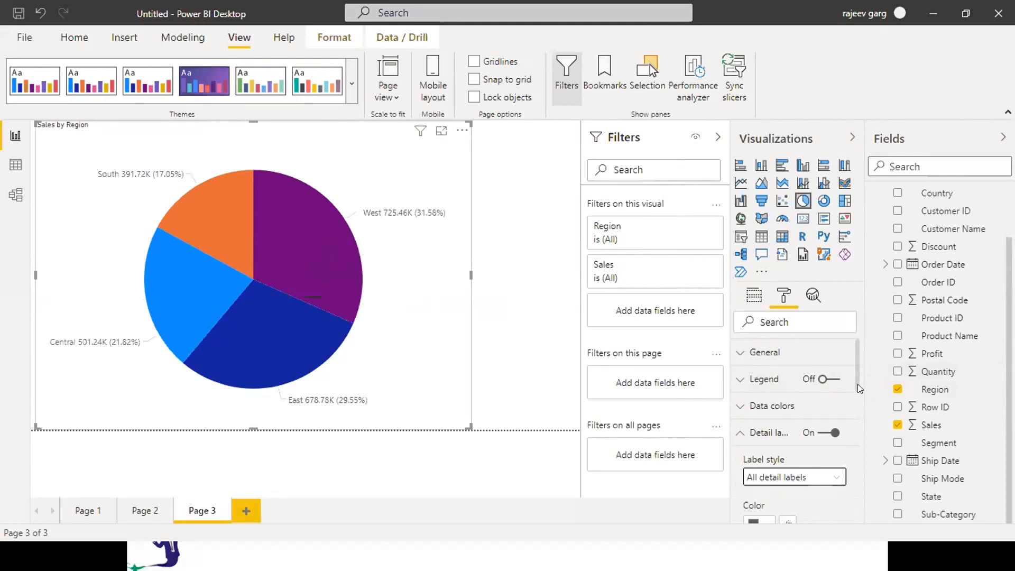
Set both the value decimal places and the percentage decimal places of the pie chart's detail labels to 0
scroll(858, 380, "down", 3)
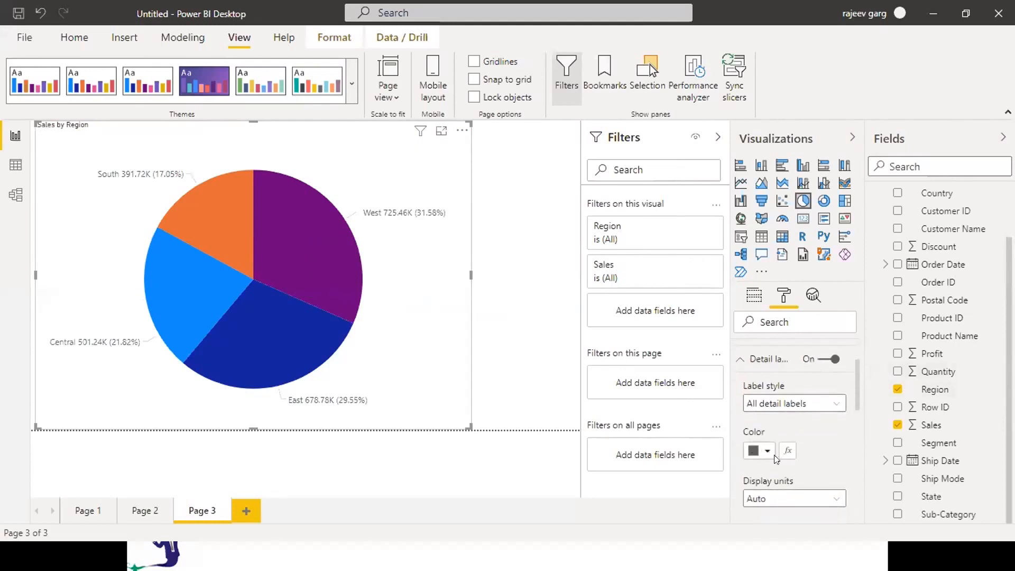
left_click_drag(859, 388, 860, 420)
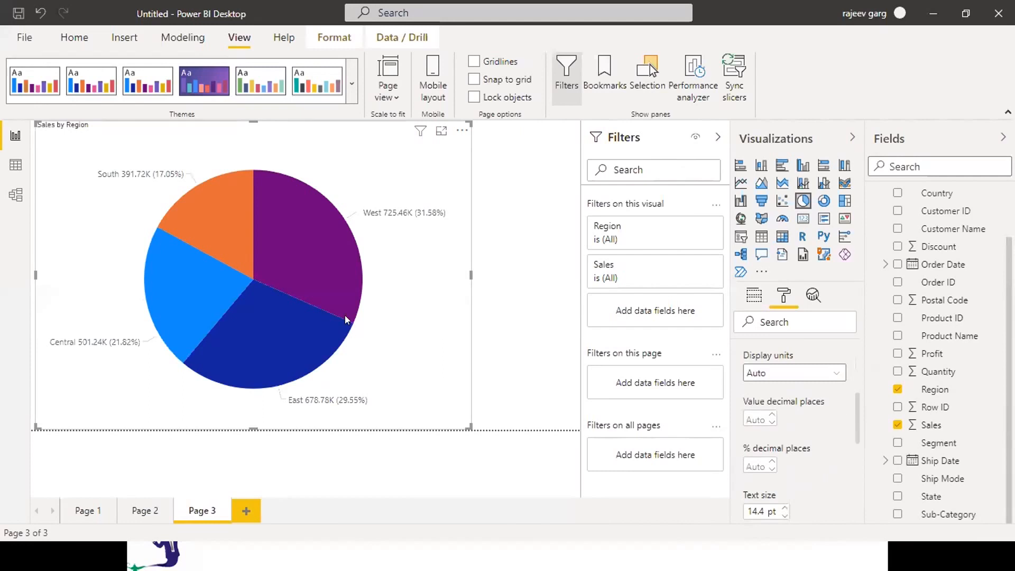
left_click(753, 421)
type("0")
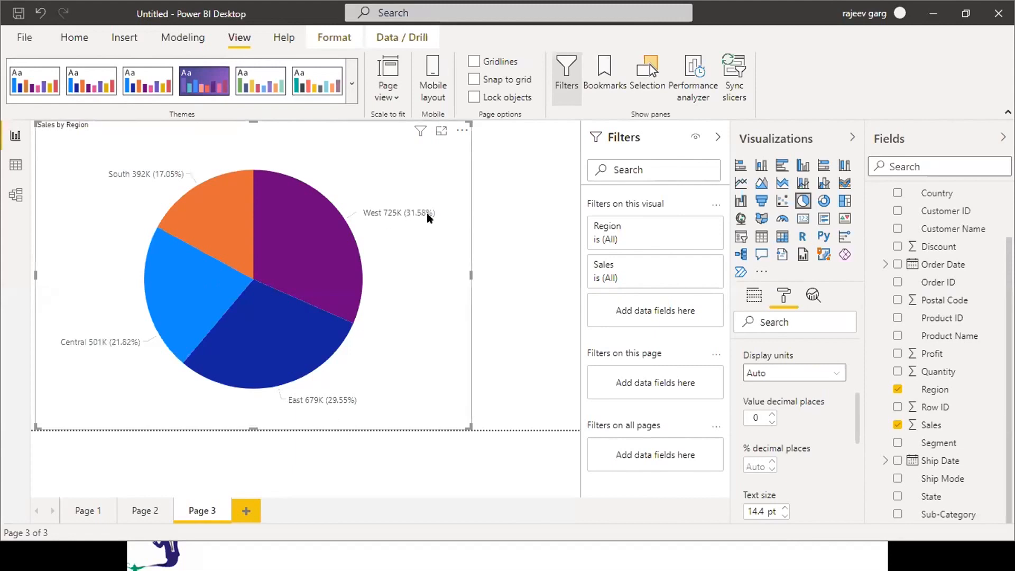
left_click(756, 467)
left_click(756, 470)
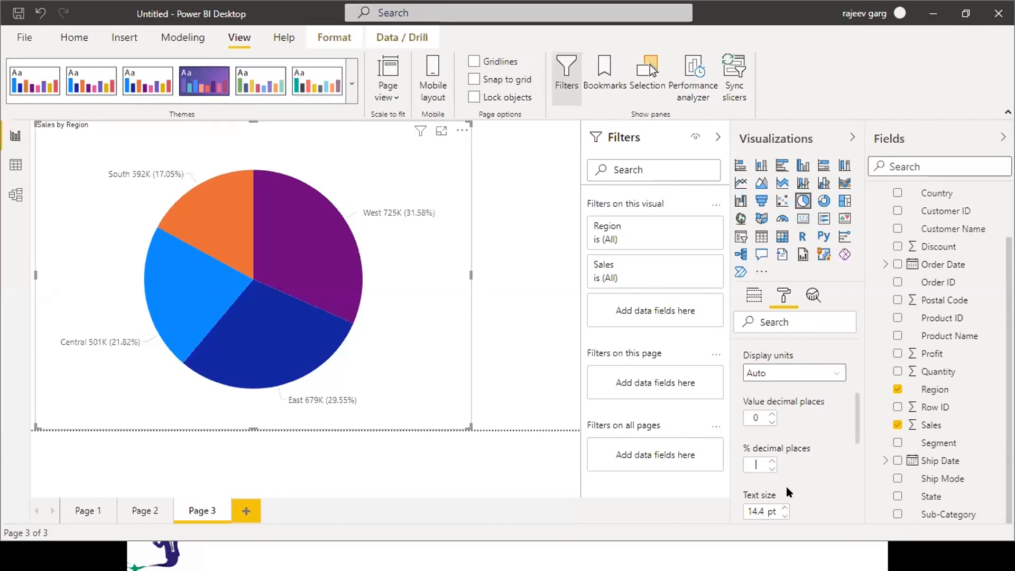
type("1")
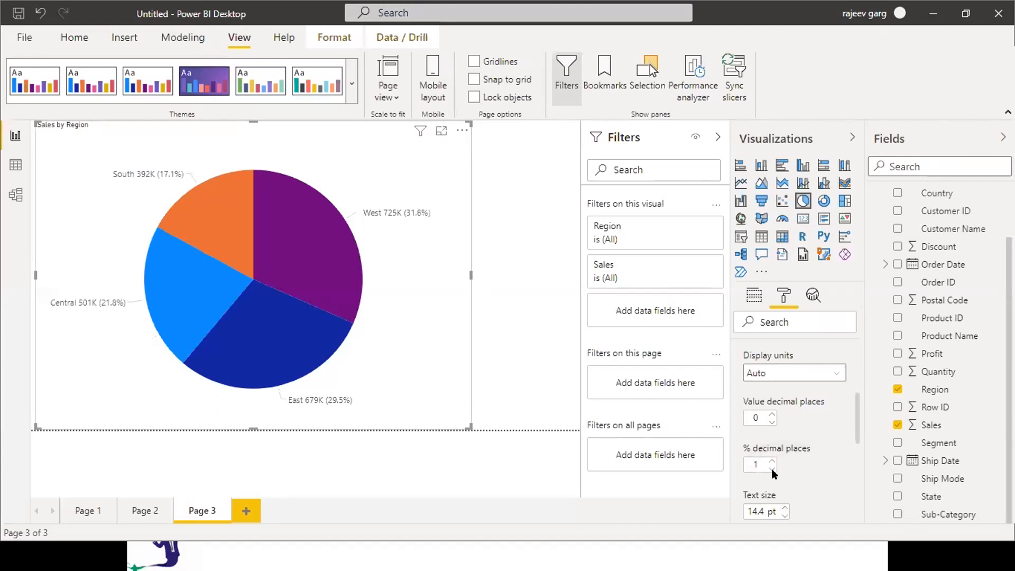
left_click(771, 468)
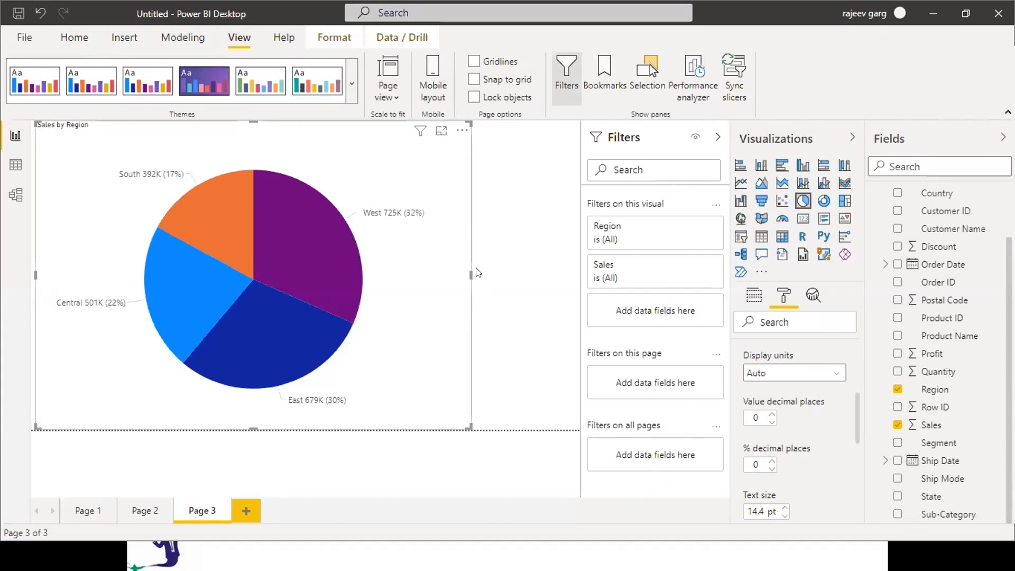
Widen the pie chart to nearly the full page width and collapse its detail label settings
left_click_drag(468, 271, 574, 283)
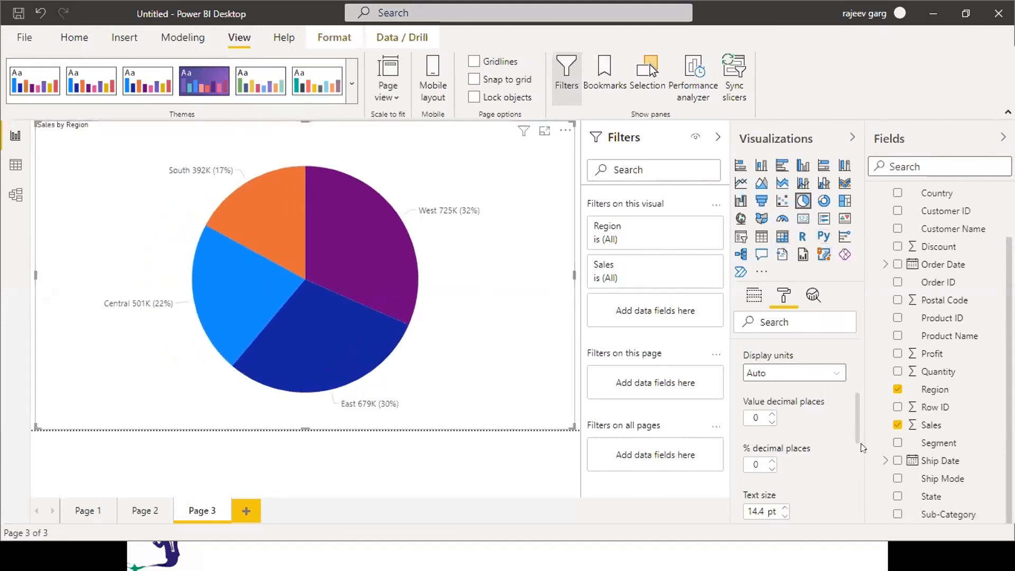
scroll(863, 448, "down", 3)
scroll(868, 468, "up", 5)
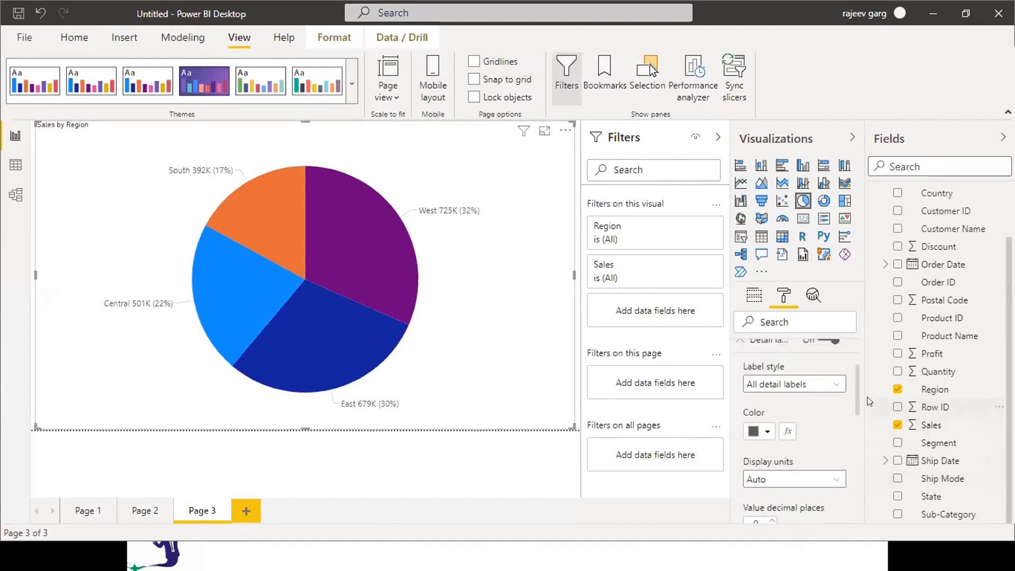
left_click_drag(933, 407, 857, 375)
scroll(742, 390, "up", 2)
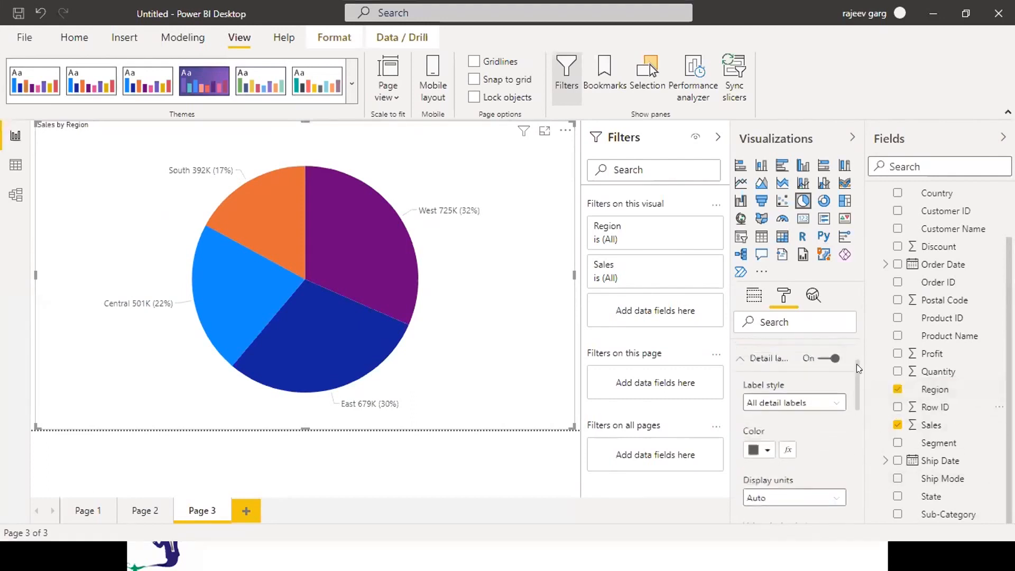
left_click(741, 388)
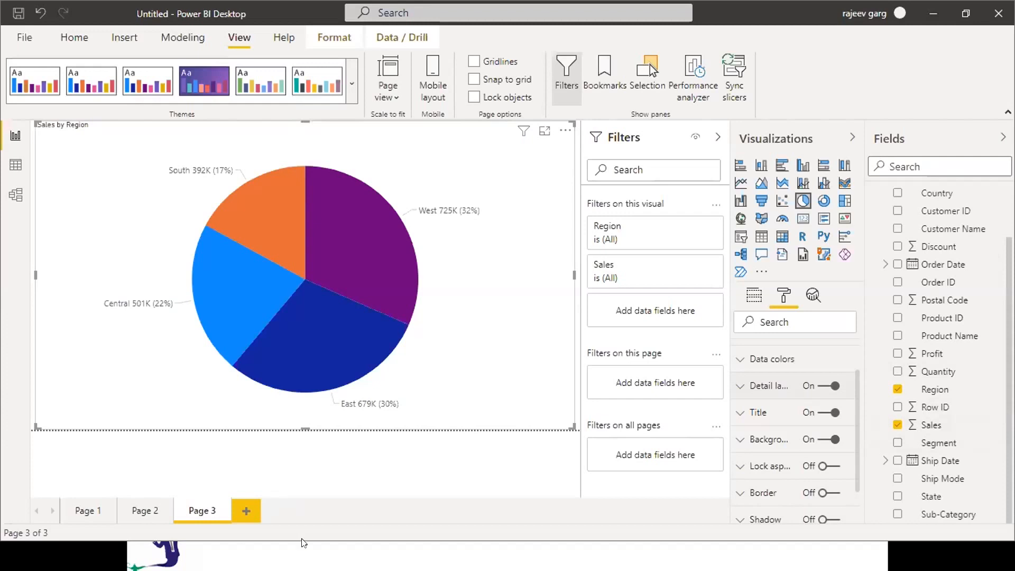
Add a new report page with an enlarged donut chart showing Sales as values and Region as legend
left_click(242, 511)
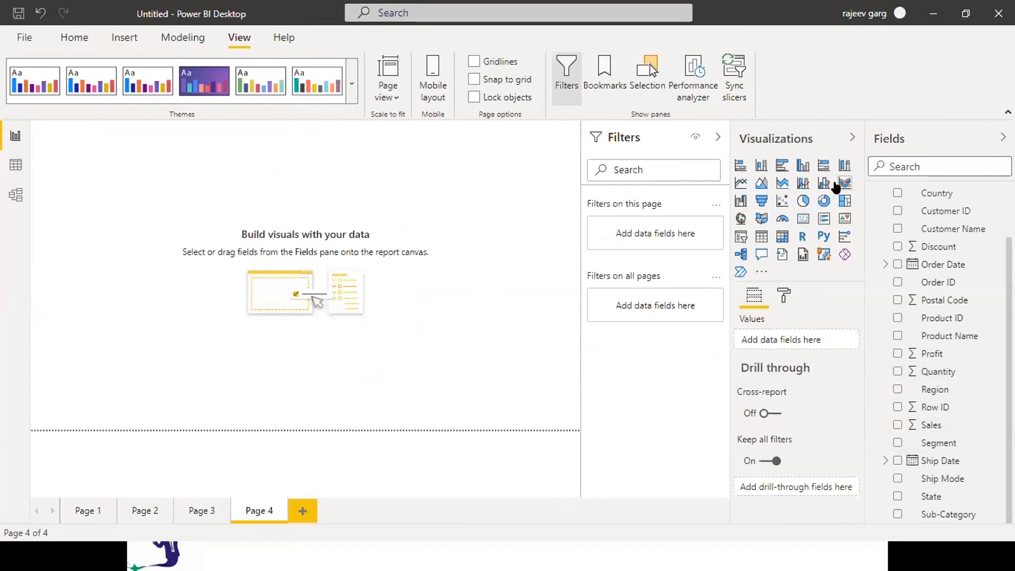
left_click(824, 201)
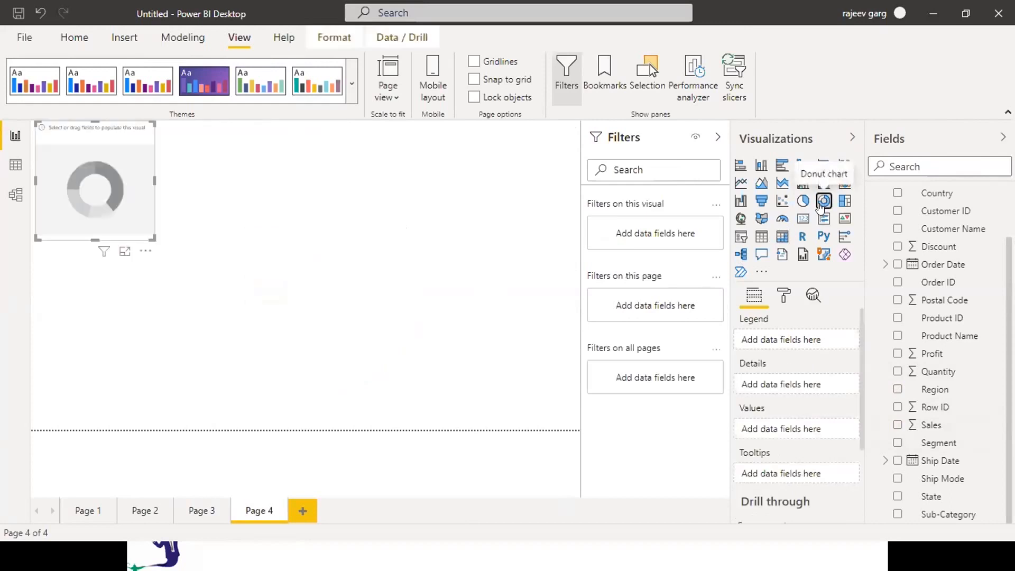
left_click_drag(155, 238, 372, 440)
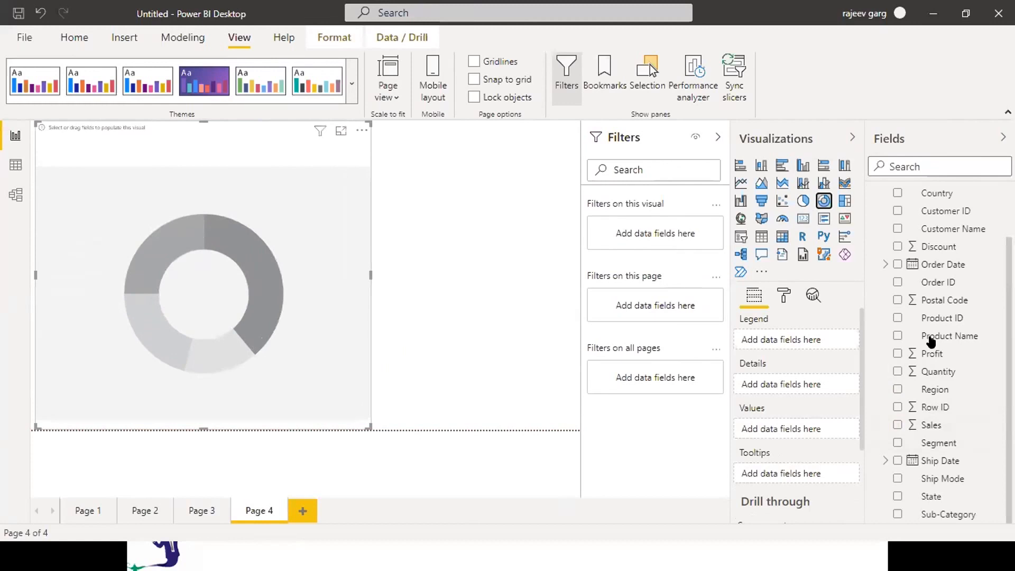
left_click(898, 425)
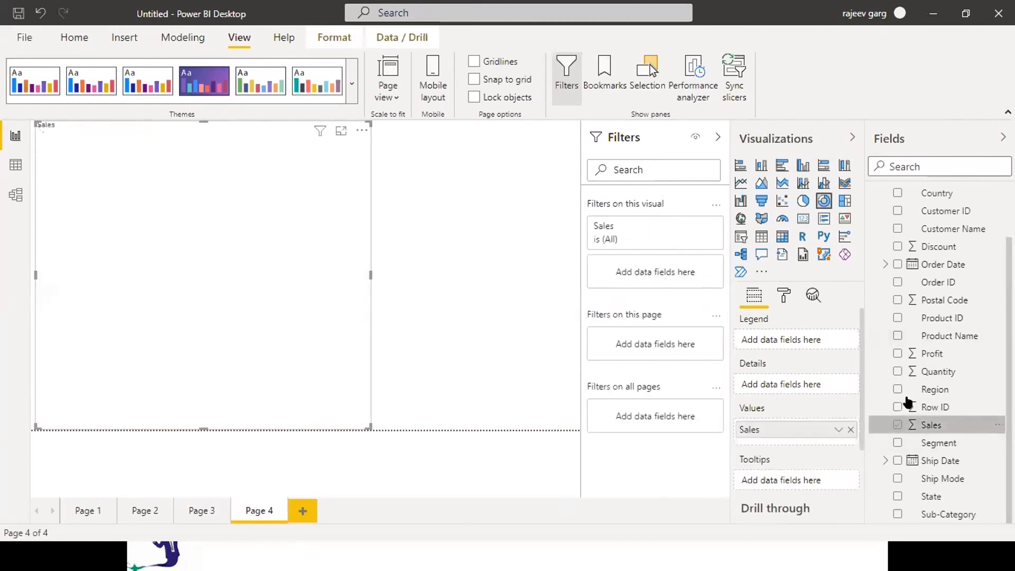
left_click(897, 390)
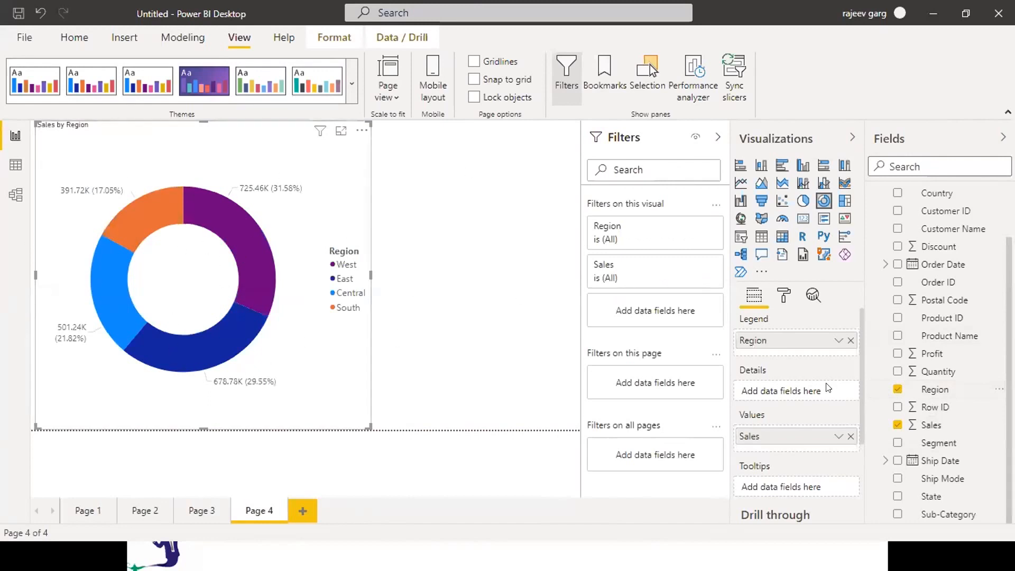
Turn off the donut chart's legend and set its detail label style to All detail labels
left_click(783, 294)
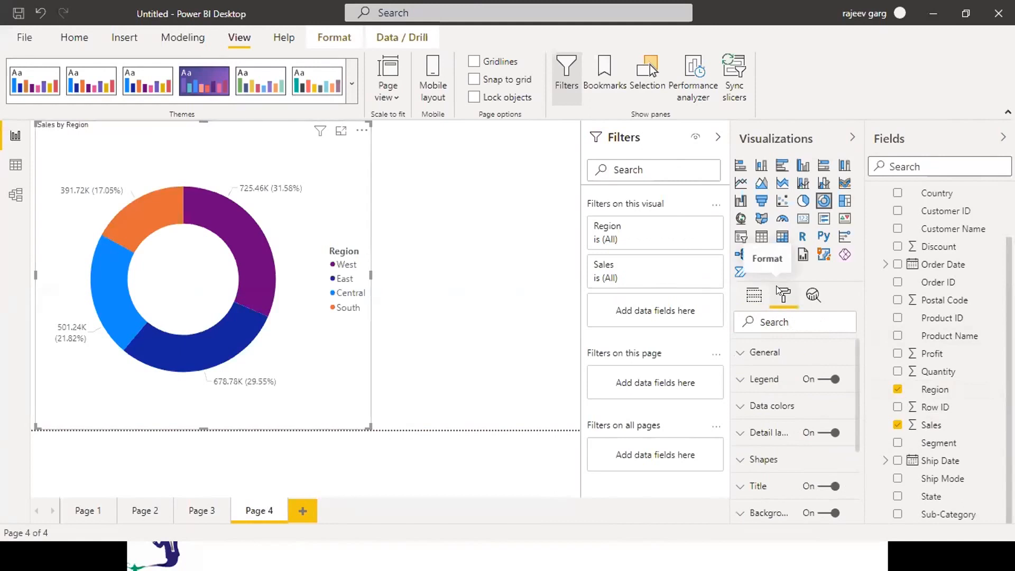
left_click(827, 379)
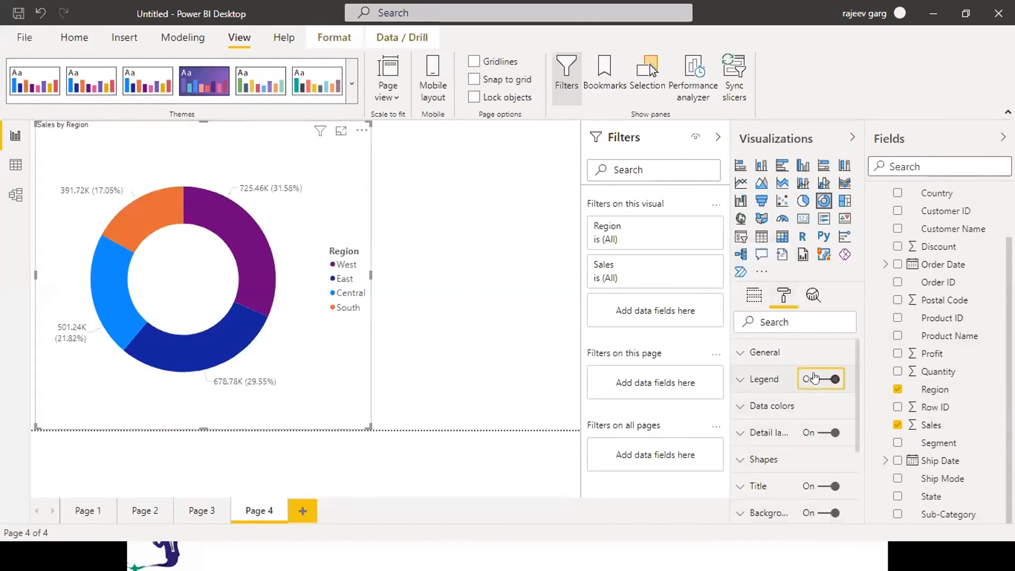
left_click(755, 437)
left_click(791, 484)
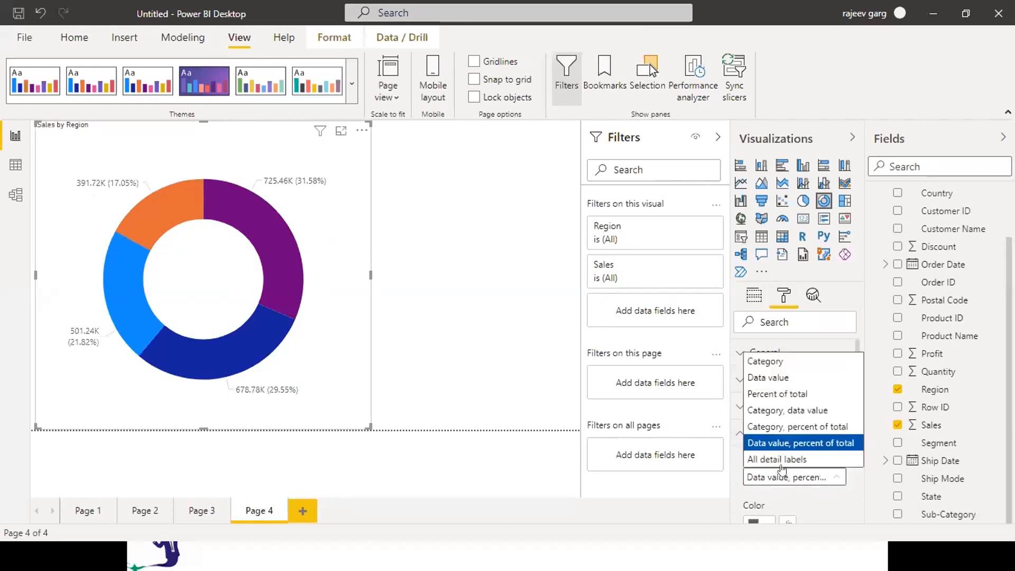
left_click(772, 460)
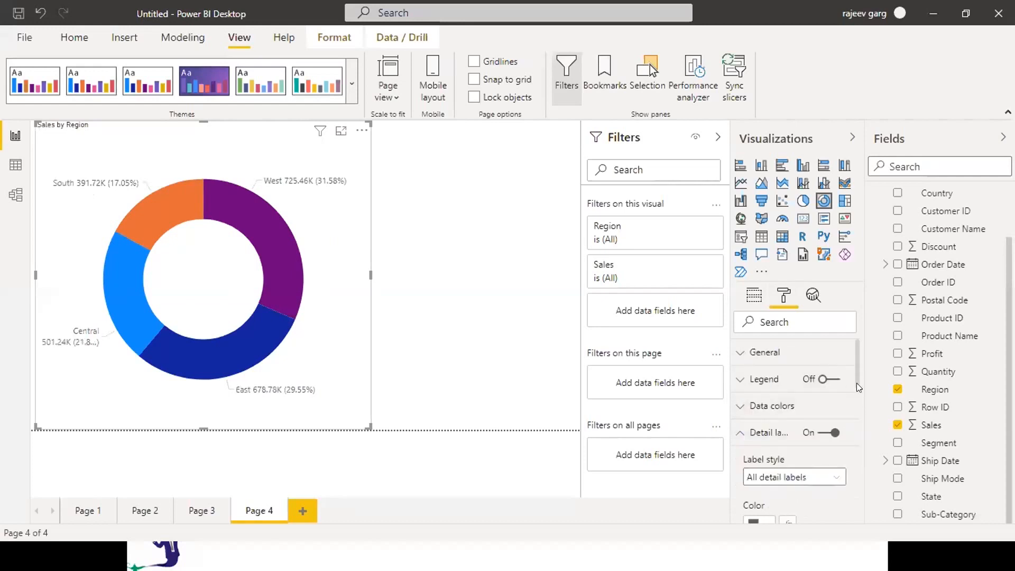
Set both the value and percentage decimal places of the donut chart's detail labels to 0 and collapse the detail label settings
scroll(856, 387, "down", 5)
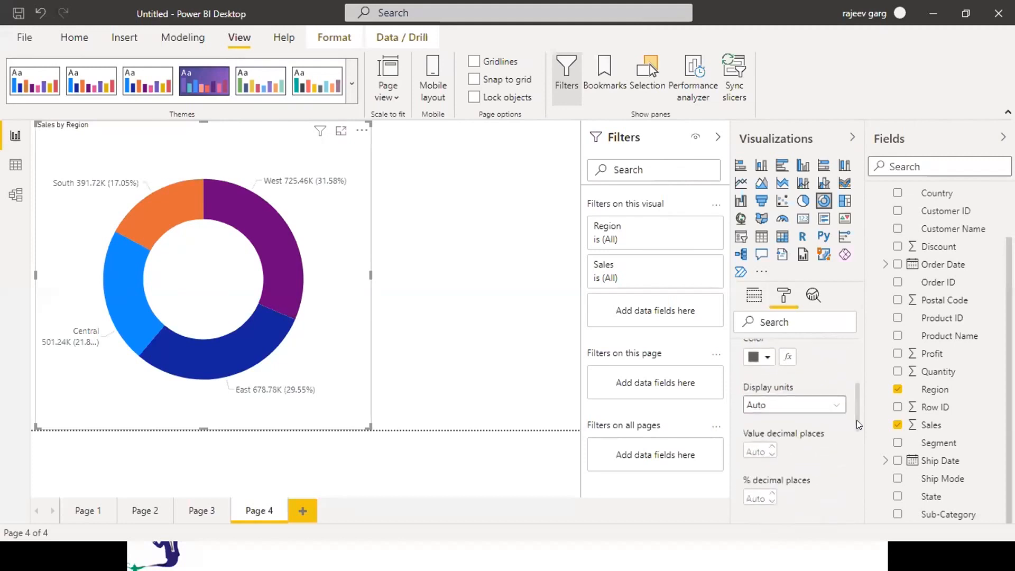
scroll(857, 419, "down", 1)
left_click(745, 446)
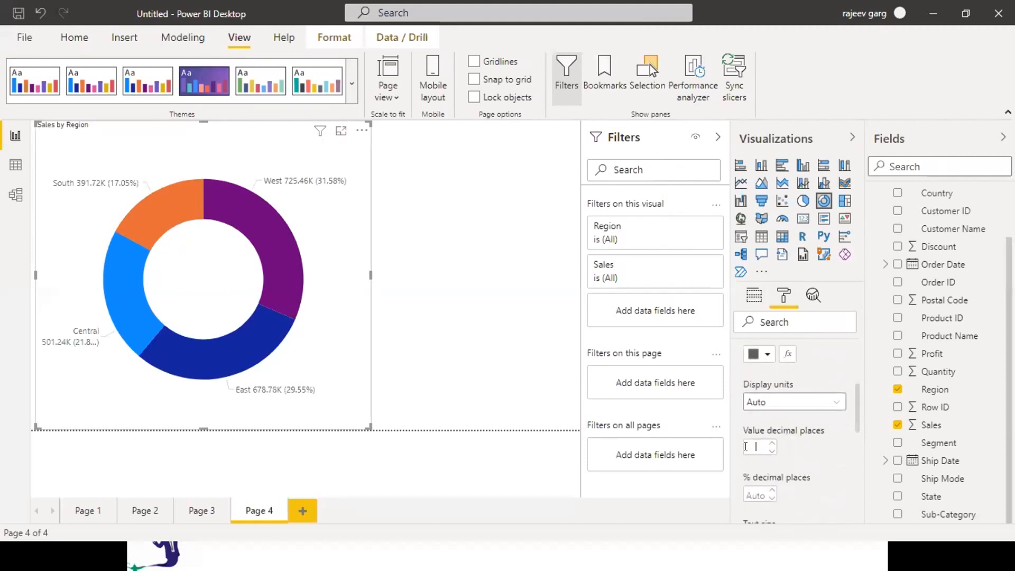
type("0")
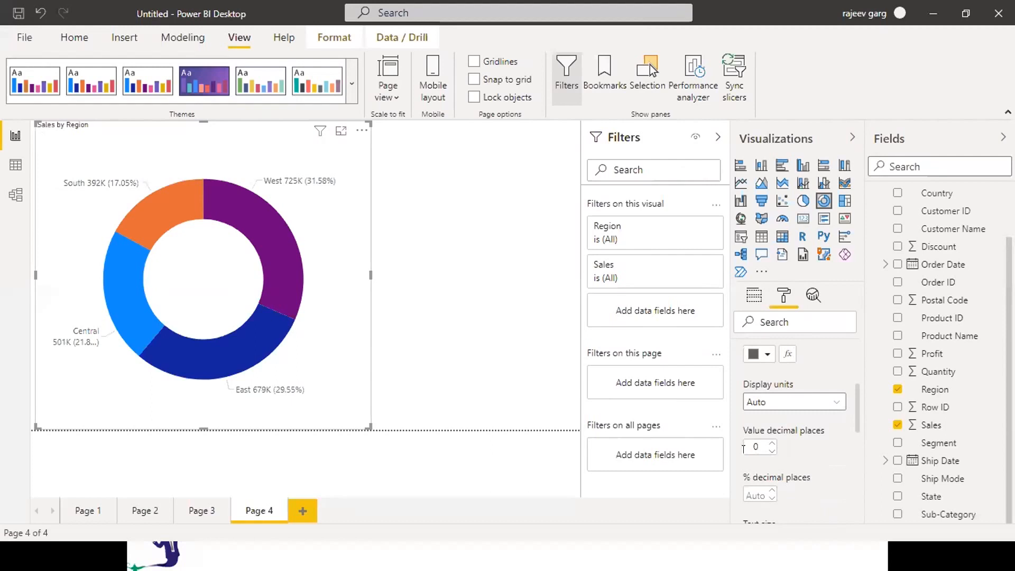
left_click(749, 488)
type("0")
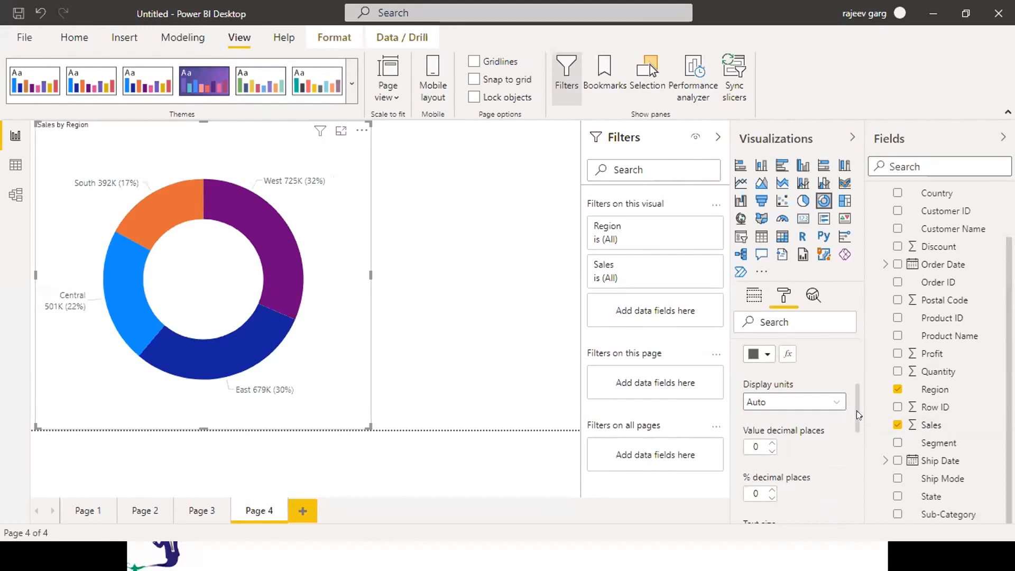
left_click_drag(856, 406, 851, 370)
left_click(738, 404)
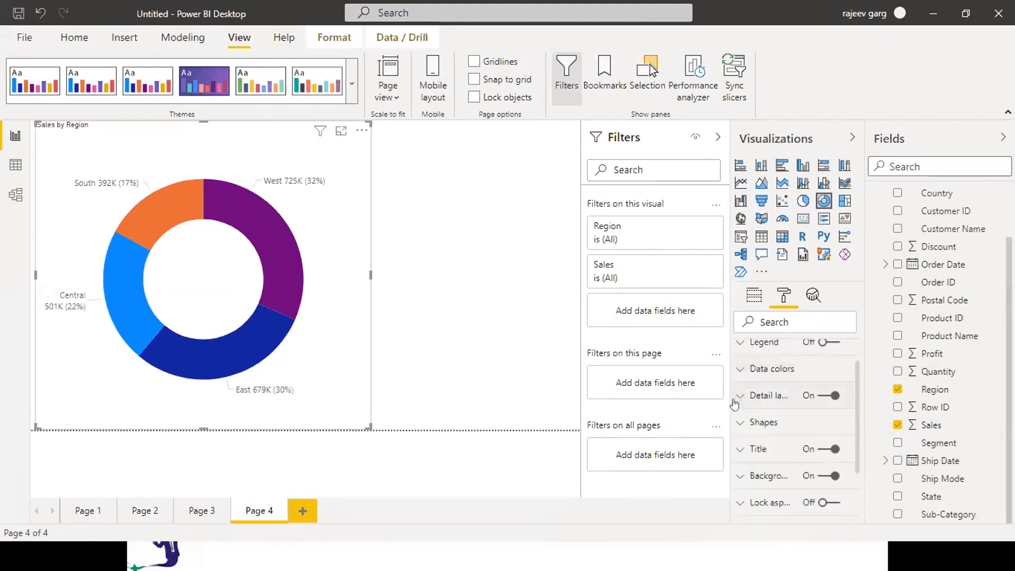
Turn off the donut chart's title and set the inner radius of its shape to 66
left_click(820, 449)
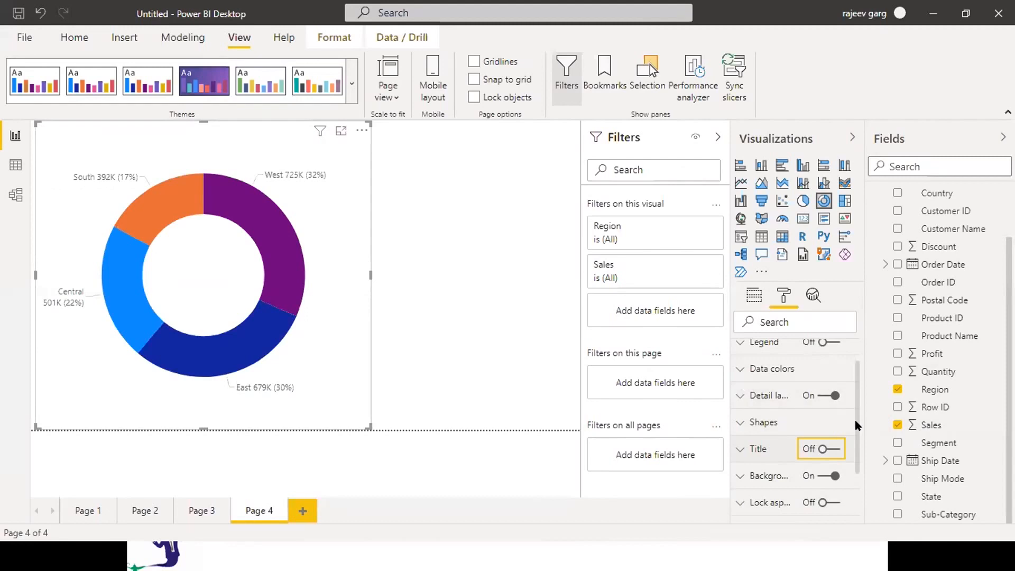
mouse_move(856, 464)
left_mouse_down()
mouse_move(860, 504)
mouse_move(860, 458)
left_mouse_up()
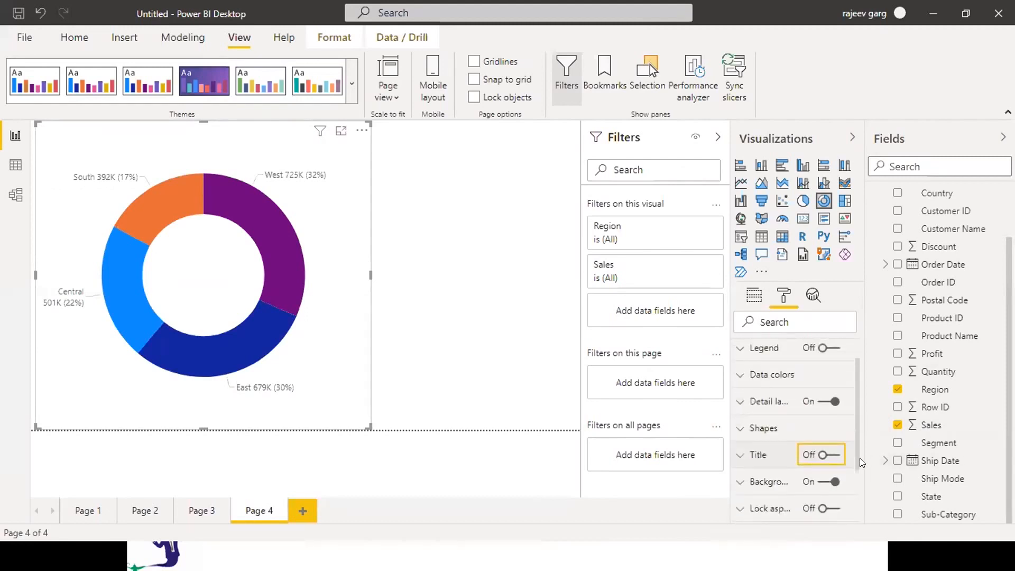
left_click(744, 427)
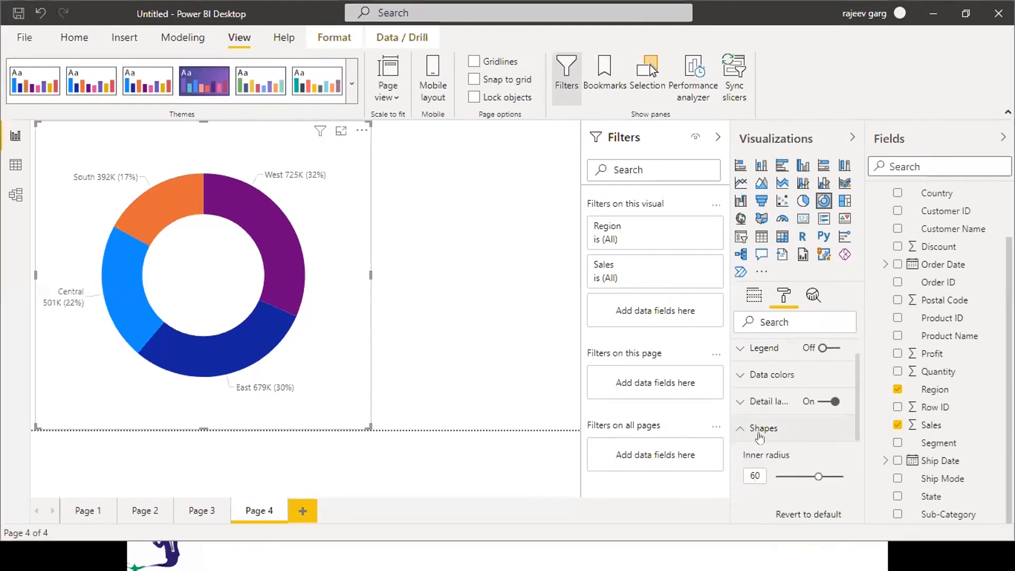
left_click_drag(818, 476, 843, 476)
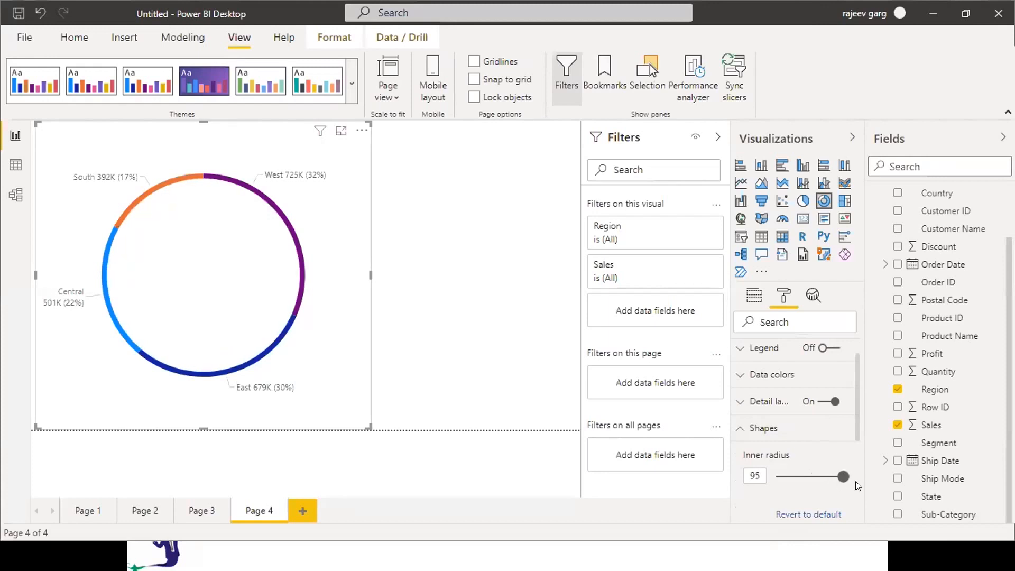
left_click(810, 477)
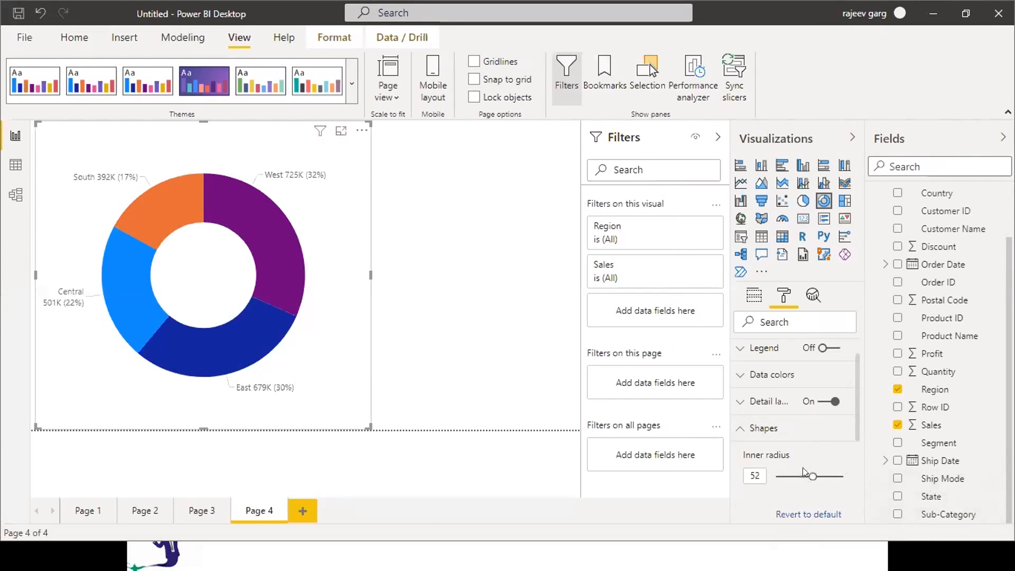
left_click(823, 475)
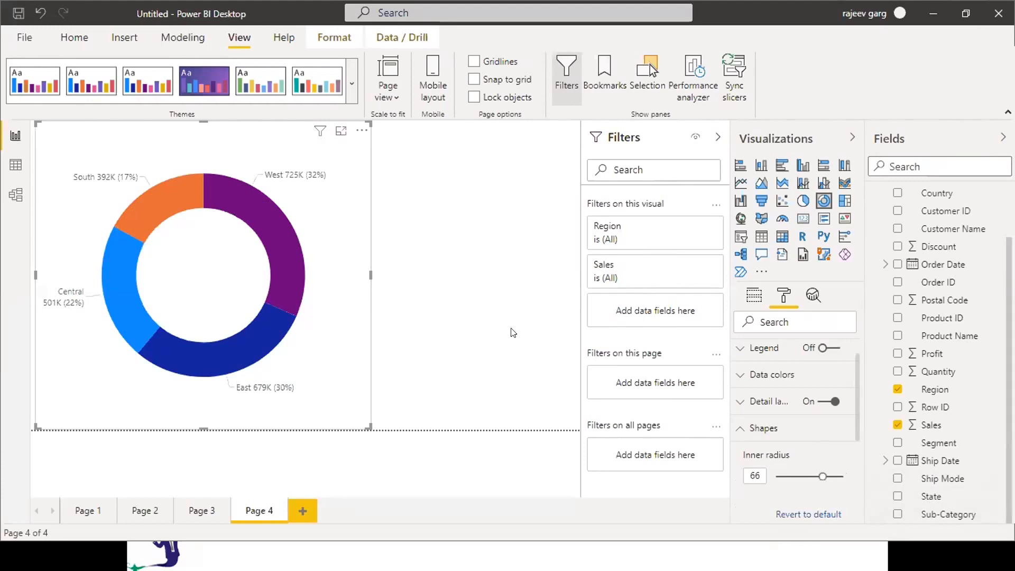
Replace Region with Sub-Category as the donut chart's legend field and widen the chart to the full page width
left_click(750, 295)
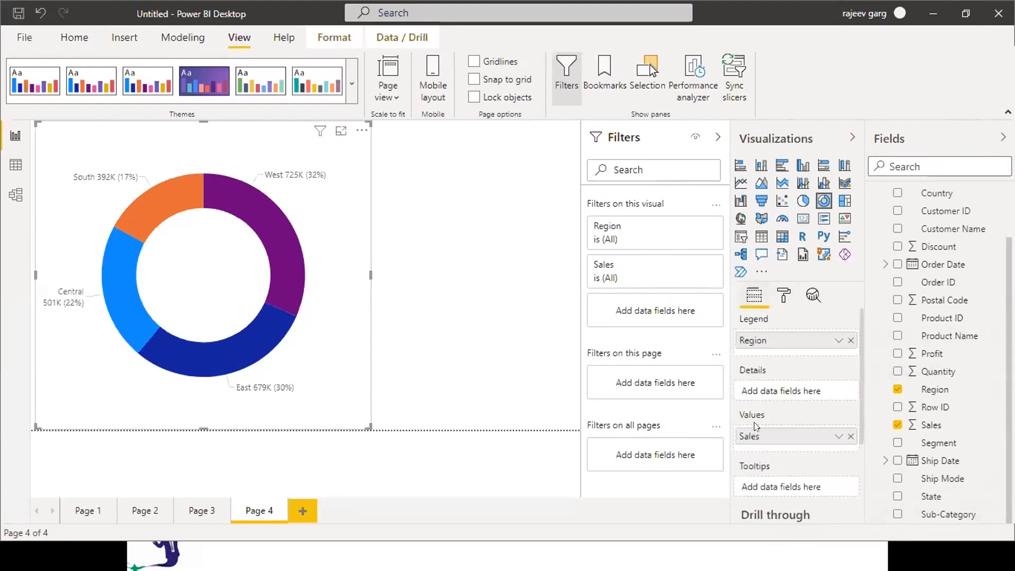
left_click(850, 340)
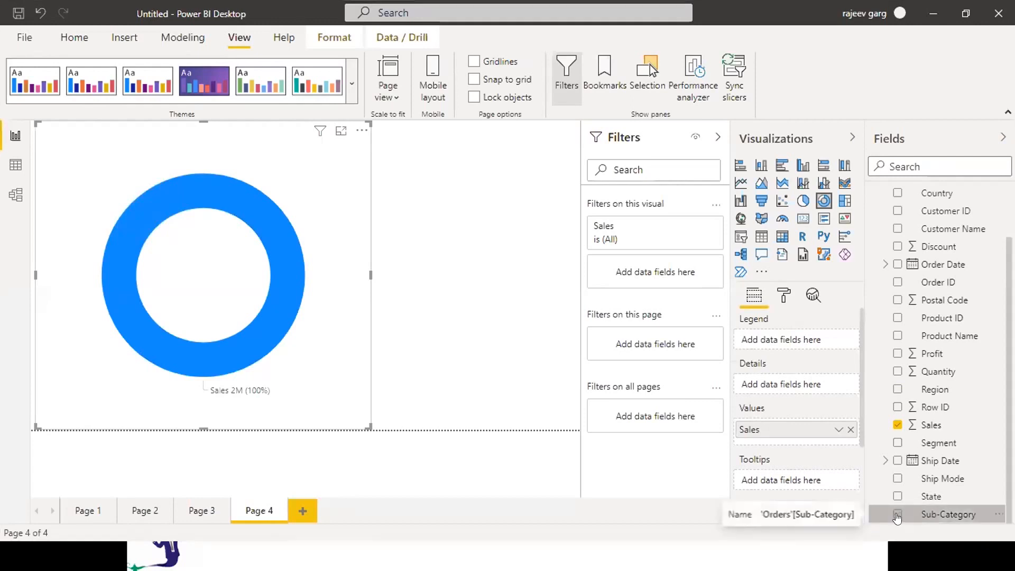
left_click(897, 515)
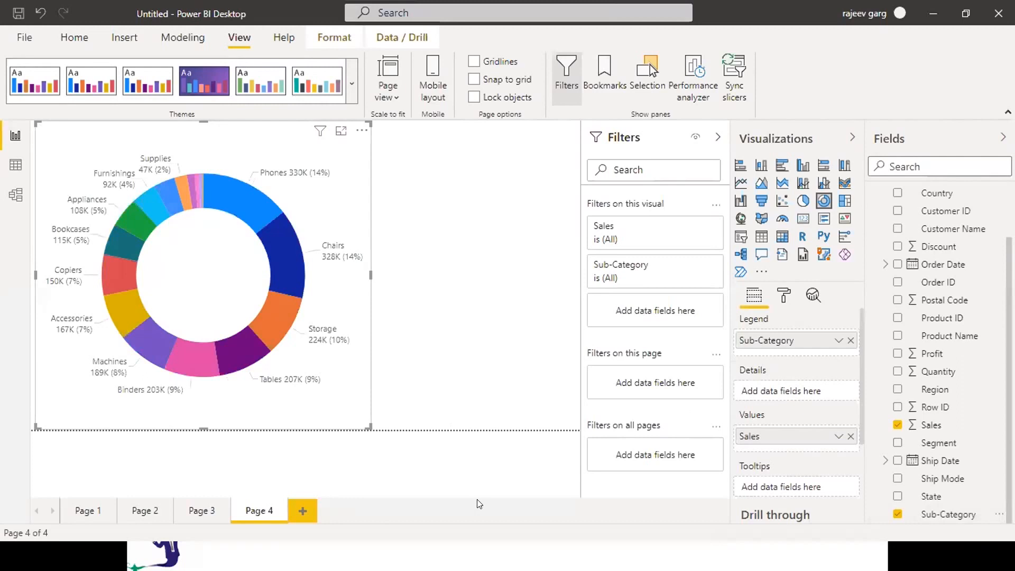
left_click_drag(366, 426, 580, 429)
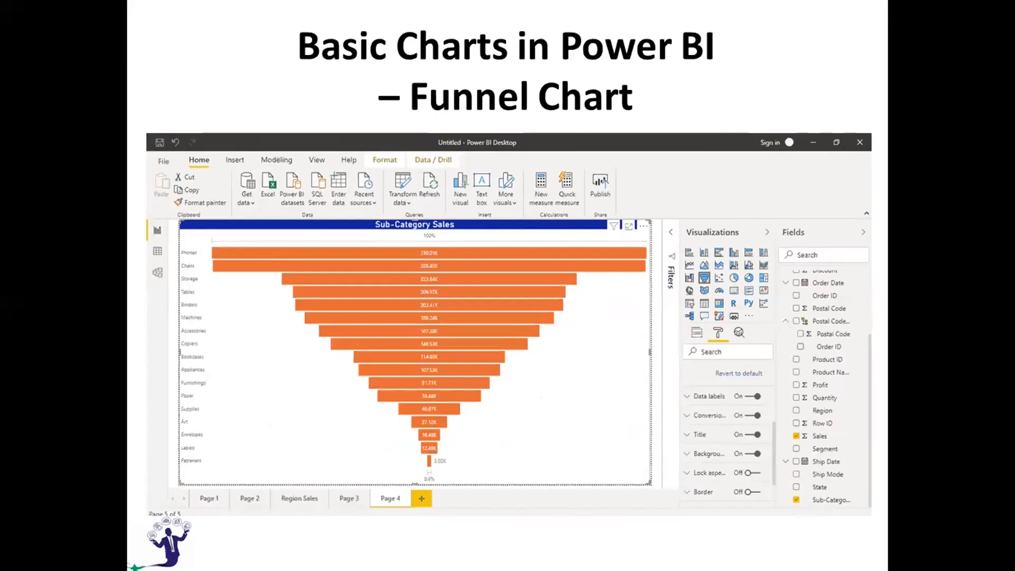
Return to Power BI and add a report page with a full-width funnel chart showing Sales as values and Sub-Category as group
key("alt+Tab")
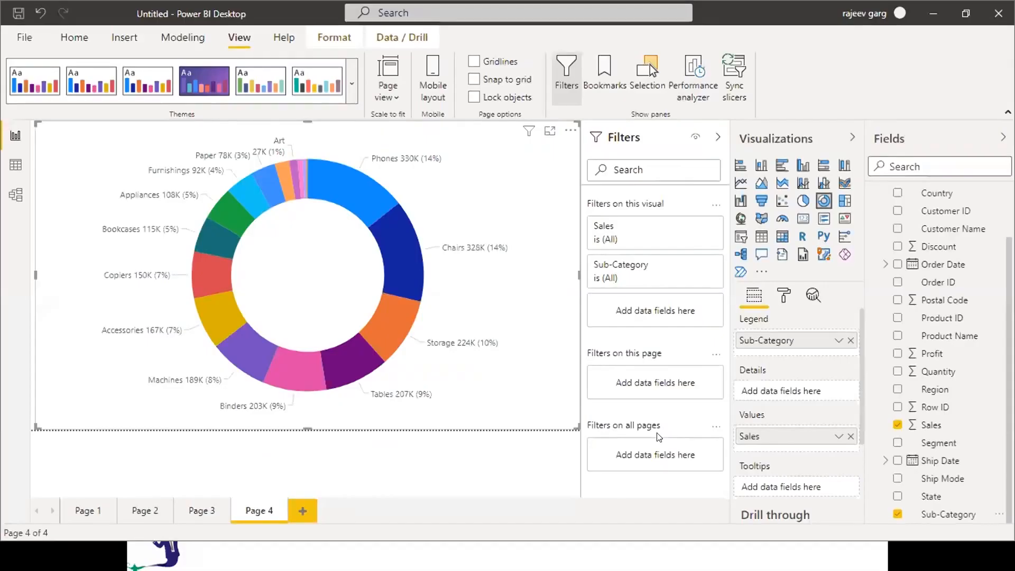
left_click(299, 513)
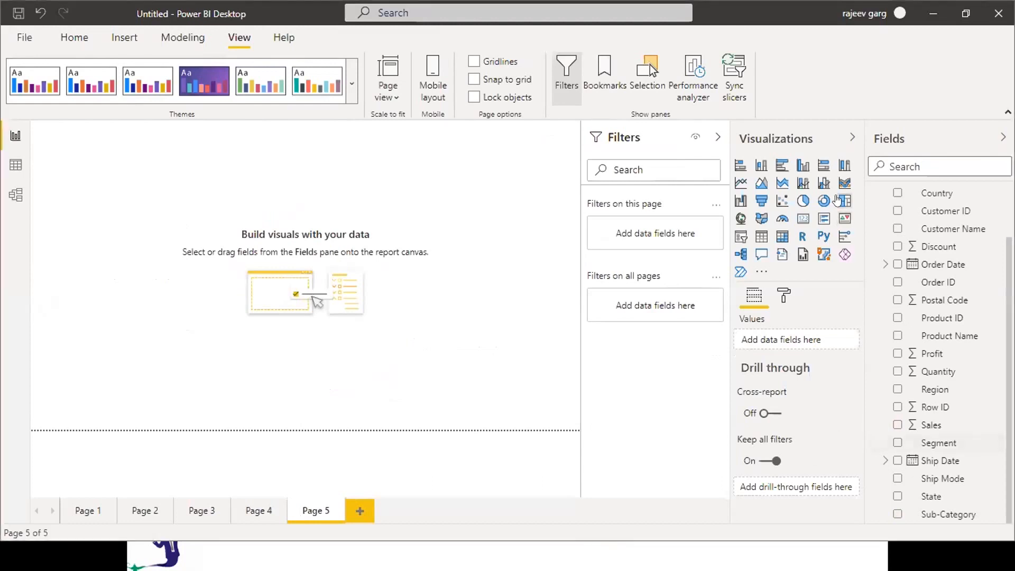
left_click(760, 201)
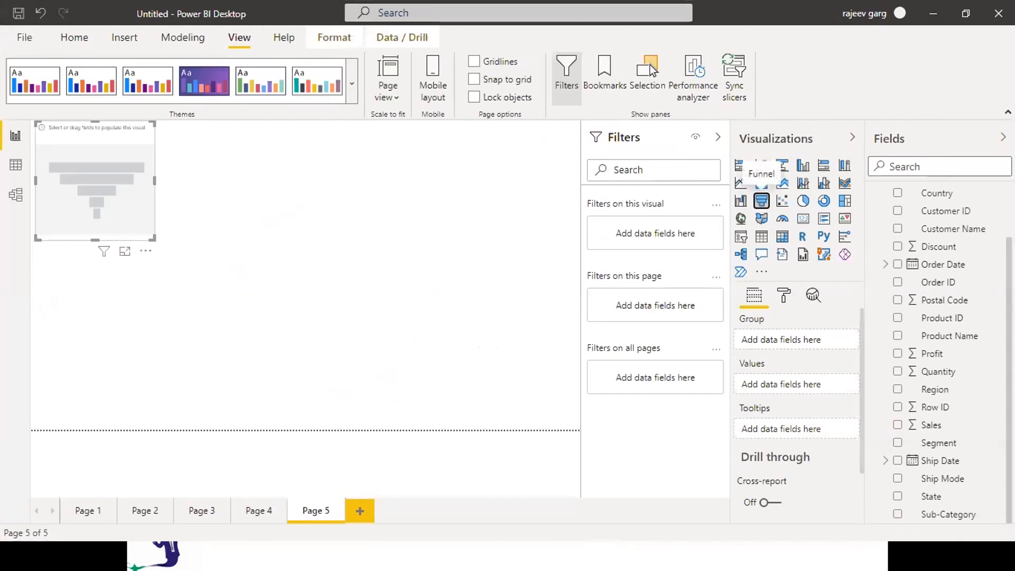
left_click_drag(154, 239, 511, 431)
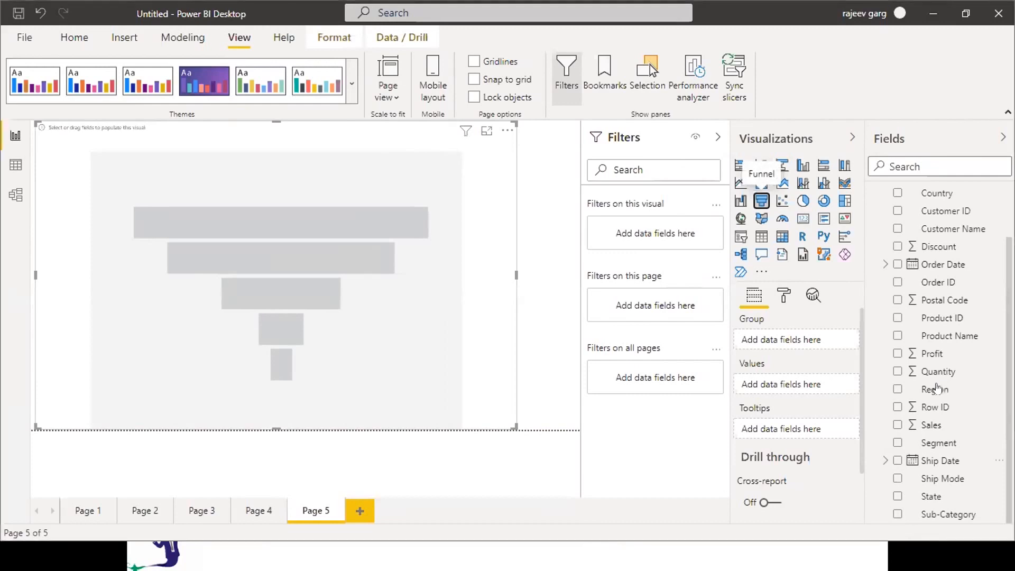
left_click_drag(919, 425, 794, 388)
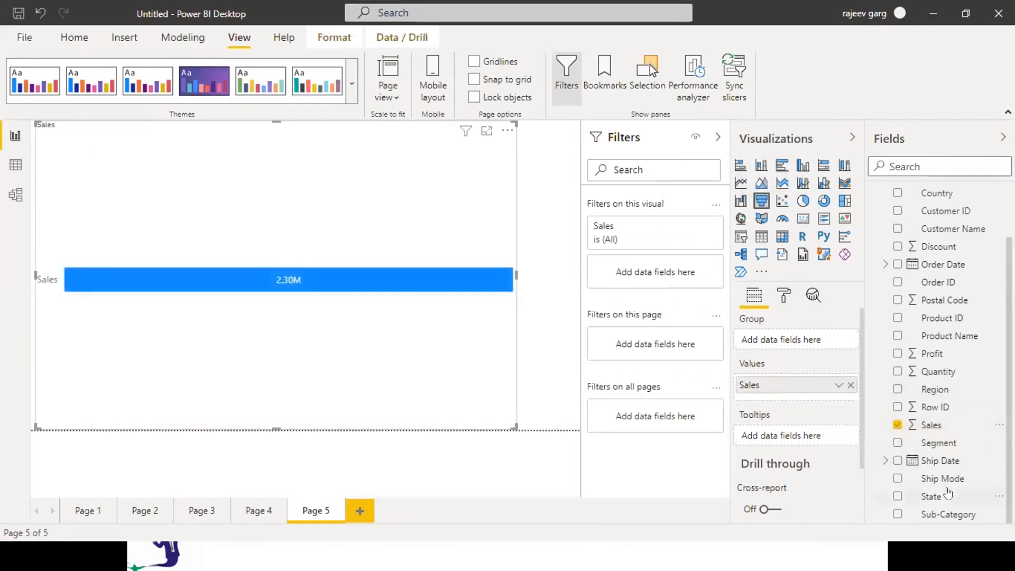
left_click_drag(949, 514, 801, 339)
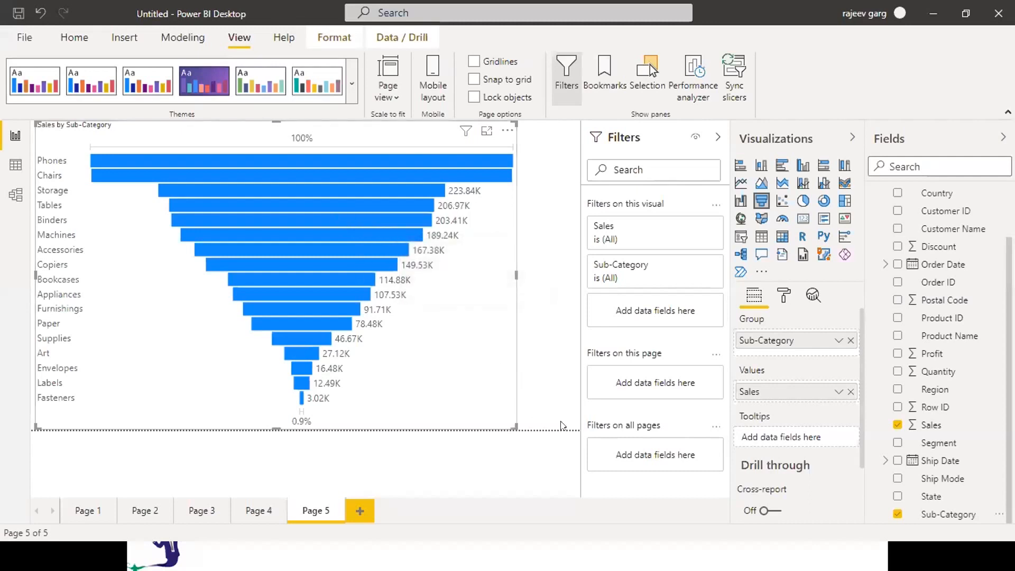
left_click_drag(513, 426, 580, 427)
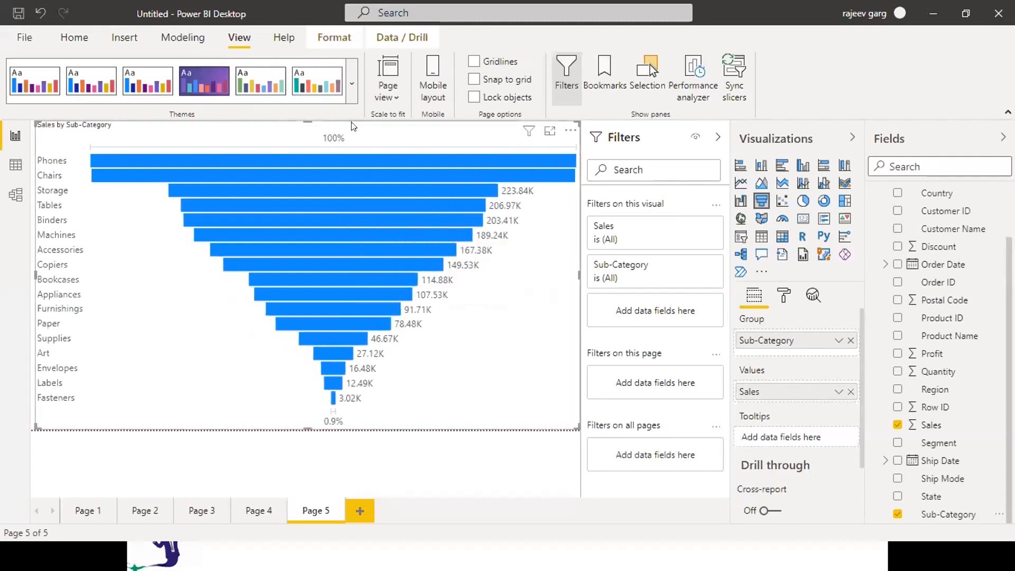
Examine the top bars of the funnel chart, highlight the Chairs bar and clear the highlight again
mouse_move(348, 160)
mouse_move(432, 159)
mouse_move(487, 162)
left_click(487, 173)
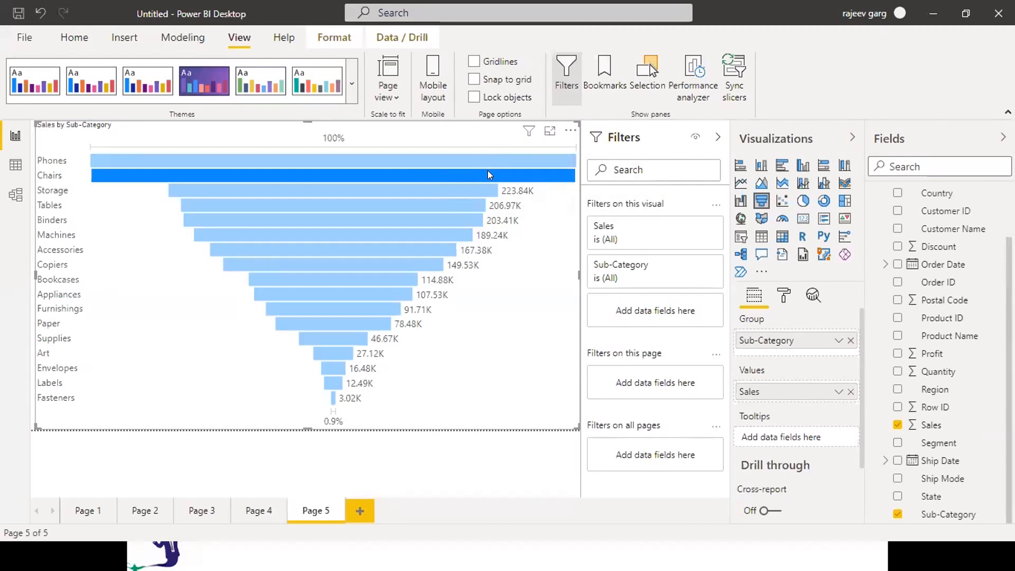
mouse_move(477, 185)
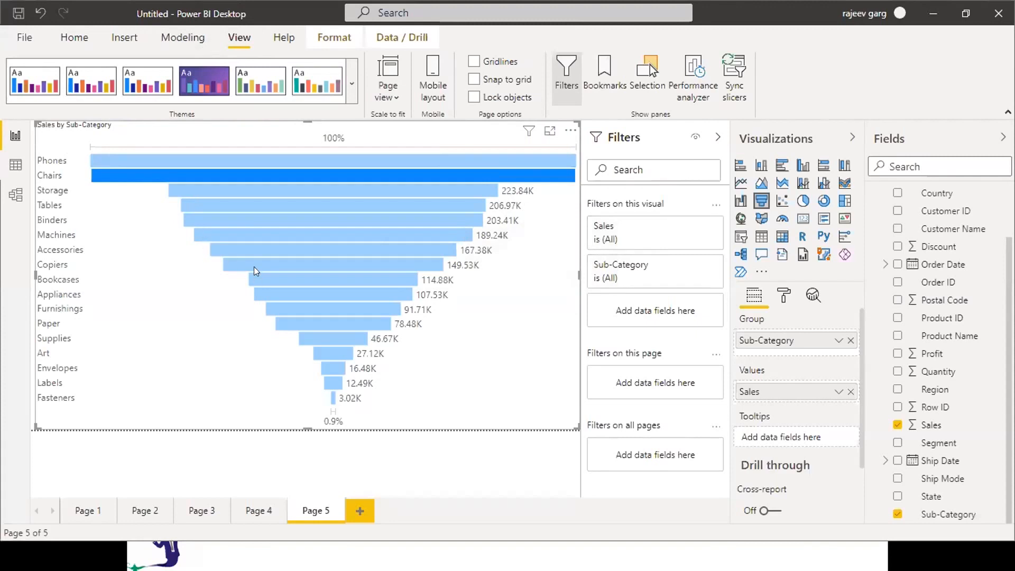
left_click(297, 299)
mouse_move(263, 268)
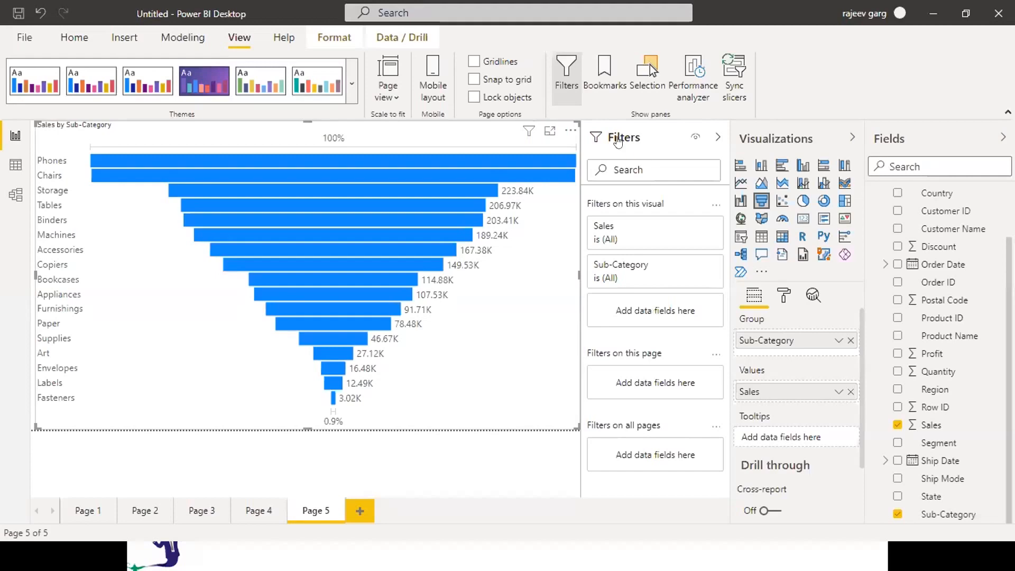
Turn off the funnel chart's category labels, set its default data color to gold and collapse the data color settings
key("alt+Tab")
left_click(785, 295)
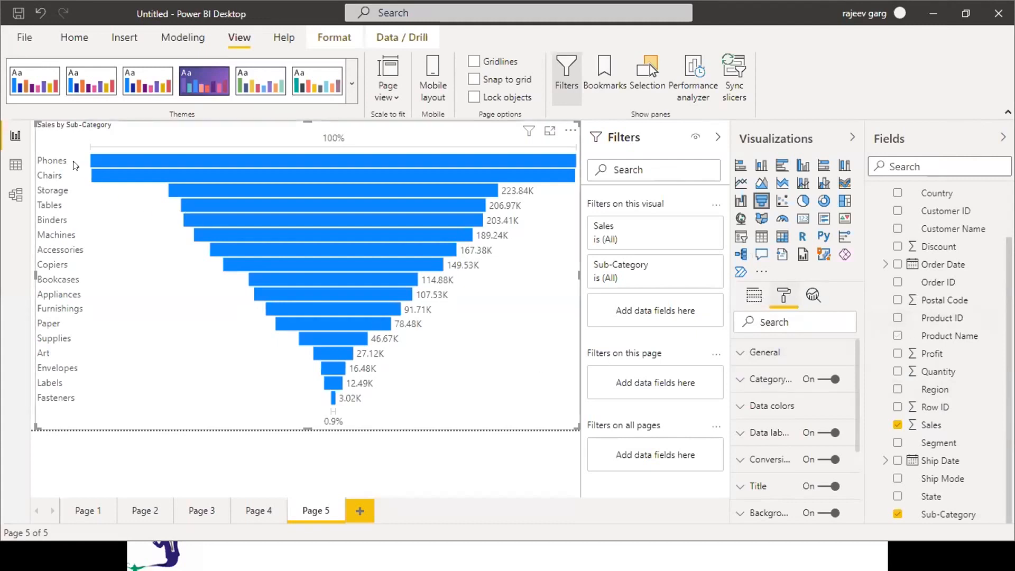
left_click(825, 380)
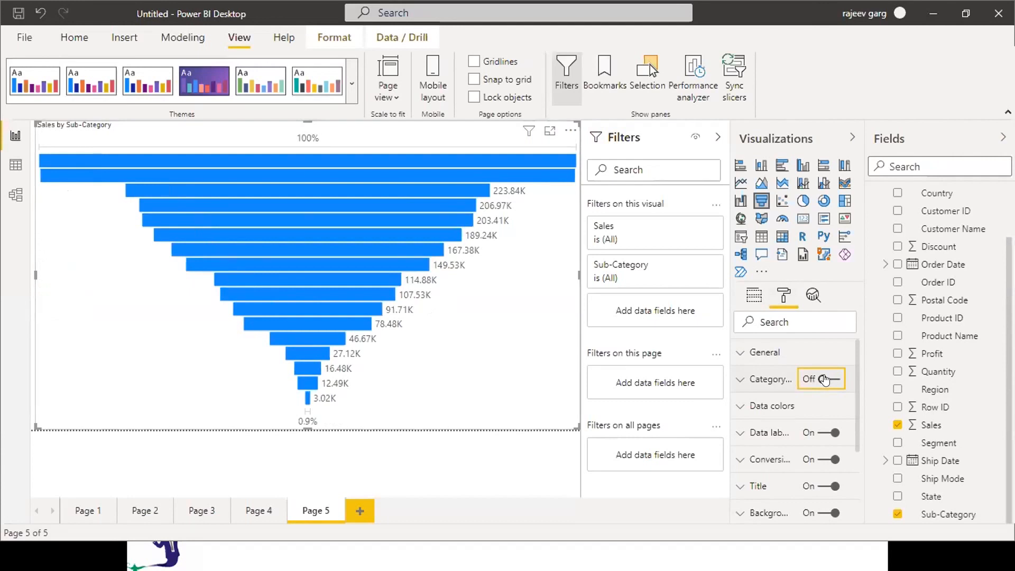
left_click(740, 406)
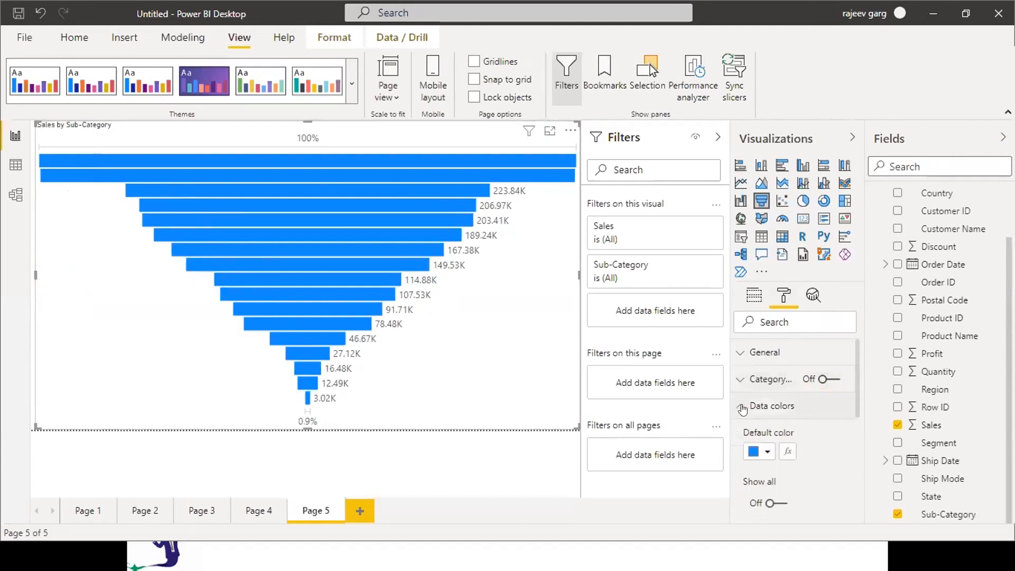
left_click(766, 452)
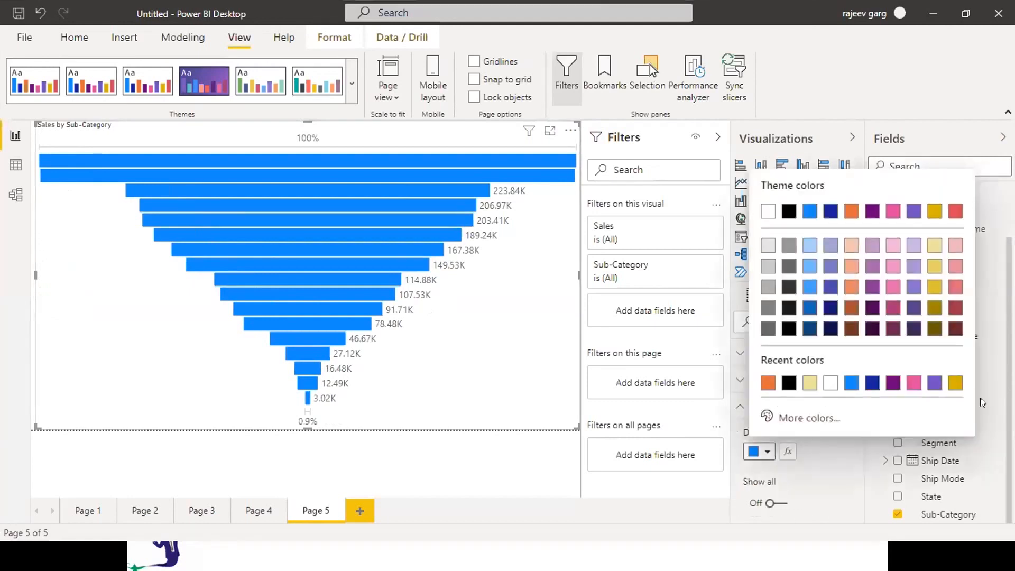
left_click(955, 383)
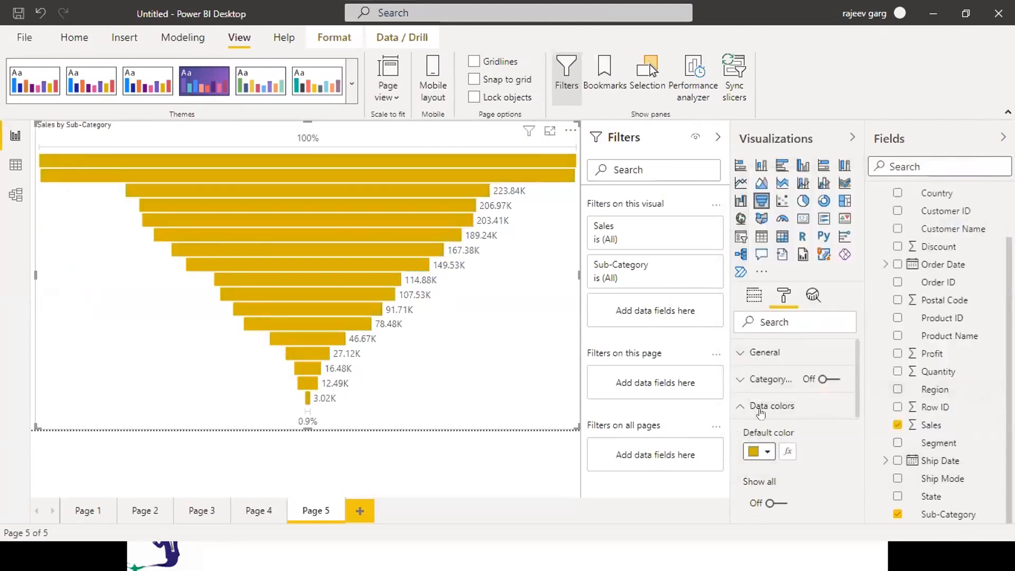
left_click(747, 405)
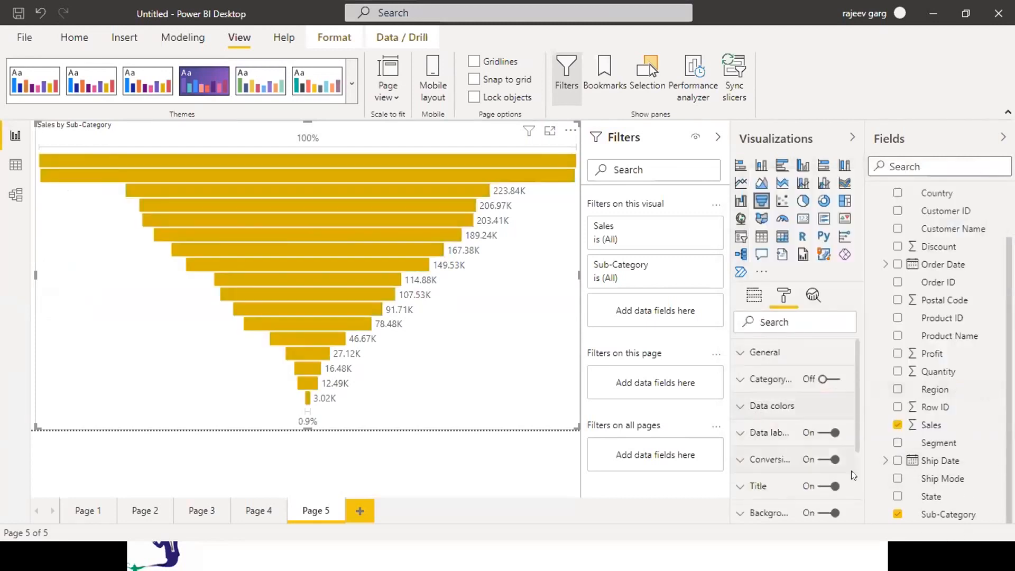
Toggle the funnel chart's data labels off and on, set their percentage decimal places to 0 and their position to Inside center
left_click(823, 434)
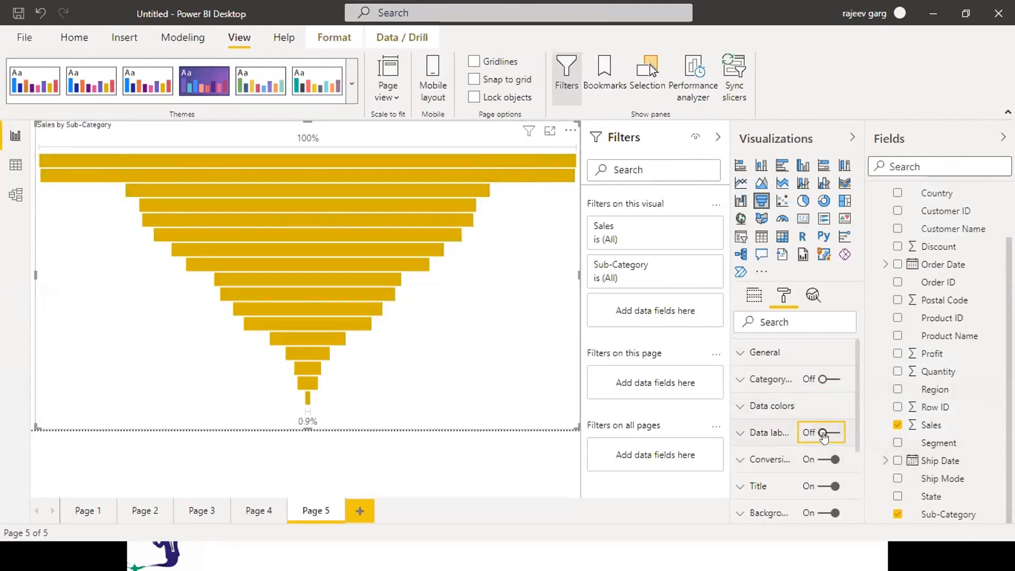
left_click(824, 434)
left_click(738, 443)
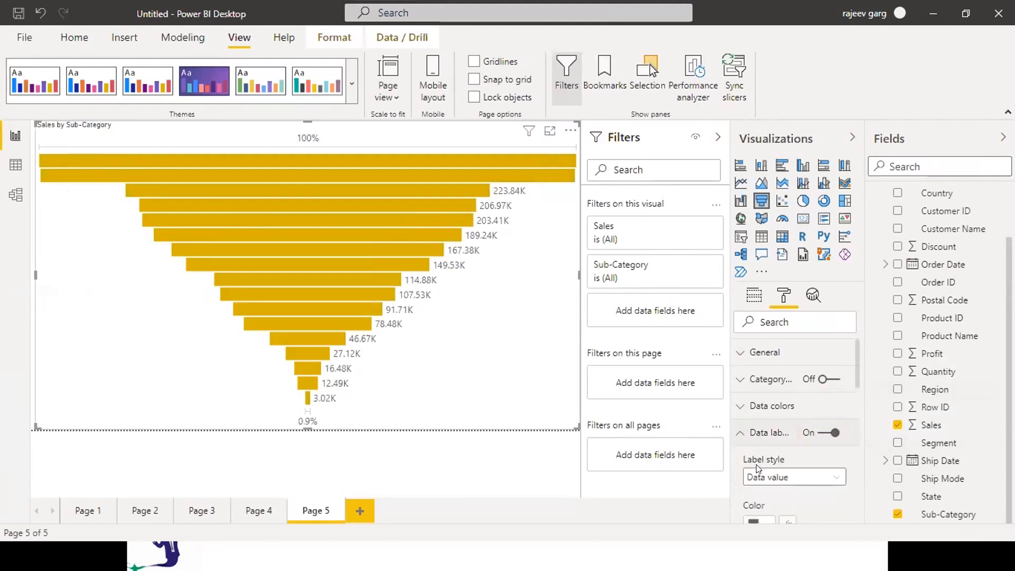
left_click_drag(856, 374, 861, 436)
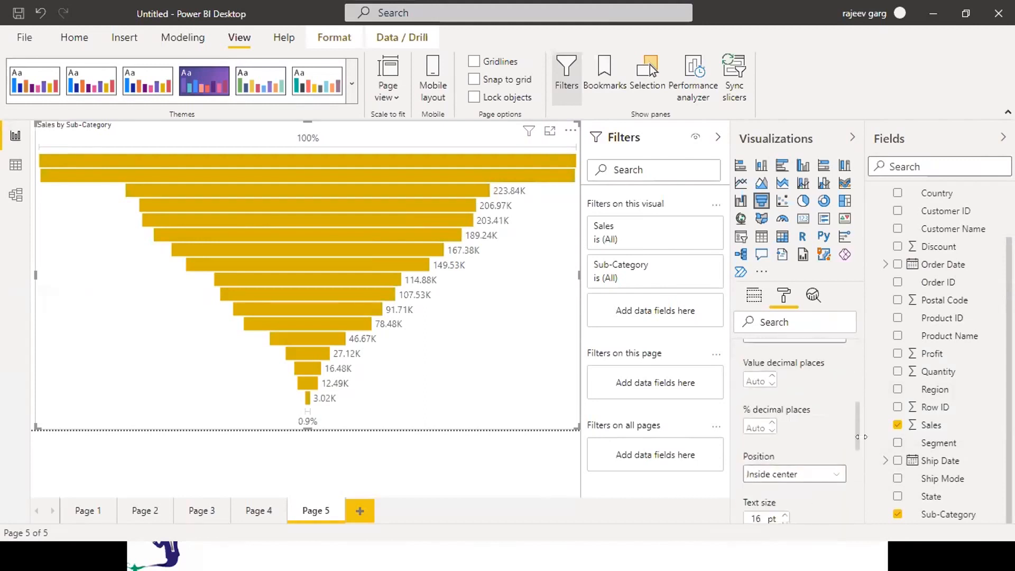
left_click(750, 424)
left_click(783, 476)
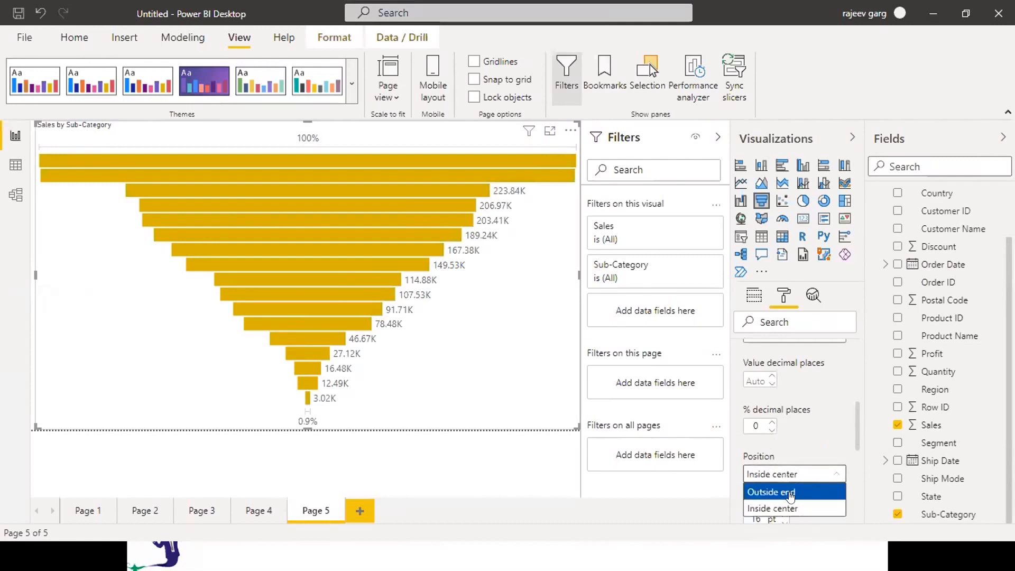
left_click(789, 493)
left_click(789, 479)
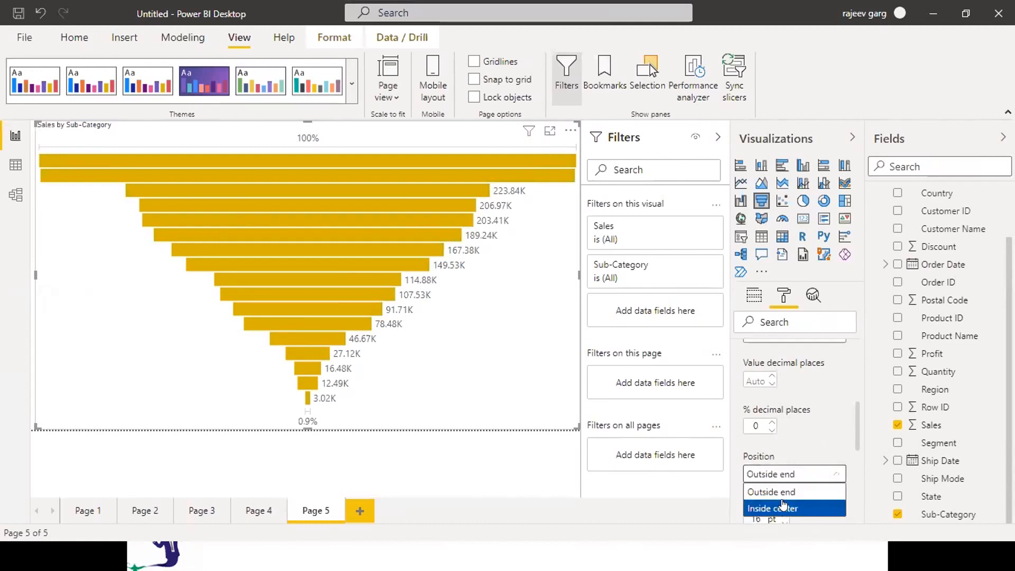
left_click(784, 507)
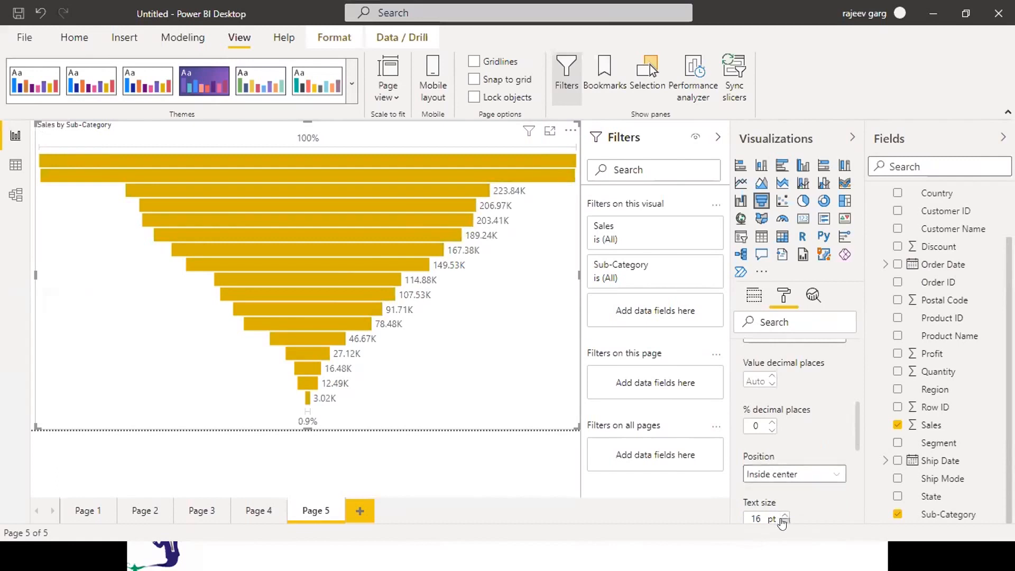
Set the funnel chart's data label text size to 14 pt and the label color to white, and collapse the label settings
left_click(784, 522)
left_click(785, 522)
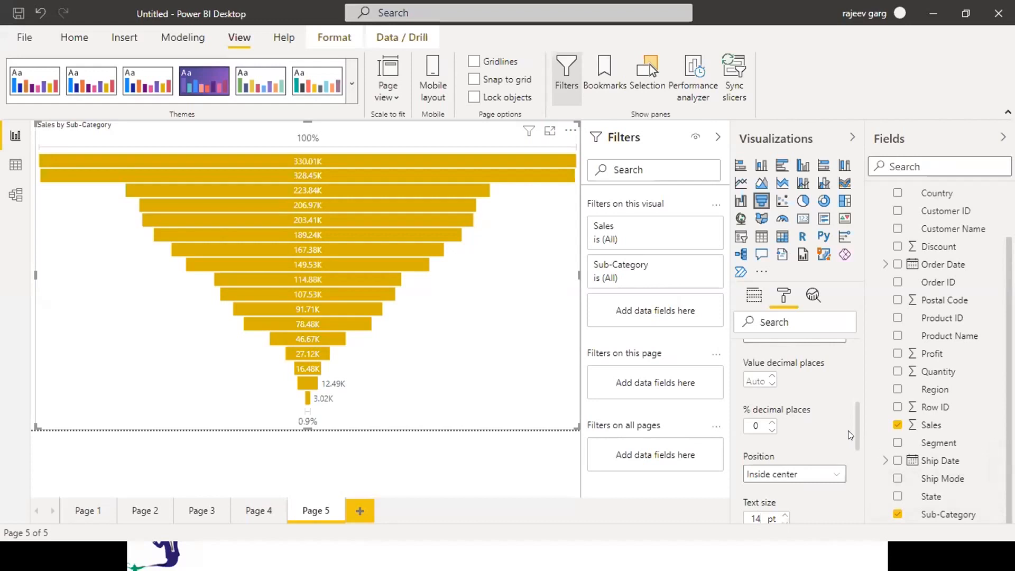
left_click_drag(855, 436, 849, 392)
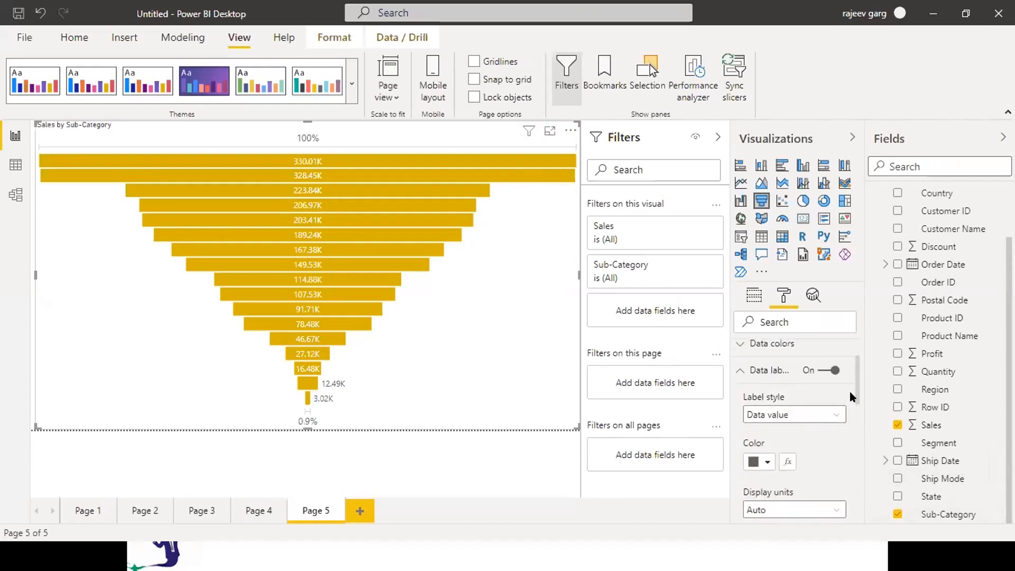
left_click(768, 460)
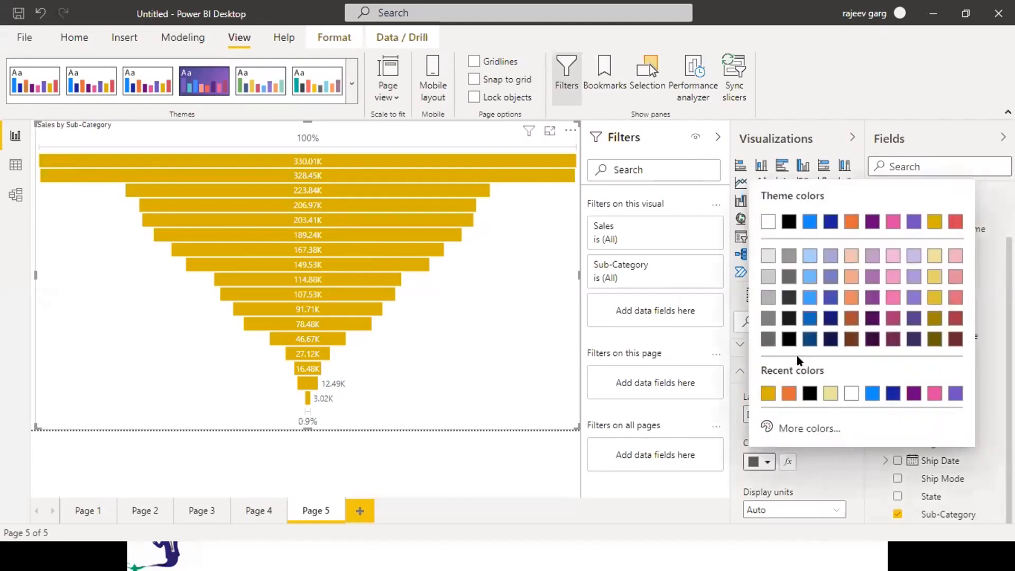
left_click(767, 223)
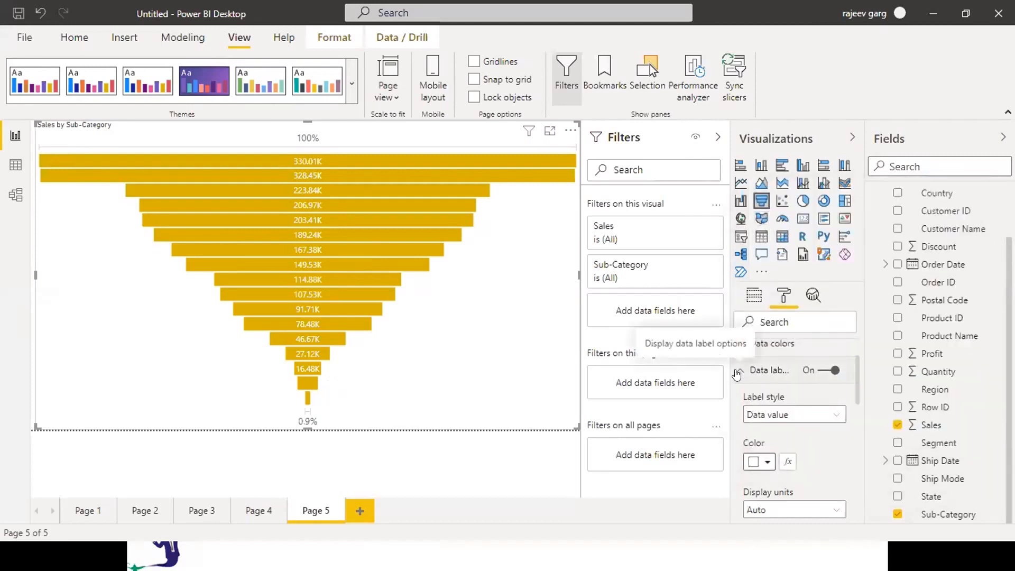
left_click(738, 371)
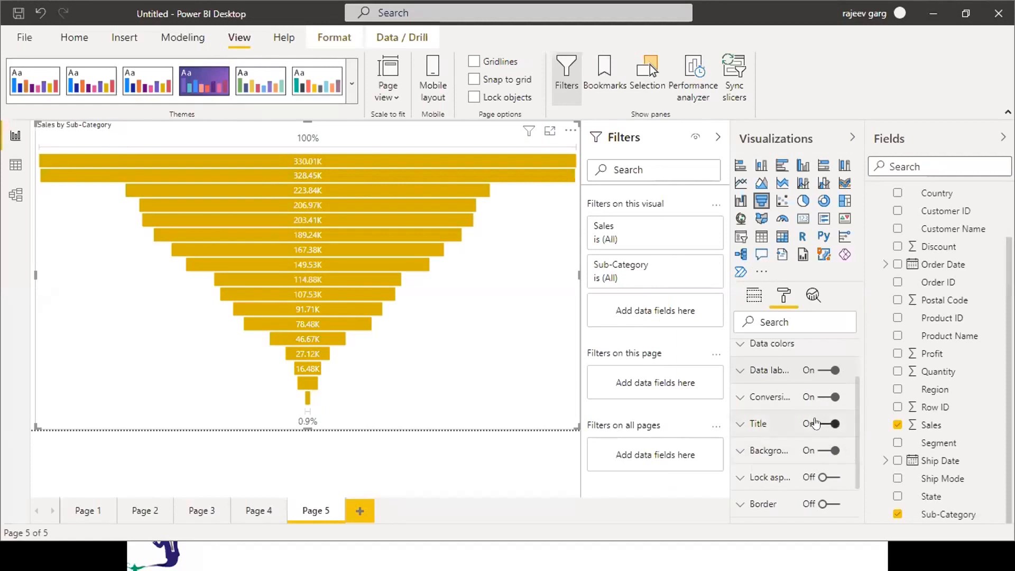
Turn off the funnel chart's title and set its background color to black
left_click(831, 423)
left_click(758, 449)
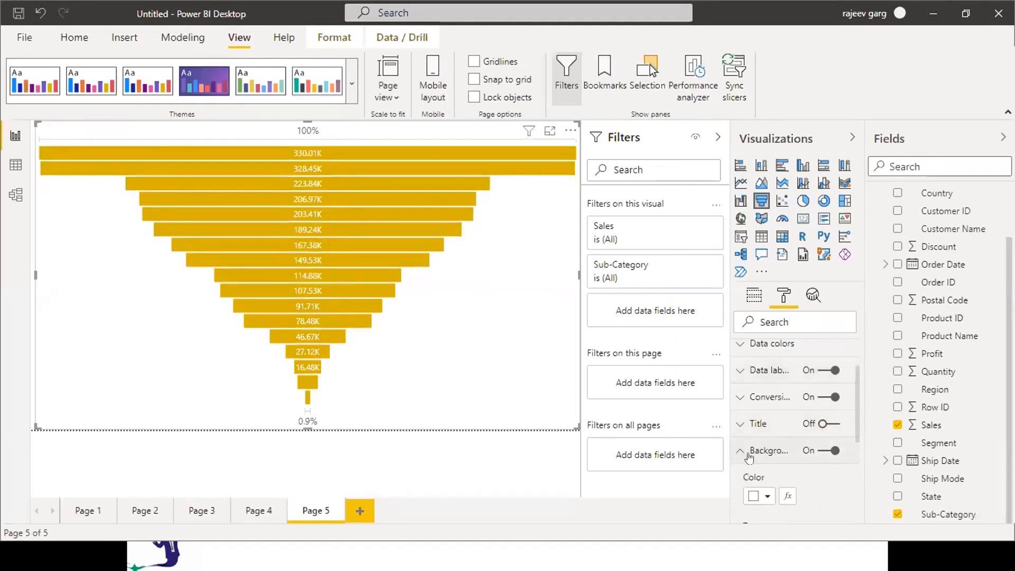
left_click(766, 495)
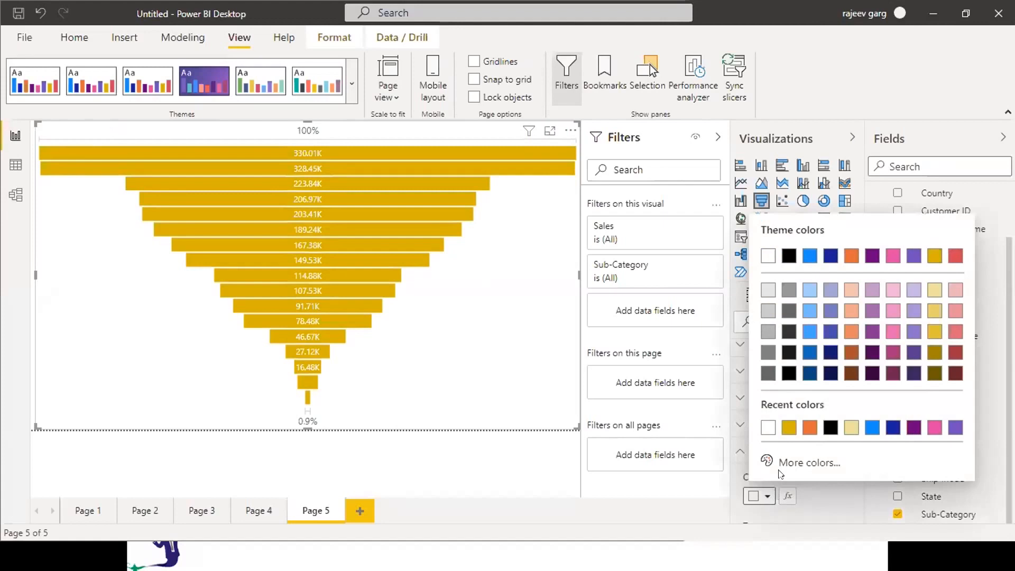
left_click(830, 427)
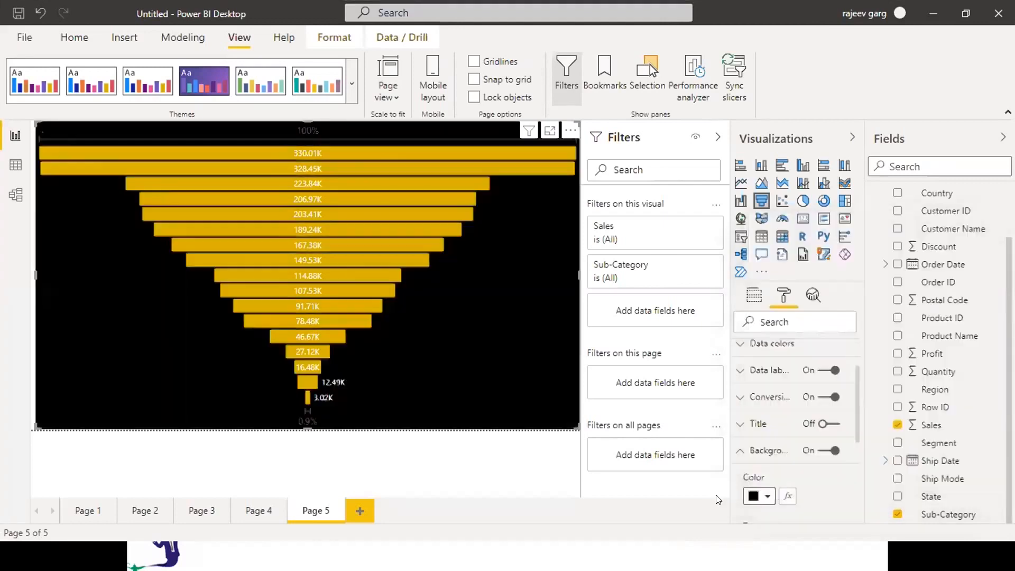
left_click(739, 451)
Turn on the border and the shadow of the funnel chart
left_click(834, 505)
scroll(855, 458, "down", 1)
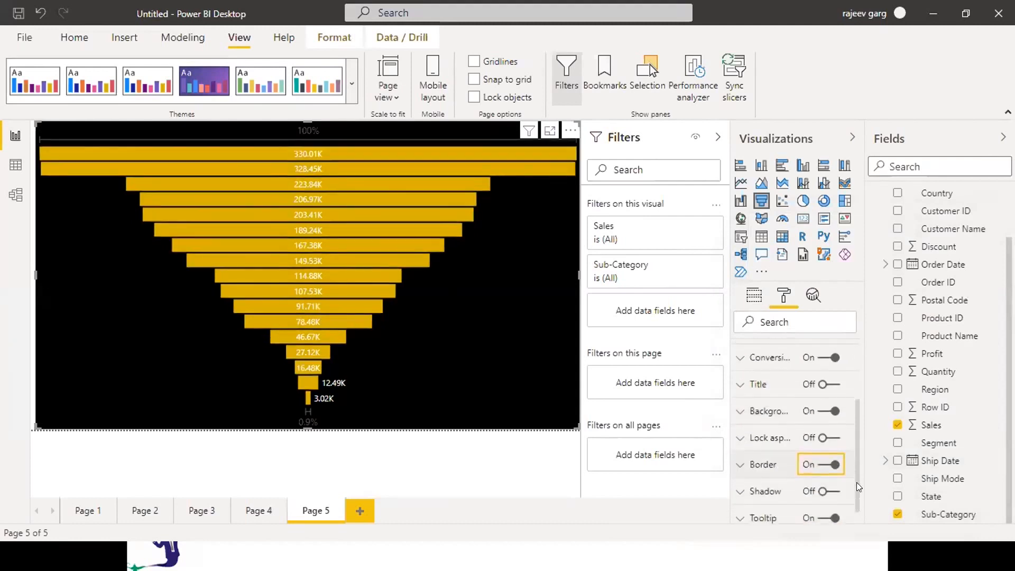
left_click(826, 491)
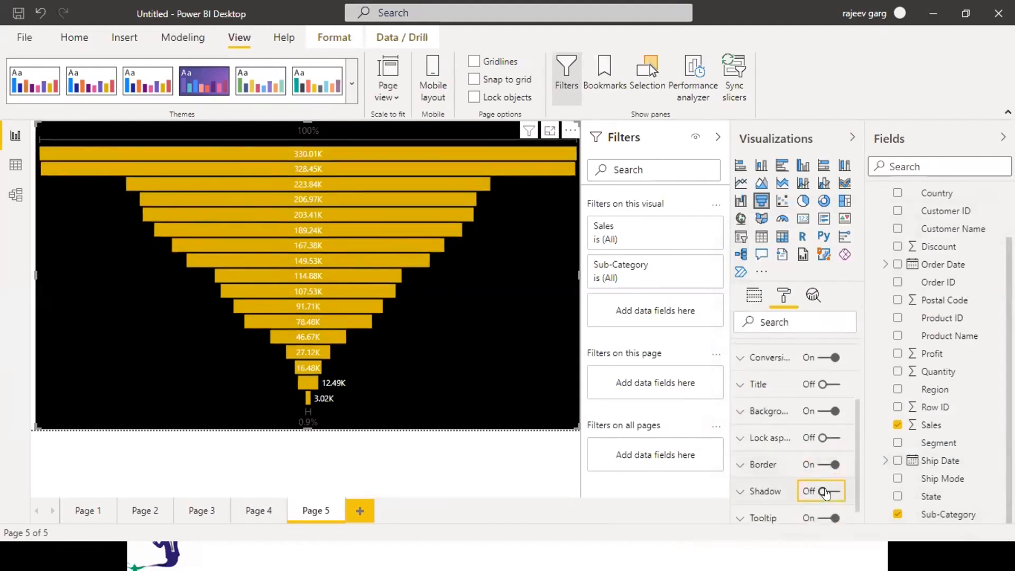
Set the funnel chart's border color to gold and its radius to 30 px, and collapse the border settings
left_click(756, 464)
left_click(767, 511)
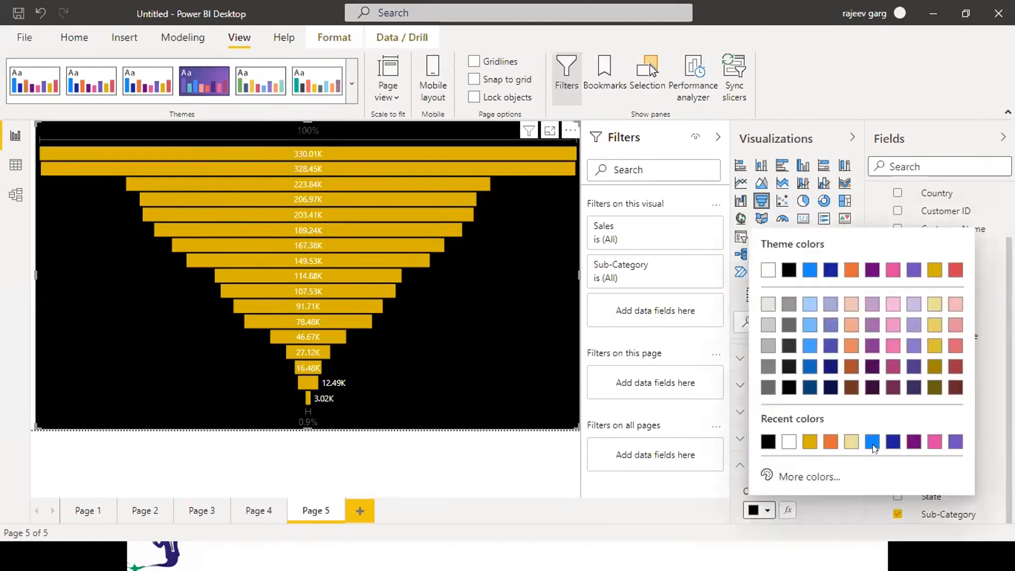
left_click(809, 441)
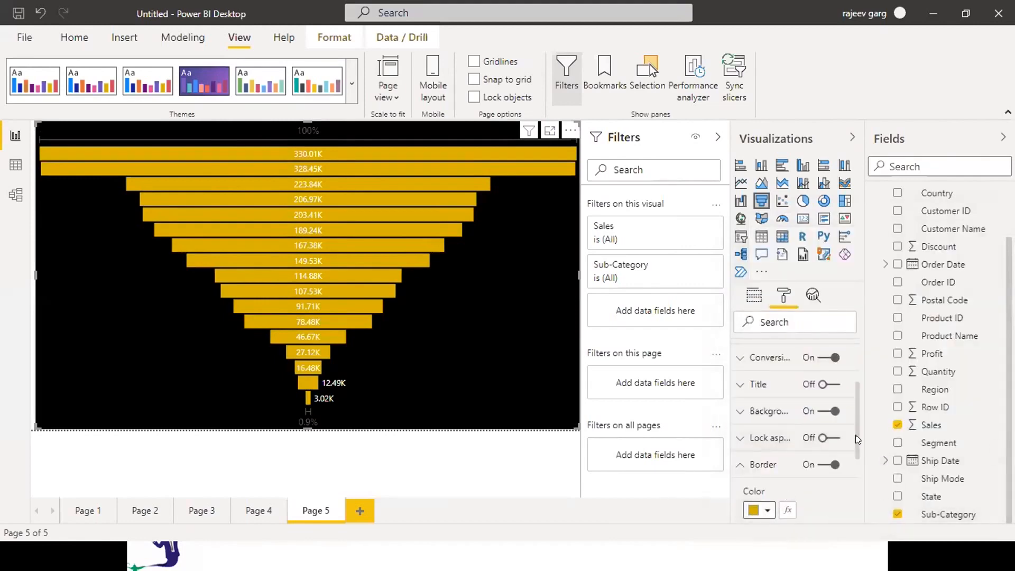
scroll(856, 434, "down", 2)
left_click_drag(787, 450, 843, 450)
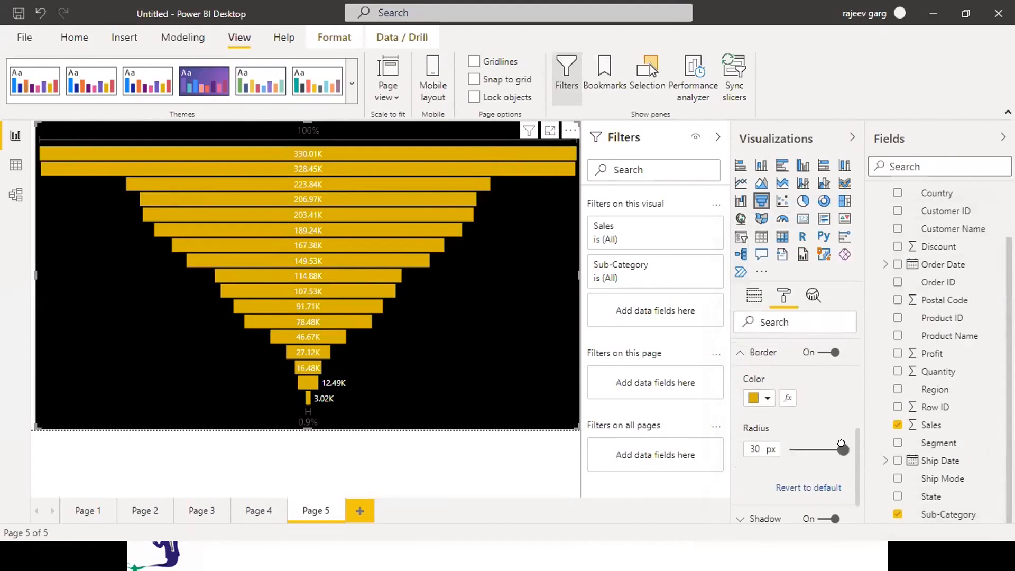
left_click(737, 353)
left_click(737, 355)
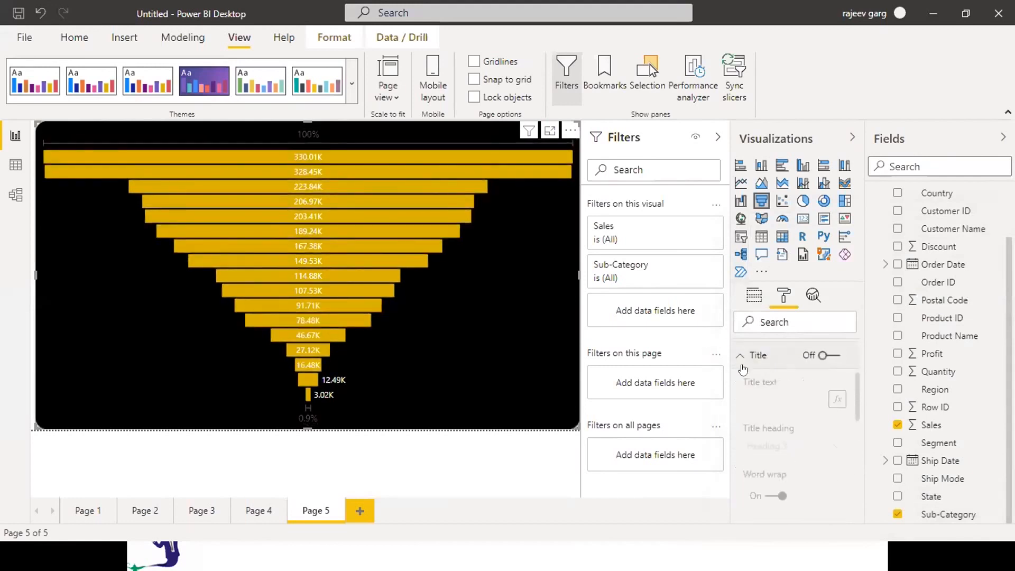
left_click(742, 372)
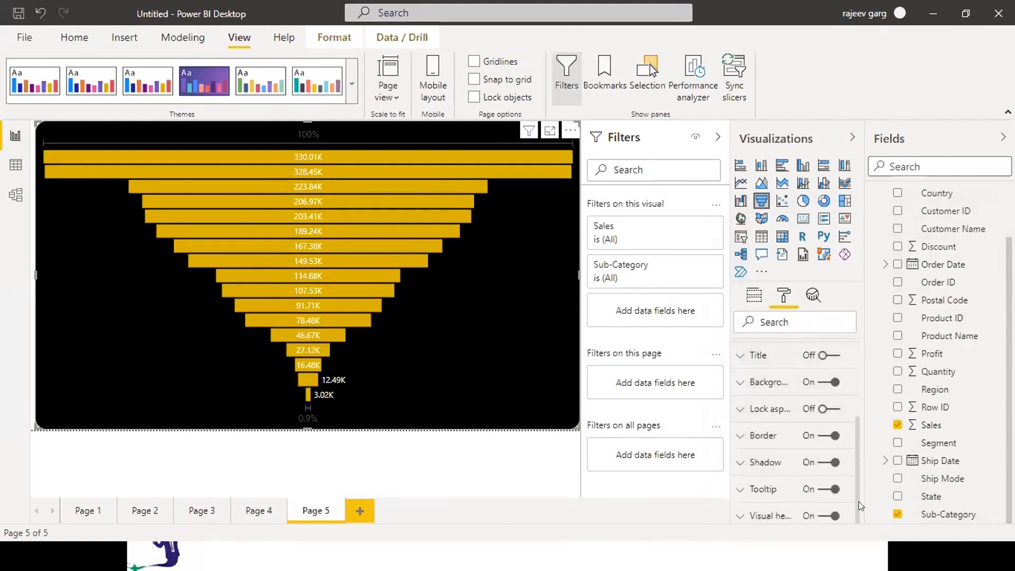
Examine the funnel chart's general position, size and alt text settings and its conversion rate label settings
left_click_drag(858, 501, 859, 409)
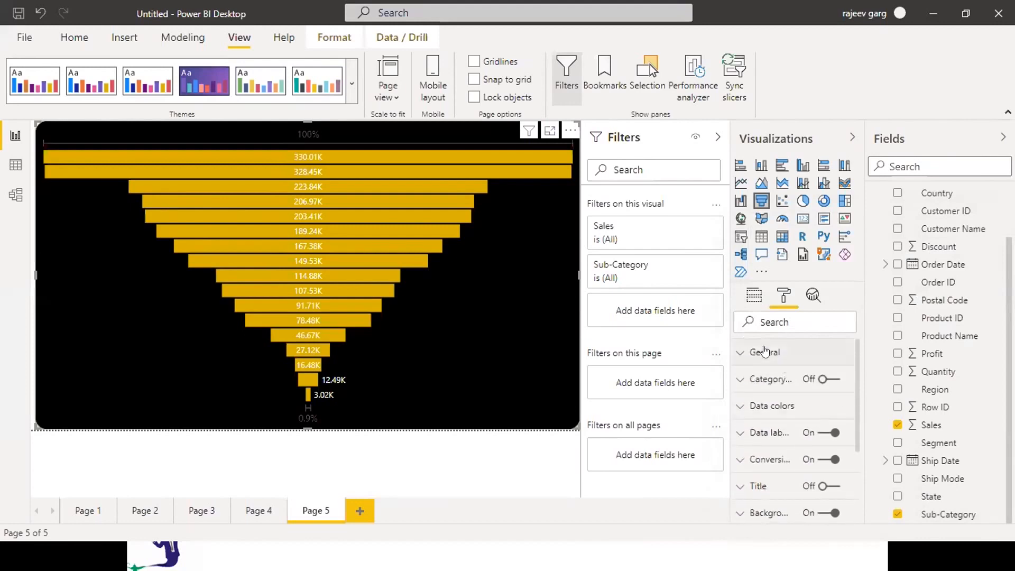
left_click(742, 351)
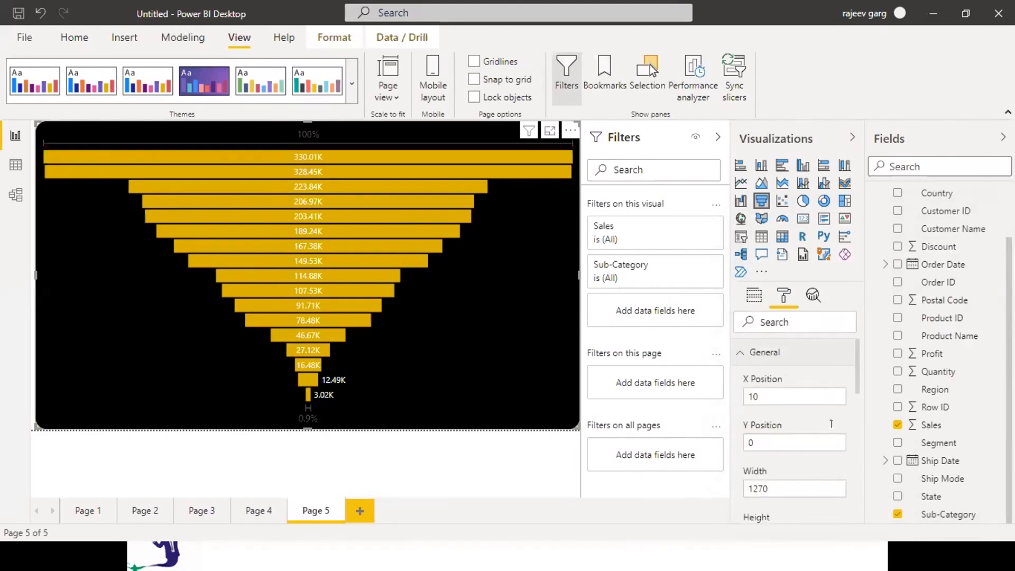
left_click_drag(857, 385, 860, 412)
scroll(859, 410, "down", 5)
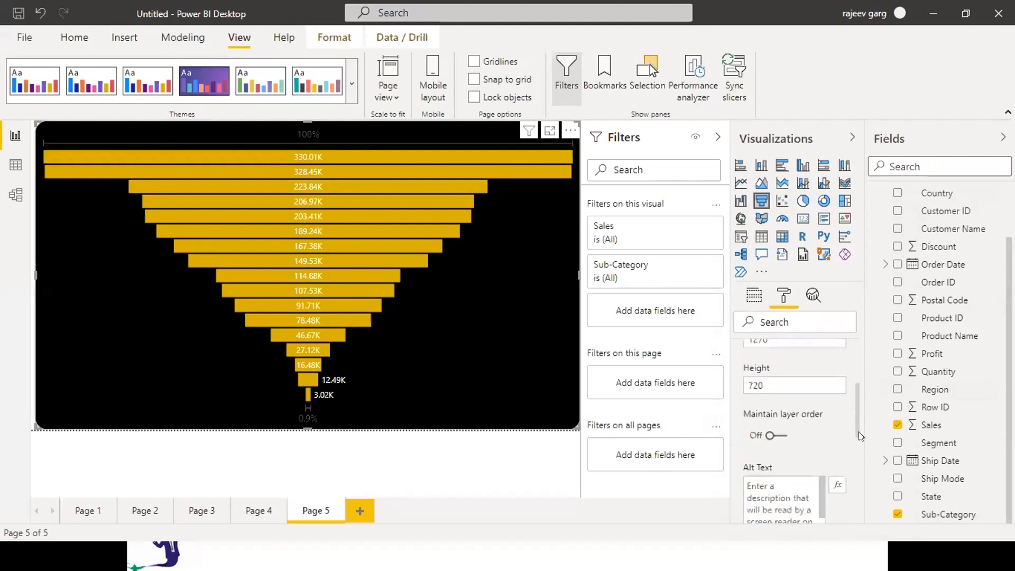
scroll(742, 354, "up", 5)
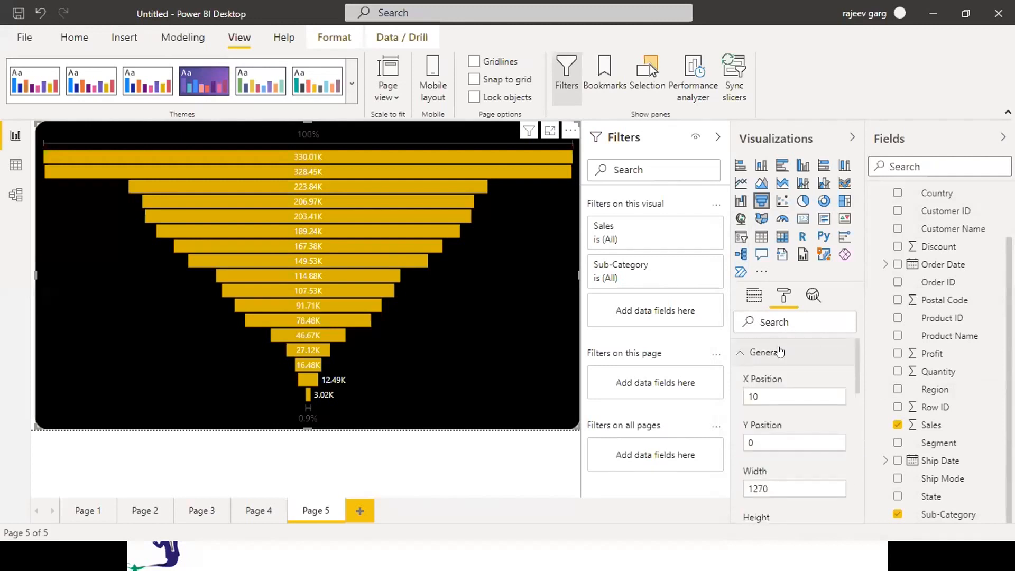
left_click(741, 353)
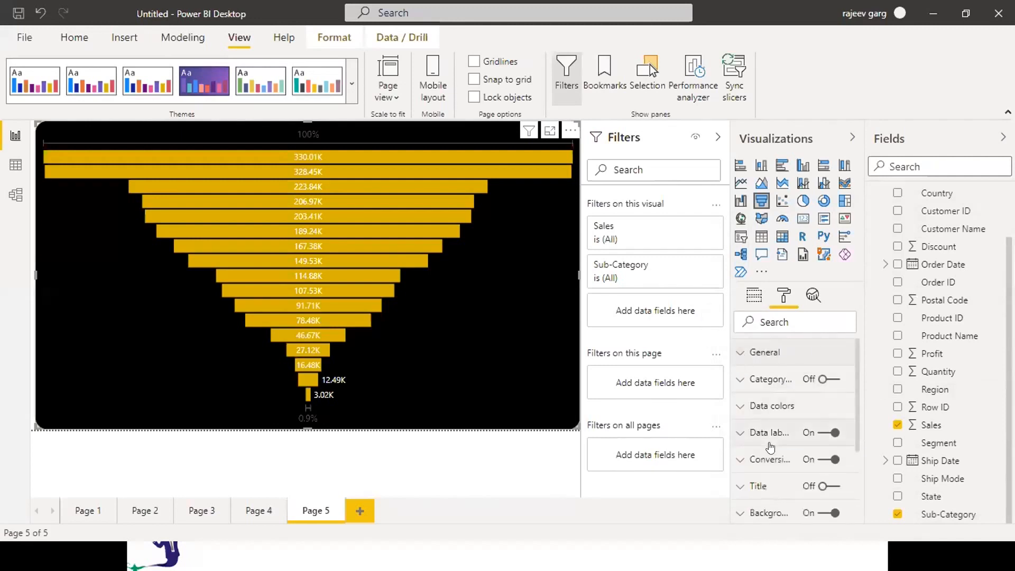
left_click(742, 460)
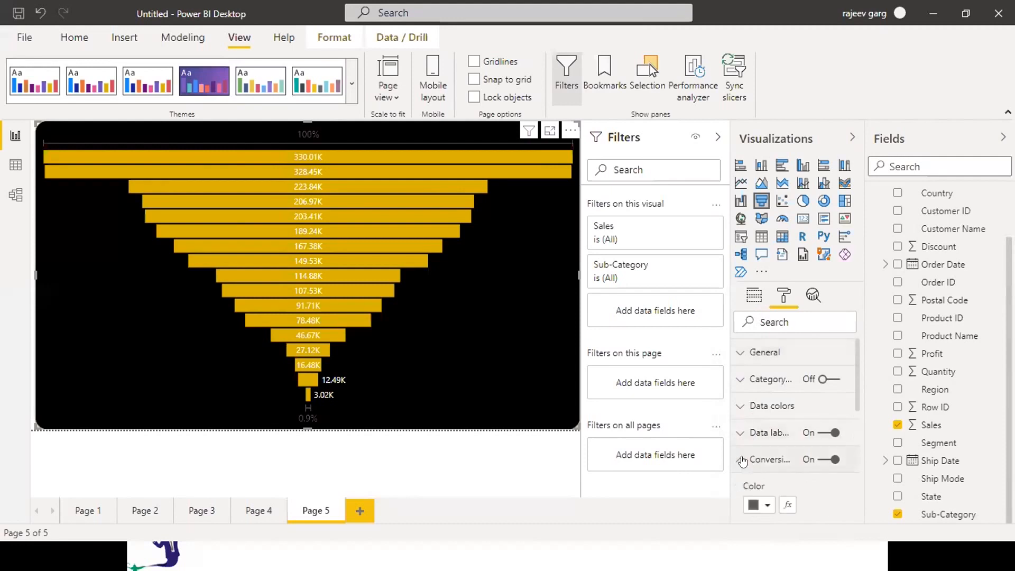
left_click(742, 459)
Compare the funnel chart with and without the conversion rate labels and leave them turned off
left_click(818, 460)
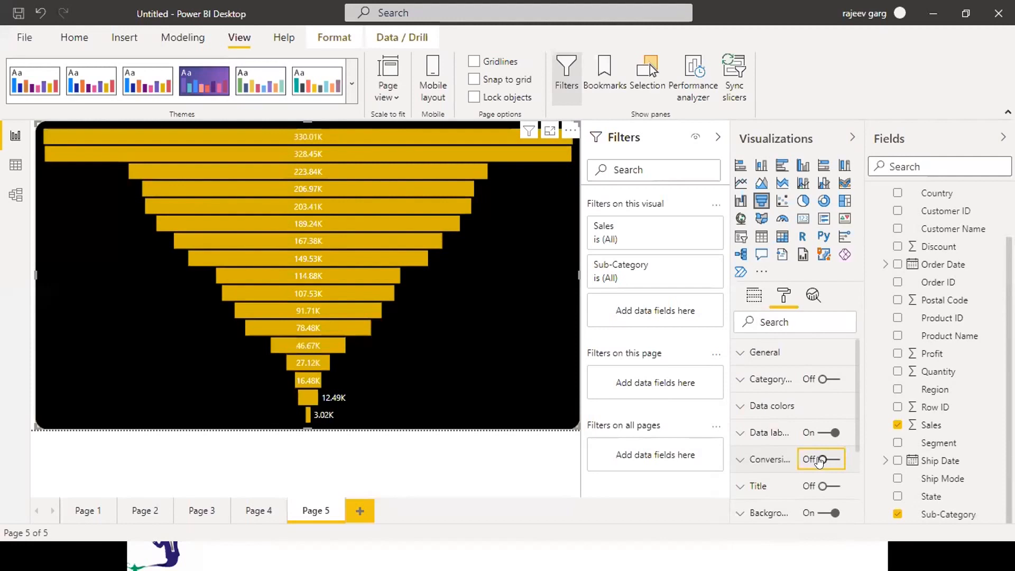
left_click(817, 460)
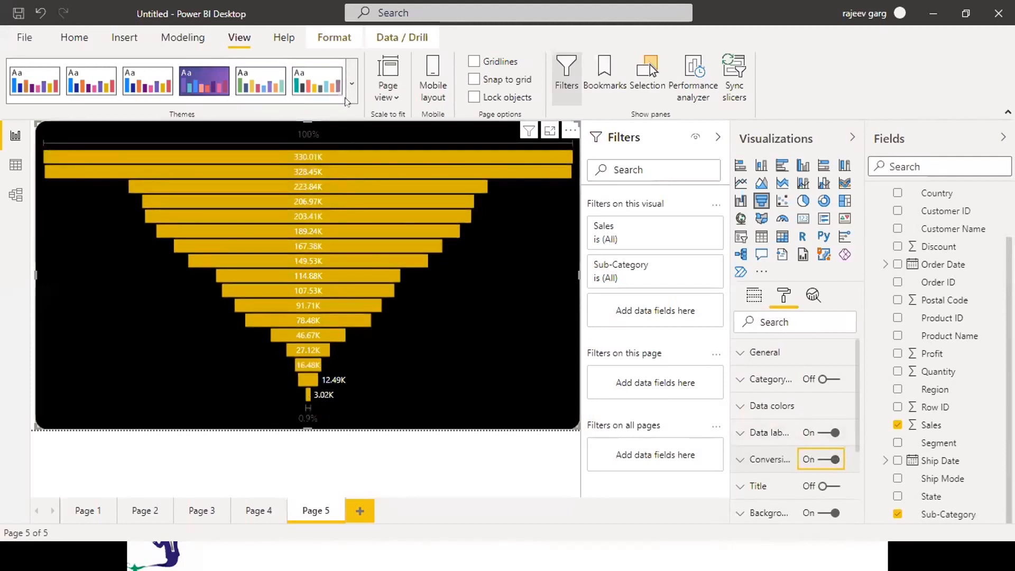
left_click(828, 458)
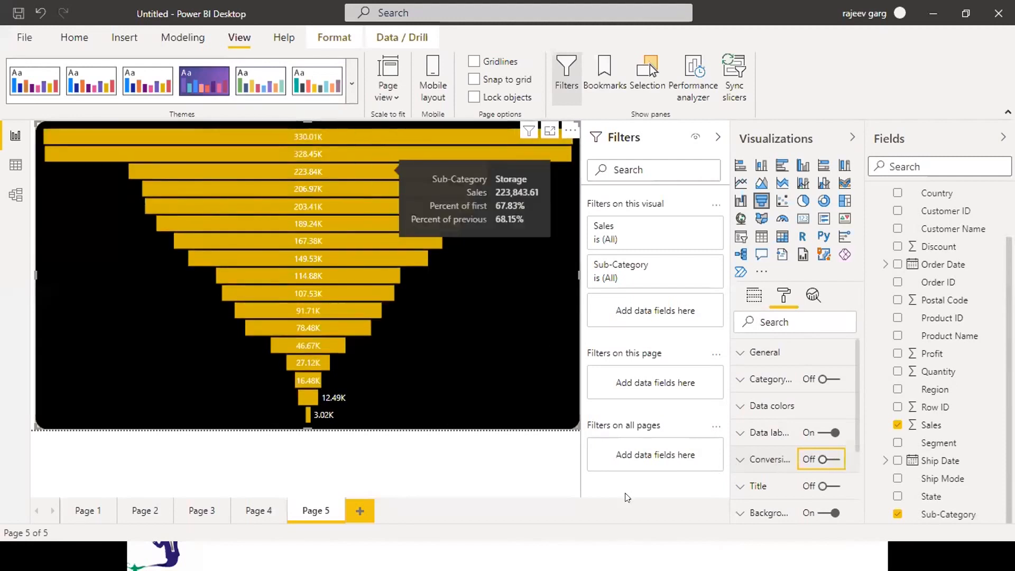
Shrink the funnel chart slightly and move it toward the middle of the page, leaving a margin on every side
left_click_drag(569, 426, 516, 375)
left_click_drag(480, 305, 492, 324)
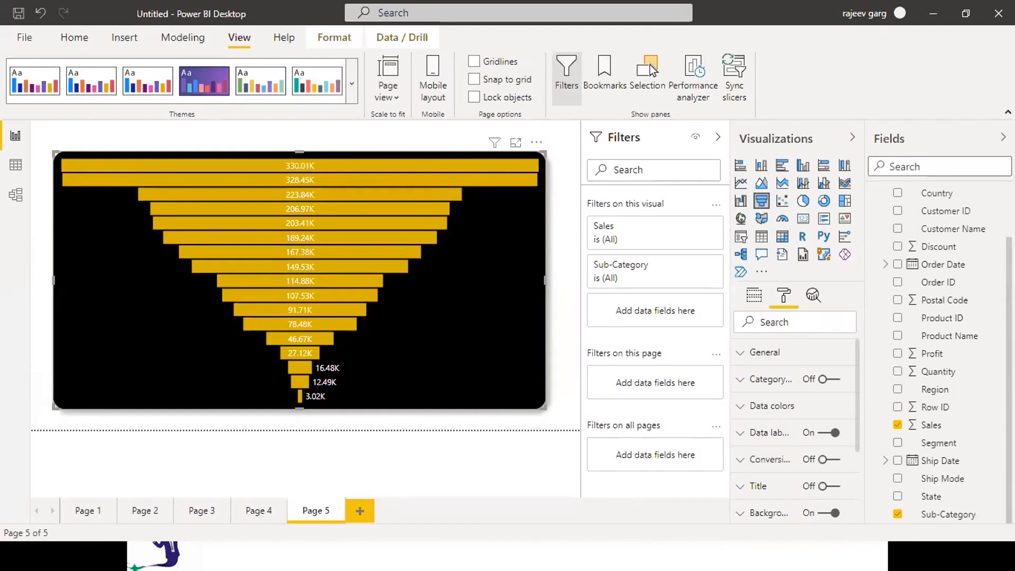
key("alt+Tab")
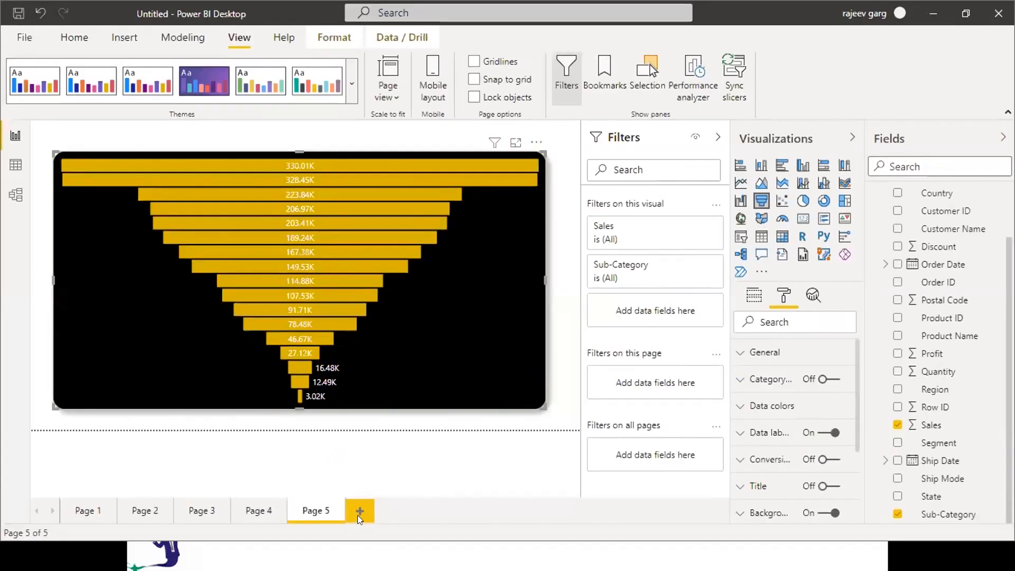
Add a new report page with an empty ribbon chart and enlarge the chart to fill most of the page
left_click(357, 515)
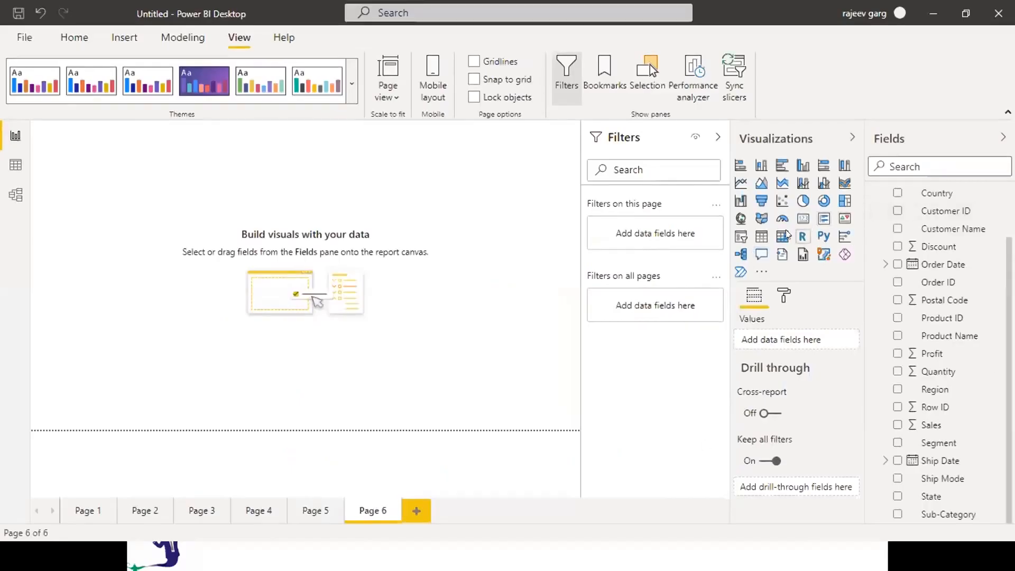
left_click(838, 185)
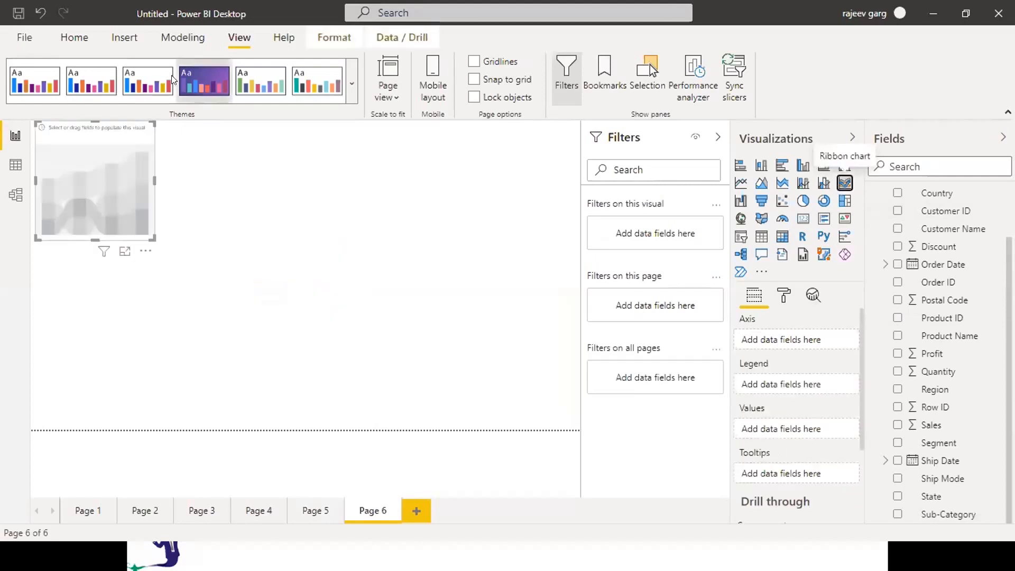
left_click_drag(154, 239, 450, 429)
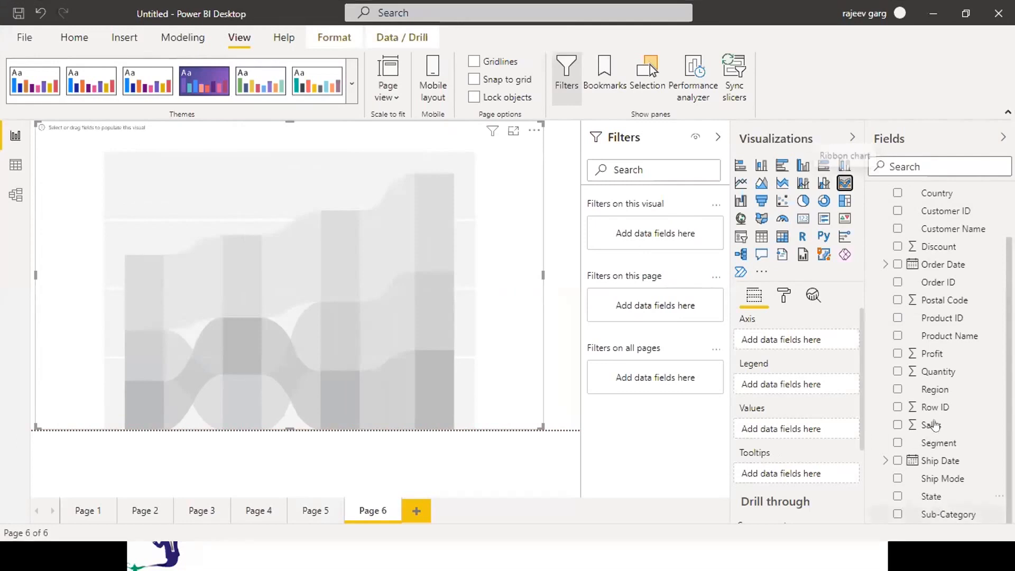
Fill the empty ribbon chart with Sales as values, Order Date on the axis and Region as the legend
left_click(897, 424)
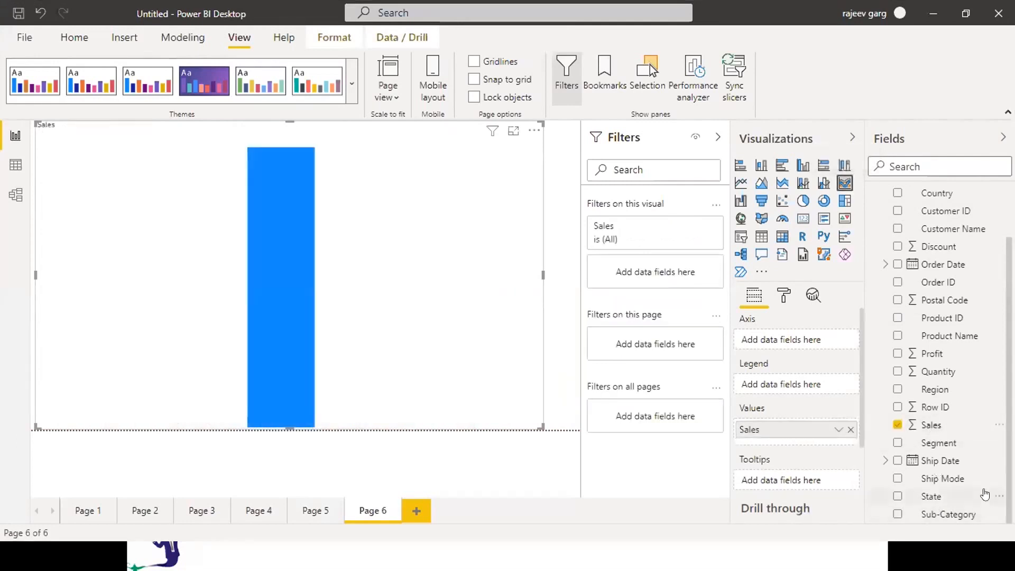
left_click(896, 264)
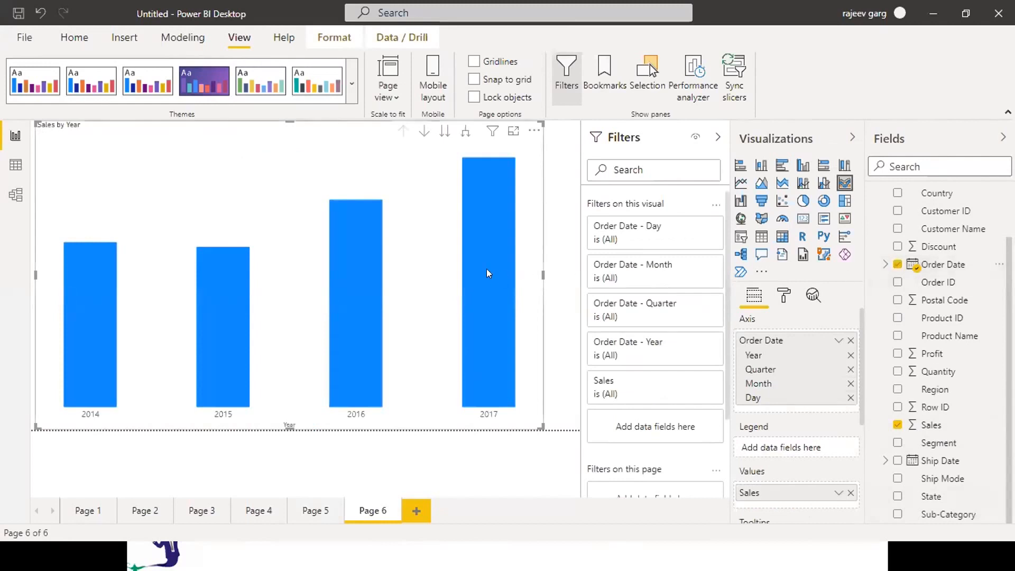
mouse_move(486, 269)
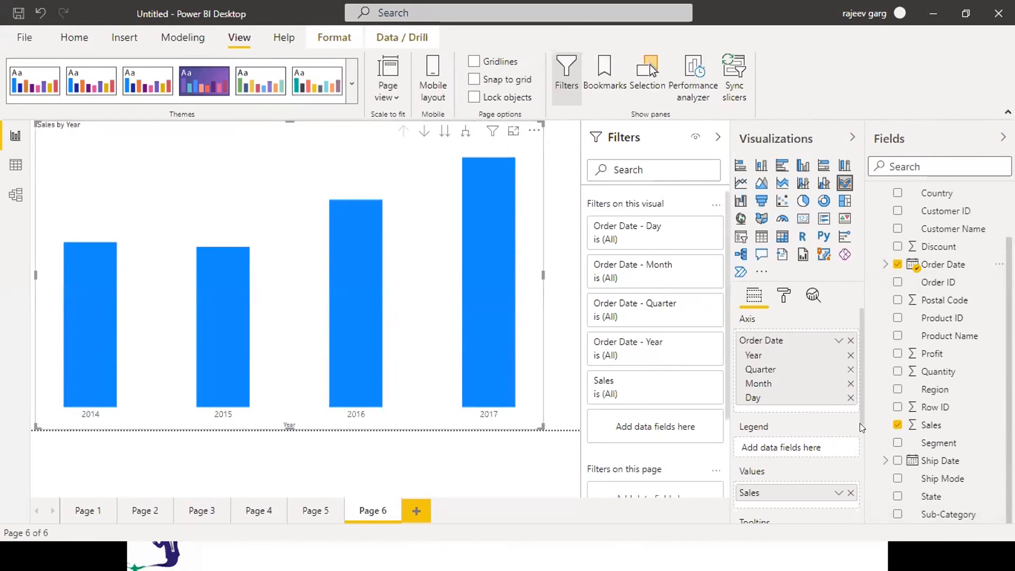
left_click_drag(860, 411, 859, 432)
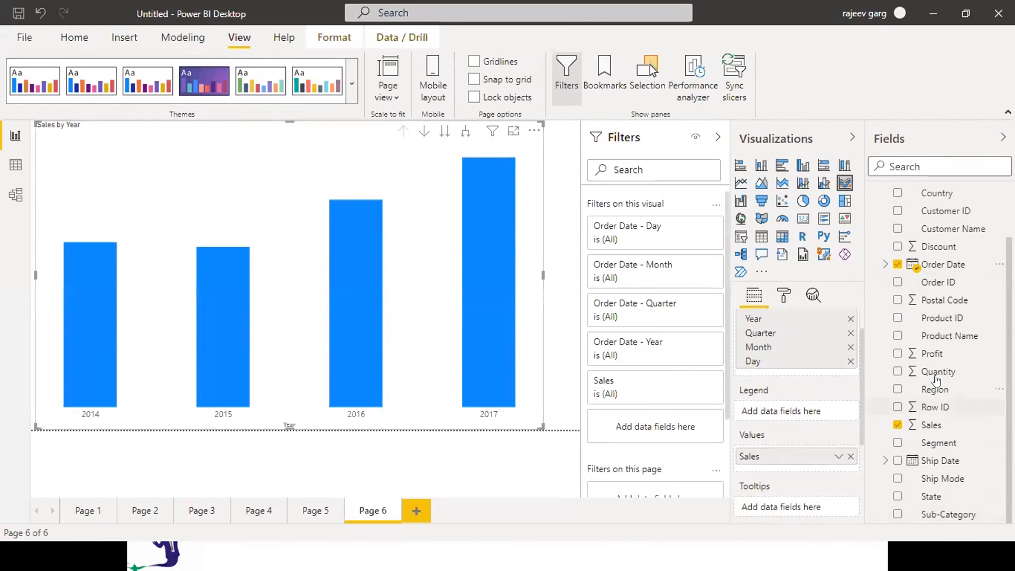
left_click_drag(936, 392, 790, 415)
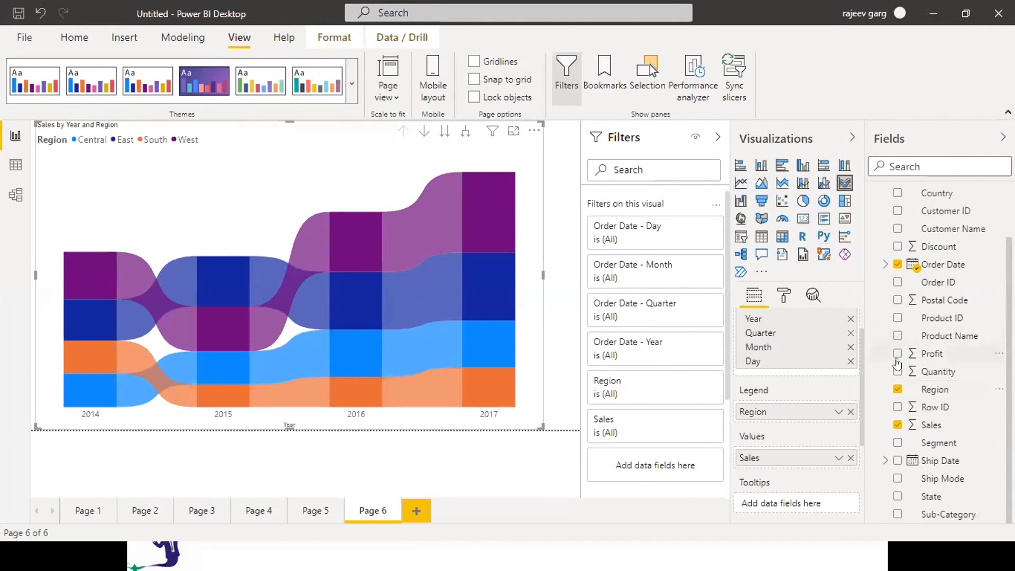
Turn on data labels for the ribbon chart of sales by year and region
left_click(783, 294)
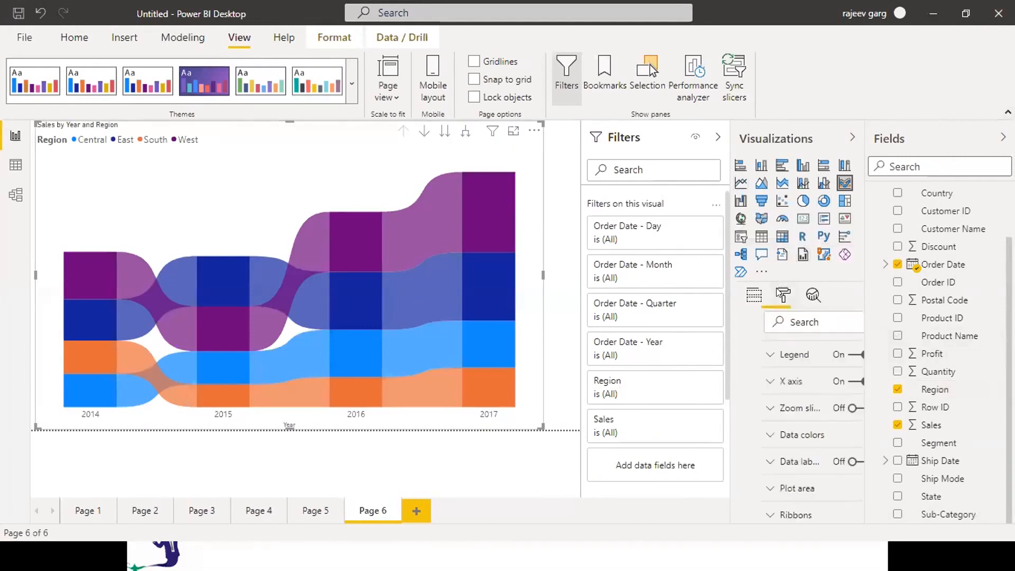
left_click(820, 486)
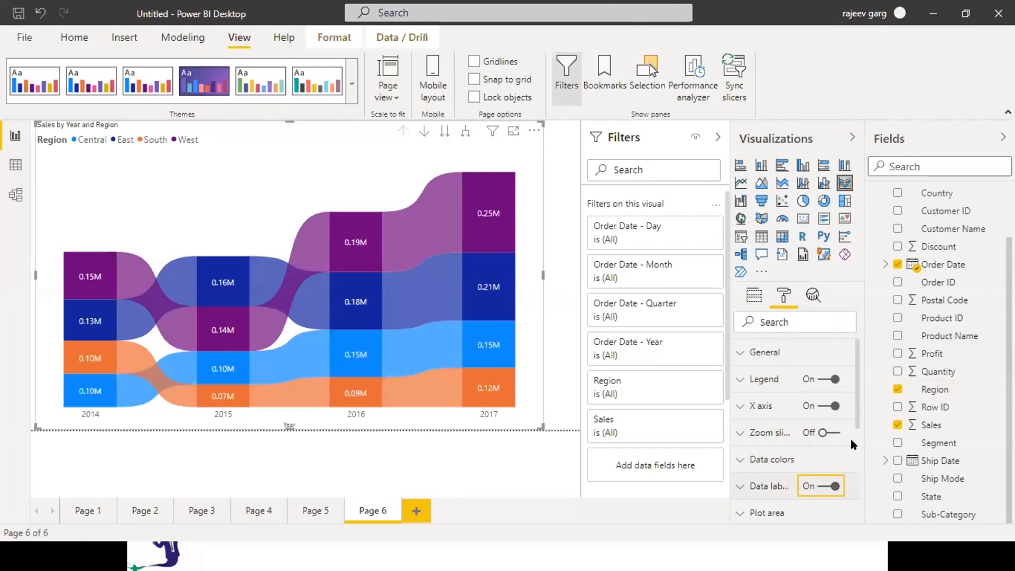
left_click_drag(856, 411, 860, 482)
scroll(860, 479, "up", 5)
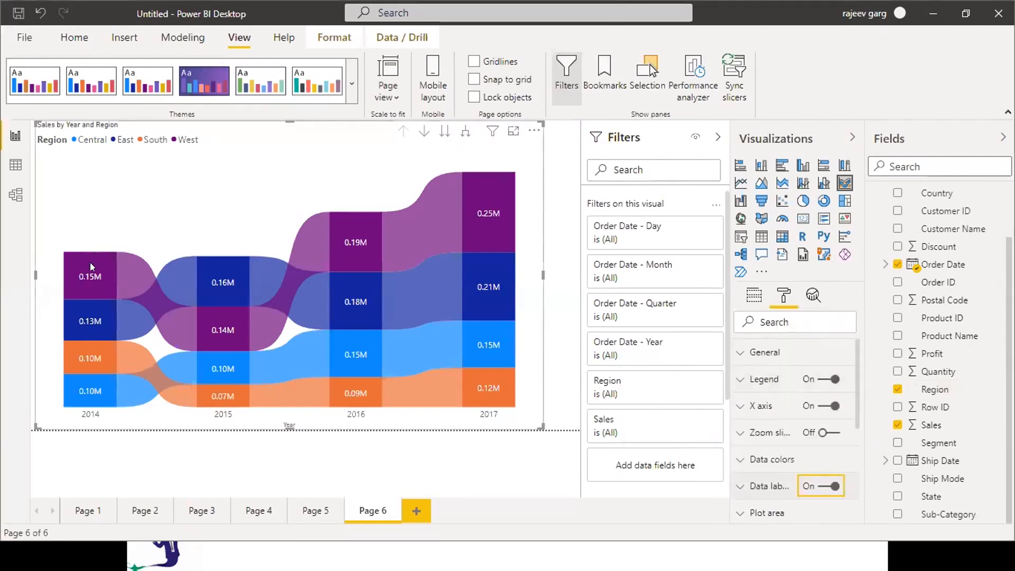
Examine the ribbon chart's tooltips for regional sales per year and for the West region's sales and rank changes between years
mouse_move(88, 267)
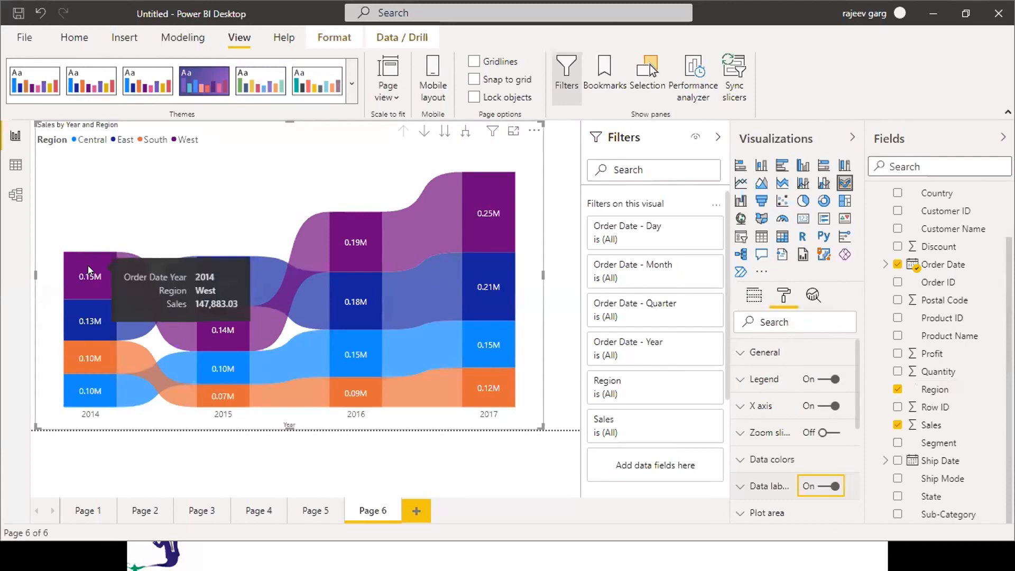
mouse_move(353, 312)
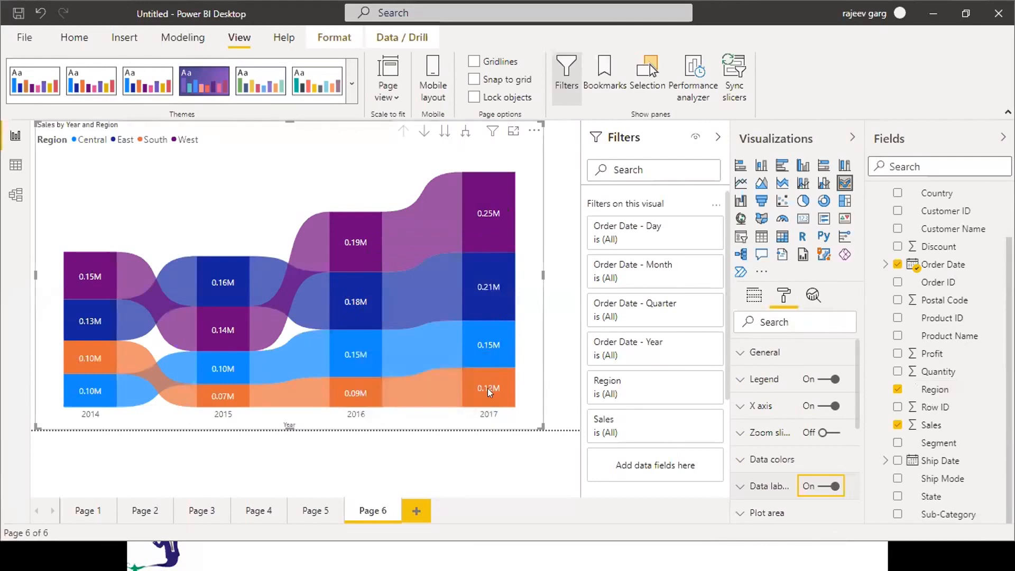
mouse_move(487, 388)
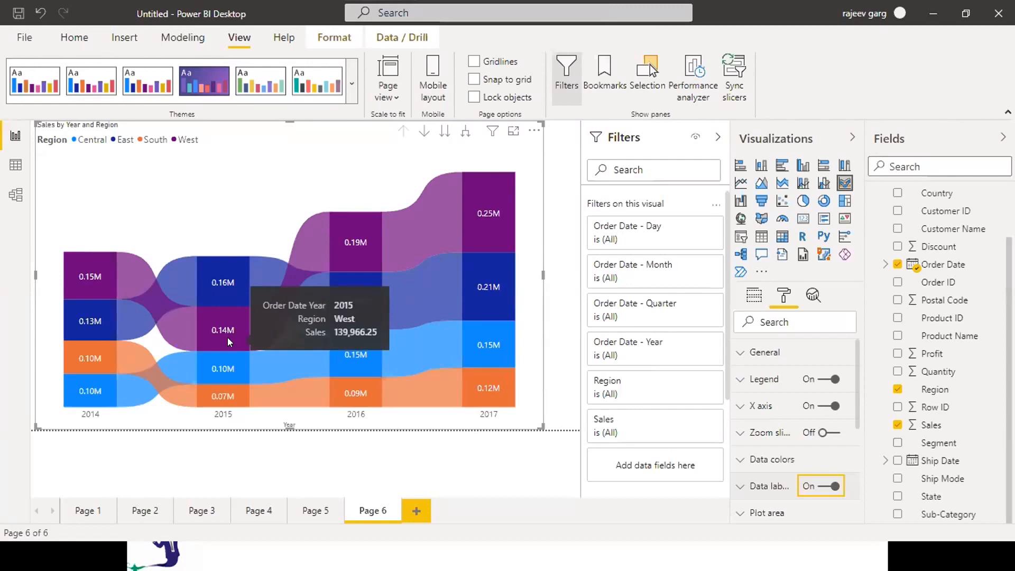
mouse_move(130, 278)
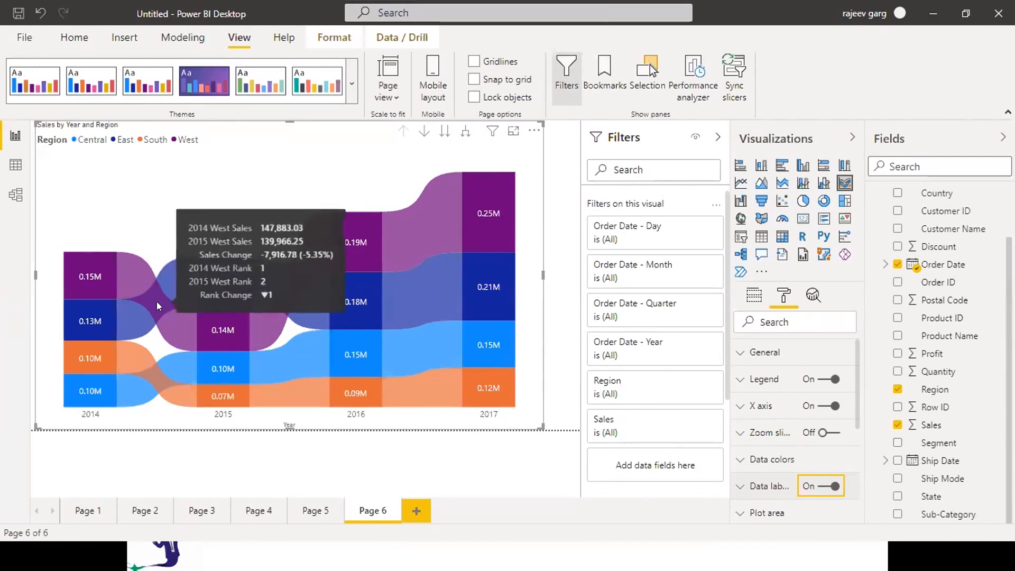
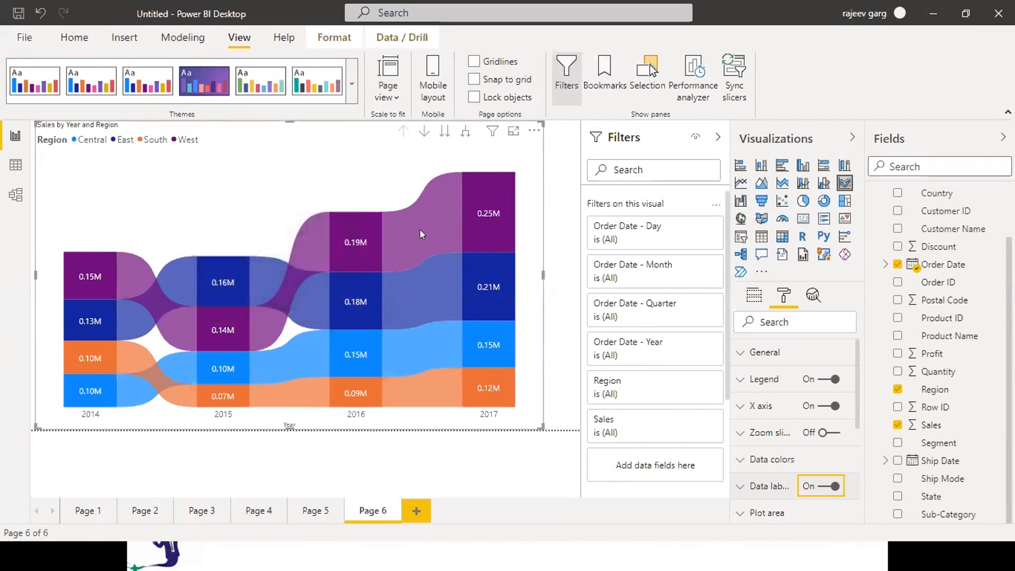
mouse_move(420, 233)
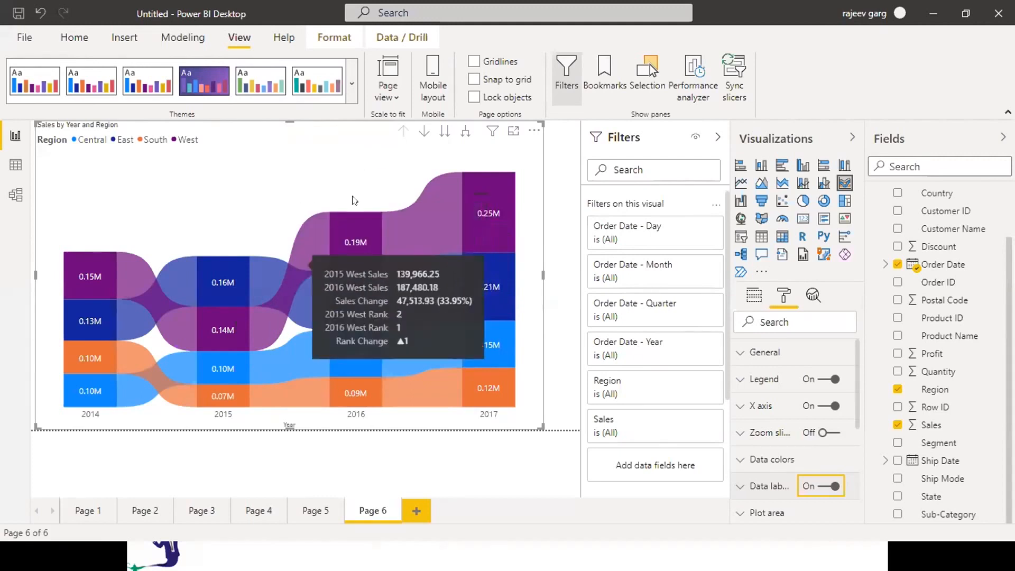
mouse_move(300, 275)
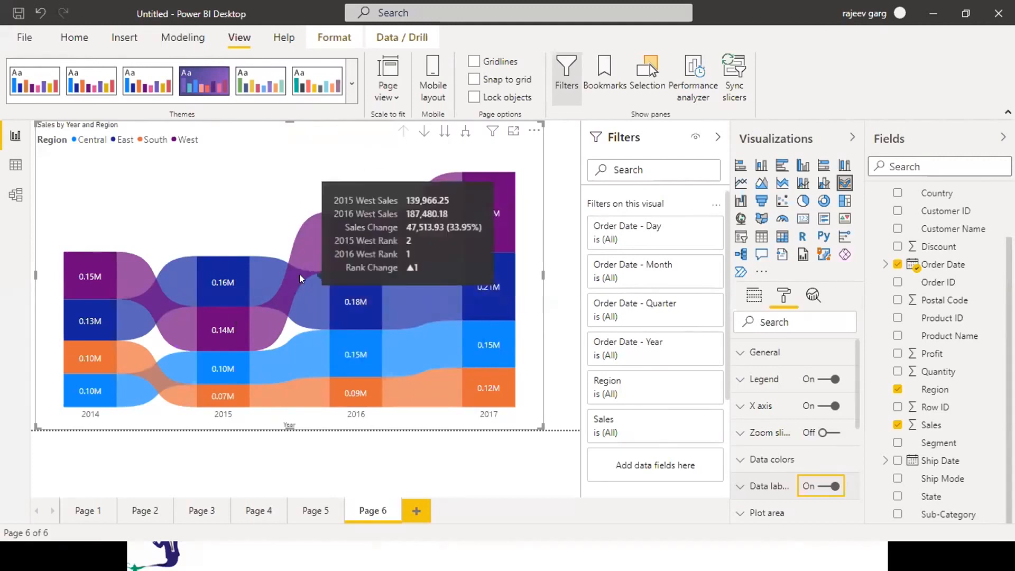
mouse_move(441, 215)
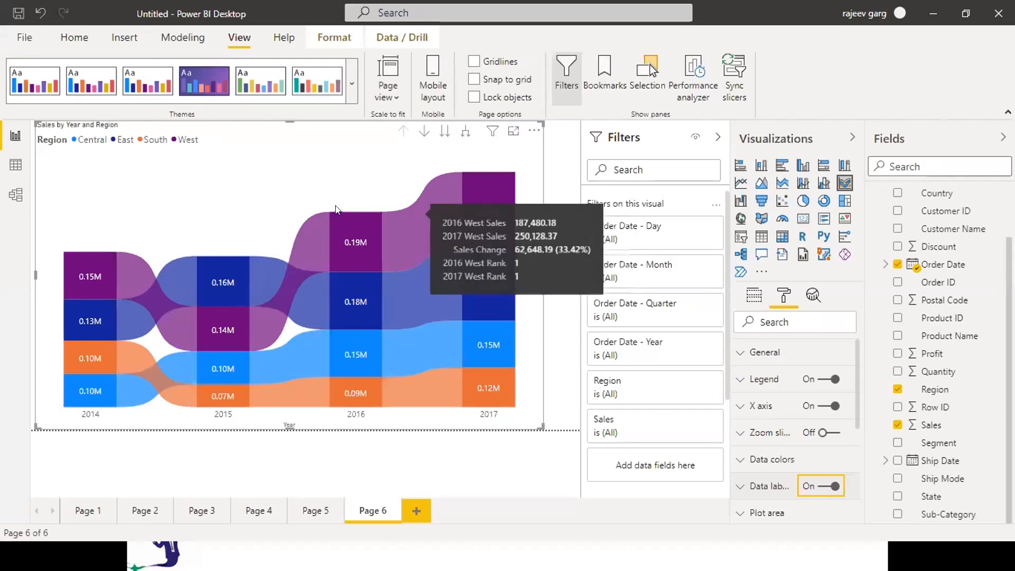
Remove the ribbon chart from the page
left_click(534, 131)
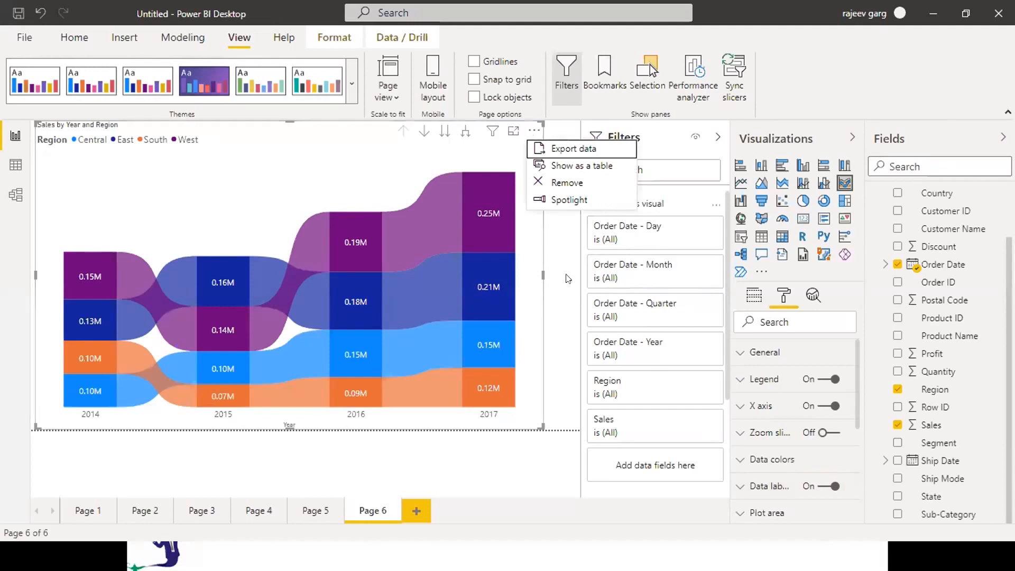
left_click(563, 185)
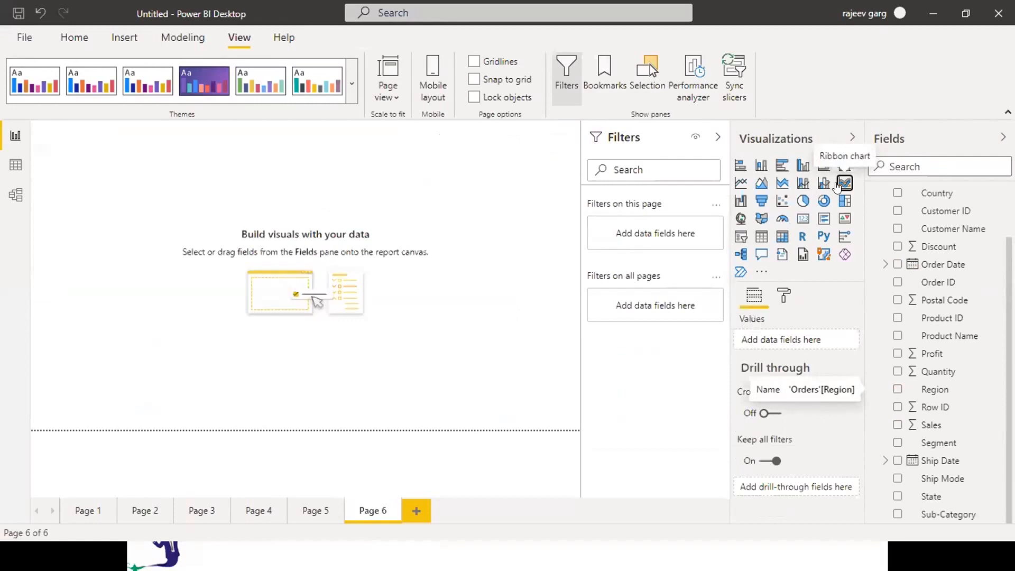
Build a new ribbon chart of Sales by Order Date with Region as the legend, and turn on its data labels
left_click(837, 185)
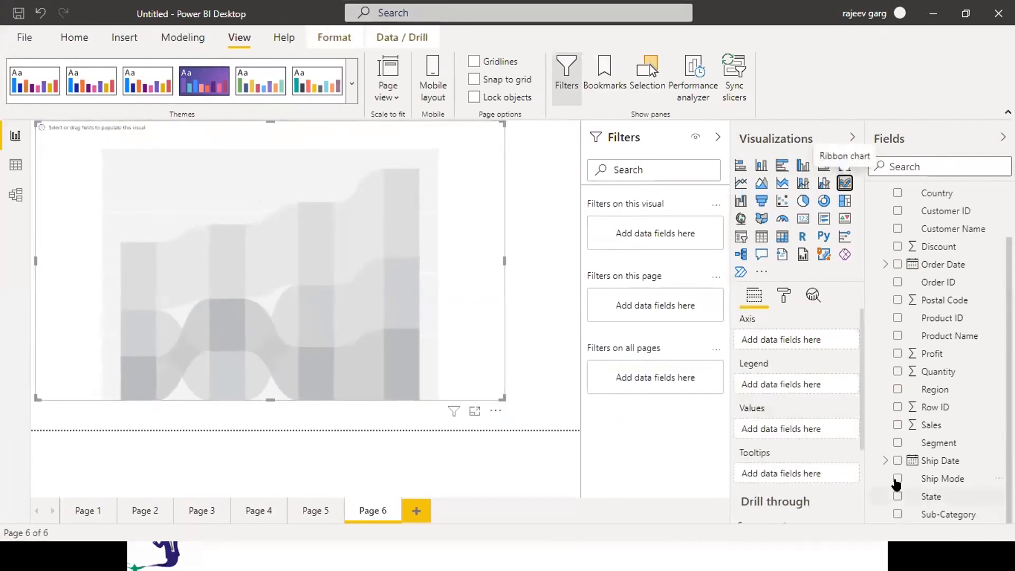
left_click(897, 425)
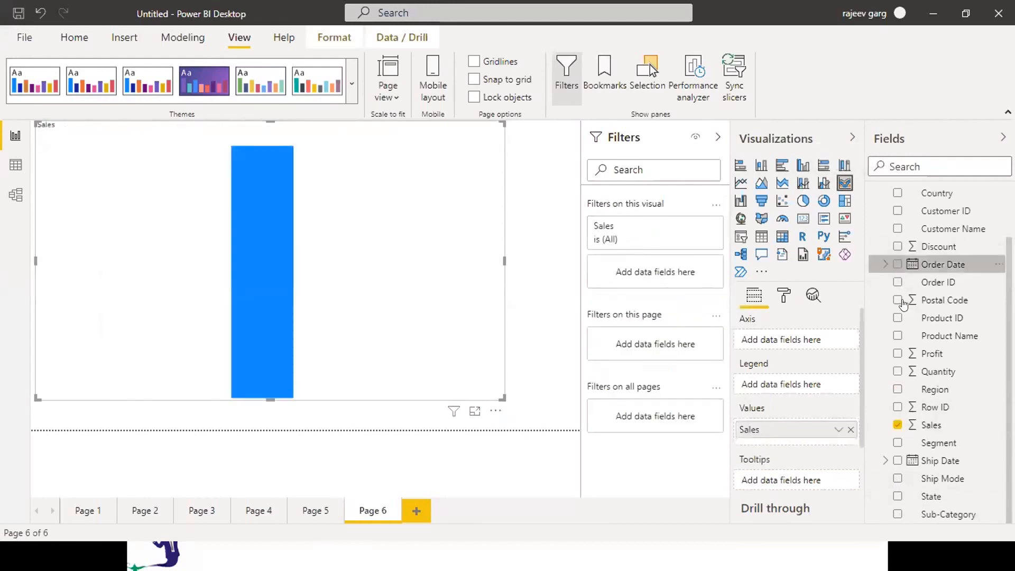
left_click(897, 267)
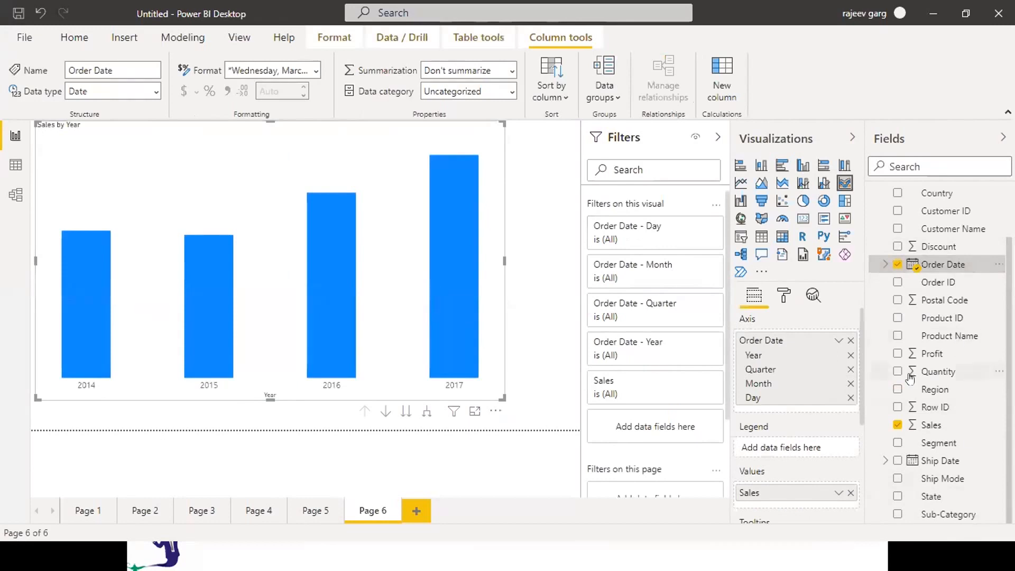
left_click(898, 390)
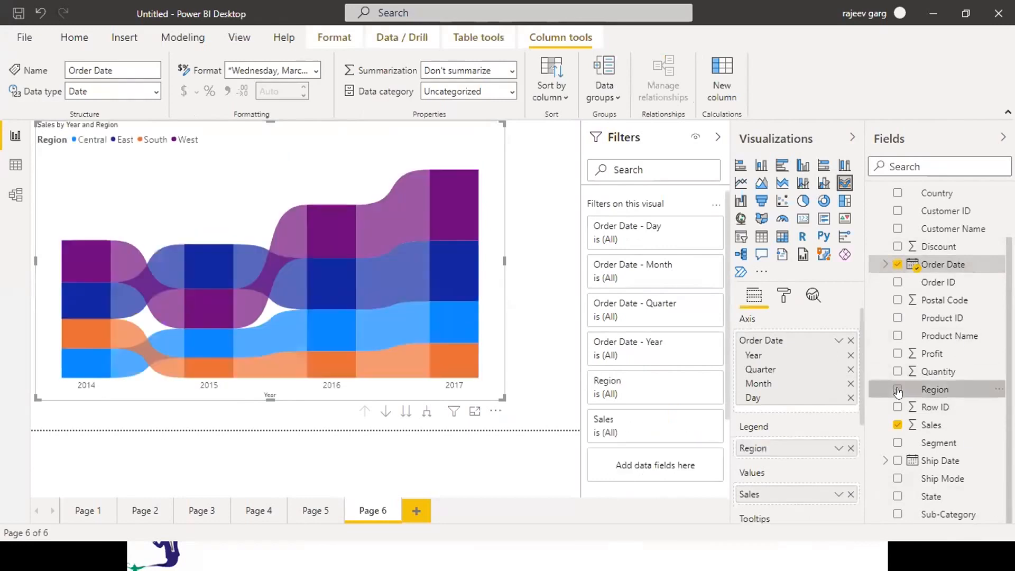
left_click(784, 295)
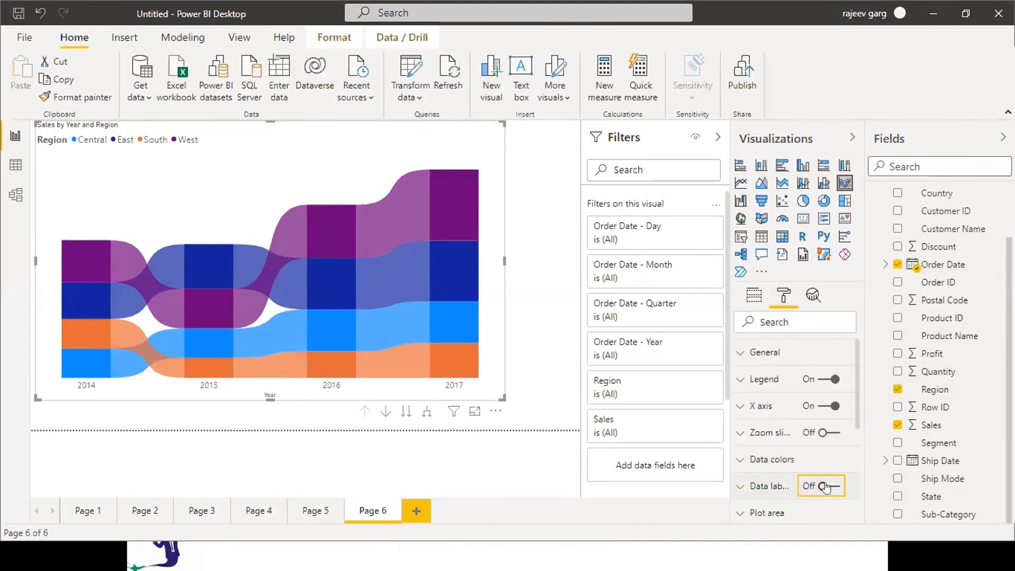
left_click(826, 486)
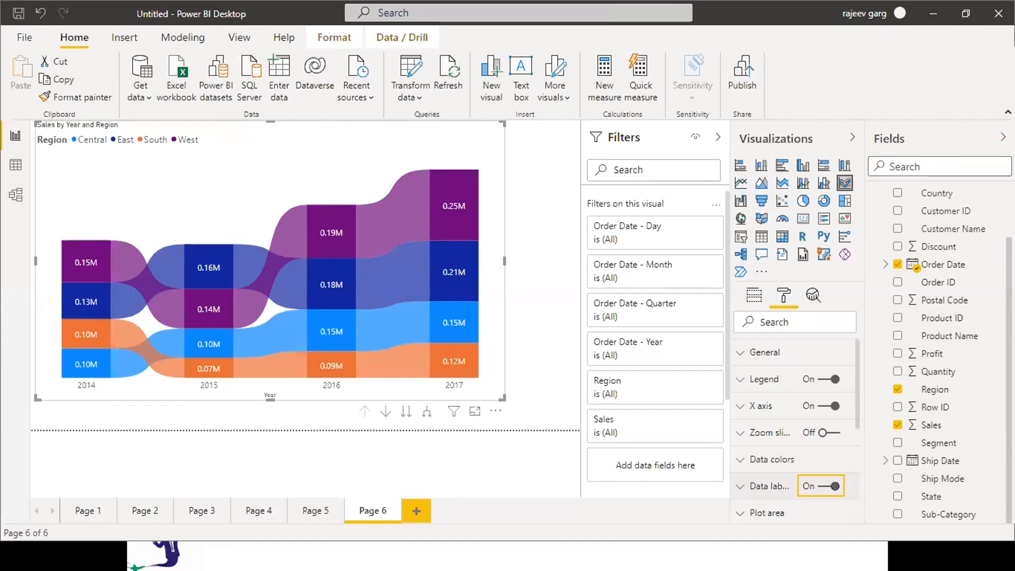
Add a new report page with an empty stacked column chart and enlarge the chart to fill most of the page
key("alt+Tab")
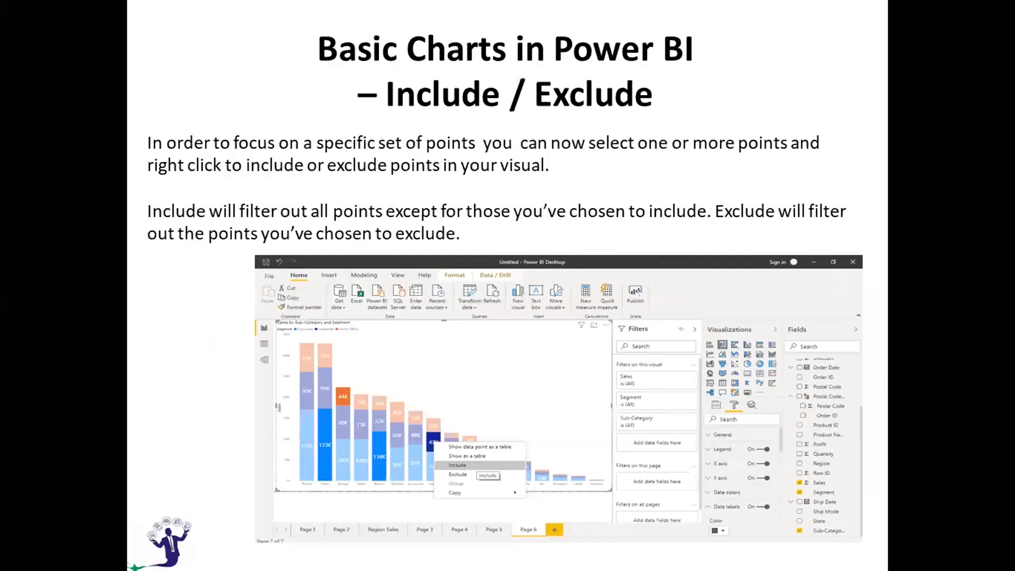
key("alt+Tab")
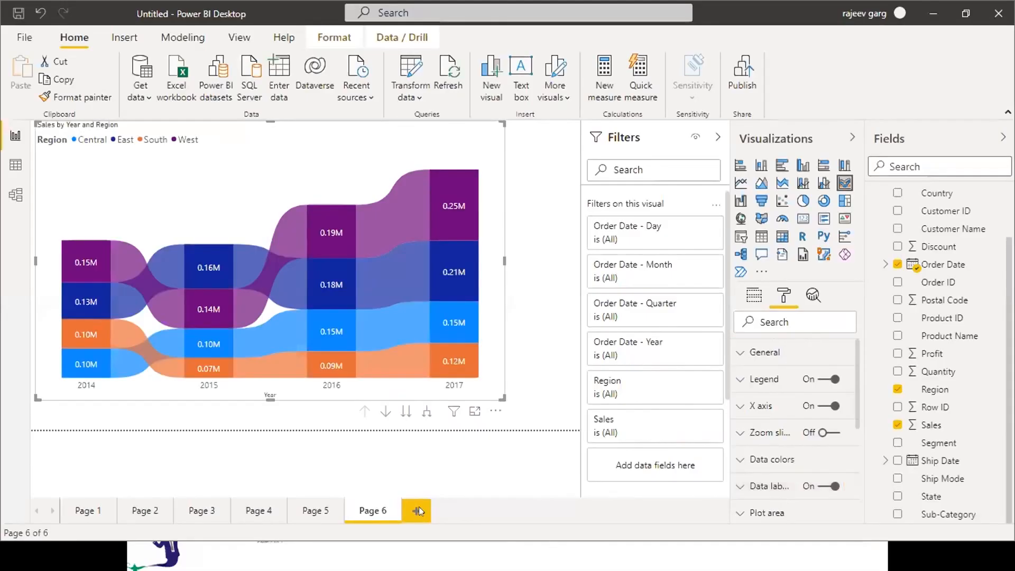
key("ctrl+m")
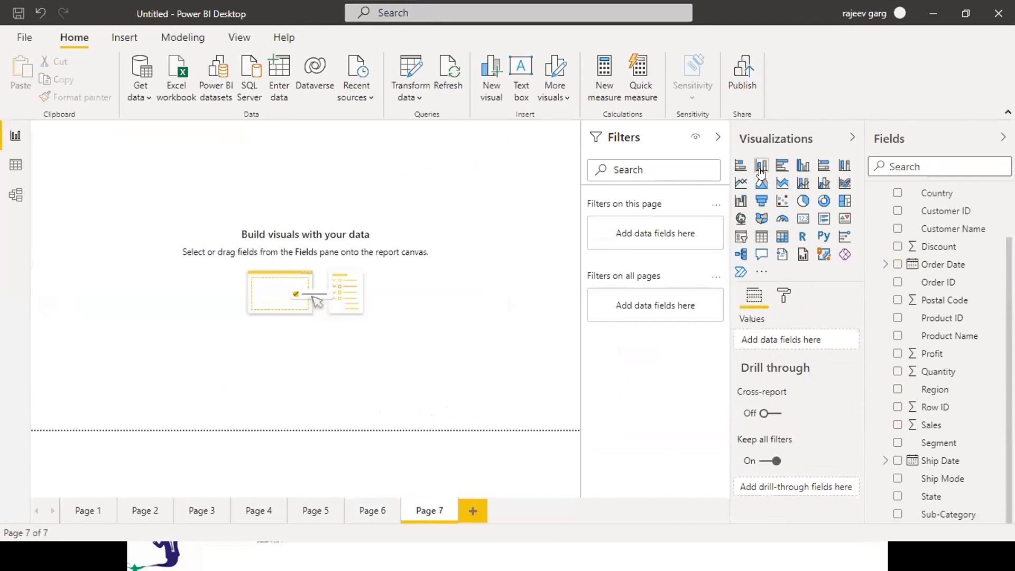
left_click(760, 168)
left_click_drag(148, 236, 528, 442)
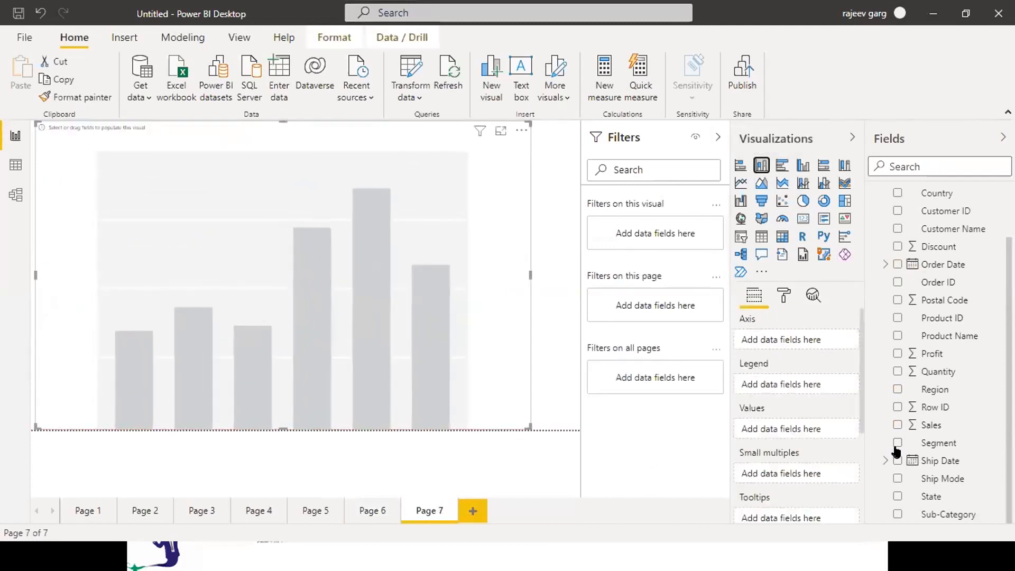
Fill the stacked column chart with Sales as values, Sub-Category on the axis and Region as the legend
left_click(897, 425)
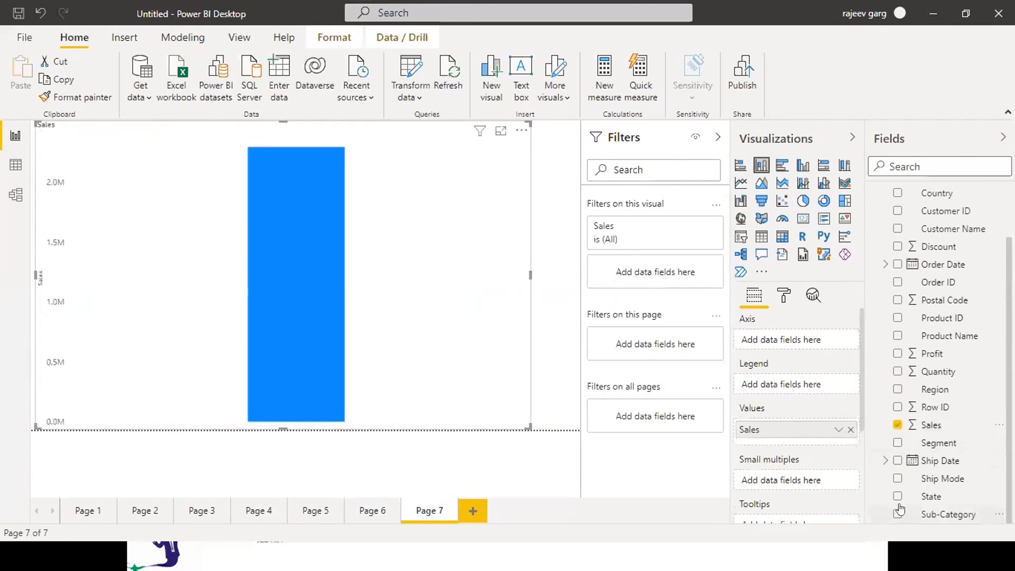
left_click(897, 514)
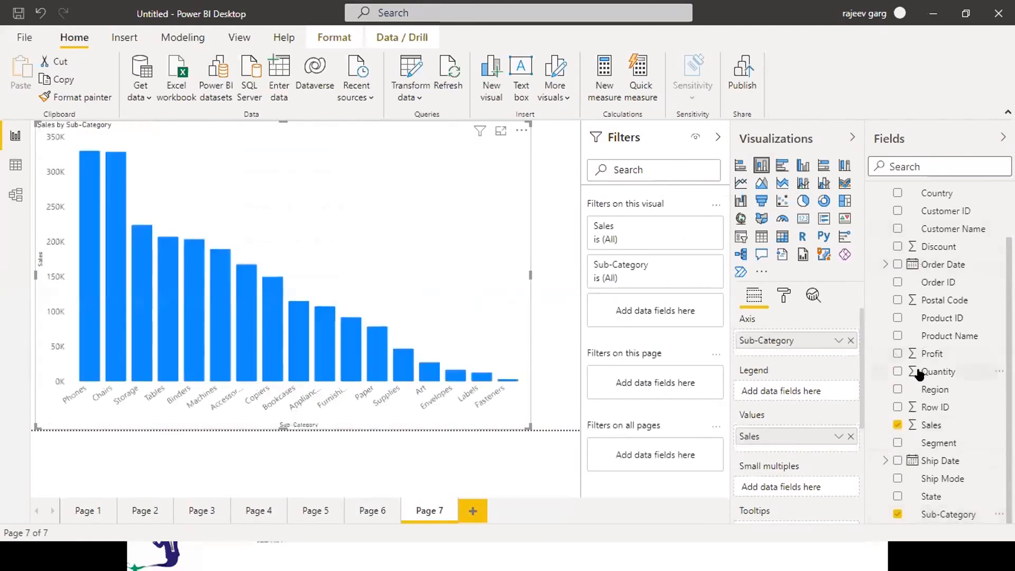
left_click(892, 391)
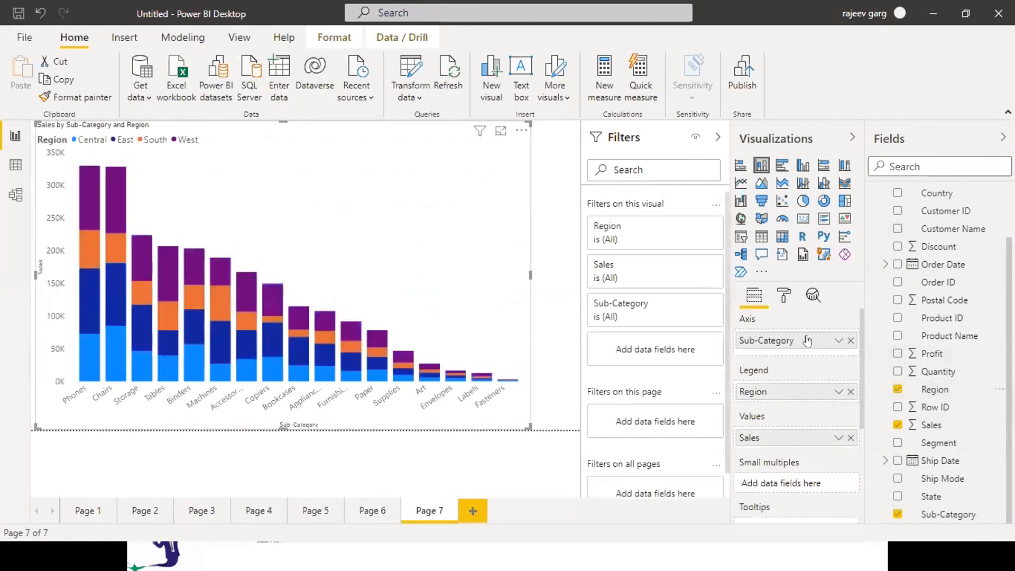
Turn on data labels for the stacked column chart and widen the chart to the full page width
left_click(784, 296)
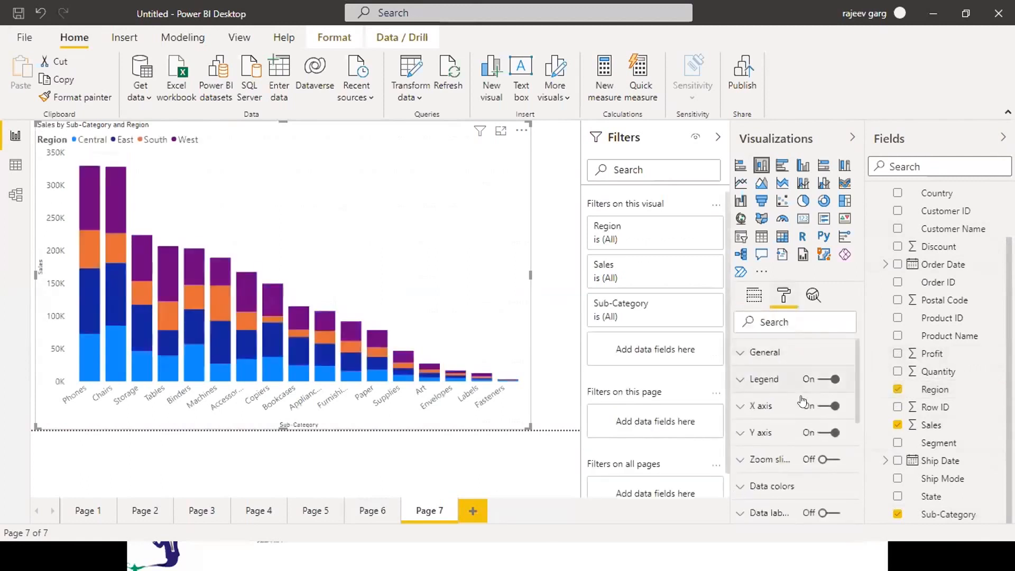
left_click(827, 515)
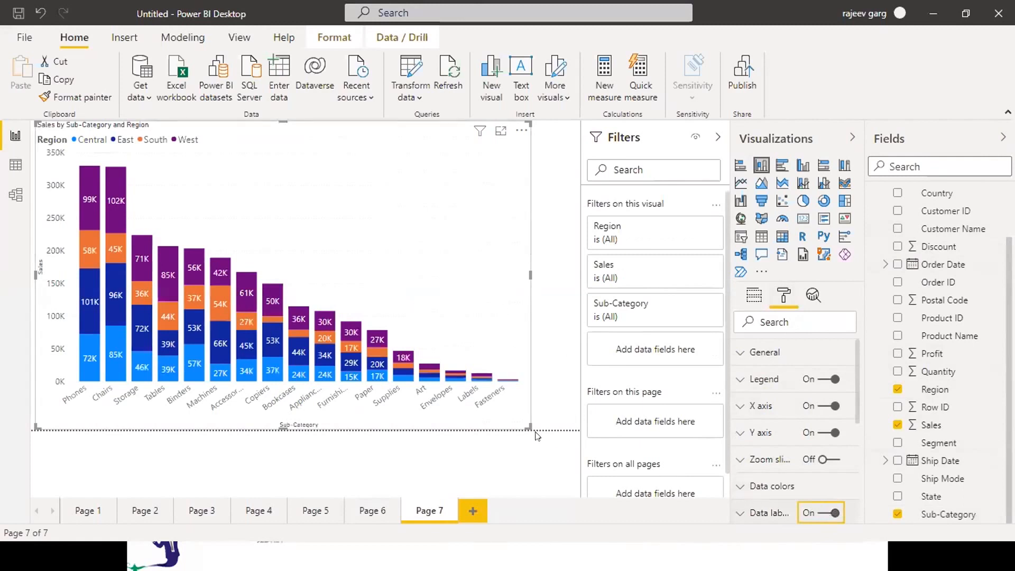
left_click_drag(563, 439, 610, 444)
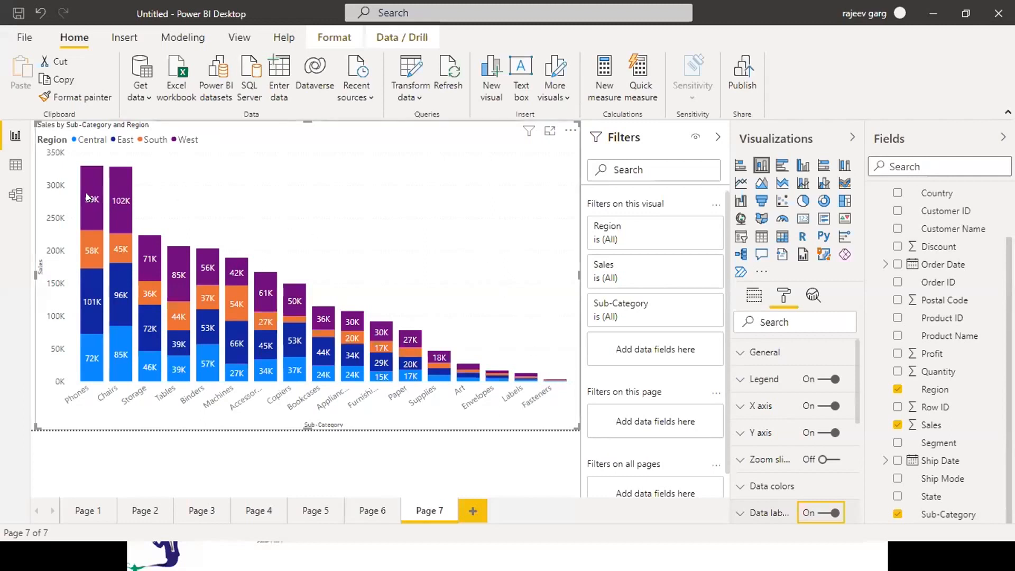
mouse_move(95, 184)
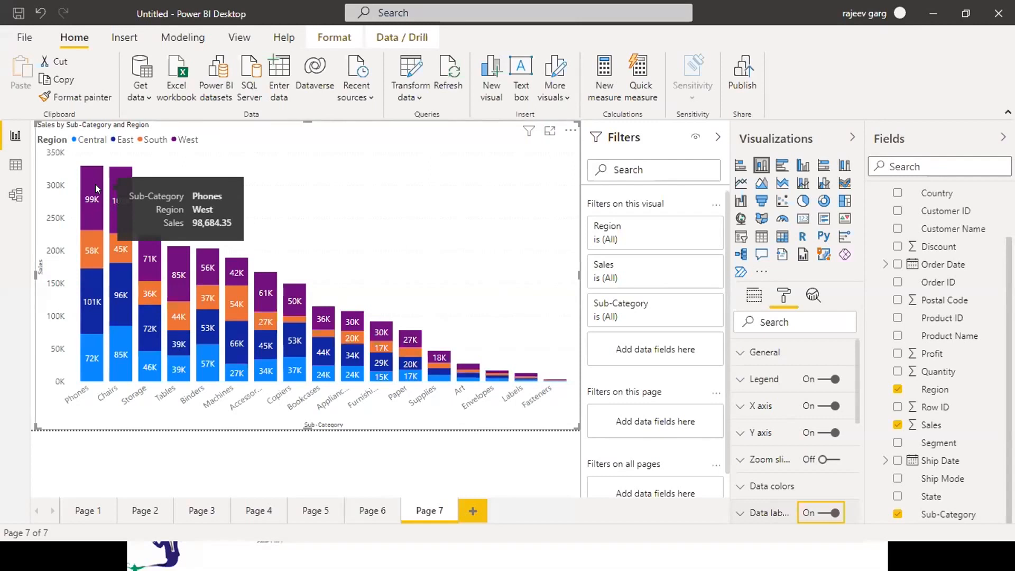
Exclude the West data points of Phones and Chairs from the stacked column chart, and remove that exclusion filter again
left_click(88, 185)
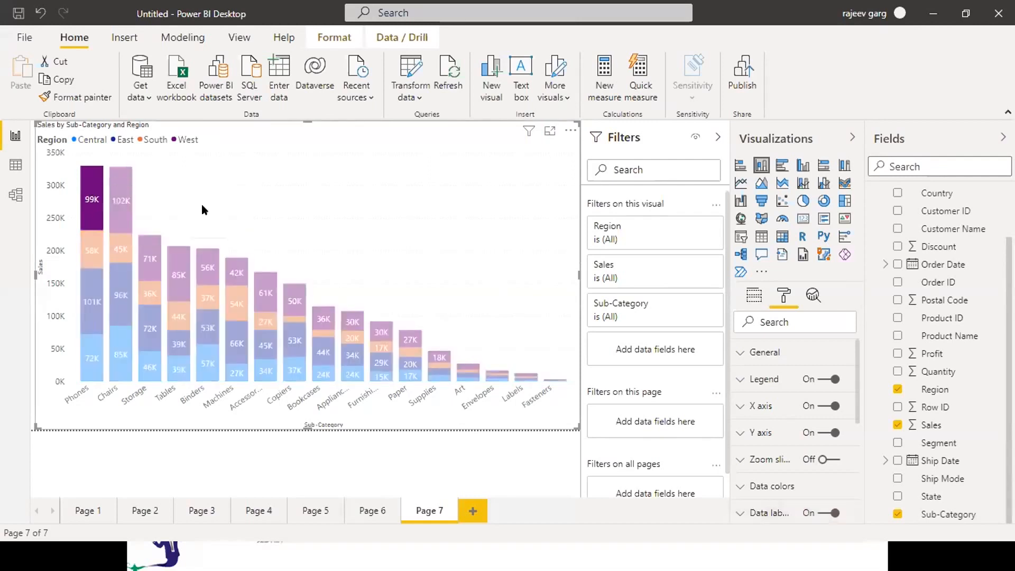
left_click(118, 178, "ctrl")
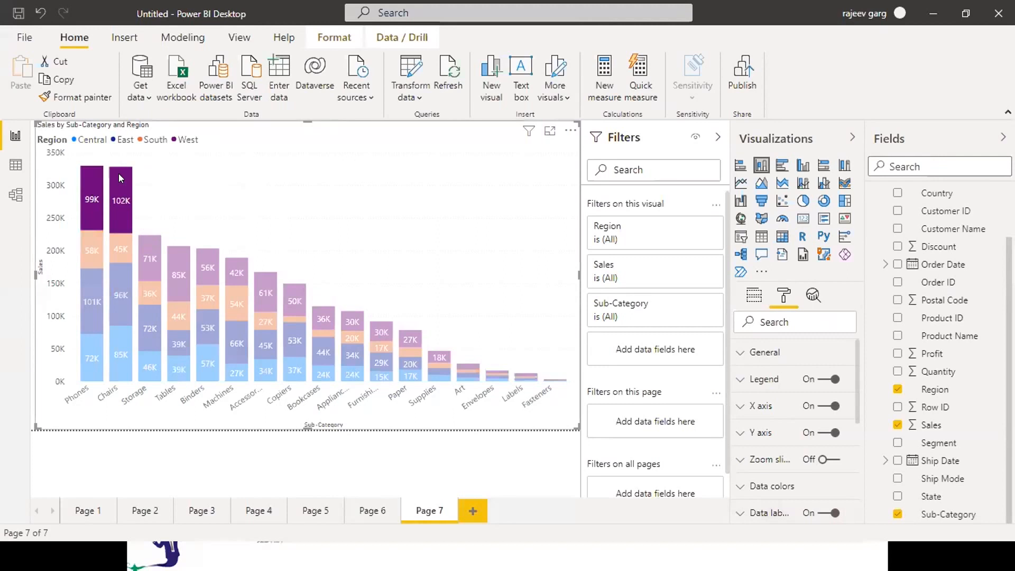
right_click(119, 177)
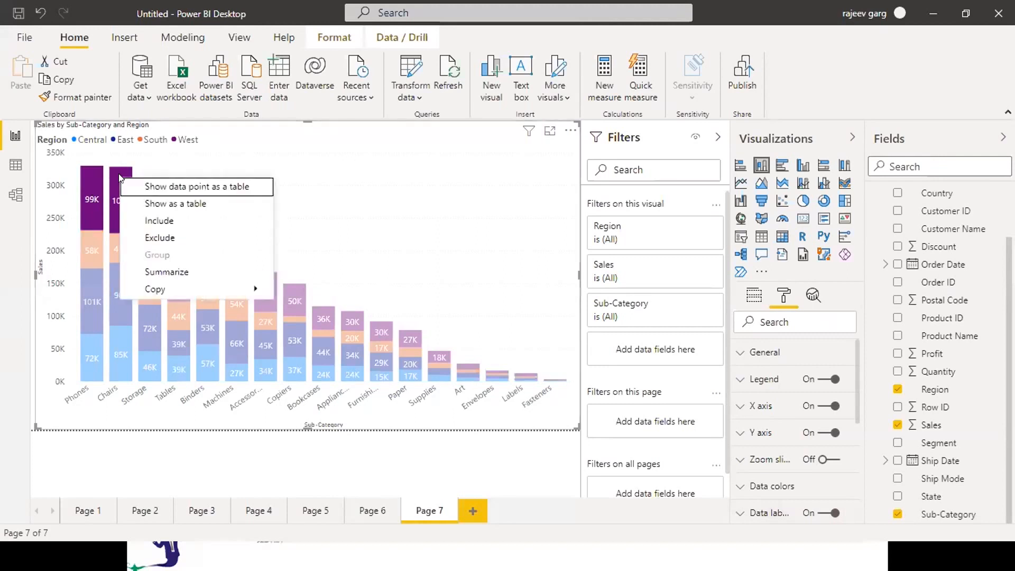
left_click(189, 242)
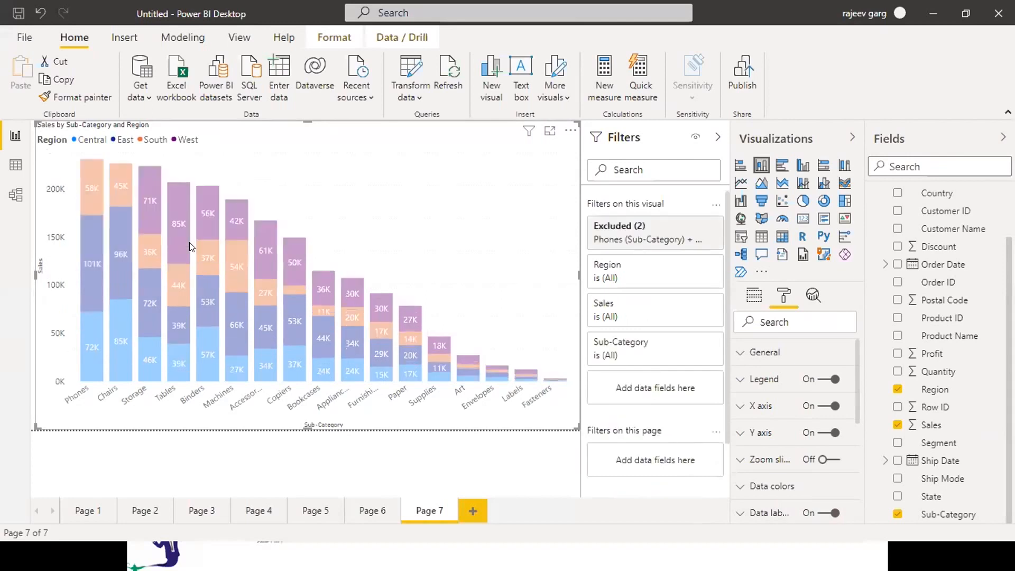
left_click(376, 237)
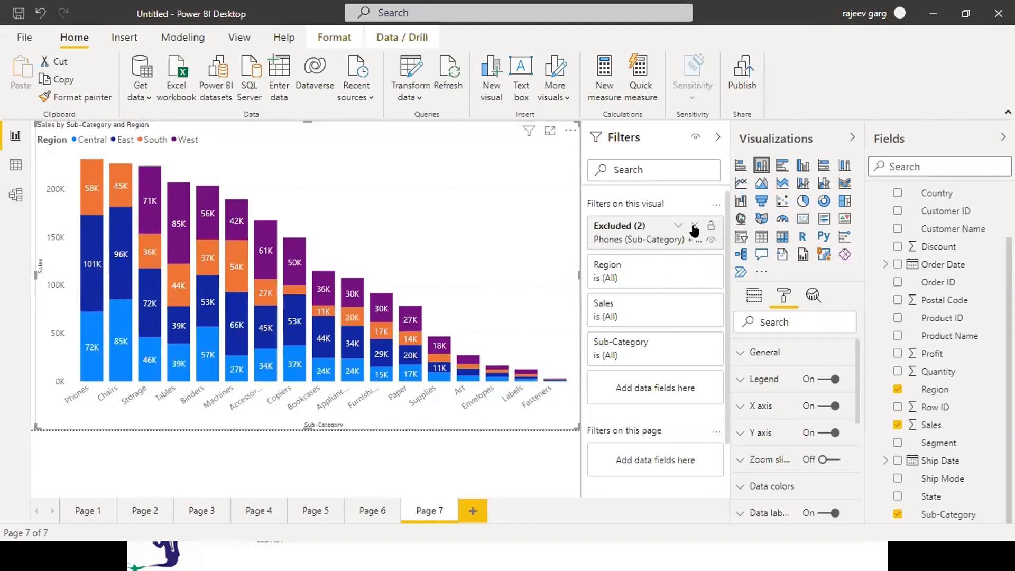
left_click(694, 226)
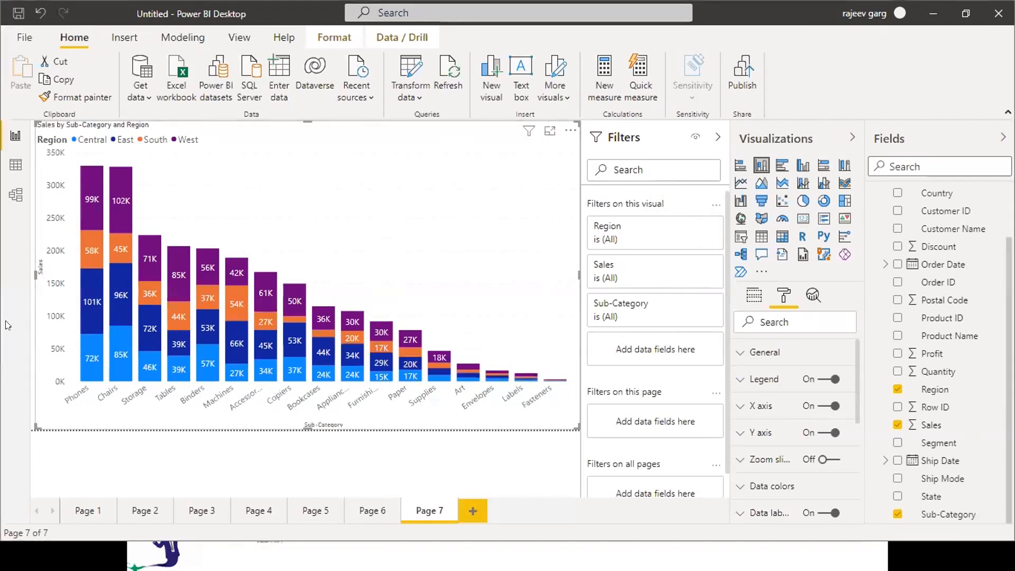
left_click(90, 185)
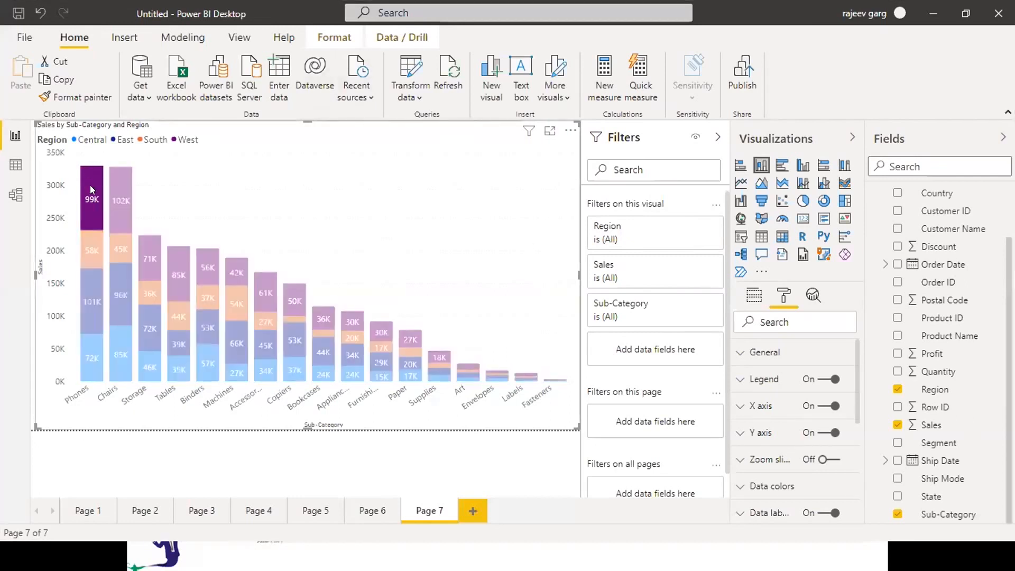
left_click(126, 196, "ctrl")
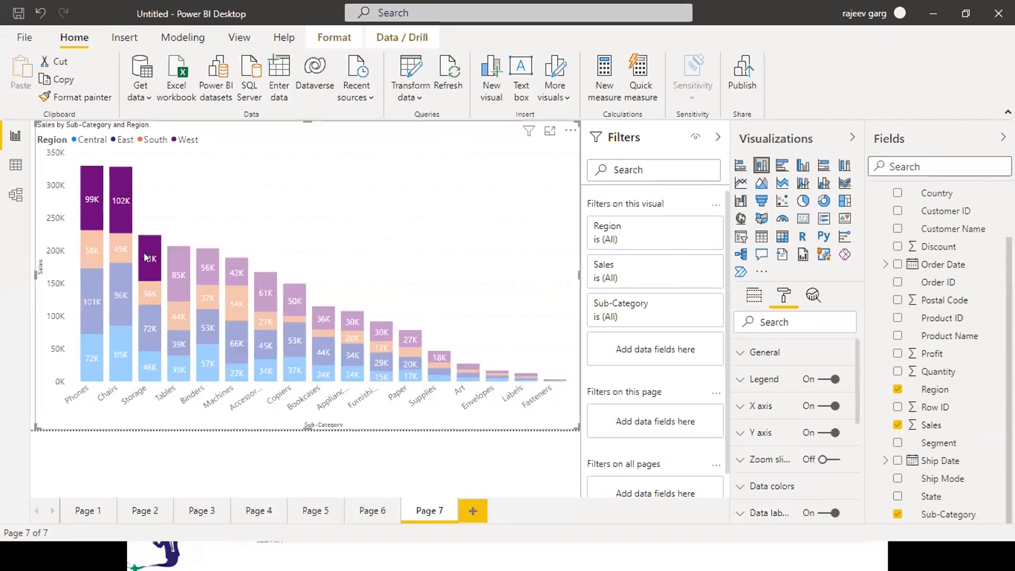
left_click(181, 276, "ctrl")
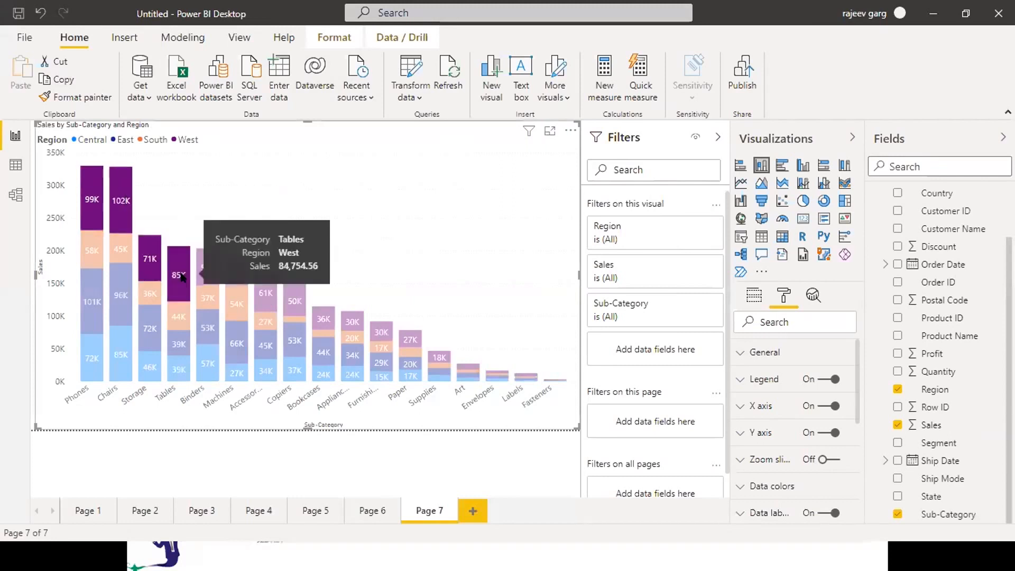
left_click(263, 292, "ctrl")
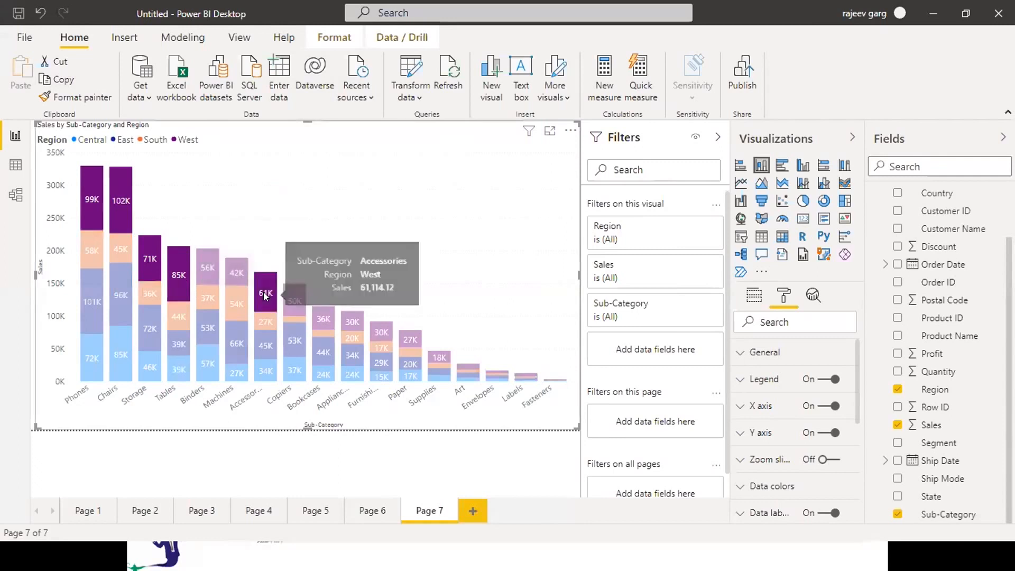
left_click(297, 297, "ctrl")
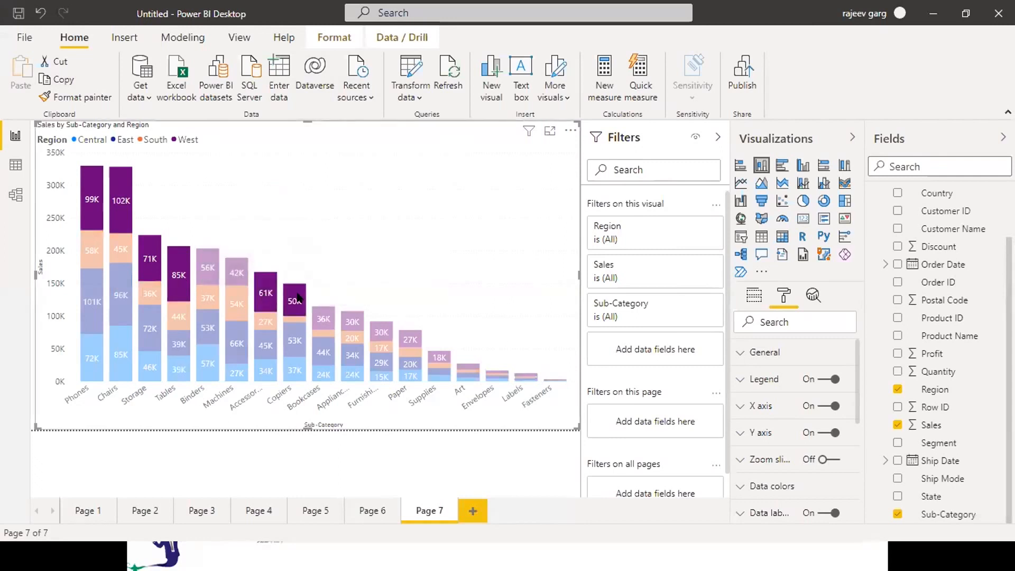
left_click(240, 278, "ctrl")
Show the West data points of the eight sub-categories from Phones to Copiers as a table, and return to the report
left_click(240, 277)
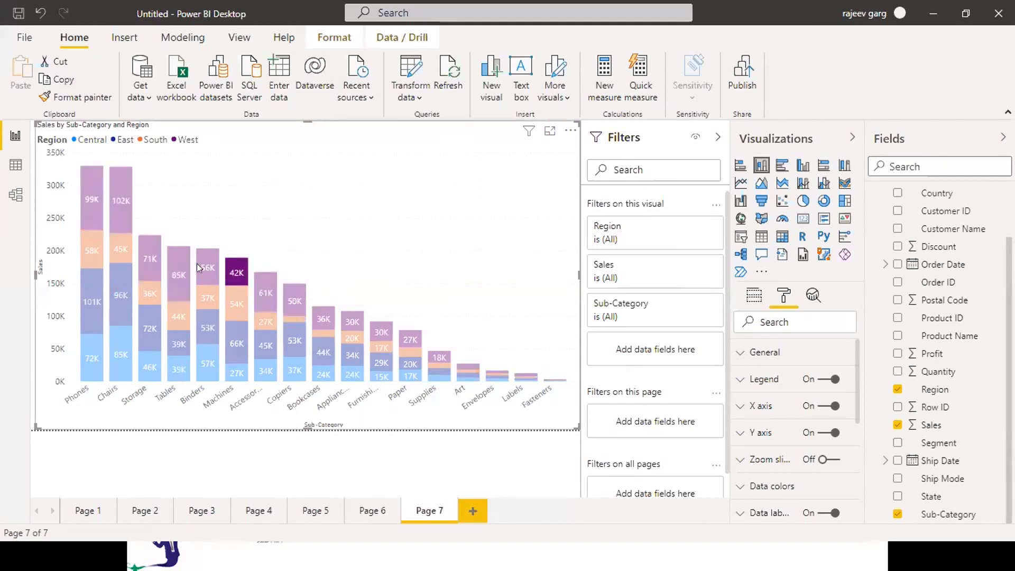
left_click(274, 294, "ctrl")
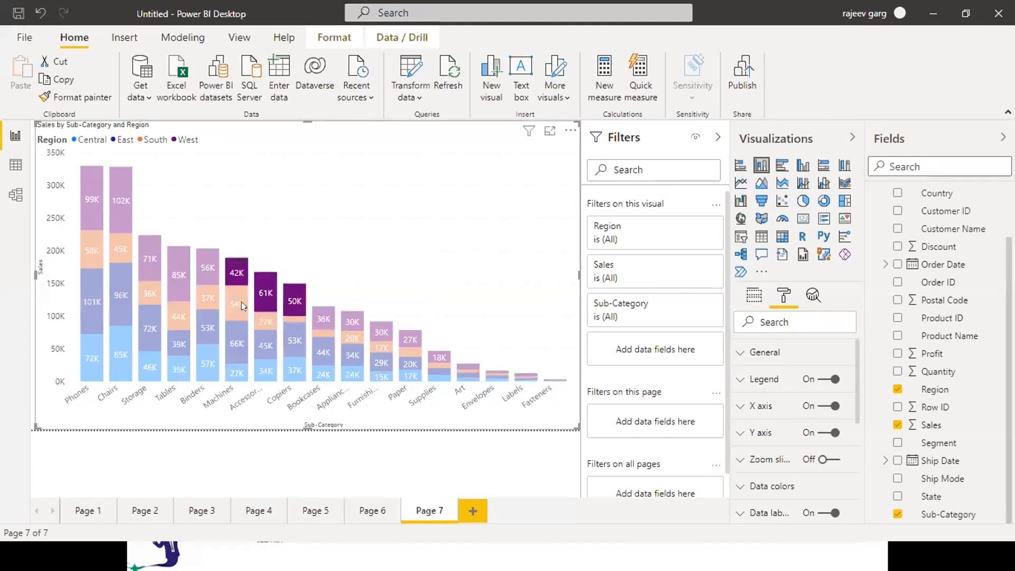
left_click(156, 255, "ctrl")
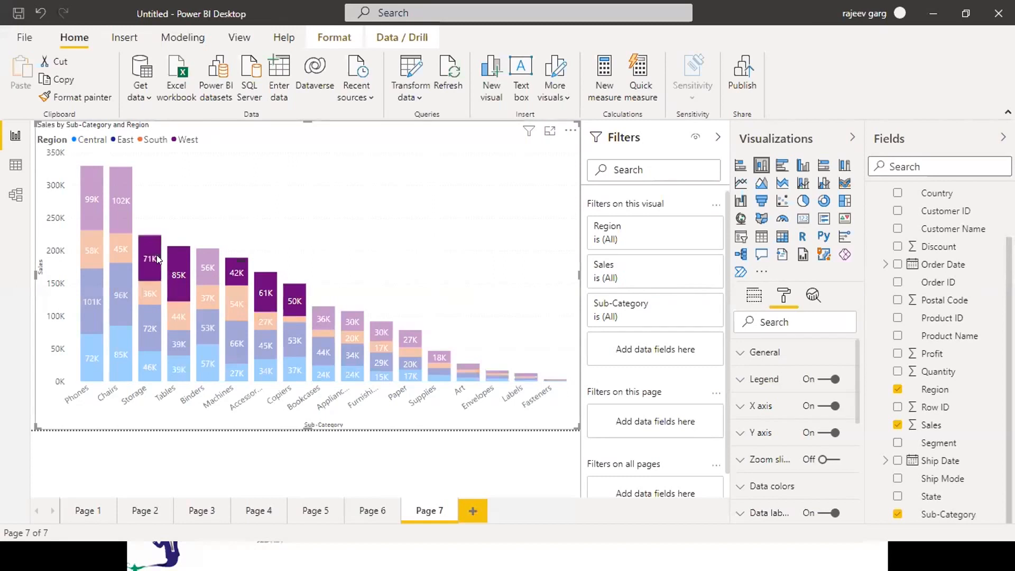
left_click(120, 182, "ctrl")
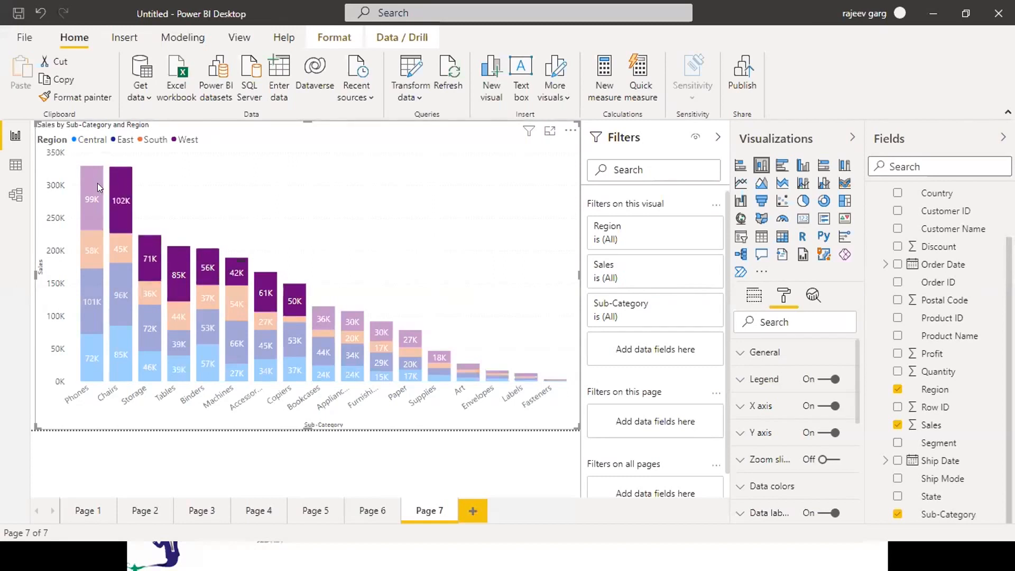
left_click(97, 183, "ctrl")
right_click(97, 183)
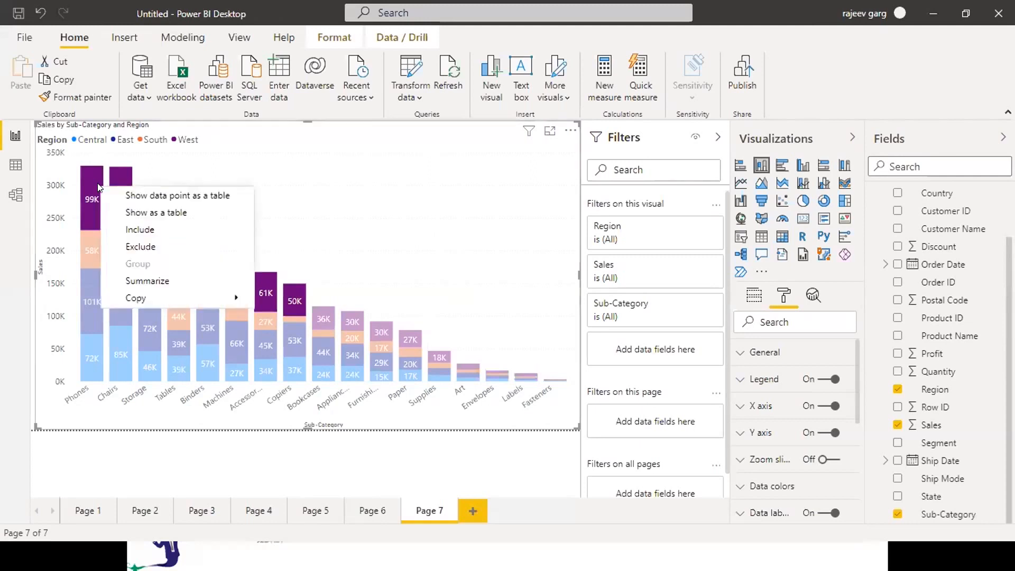
left_click(144, 229)
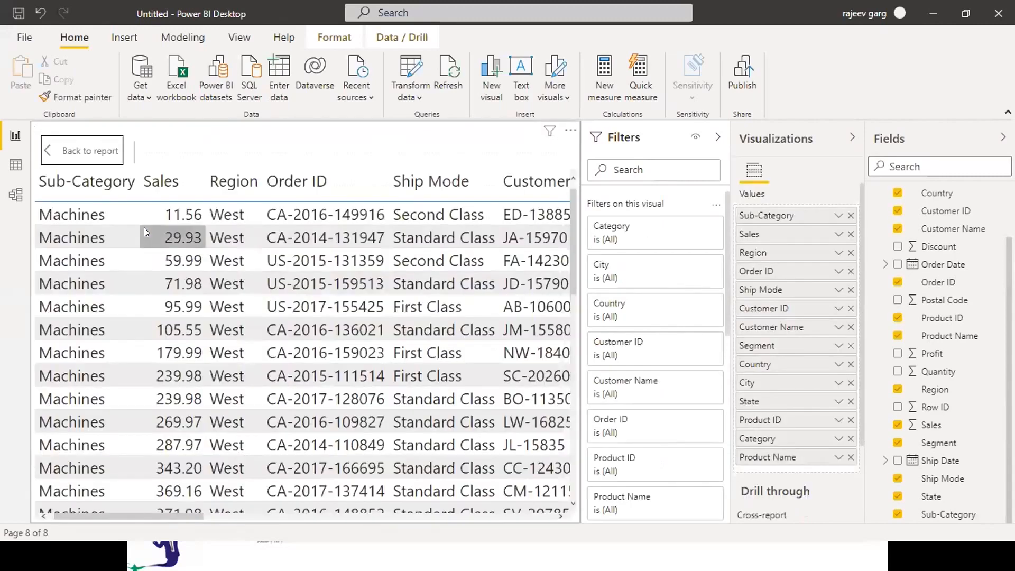
left_click(86, 158)
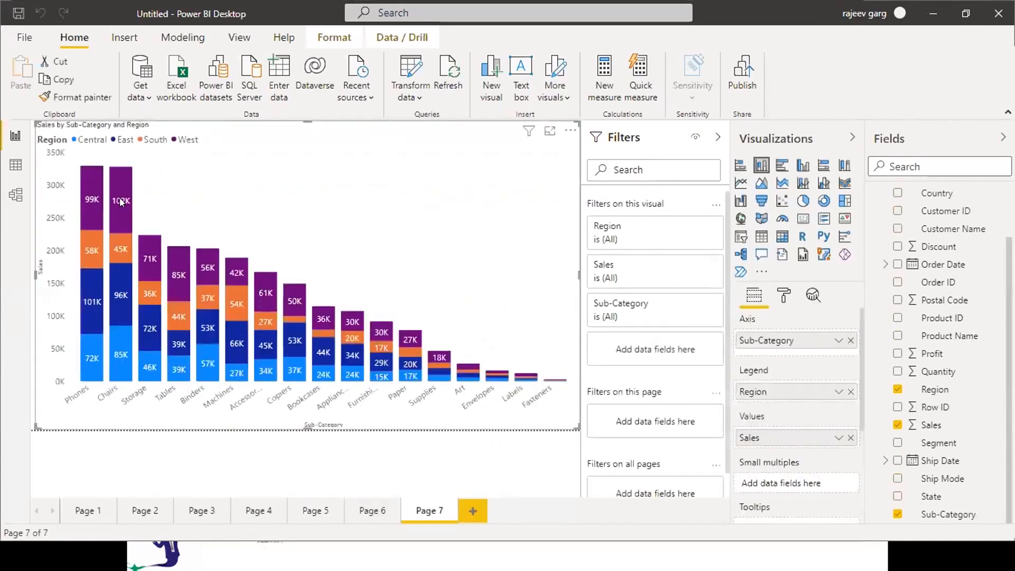
Include only the West data points of Phones, Chairs, Storage, Tables and Binders, and remove that inclusion filter again
left_click(87, 185)
left_click(113, 199, "ctrl")
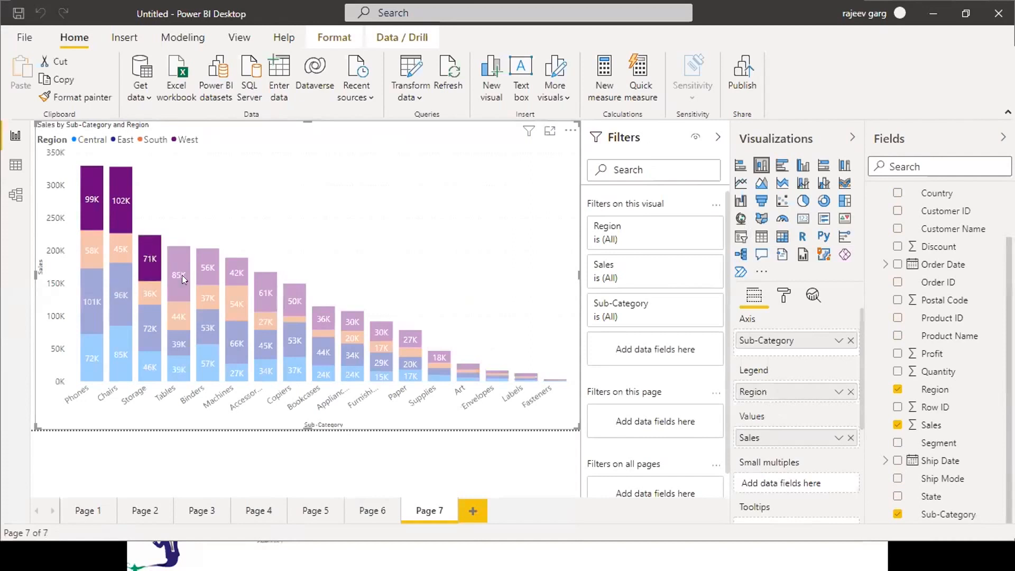
left_click(207, 266, "ctrl")
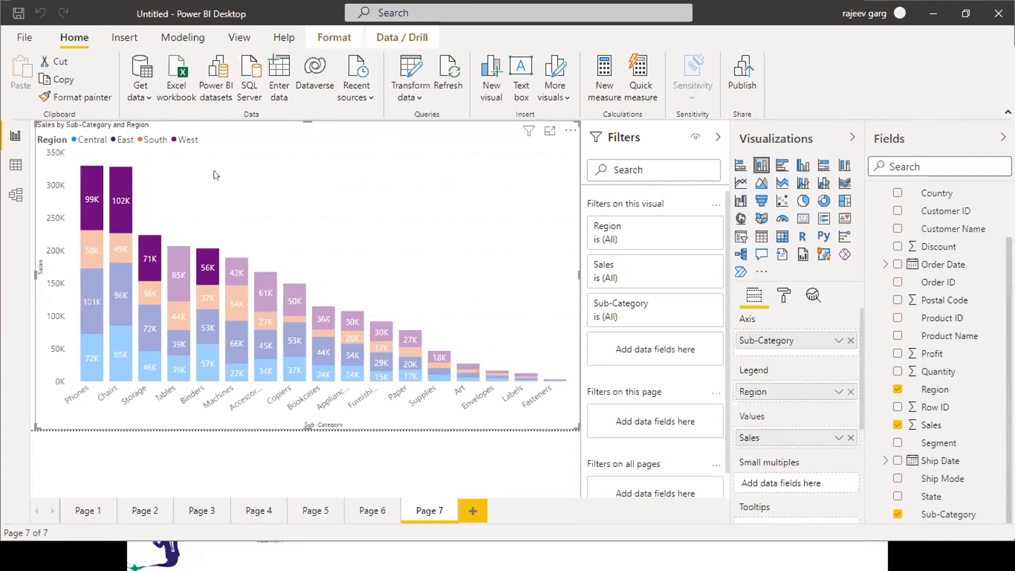
right_click(176, 257)
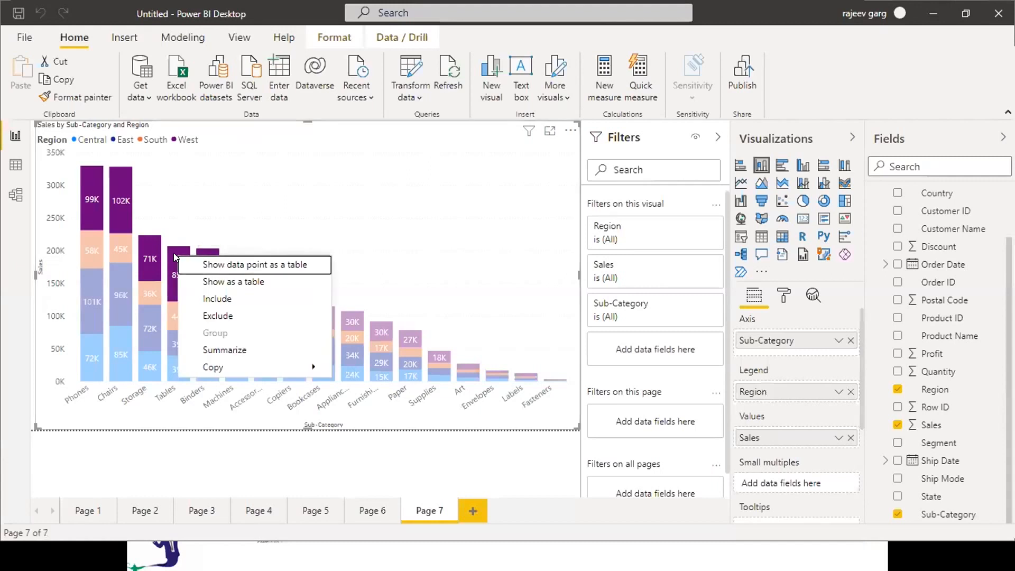
left_click(214, 301)
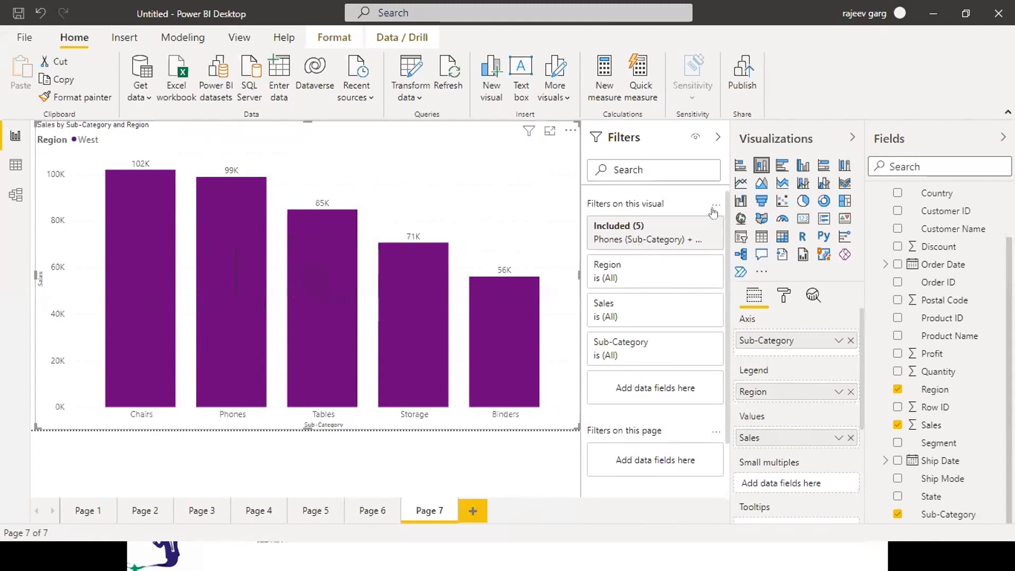
left_click(694, 226)
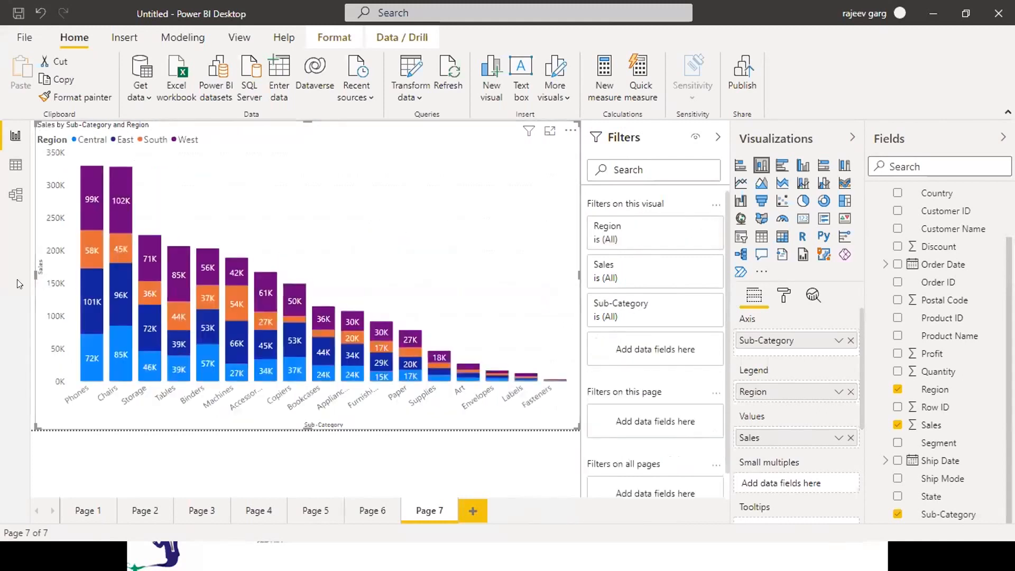
Show the records behind the Phones West data point as a table, and return to the report
left_click(82, 196)
right_click(82, 196)
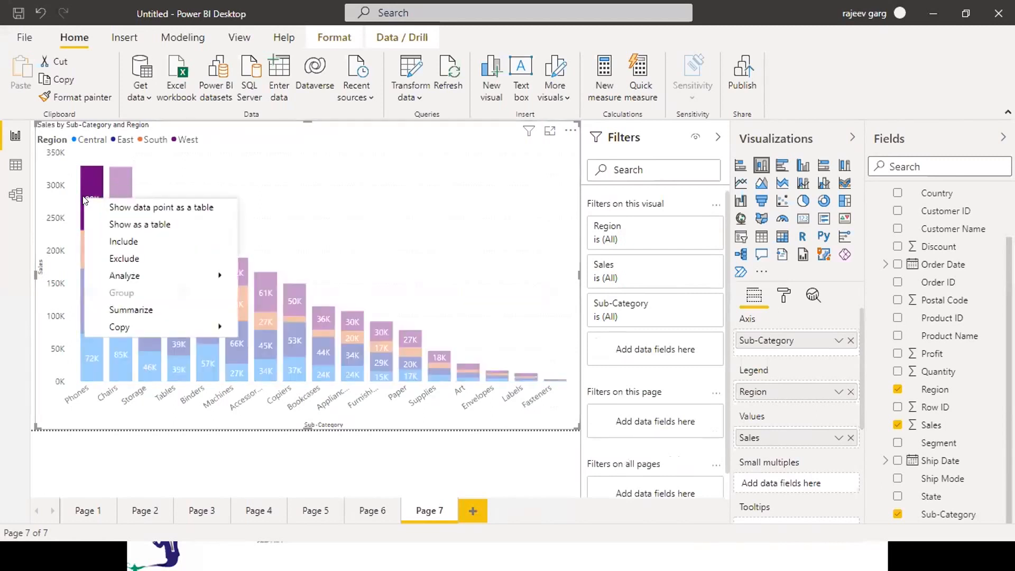
left_click(182, 212)
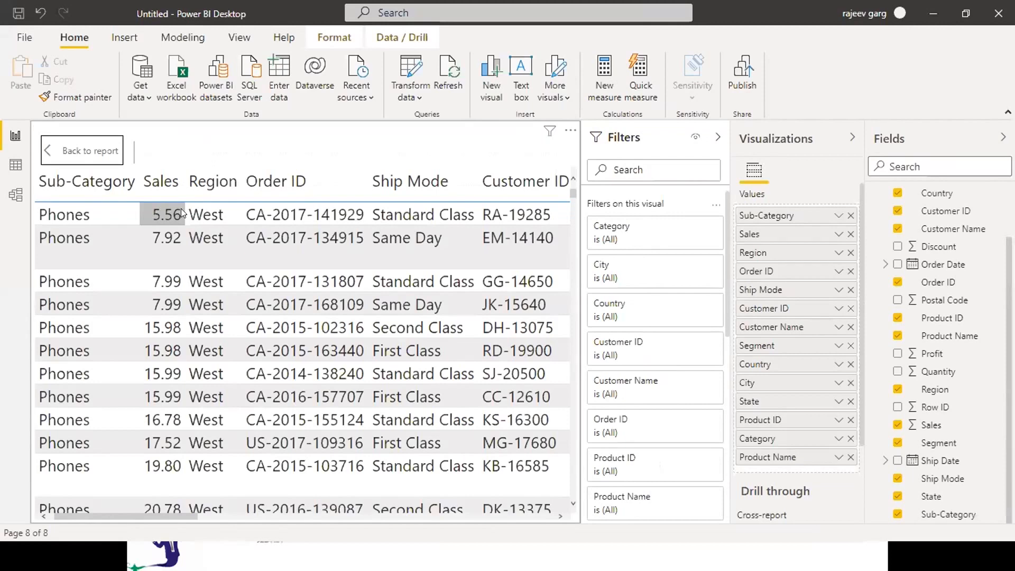
left_click(75, 150)
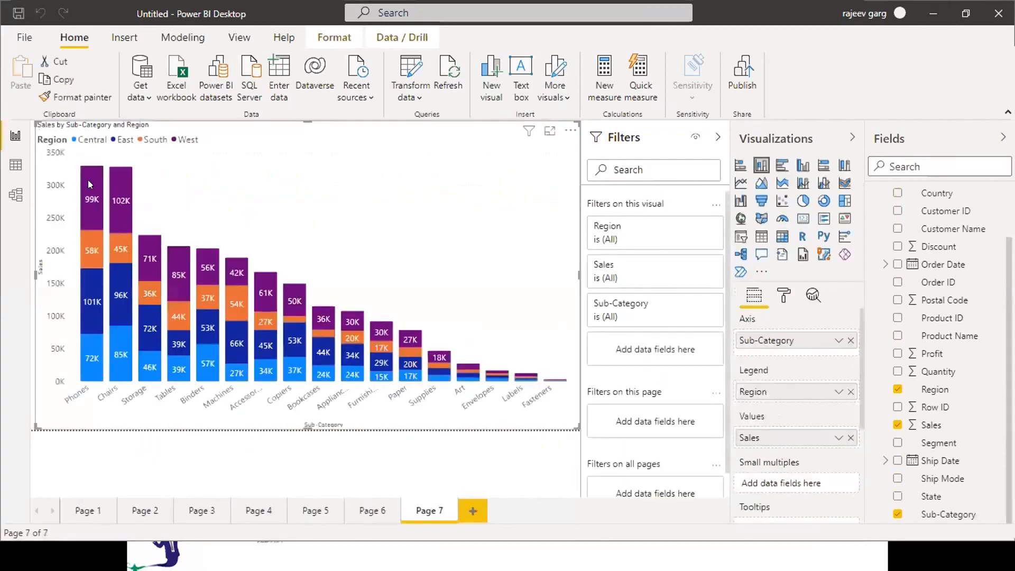
Show the whole stacked column chart as a table, review its sub-category rows, return to the report and clear the selection
left_click(88, 181)
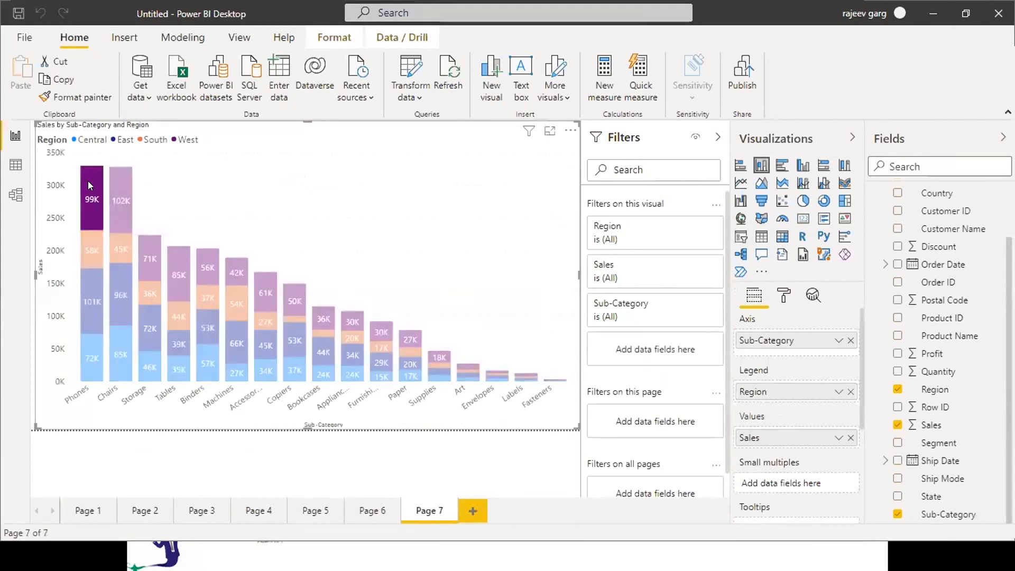
right_click(88, 180)
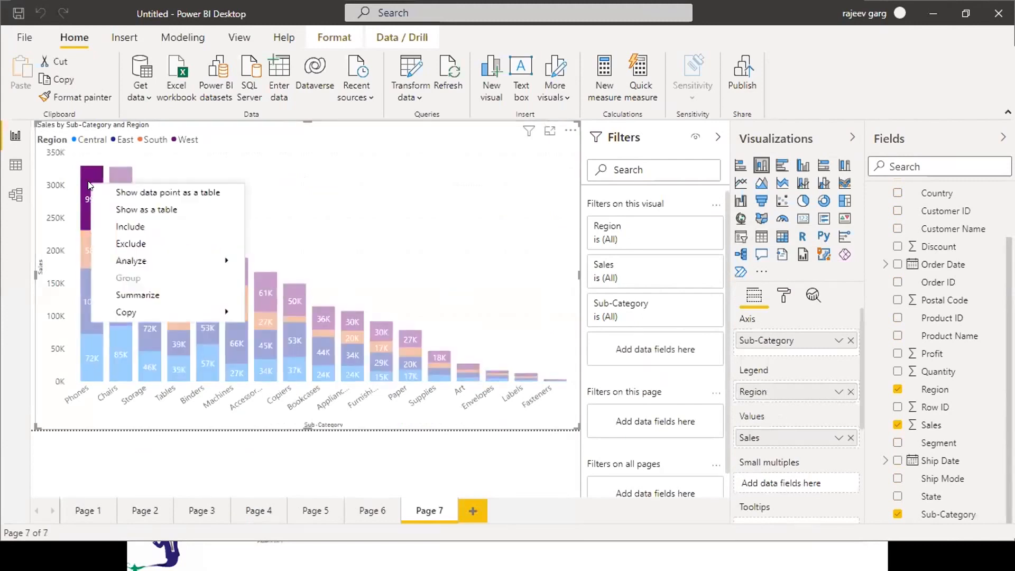
left_click(133, 210)
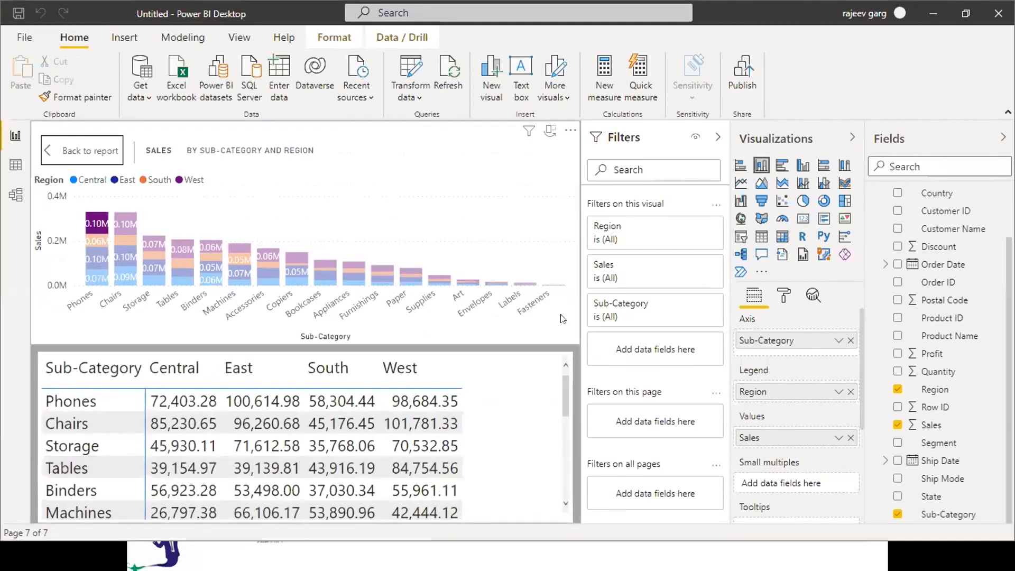
left_click_drag(564, 397, 565, 477)
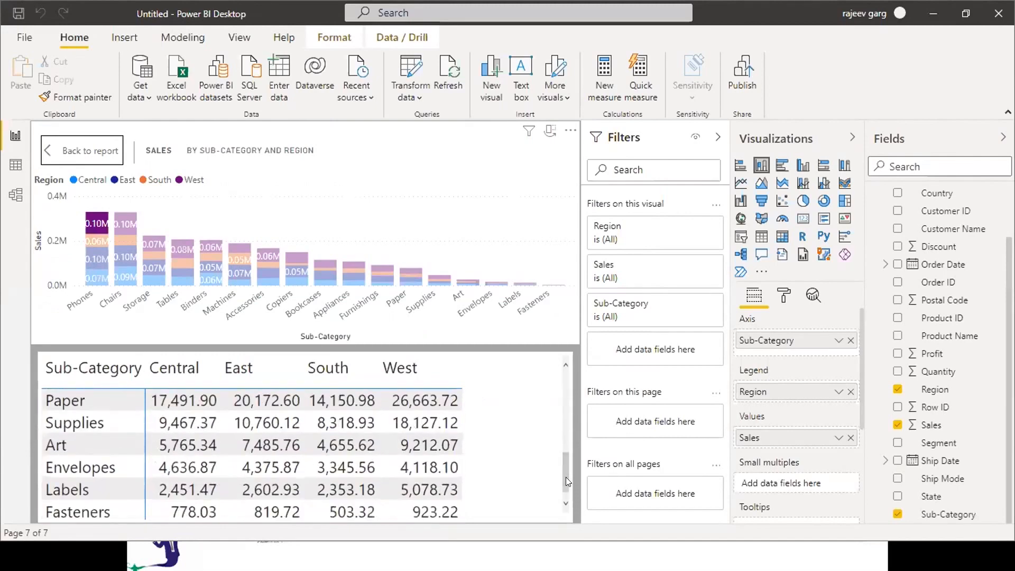
left_click_drag(567, 533, 559, 338)
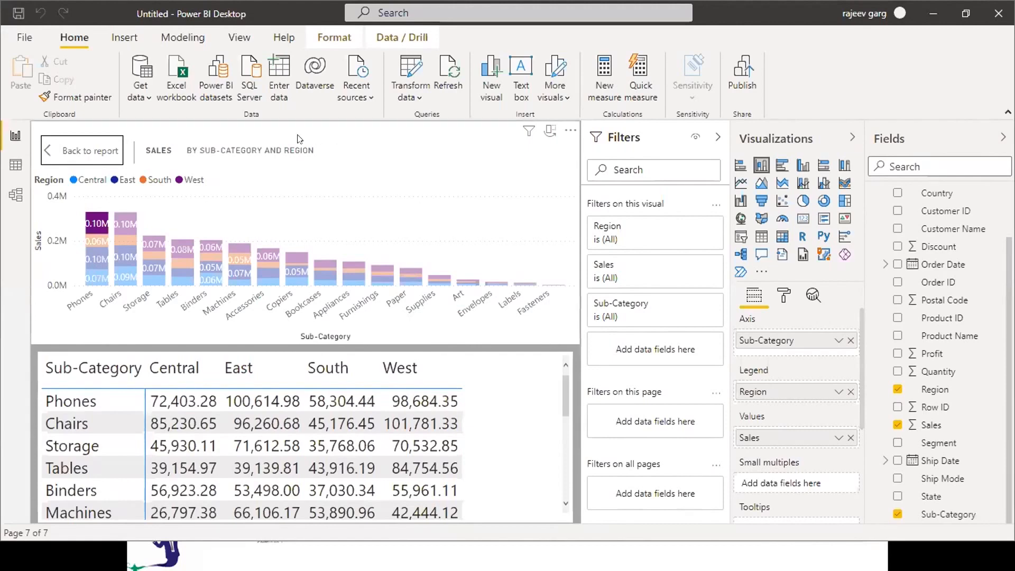
left_click(78, 154)
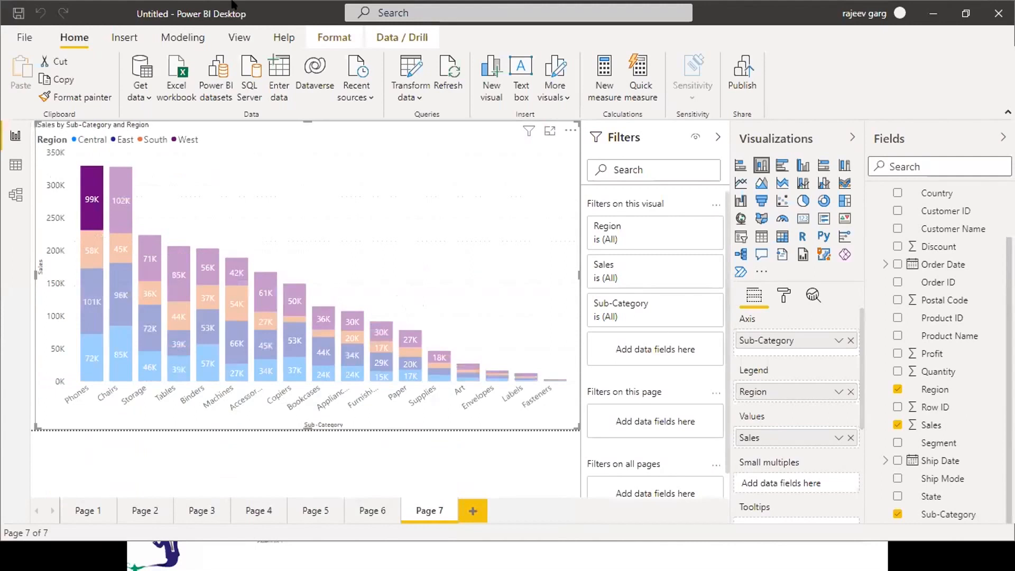
left_click(233, 154)
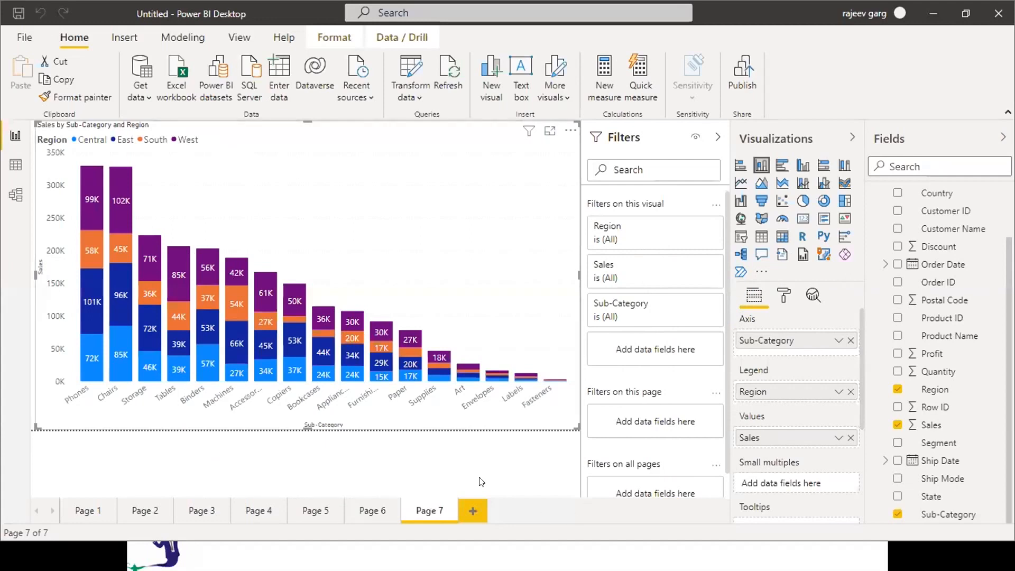
Add a new report page with an empty table visual
left_click(480, 508)
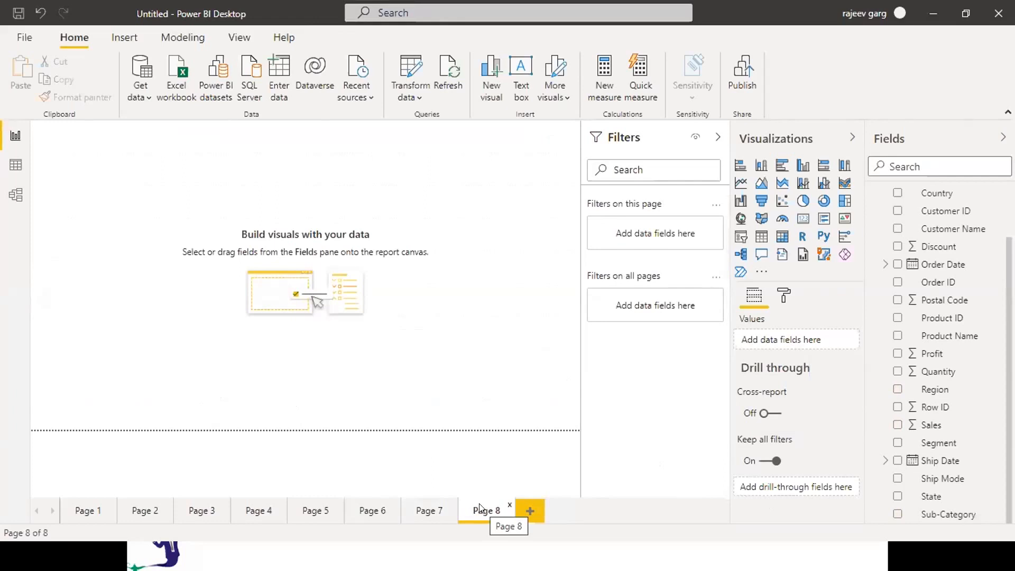
left_click(761, 238)
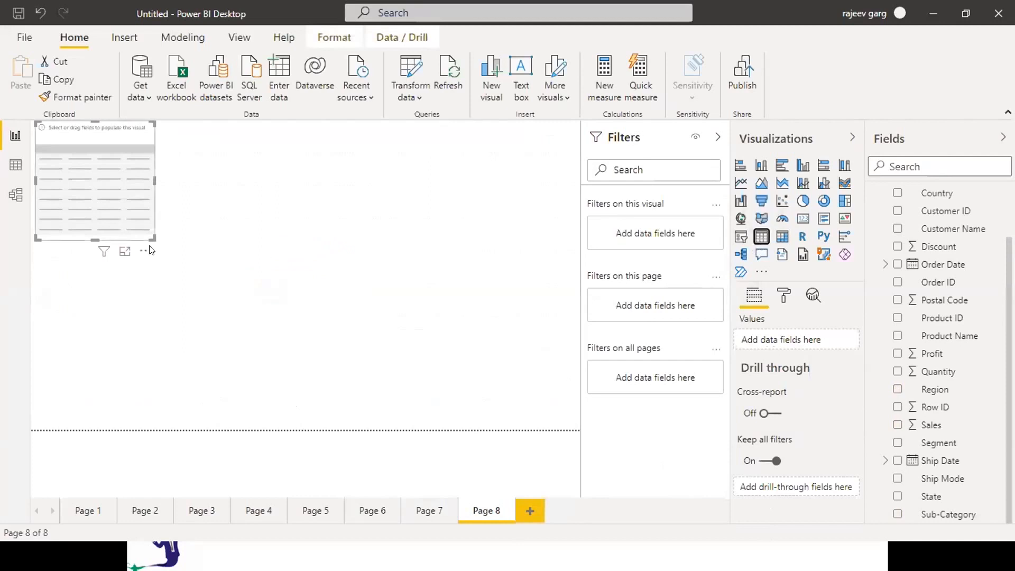
Enlarge the empty table visual across most of the page and add the Category and Sub-Category fields to it
left_click_drag(150, 236, 463, 417)
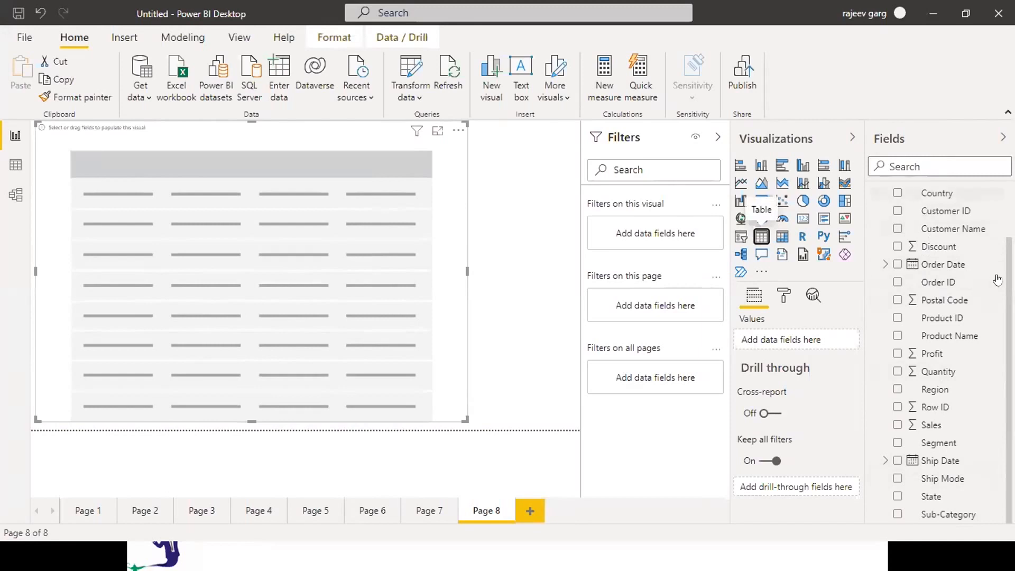
scroll(983, 282, "up", 1)
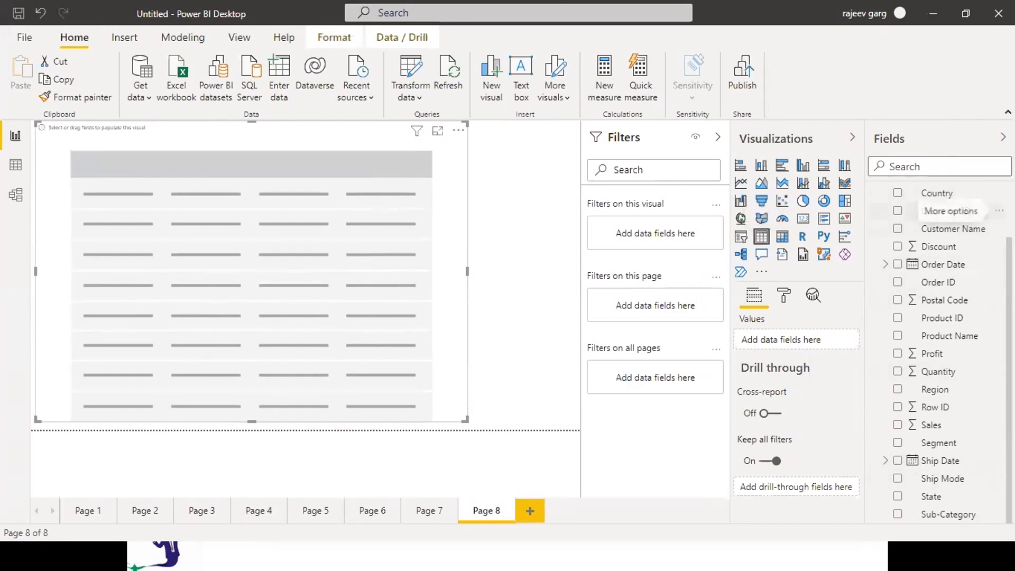
scroll(876, 225, "up", 2)
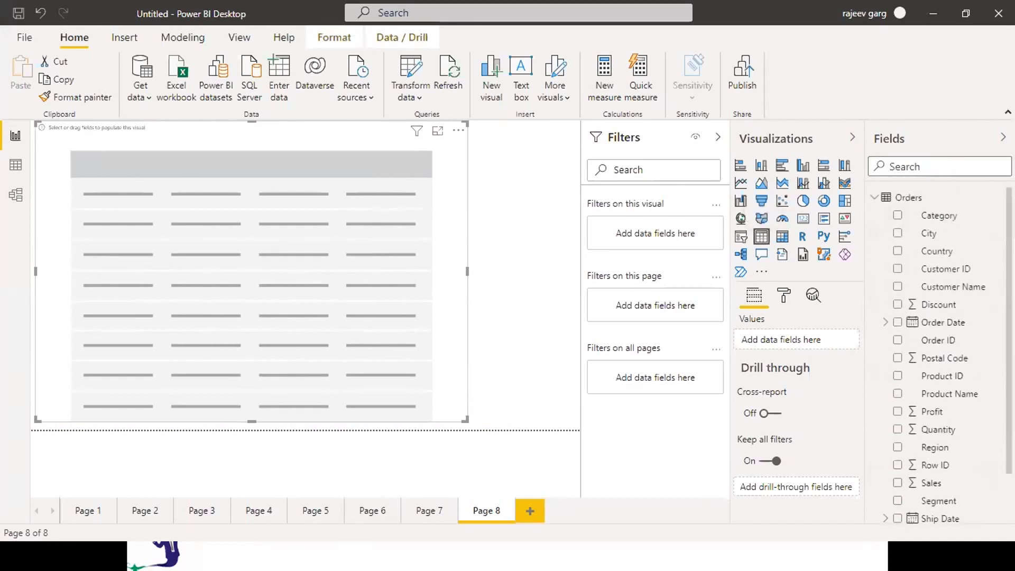
left_click(893, 216)
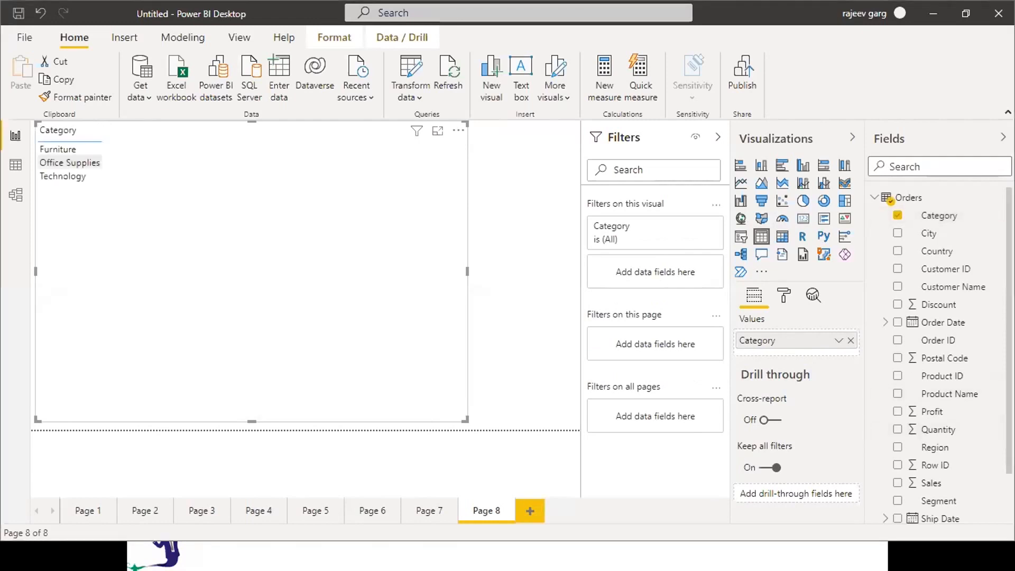
scroll(890, 201, "down", 2)
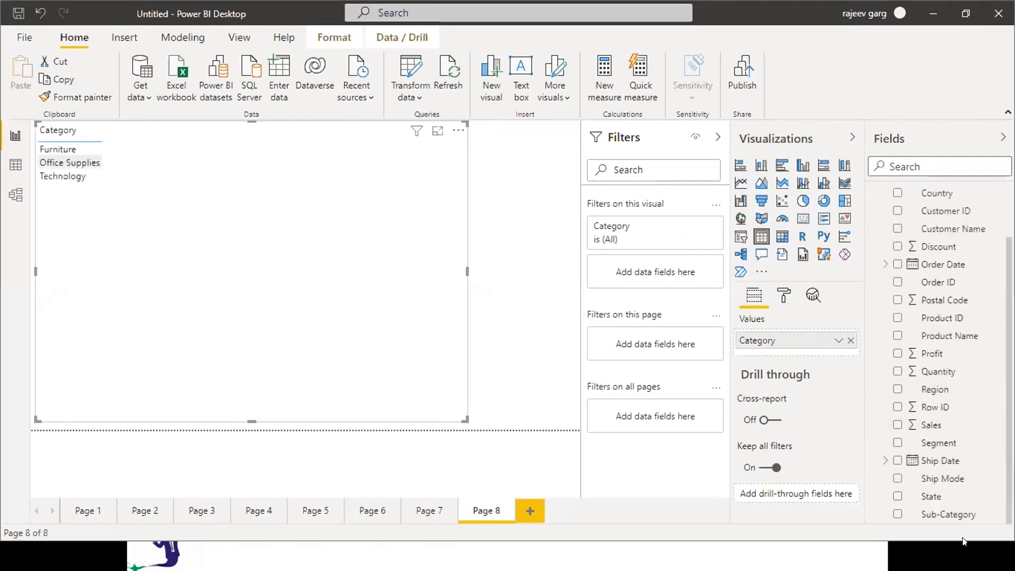
left_click(897, 516)
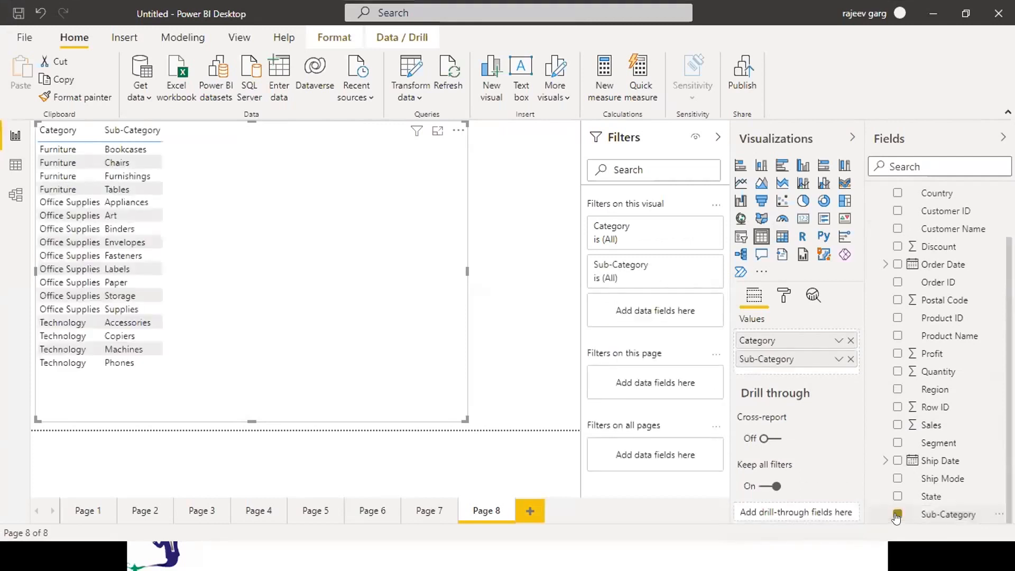
Add the Sales, Profit, Quantity and Discount fields to the table
left_click(898, 425)
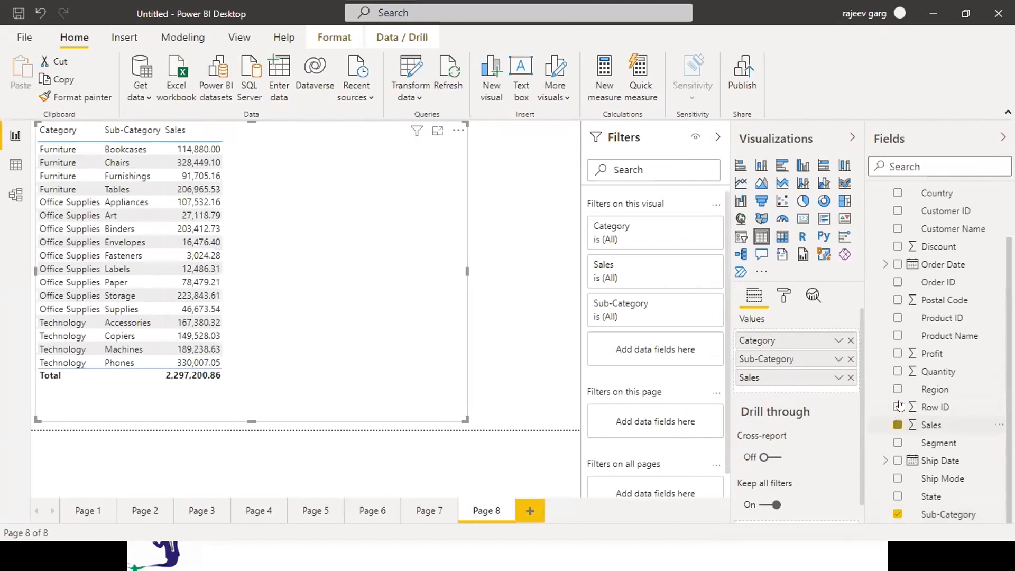
left_click(898, 354)
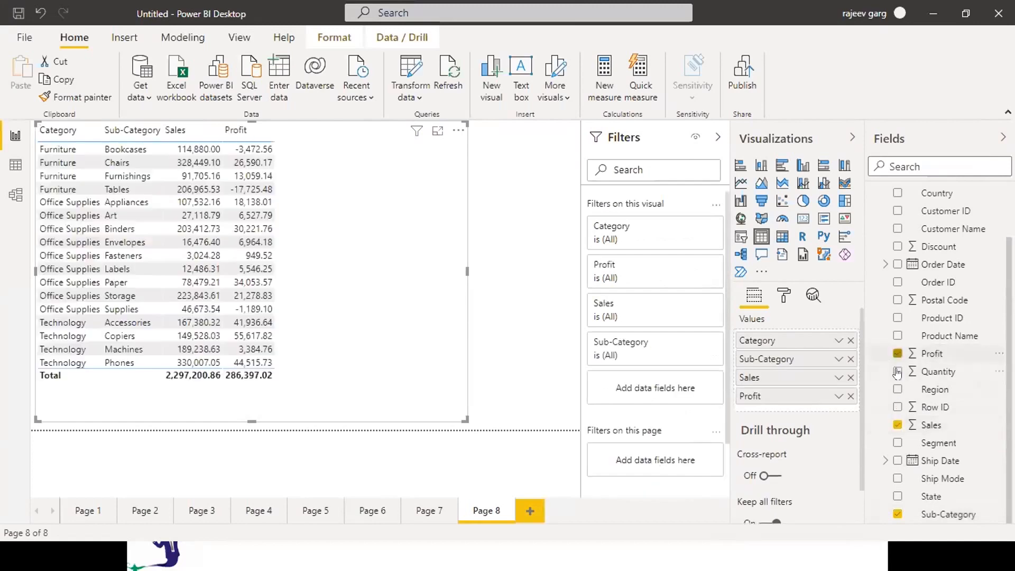
left_click(896, 372)
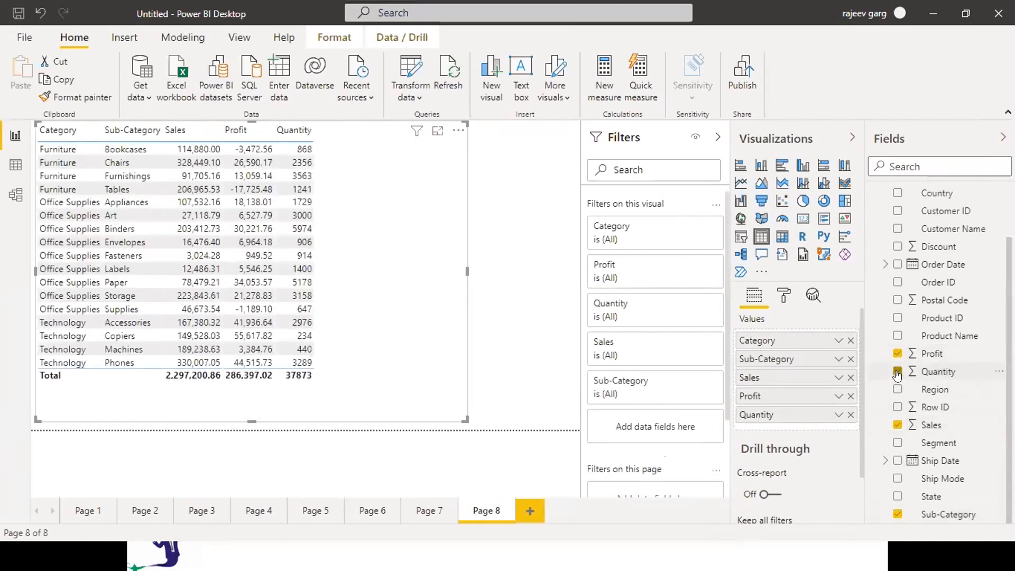
left_click(892, 247)
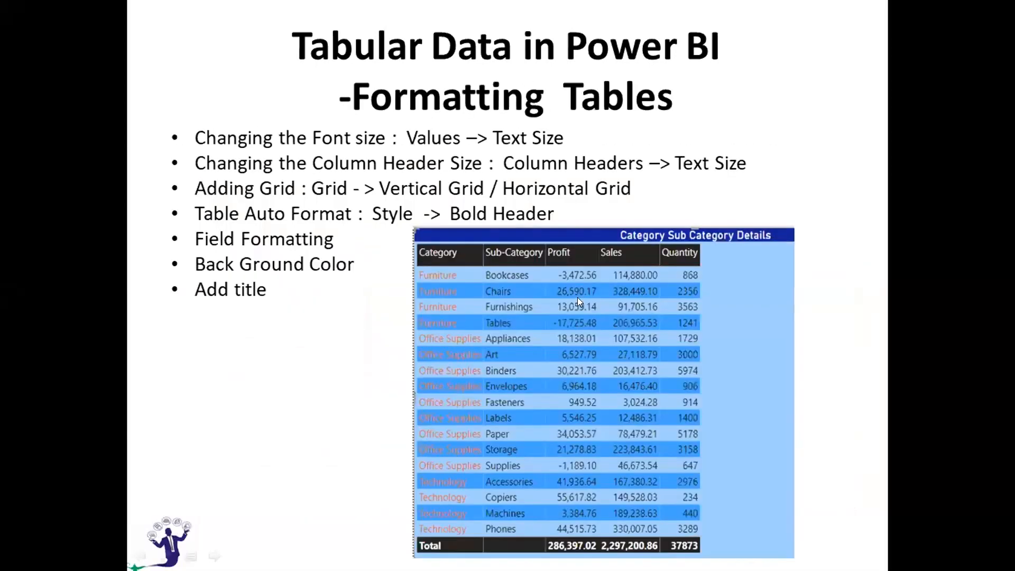
Switch back from the slides to Power BI Desktop and give the table's column headers a very dark blue background and white font
key("alt+Tab")
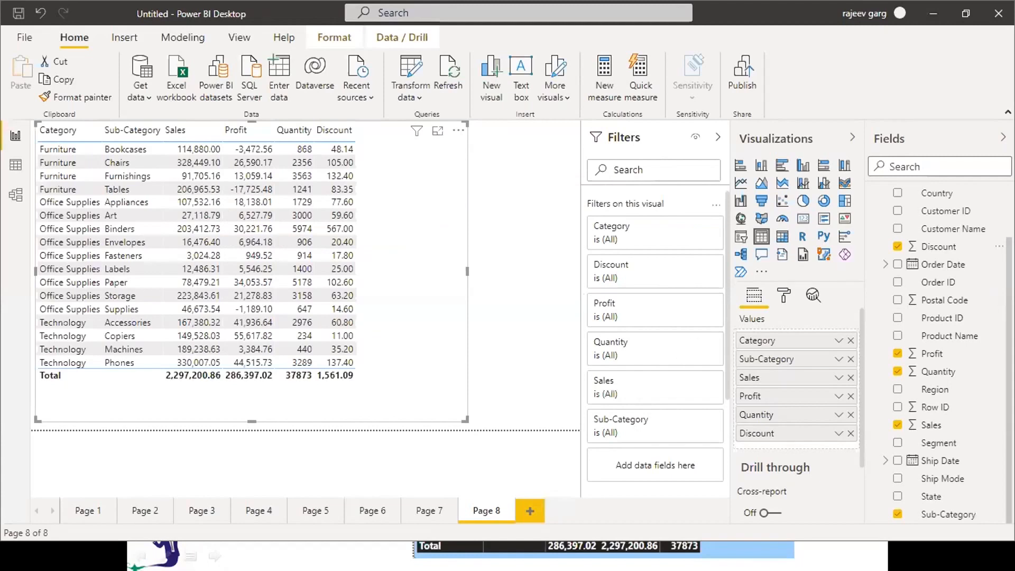
left_click(785, 295)
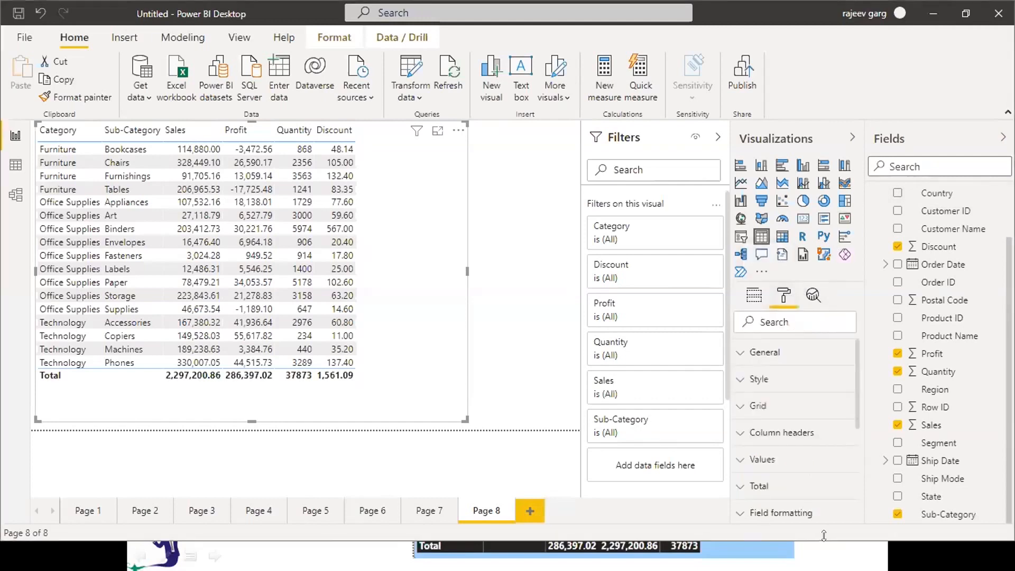
left_click_drag(855, 410, 855, 447)
left_click(742, 364)
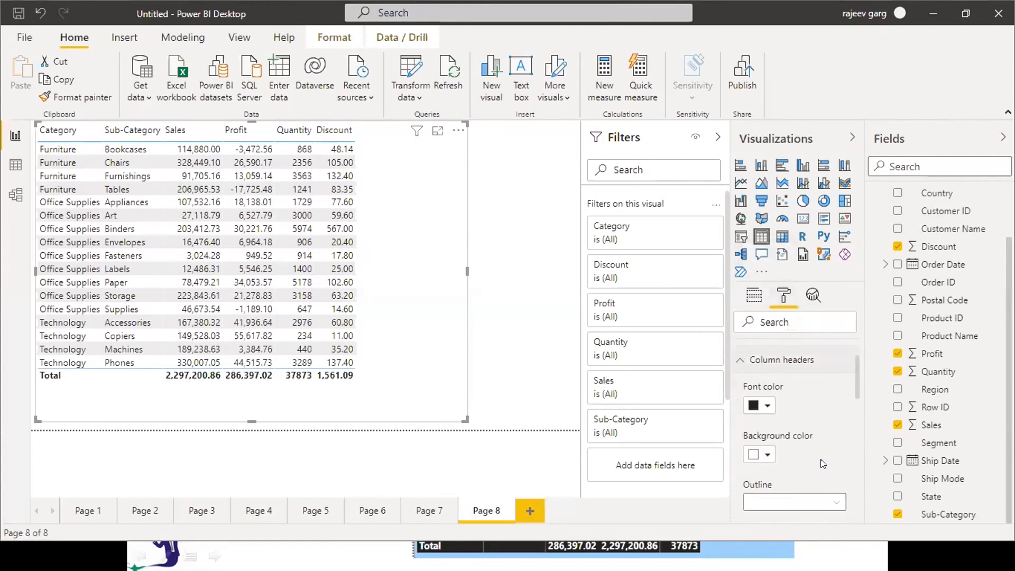
left_click(766, 408)
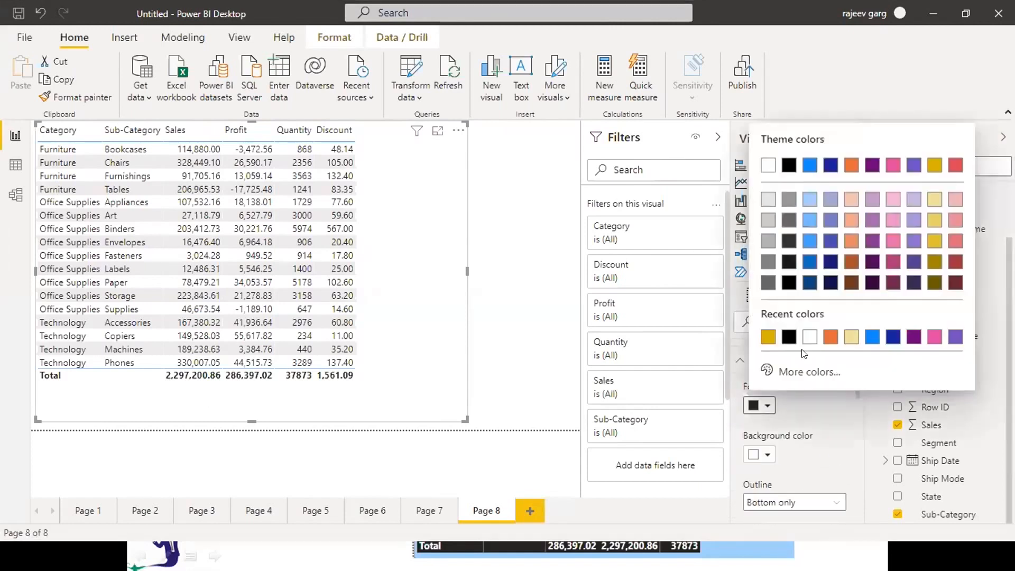
left_click(767, 455)
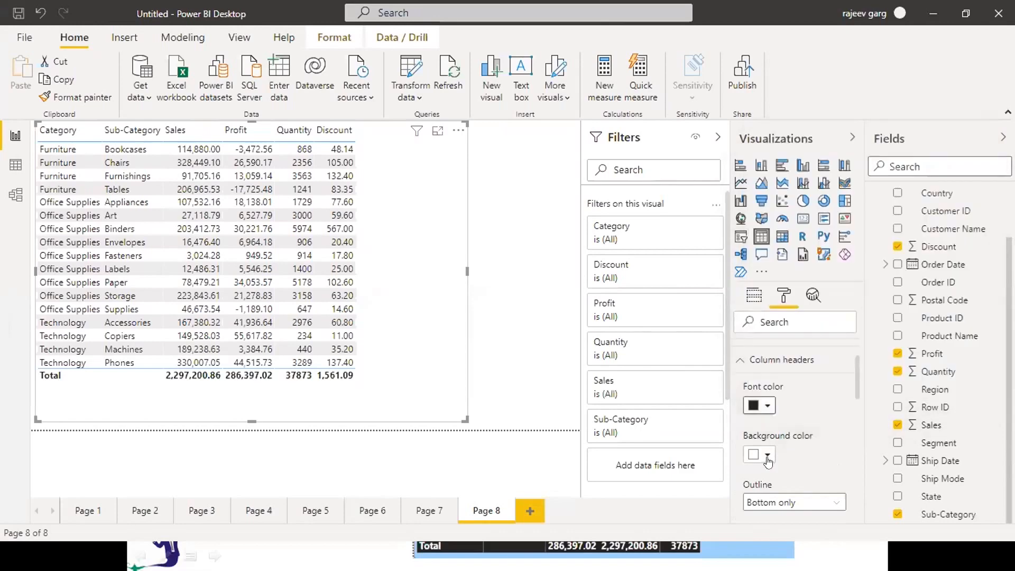
left_click(768, 456)
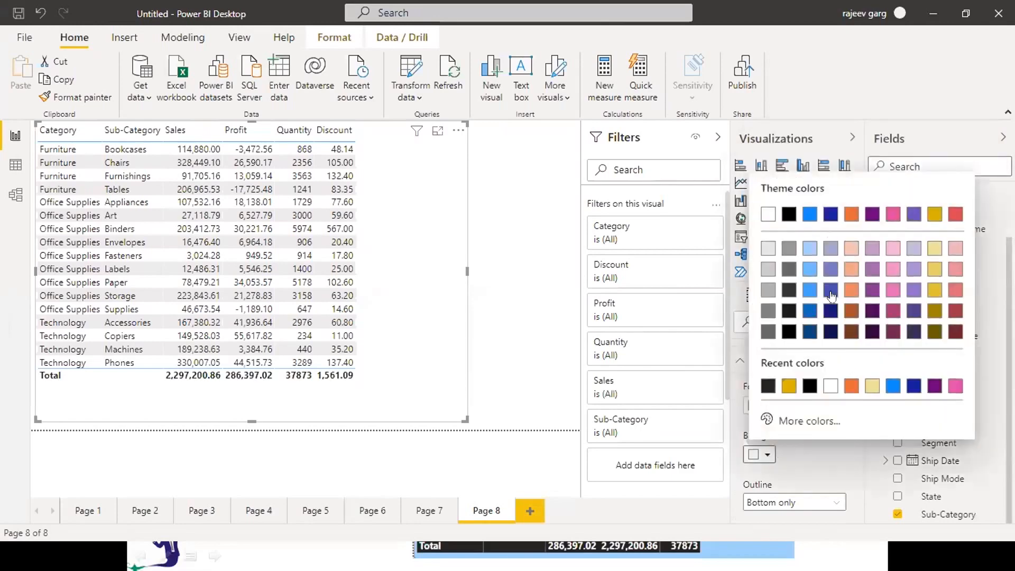
left_click(830, 331)
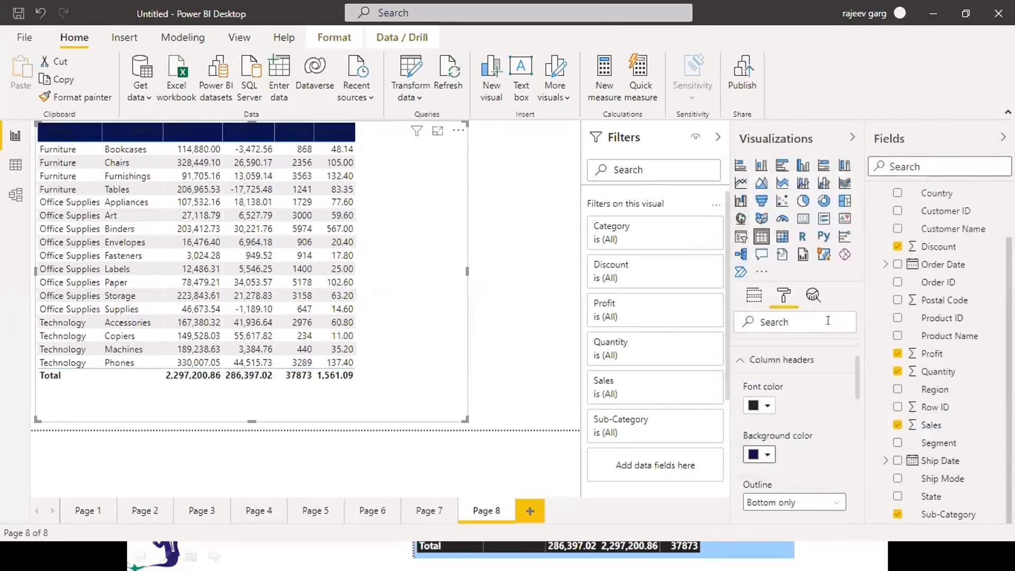
left_click(761, 406)
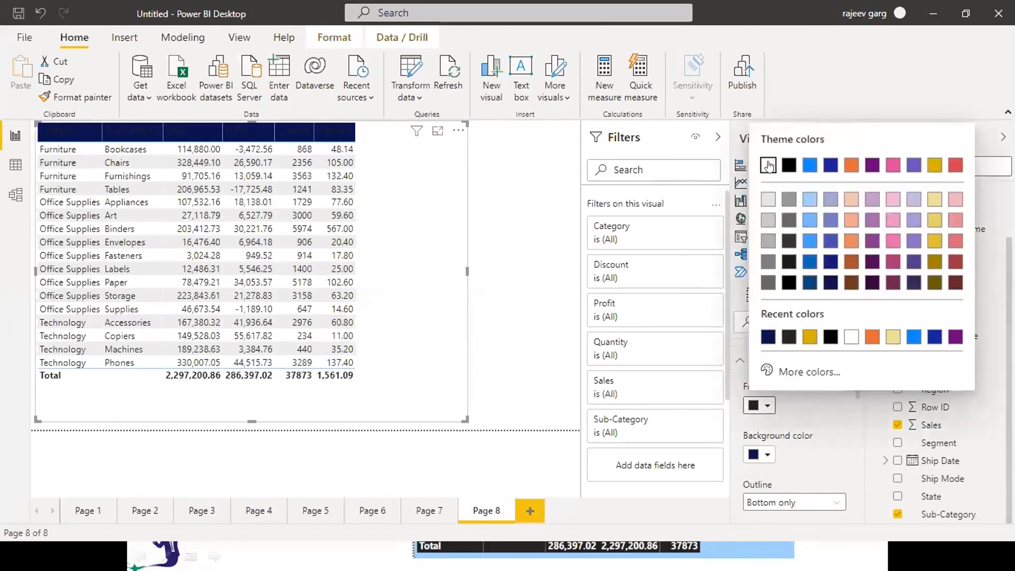
left_click(769, 166)
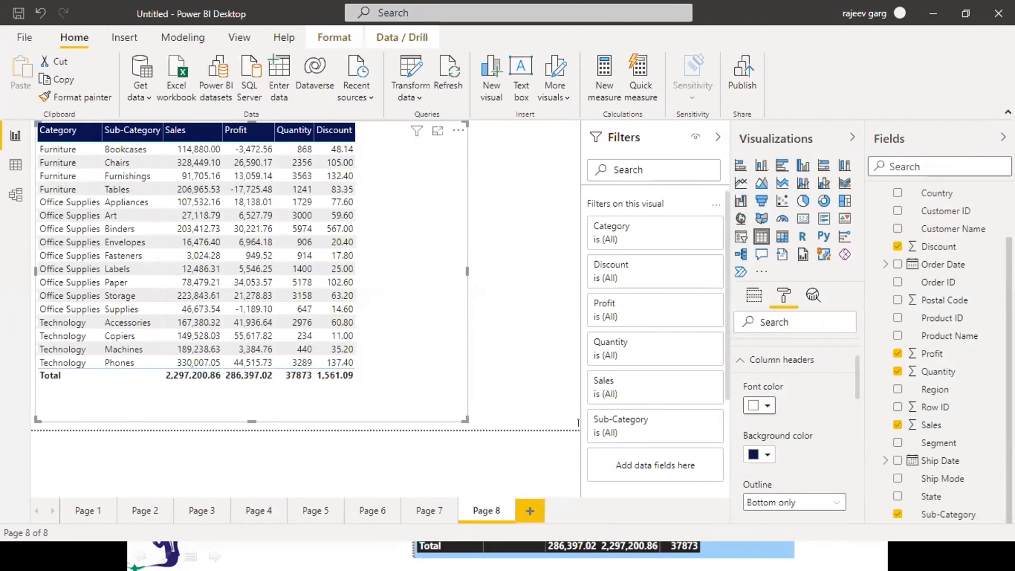
left_click(741, 359)
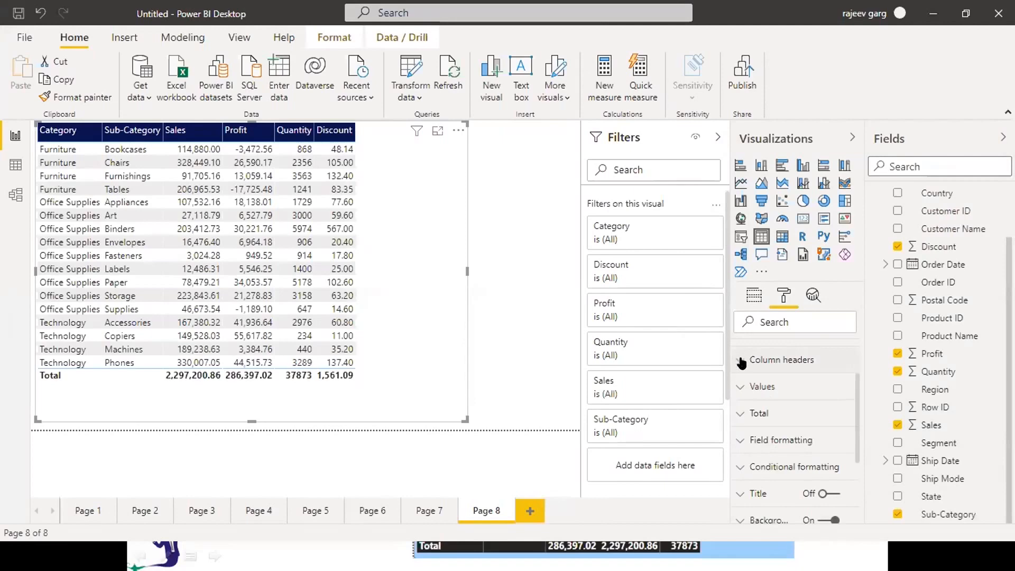
Set the table values' font color to very dark blue and their background color to light blue
left_click(738, 387)
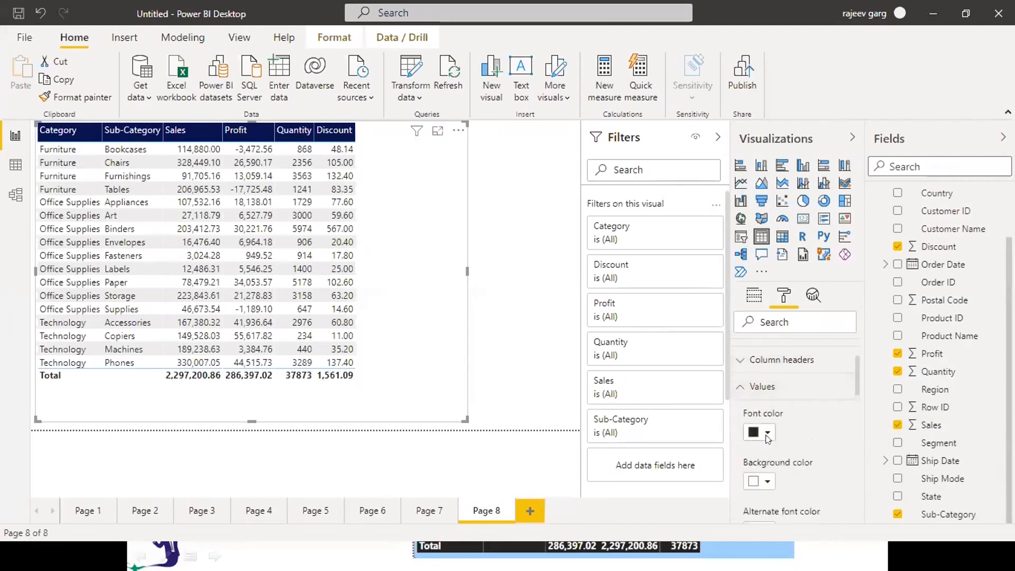
left_click(766, 433)
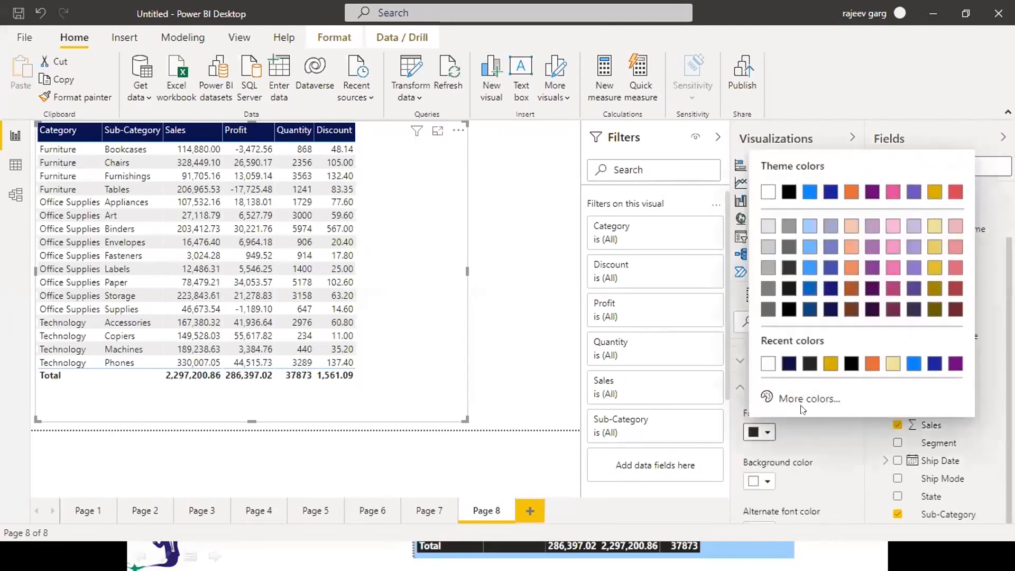
left_click(789, 363)
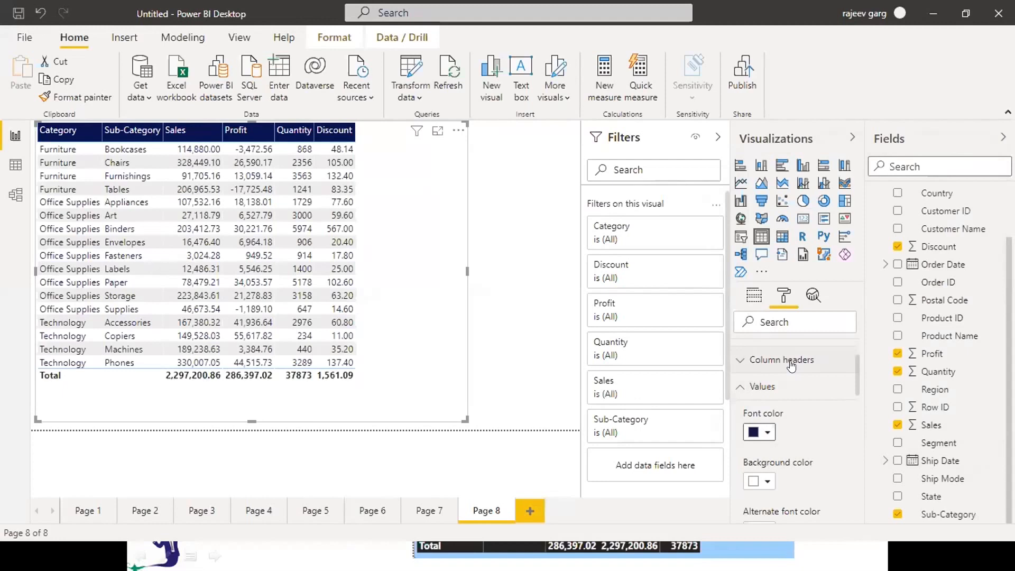
left_click(773, 480)
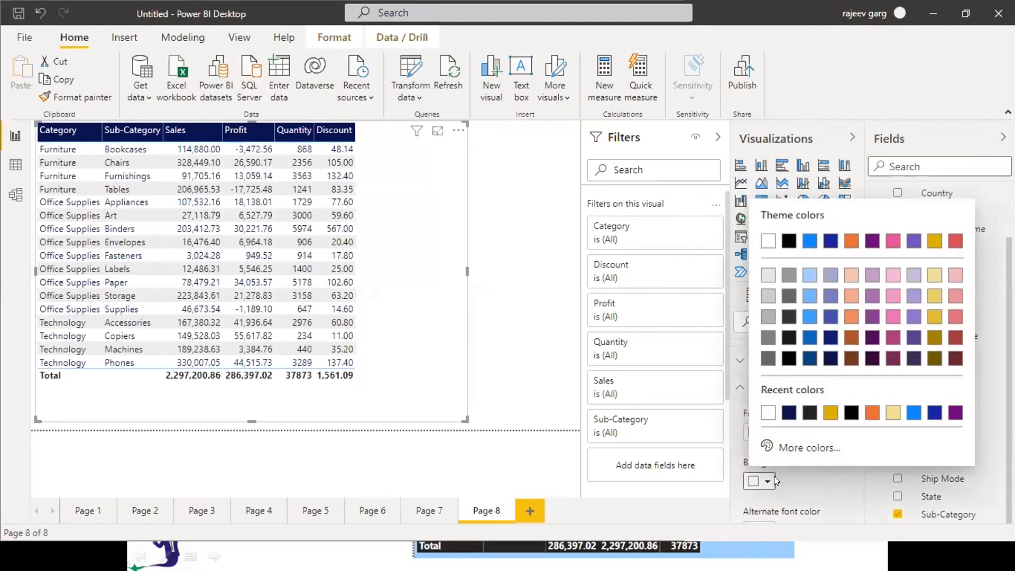
left_click(812, 279)
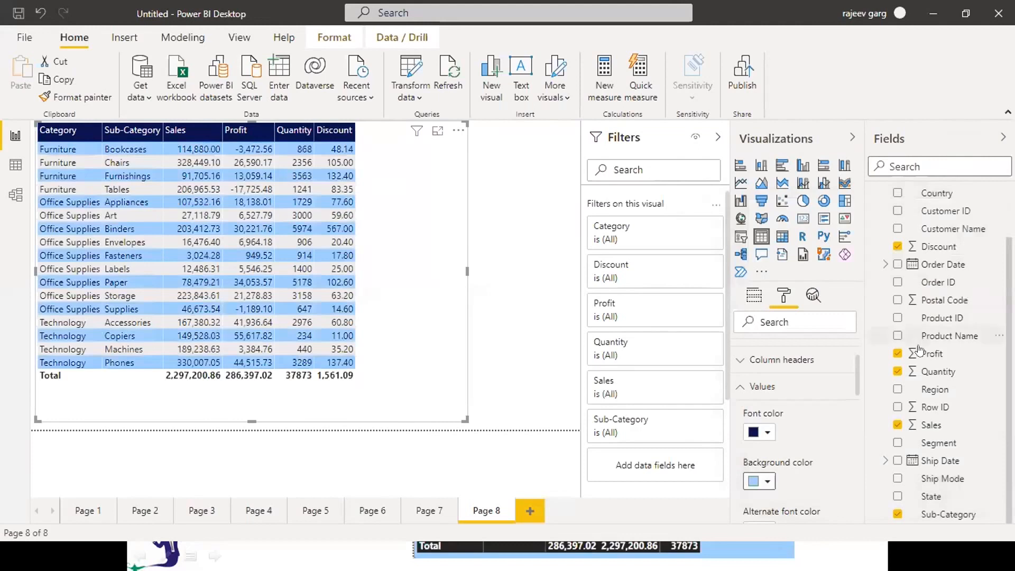
Set the values' alternate font color to very dark blue and the alternate background color to light blue
scroll(854, 394, "down", 3)
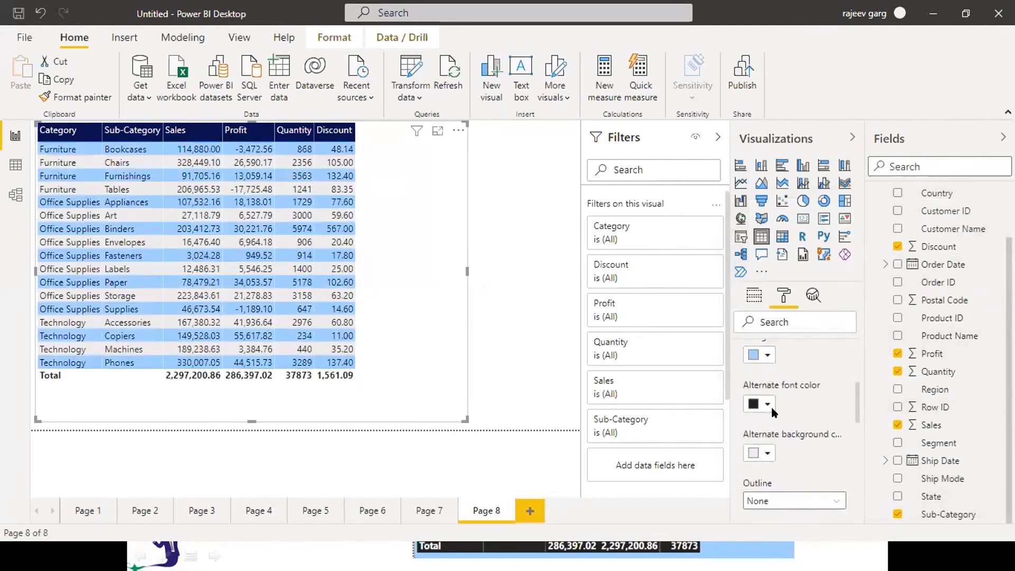
left_click(765, 411)
left_click(759, 452)
left_click(760, 453)
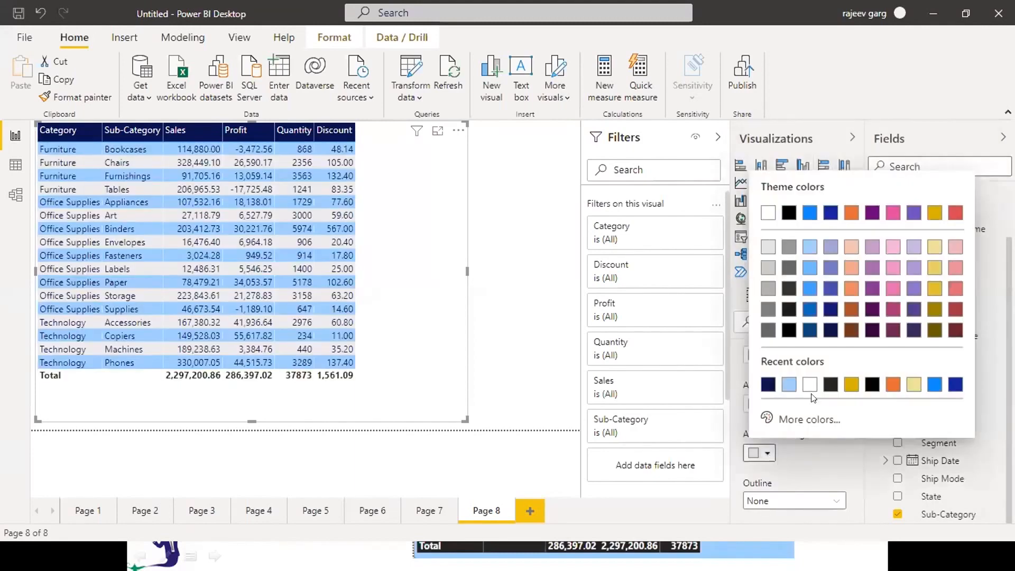
left_click(783, 379)
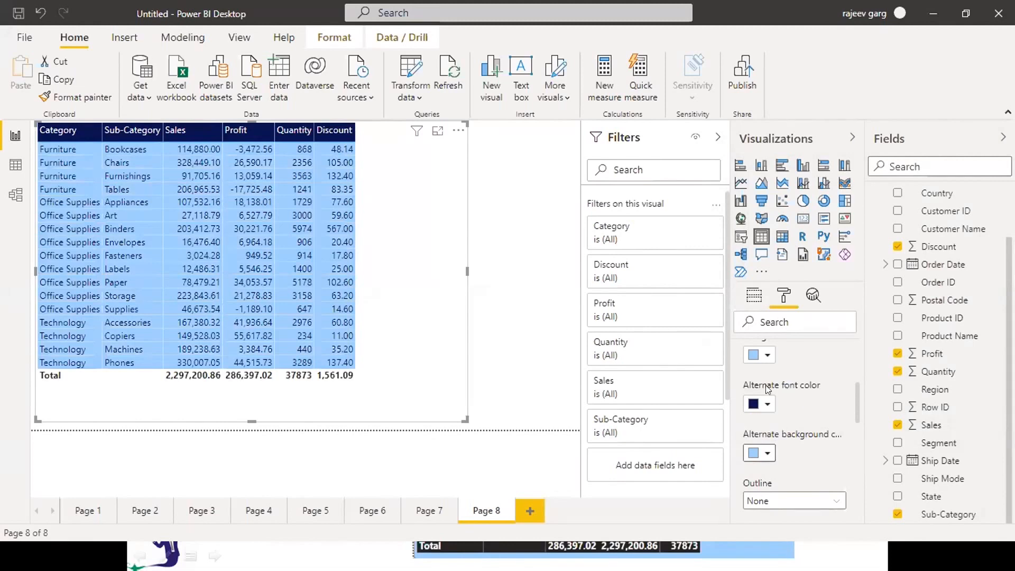
scroll(851, 391, "up", 3)
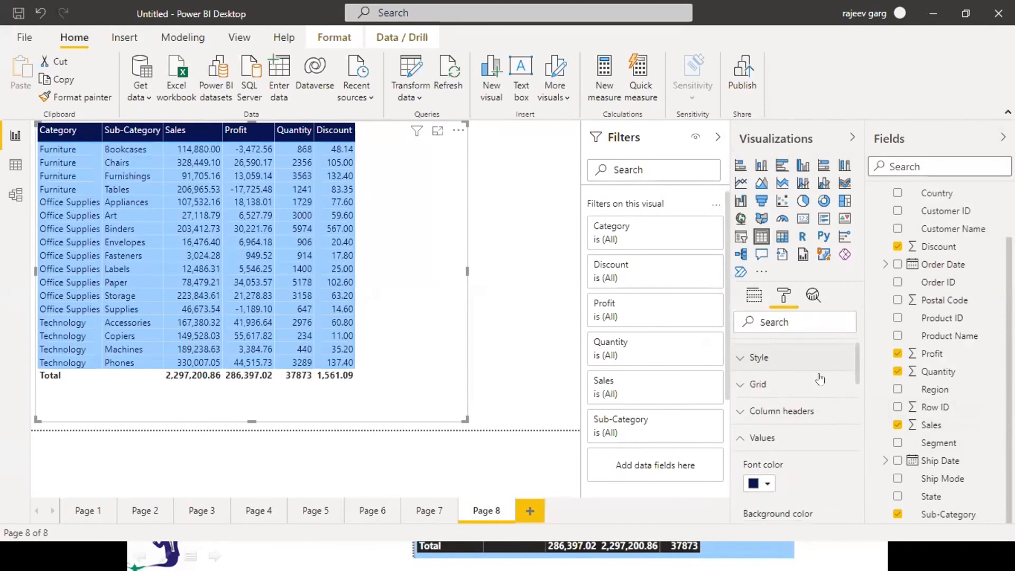
left_click(736, 439)
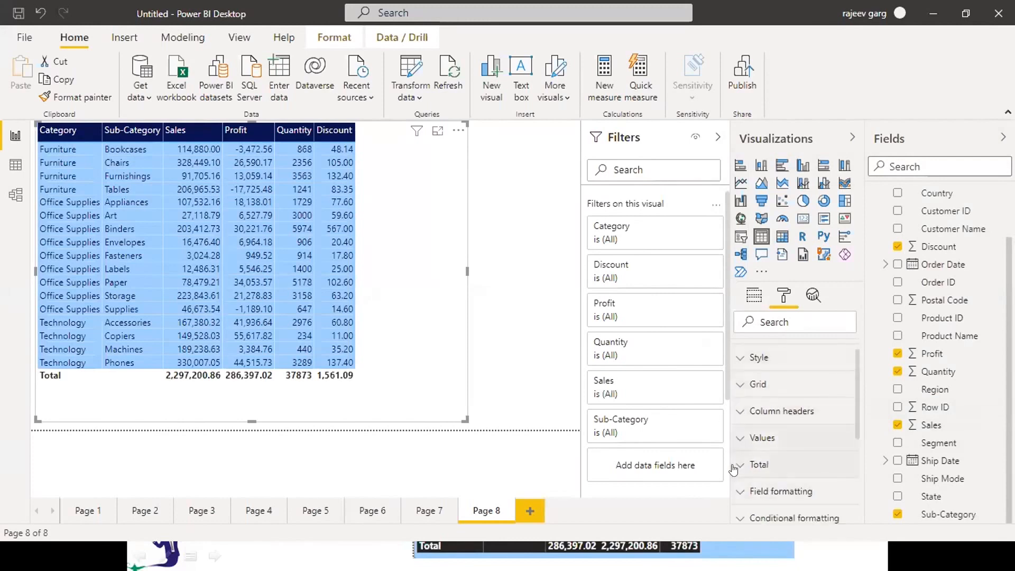
Turn the table's totals row off and back on
left_click(733, 466)
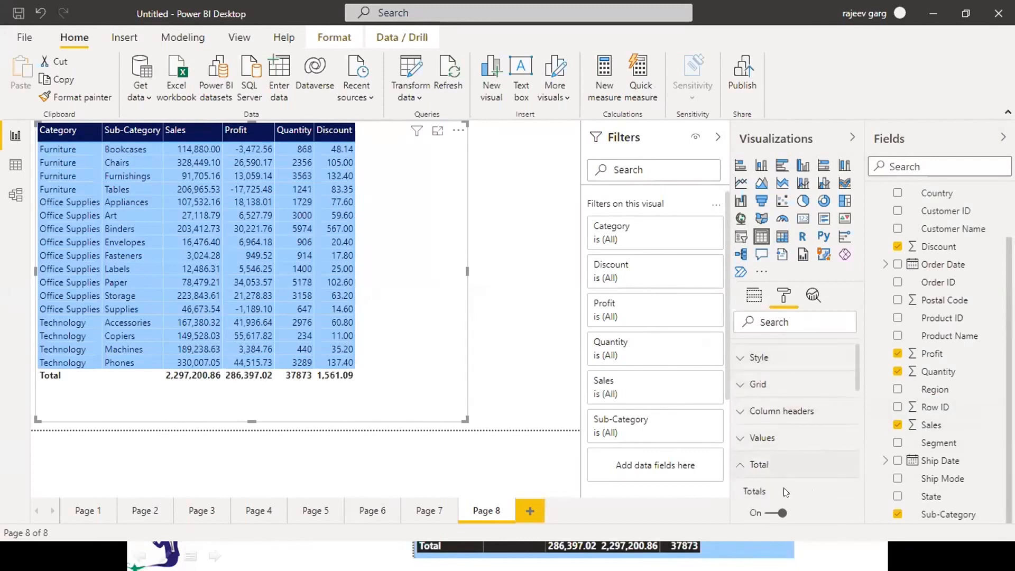
left_click(771, 513)
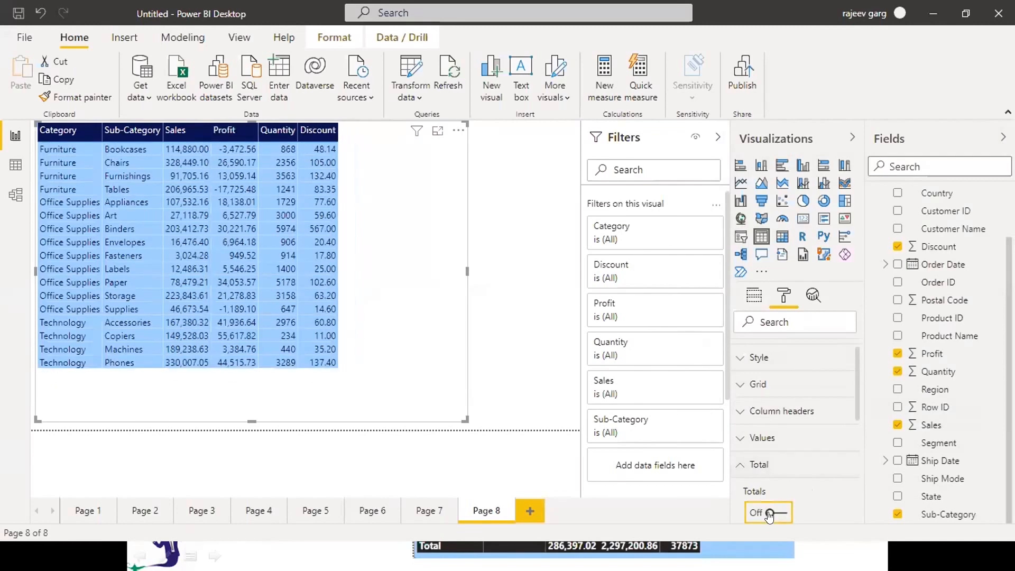
left_click(776, 515)
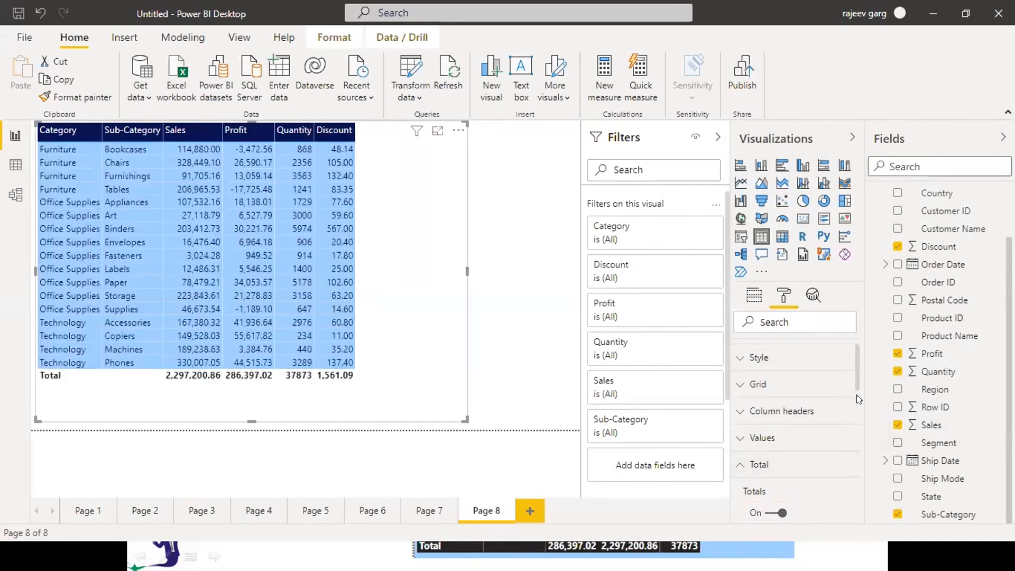
Format the table's Total row with a white font and a dark navy background
left_click_drag(856, 383, 857, 423)
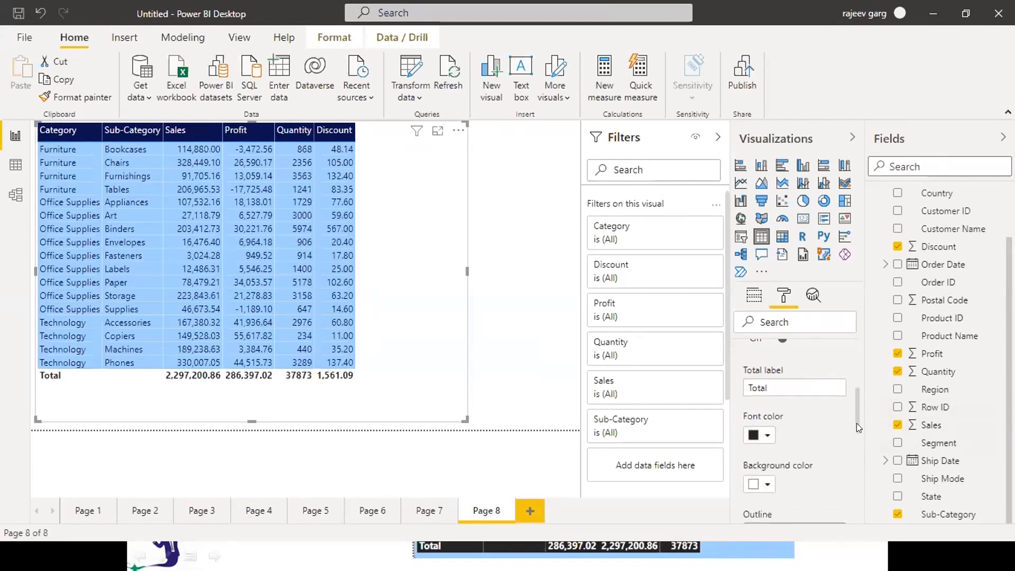
left_click(766, 437)
left_click(809, 366)
left_click(764, 485)
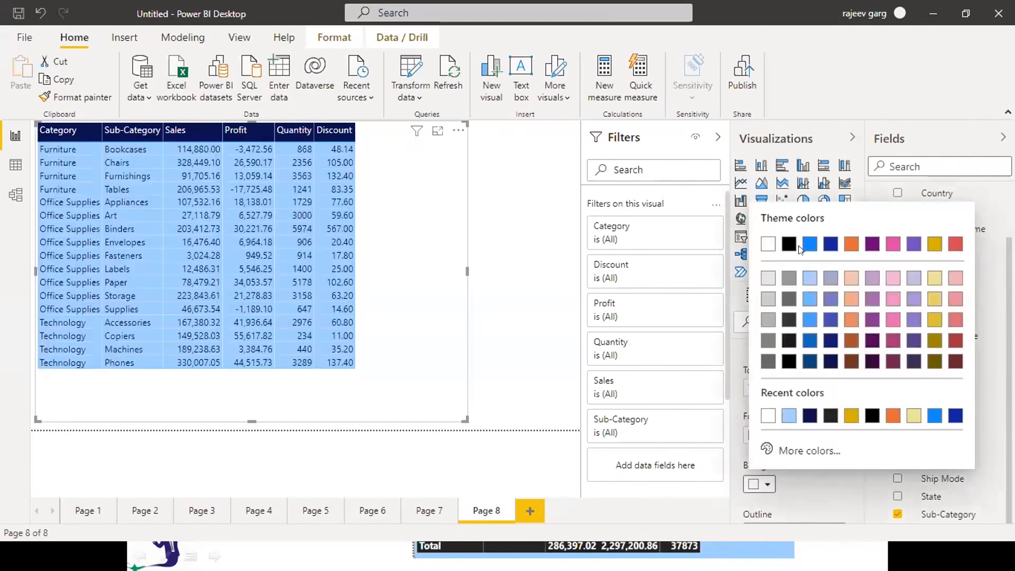
left_click(809, 416)
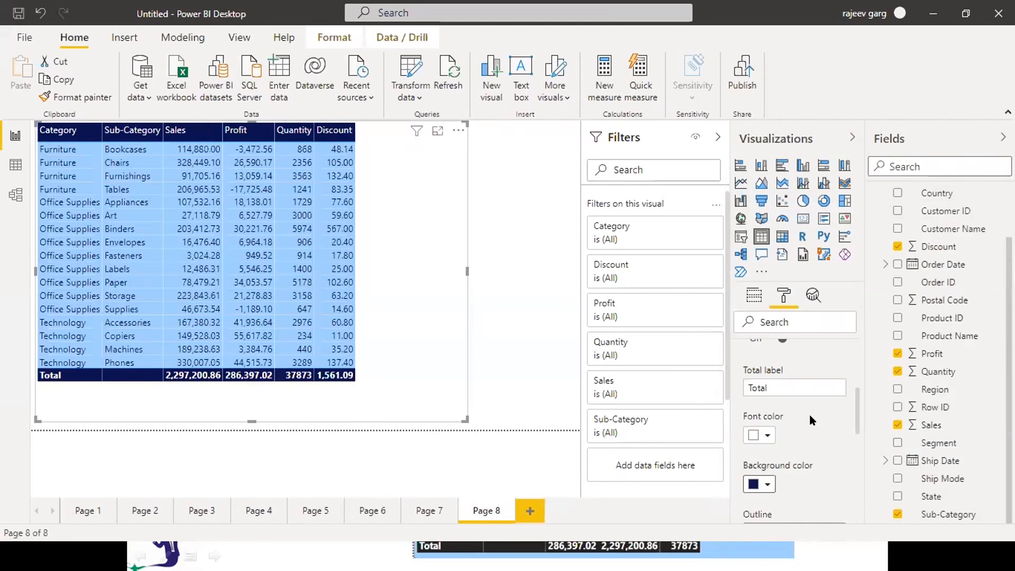
left_click_drag(858, 428, 857, 394)
left_click(756, 427)
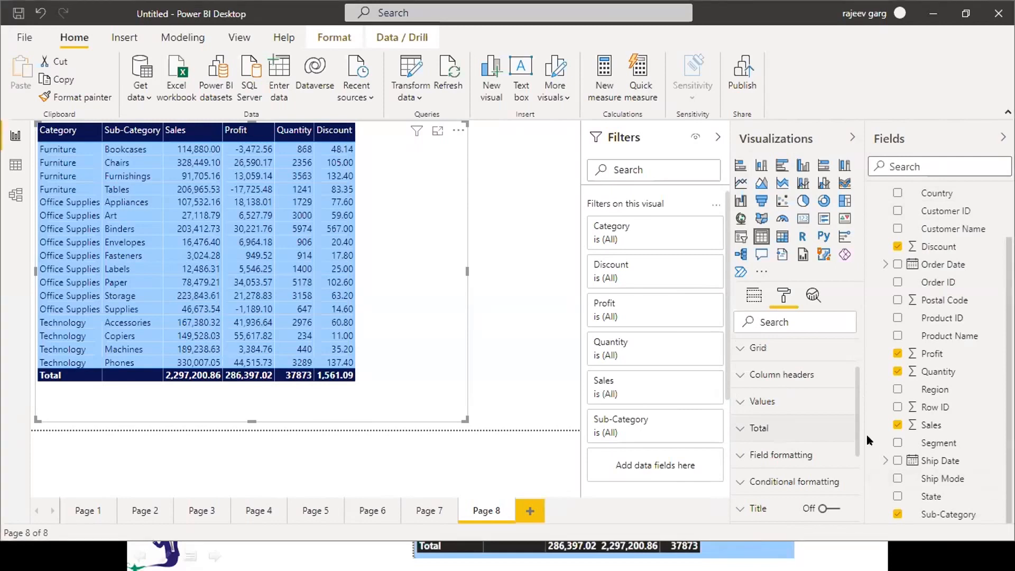
Try the Minimal and Bold header preset styles on the table
scroll(857, 434, "up", 2)
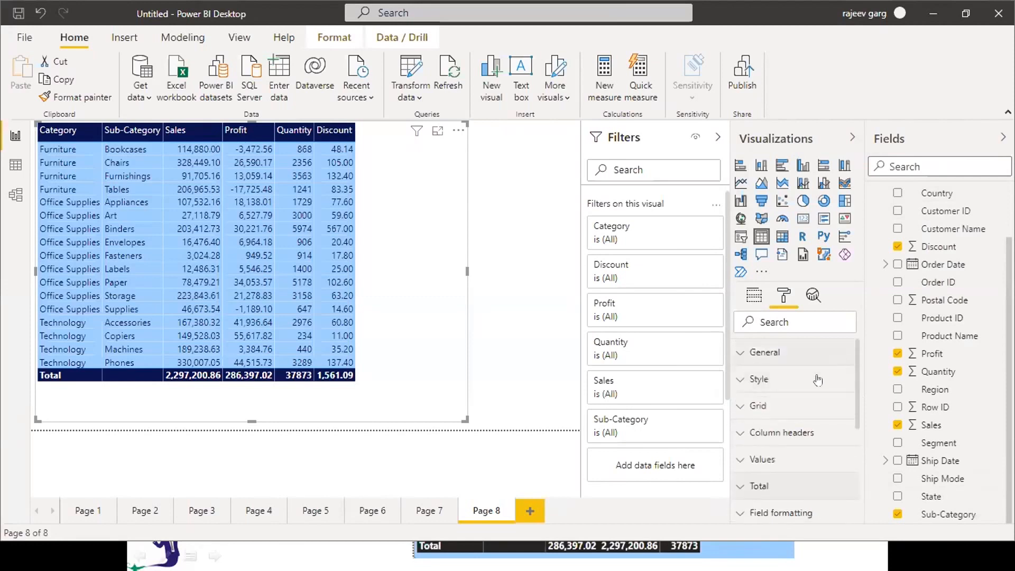
left_click(737, 380)
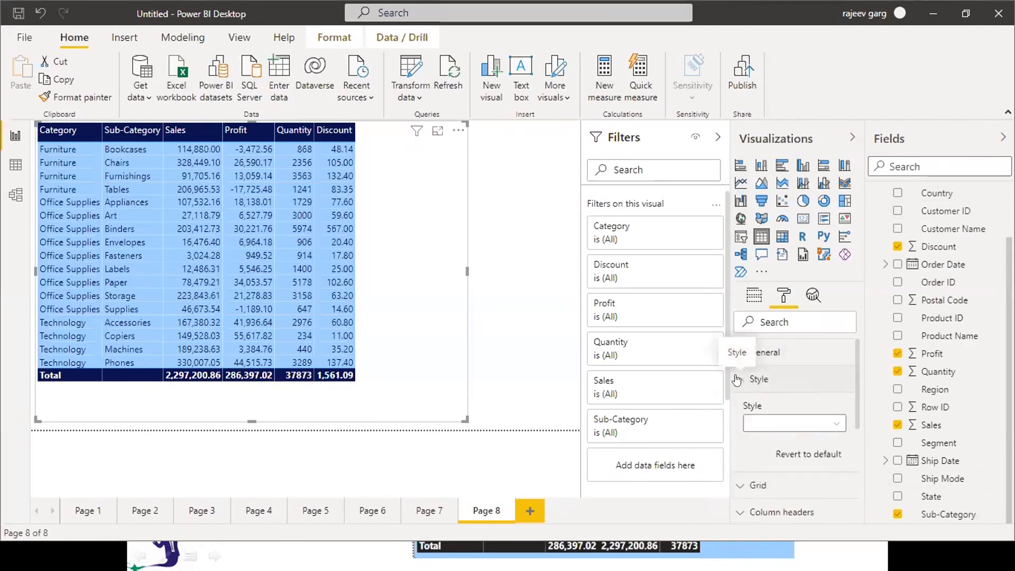
left_click(794, 428)
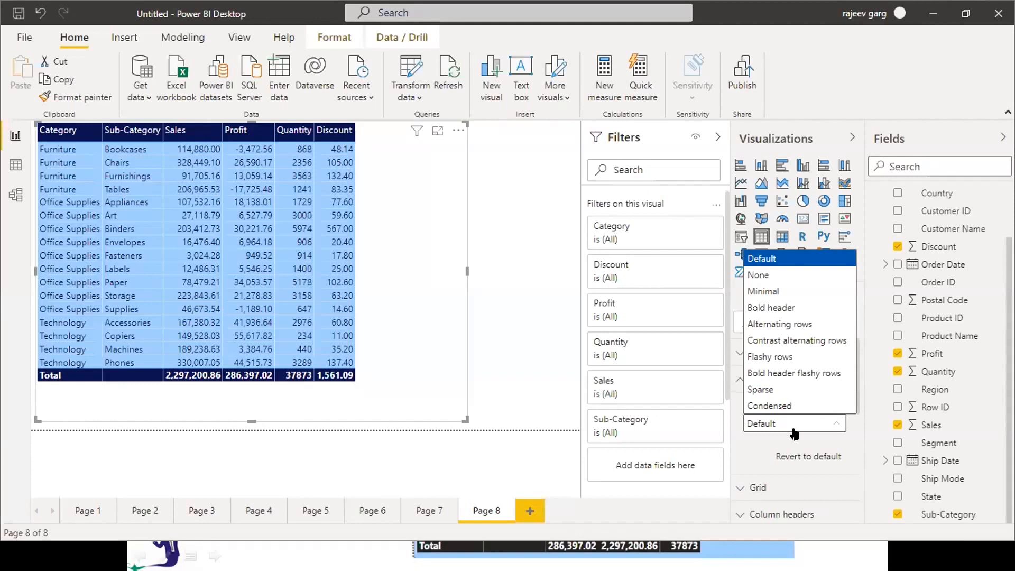
left_click(772, 294)
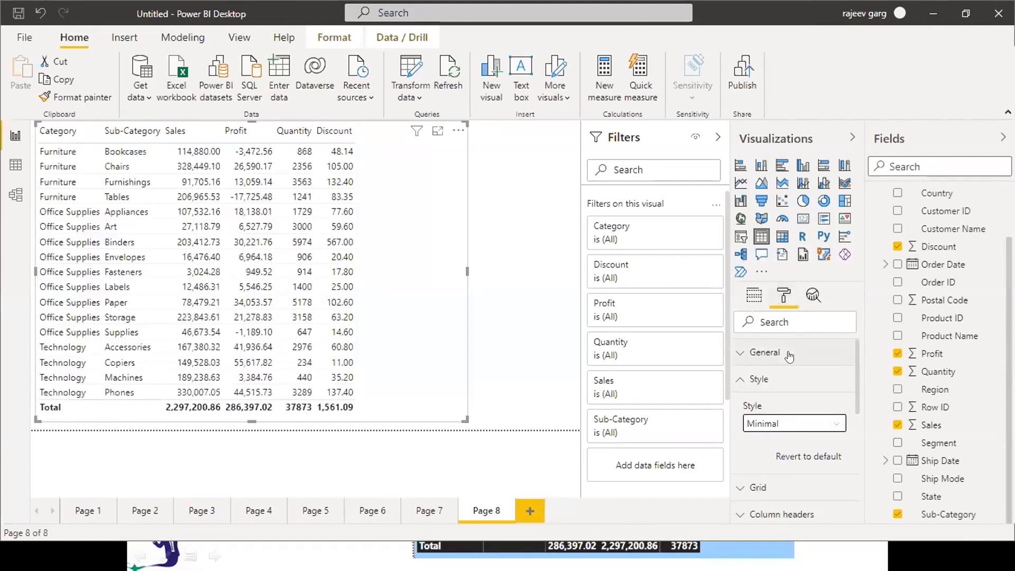
left_click(791, 423)
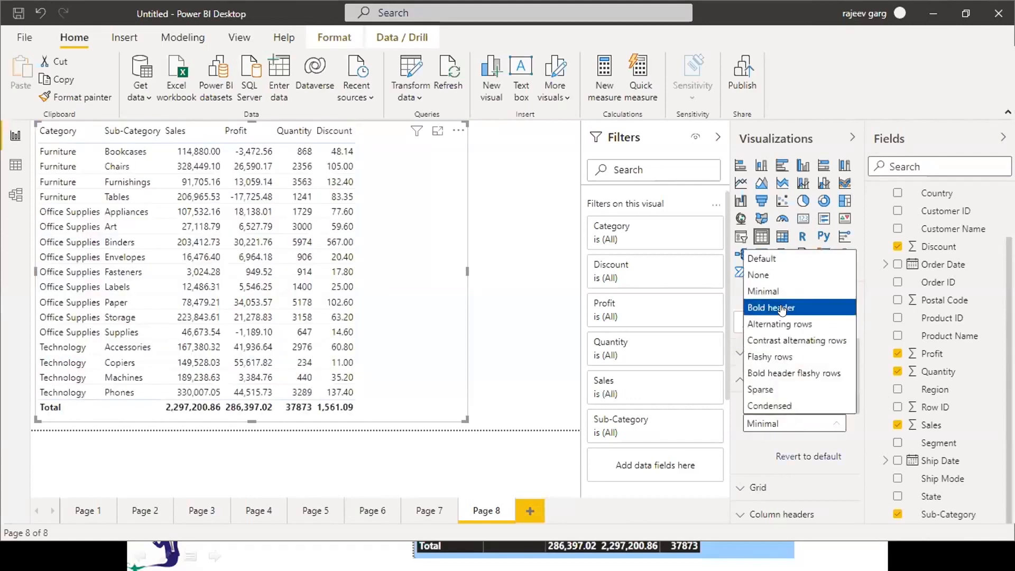
left_click(781, 309)
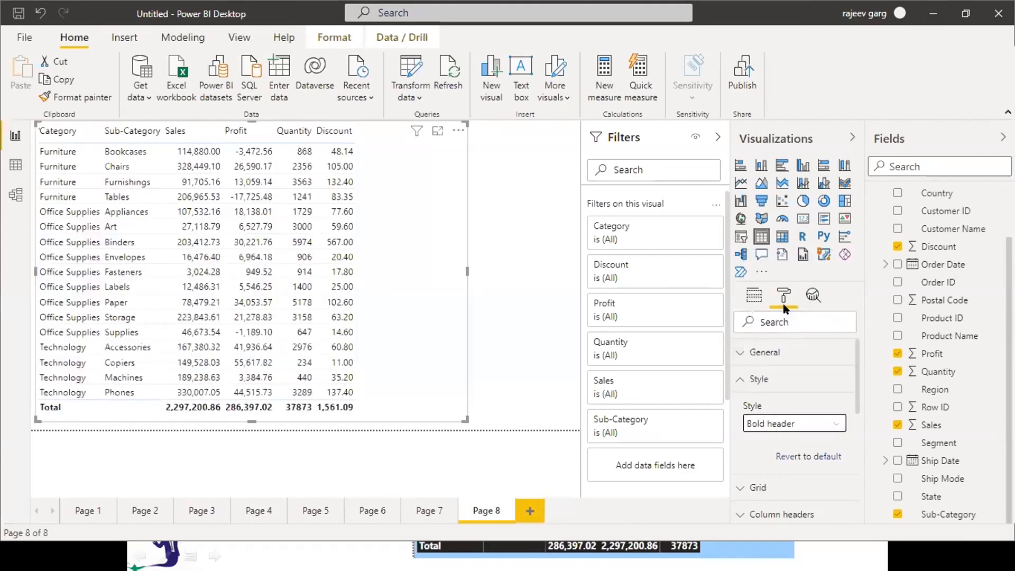
Try the Alternating rows, Contrast alternating rows and Flashy rows preset styles on the table
left_click(783, 422)
left_click(757, 324)
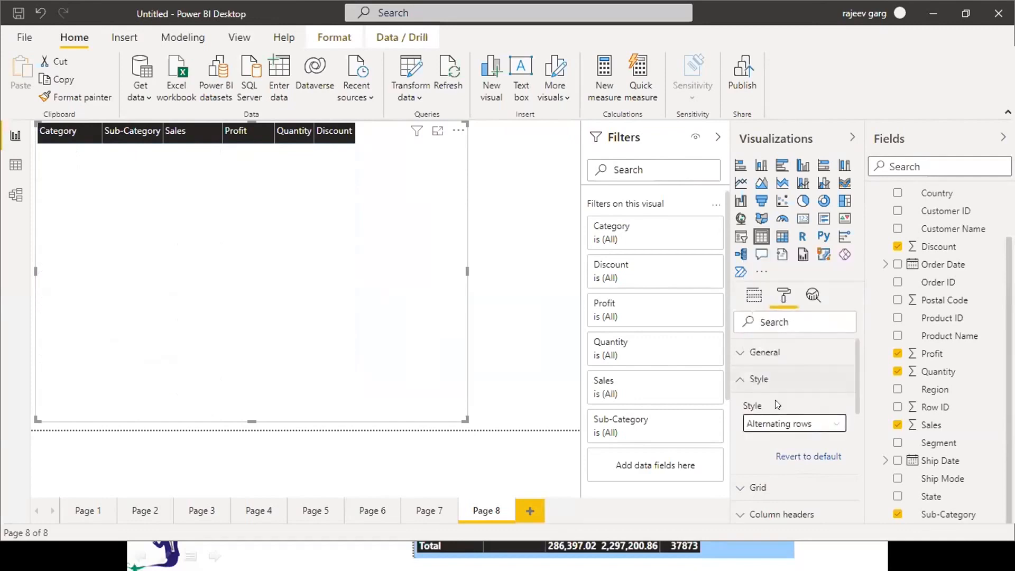
left_click(779, 425)
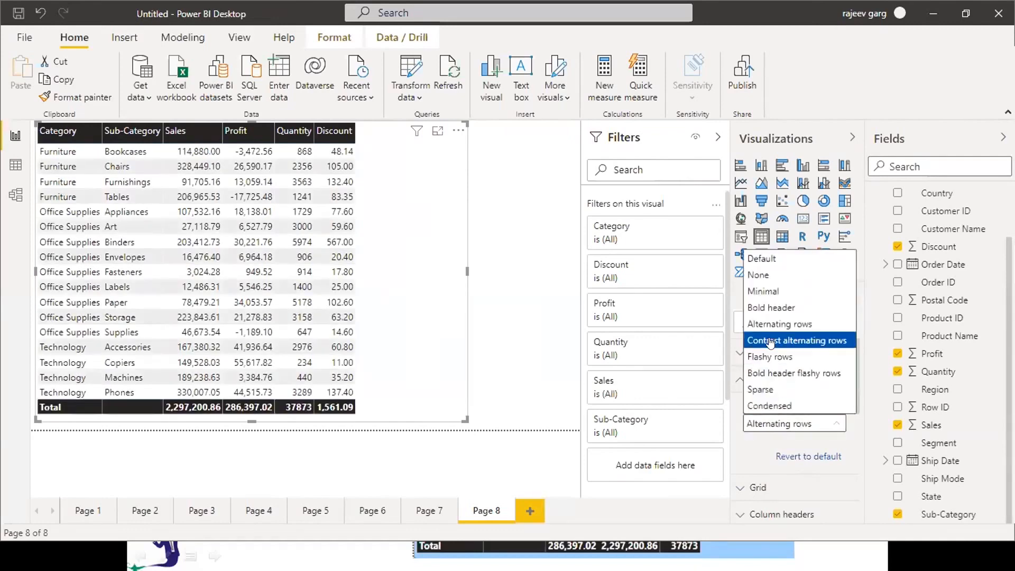
left_click(771, 340)
left_click(783, 424)
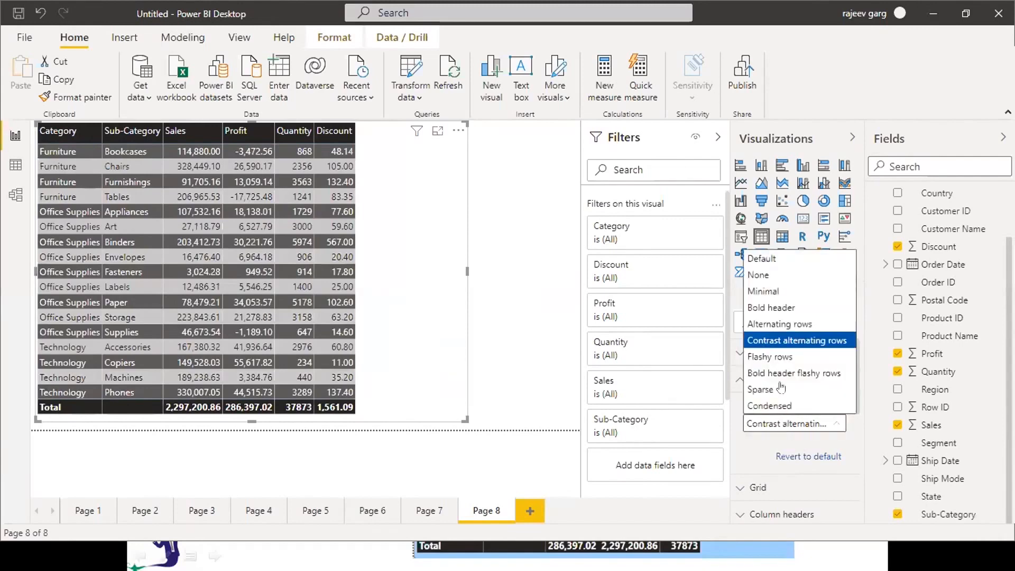
left_click(771, 358)
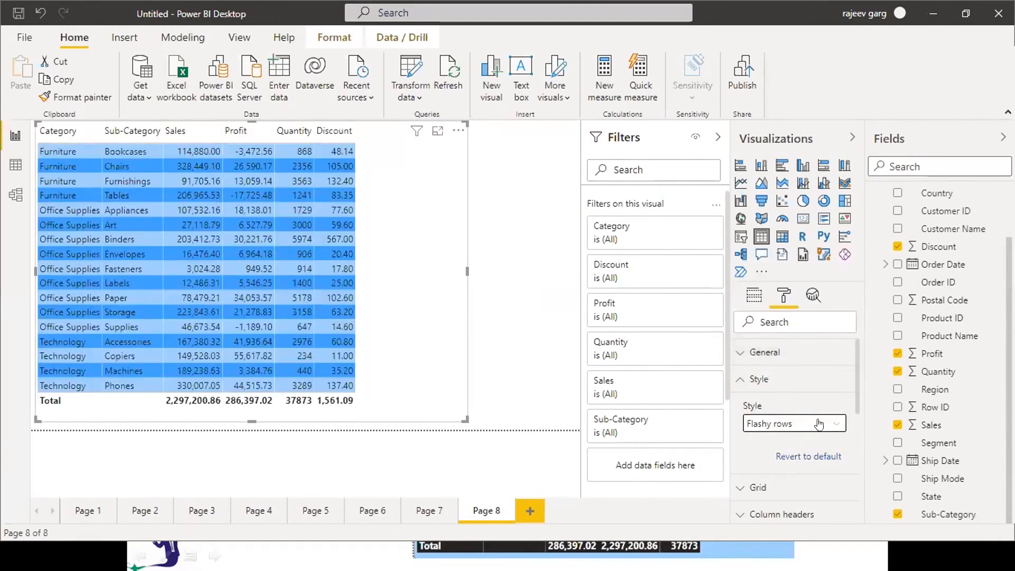
Try the Bold header flashy rows and Condensed preset styles on the table
left_click(782, 423)
left_click(794, 374)
left_click(792, 422)
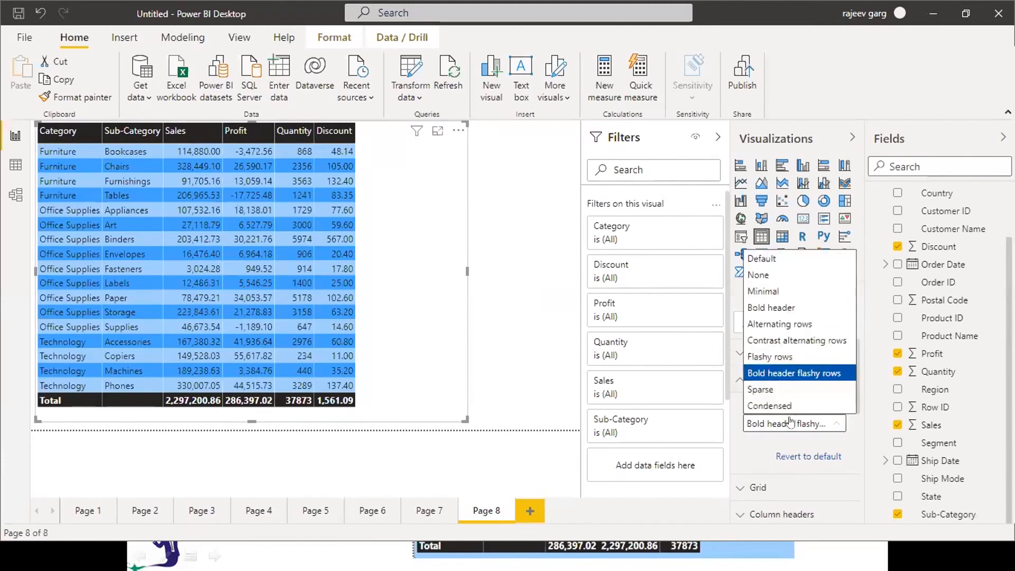
left_click(778, 404)
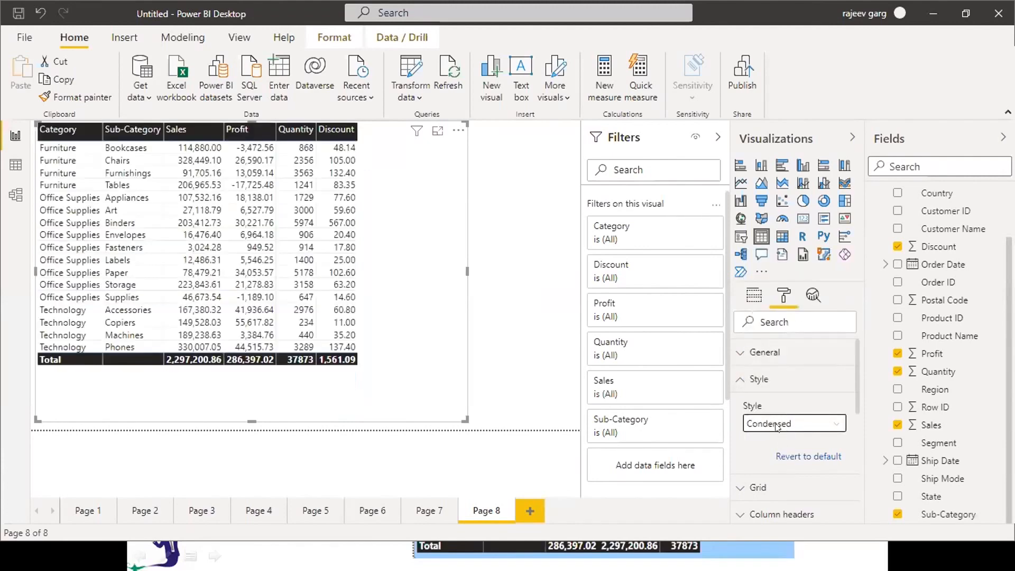
Apply the Sparse preset style to the table and collapse the style settings
left_click(781, 423)
left_click(759, 390)
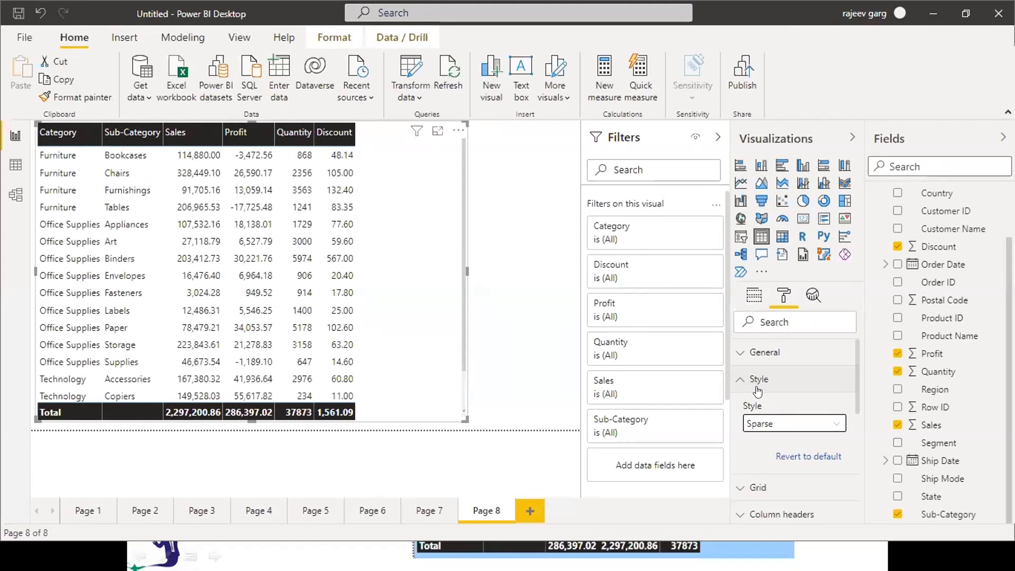
left_click(744, 384)
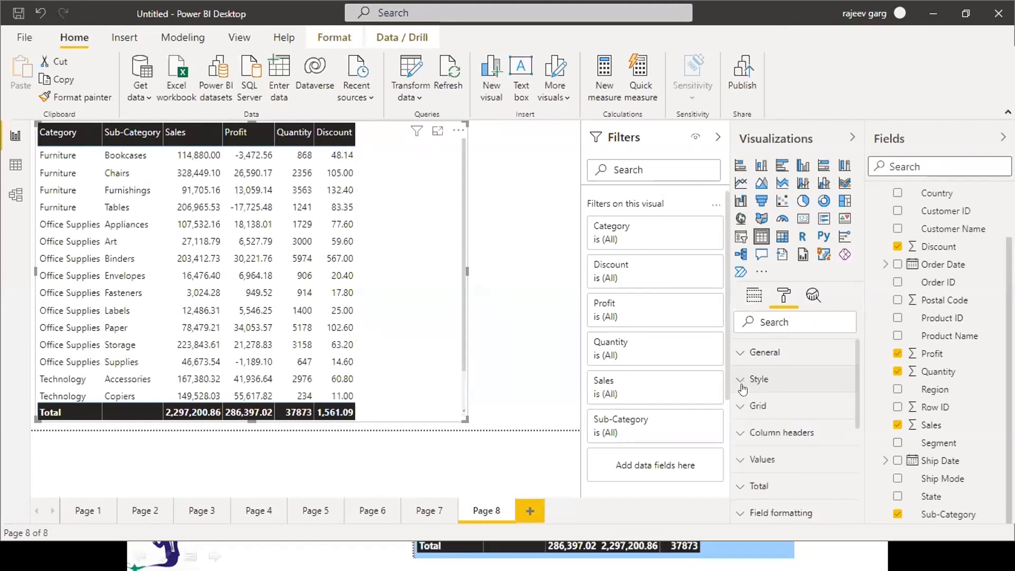
Use field formatting to give the Category column a dark navy font and a light blue background
scroll(850, 476, "down", 3)
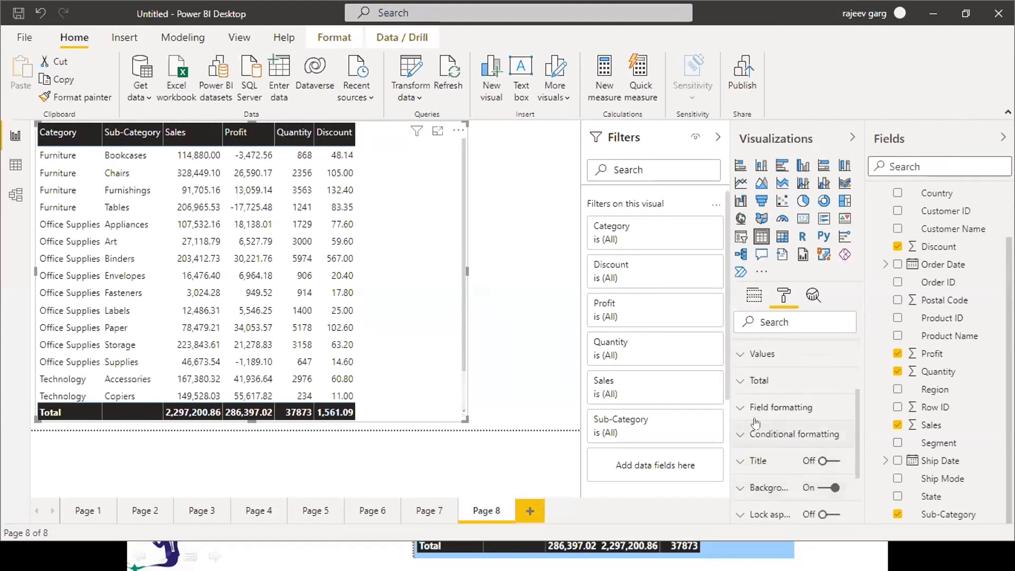
left_click(733, 415)
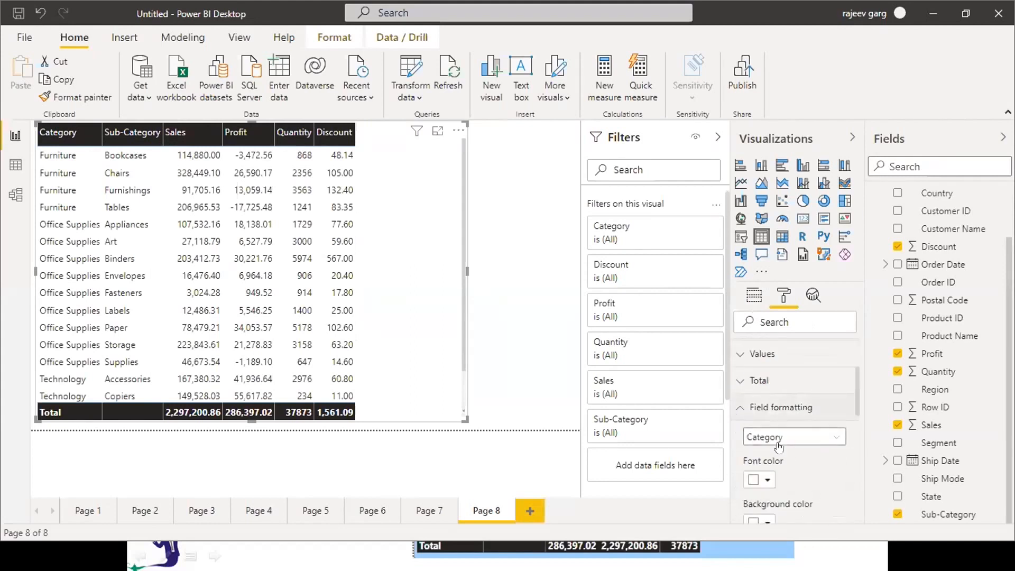
scroll(852, 401, "down", 2)
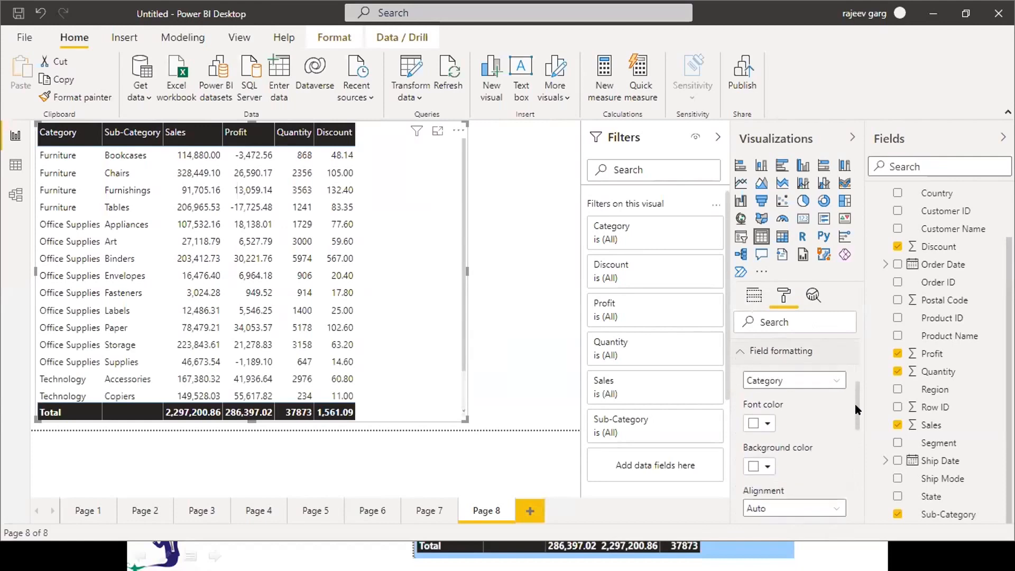
left_click(760, 423)
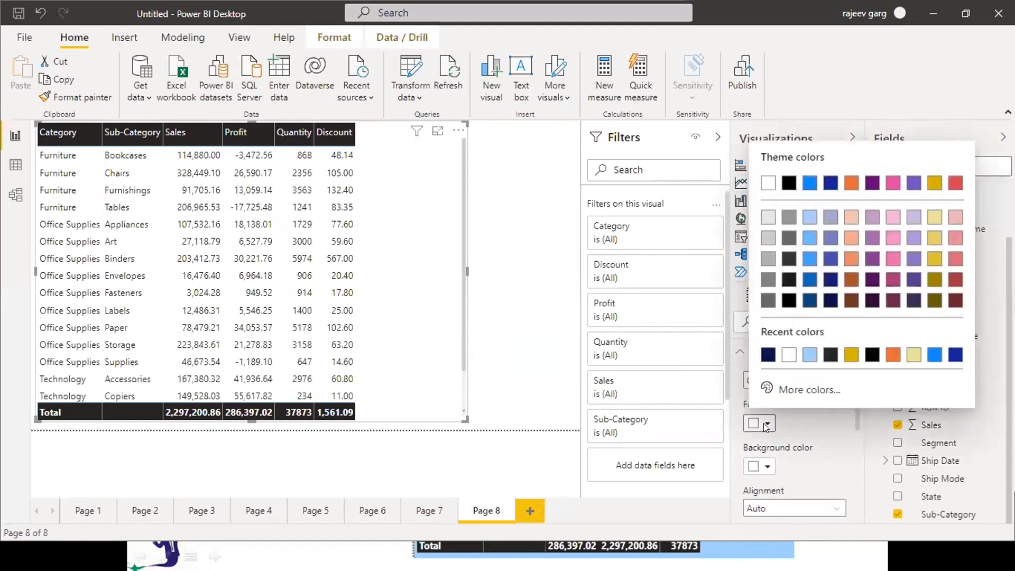
left_click(768, 354)
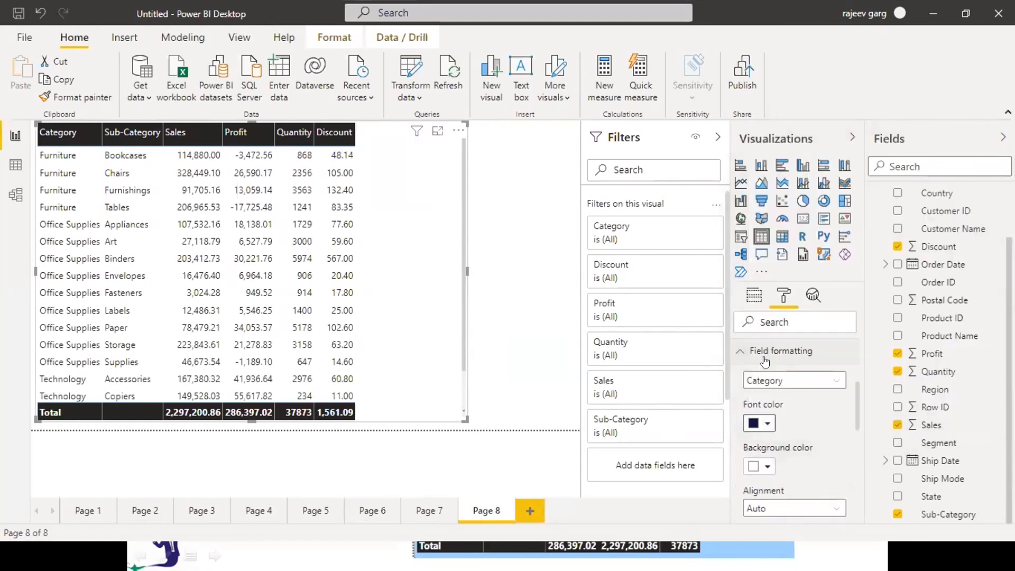
left_click(767, 466)
left_click(809, 398)
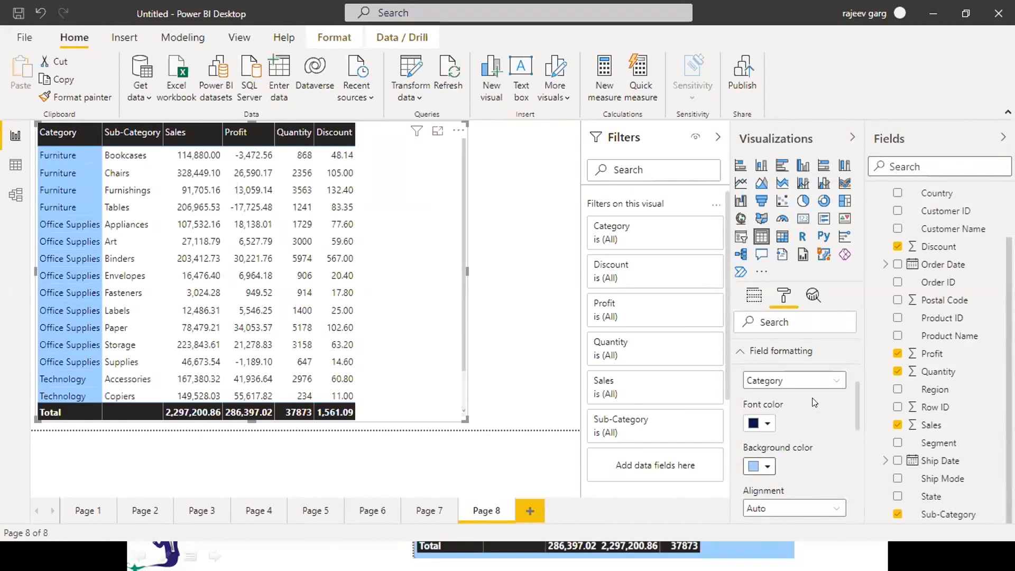
Use field formatting to give the Sub-Category column a dark navy font and a light blue background
left_click(802, 385)
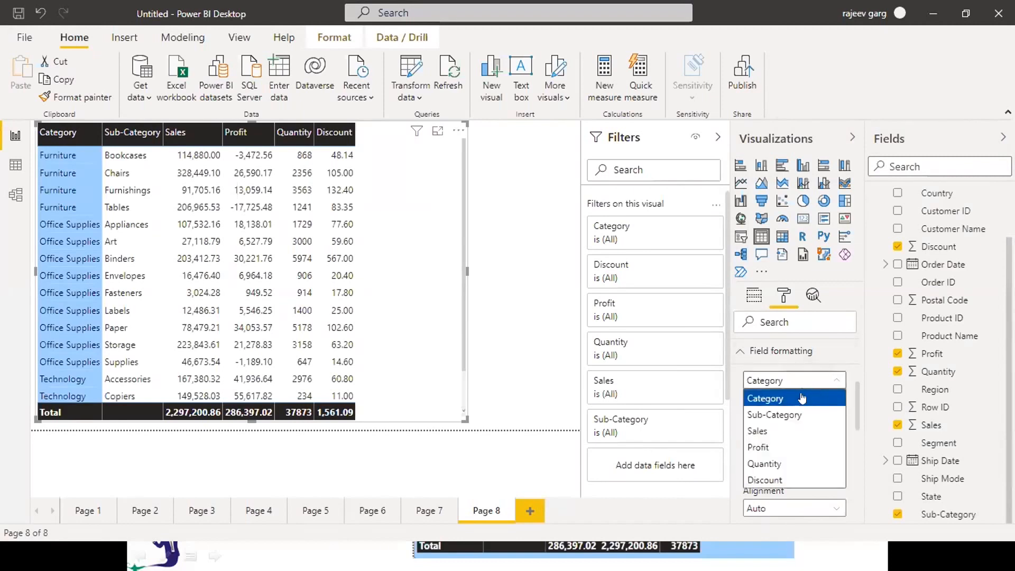
left_click(789, 414)
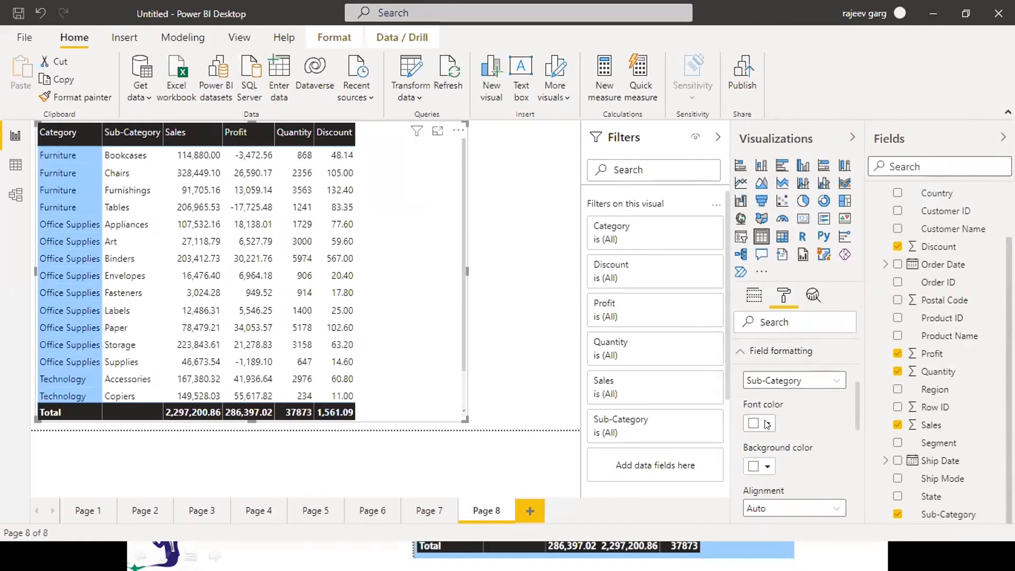
left_click(766, 425)
left_click(787, 356)
left_click(766, 468)
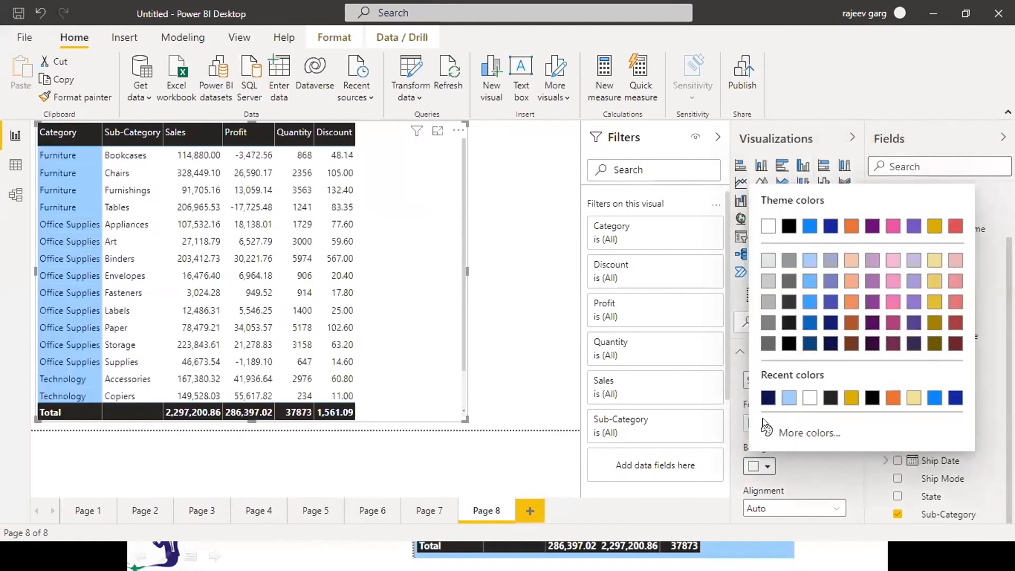
left_click(784, 398)
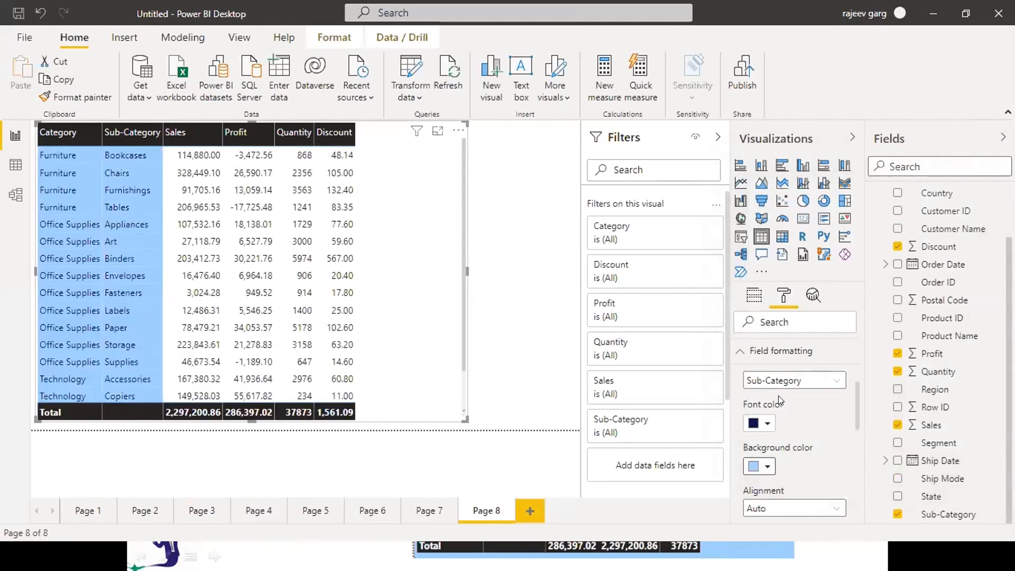
left_click(741, 353)
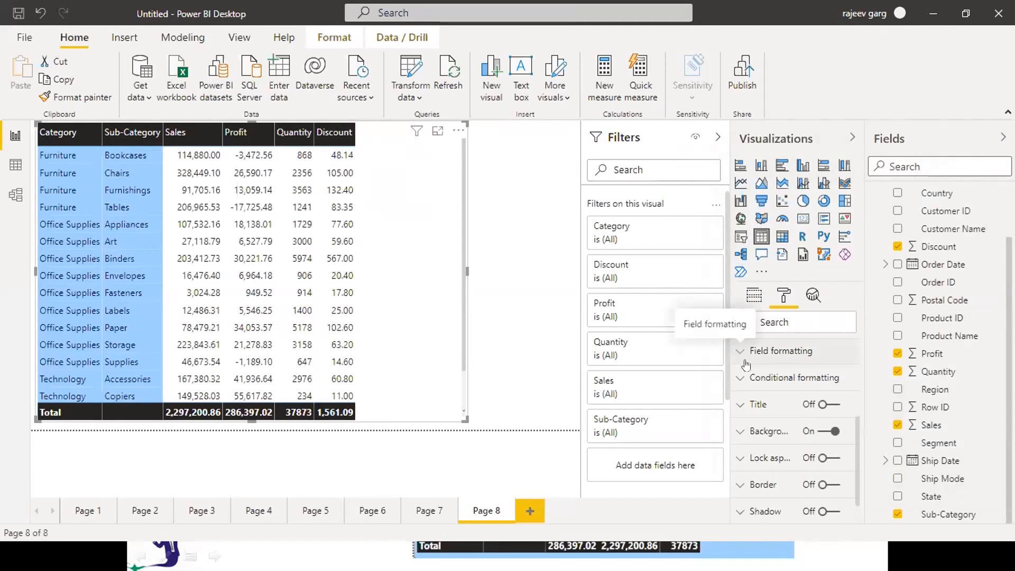
Turn on conditional background color for the Sales column and sort the table by Sales in ascending order
left_click(742, 379)
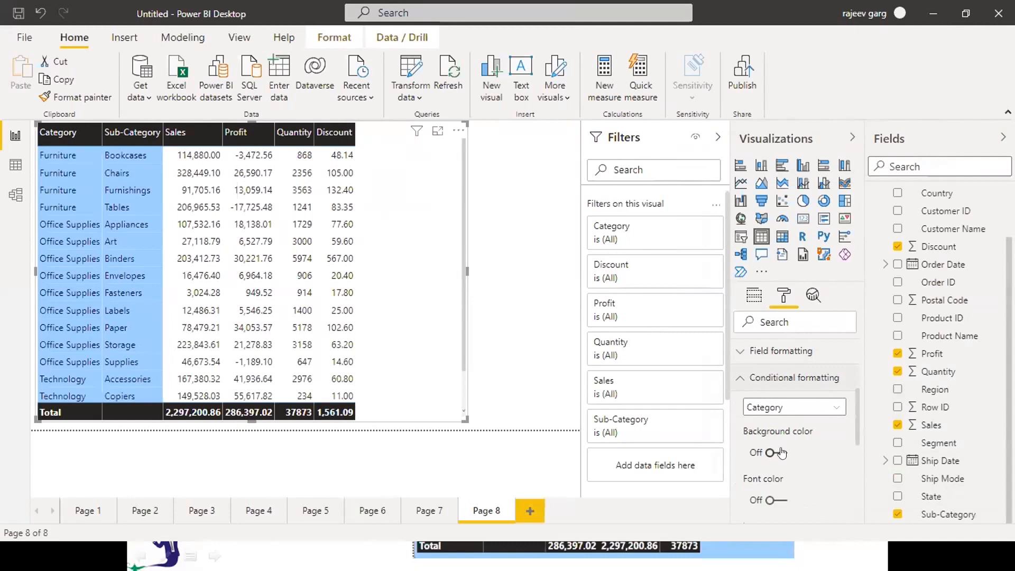
left_click(788, 409)
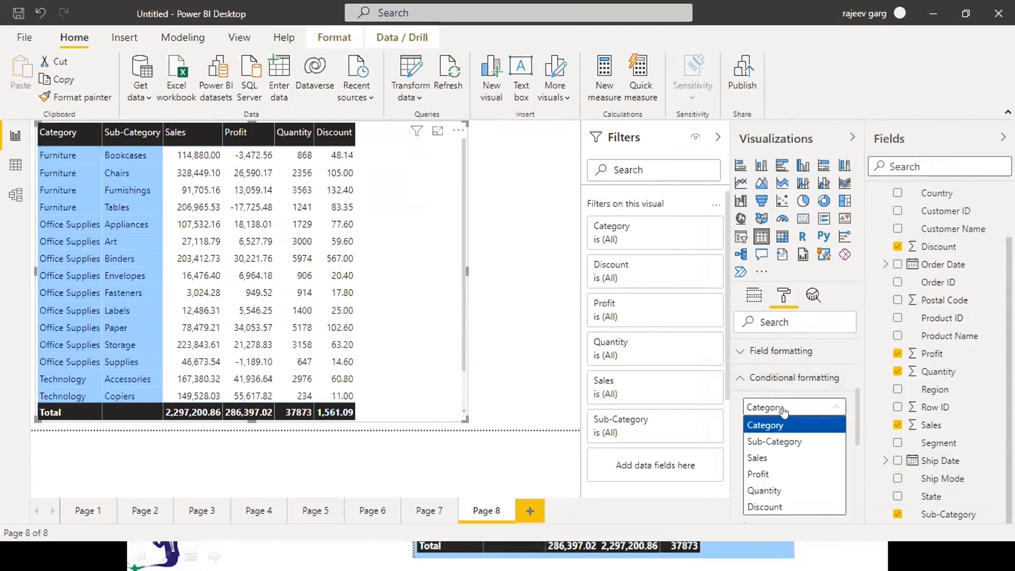
left_click(764, 458)
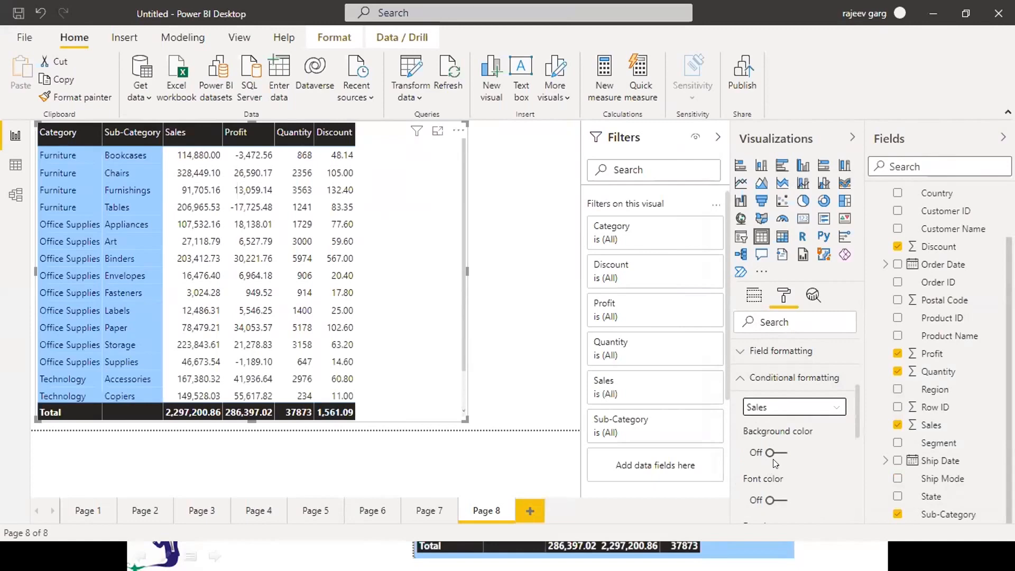
left_click(778, 455)
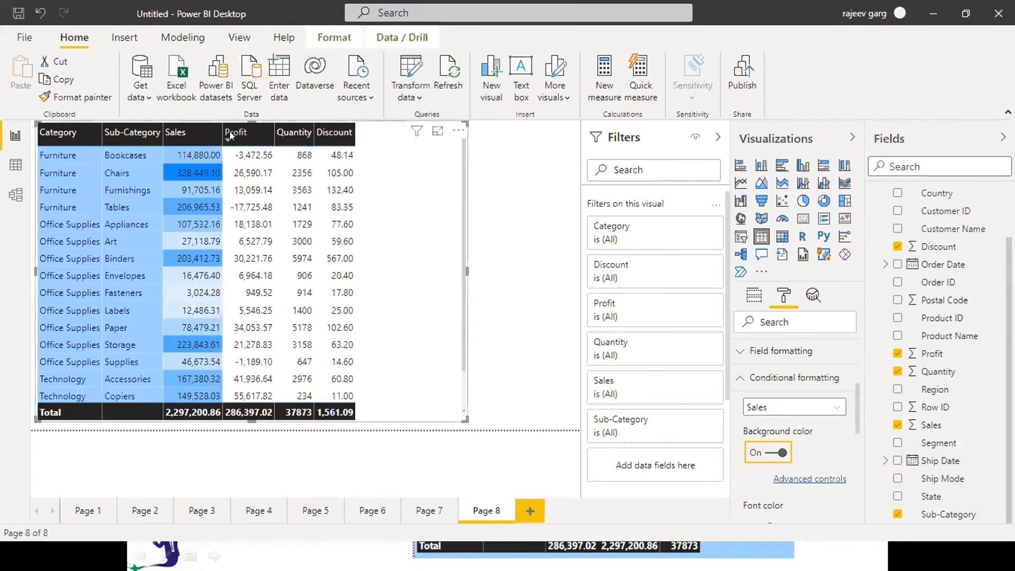
left_click(168, 136)
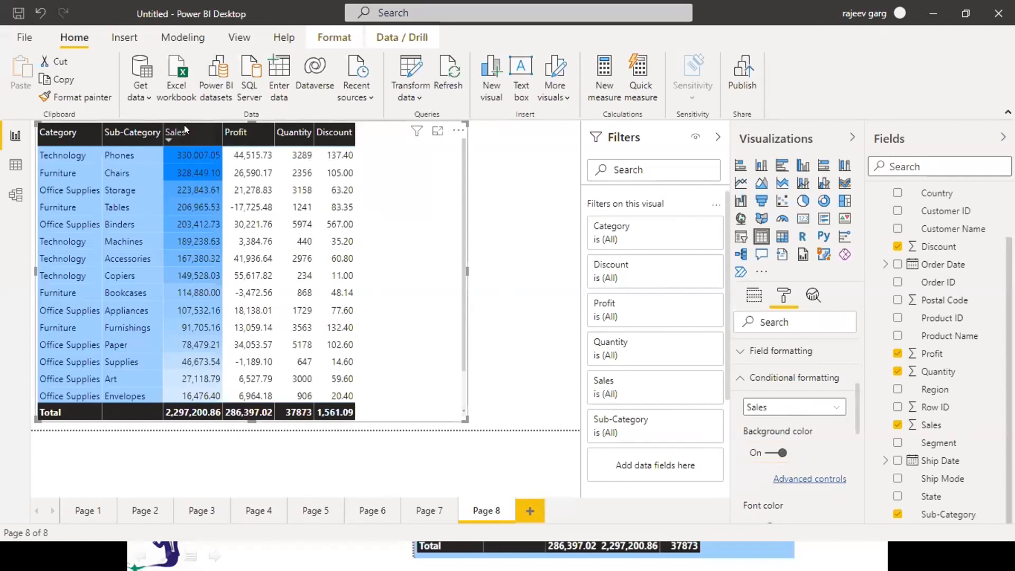
left_click(184, 125)
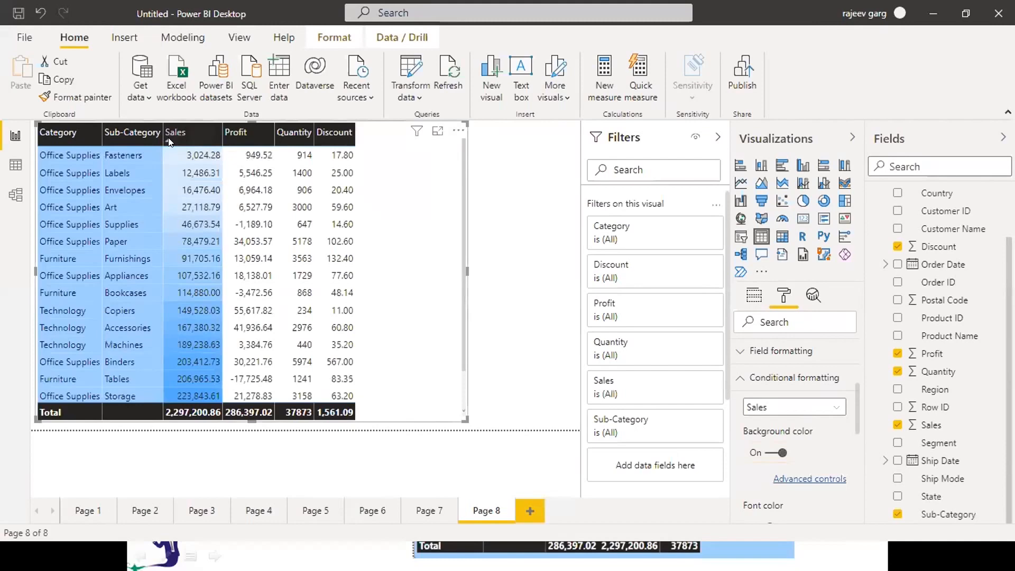
Sort the table by Sales in descending order
left_click(169, 137)
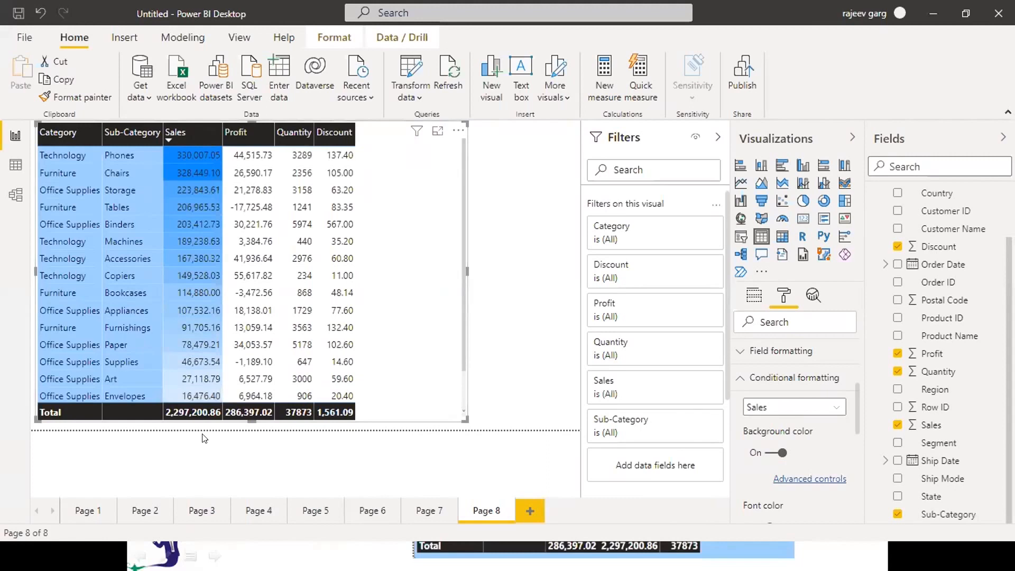
Turn on conditional font color for the Discount column and sort the table by Discount in descending order
left_click(778, 405)
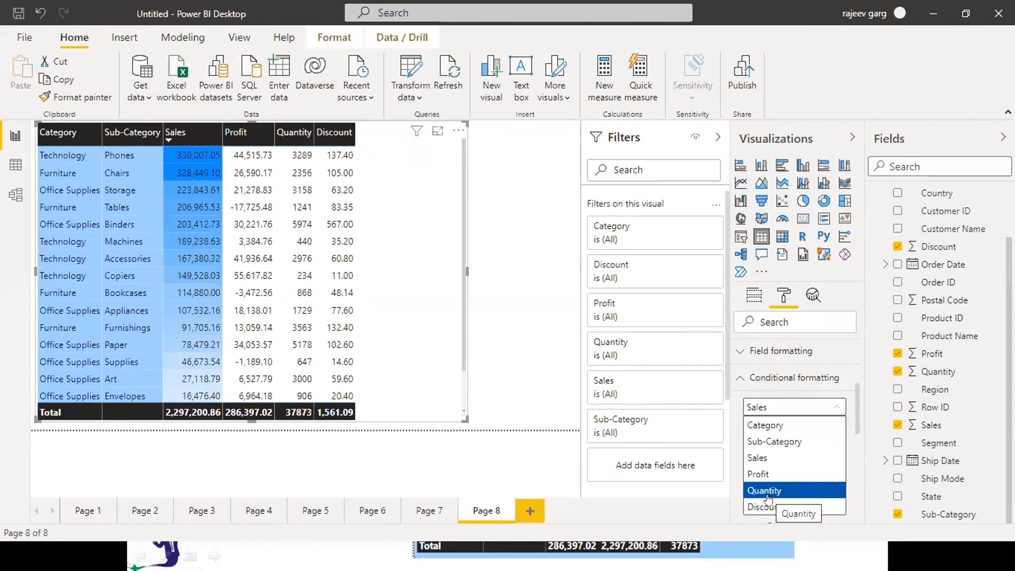
left_click(761, 506)
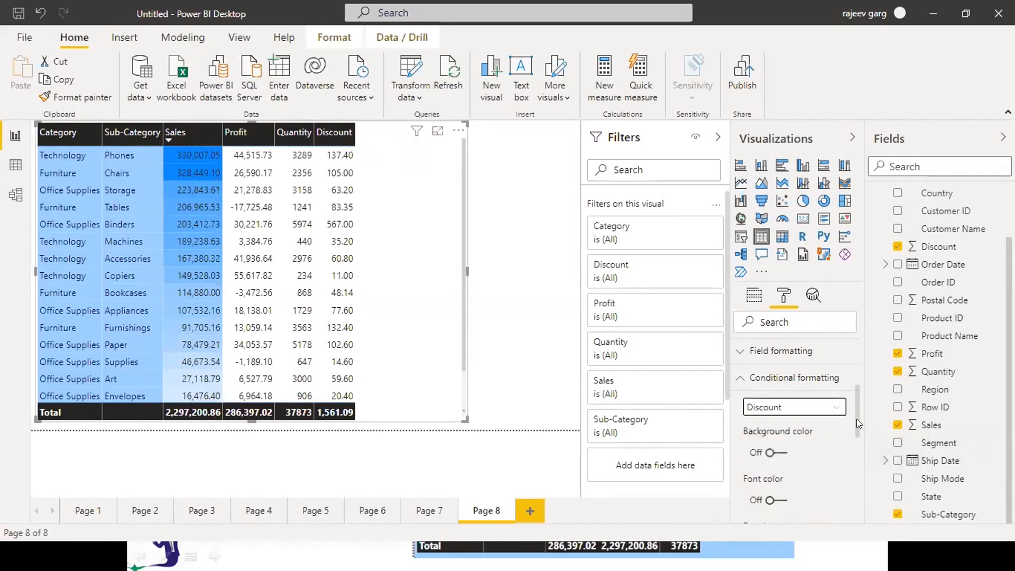
scroll(856, 419, "down", 2)
left_click(776, 450)
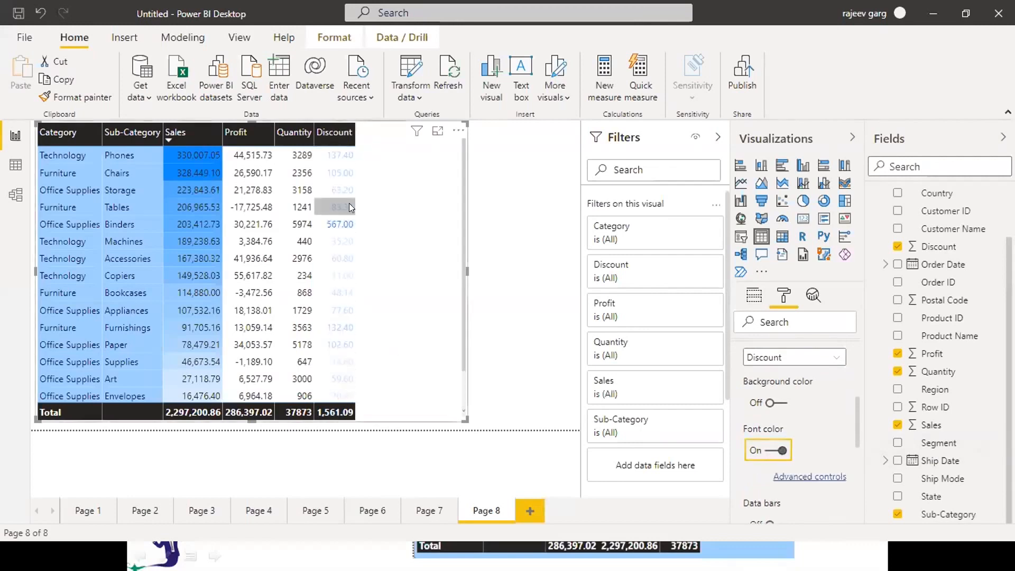
left_click(319, 138)
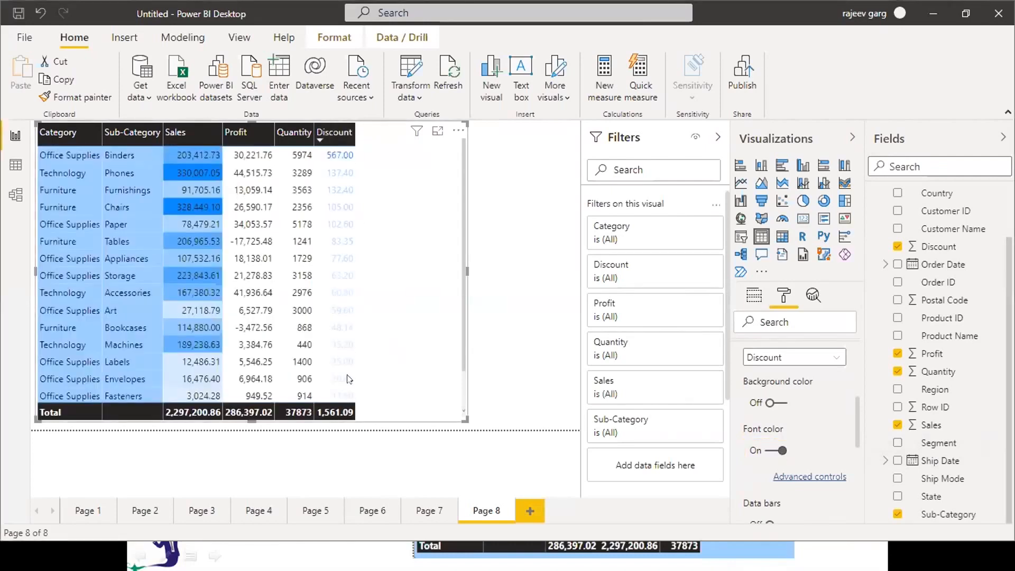
In the advanced font color settings for Discount, set the color scale's maximum to a custom dark green
left_click(826, 477)
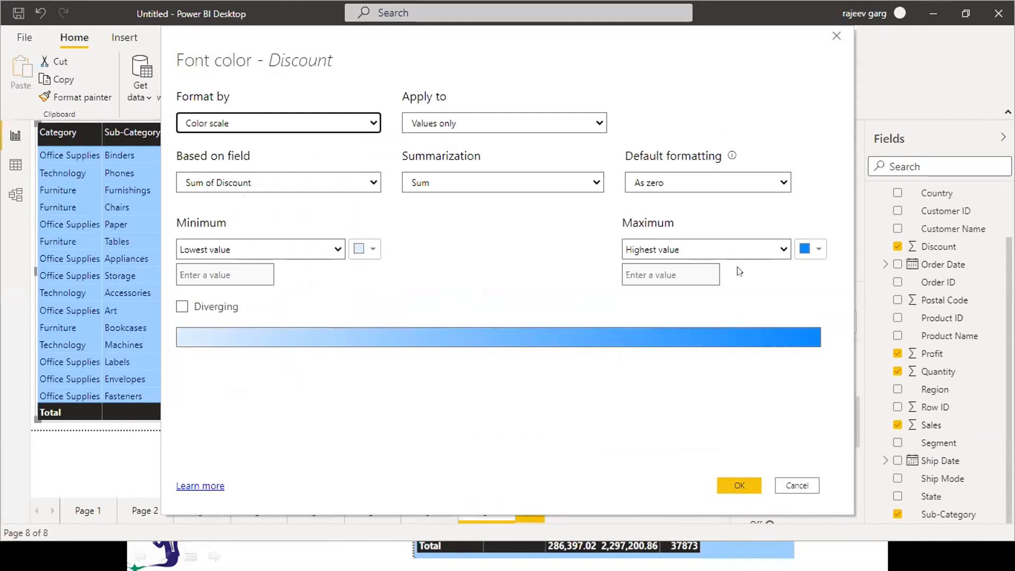
left_click(818, 249)
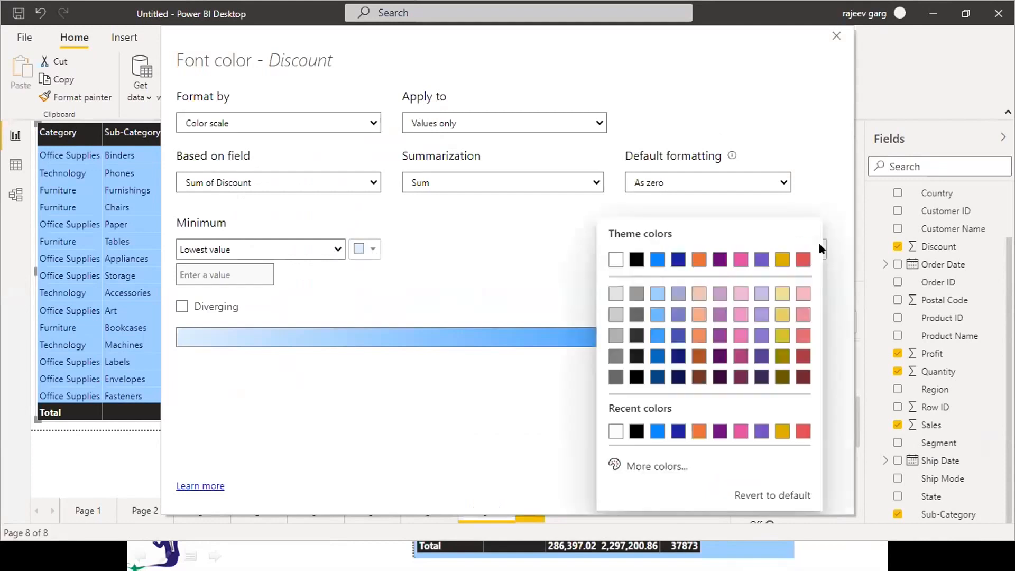
left_click(655, 467)
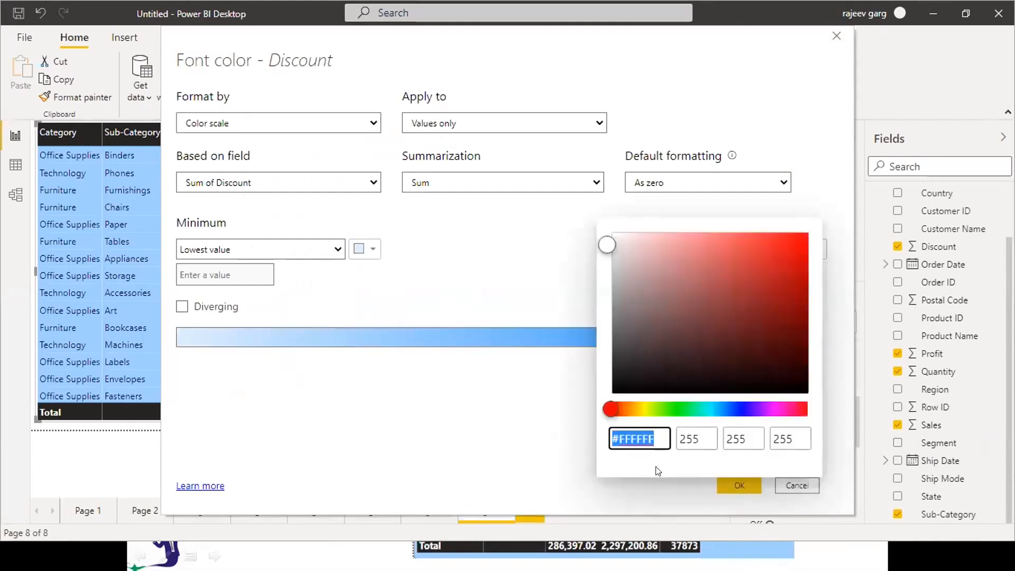
left_click(674, 408)
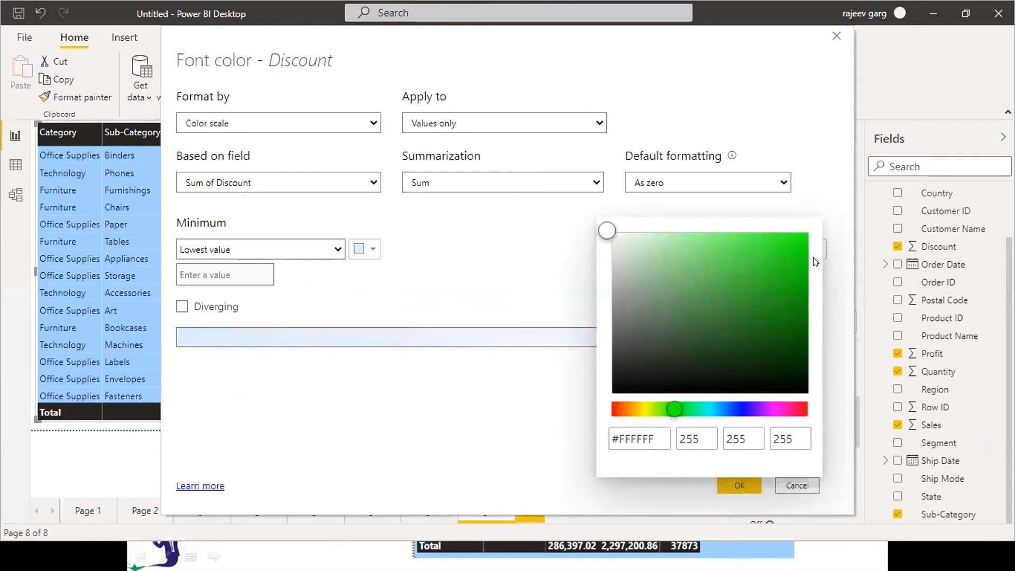
left_click(802, 348)
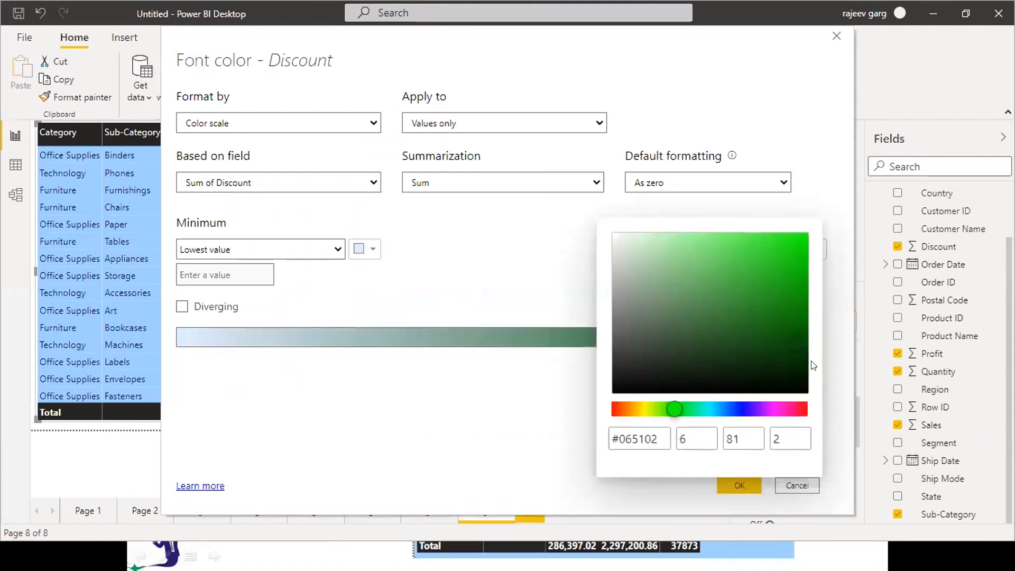
mouse_move(791, 344)
left_mouse_down()
mouse_move(791, 372)
mouse_move(801, 374)
mouse_move(801, 352)
left_mouse_up()
left_click_drag(793, 353, 794, 341)
left_click(833, 199)
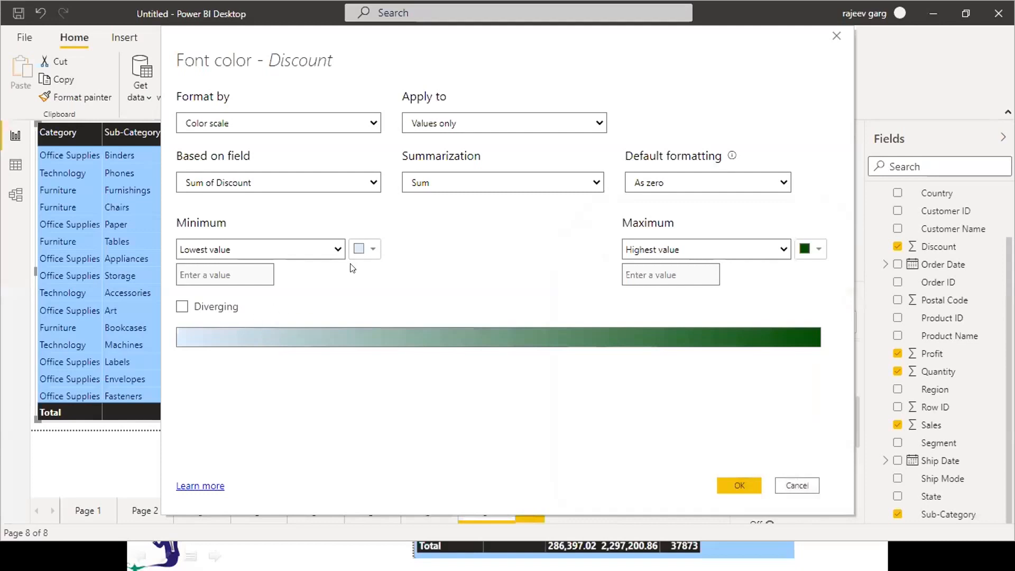
Set the Discount font color scale's minimum to a custom bright yellow and apply the color scale
left_click(371, 252)
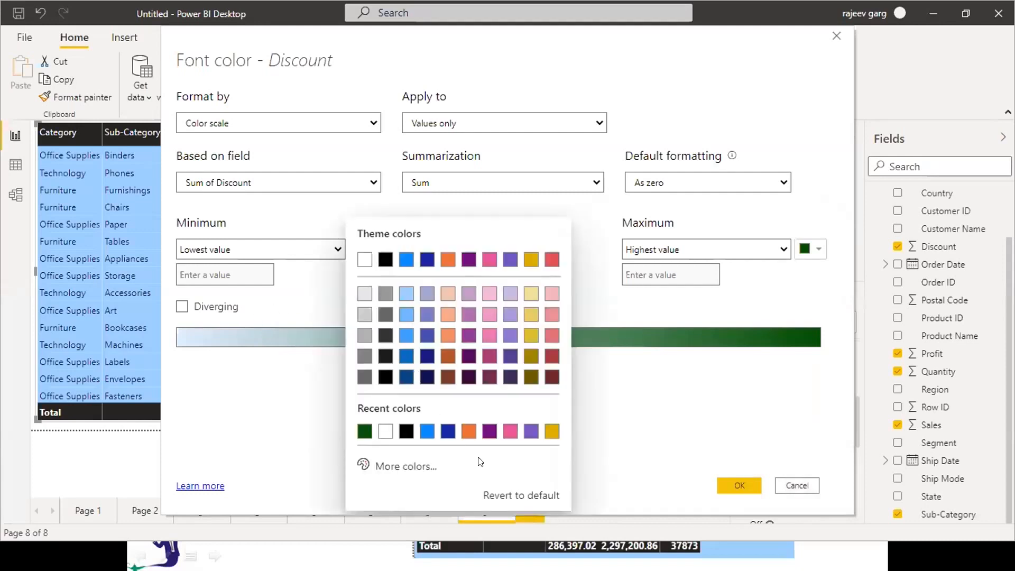
left_click(386, 467)
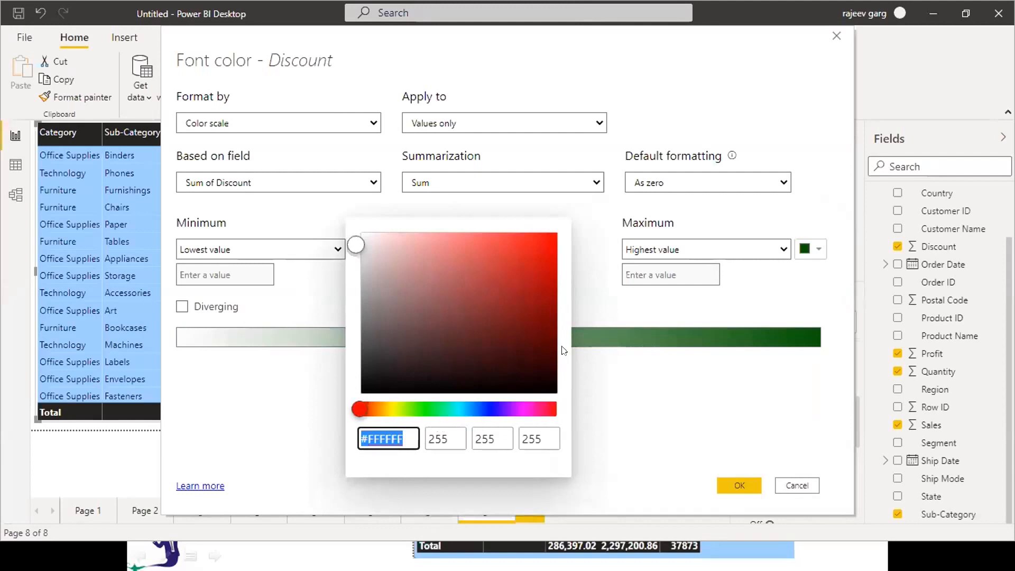
left_click(396, 410)
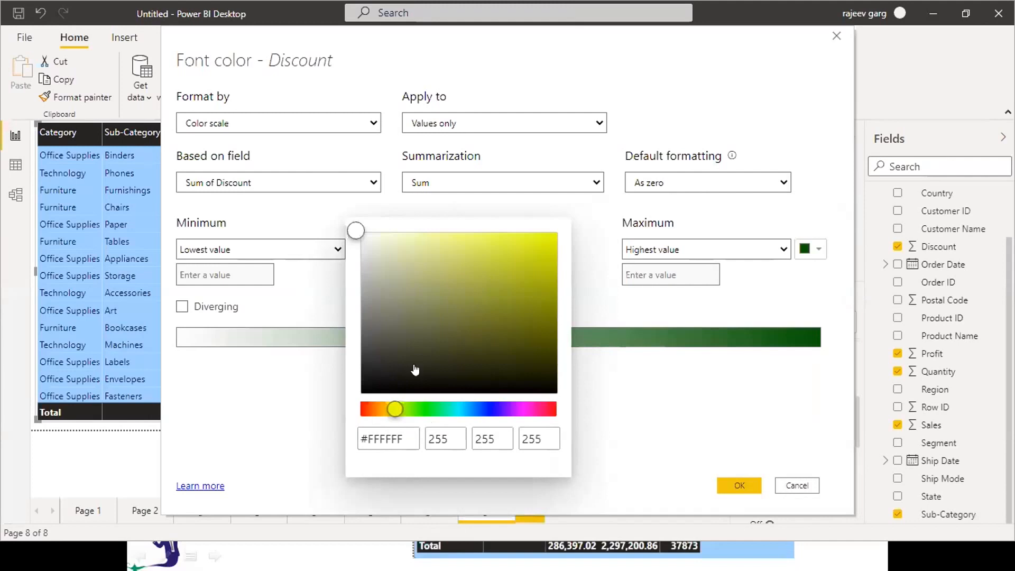
left_click(392, 411)
left_click(491, 247)
left_click_drag(491, 244, 550, 239)
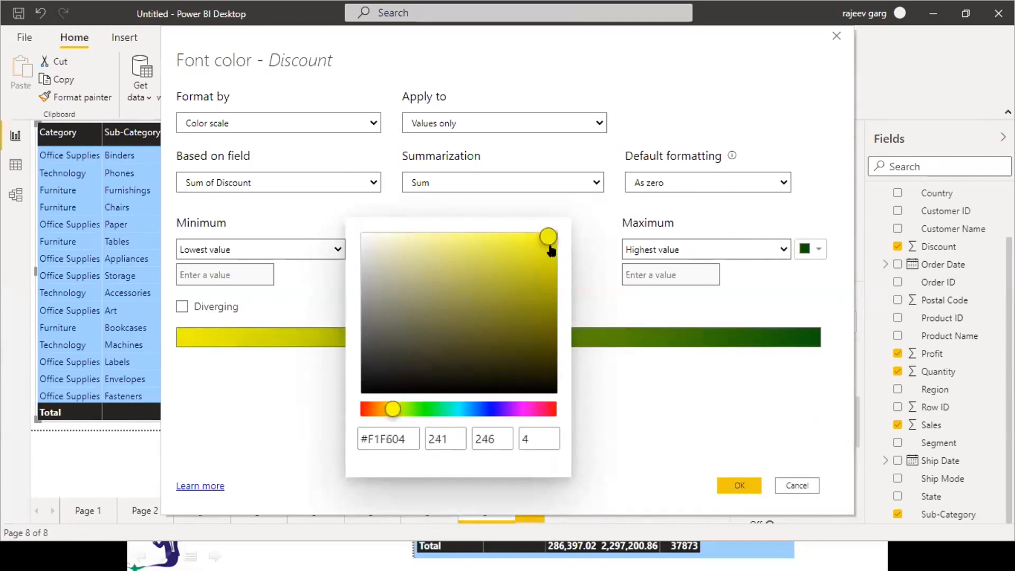
left_click(622, 433)
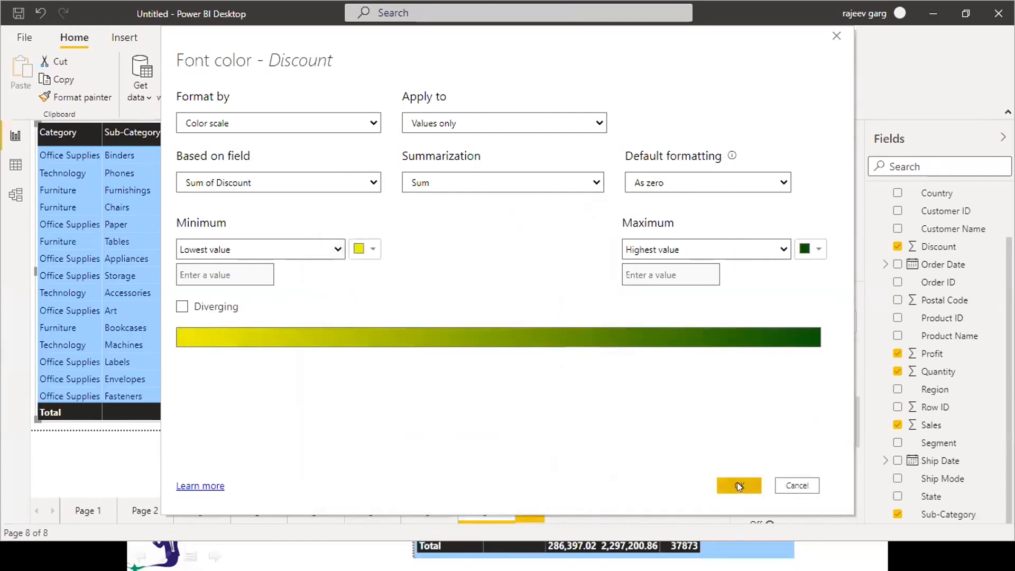
left_click(739, 485)
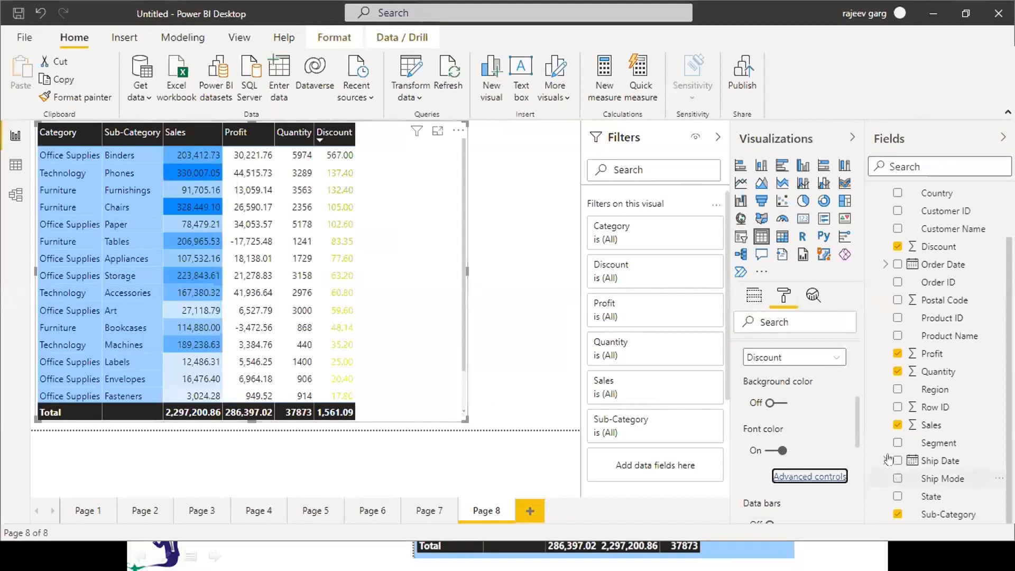
Turn on conditional data bars for the Quantity column and widen that column in the table
left_click(792, 357)
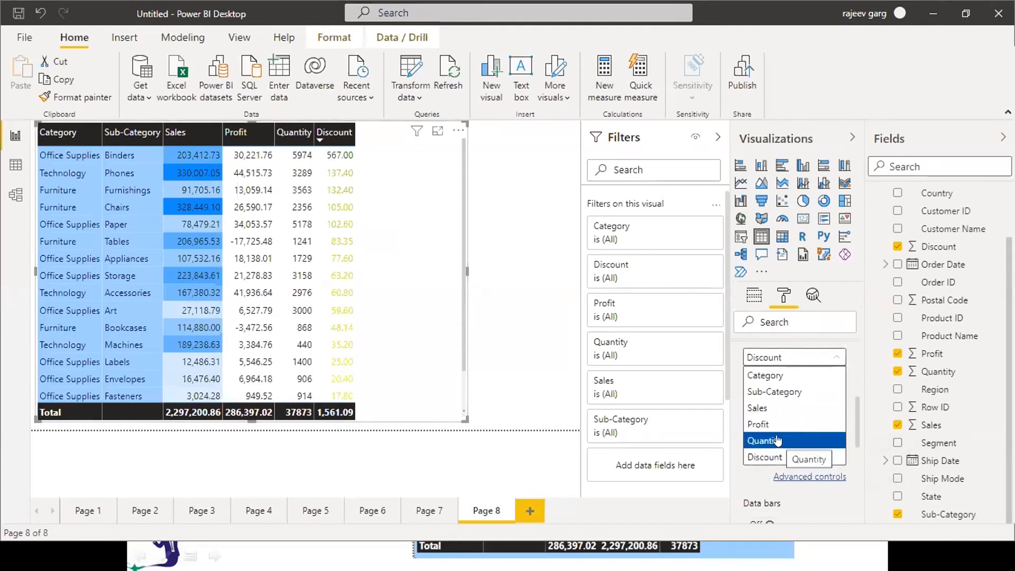
left_click(776, 439)
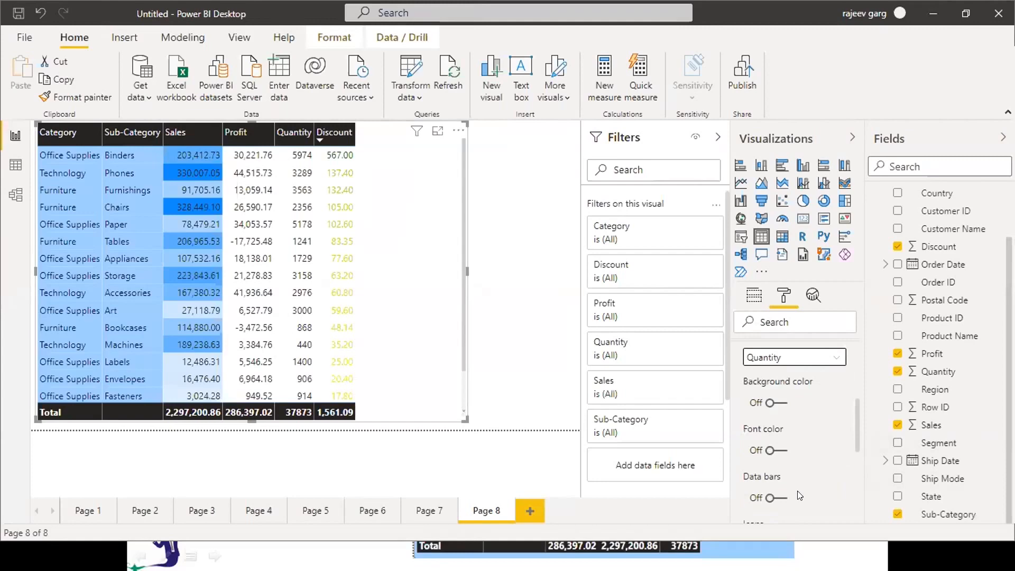
left_click(779, 498)
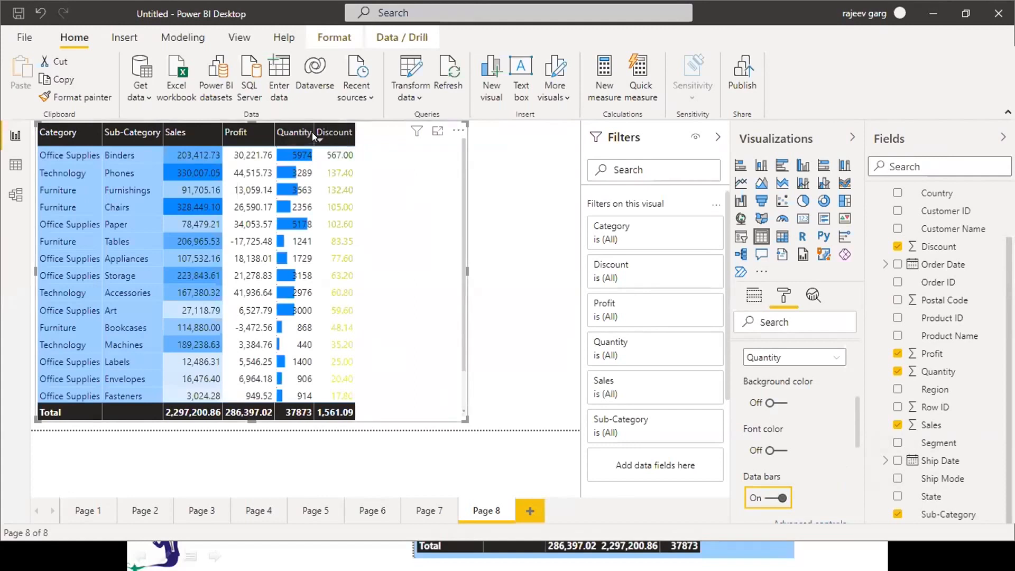
left_click_drag(314, 132, 421, 139)
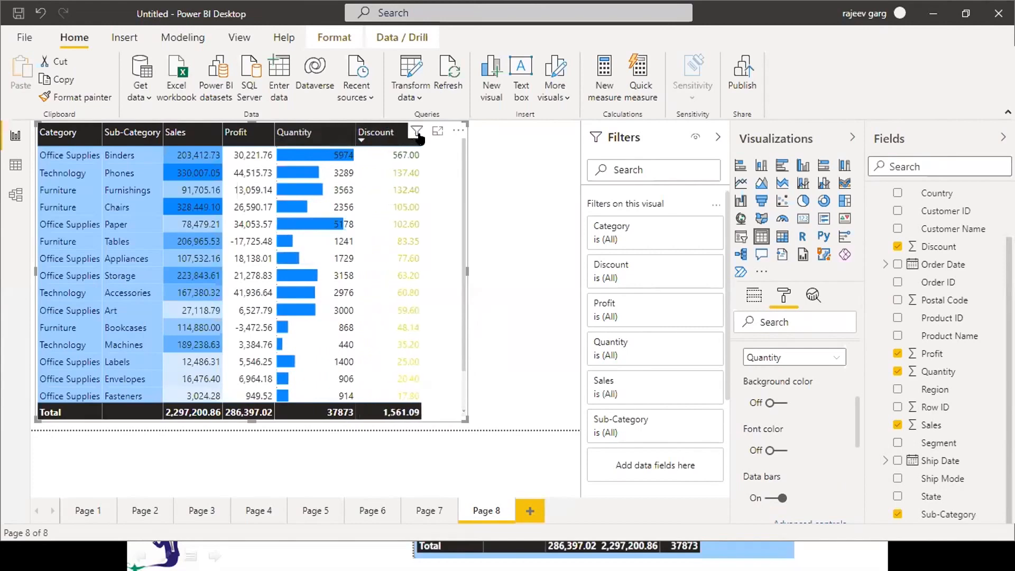
Sort the table by Quantity in descending order and move the table visual to the right on the canvas
left_click(280, 138)
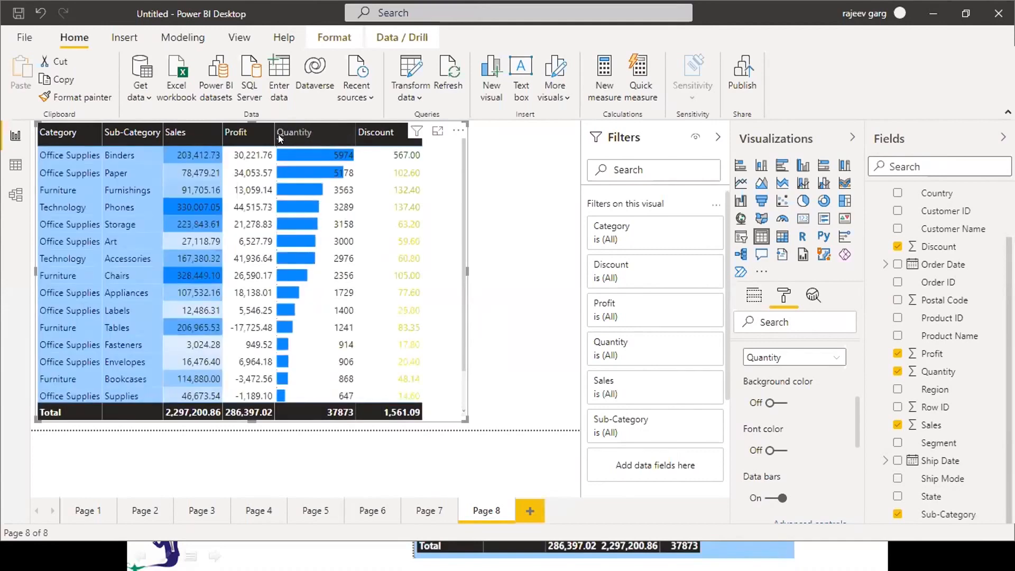
left_click_drag(399, 293, 856, 423)
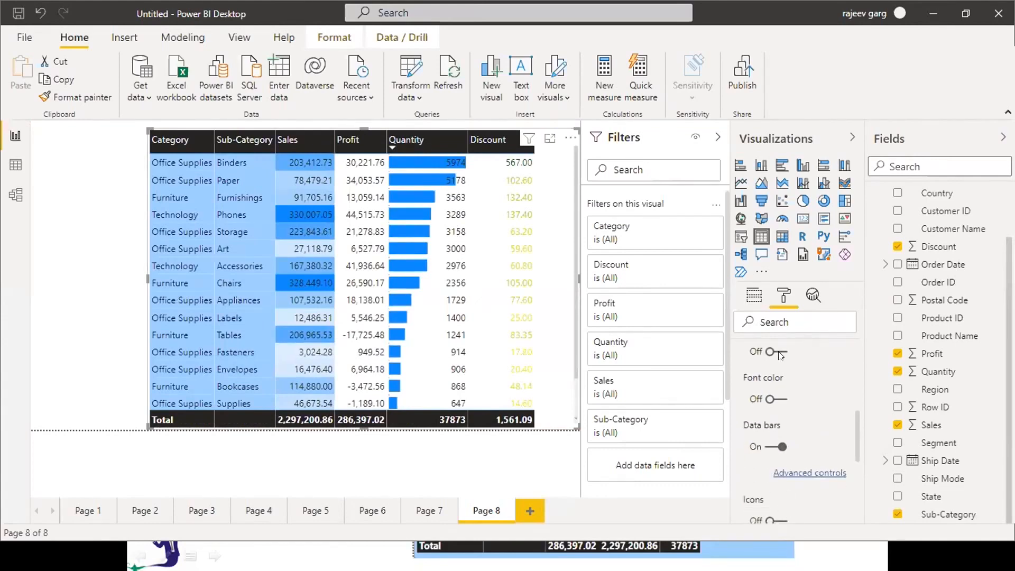
Turn on conditional icons for the Profit column and stretch the table visual to the page's left edge
scroll(855, 438, "up", 3)
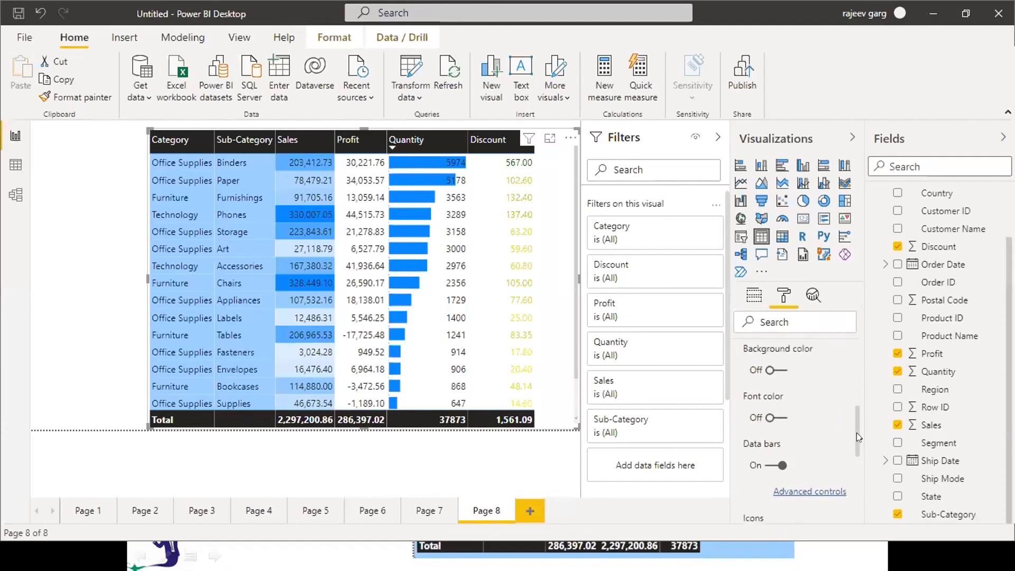
left_click(795, 366)
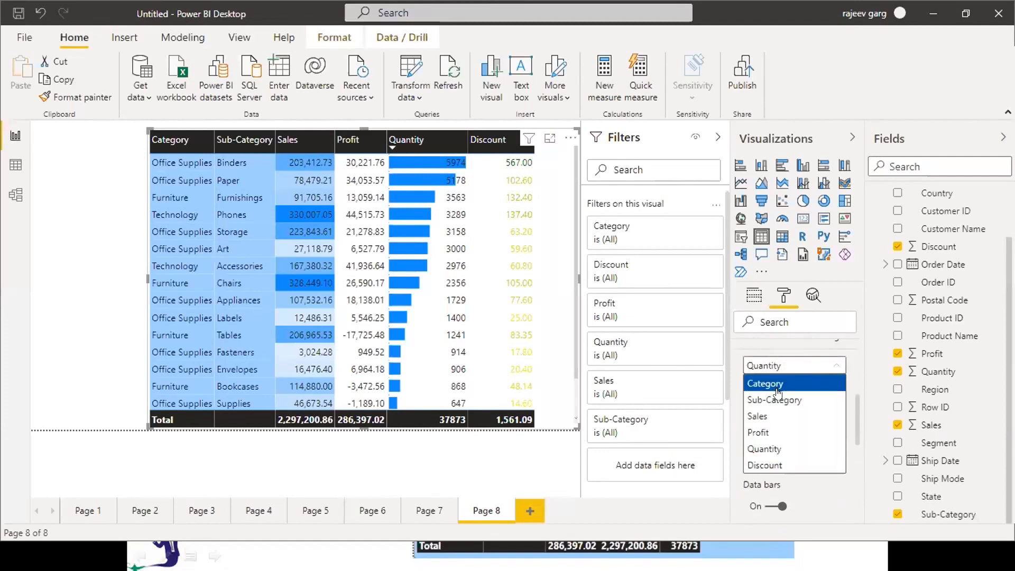
left_click(792, 429)
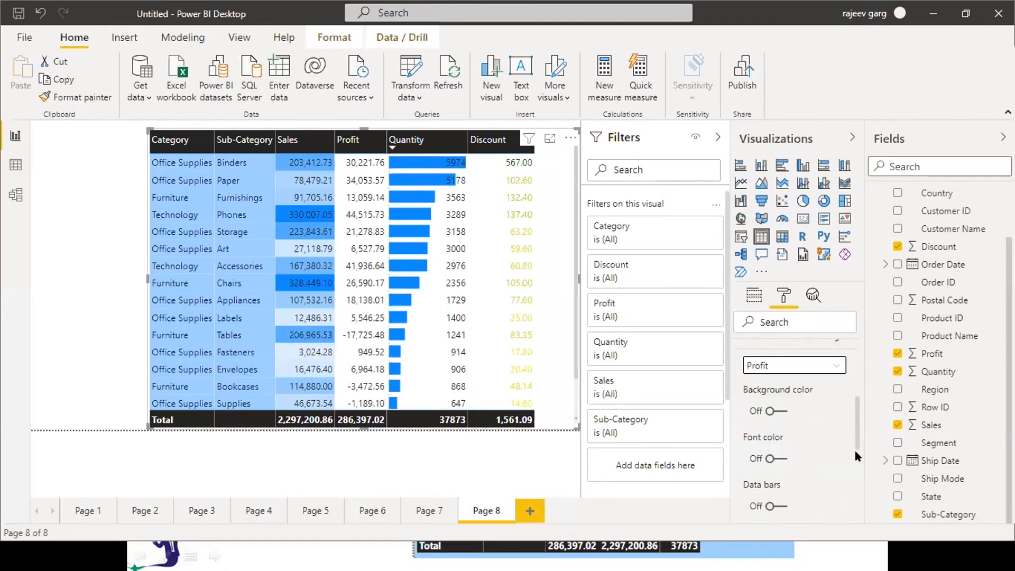
scroll(855, 450, "down", 3)
left_click(777, 411)
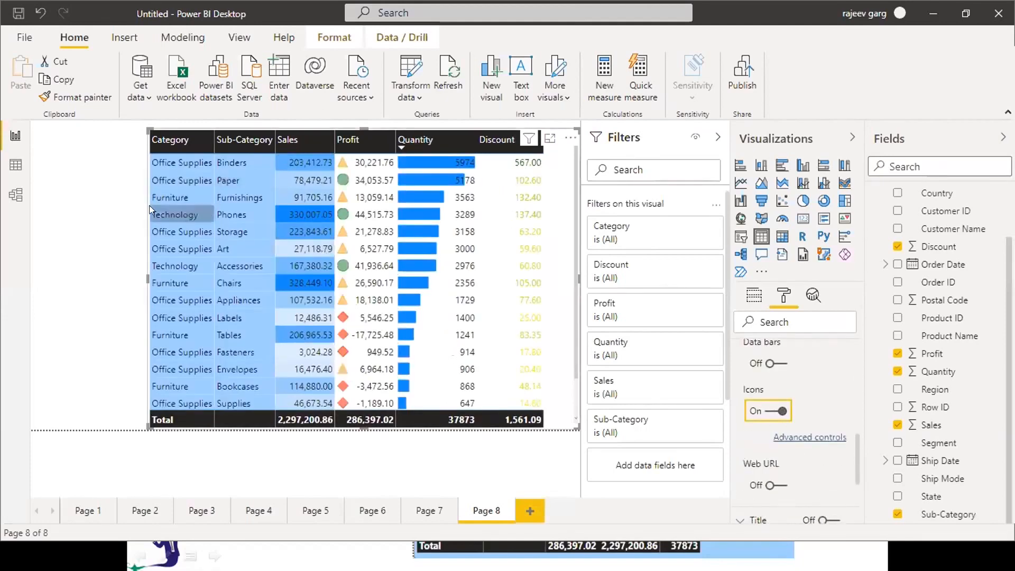
left_click_drag(146, 277, 19, 244)
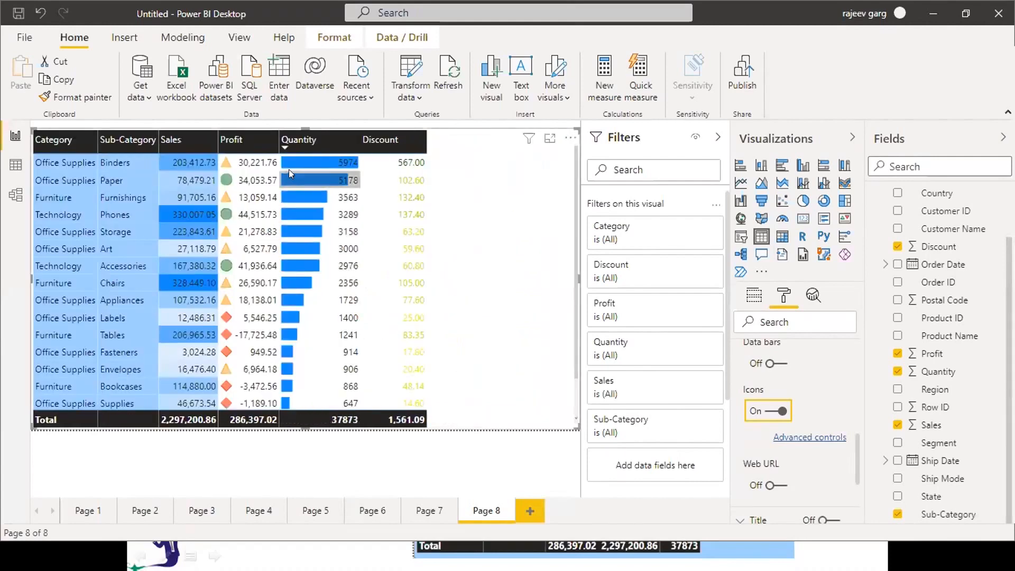
Widen the Profit column and sort the table by Profit in descending order
left_click_drag(279, 136, 297, 136)
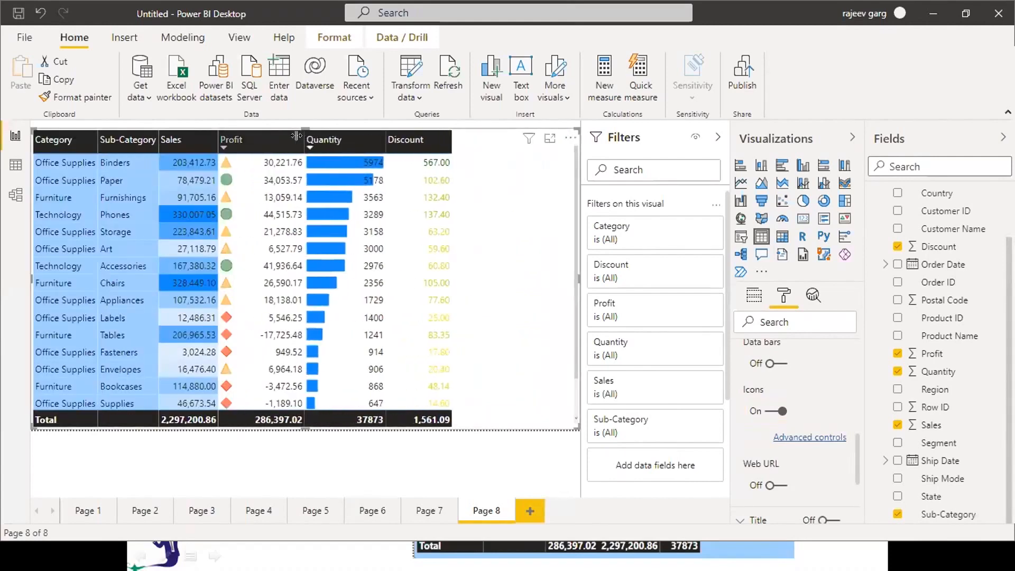
left_click(223, 150)
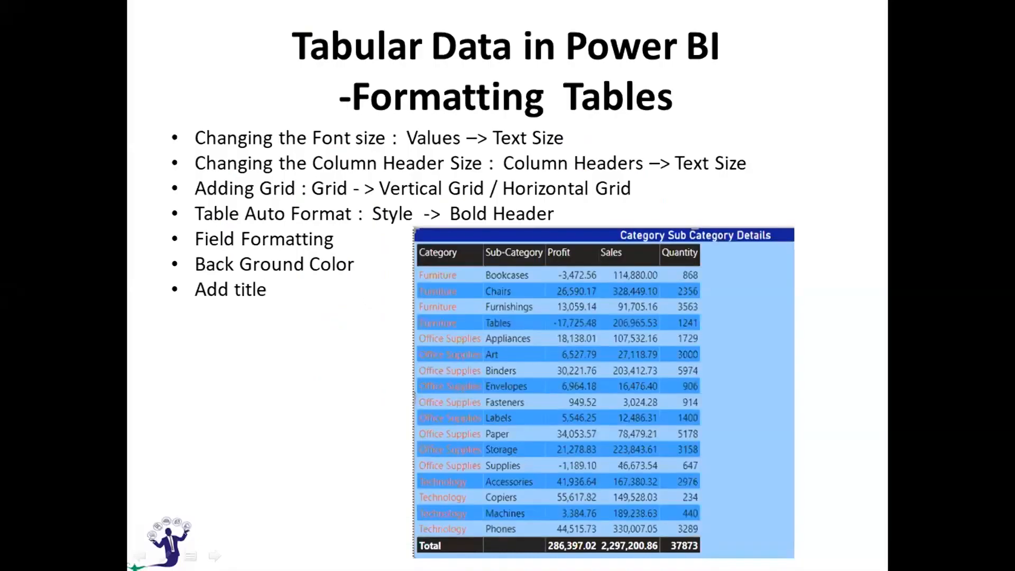
key("Right")
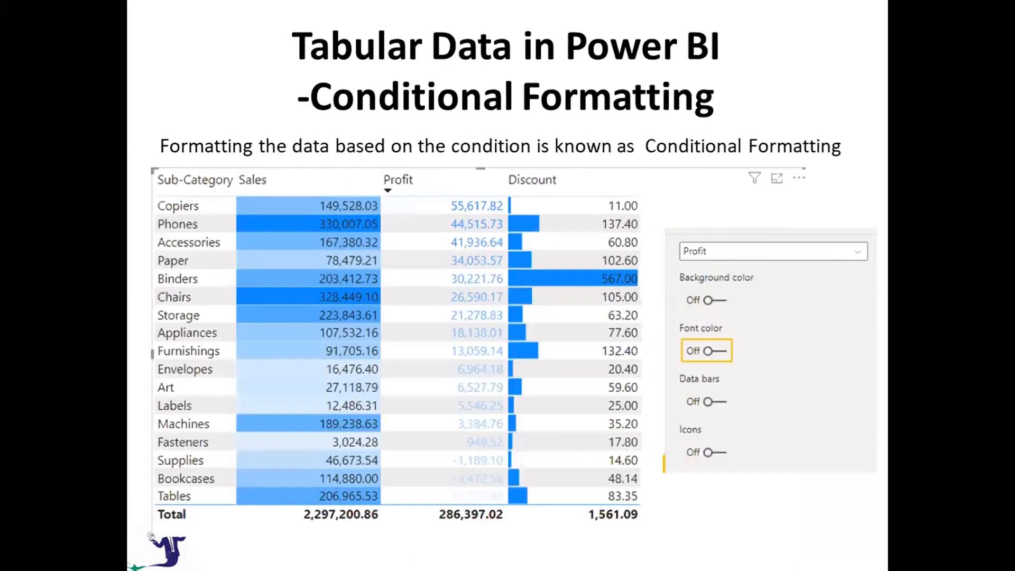
key("Right")
key("Right")
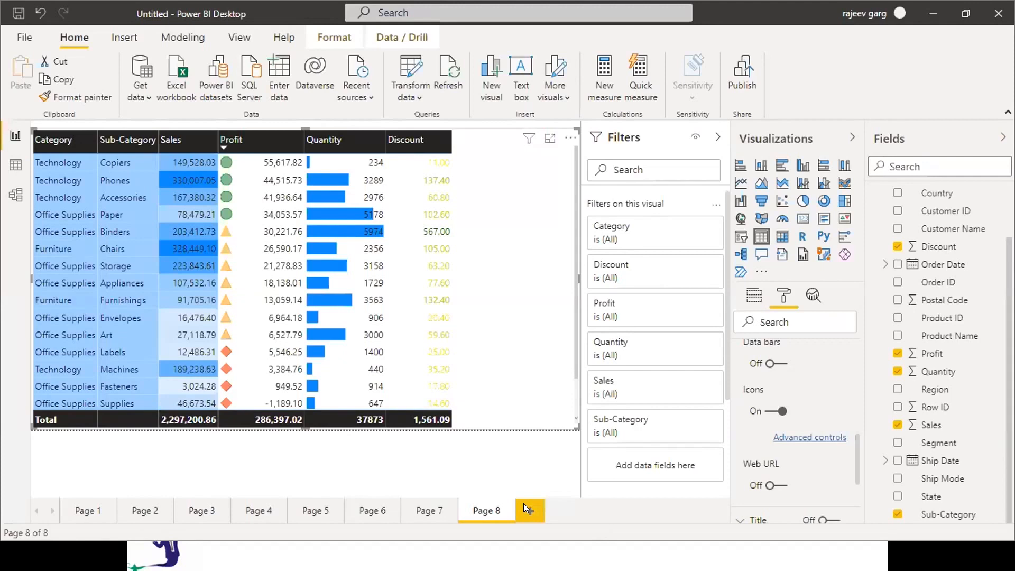
Add a new report page and insert a table visual with the Sub-Category and Sales fields
left_click(523, 505)
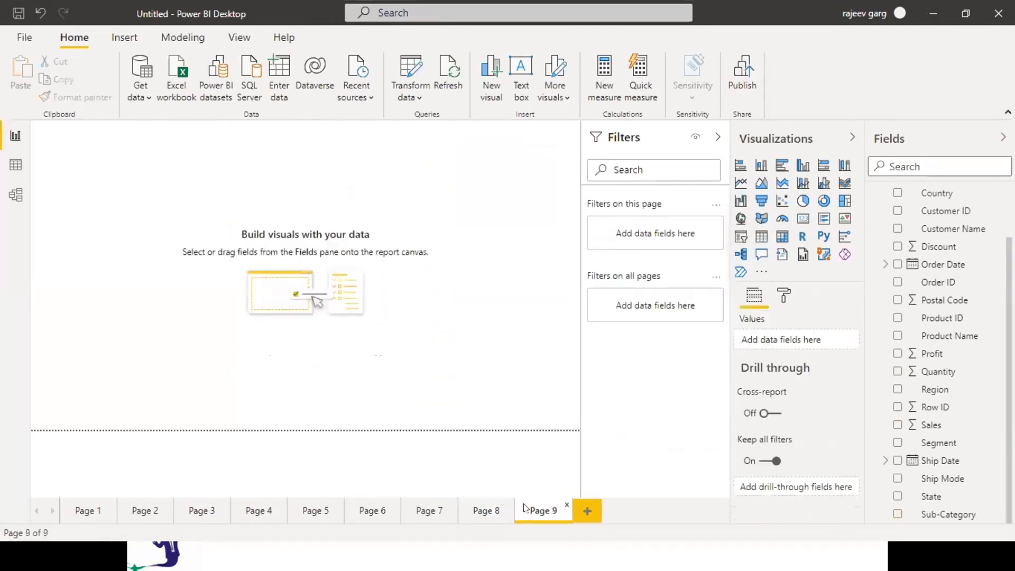
left_click(761, 237)
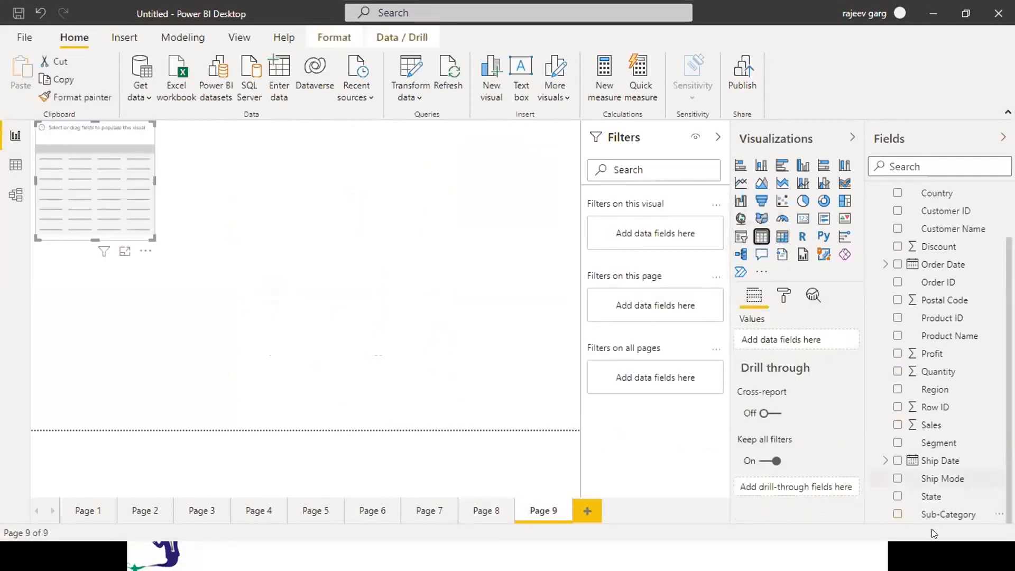
left_click(897, 514)
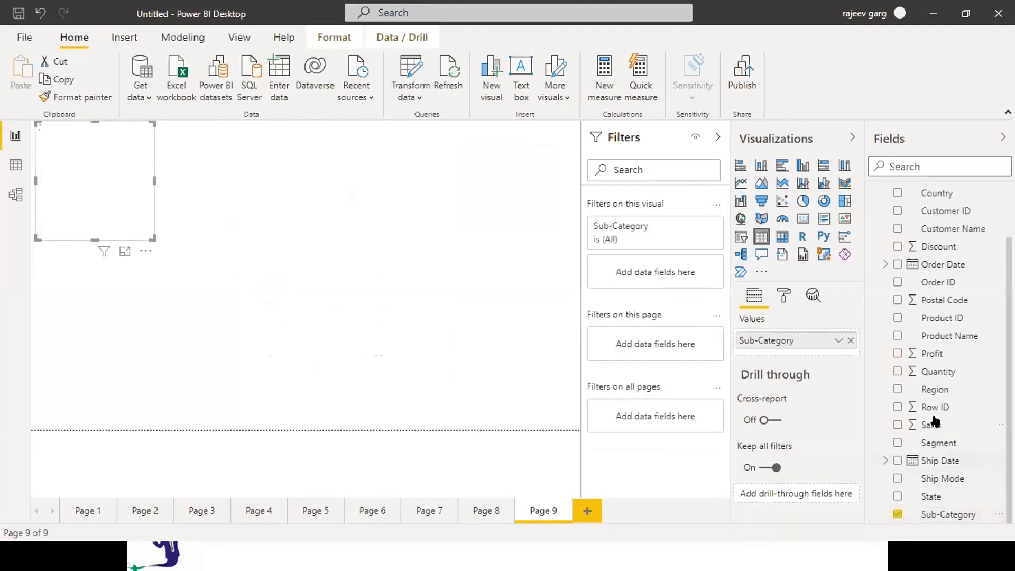
left_click(897, 425)
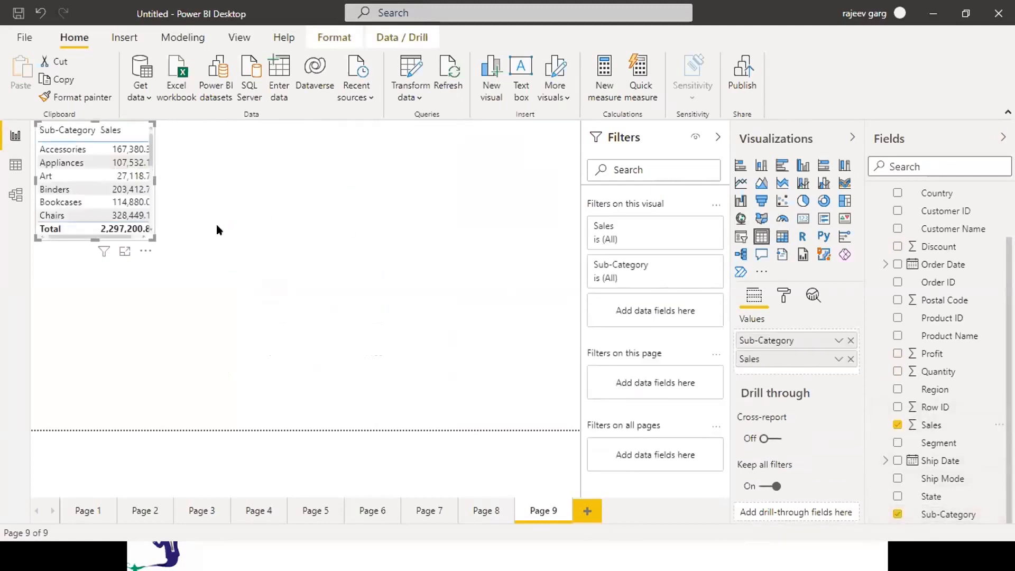
Enlarge the table visual to nearly fill the page and slightly widen its Sales column
scroll(149, 233, "down", 2)
left_click_drag(150, 234, 504, 425)
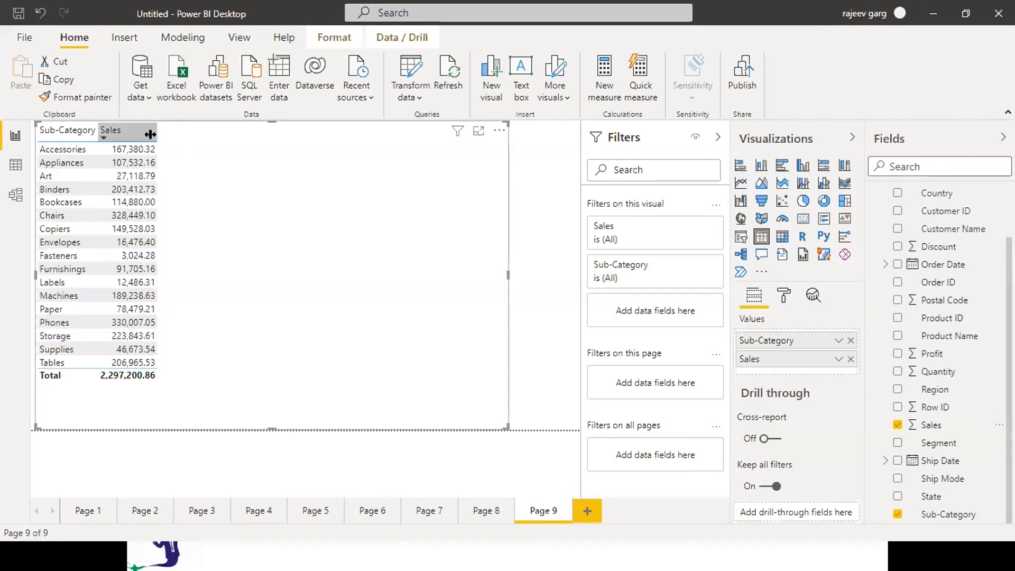
left_click_drag(150, 134, 158, 135)
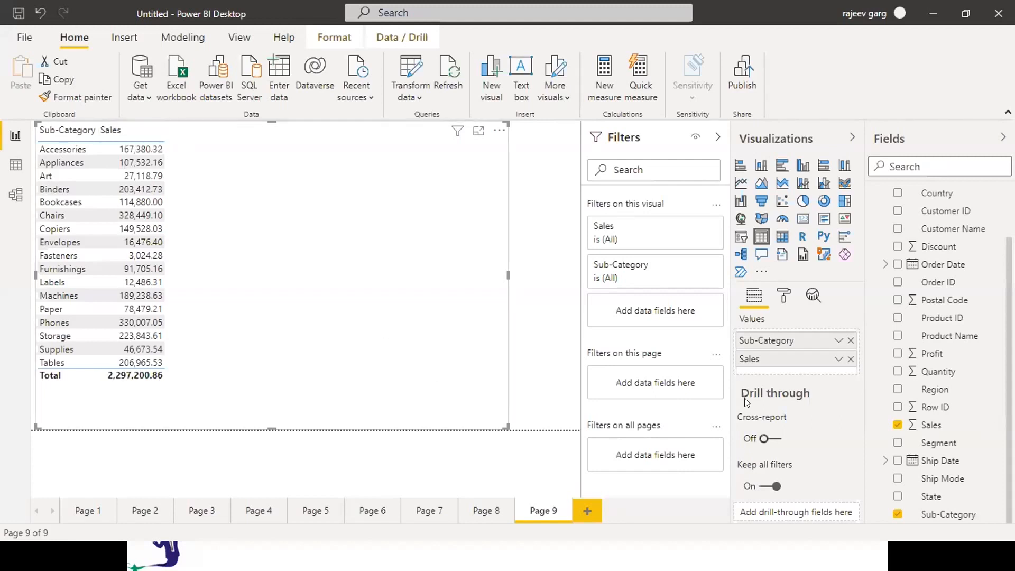
Summarize the table's Sales field as Count and add the Sales field five more times to its values
left_click(839, 360)
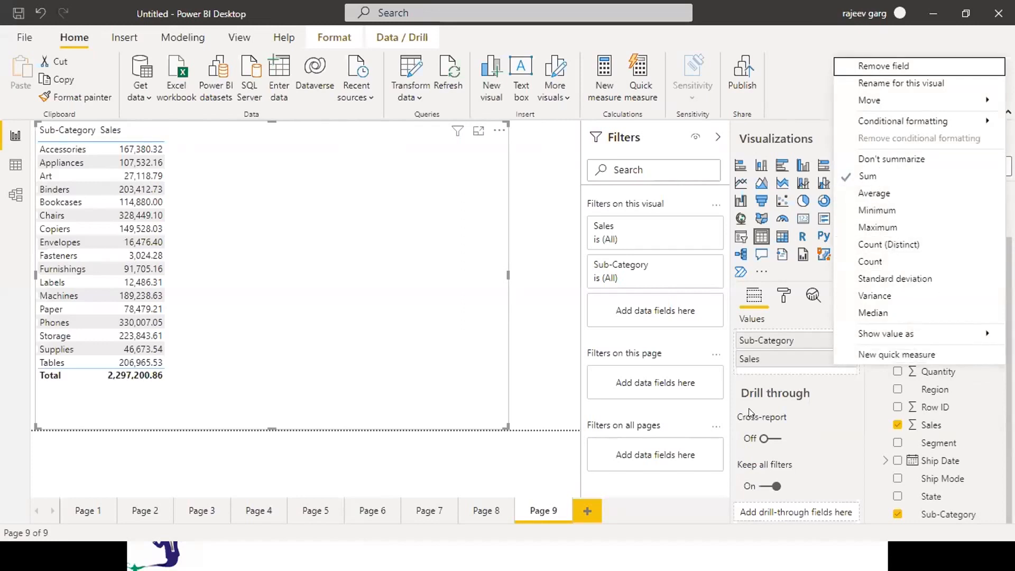
left_click(869, 263)
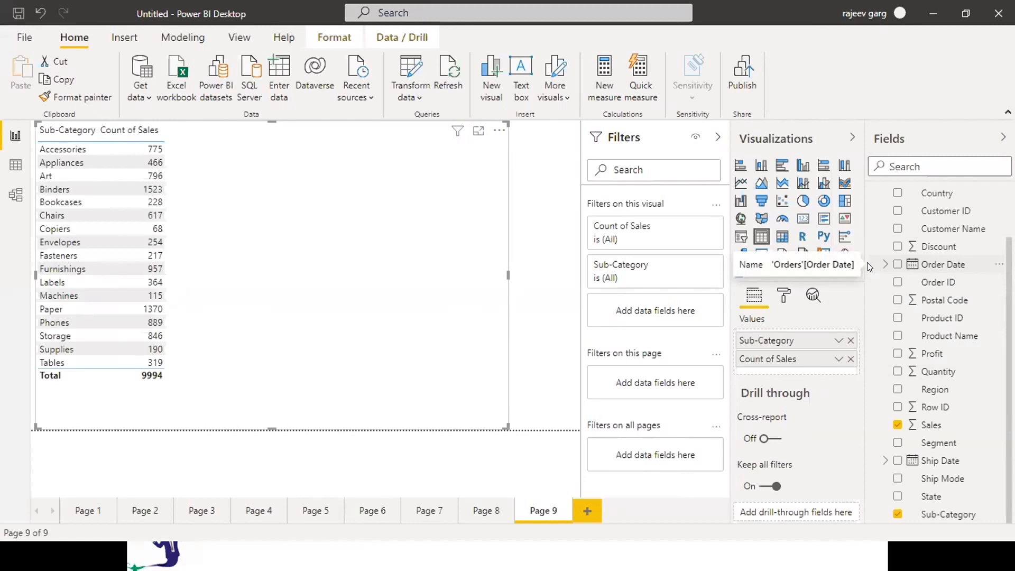
left_click_drag(923, 423, 783, 365)
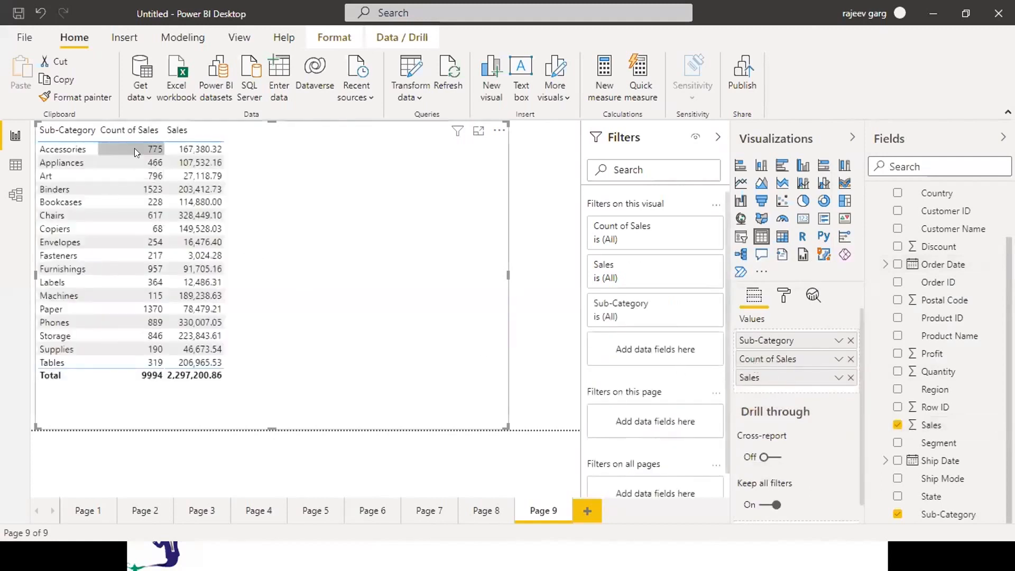
left_click_drag(924, 427, 777, 395)
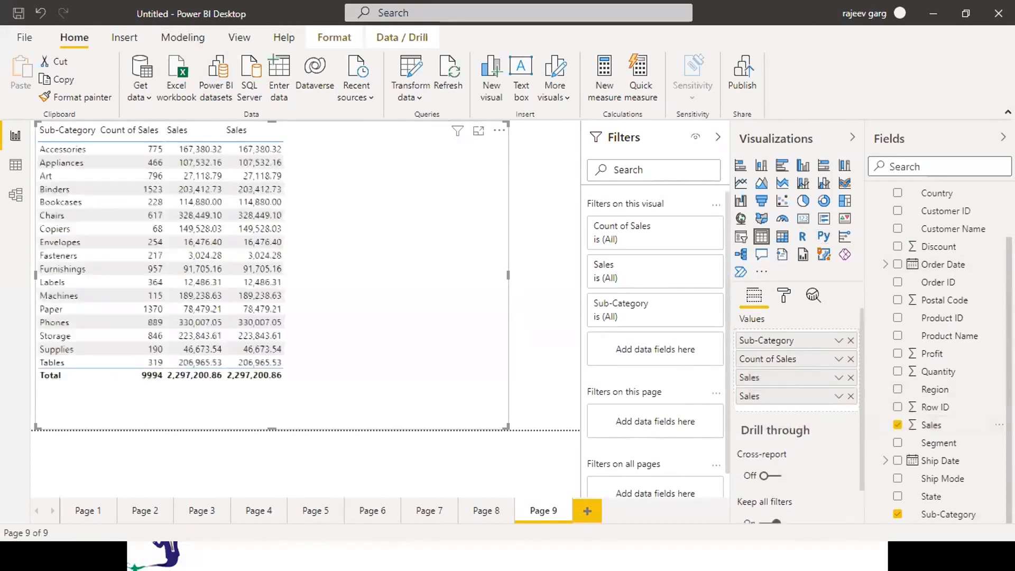
left_click_drag(943, 426, 794, 439)
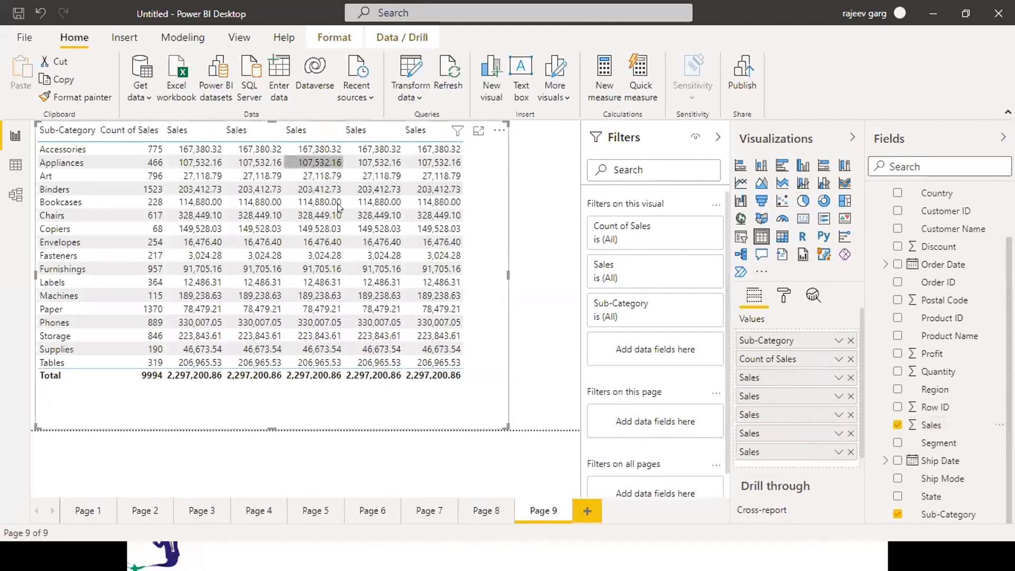
Summarize the second summed Sales field as Average and the one after it as Maximum
left_click(838, 397)
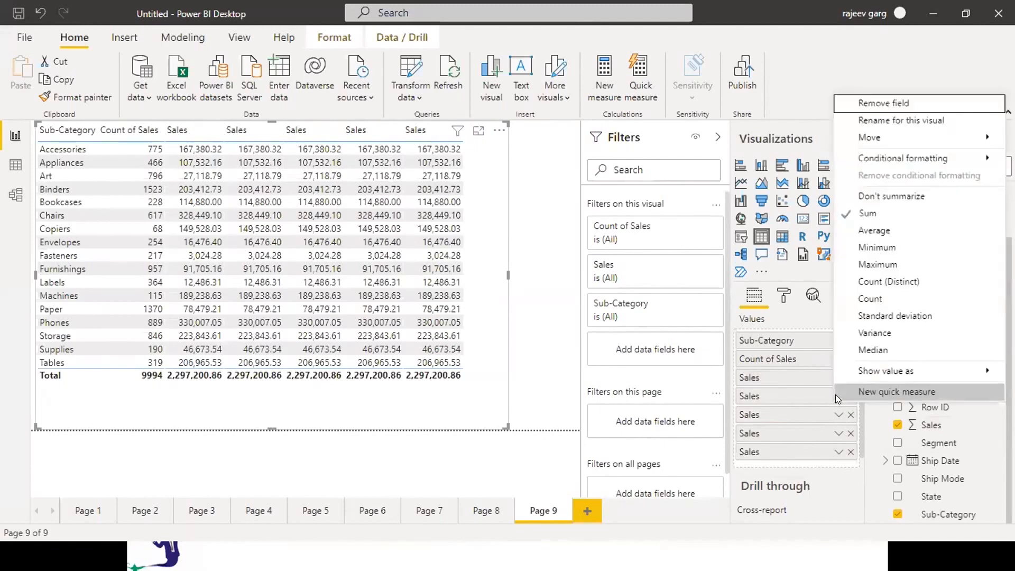
left_click(885, 236)
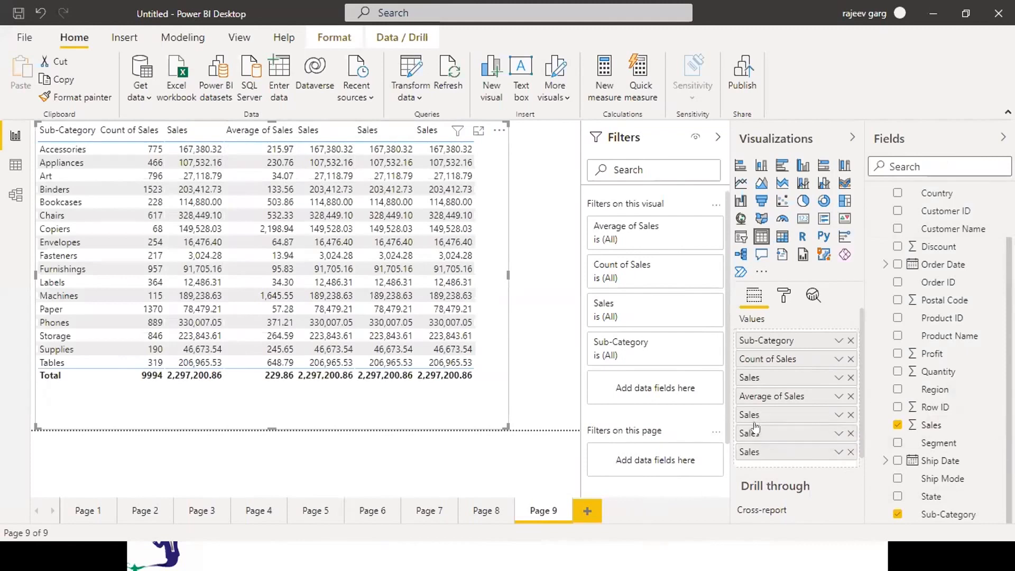
left_click(837, 415)
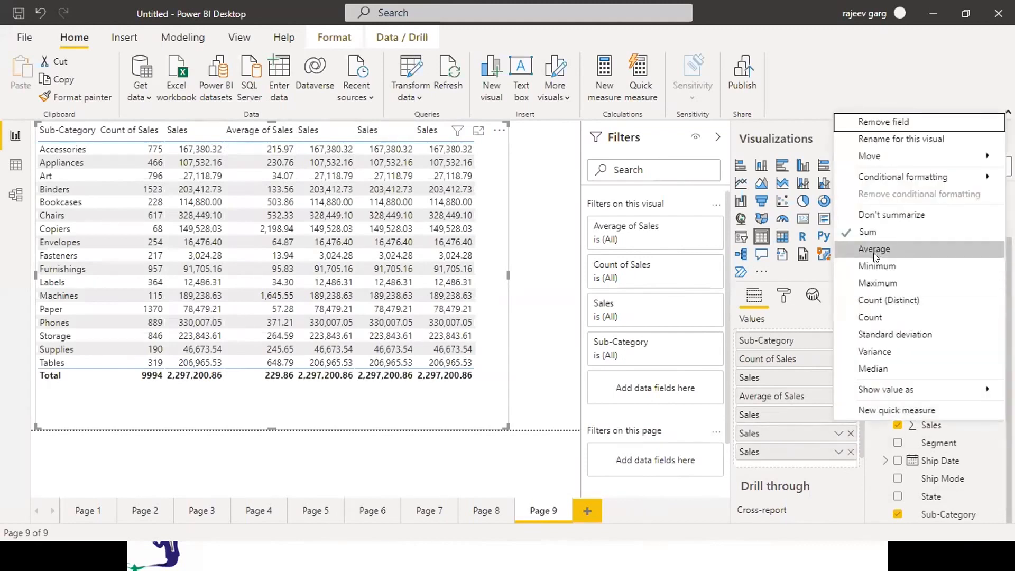
left_click(873, 284)
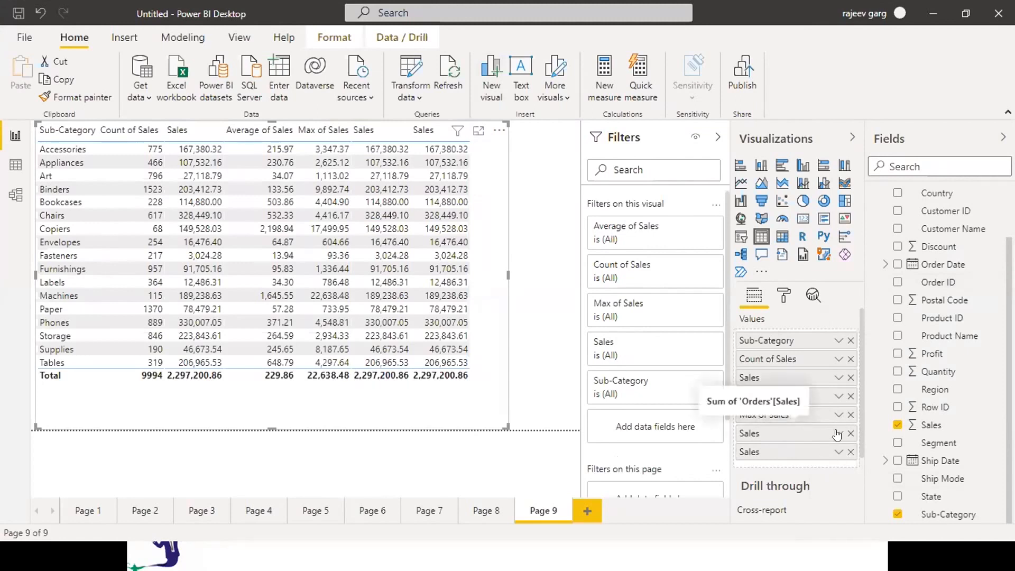
Summarize the Sales field after the maximum as Minimum and remove the surplus last Sales field
left_click(838, 433)
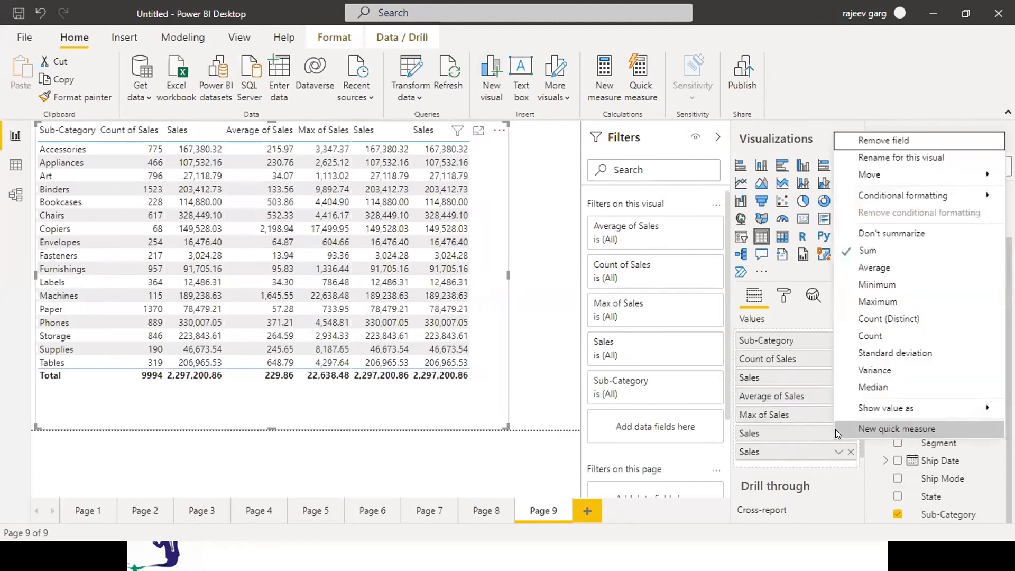
left_click(885, 283)
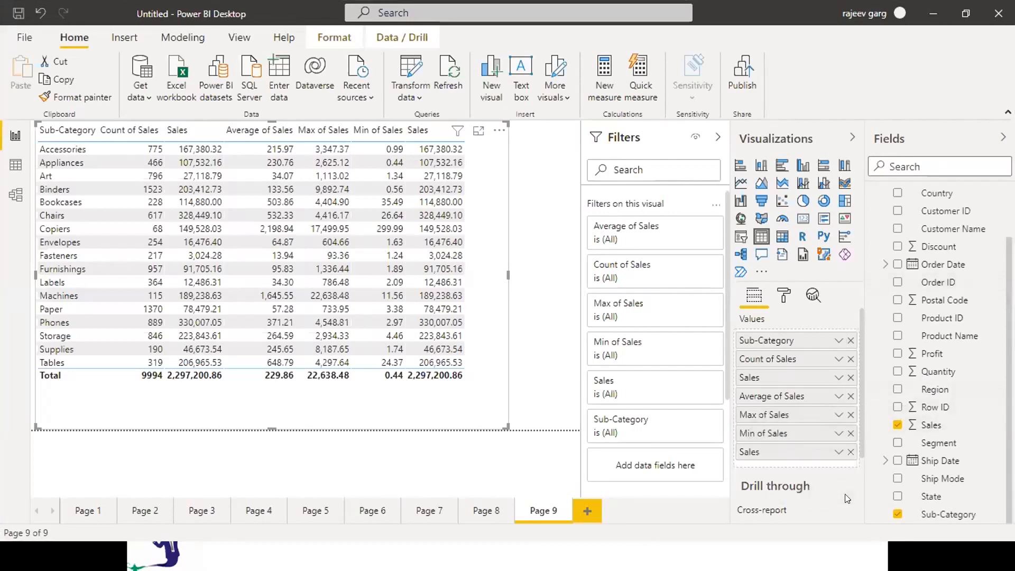
left_click(850, 453)
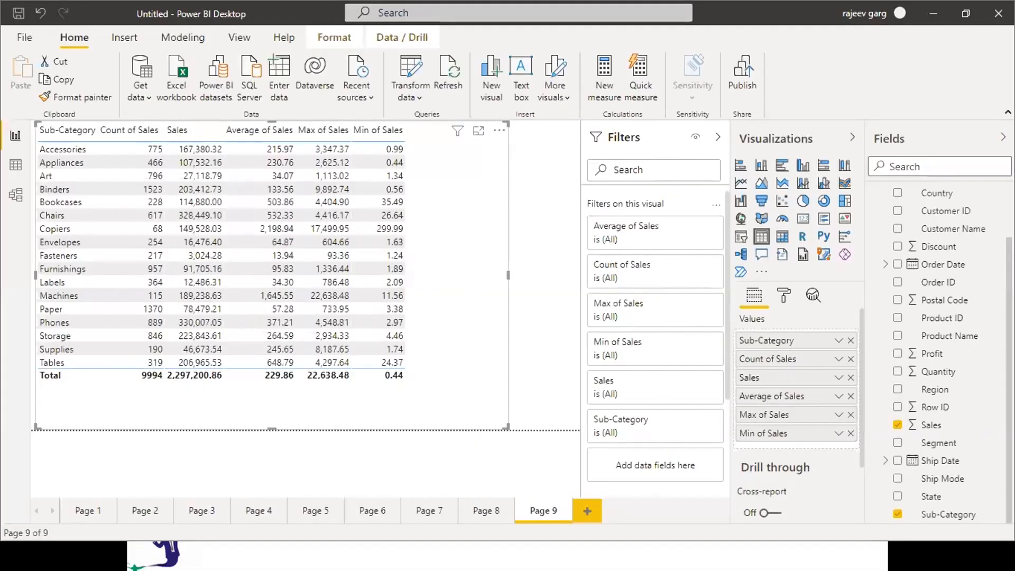
Add another report page and insert a matrix visual enlarged to fill most of the page
left_click(584, 509)
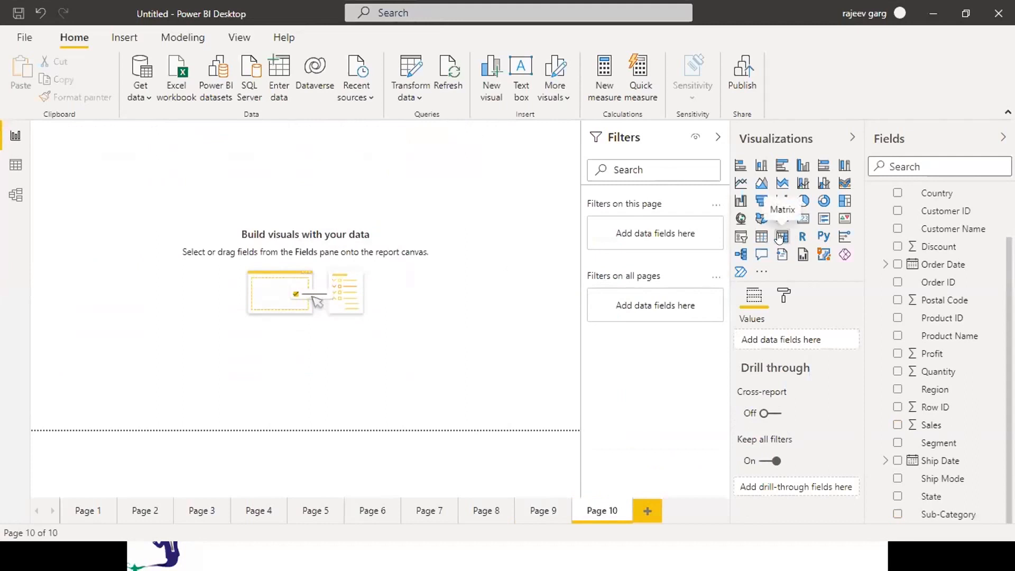
left_click(781, 236)
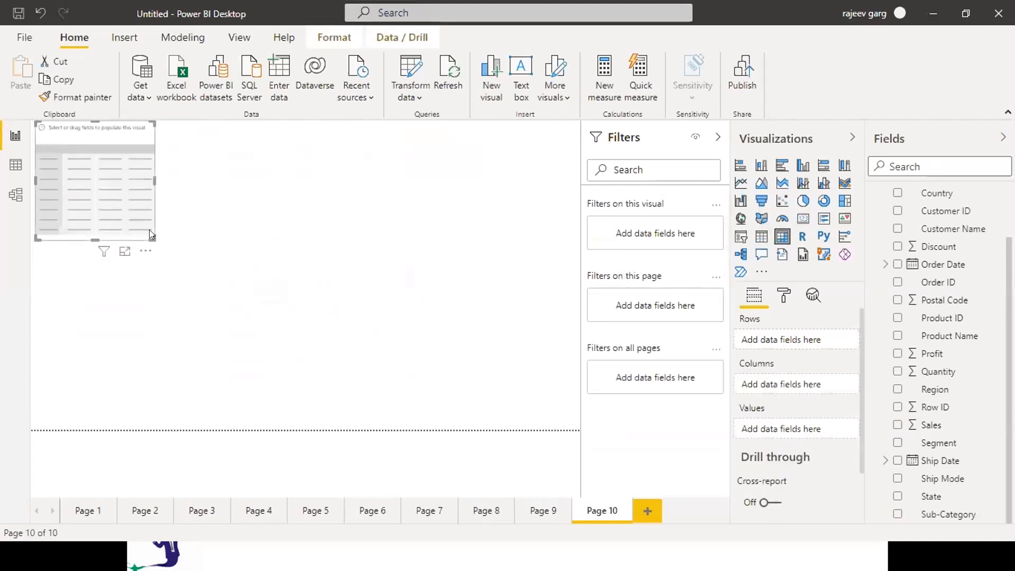
left_click(229, 254)
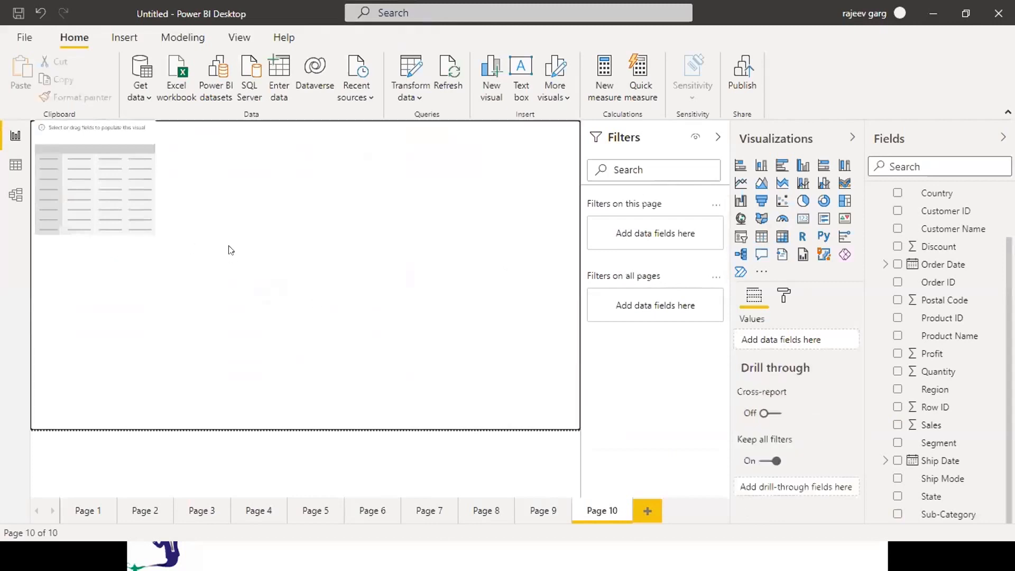
left_click(125, 215)
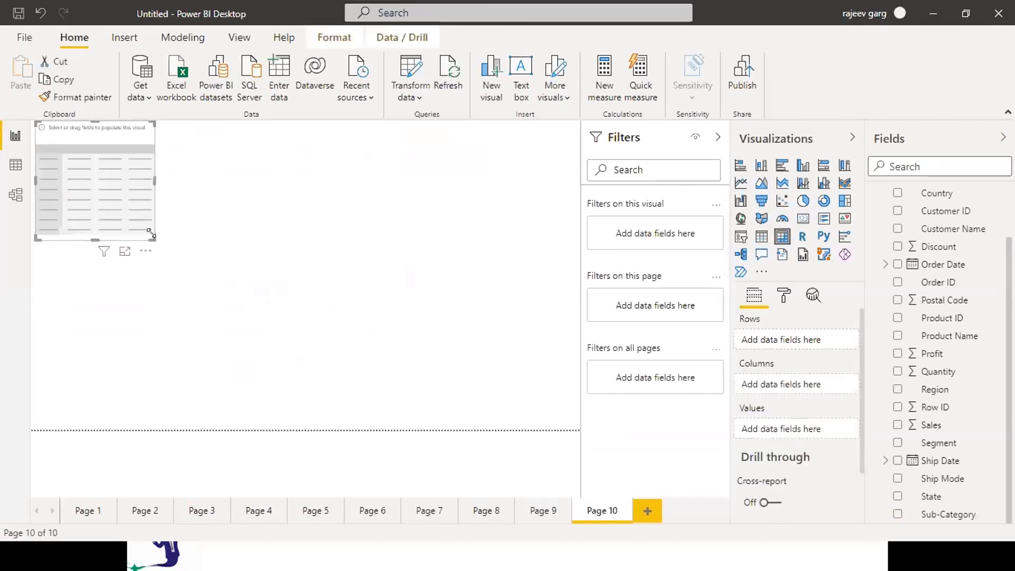
left_click_drag(152, 233, 493, 421)
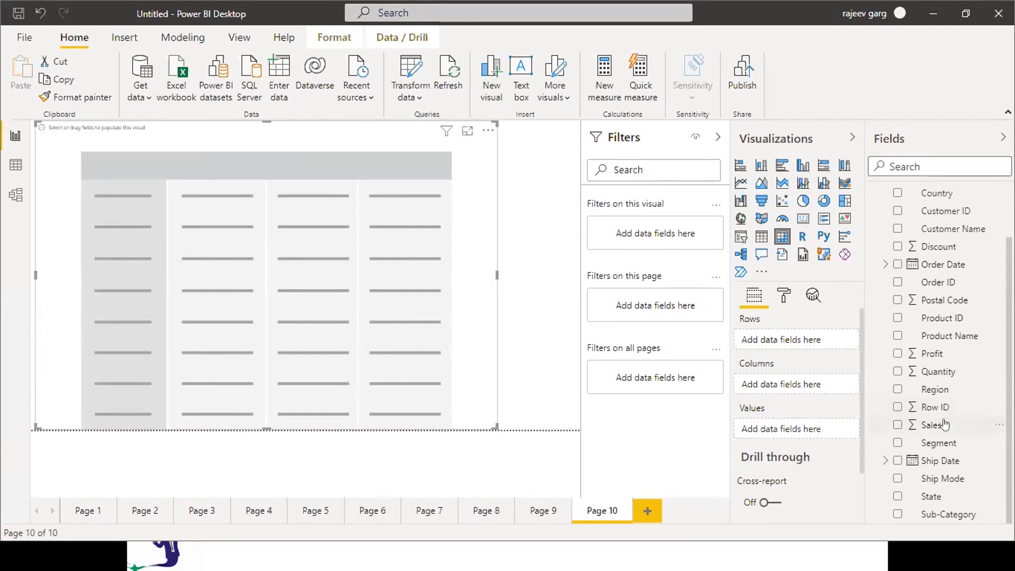
Fill the matrix with Sales as values, Category as rows and Region as columns
left_click_drag(931, 423, 788, 427)
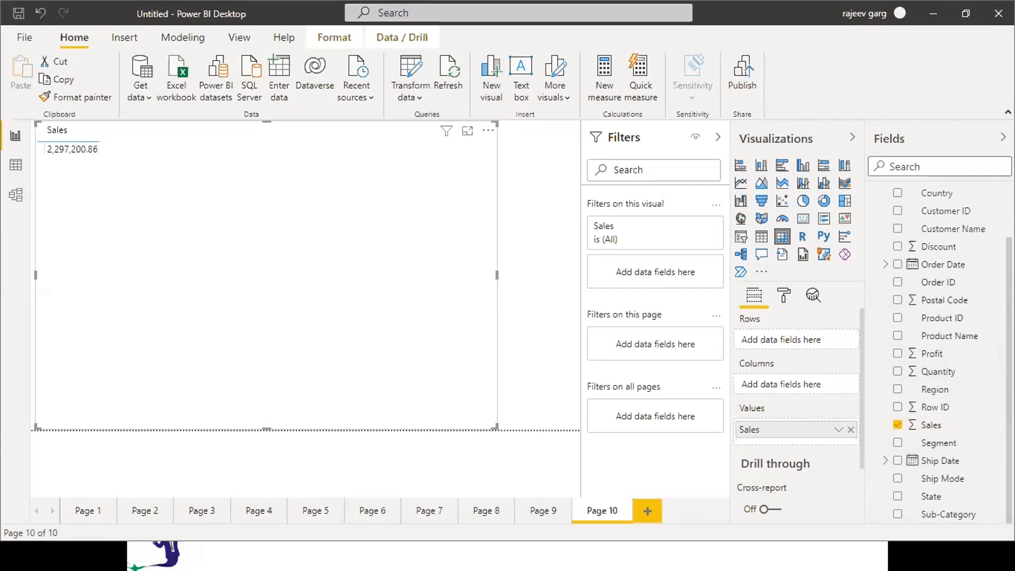
scroll(930, 502, "up", 2)
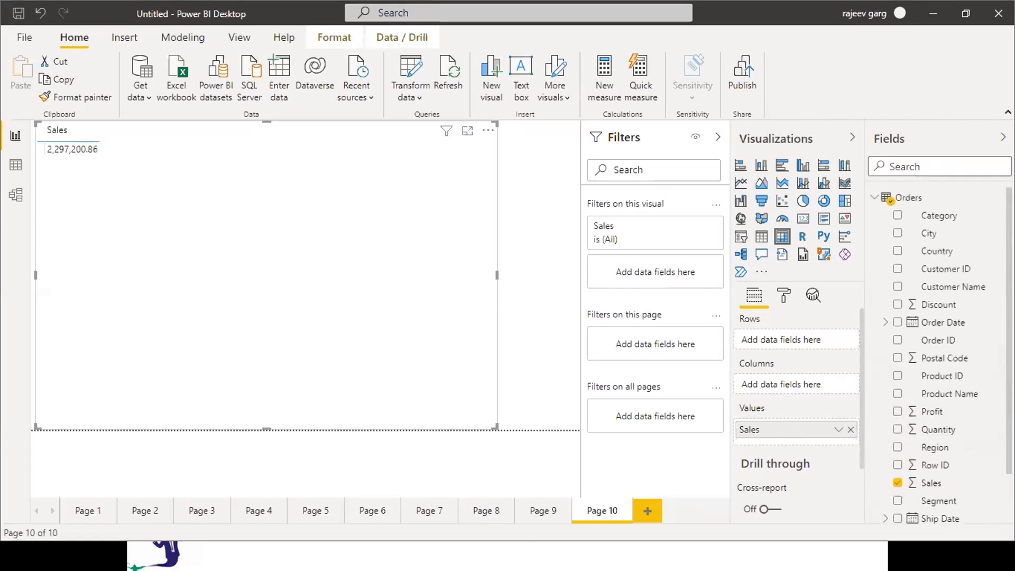
left_click(897, 216)
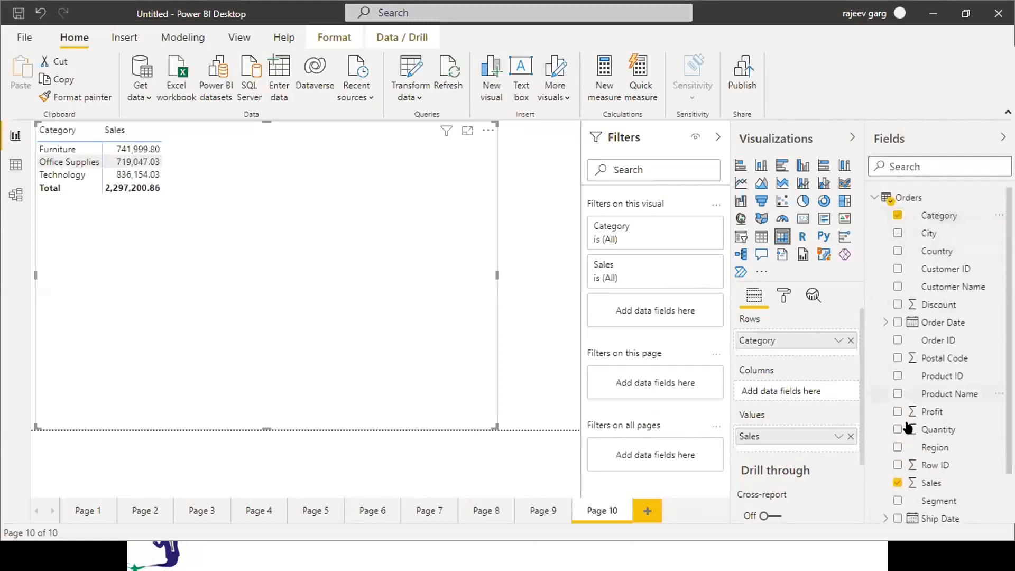
left_click(897, 447)
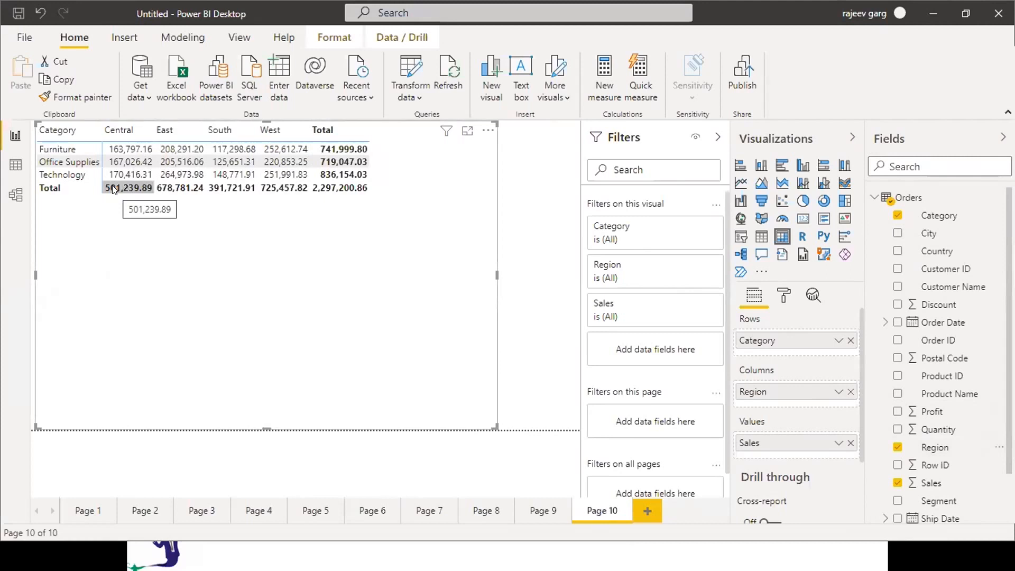
Try the Bold header flashy rows, Sparse and Condensed styles on the matrix
left_click(785, 293)
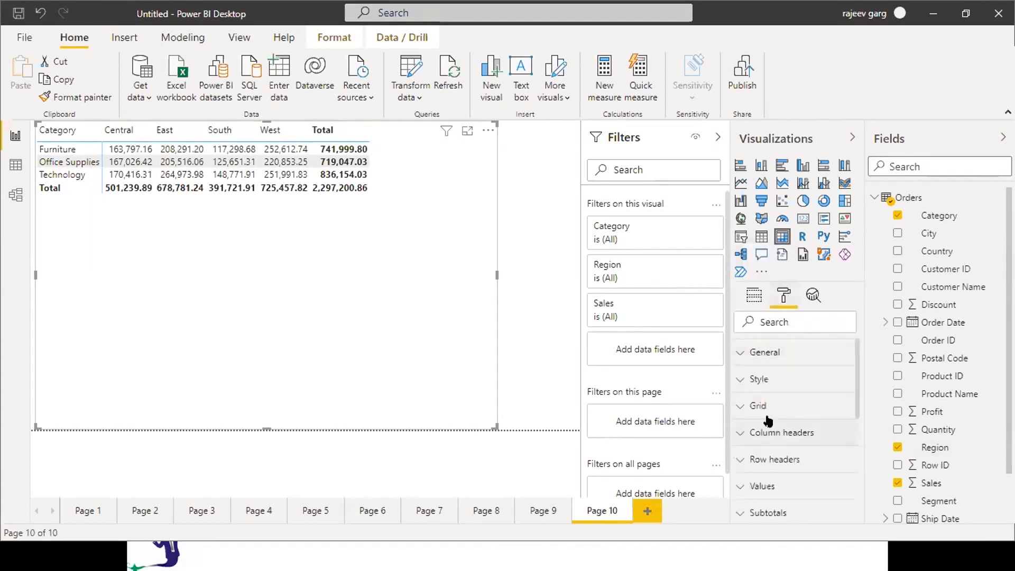
left_click(735, 385)
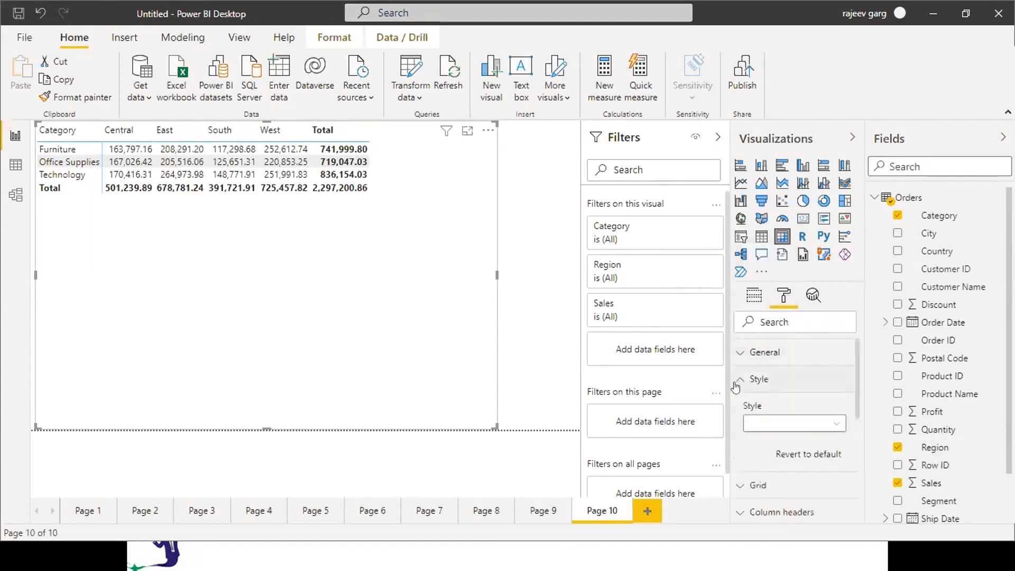
left_click(767, 422)
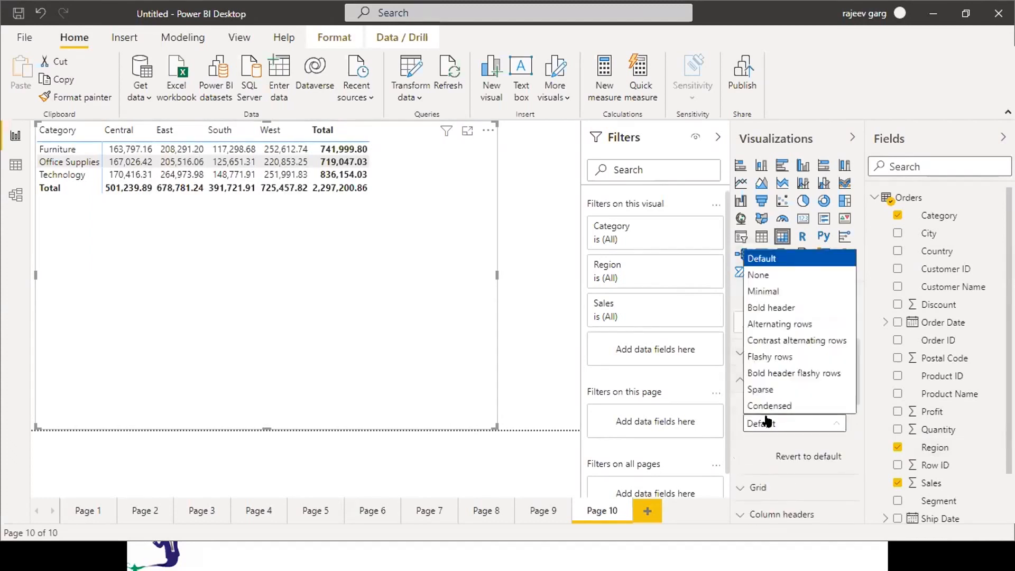
left_click(782, 372)
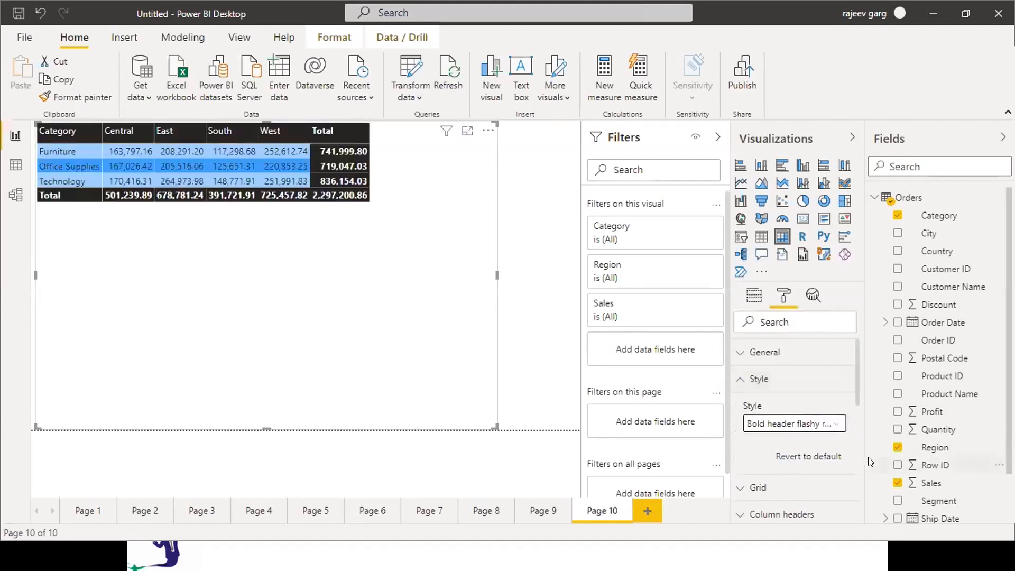
left_click(838, 427)
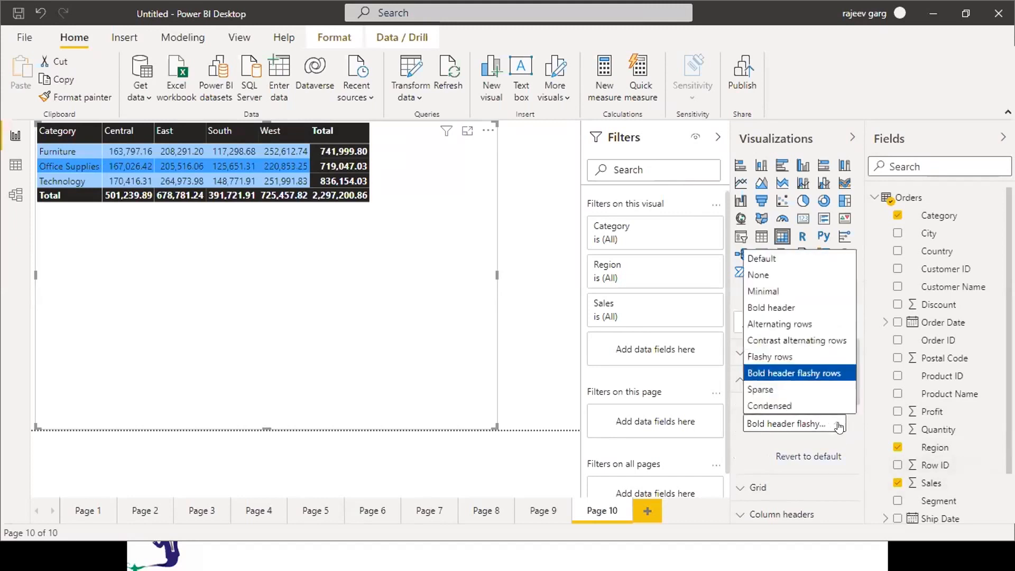
left_click(784, 390)
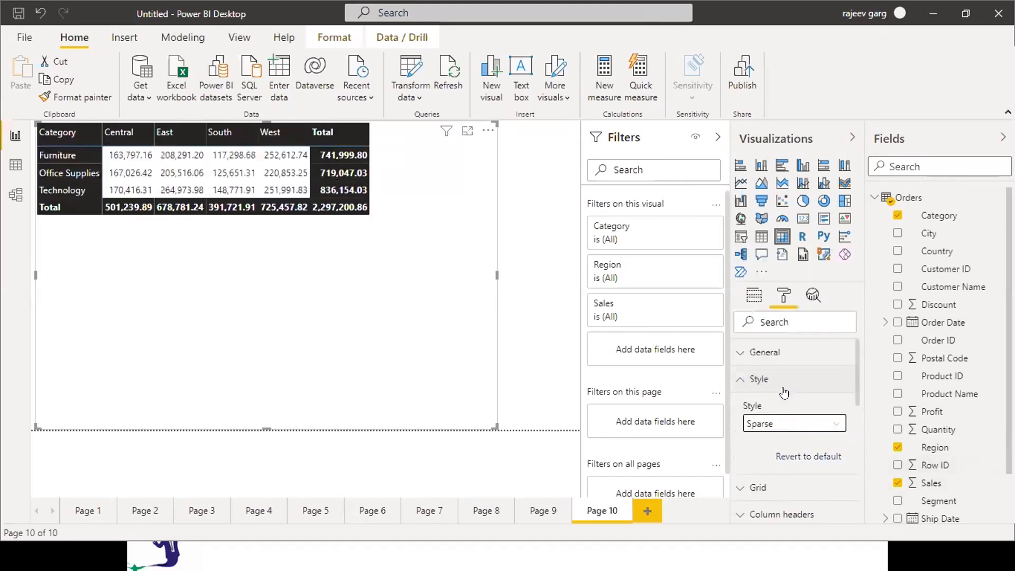
left_click(825, 435)
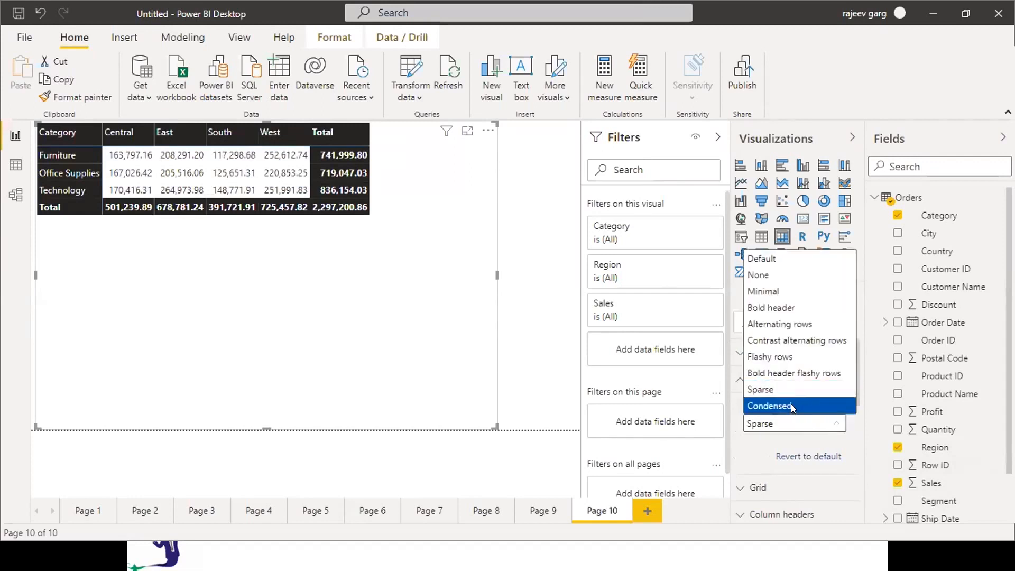
left_click(790, 403)
Apply the Bold header style to the matrix
left_click(831, 433)
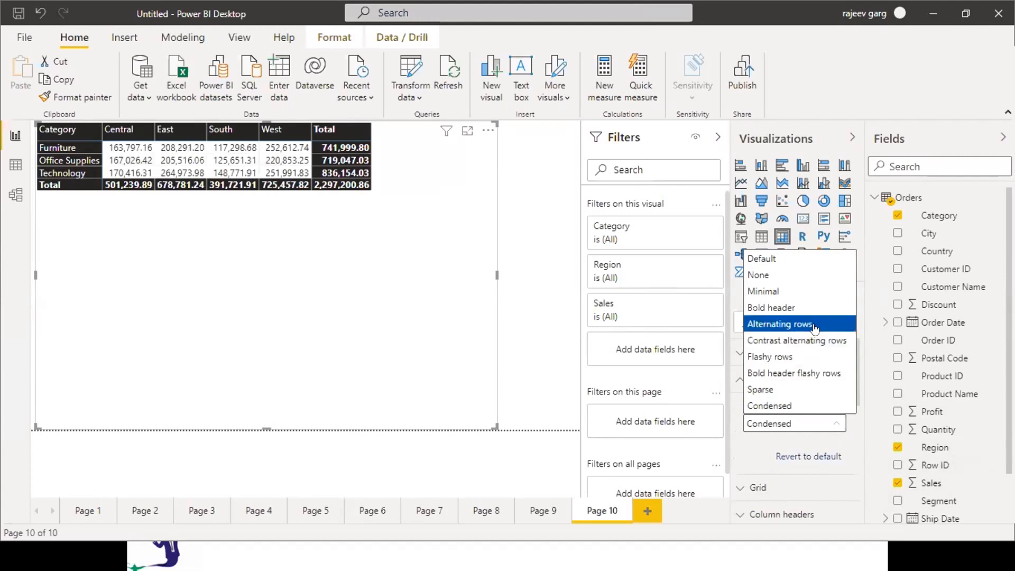
left_click(803, 309)
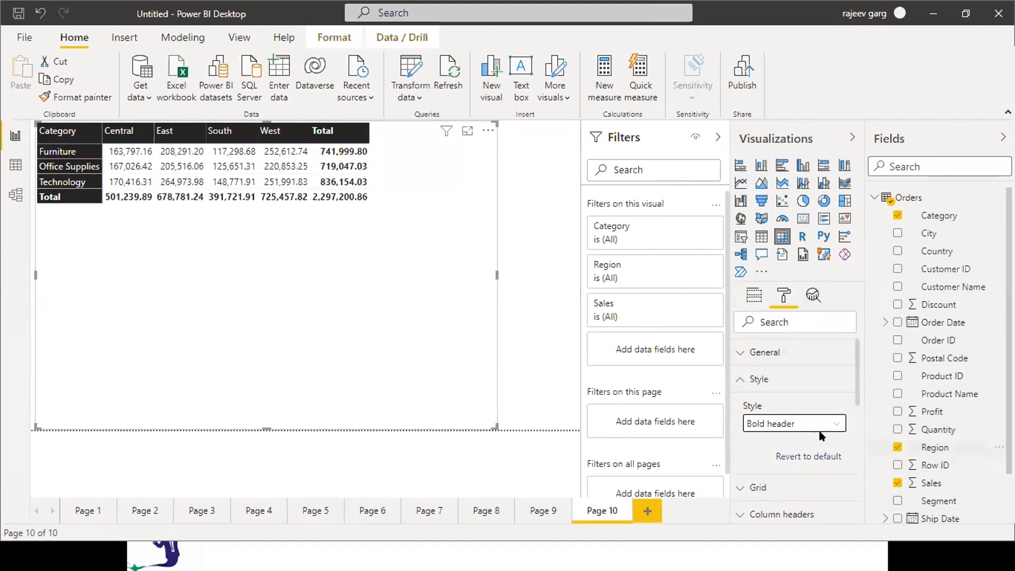
left_click(734, 386)
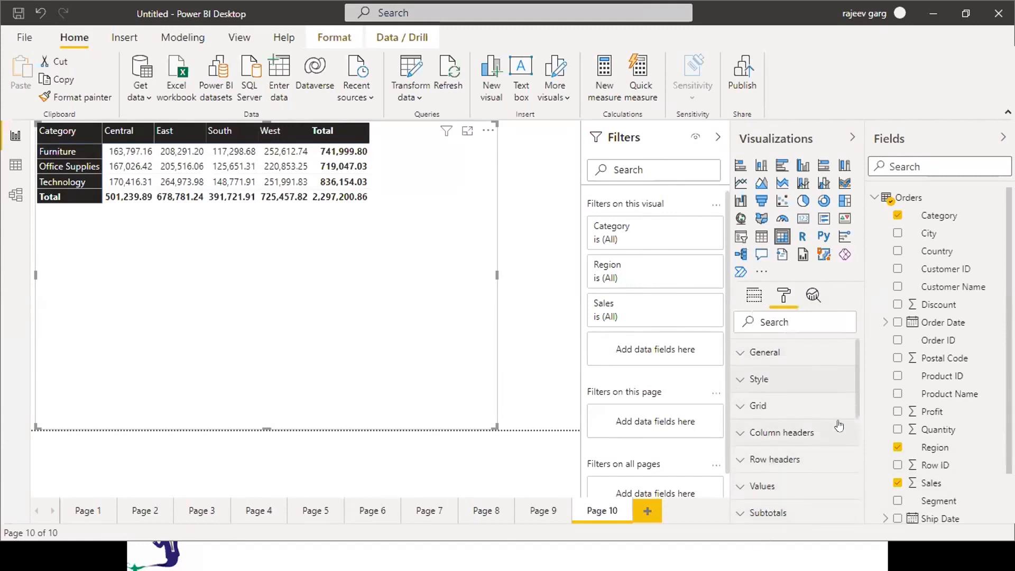
Add Sub-Category below Category in the matrix rows and lower the matrix's upper edge slightly
left_click(754, 296)
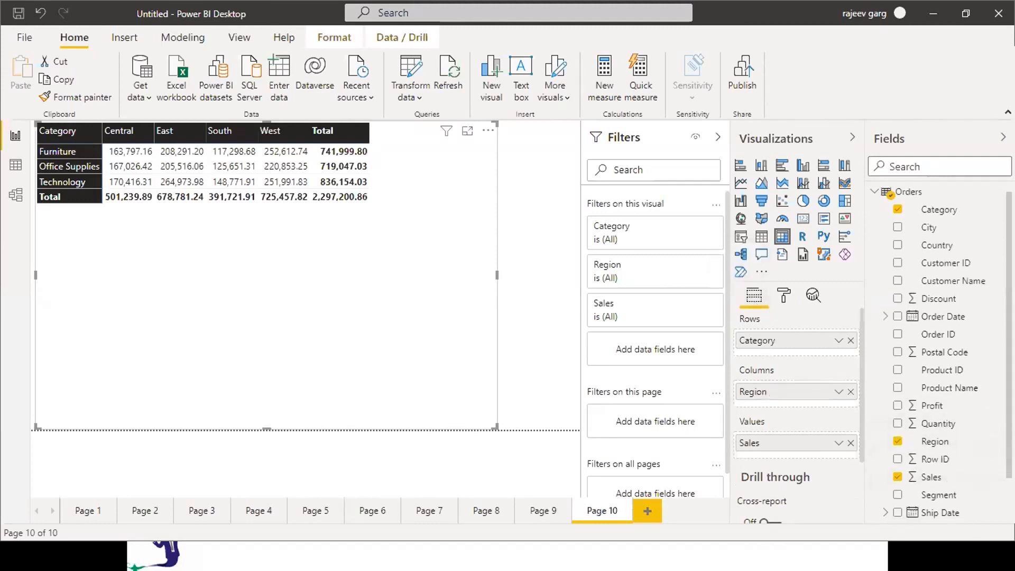
scroll(941, 369, "down", 2)
left_click_drag(951, 514, 820, 352)
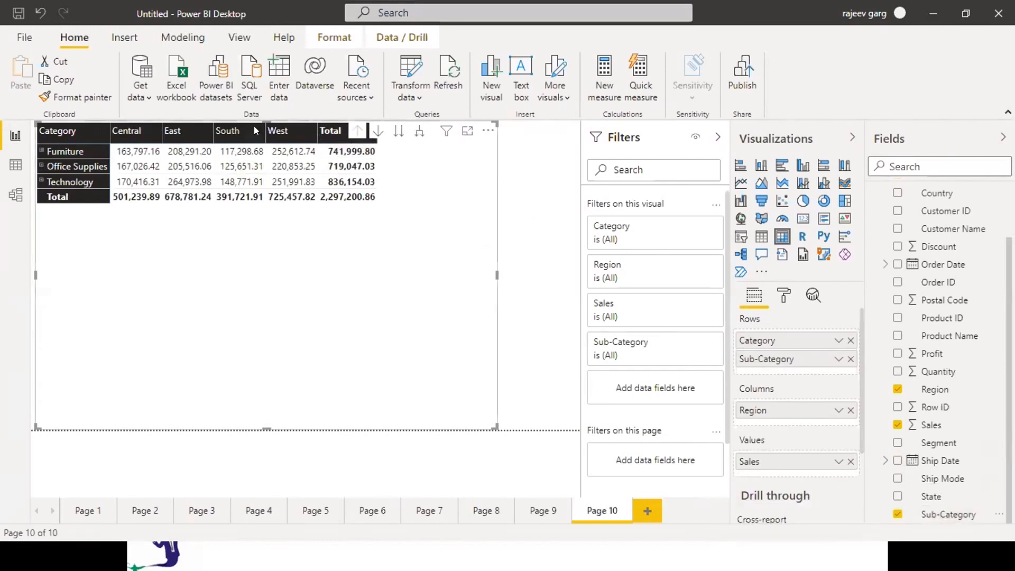
left_click_drag(262, 124, 268, 143)
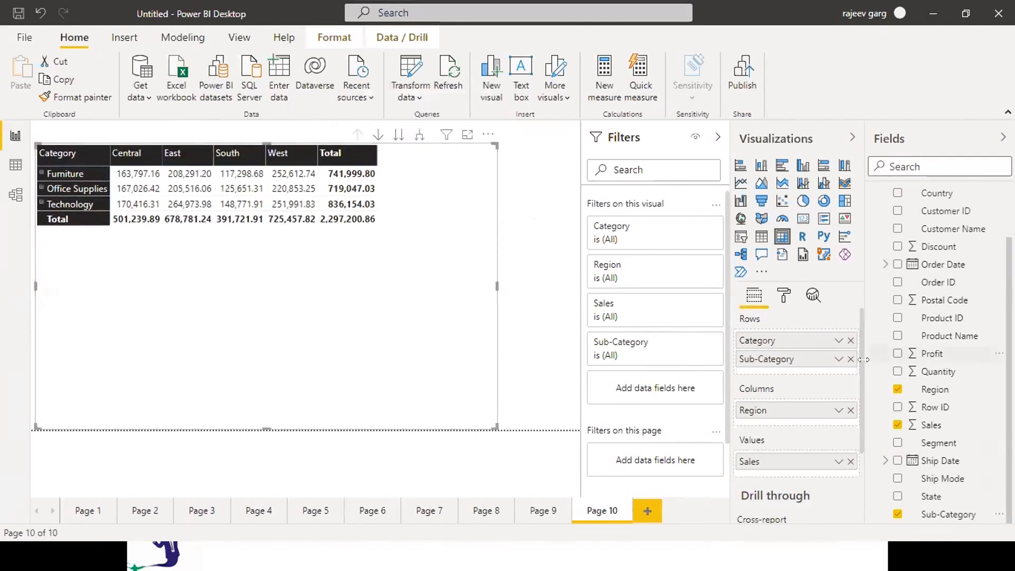
Remove Sub-Category from the matrix rows and add it back below Category
left_click(850, 359)
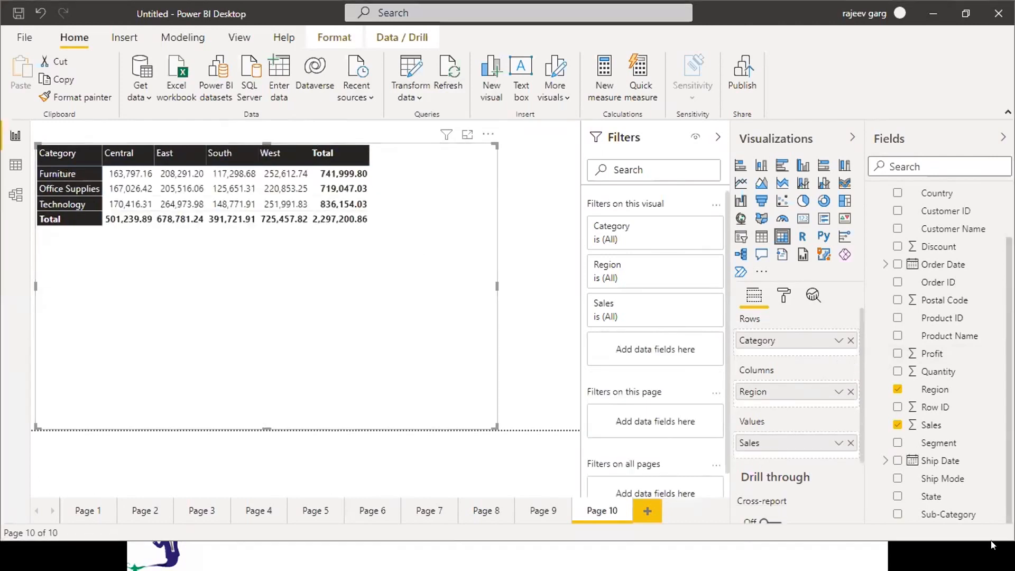
left_click(963, 516)
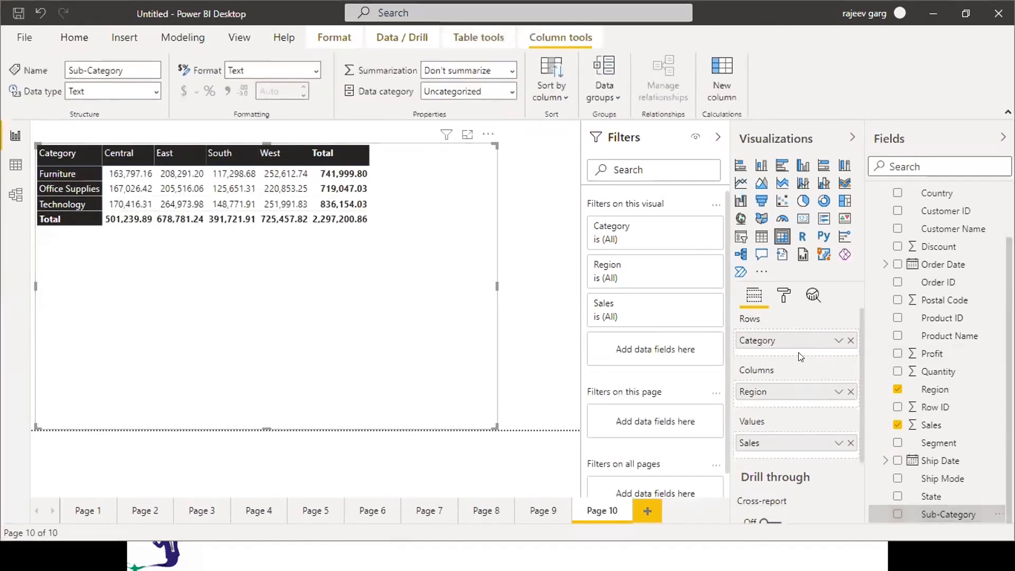
left_click(897, 513)
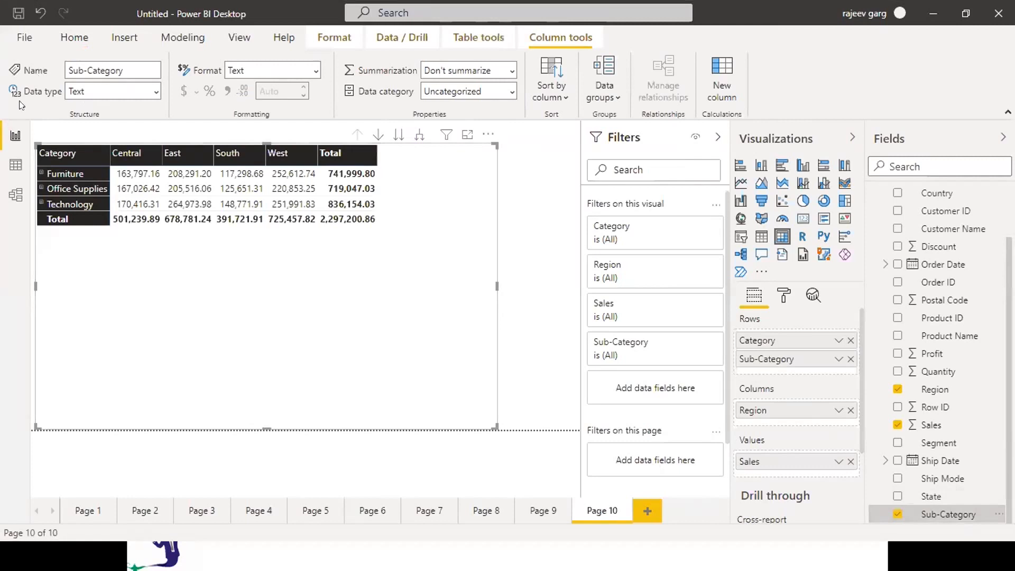
Expand the Furniture, Office Supplies and Technology rows into their sub-categories and drill back up to the category level
left_click(40, 174)
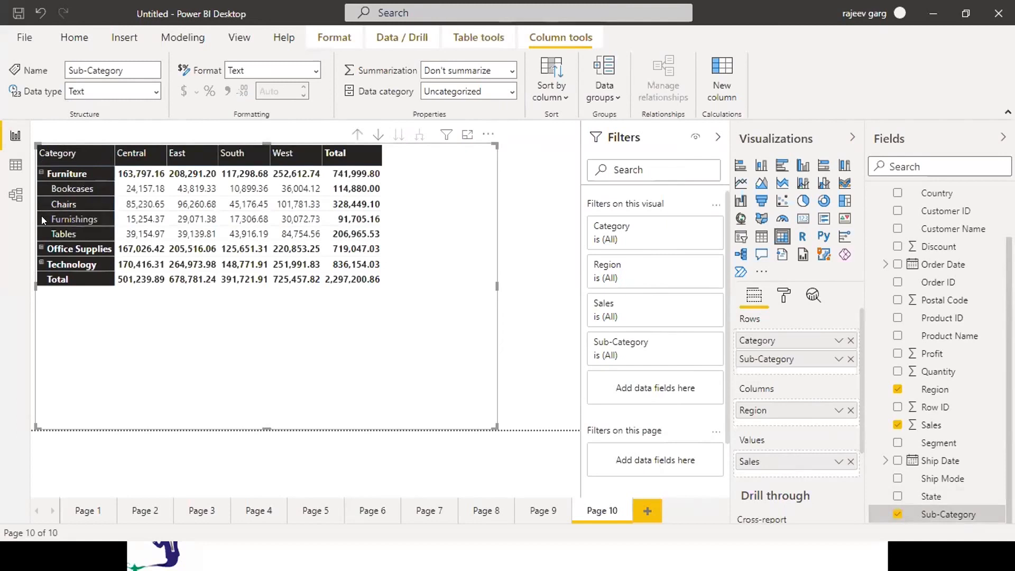
left_click(40, 246)
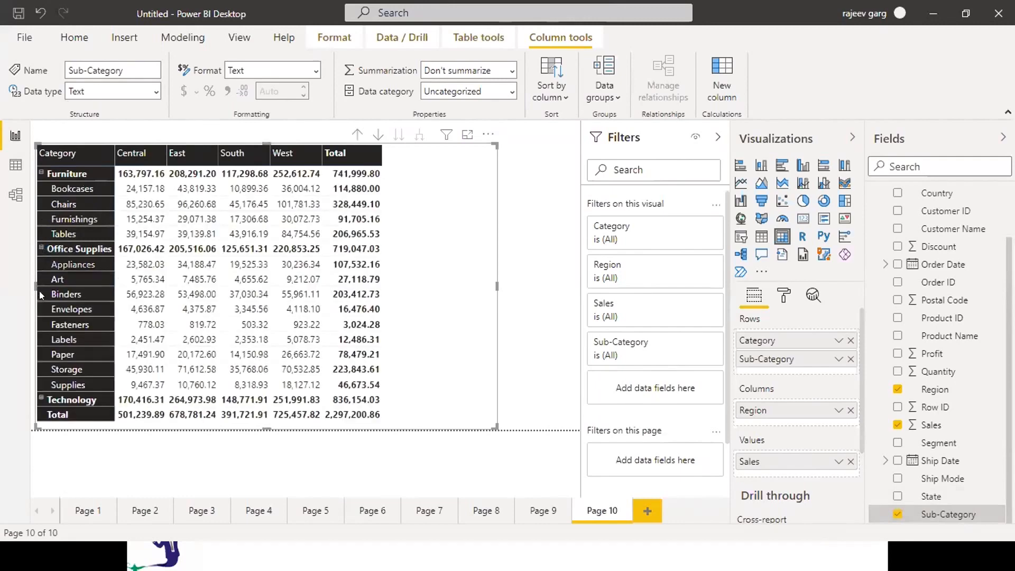
left_click(41, 398)
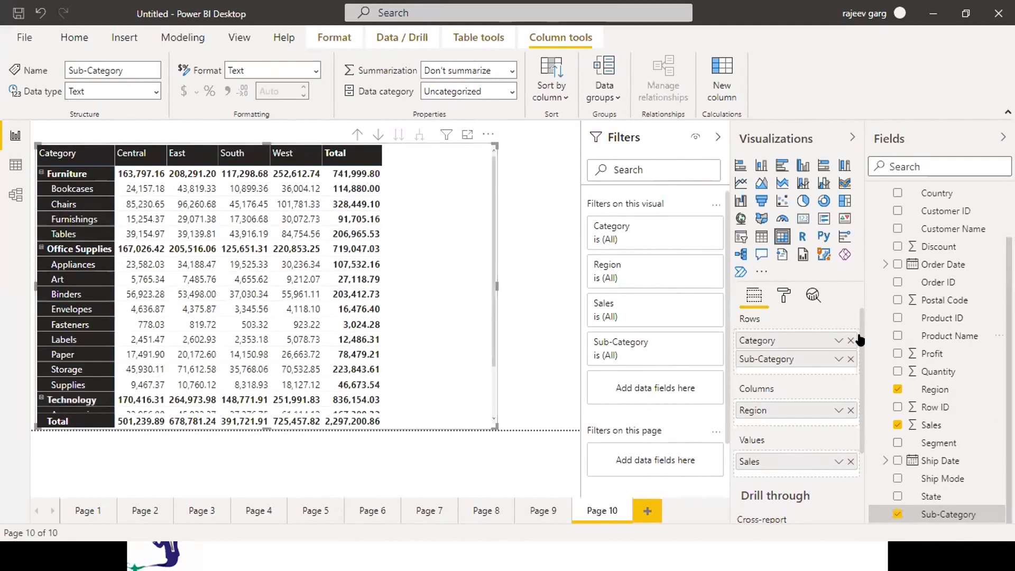
left_click_drag(493, 335, 542, 264)
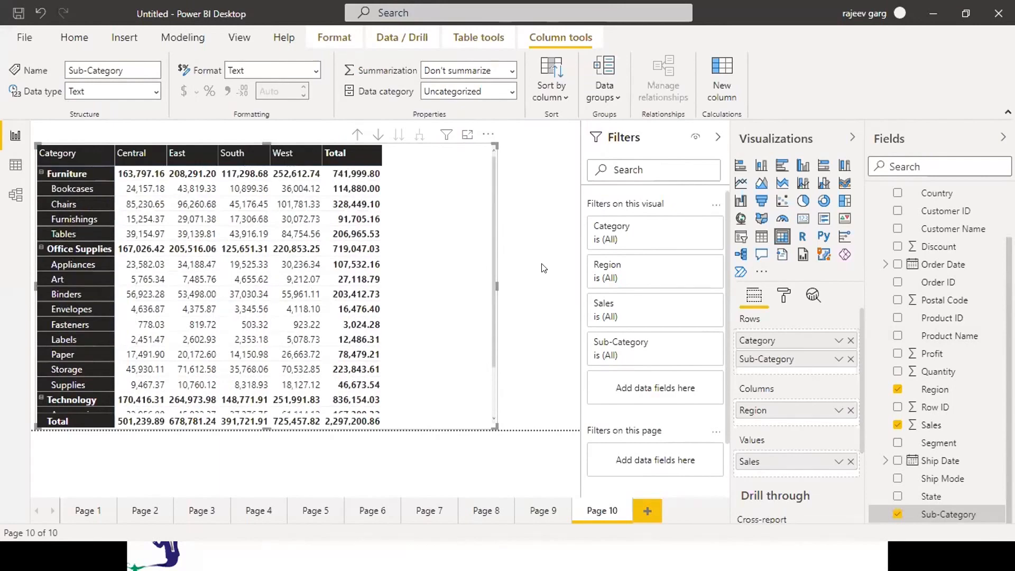
left_click(356, 135)
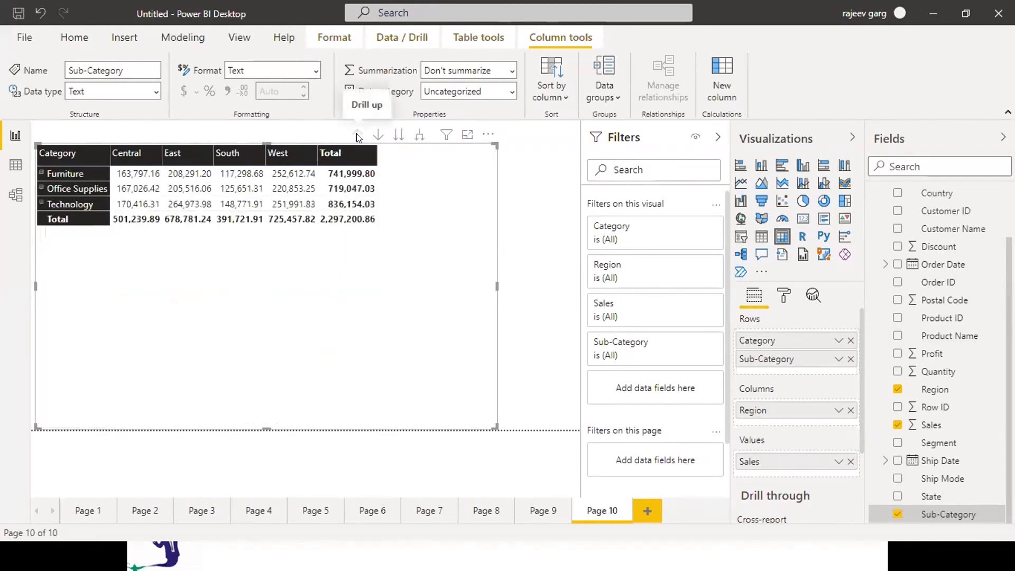
Try expanding all rows down one level and going to the next hierarchy level, drilling back up to Category after each
left_click(421, 138)
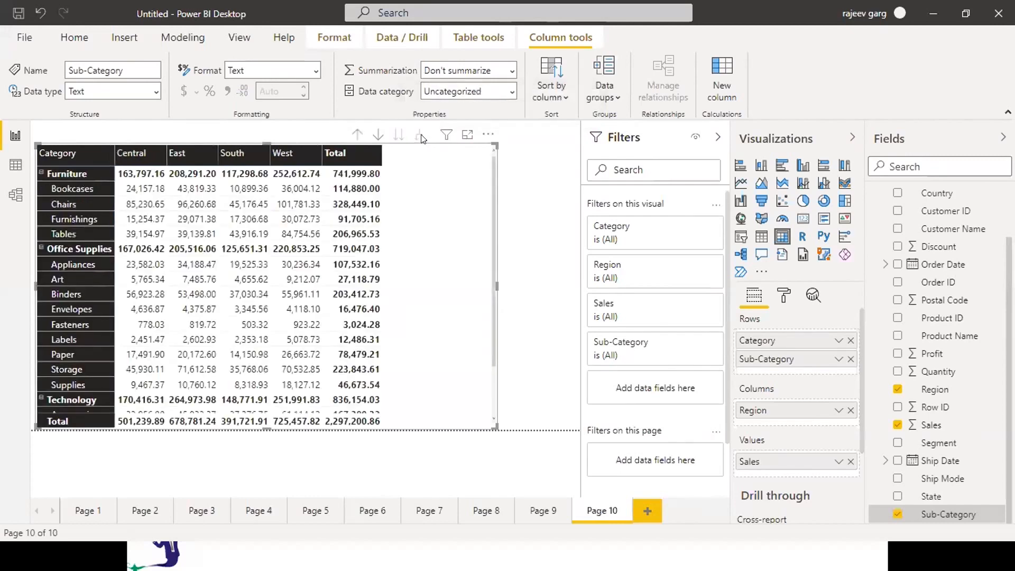
left_click(360, 129)
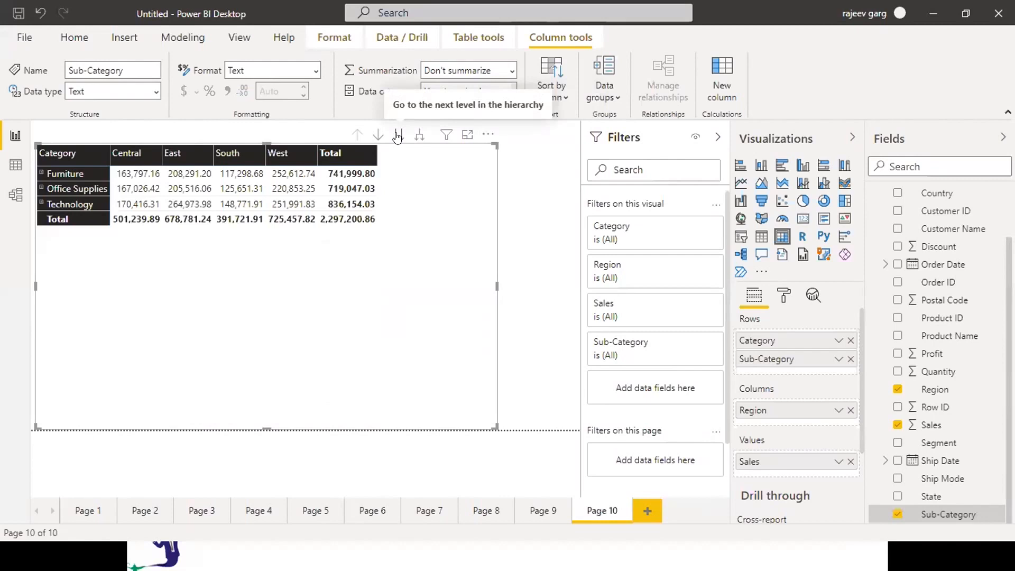
left_click(397, 135)
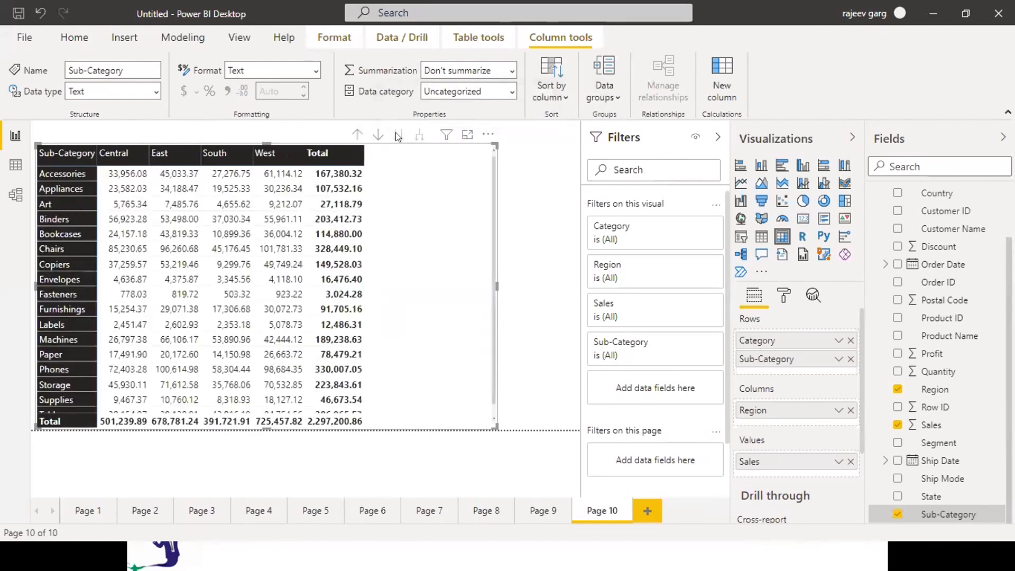
right_click(356, 135)
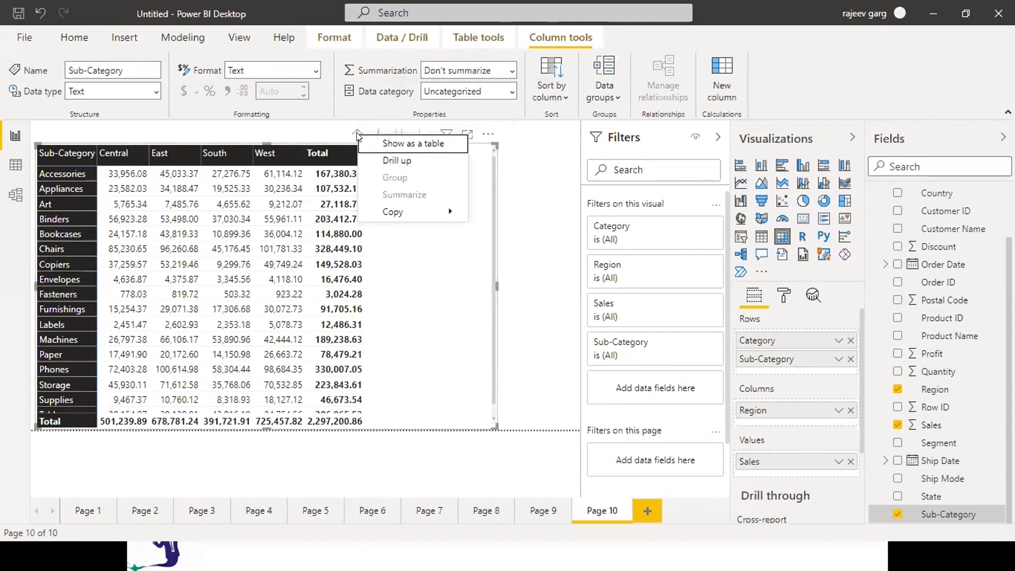
left_click(354, 134)
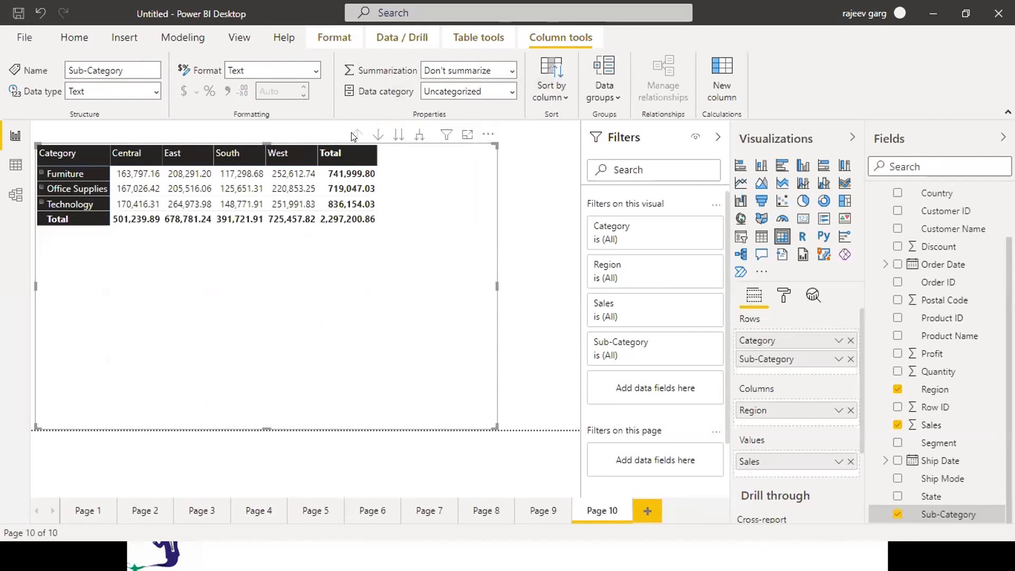
Add the Segment field below Region in the matrix columns
left_click_drag(943, 441, 806, 415)
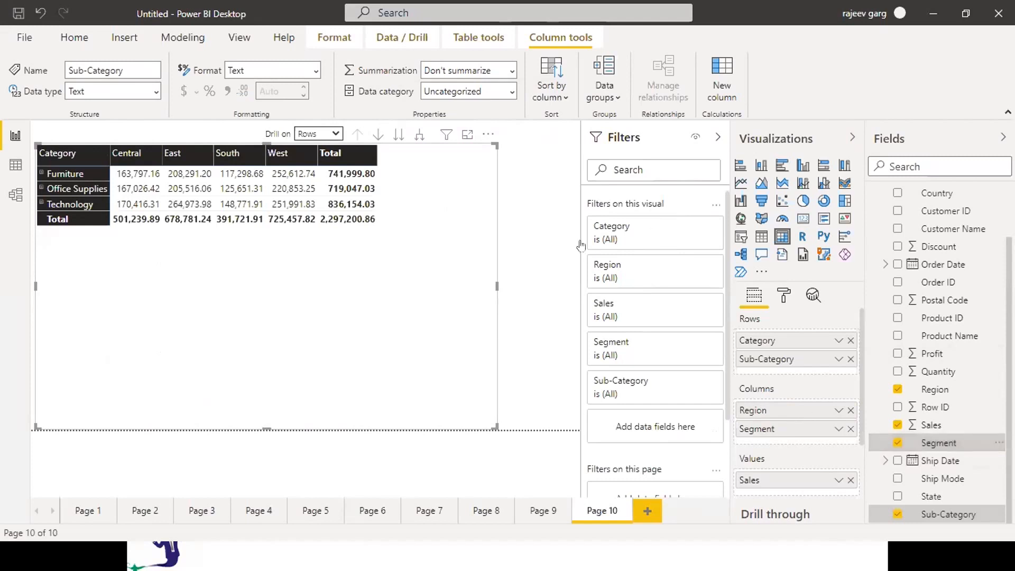
With drilling on rows, go to the Sub-Category level, expand all categories one level and drill back up
left_click(377, 135)
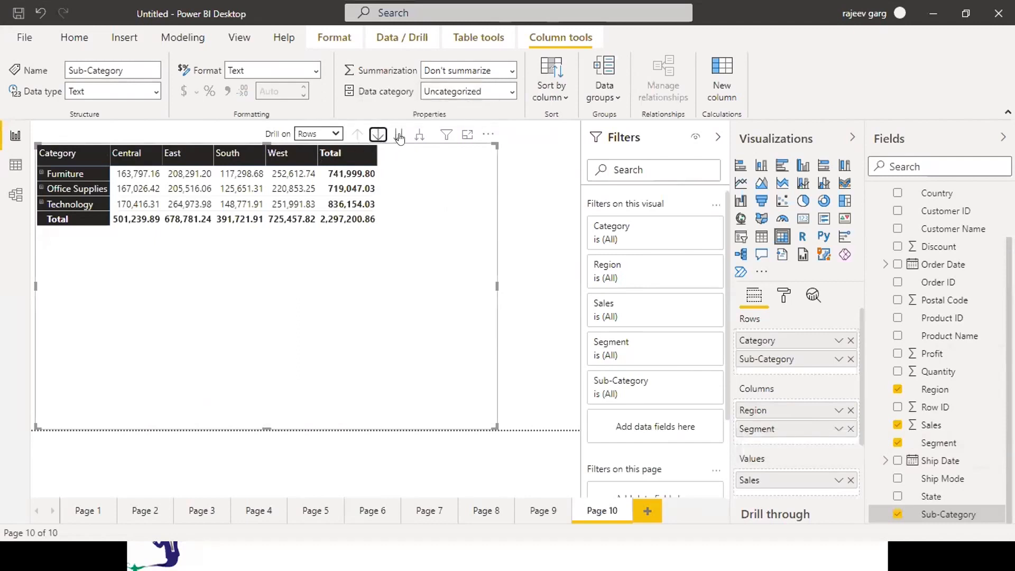
left_click(399, 135)
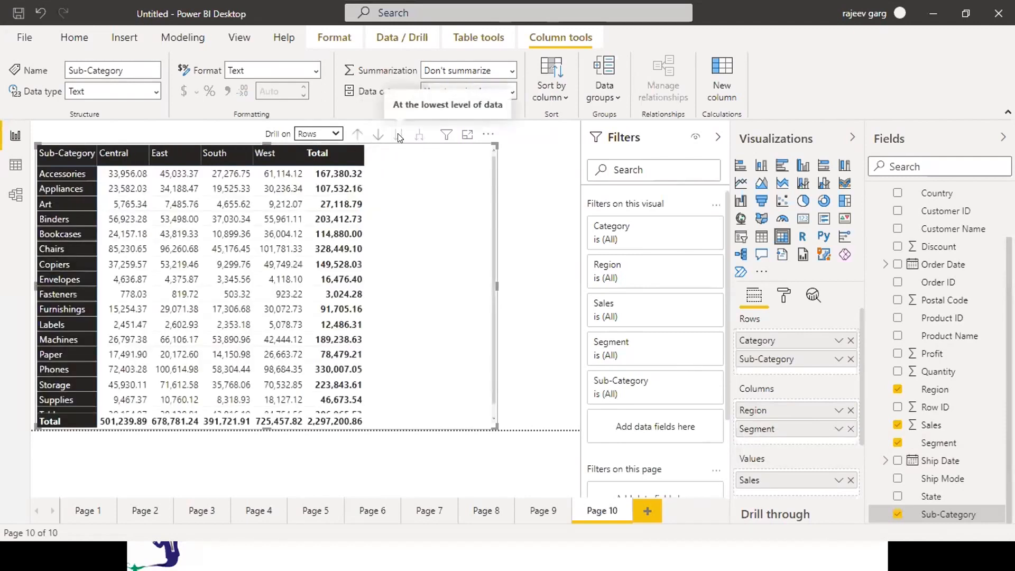
left_click(420, 136)
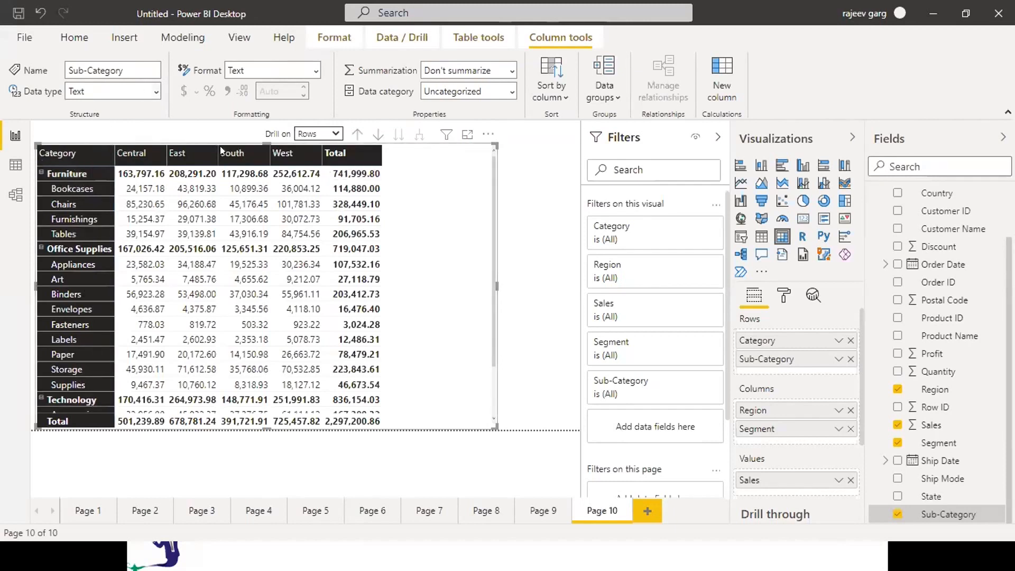
left_click(355, 136)
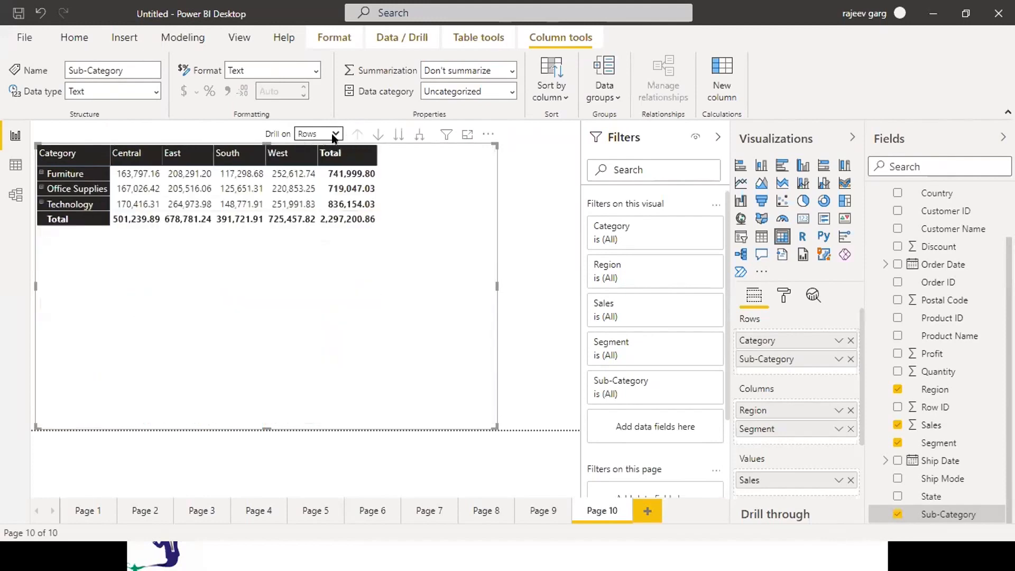
Set the matrix to drill on columns and expand every region down one level to its segments
left_click(333, 135)
left_click(323, 150)
left_click(418, 136)
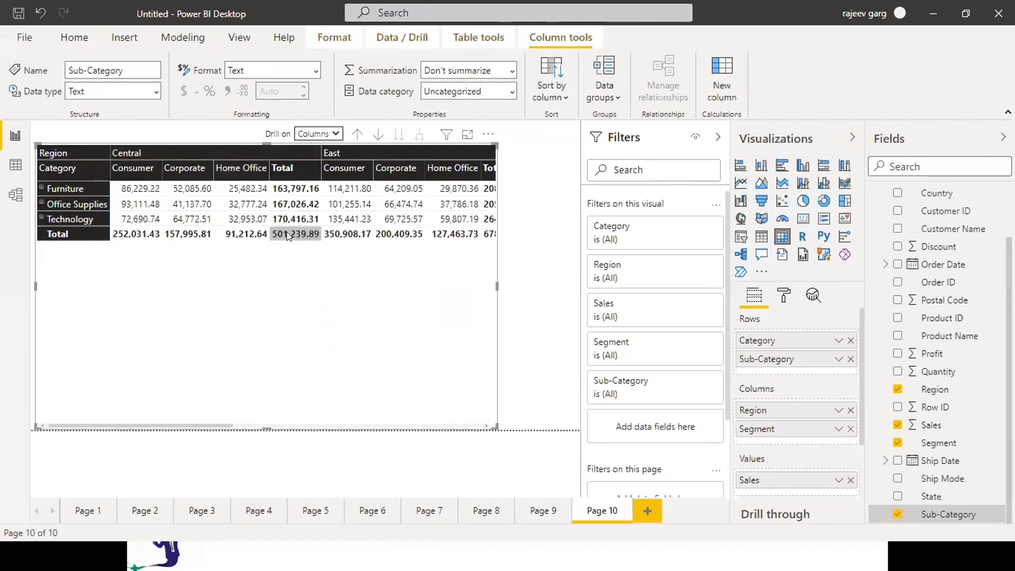
Set the matrix to drill on rows and expand every category down one level to its sub-categories
left_click(317, 134)
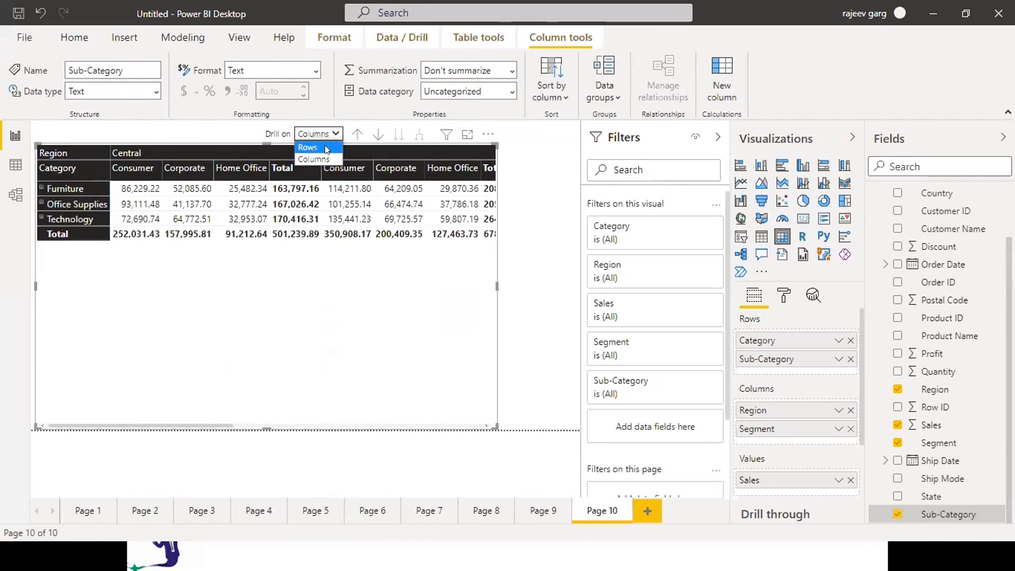
left_click(325, 147)
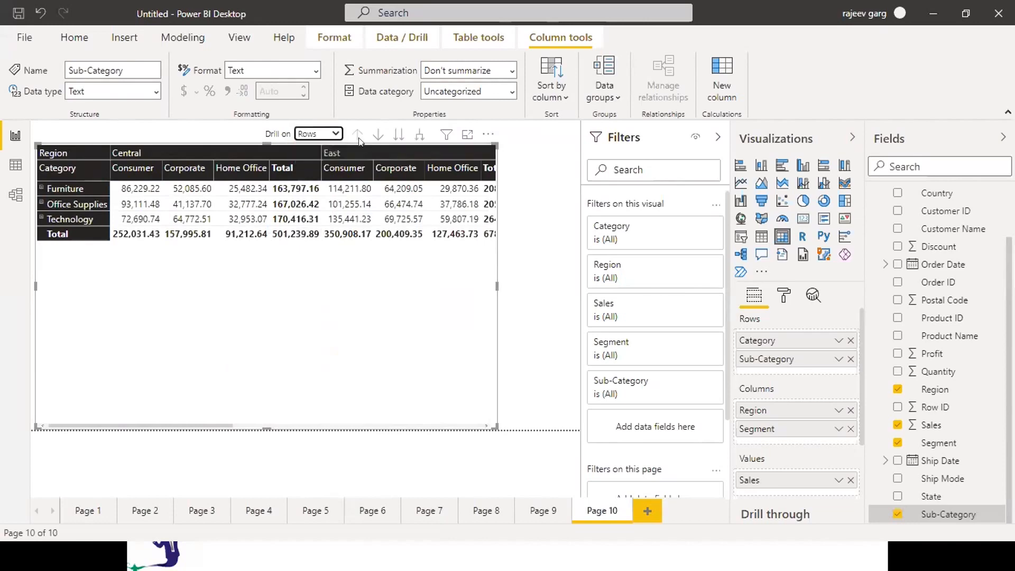
left_click(413, 137)
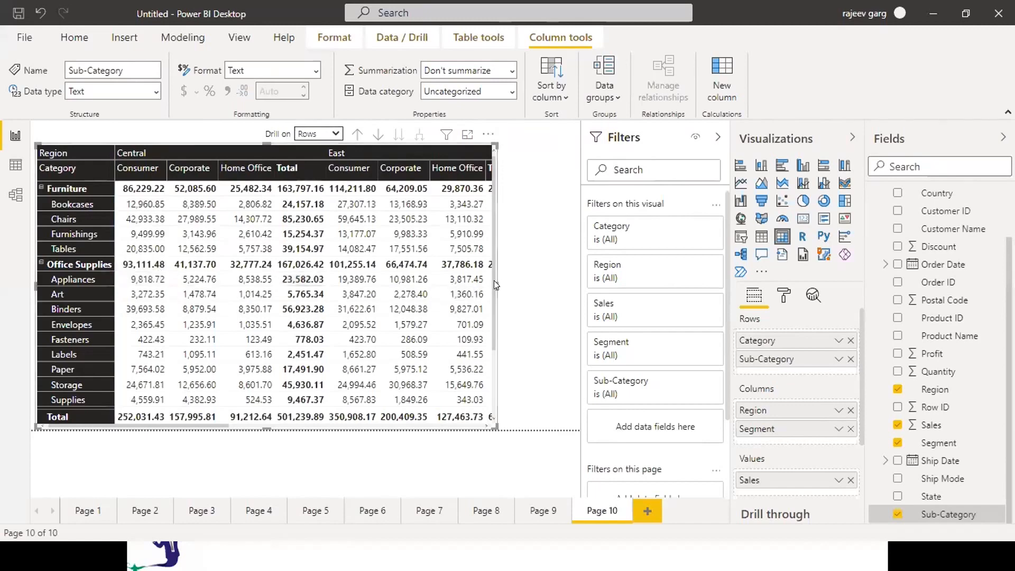
Widen the matrix and drill up both its rows and its columns to the Category and Region levels
left_click_drag(496, 280, 563, 279)
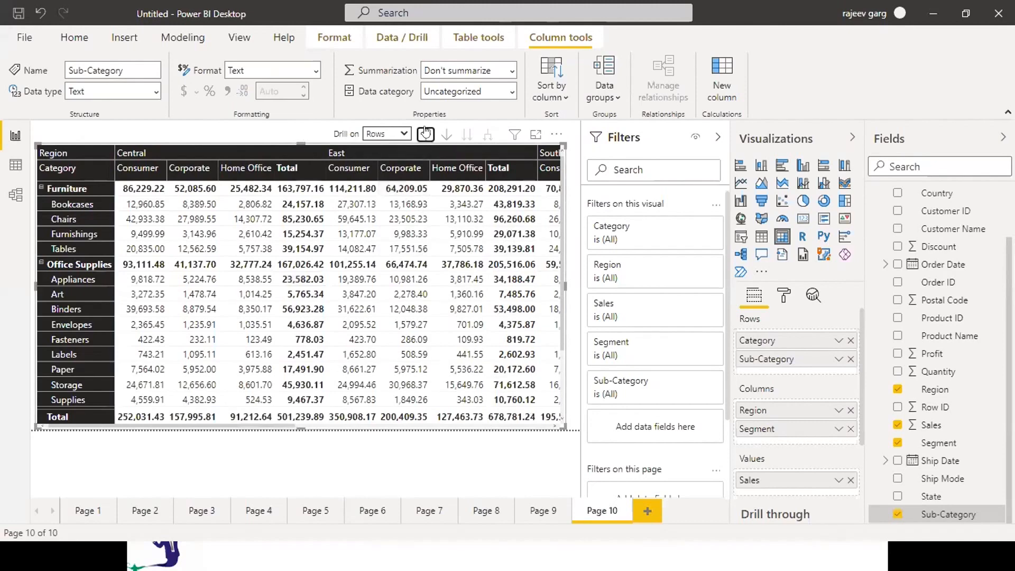
left_click(427, 133)
left_click(387, 134)
left_click(376, 158)
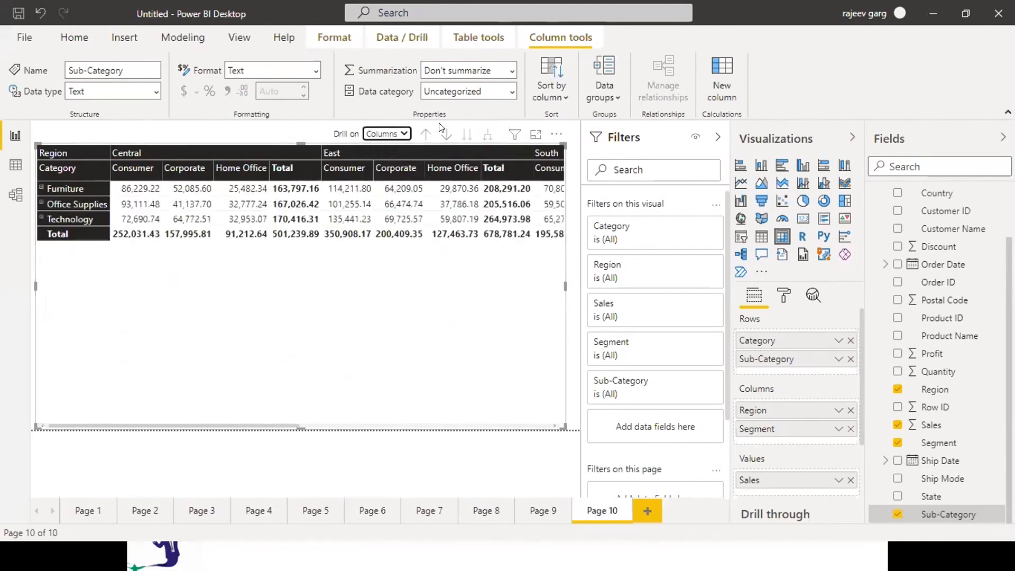
left_click(423, 135)
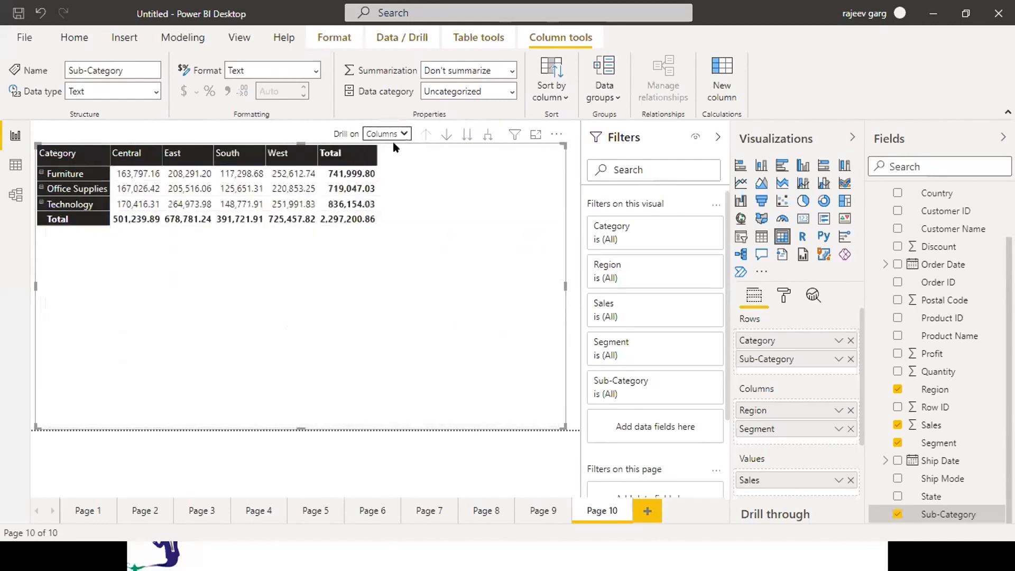
Go to the next hierarchy level on both matrix axes, showing Segment in columns and Sub-Category in rows
left_click(465, 136)
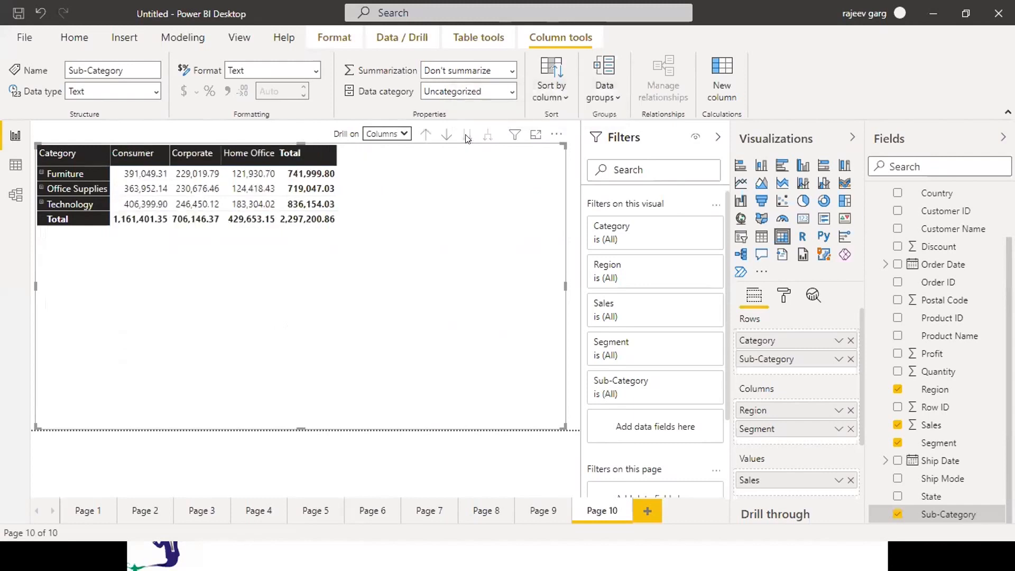
left_click(402, 134)
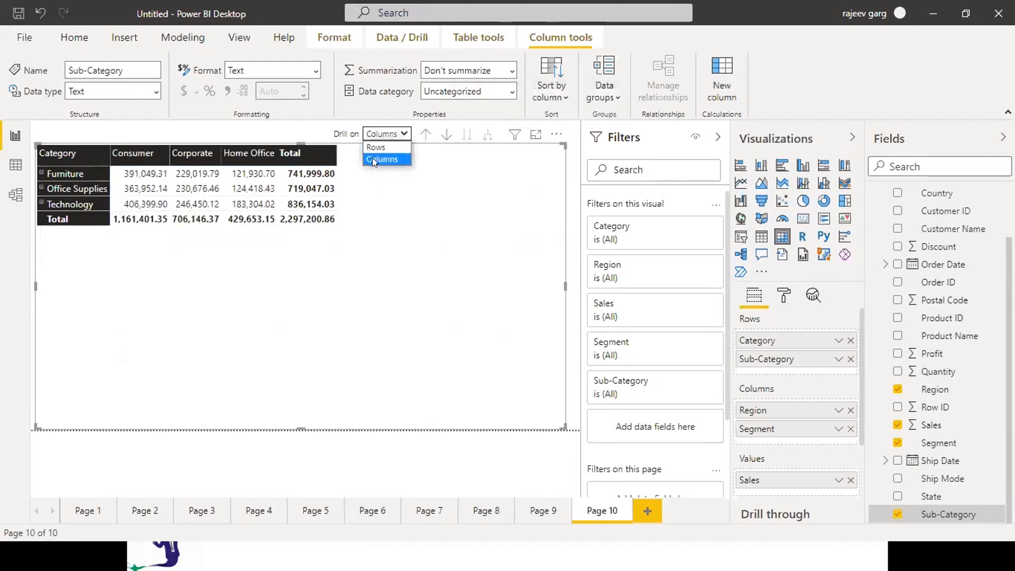
left_click(373, 148)
left_click(465, 136)
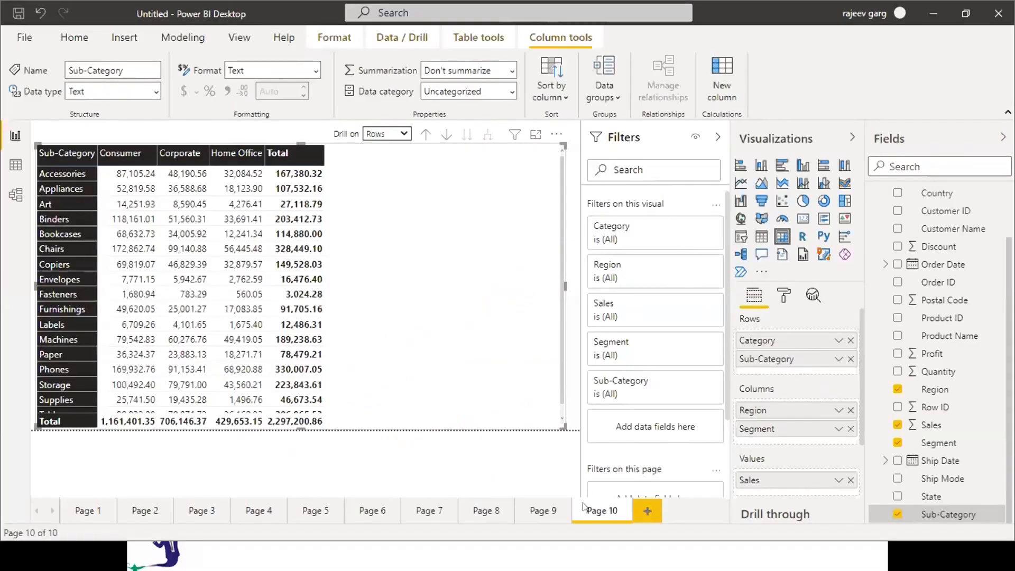
Add a new report page and insert a line chart enlarged to cover most of the canvas
left_click(646, 511)
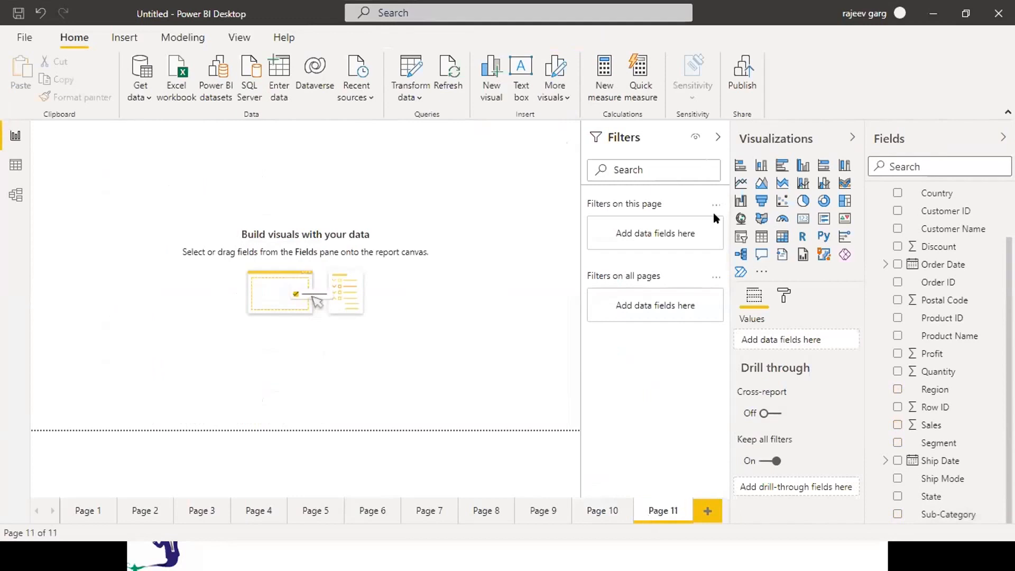
left_click(740, 183)
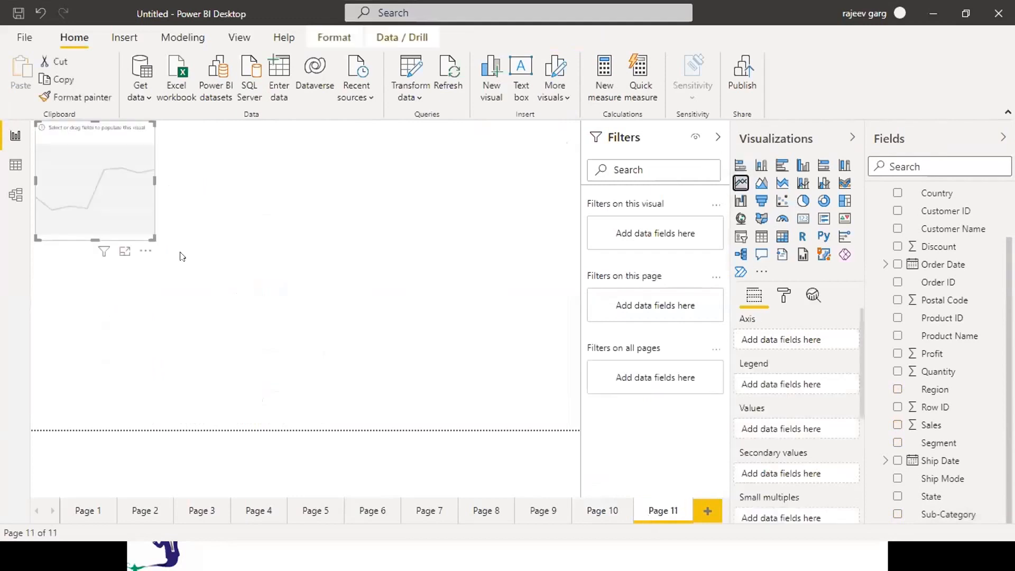
left_click_drag(154, 238, 430, 380)
left_click_drag(468, 408, 485, 412)
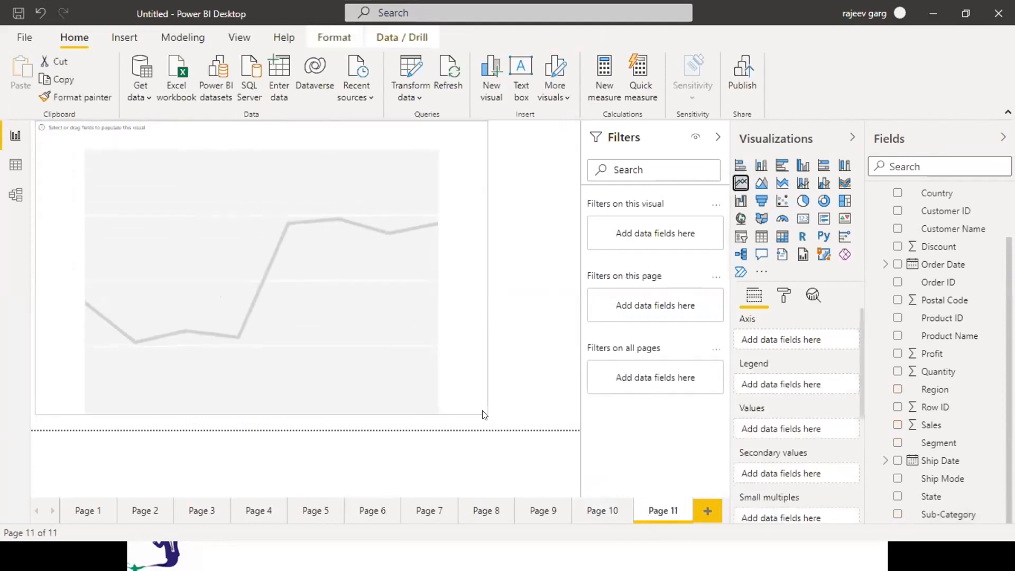
Plot Sales by Order Date in the line chart with Category as the legend, and reduce the chart's height slightly
left_click_drag(909, 427, 766, 428)
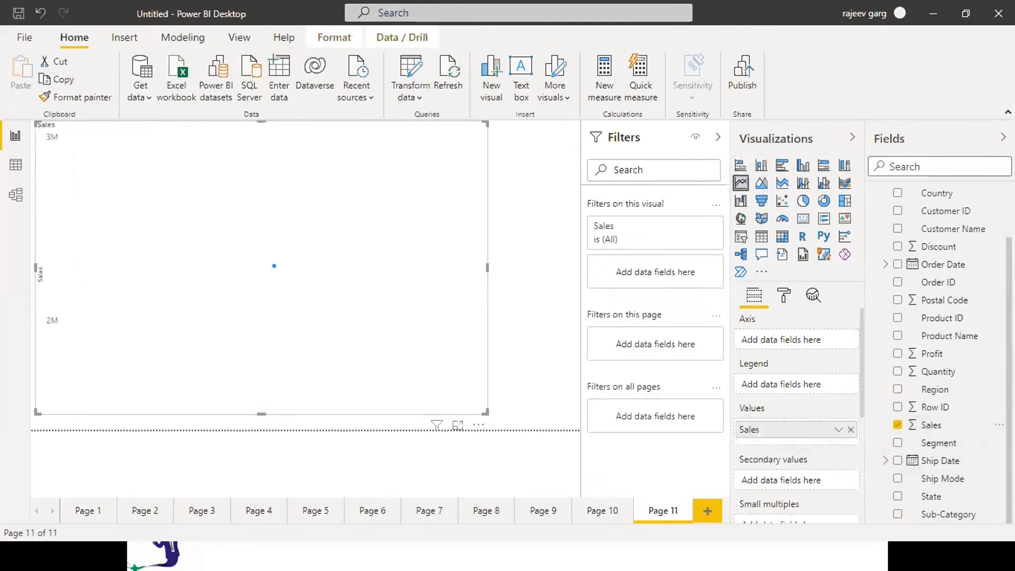
left_click(897, 264)
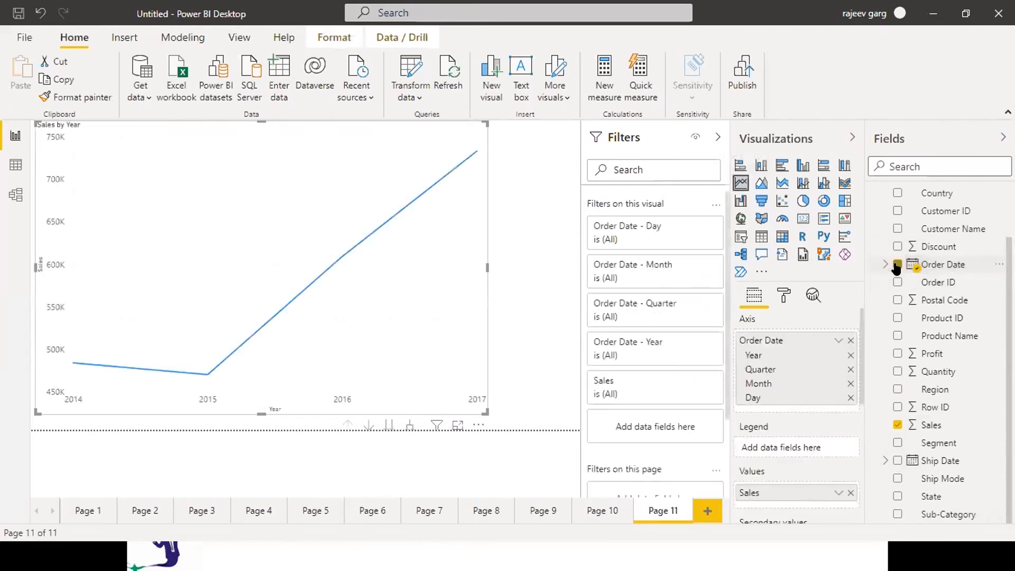
mouse_move(478, 376)
scroll(951, 264, "up", 2)
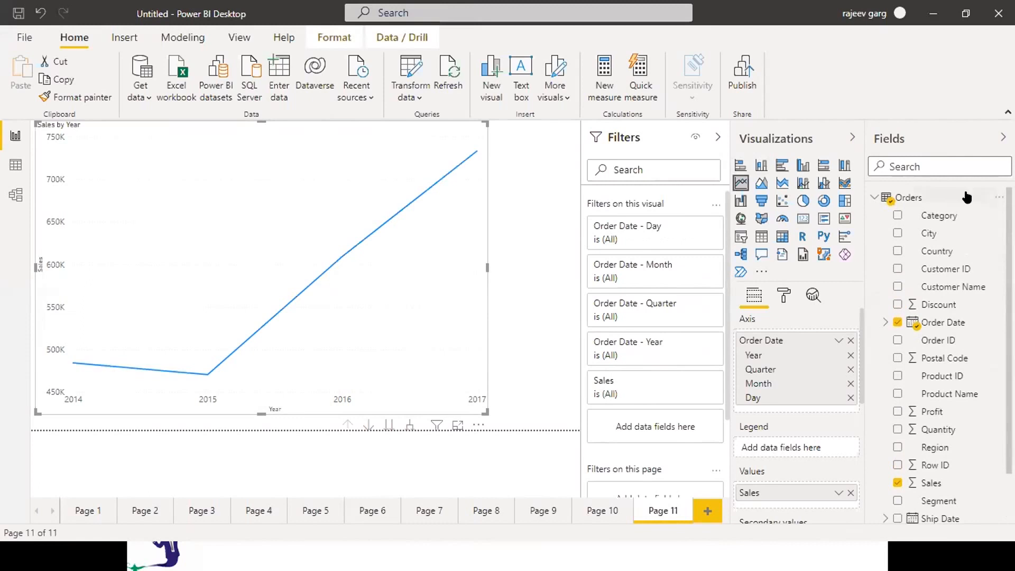
left_click(897, 216)
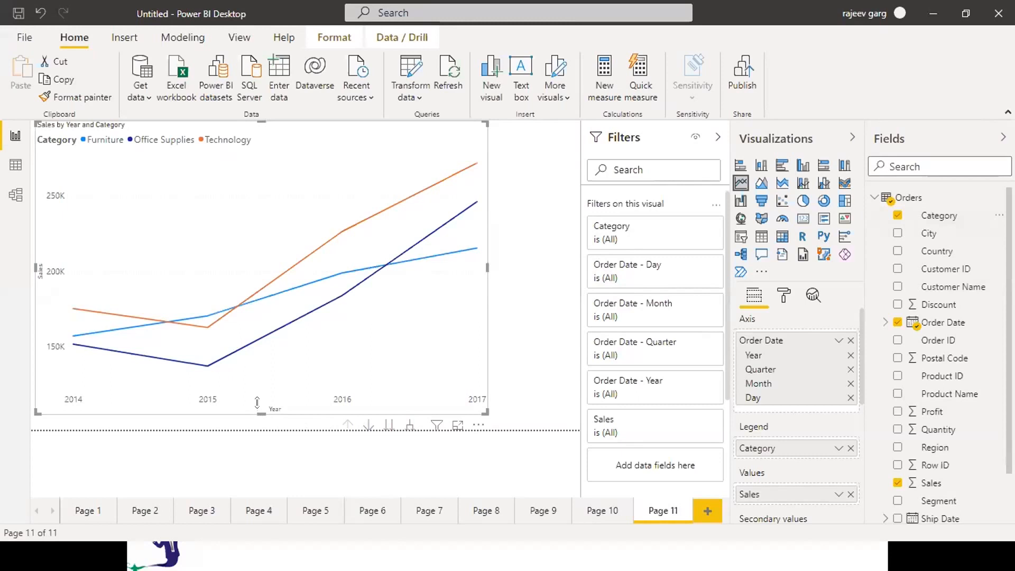
left_click_drag(258, 402, 257, 390)
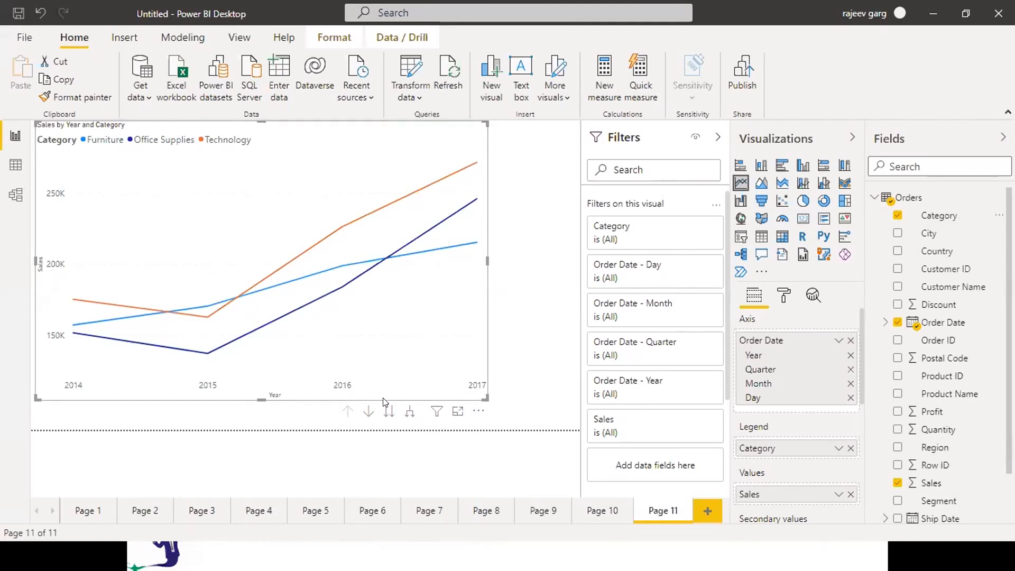
Expand the line chart's date hierarchy down through quarter to month, and drill back up to year
left_click(409, 414)
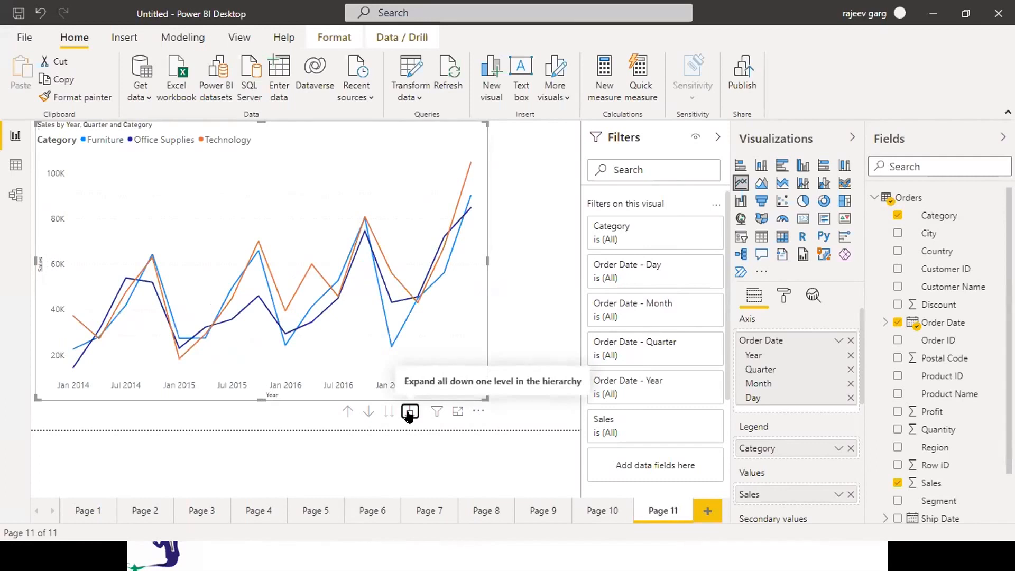
left_click(409, 413)
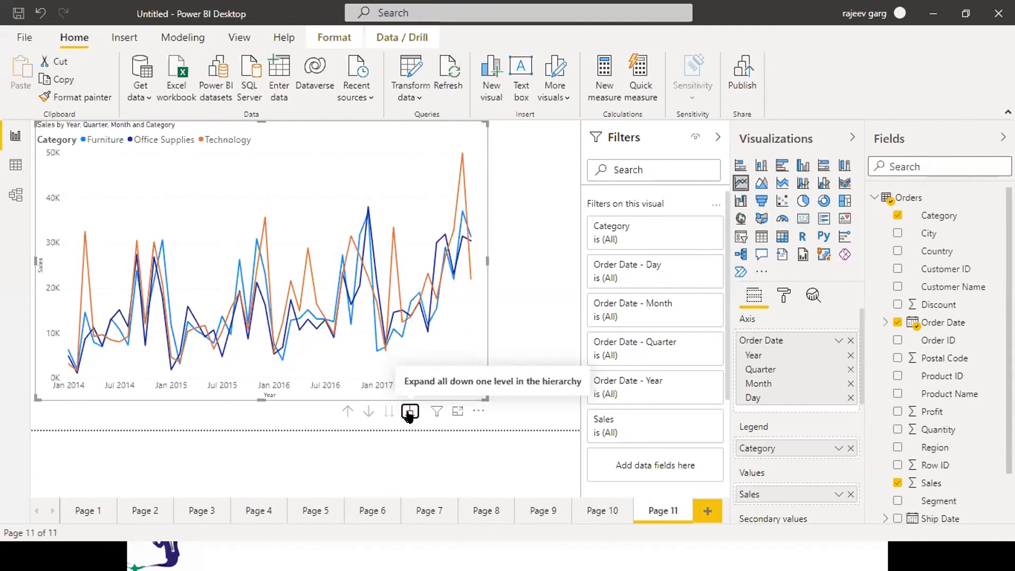
left_click(346, 412)
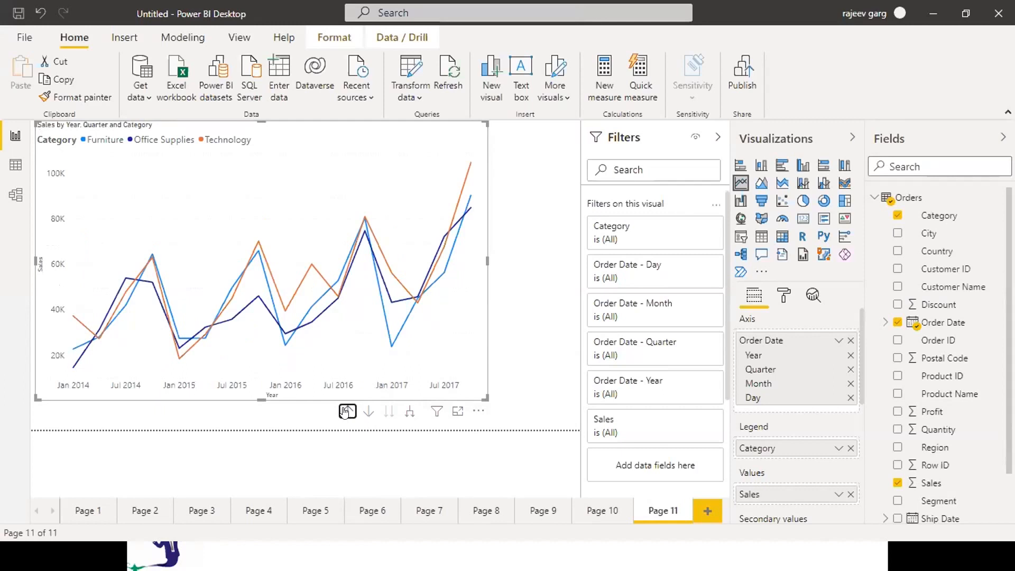
left_click(346, 412)
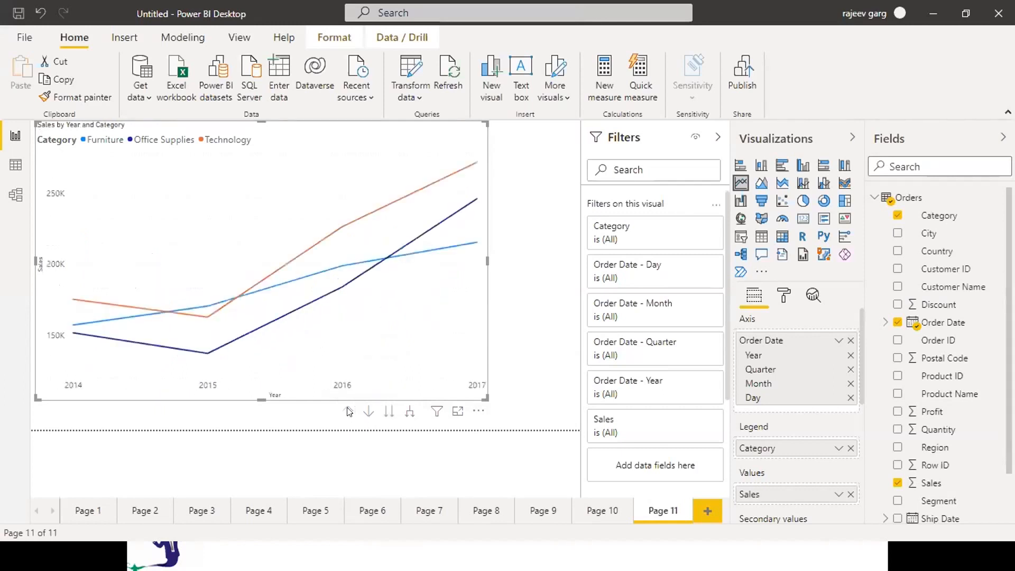
Move the line chart to the Quarter and Month levels without expanding, and return to the Year level
left_click(386, 415)
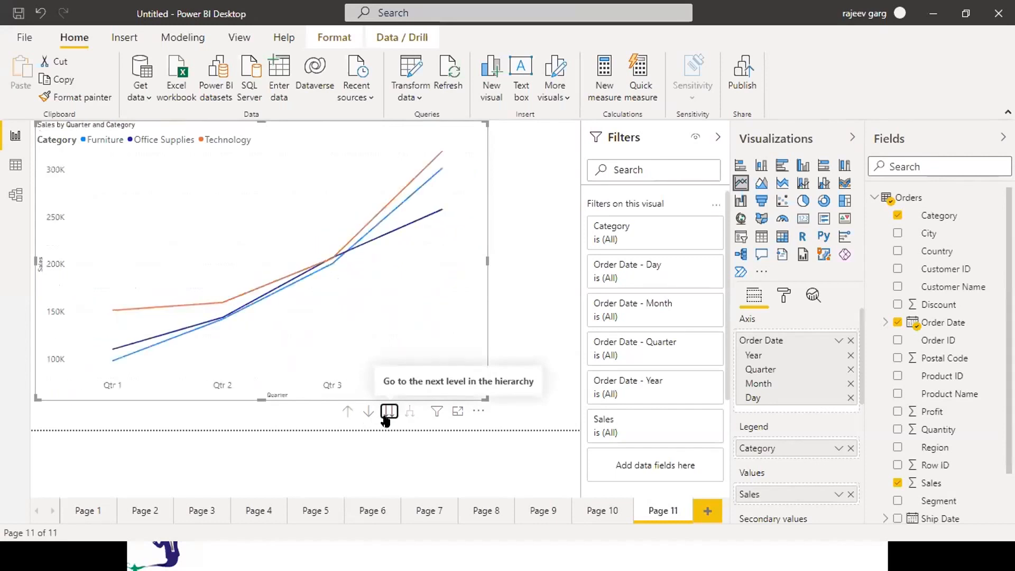
left_click(385, 418)
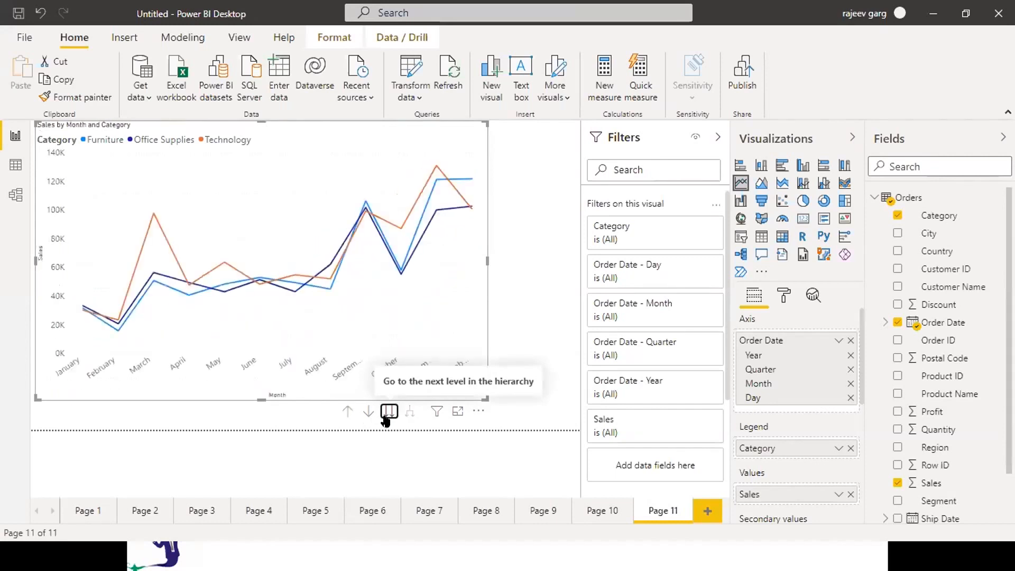
left_click(343, 413)
left_click(346, 414)
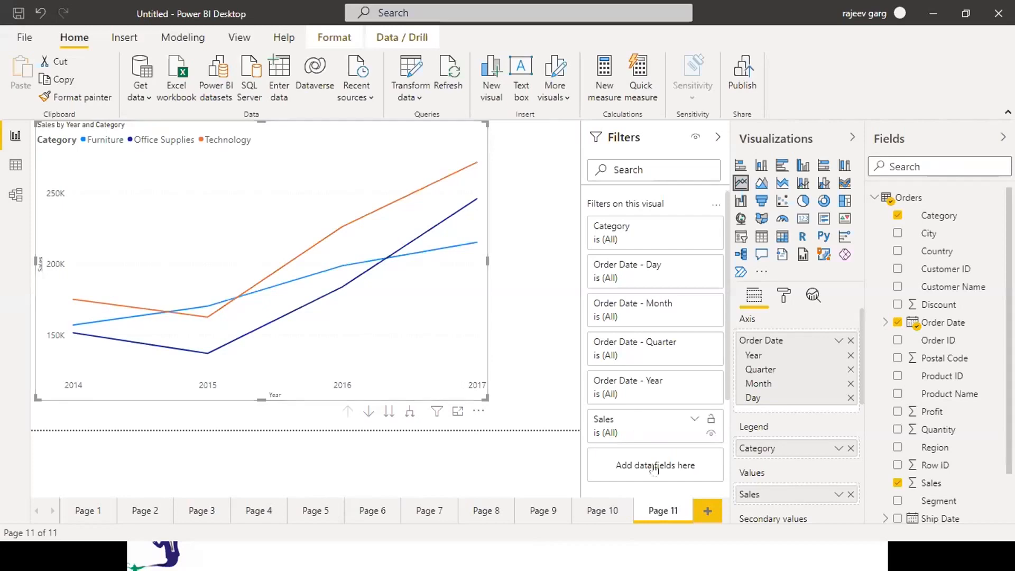
Add another report page and insert an area chart stretched down to the page's lower edge
left_click(707, 511)
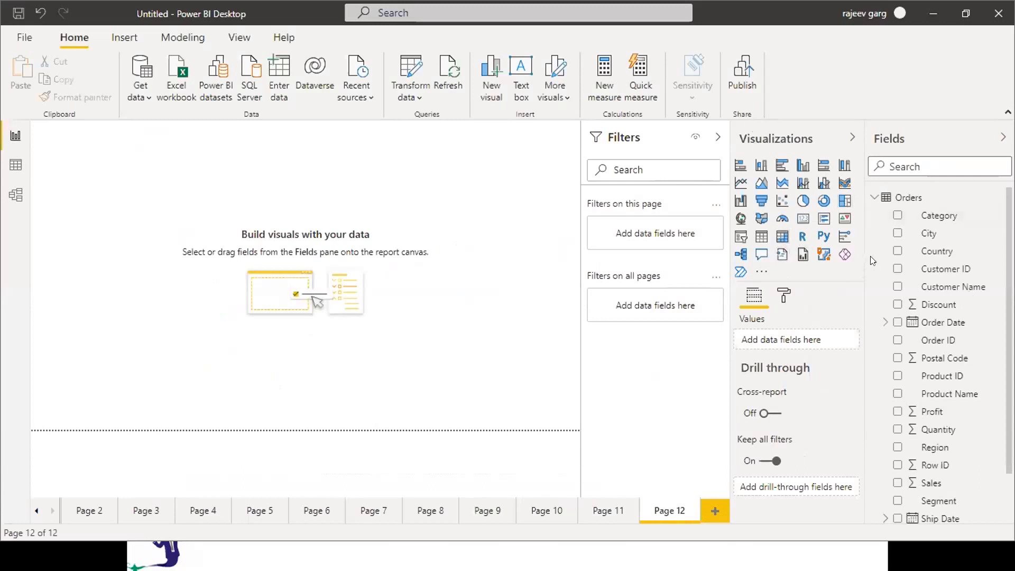
left_click(760, 181)
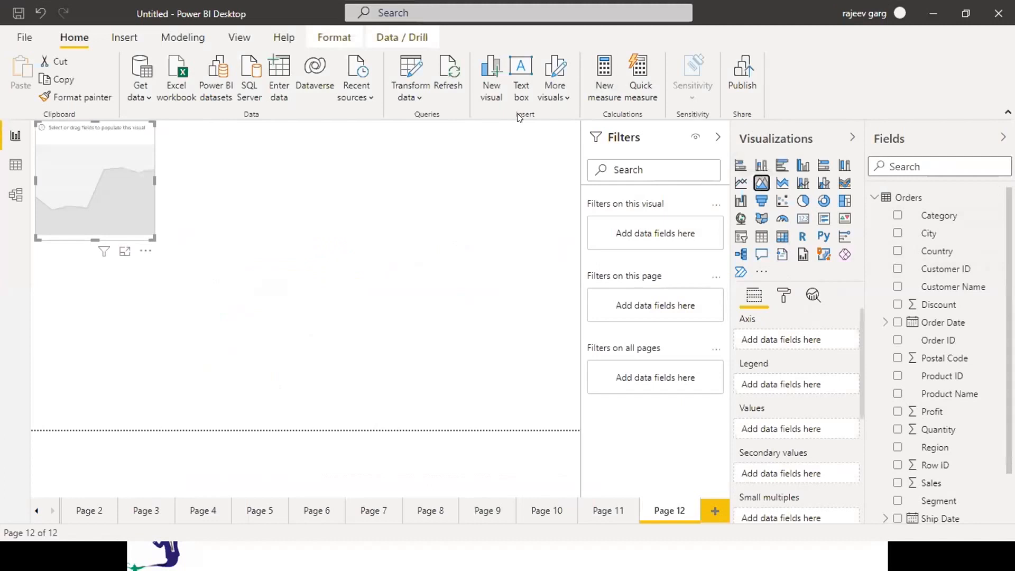
left_click_drag(157, 232, 505, 430)
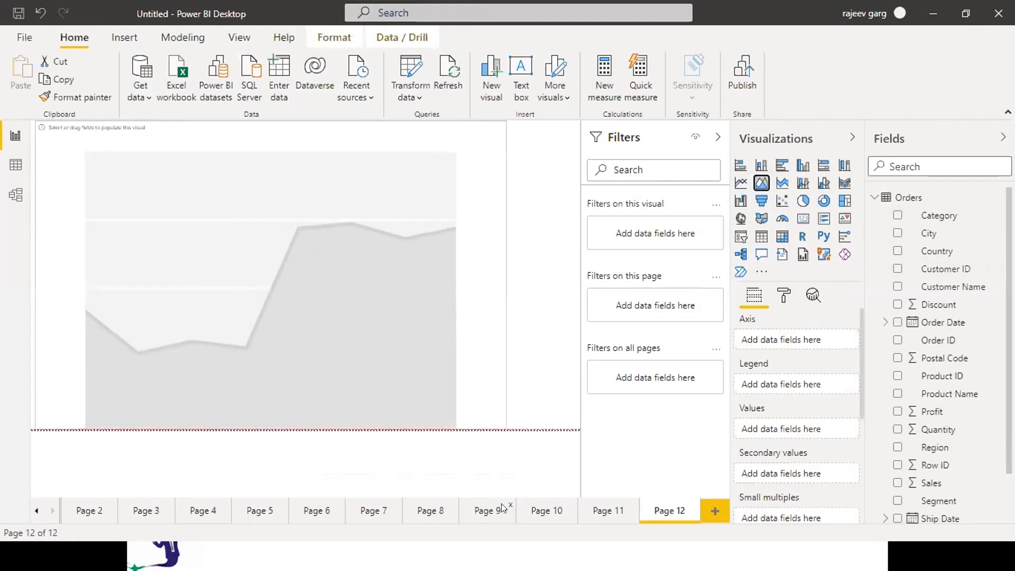
Plot Sales by Order Date in the area chart and split it with Region as the legend
left_click(898, 483)
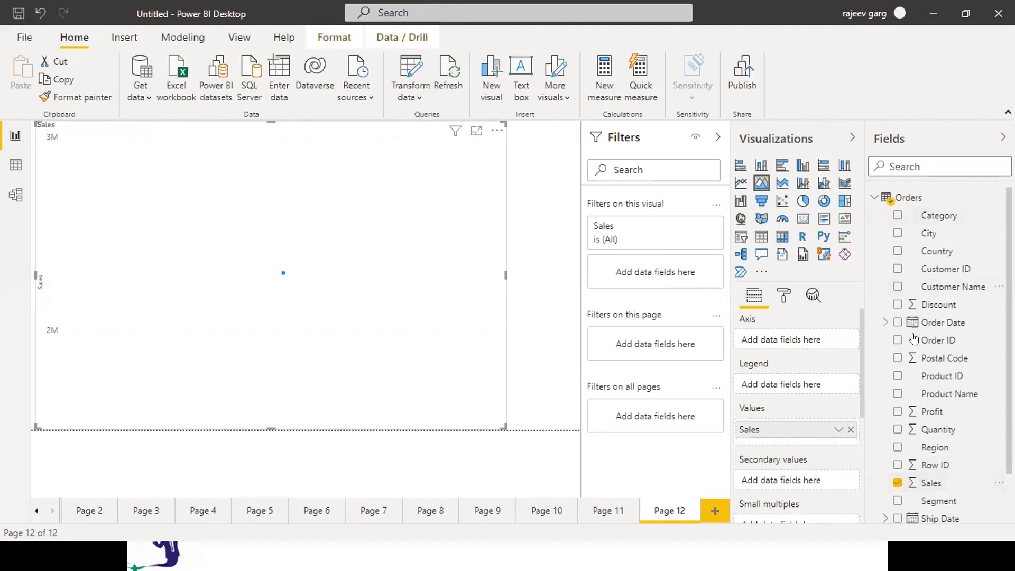
left_click(897, 323)
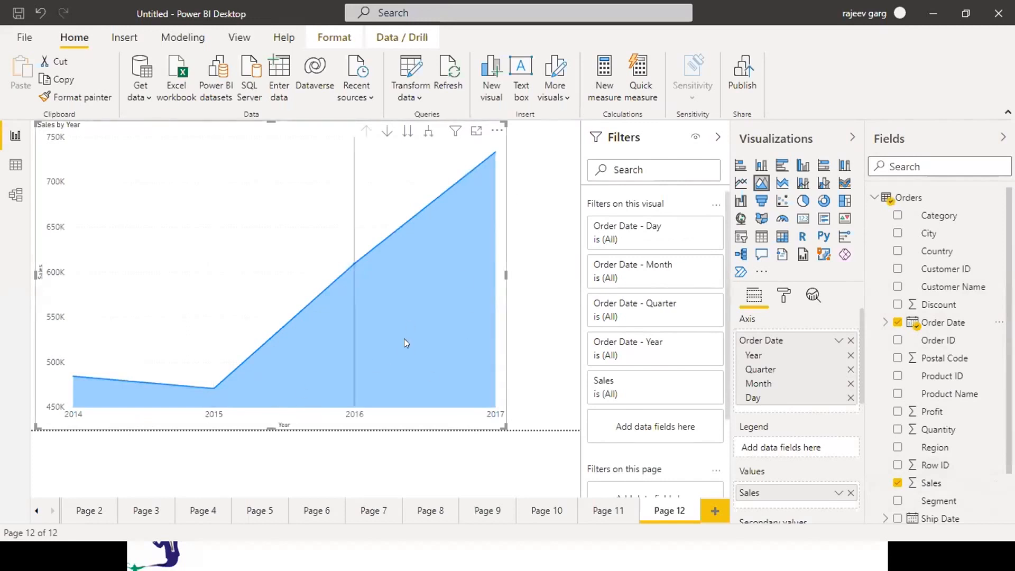
mouse_move(404, 338)
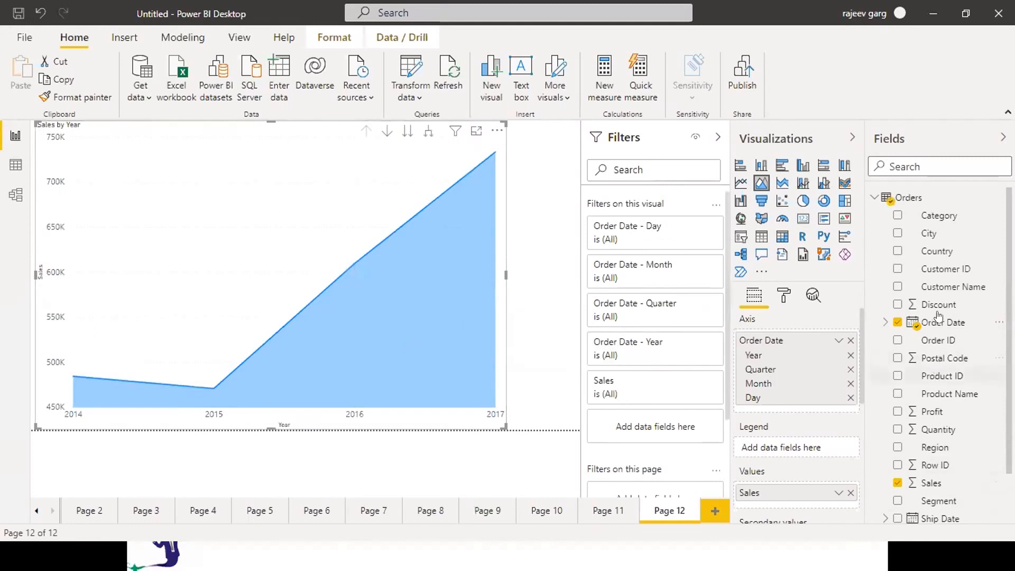
left_click_drag(934, 447, 796, 441)
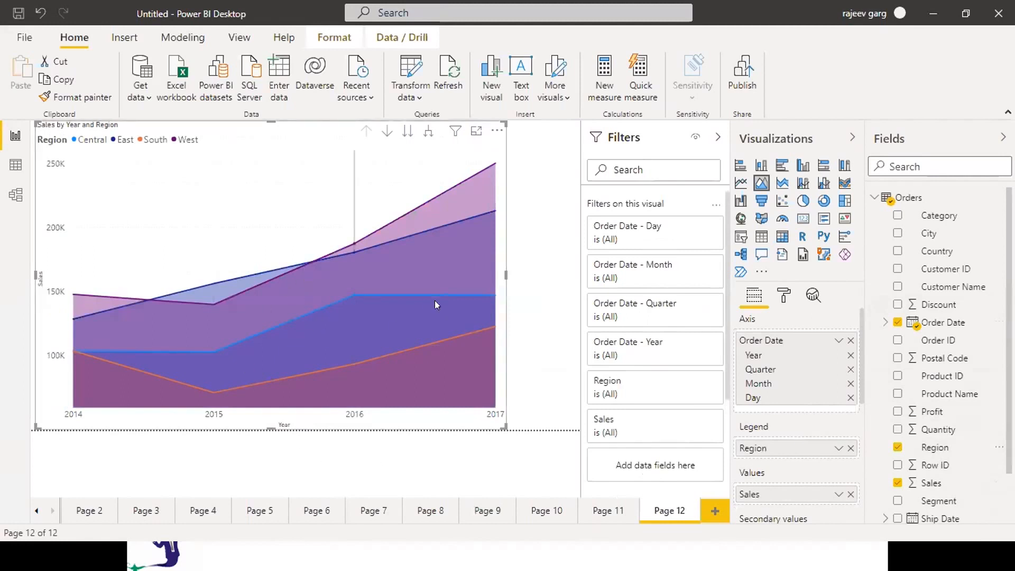
mouse_move(467, 280)
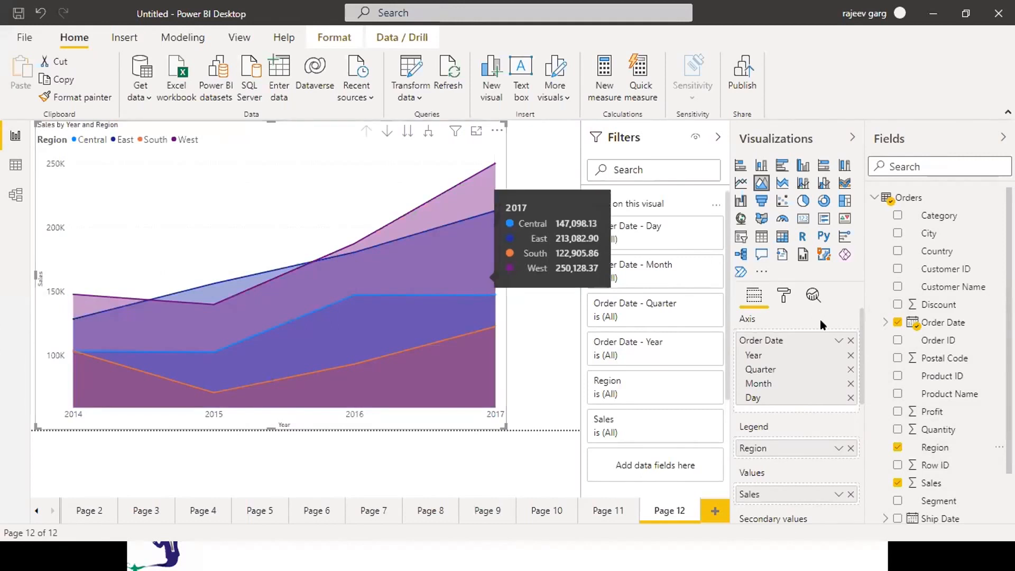
Turn on the area chart's data labels and remove Region from its legend
left_click(784, 294)
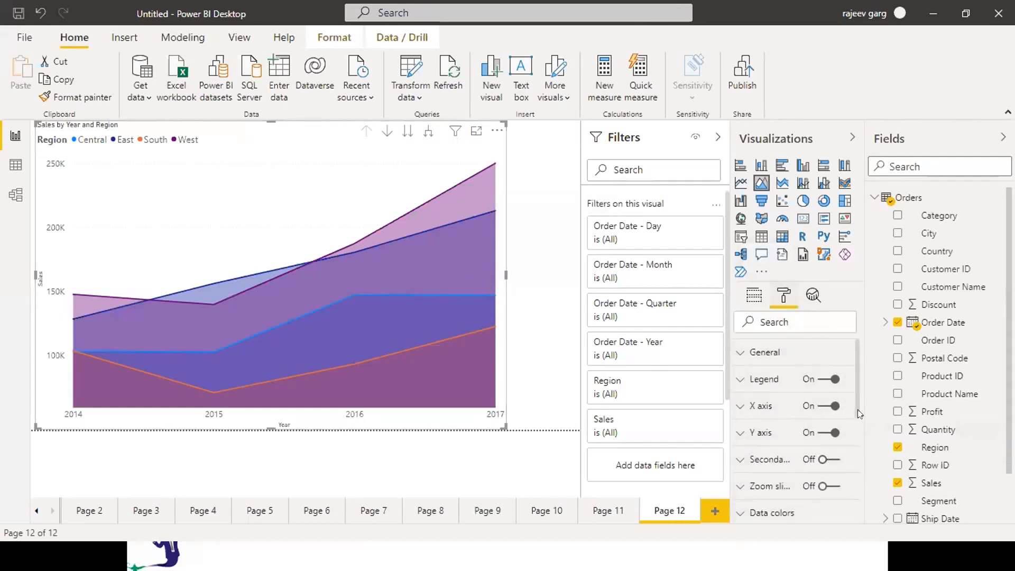
scroll(855, 408, "down", 1)
scroll(855, 431, "down", 1)
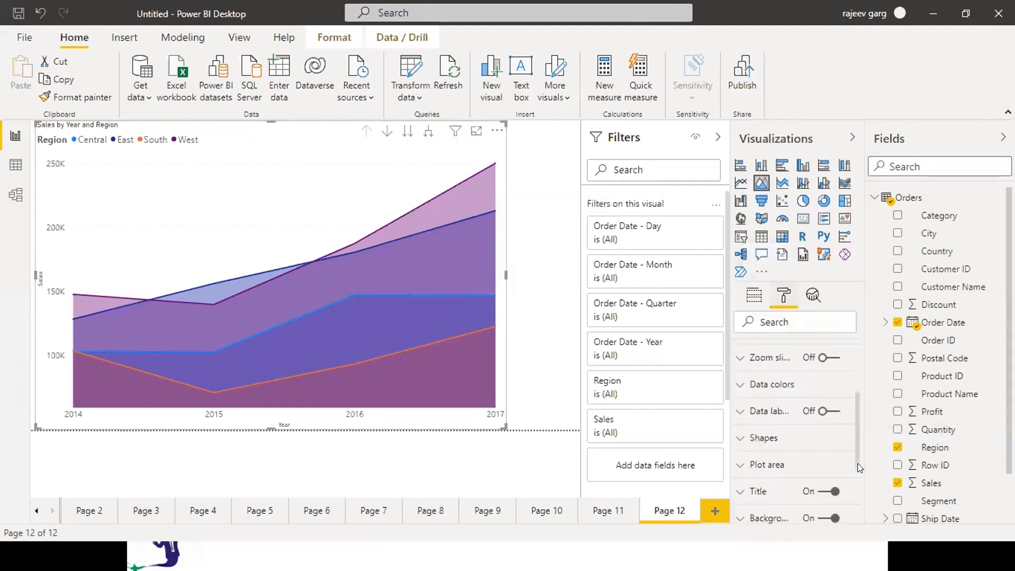
left_click(834, 411)
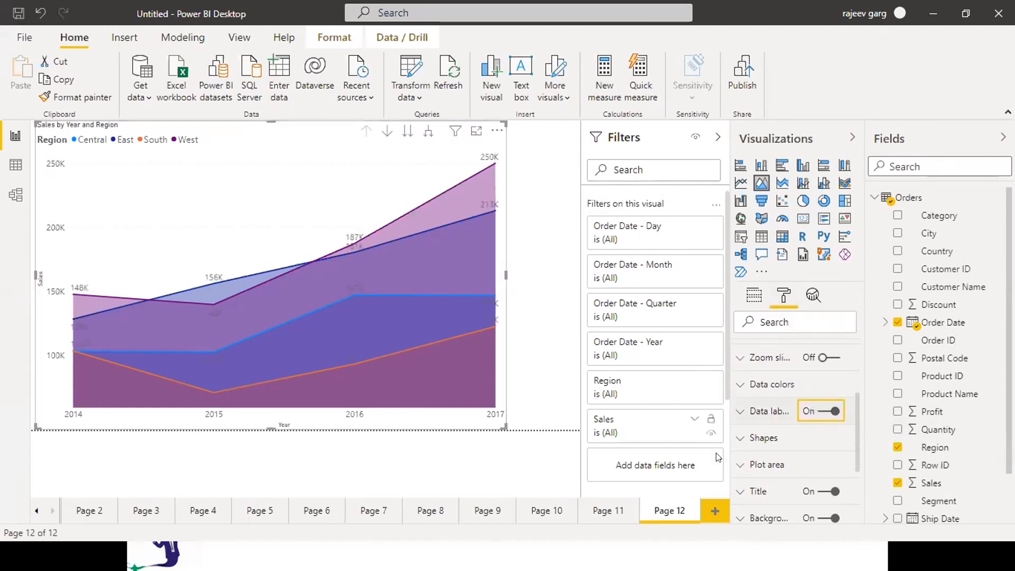
left_click(754, 294)
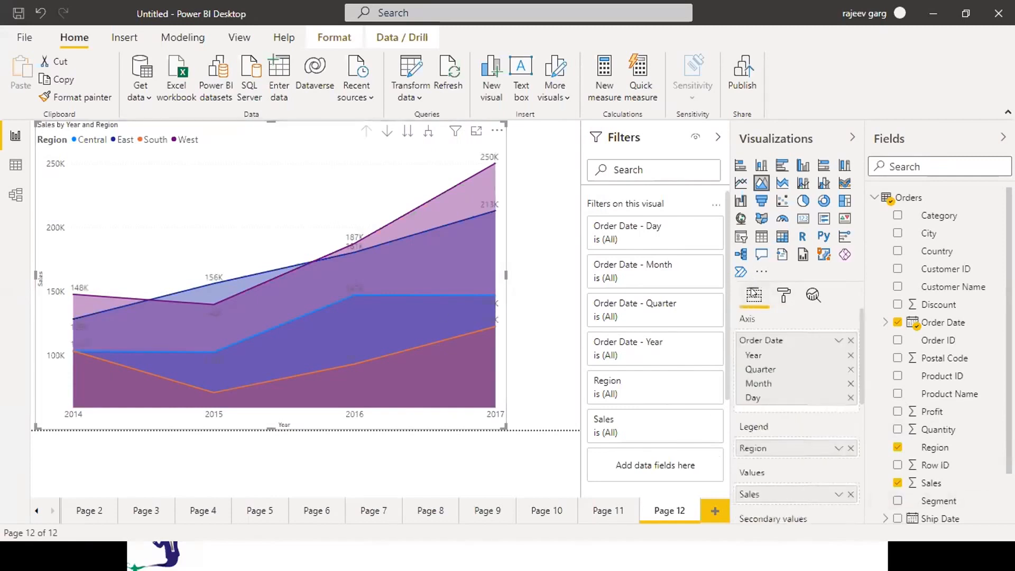
left_click(850, 448)
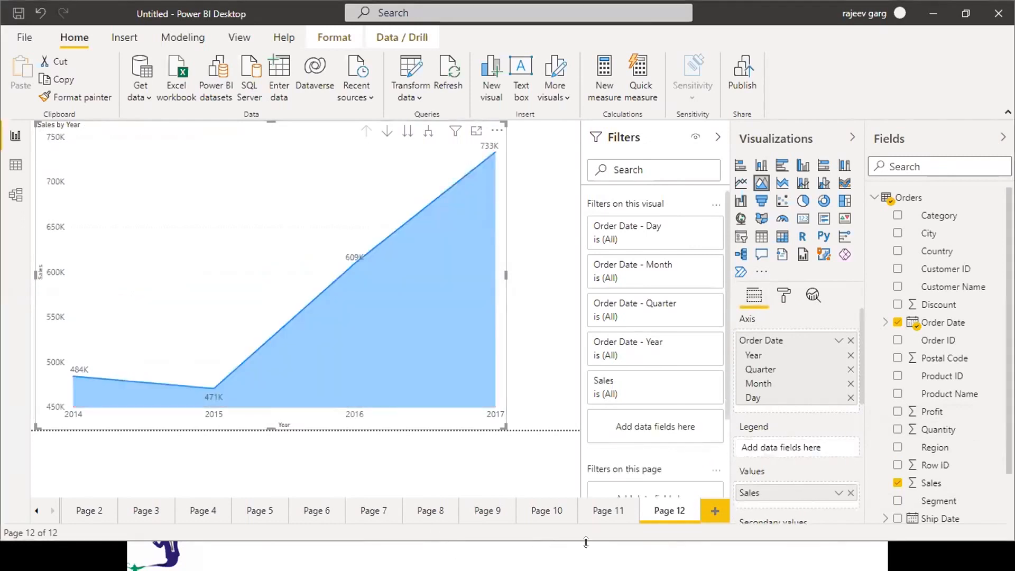
Add another report page and insert a line and clustered column chart enlarged down to the page's lower edge
left_click(703, 515)
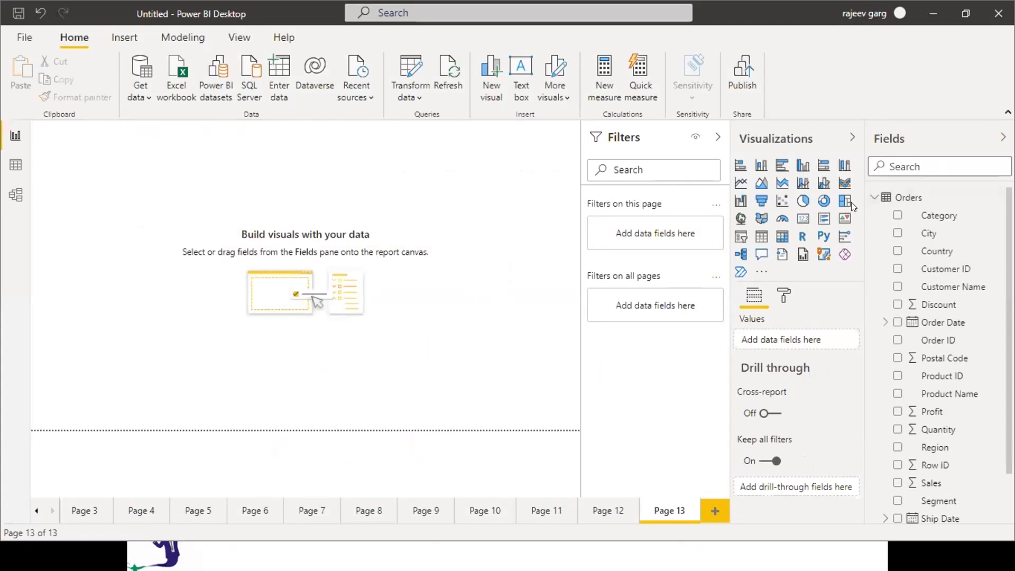
left_click(817, 184)
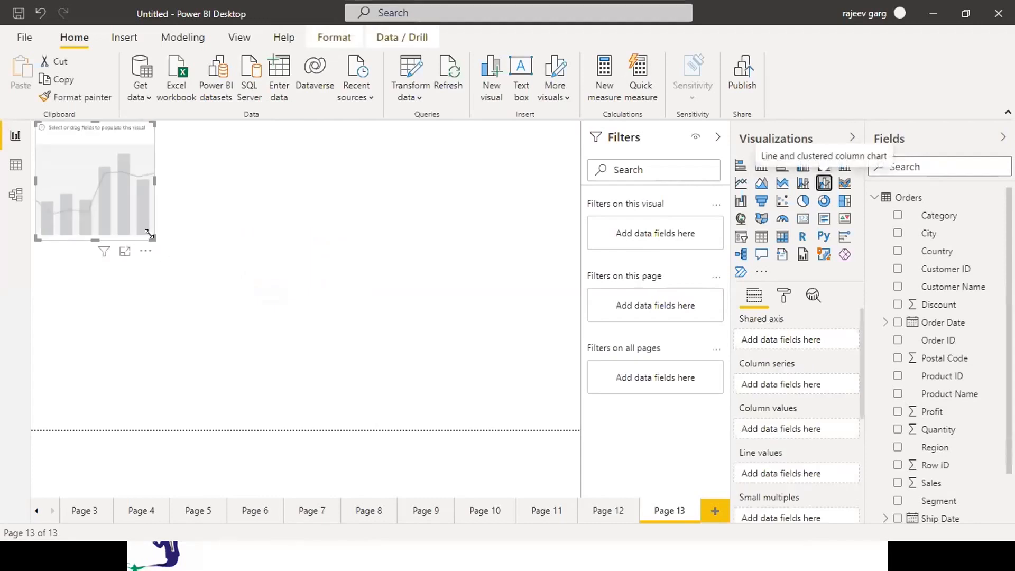
left_click_drag(150, 235, 538, 450)
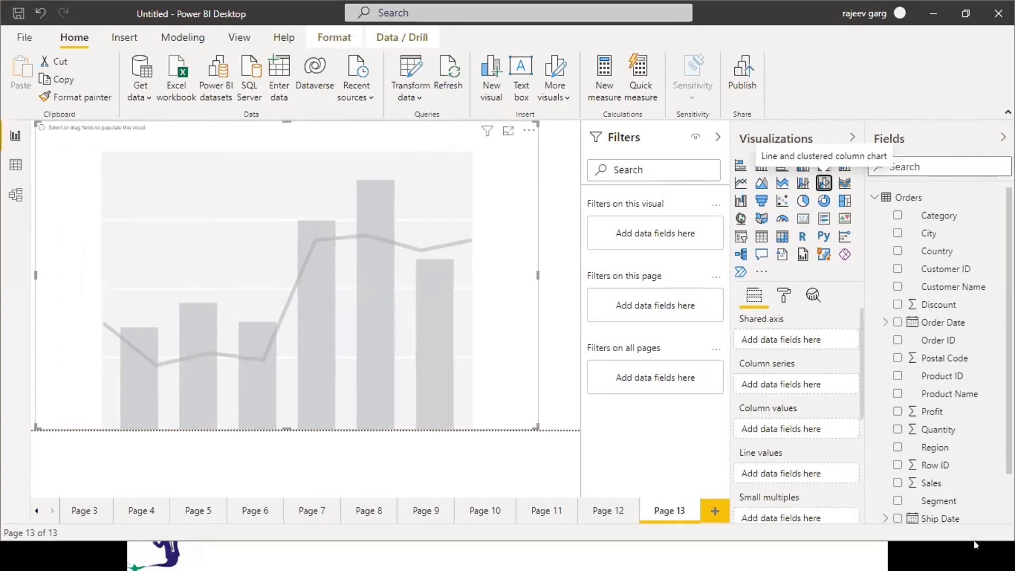
Plot Sales by Order Date as columns in the clustered combo chart and split them with Region as the column series
left_click(898, 484)
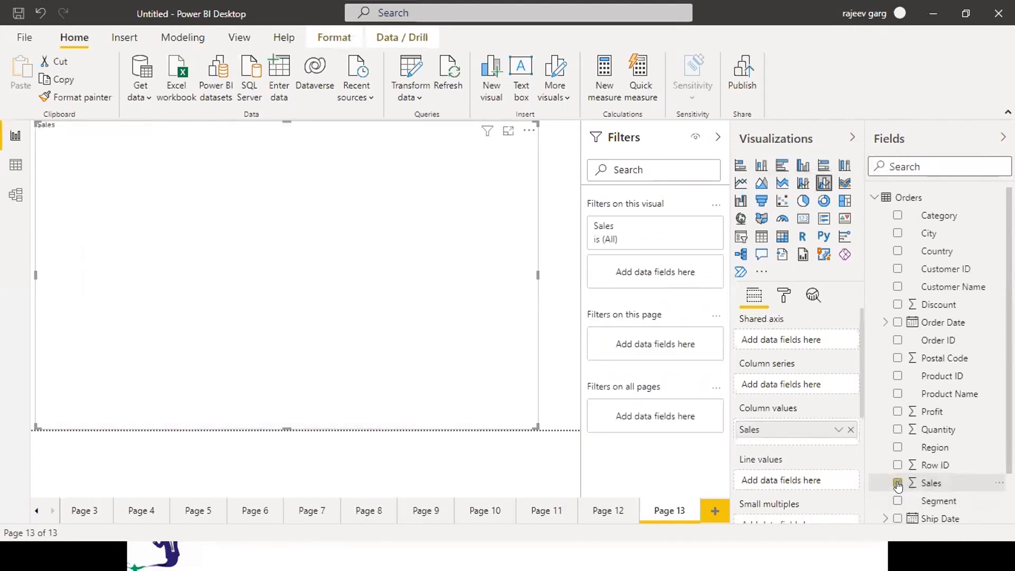
left_click(897, 483)
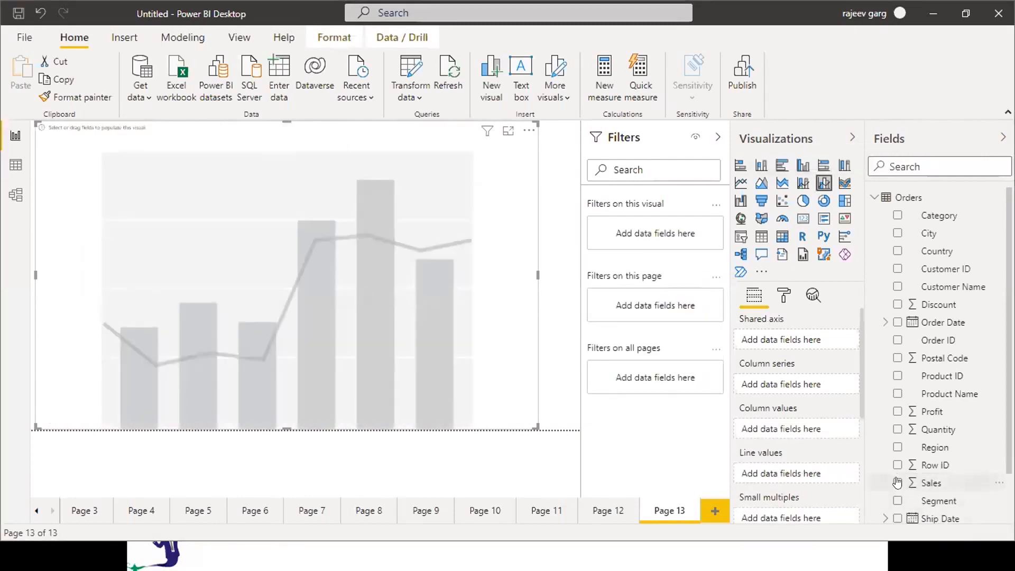
left_click(897, 482)
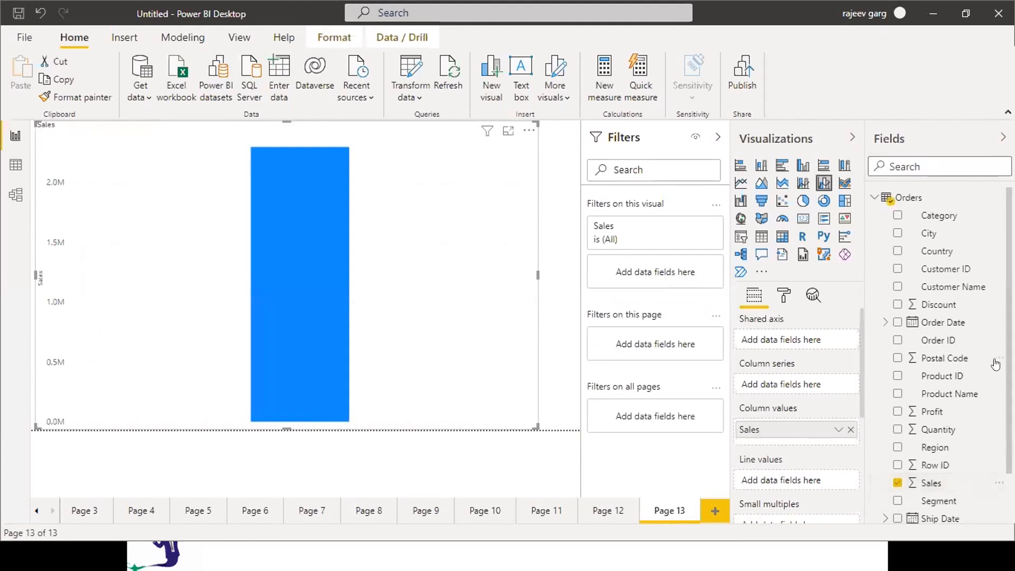
left_click(898, 322)
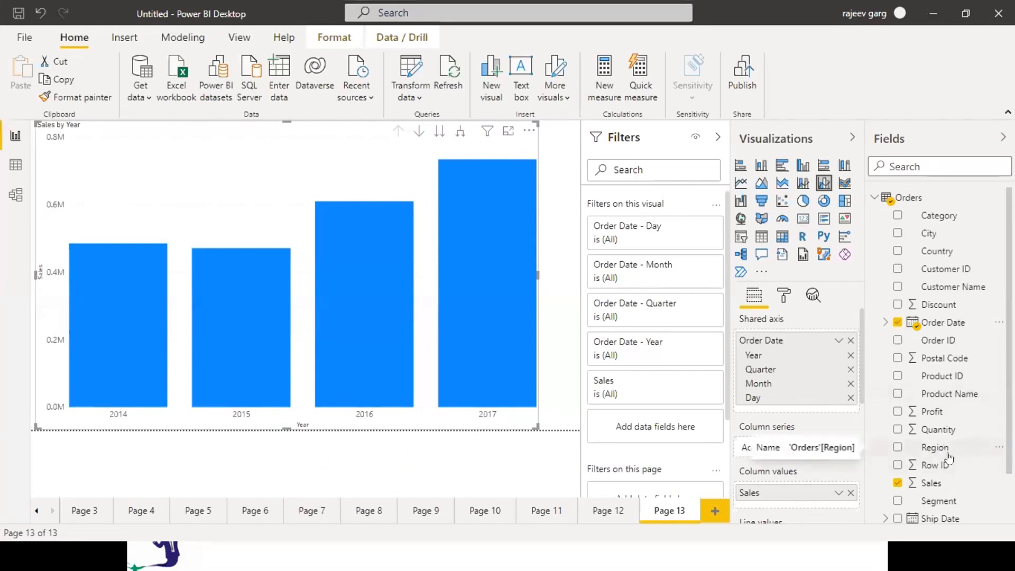
scroll(860, 399, "down", 1)
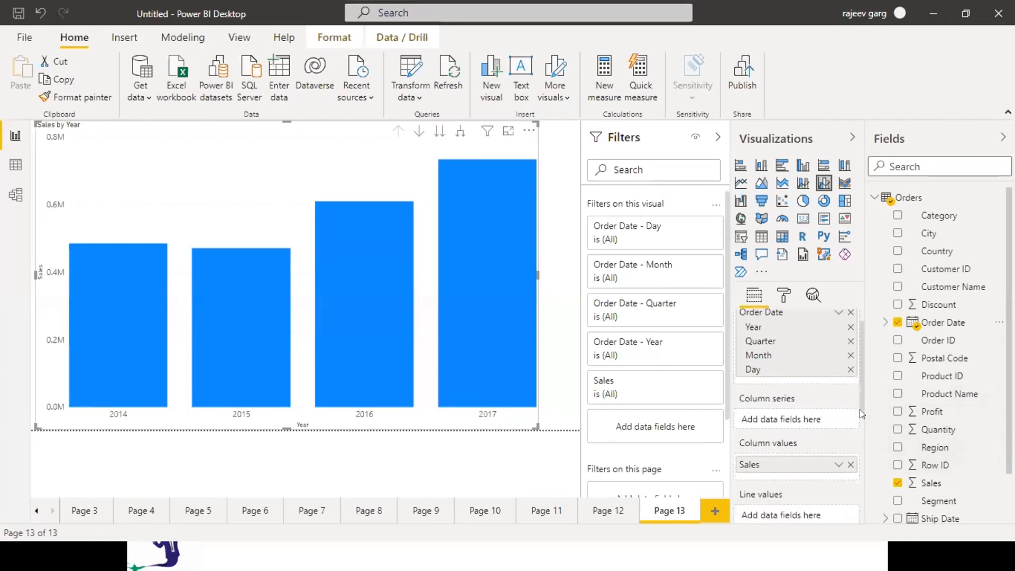
scroll(859, 409, "down", 2)
left_click_drag(943, 450, 804, 379)
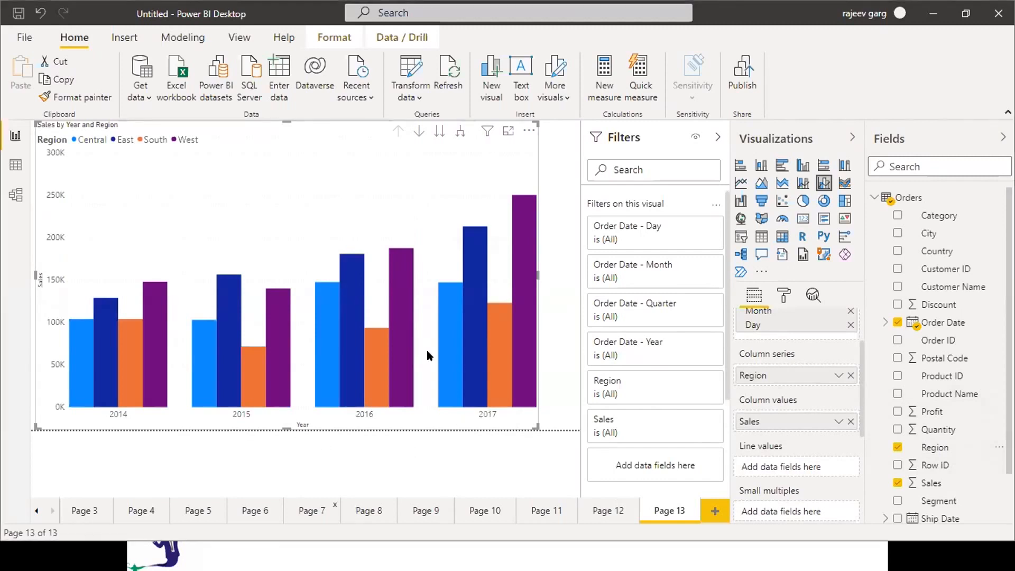
Add Profit as the line values of the line and clustered column chart
mouse_move(445, 361)
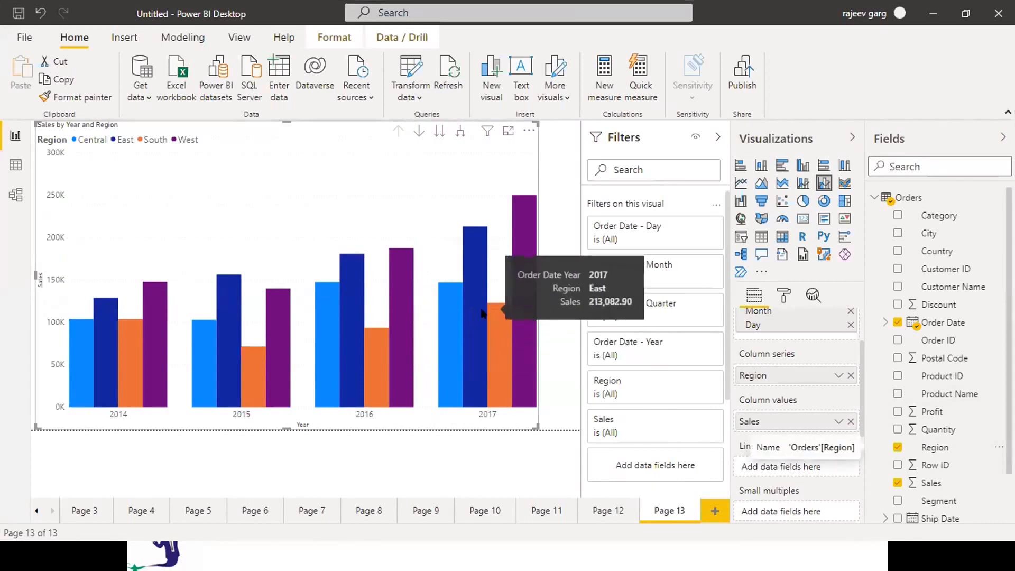
mouse_move(499, 346)
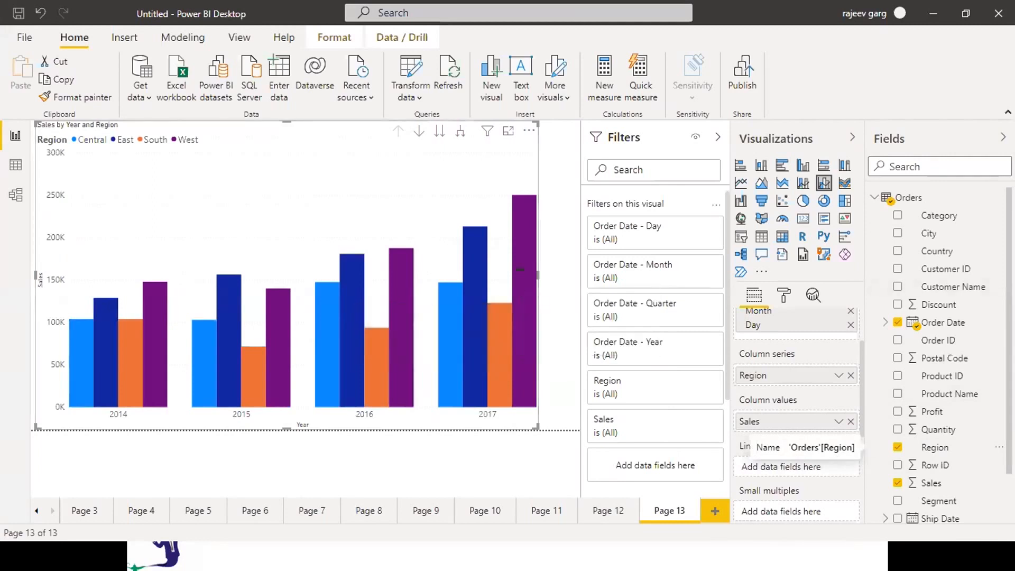
left_click_drag(860, 374, 859, 406)
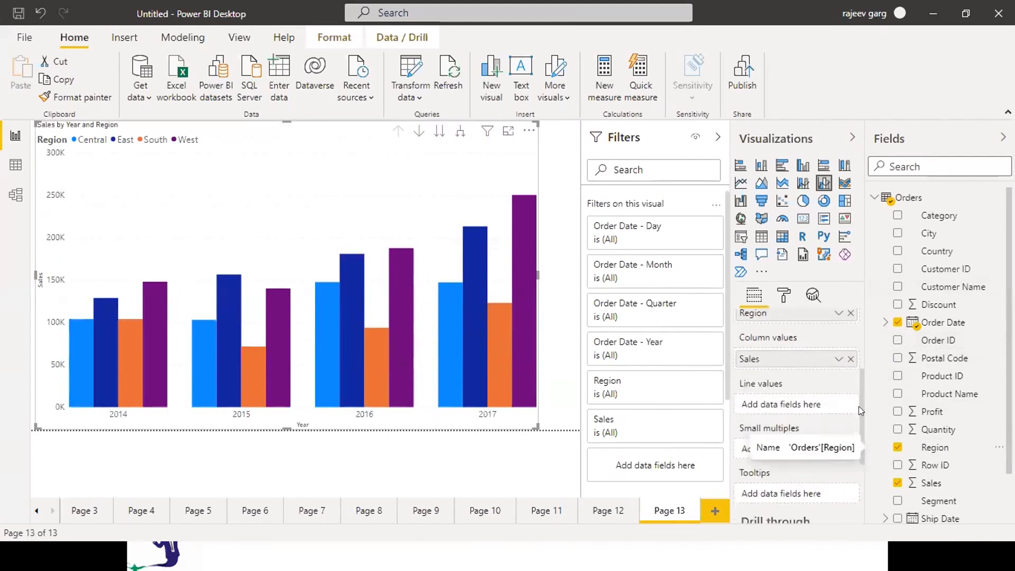
left_click_drag(929, 418, 780, 413)
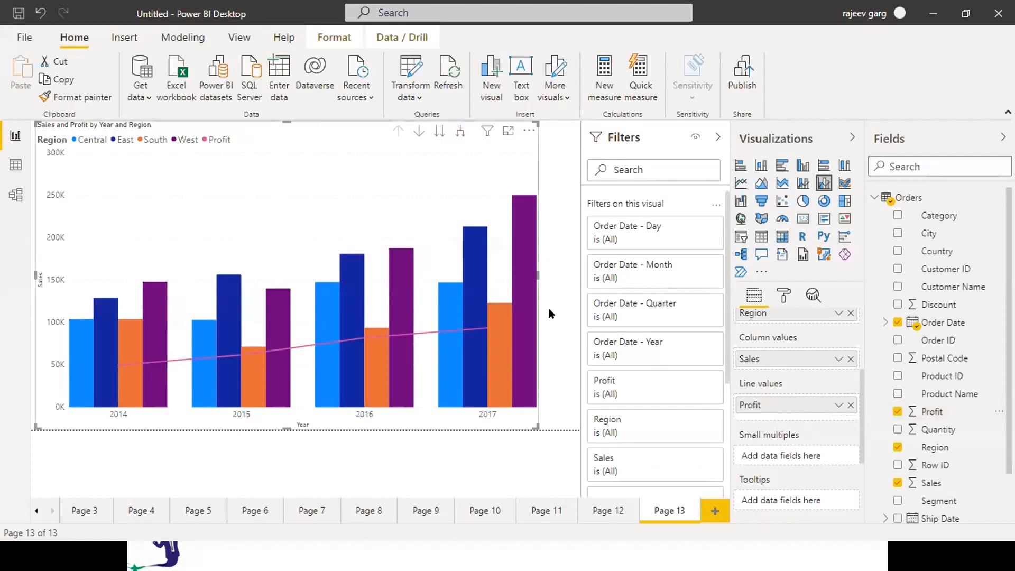
Turn on data labels for the line and clustered column chart
left_click(781, 297)
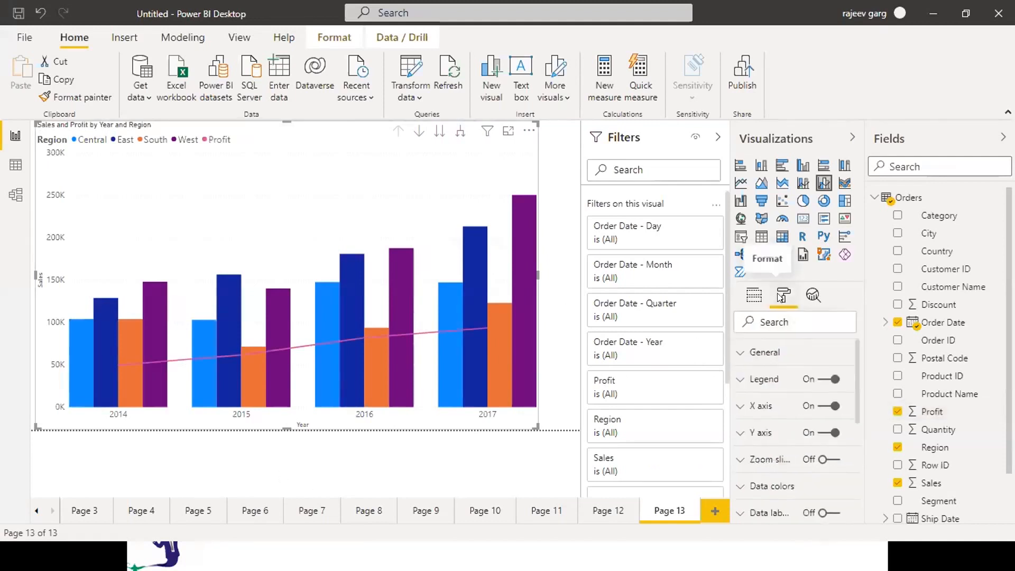
left_click(825, 513)
left_click(834, 513)
left_click(834, 514)
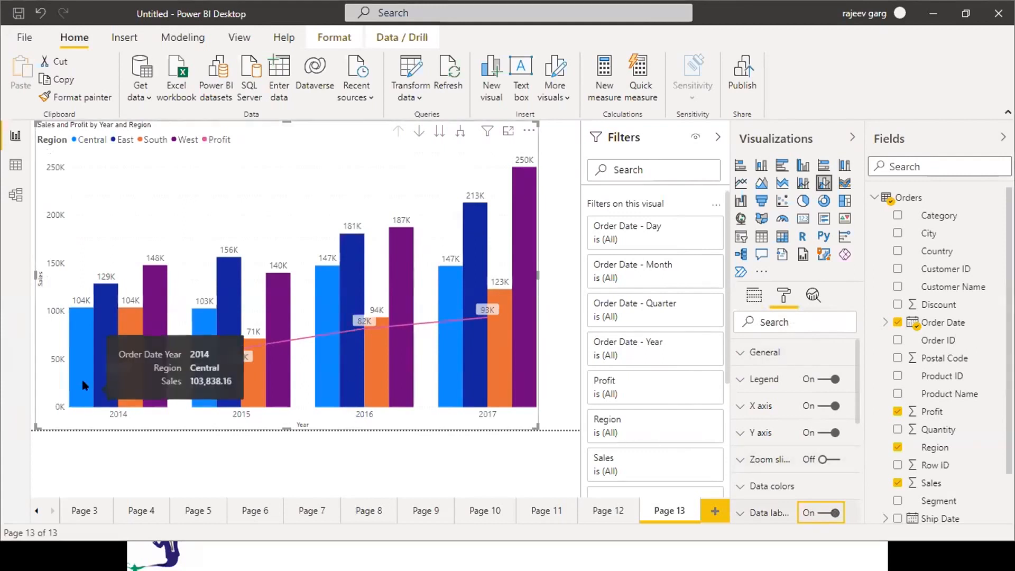
mouse_move(96, 341)
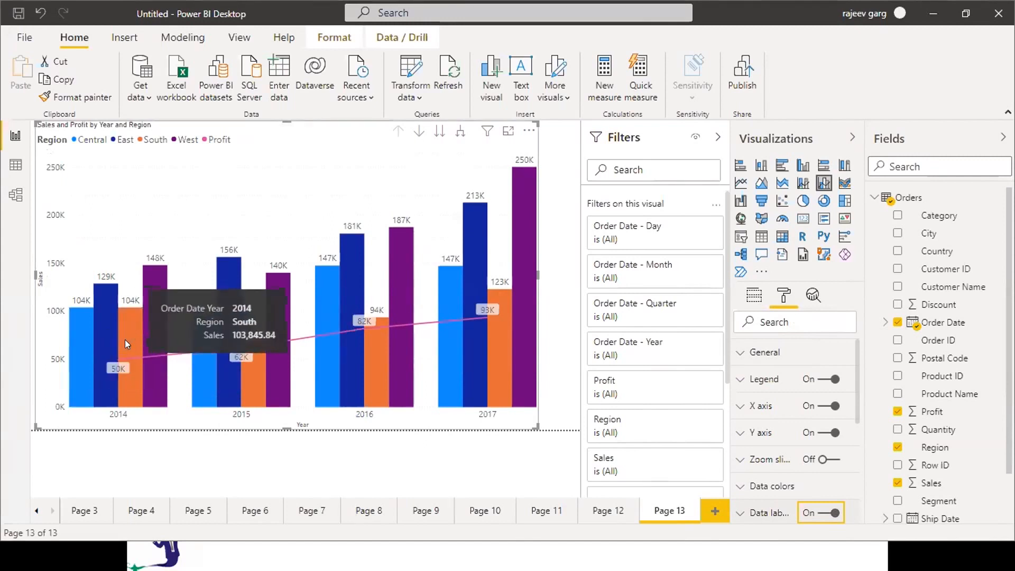
mouse_move(148, 311)
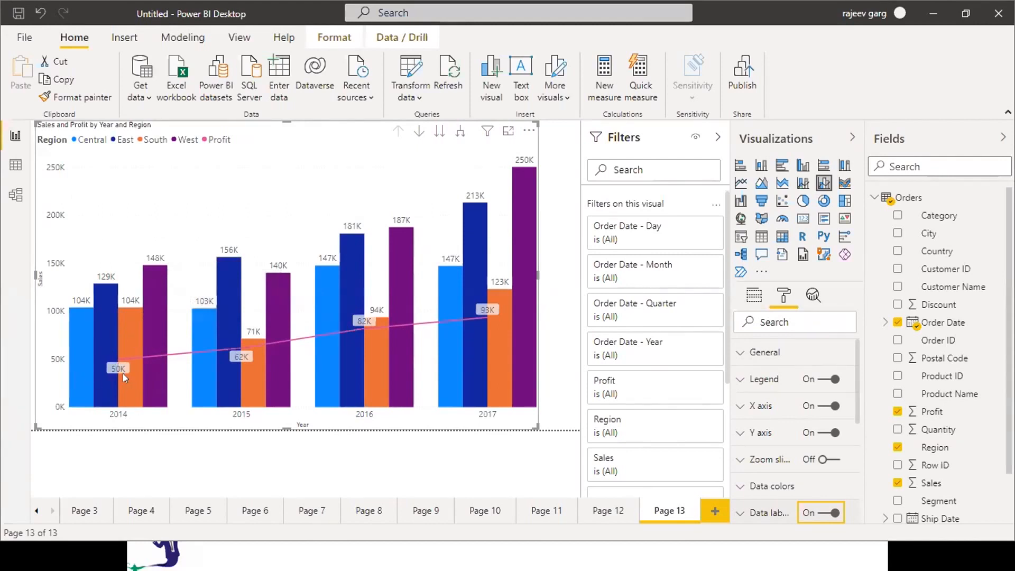
mouse_move(123, 373)
mouse_move(490, 323)
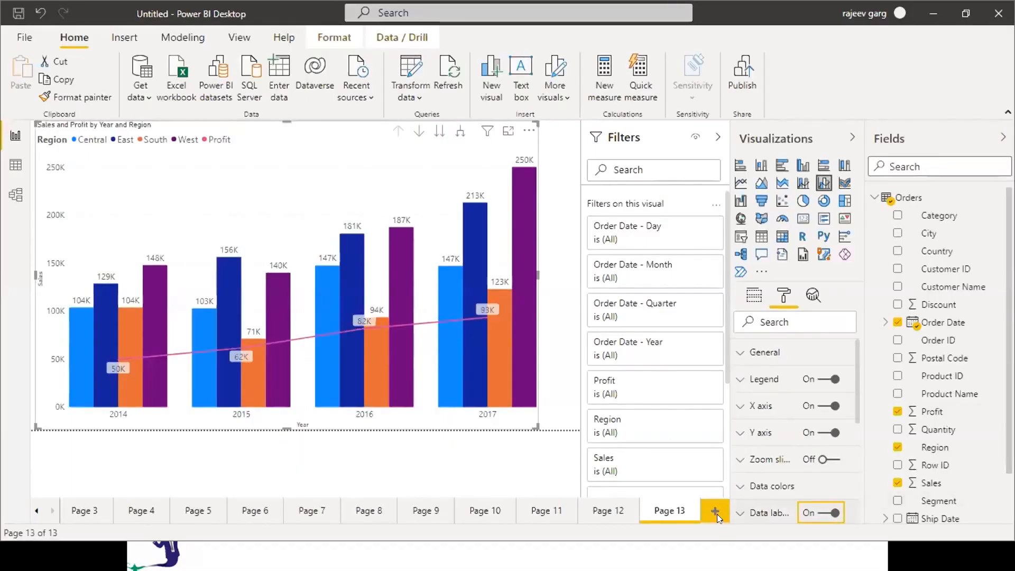
Add a new report page and insert a line and stacked column chart enlarged down to the page's lower edge
left_click(716, 510)
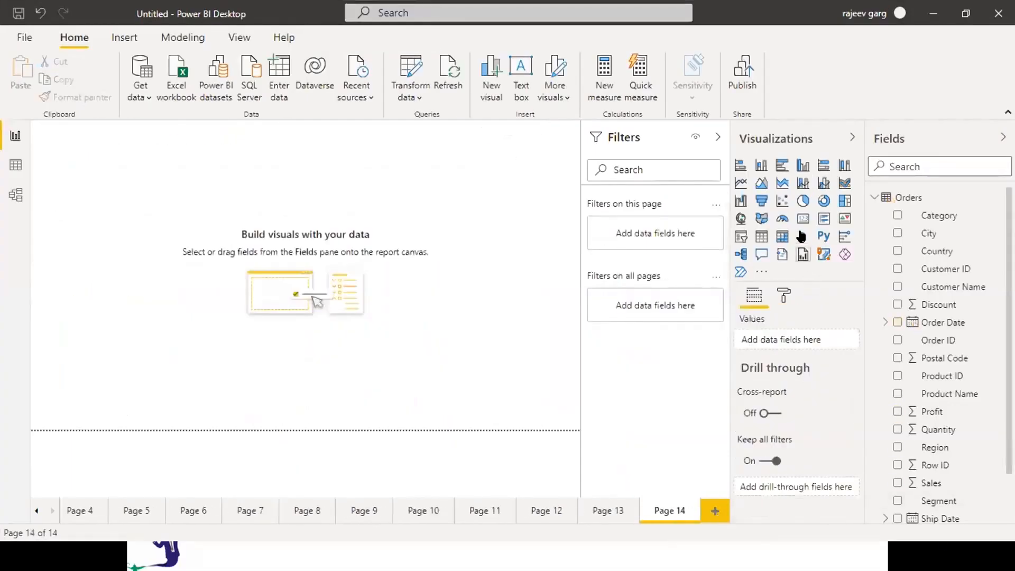
left_click(802, 182)
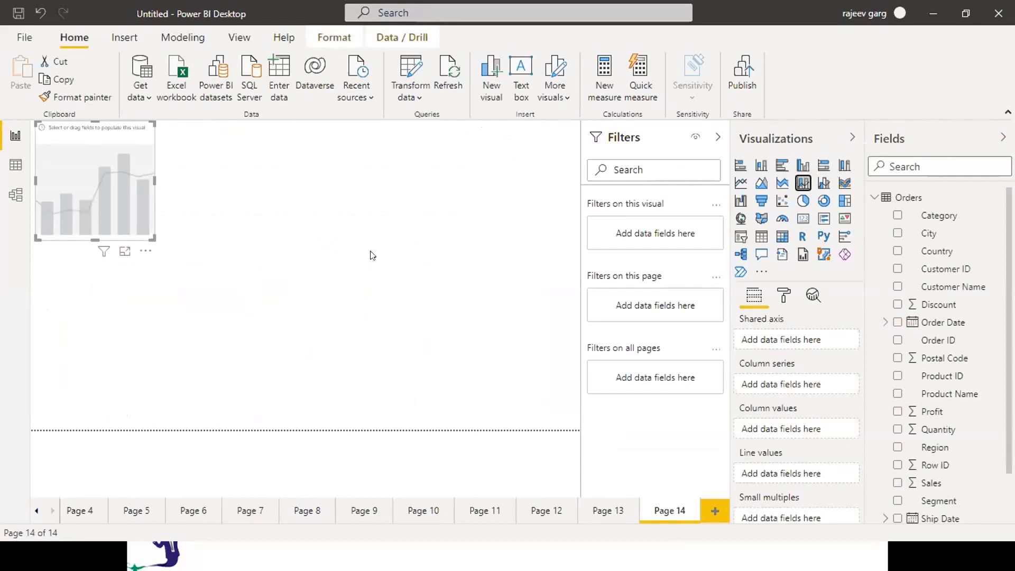
left_click_drag(148, 234, 508, 438)
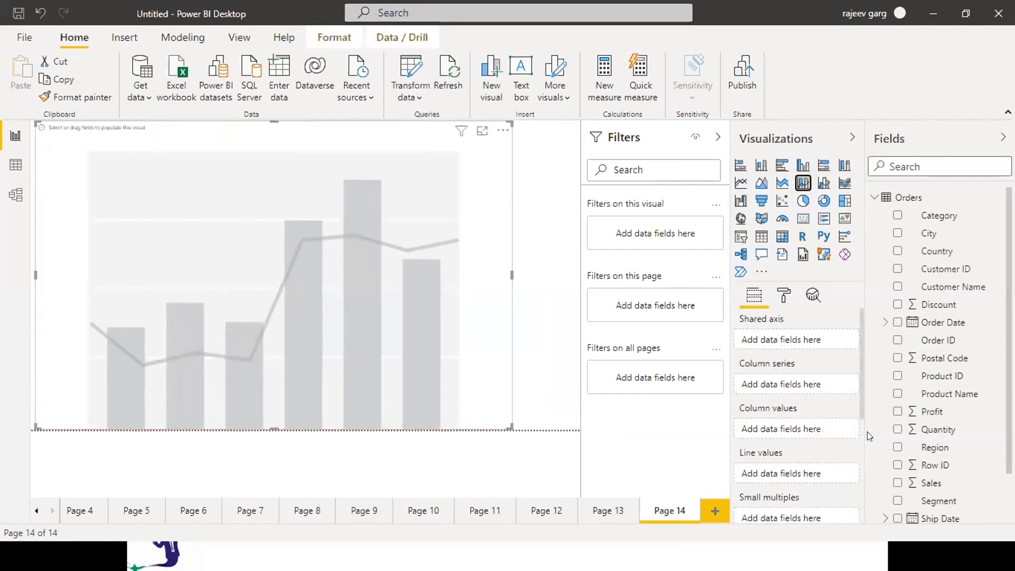
Plot Sales by Order Date as stacked columns split by Region, with Profit as the line values
left_click(898, 482)
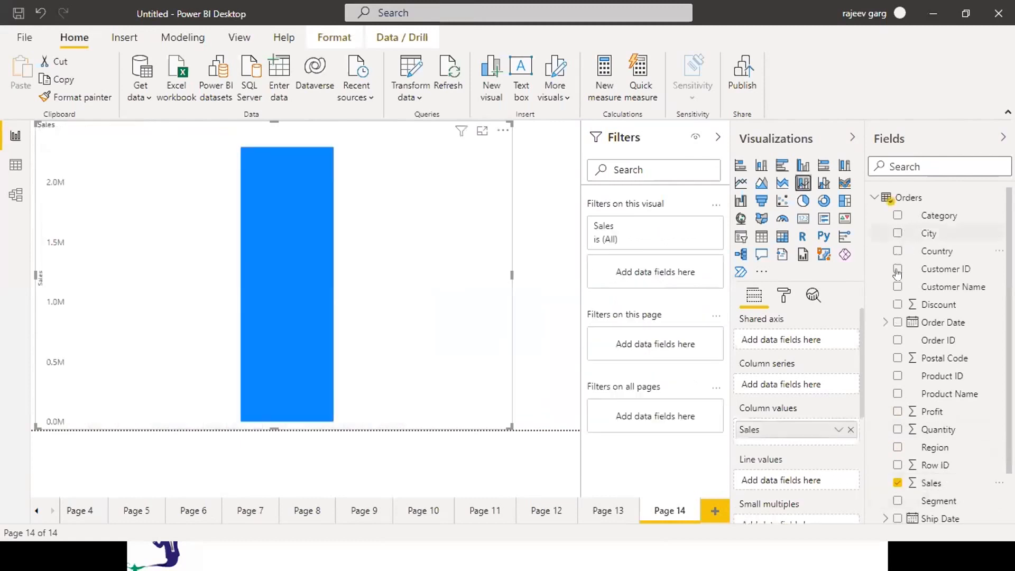
left_click(891, 321)
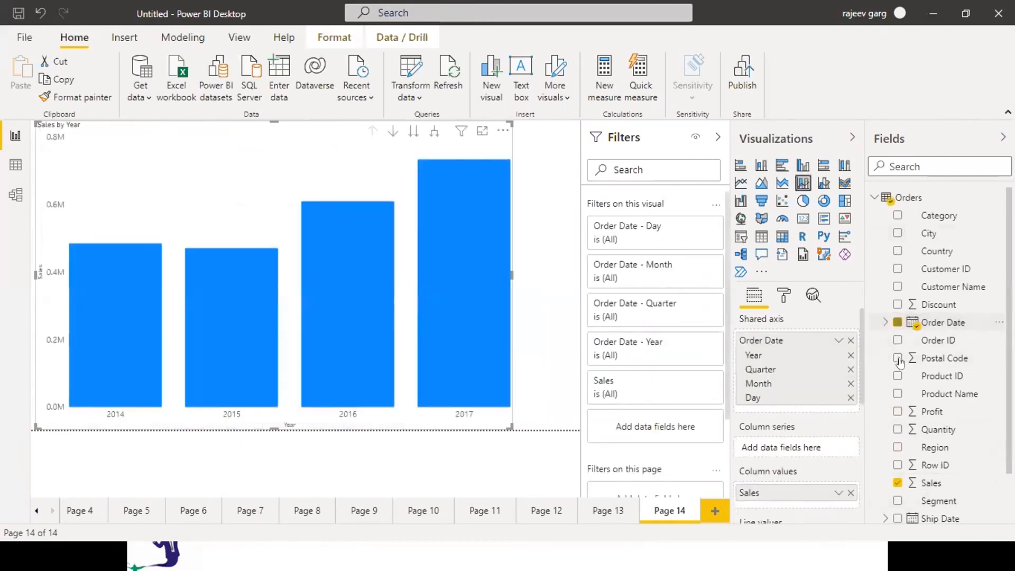
left_click_drag(946, 458, 816, 448)
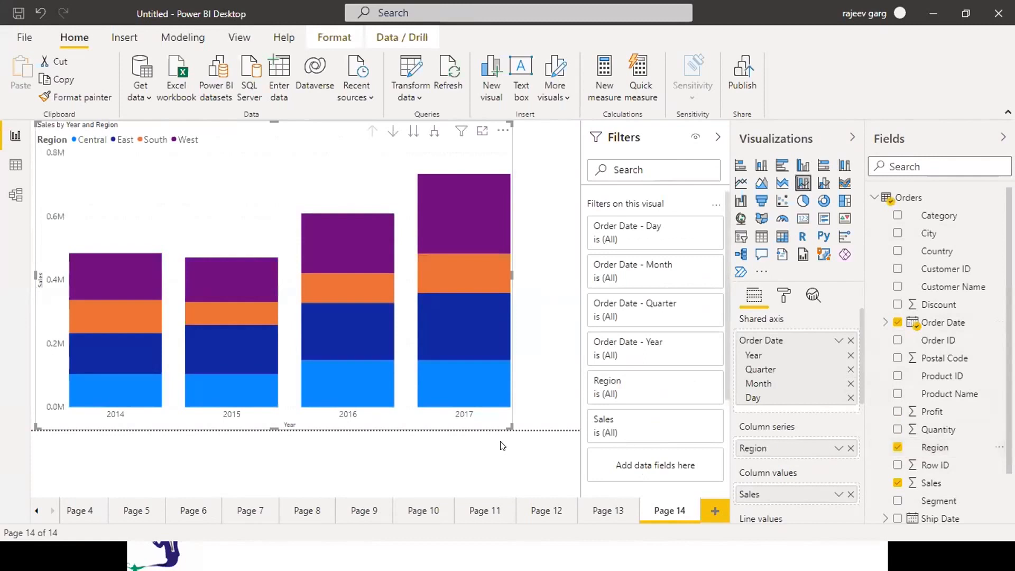
left_click_drag(861, 395, 860, 450)
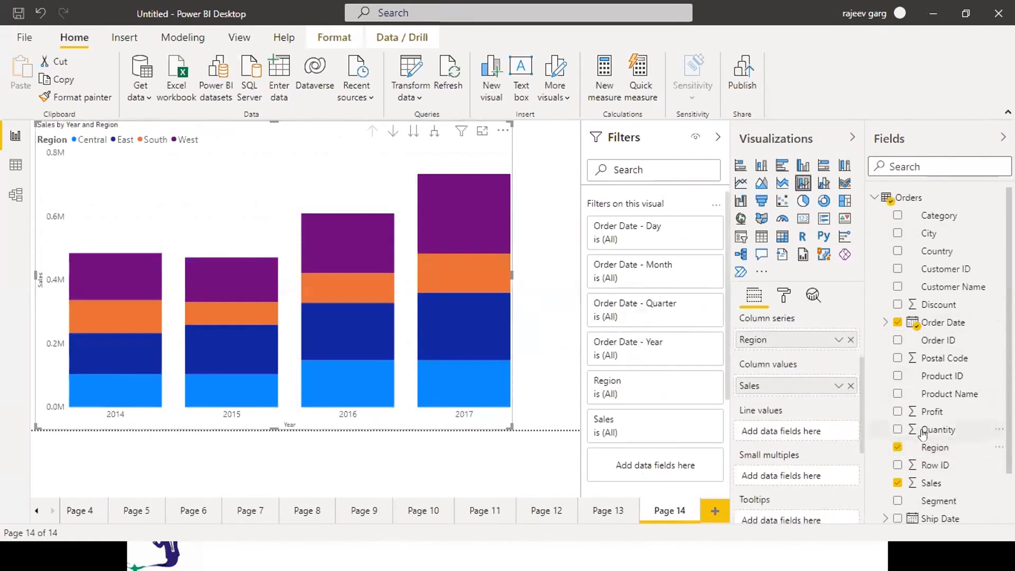
left_click_drag(925, 413, 813, 433)
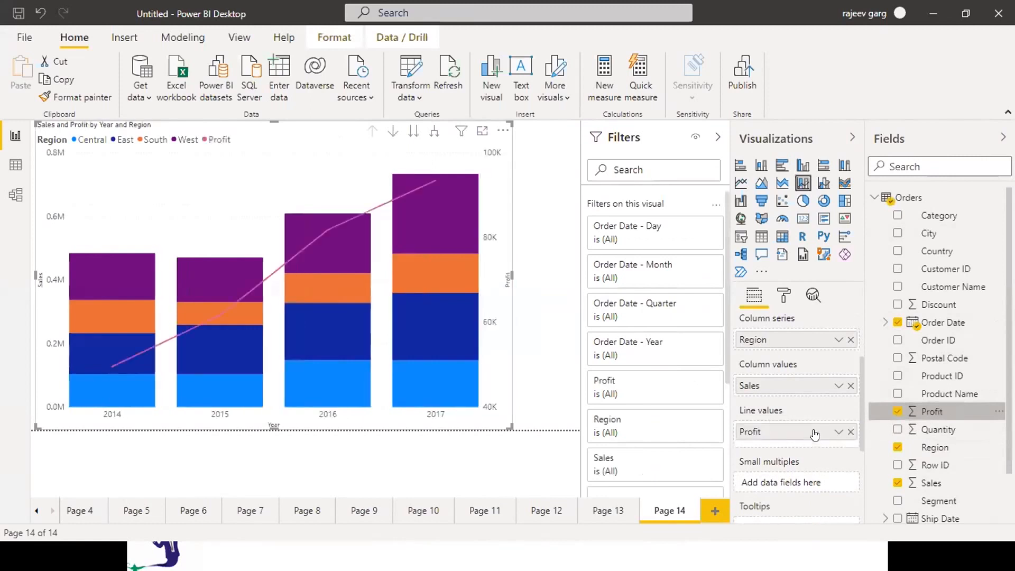
Turn on both the data labels and the total labels of the line and stacked column chart
left_click(784, 295)
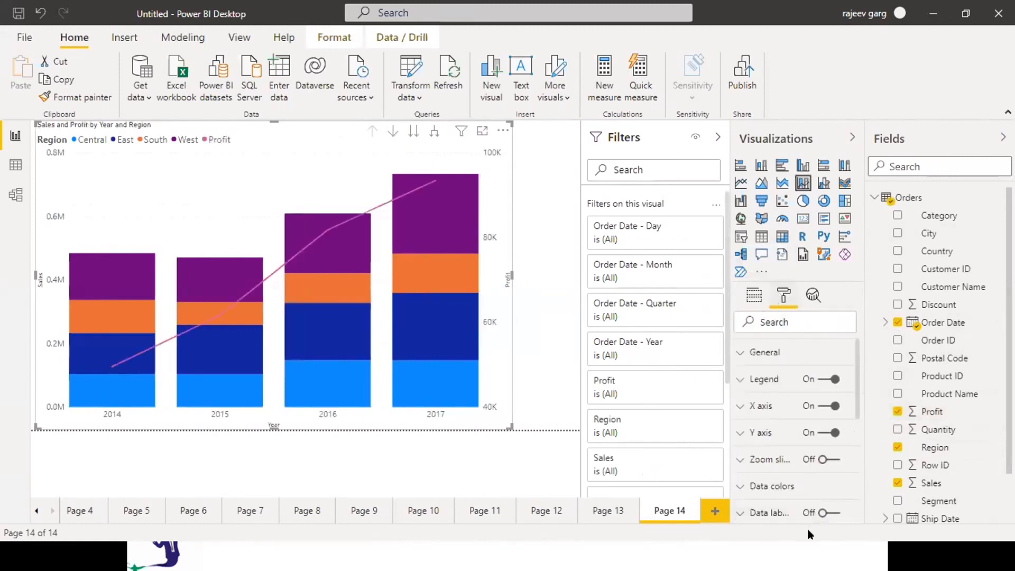
left_click(828, 513)
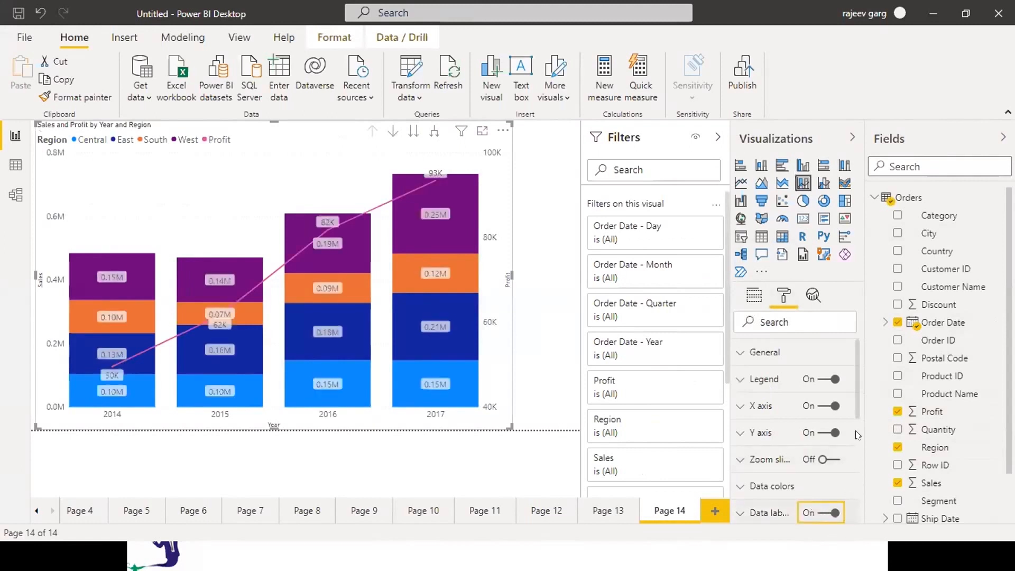
scroll(856, 408, "down", 3)
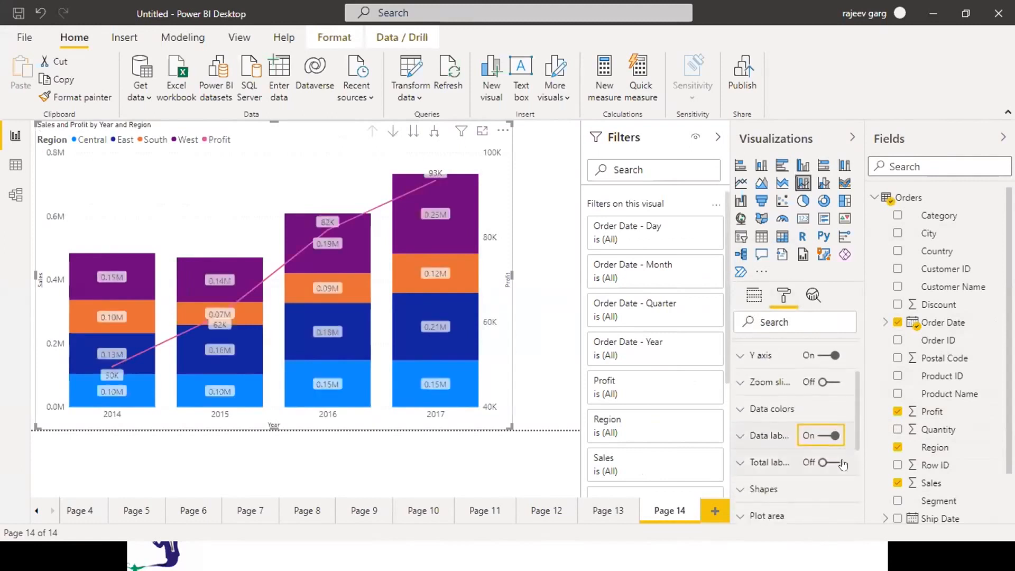
left_click(835, 462)
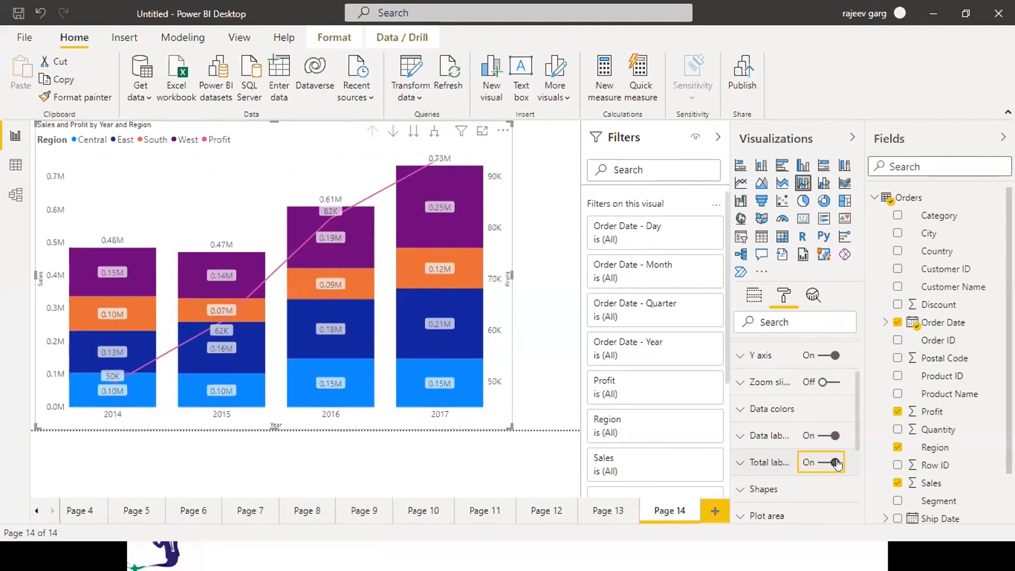
mouse_move(123, 292)
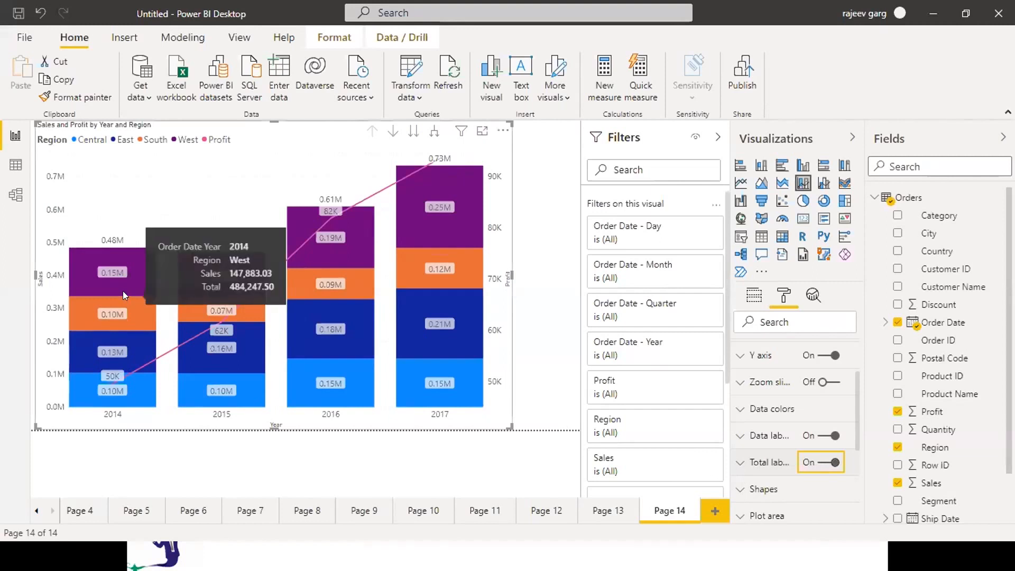
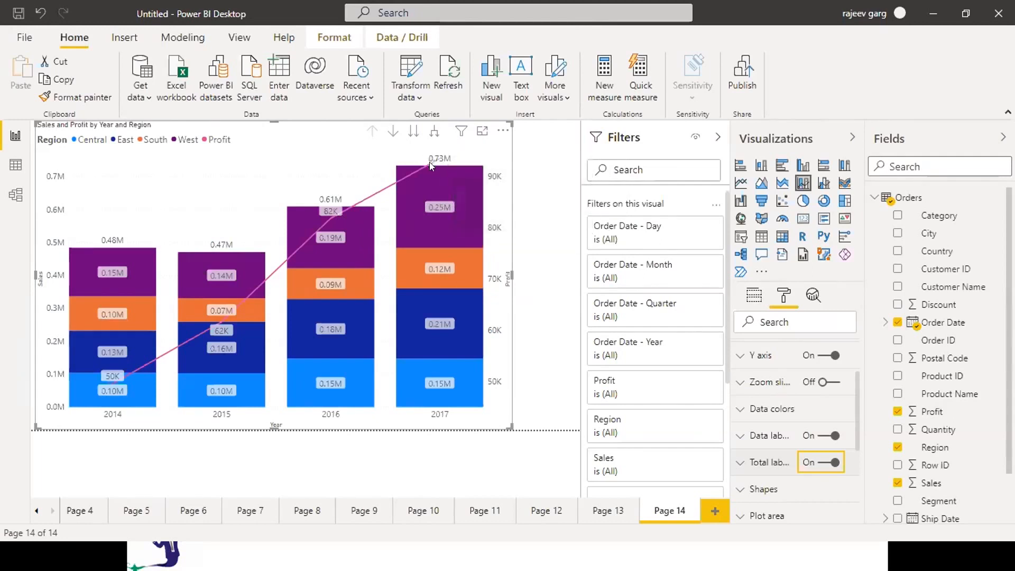
mouse_move(429, 162)
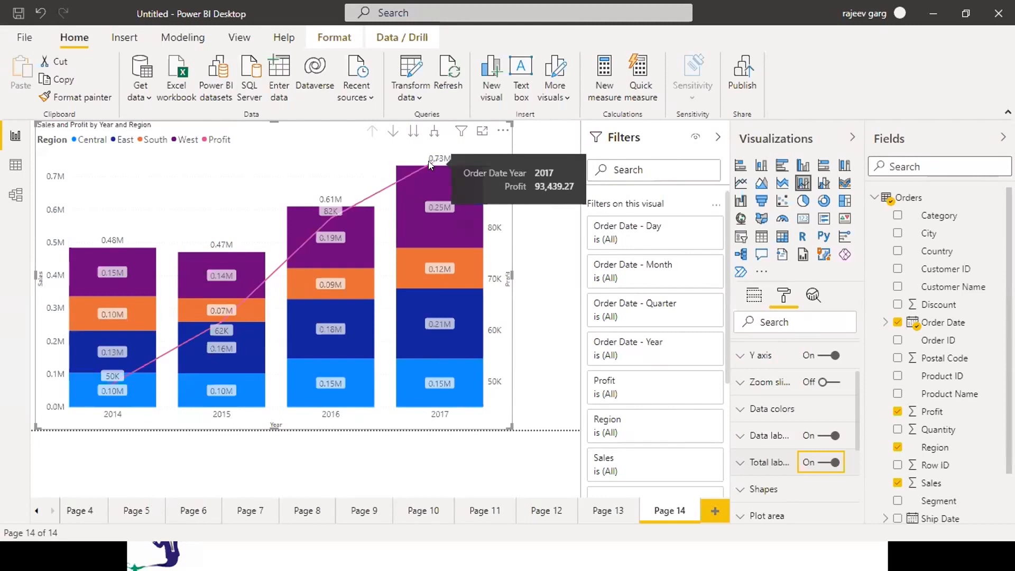
Add a new report page and insert a scatter chart enlarged down to the page's lower edge
left_click(552, 340)
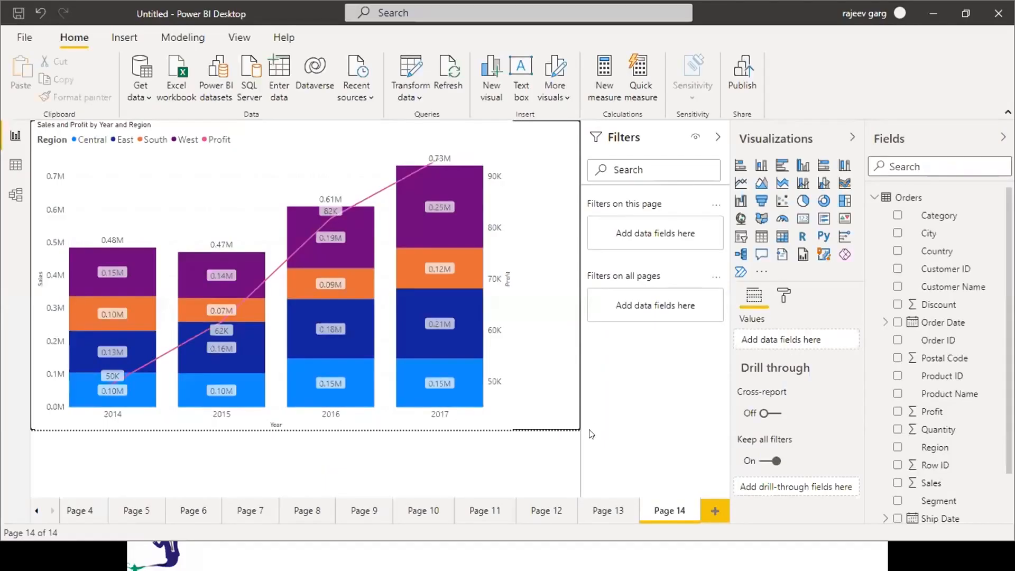
left_click(708, 510)
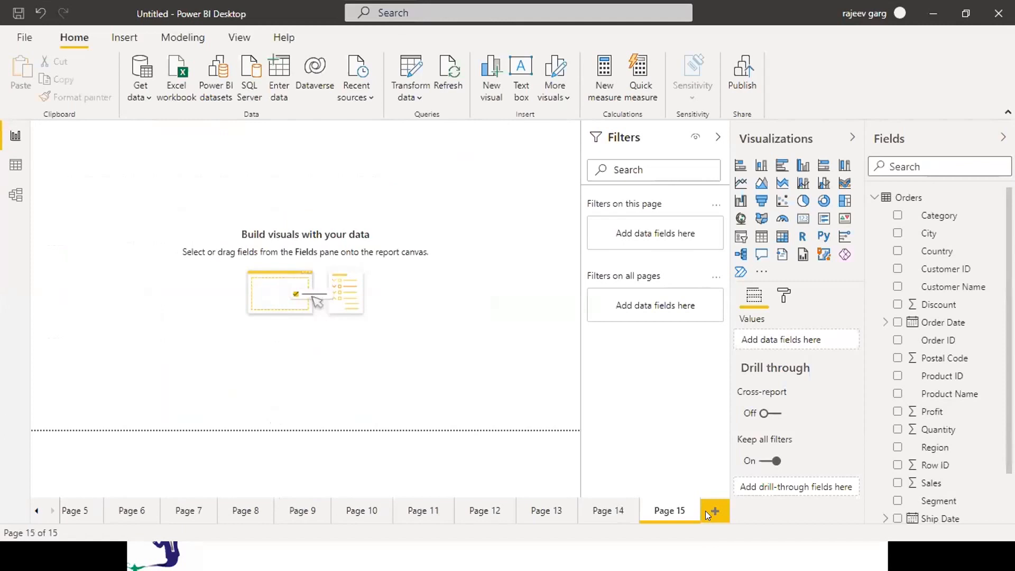
left_click(782, 201)
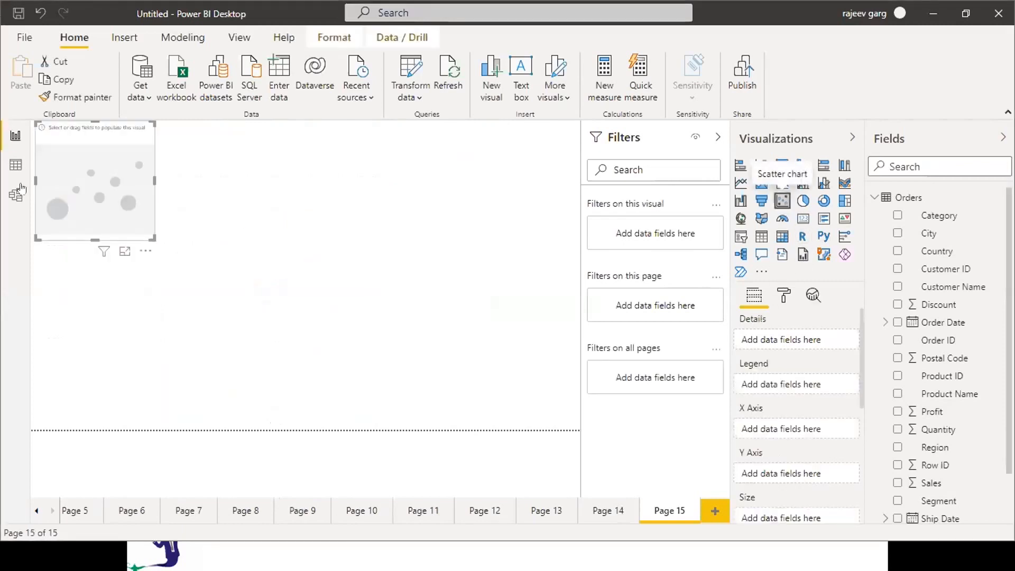
left_click_drag(151, 236, 529, 427)
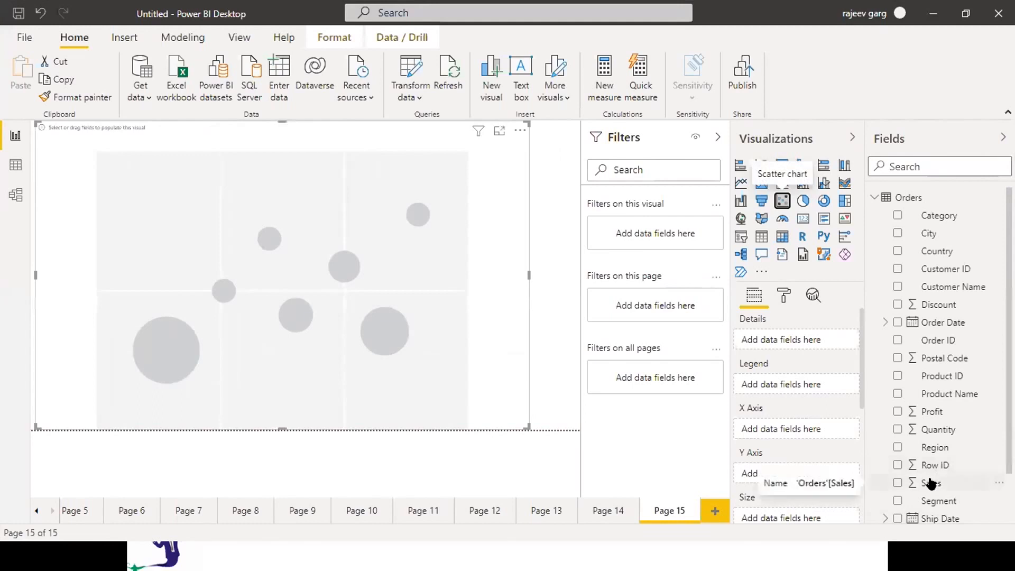
Plot Sales on the scatter chart's X axis and Profit on its Y axis, with Sales as the bubble size
scroll(899, 455, "down", 2)
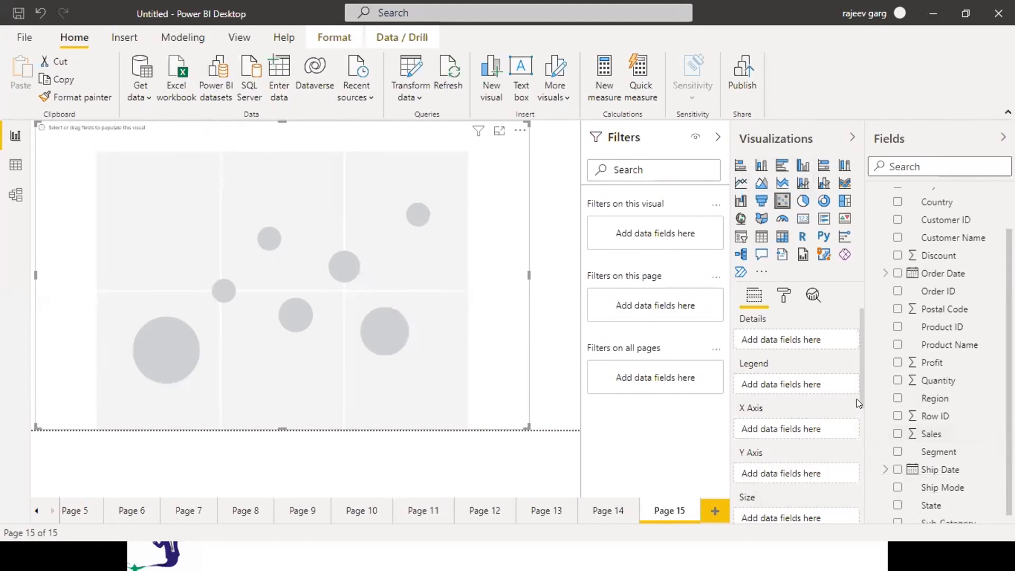
left_click_drag(861, 398, 865, 439)
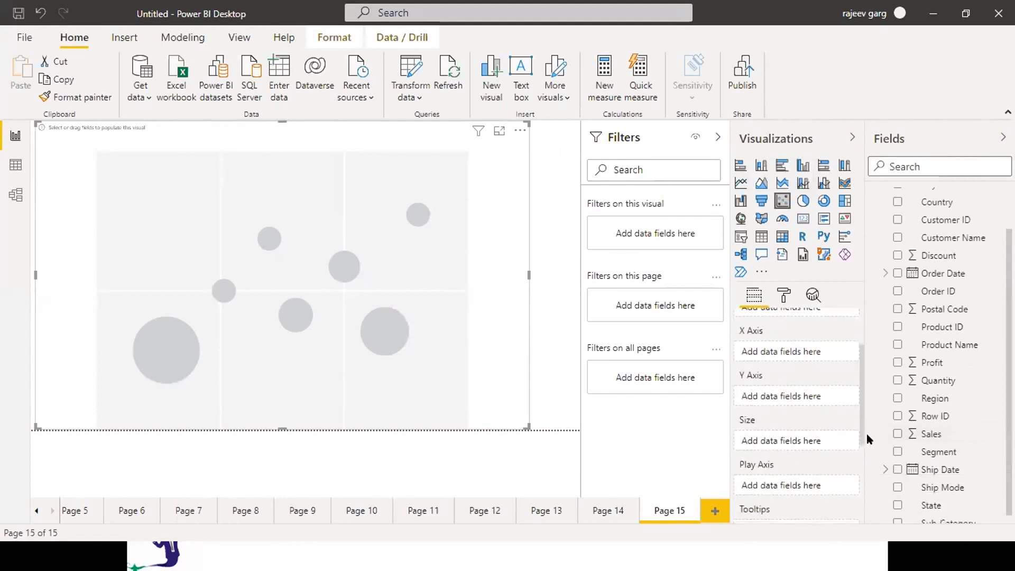
left_click(896, 434)
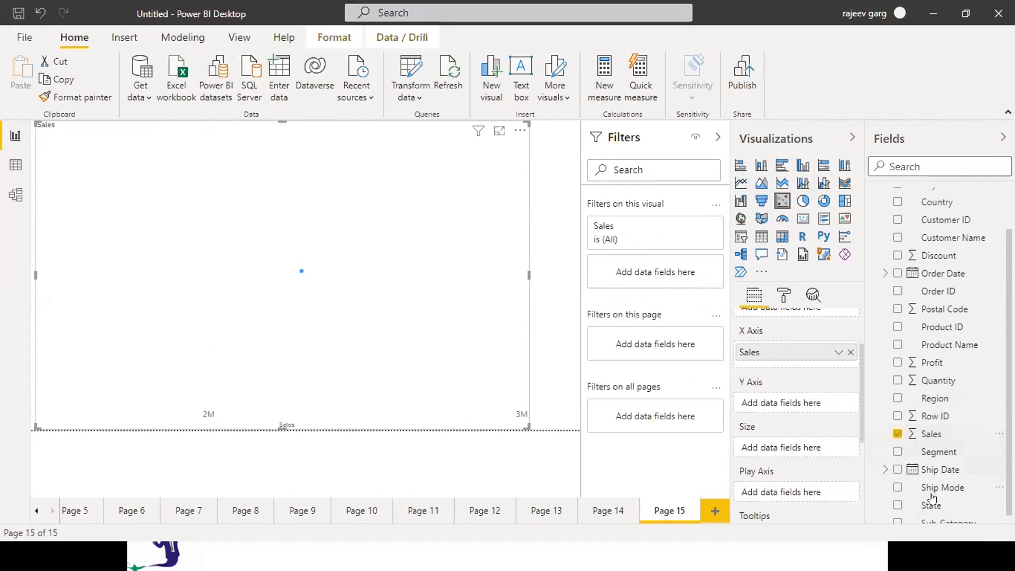
left_click(897, 363)
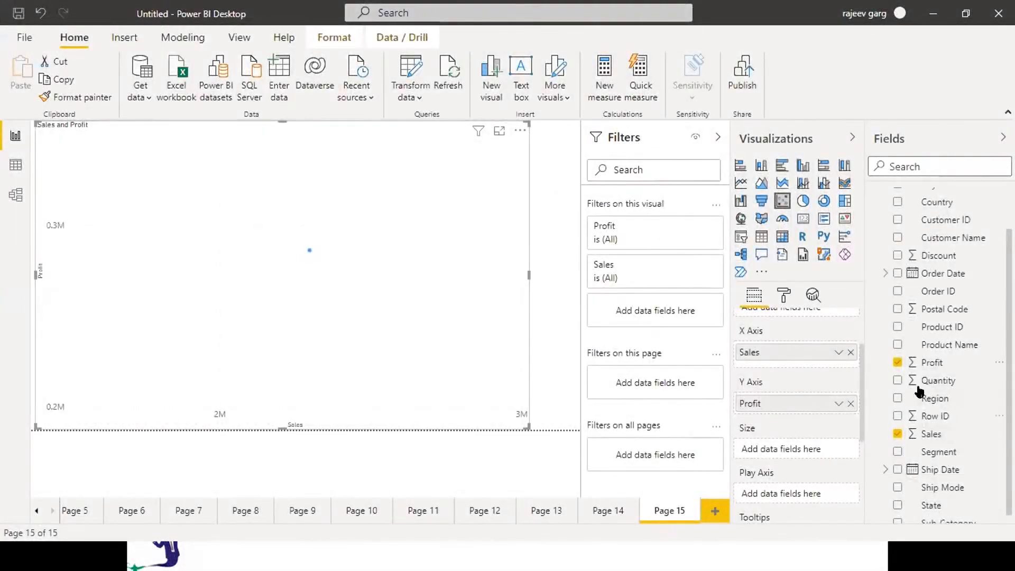
left_click_drag(931, 434, 802, 450)
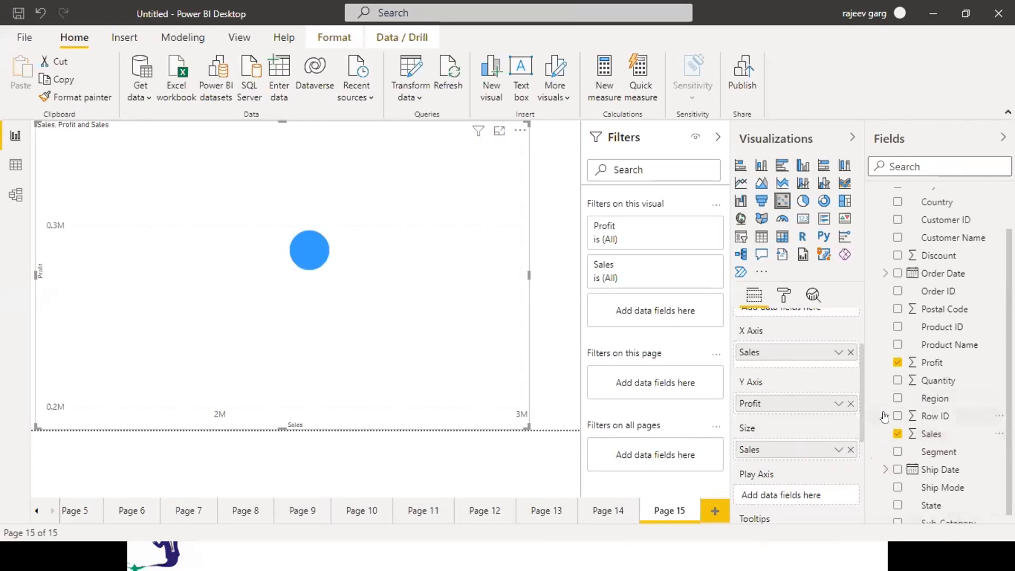
Add Sub-Category to the scatter chart's Legend and move it to Details so all bubbles share one colour
left_click_drag(861, 406, 859, 371)
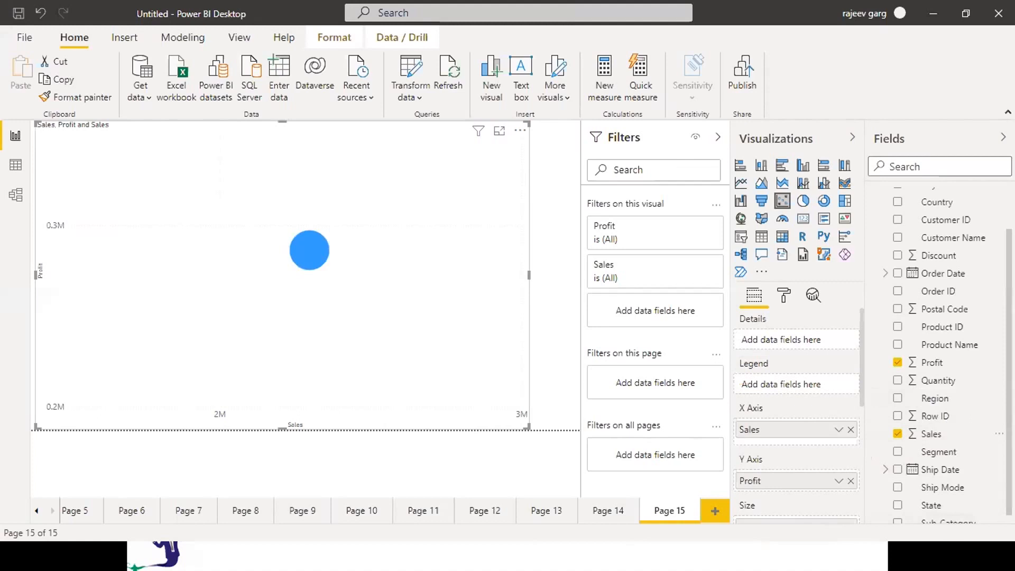
scroll(991, 463, "down", 1)
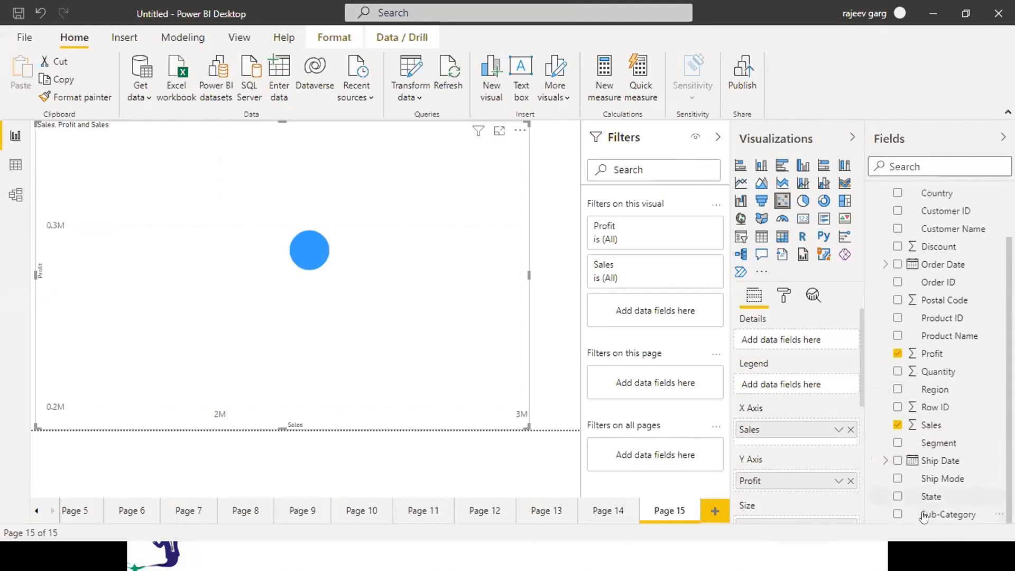
left_click_drag(912, 520, 793, 386)
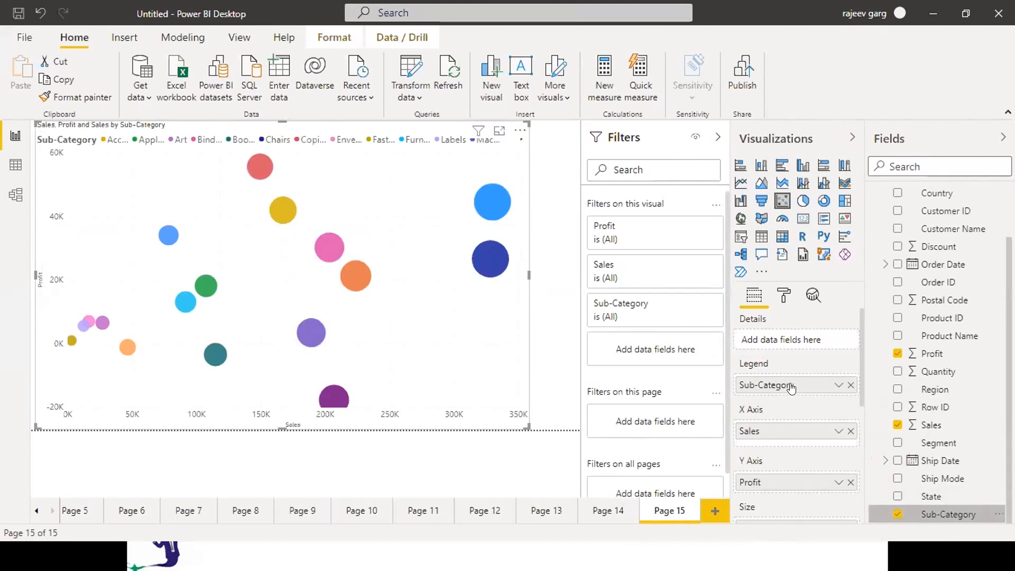
left_click_drag(789, 386, 793, 339)
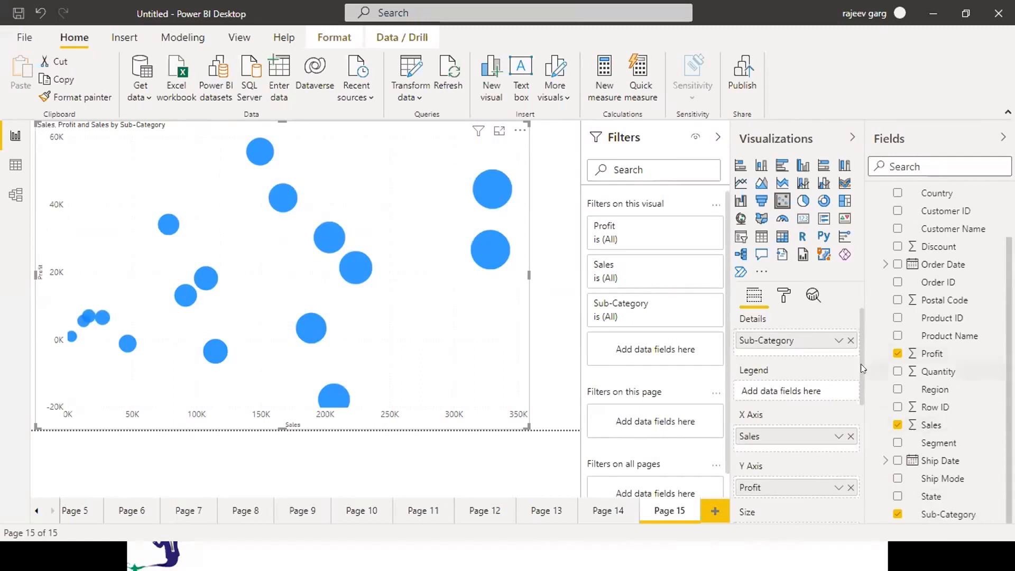
Set Order Date as the scatter chart's Play Axis and play the day-by-day animation
left_click_drag(860, 368, 860, 382)
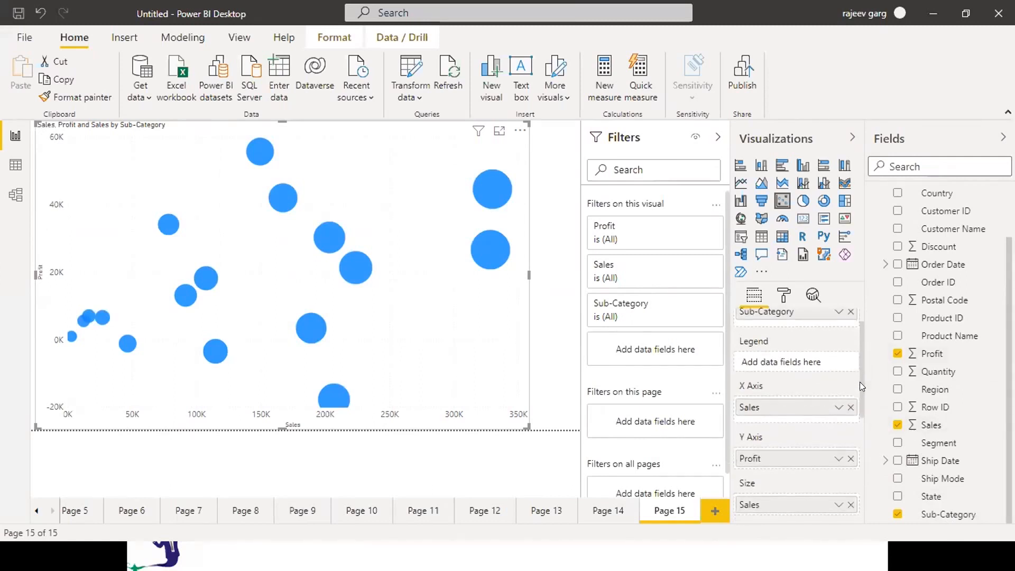
left_click_drag(860, 382, 861, 465)
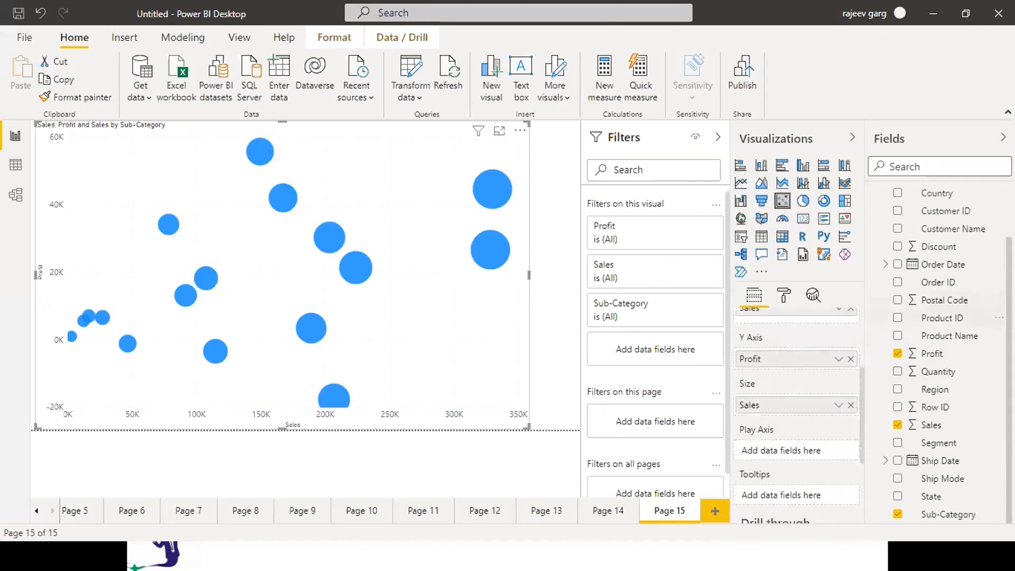
scroll(946, 356, "up", 2)
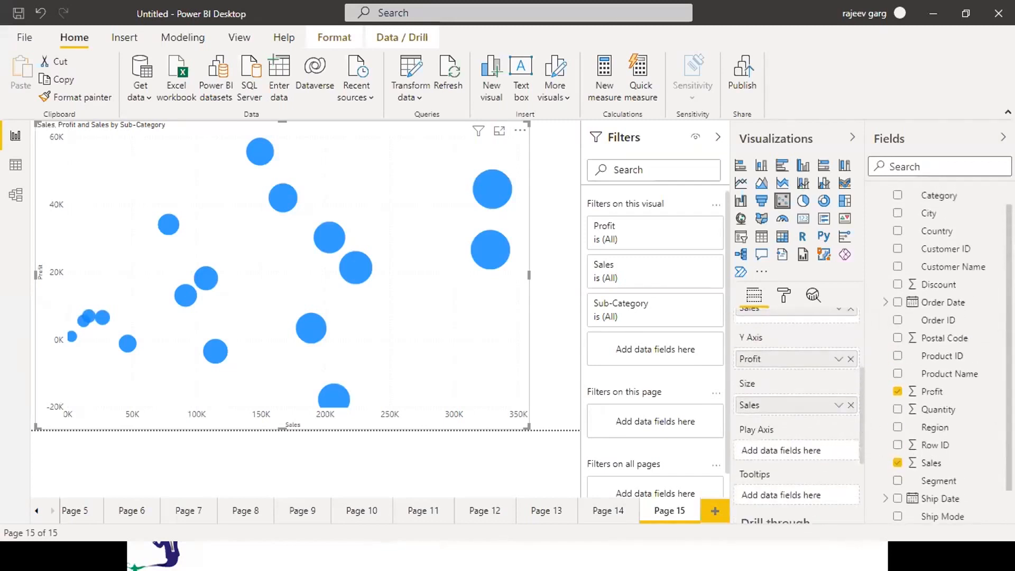
scroll(936, 314, "down", 1)
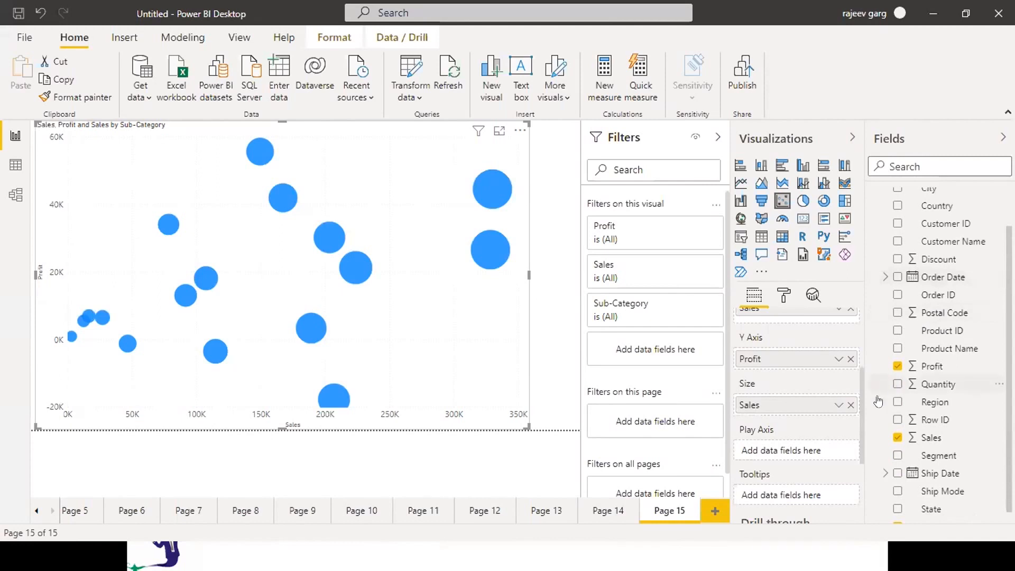
scroll(860, 416, "down", 3)
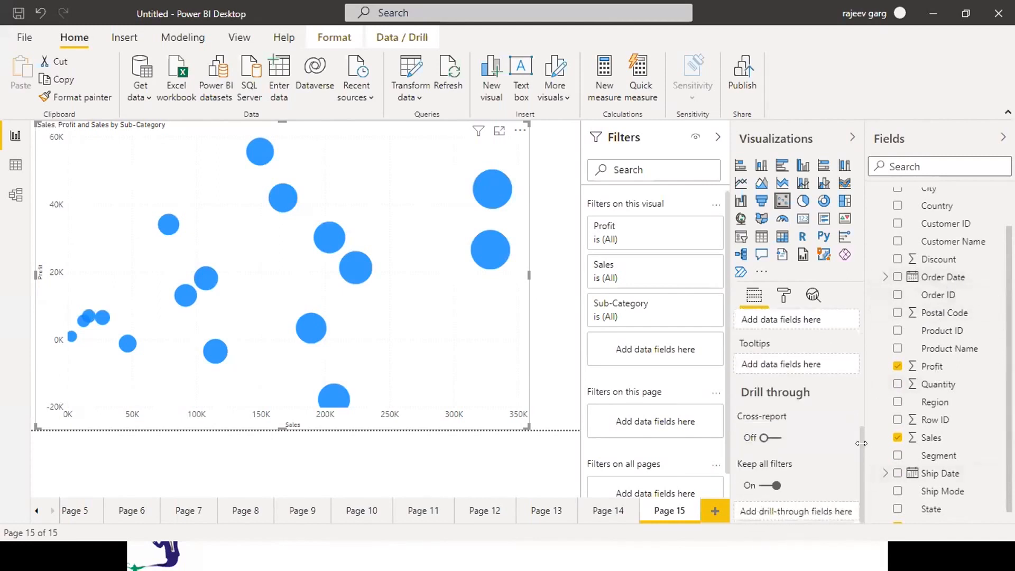
left_click_drag(860, 443, 860, 398)
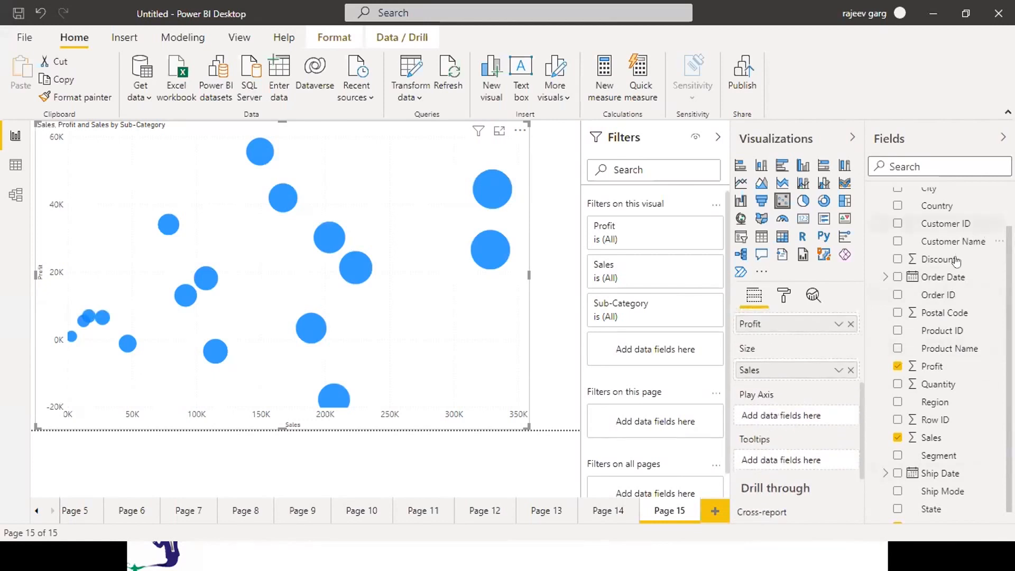
left_click_drag(942, 278, 789, 417)
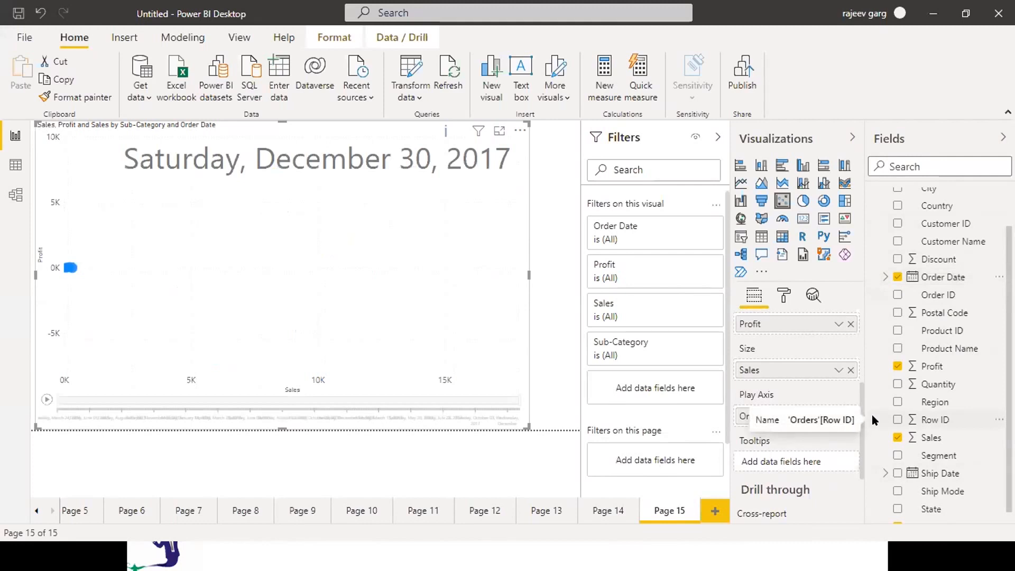
left_click(48, 402)
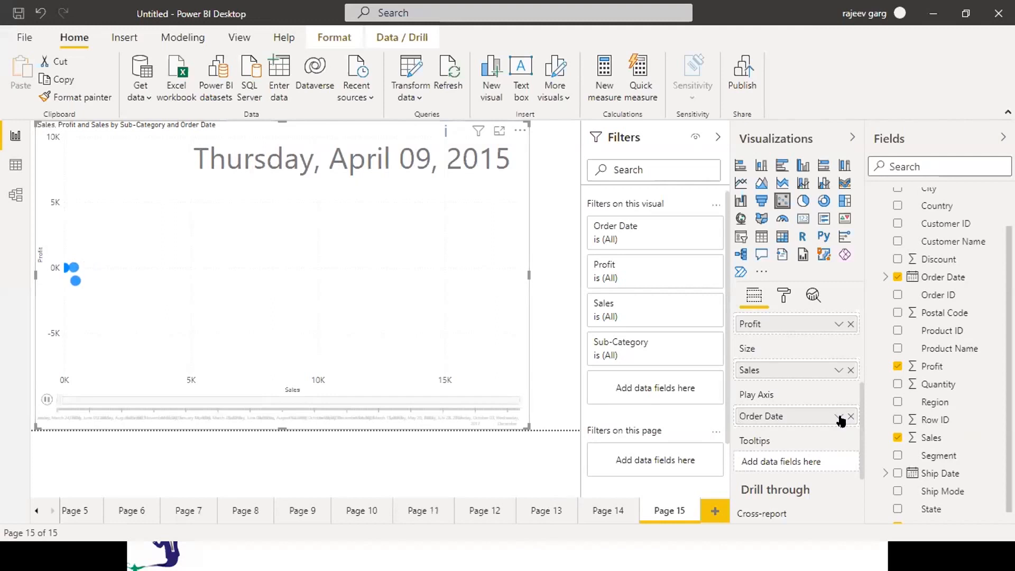
Switch the Play Axis field from Order Date to its Date Hierarchy and play the yearly animation
left_click(838, 416)
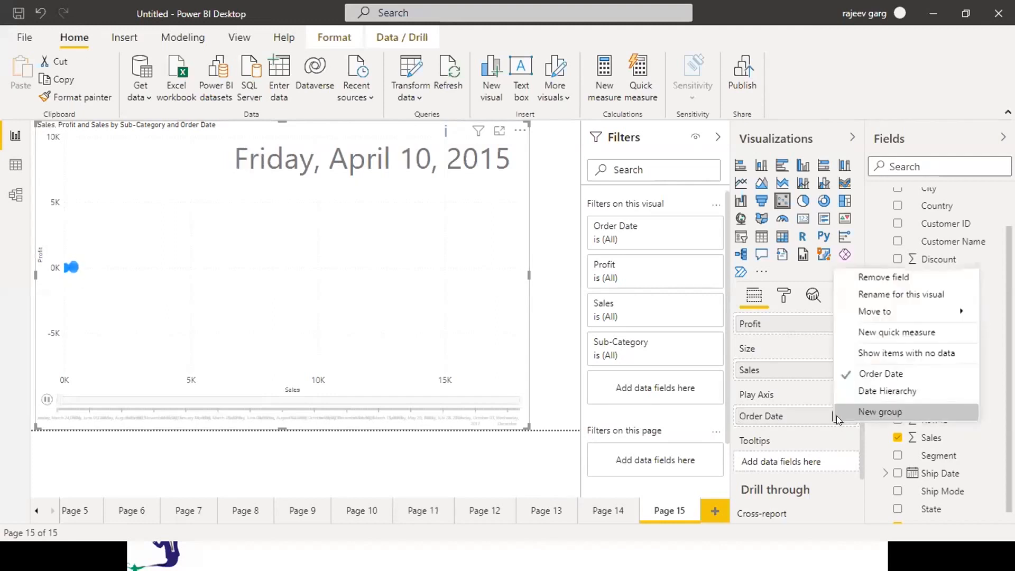
left_click(859, 395)
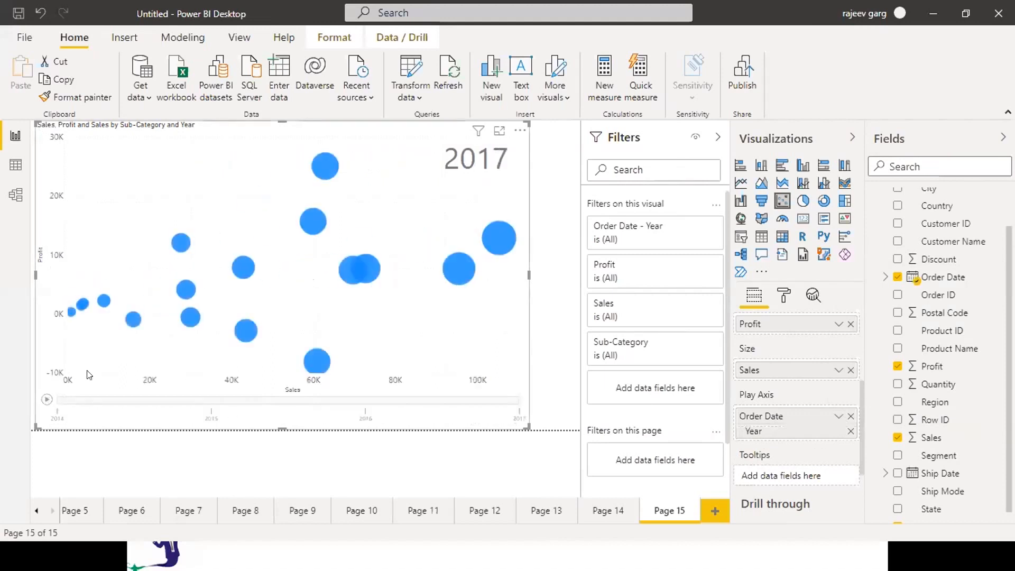
left_click(48, 400)
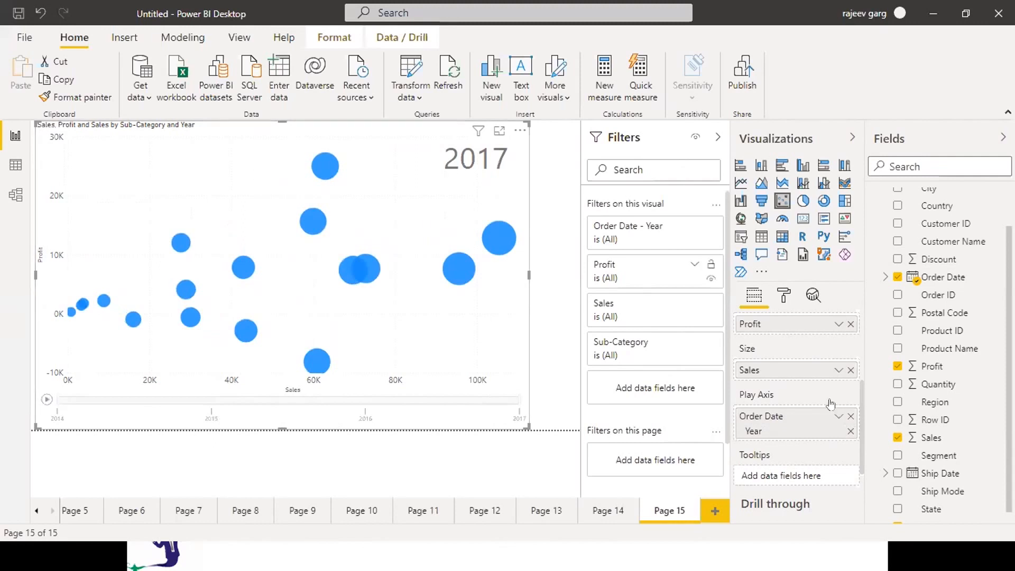
Add Category as the scatter chart's Legend to colour the sub-category bubbles by category
left_click_drag(861, 410, 860, 340)
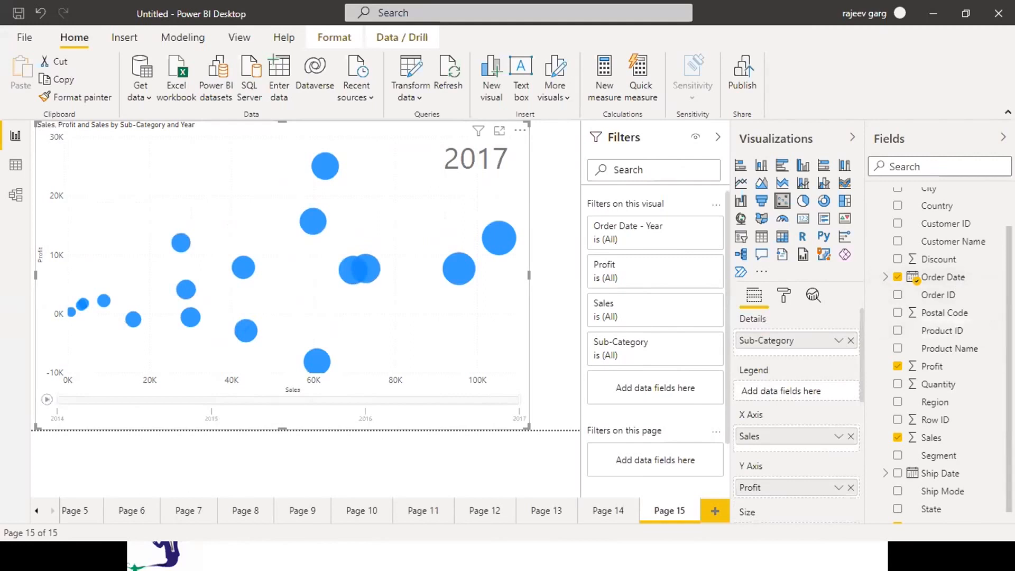
scroll(941, 317, "up", 2)
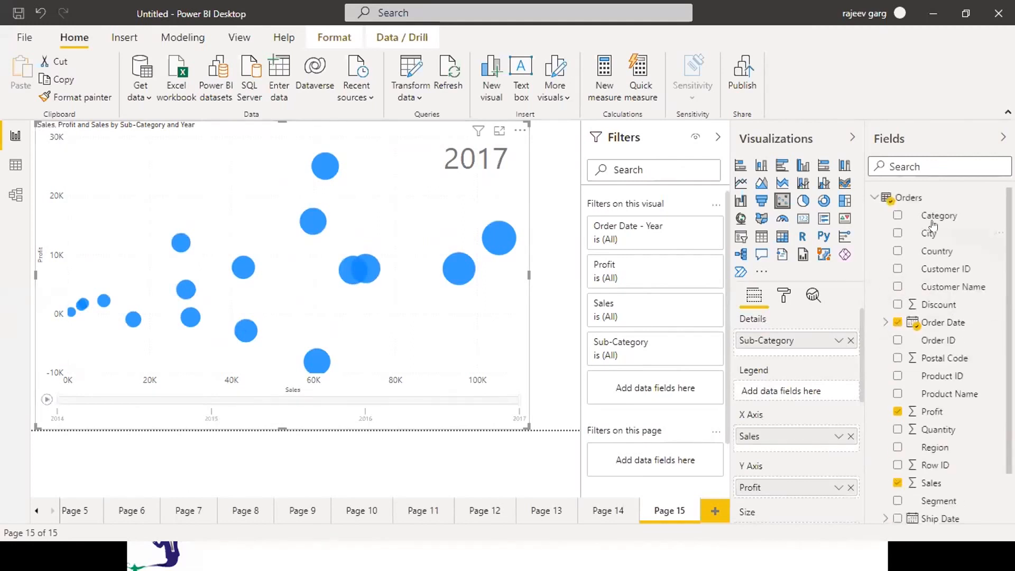
left_click_drag(938, 216, 801, 398)
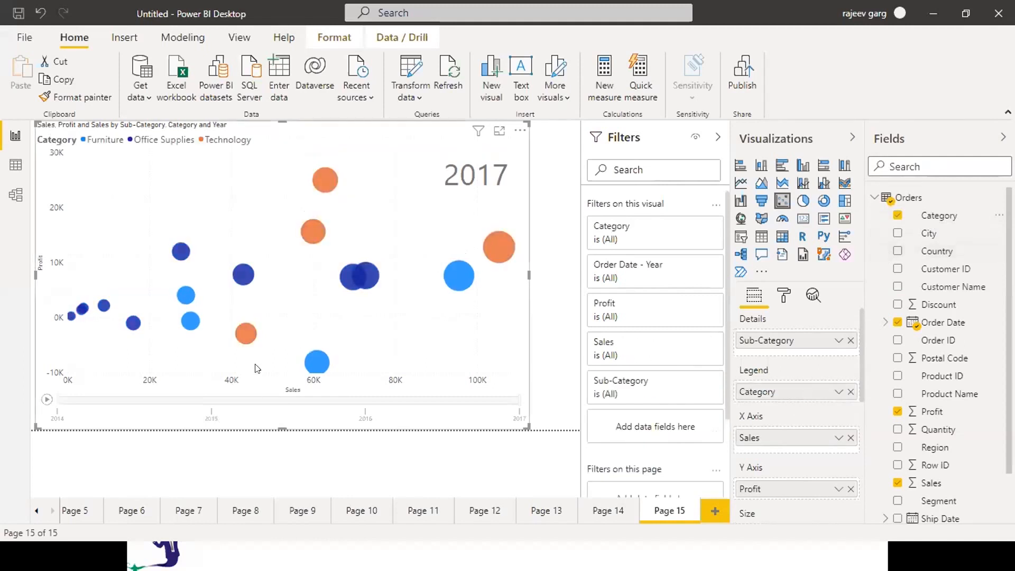
Play the category-coloured animation and step through the years 2014 to 2017 to compare the bubble positions
left_click(46, 400)
left_click(209, 403)
left_click(361, 400)
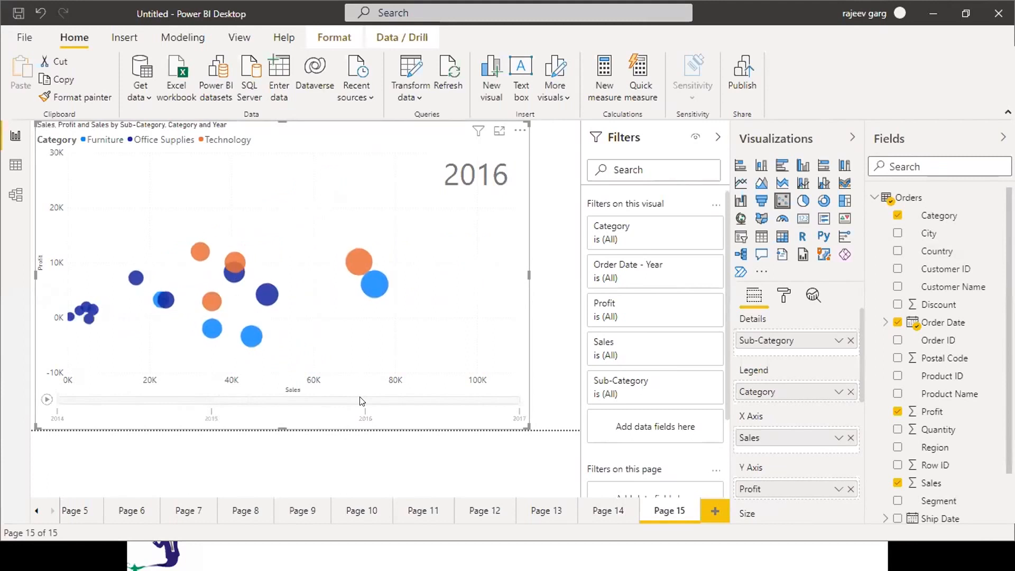
left_click(515, 400)
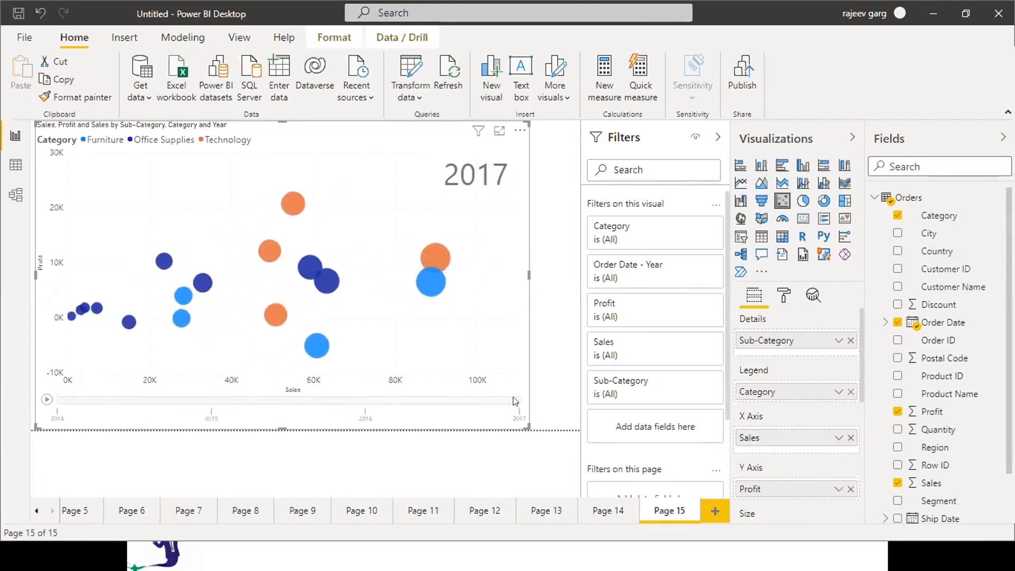
left_click(55, 403)
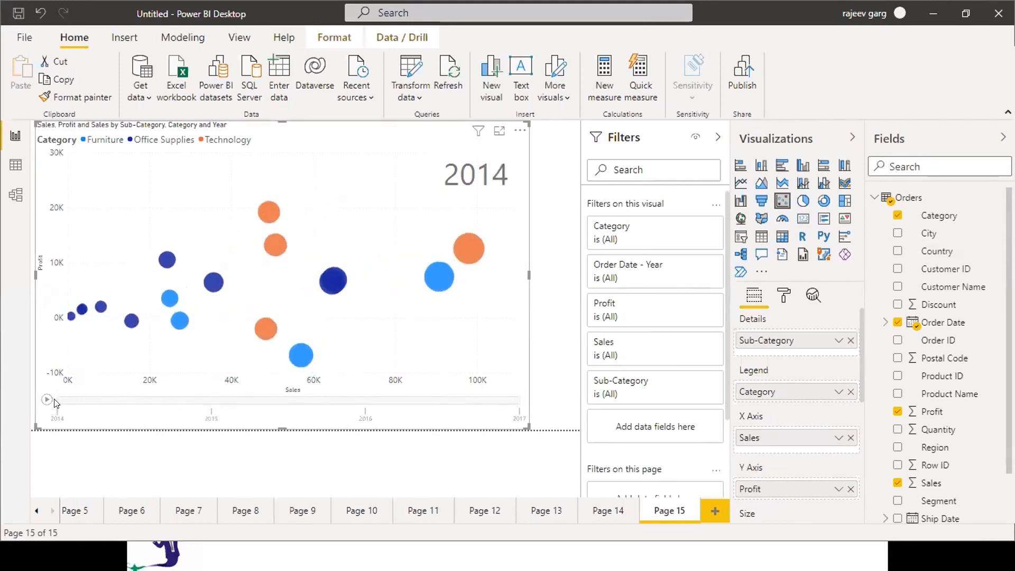
left_click(212, 402)
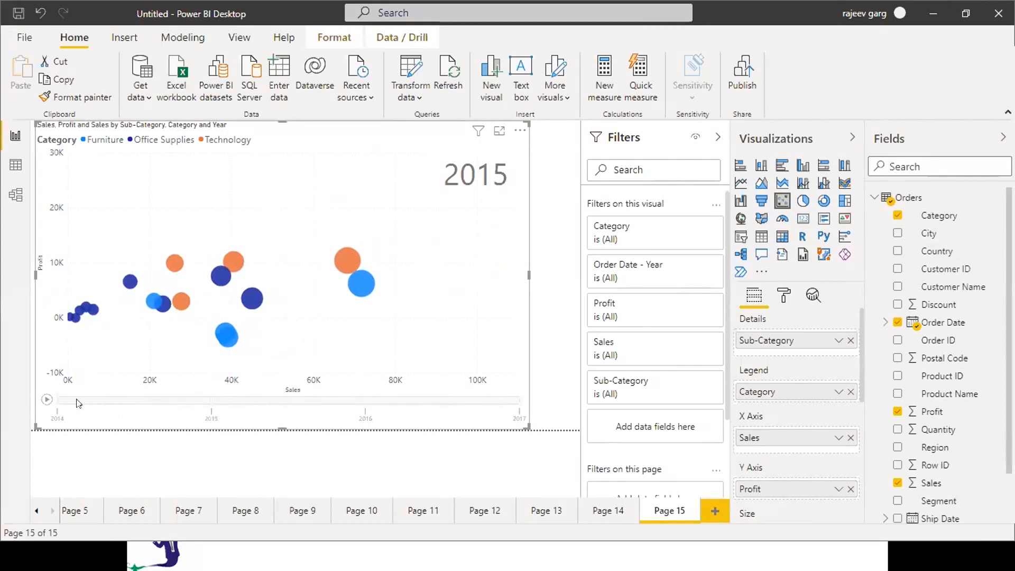
left_click(46, 400)
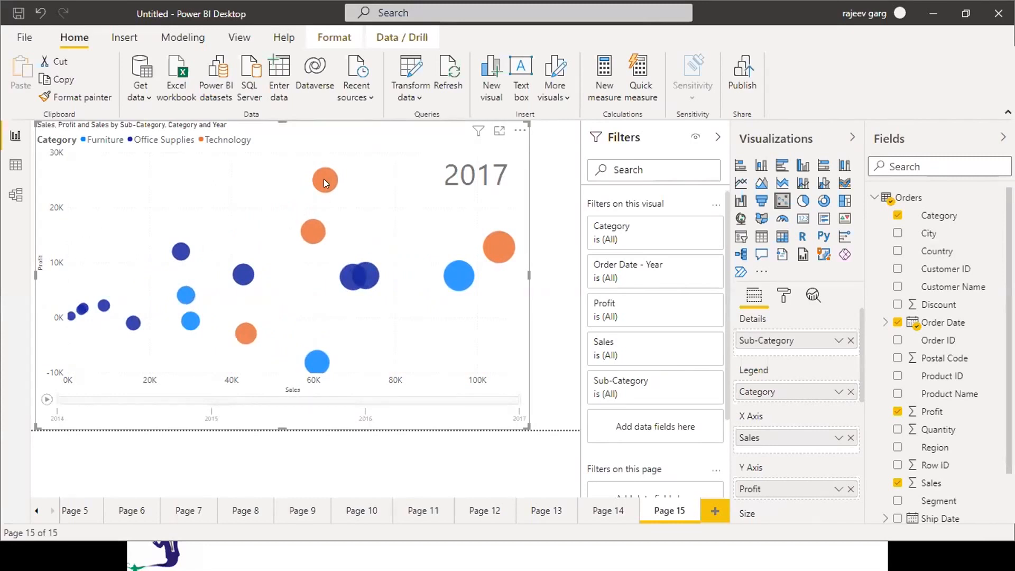
Trace the yearly path of the Copiers bubble, and of the Furniture bubble with the highest 2017 sales
mouse_move(323, 178)
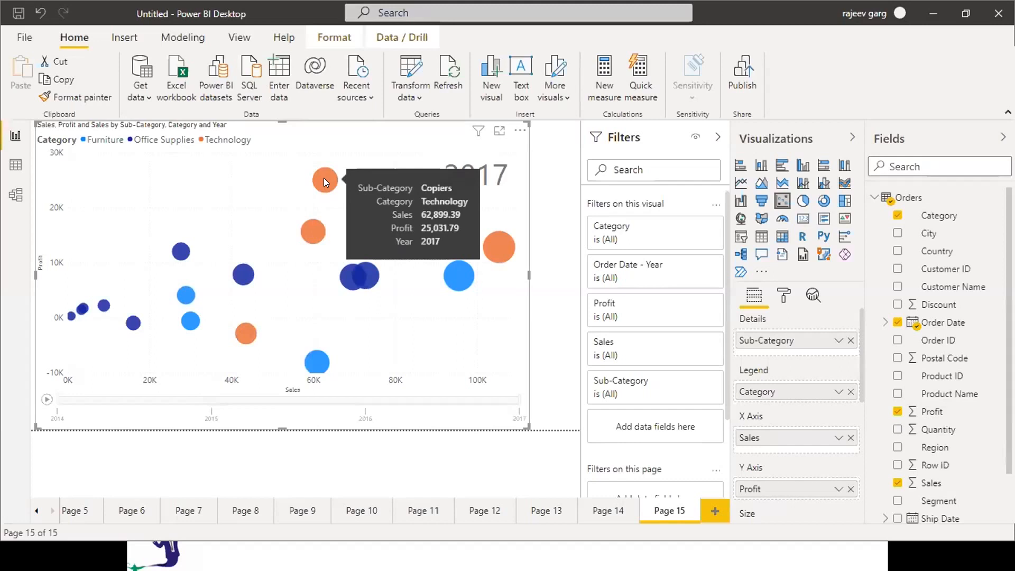
left_click(323, 177)
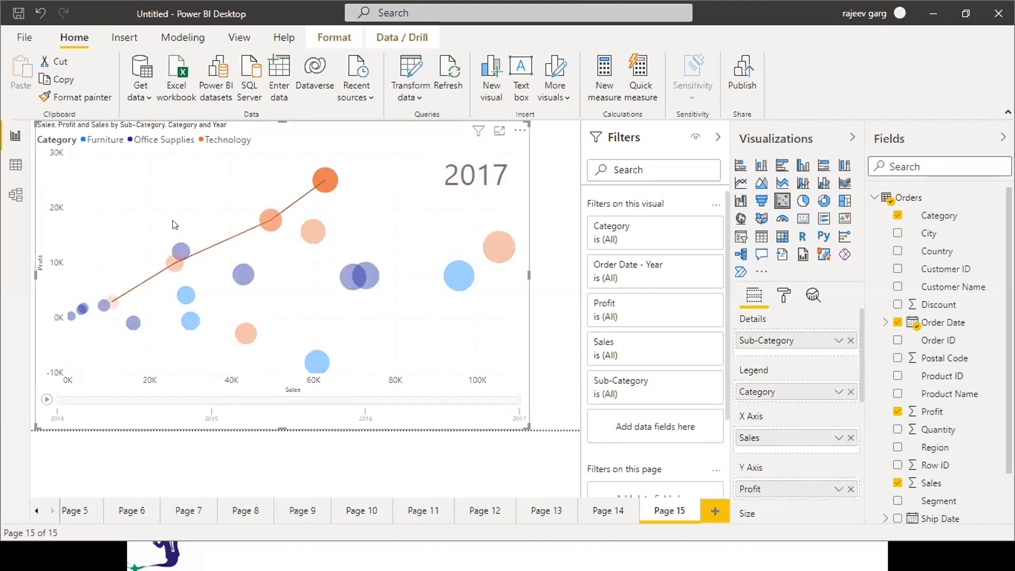
mouse_move(467, 281)
left_click(466, 278)
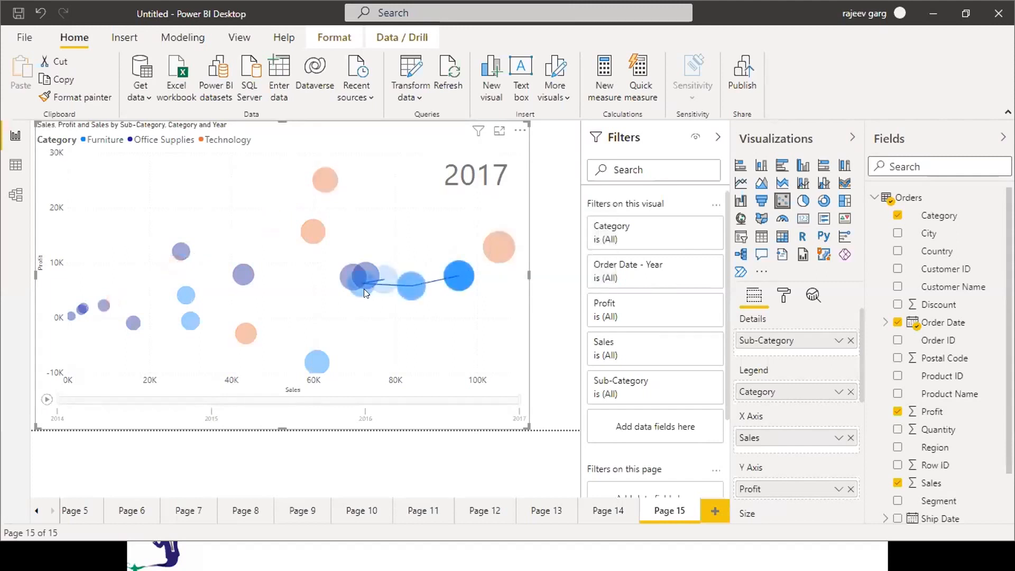
Trace the yearly paths of the Chairs bubble and several Office Supplies and Technology bubbles, and clear the highlighting
left_click(235, 276)
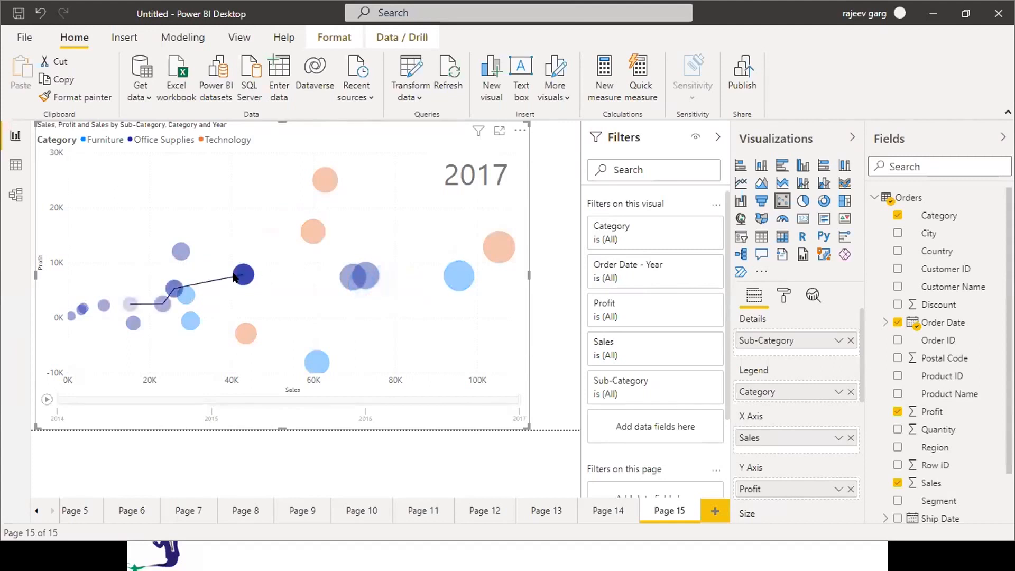
mouse_move(244, 275)
mouse_move(443, 277)
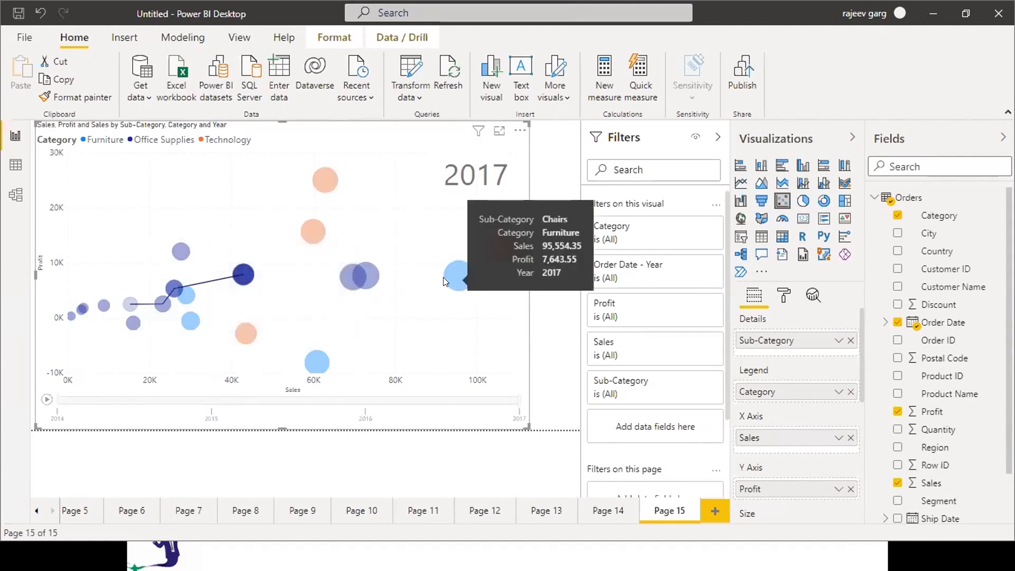
left_click(443, 277)
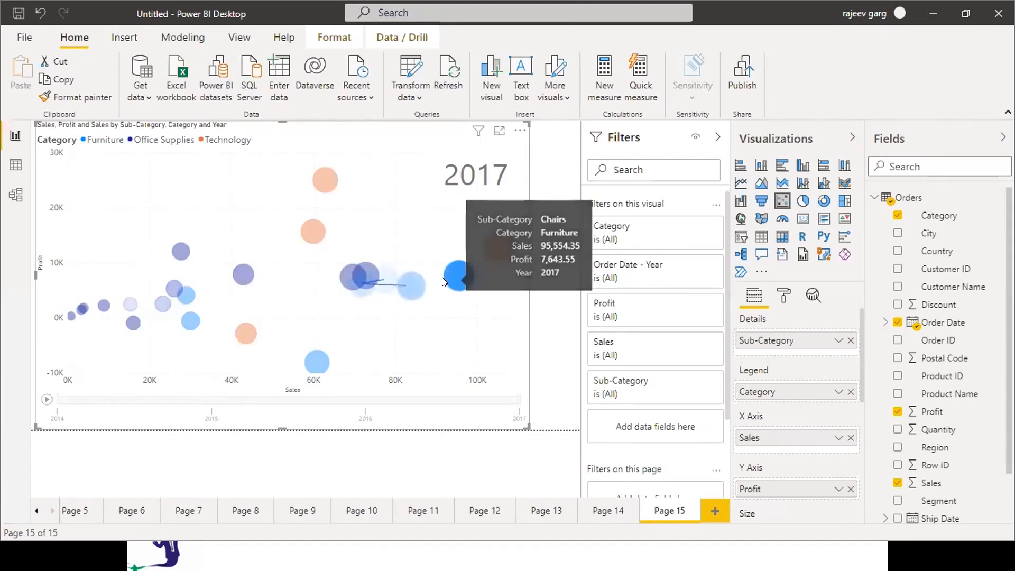
left_click(443, 280)
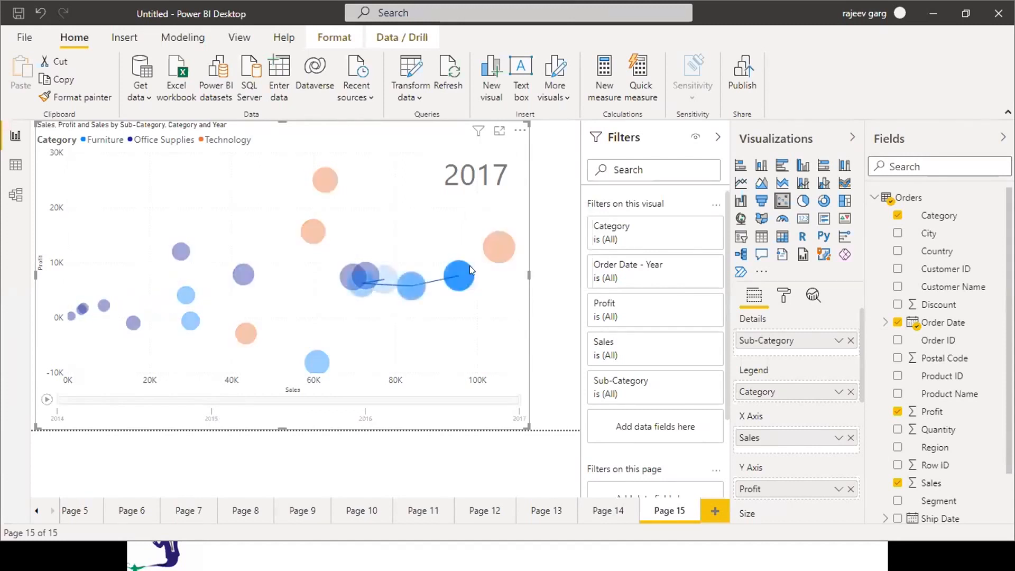
left_click(502, 239)
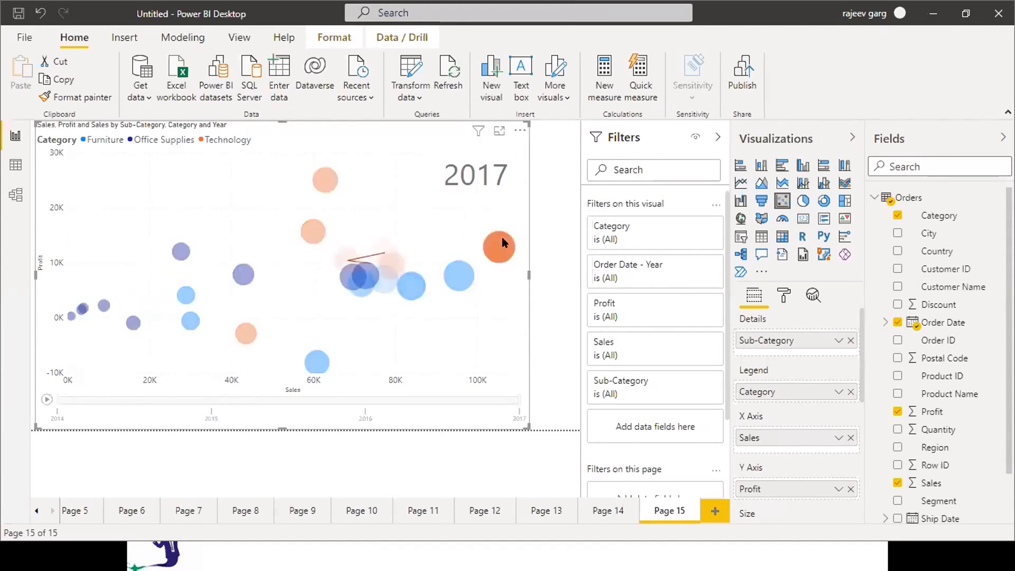
left_click(354, 283)
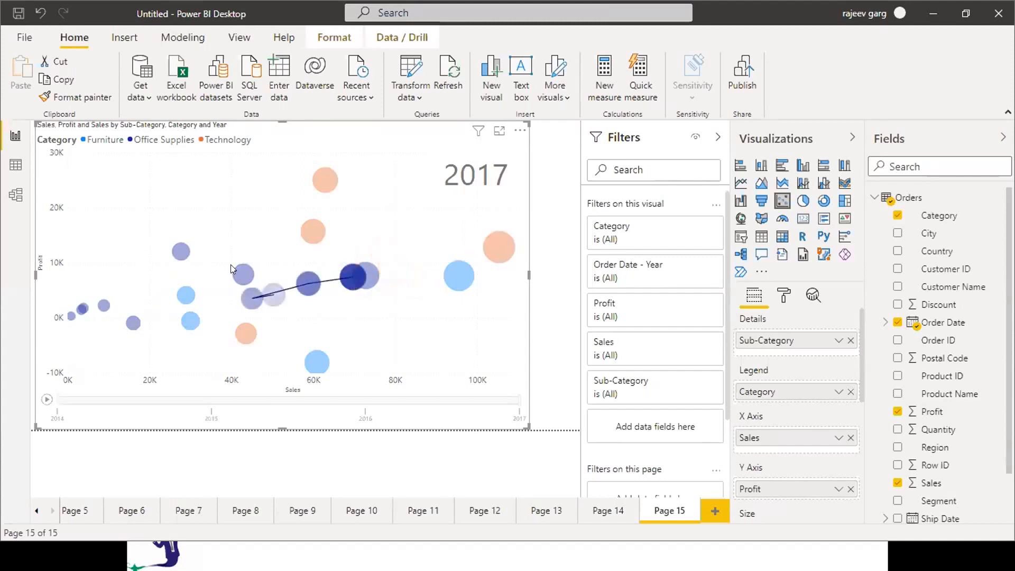
left_click(173, 242)
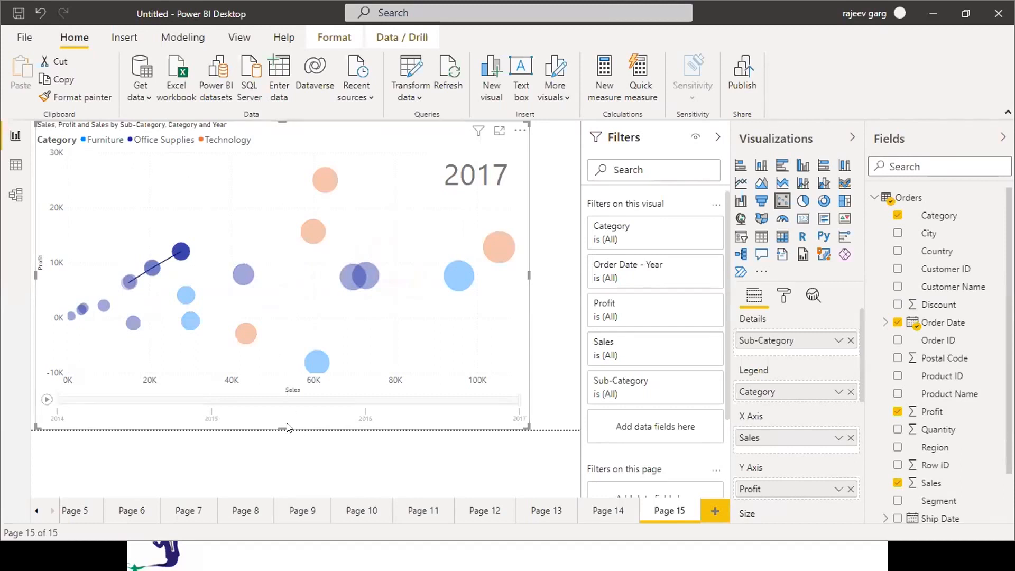
left_click(272, 446)
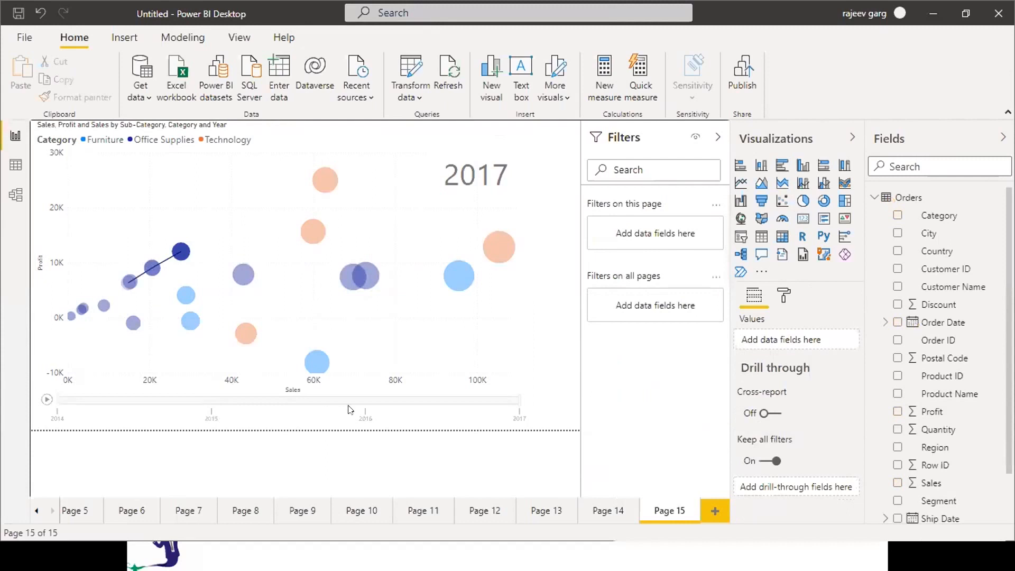
left_click(376, 424)
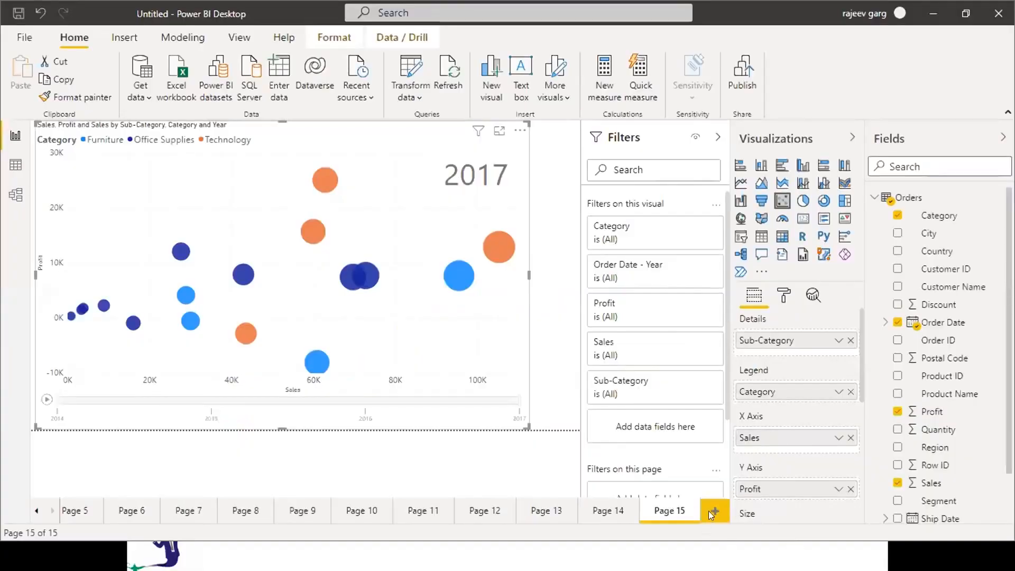
Add a new report page with a waterfall chart enlarged to the full page height and most of its width
left_click(709, 512)
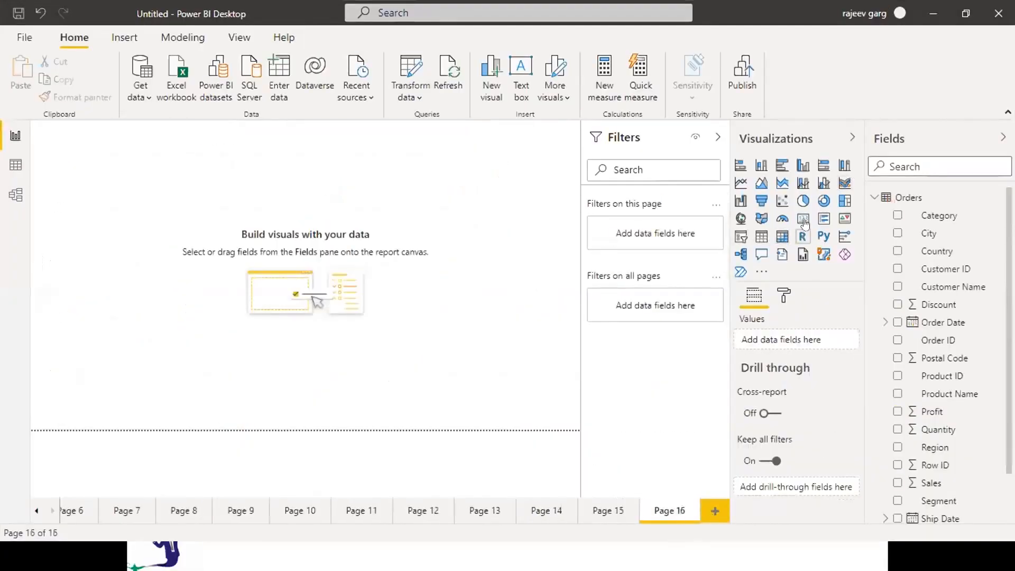
left_click(740, 201)
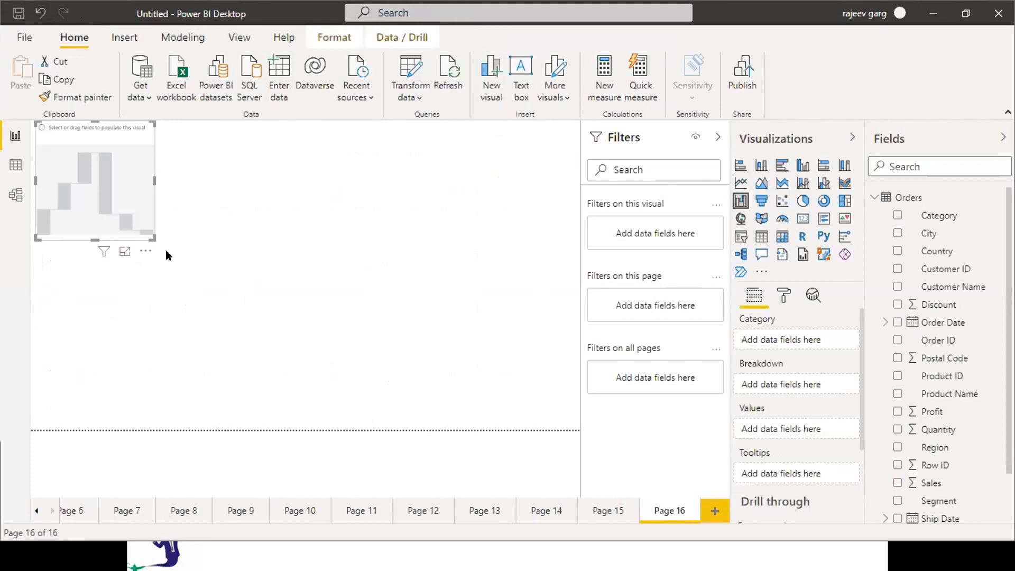
left_click_drag(153, 237, 468, 431)
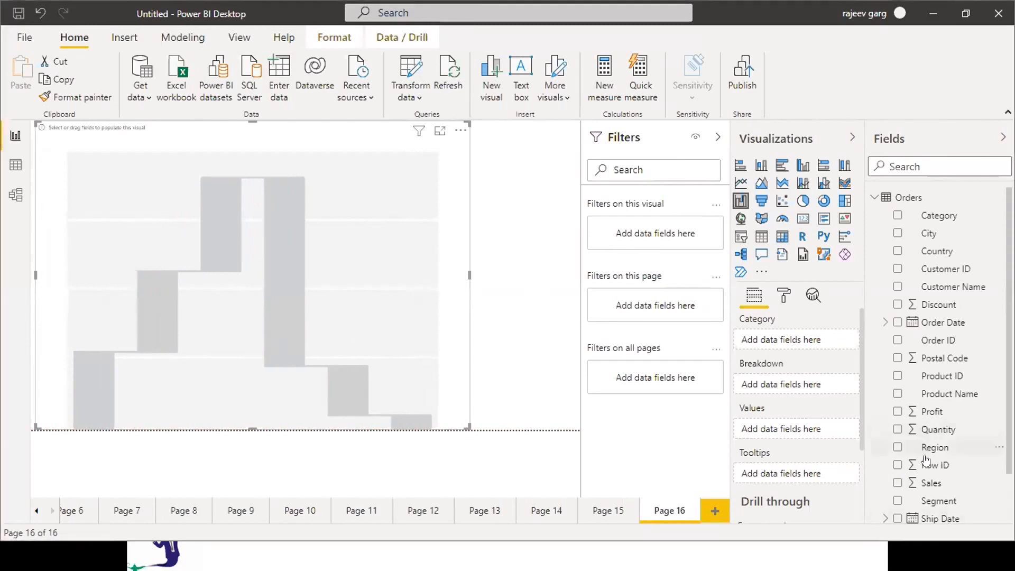
Plot Sales by Sub-Category in the waterfall chart and turn on its data labels
left_click_drag(930, 482, 798, 428)
scroll(961, 515, "down", 3)
left_click_drag(962, 516, 791, 343)
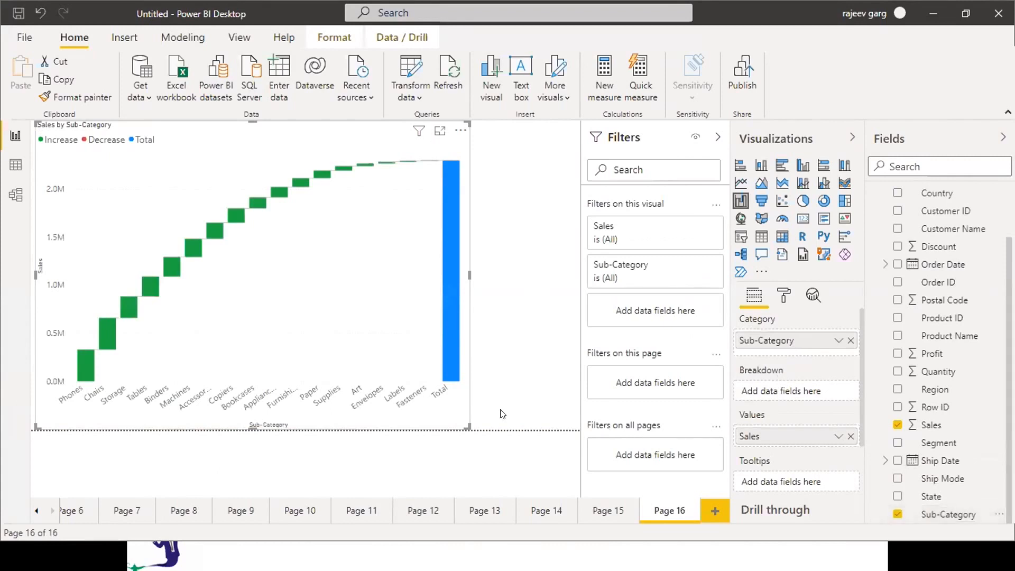
left_click(782, 299)
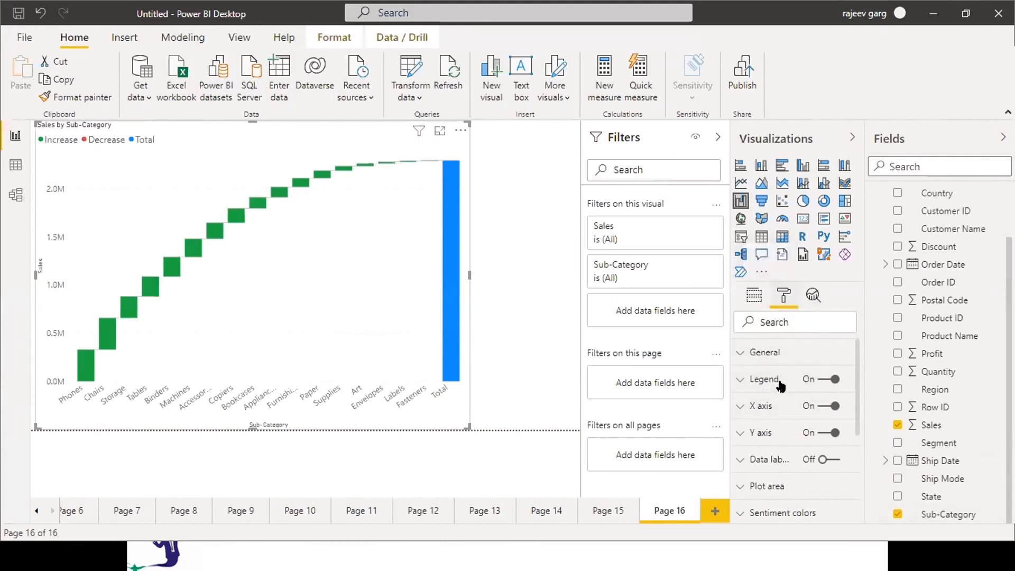
left_click(837, 461)
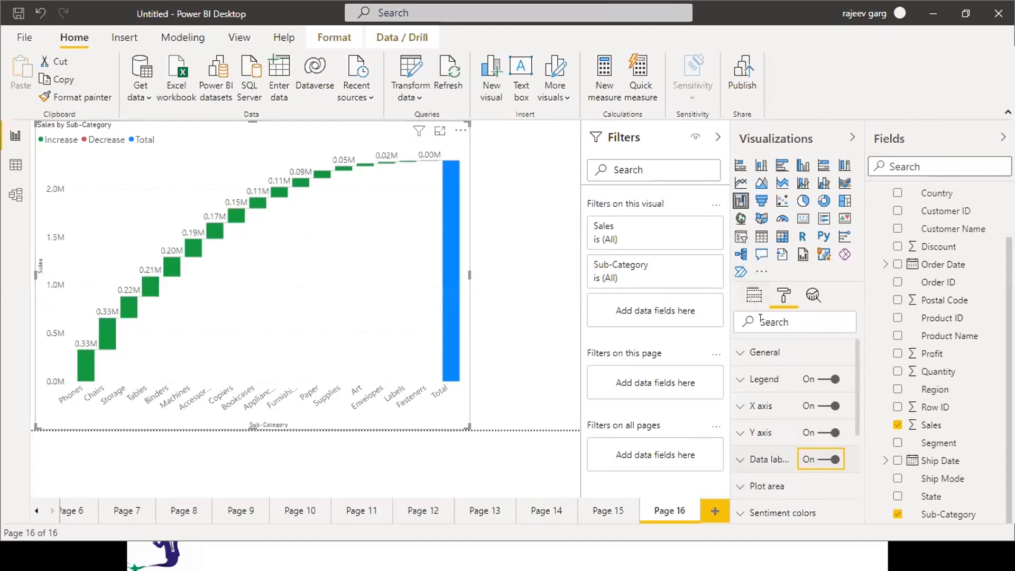
Try Category as the waterfall chart's Breakdown field, and remove that breakdown
left_click(754, 296)
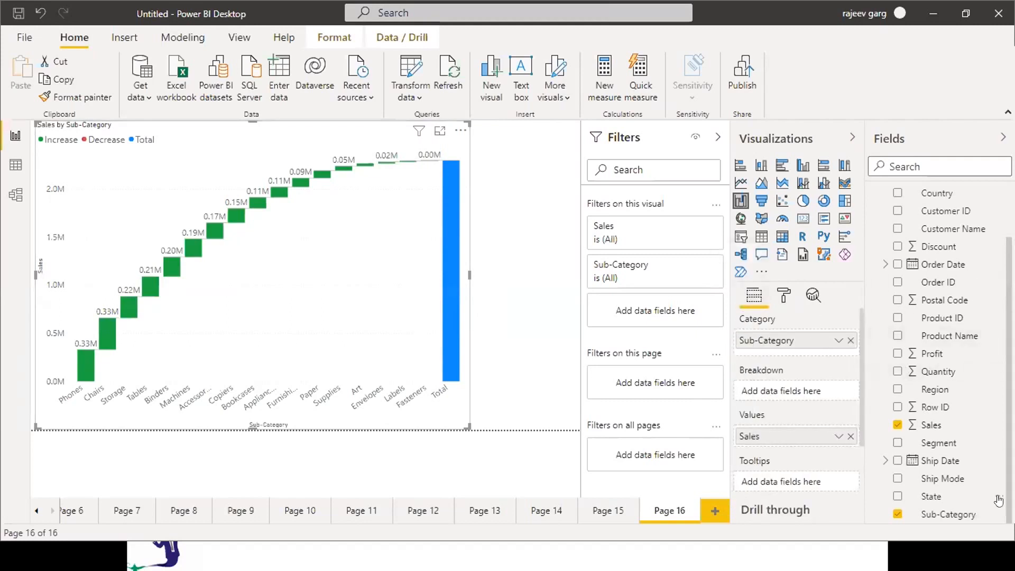
scroll(946, 354, "up", 1)
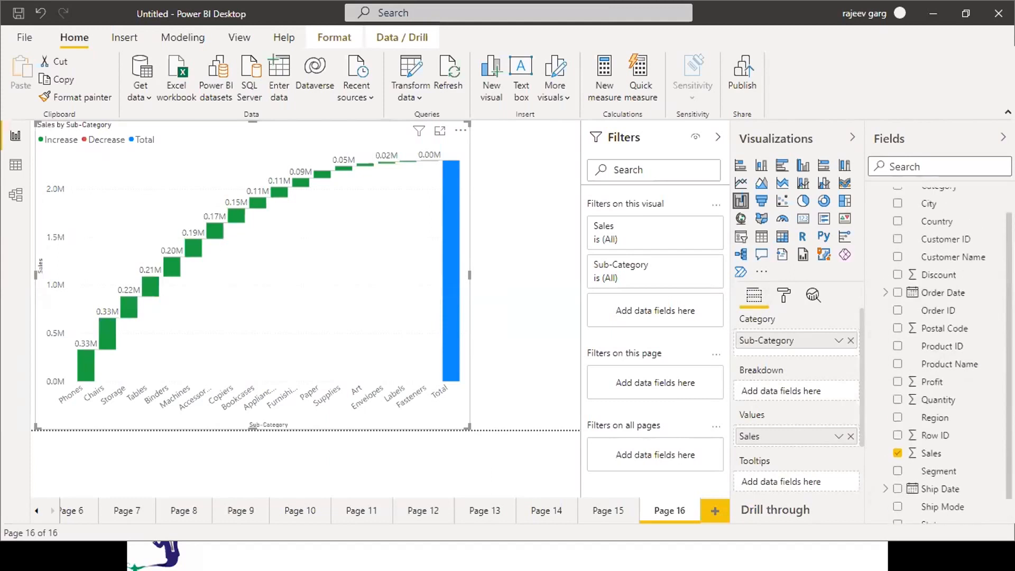
scroll(940, 354, "up", 2)
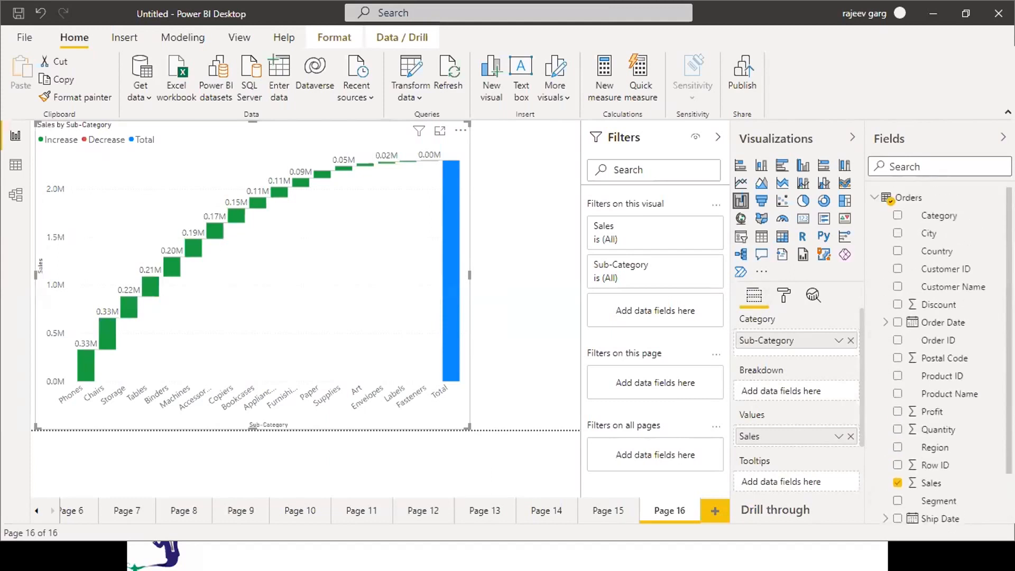
left_click_drag(937, 216, 808, 400)
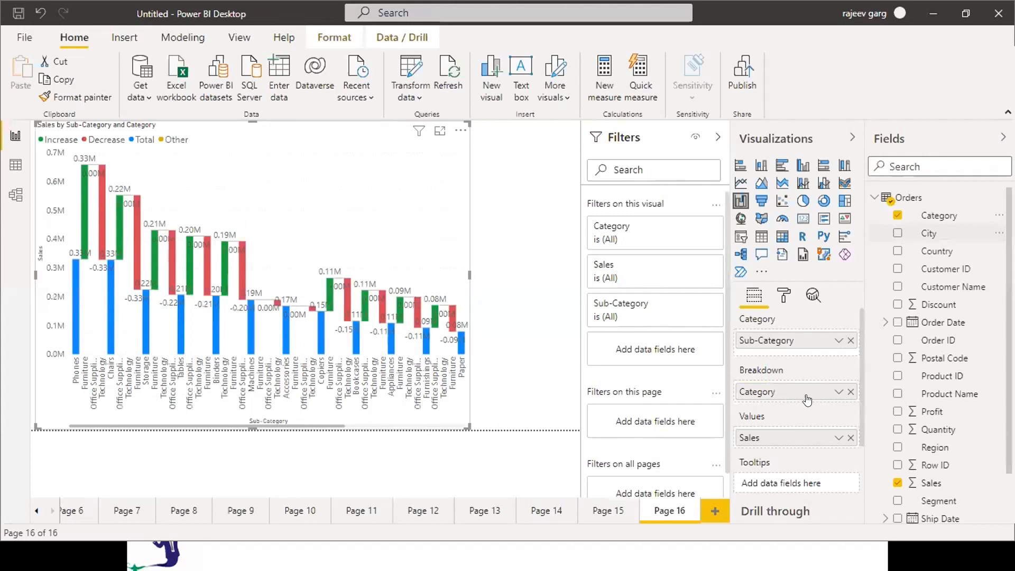
left_click(851, 392)
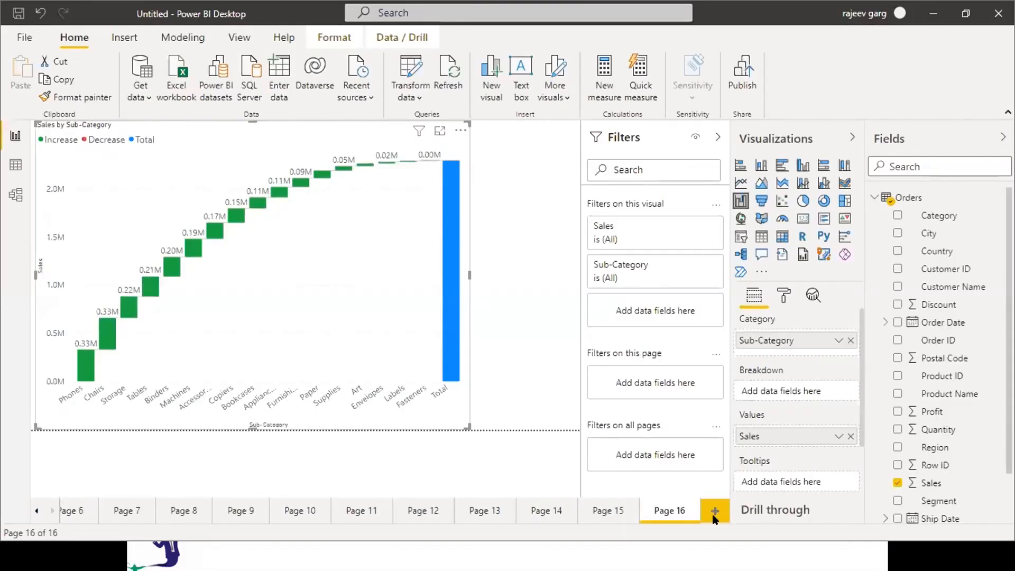
Add another report page with a treemap enlarged to nearly fill the page
left_click(714, 512)
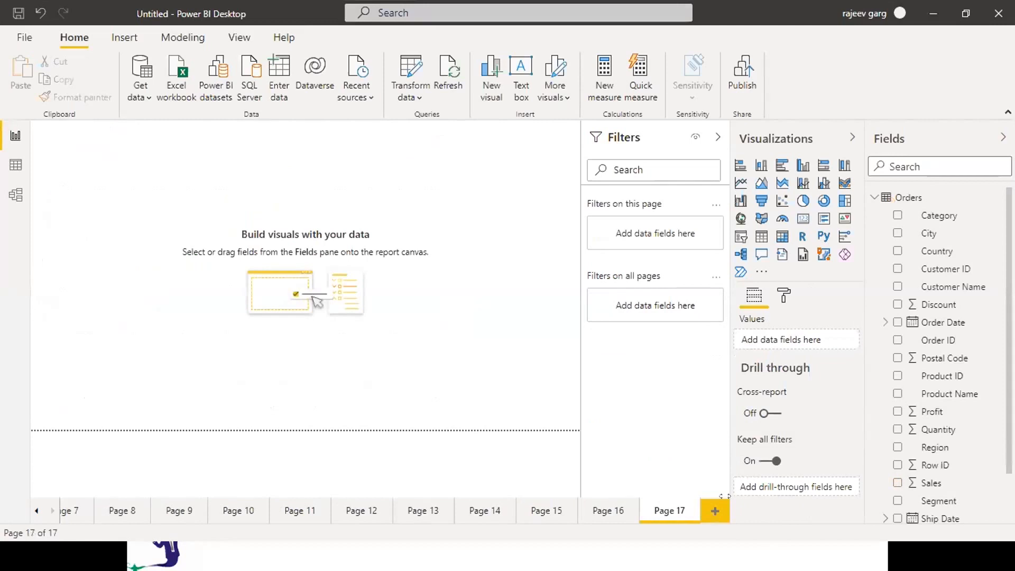
left_click(842, 203)
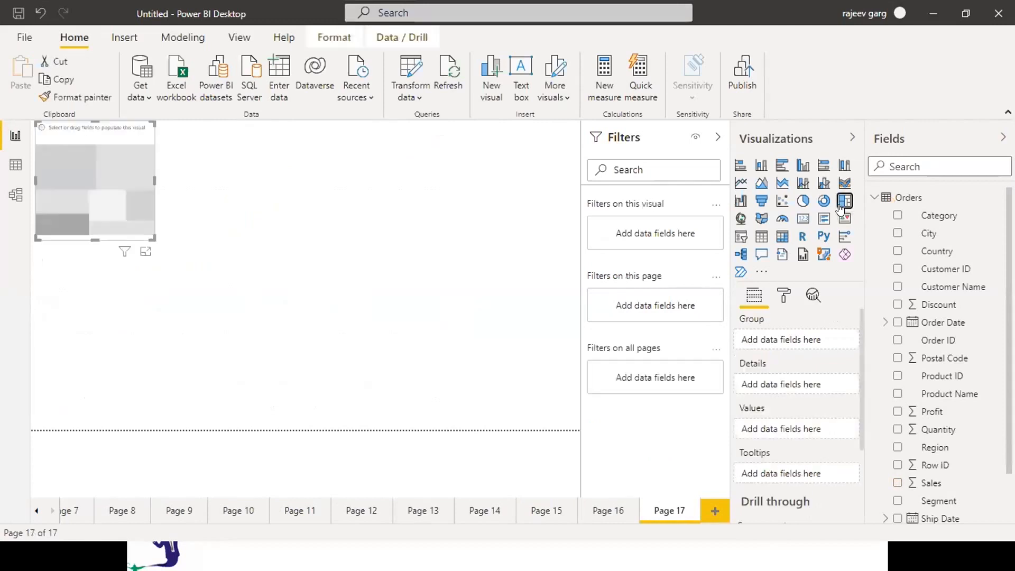
left_click_drag(154, 238, 556, 434)
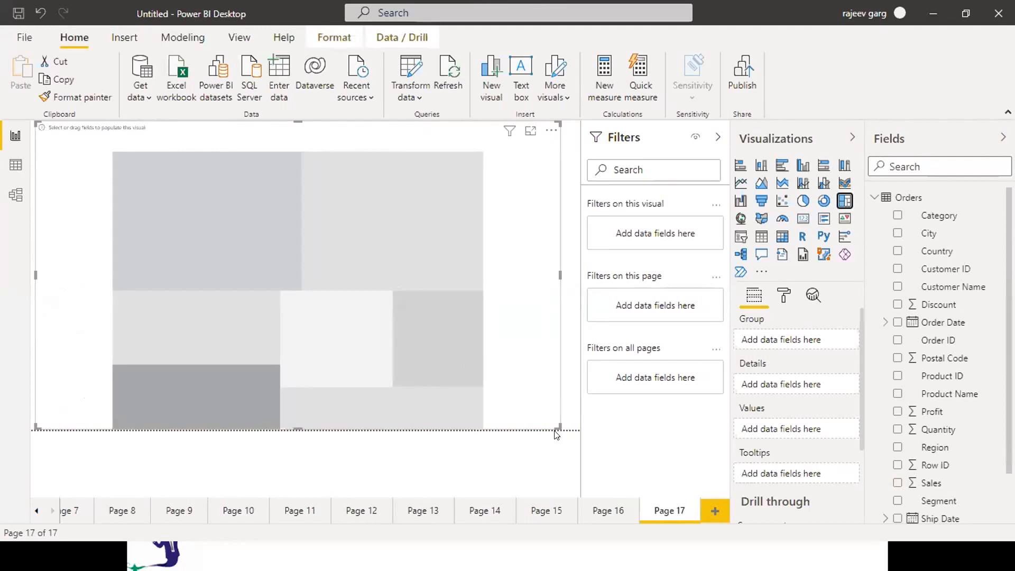
Set the treemap's Values to Sales, its Group to Region and its Details to Category
left_click(898, 483)
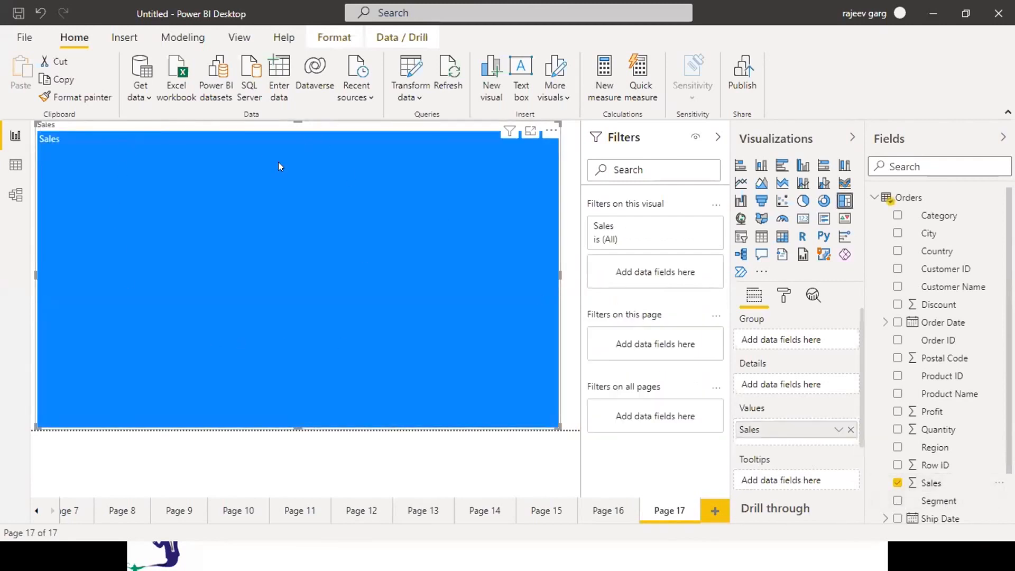
mouse_move(279, 162)
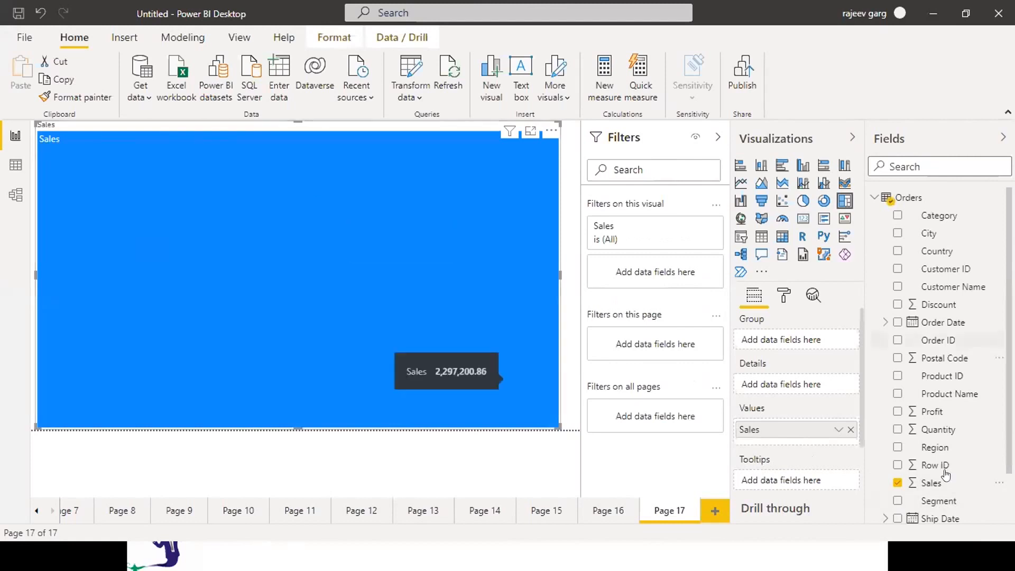
left_click_drag(936, 449, 796, 340)
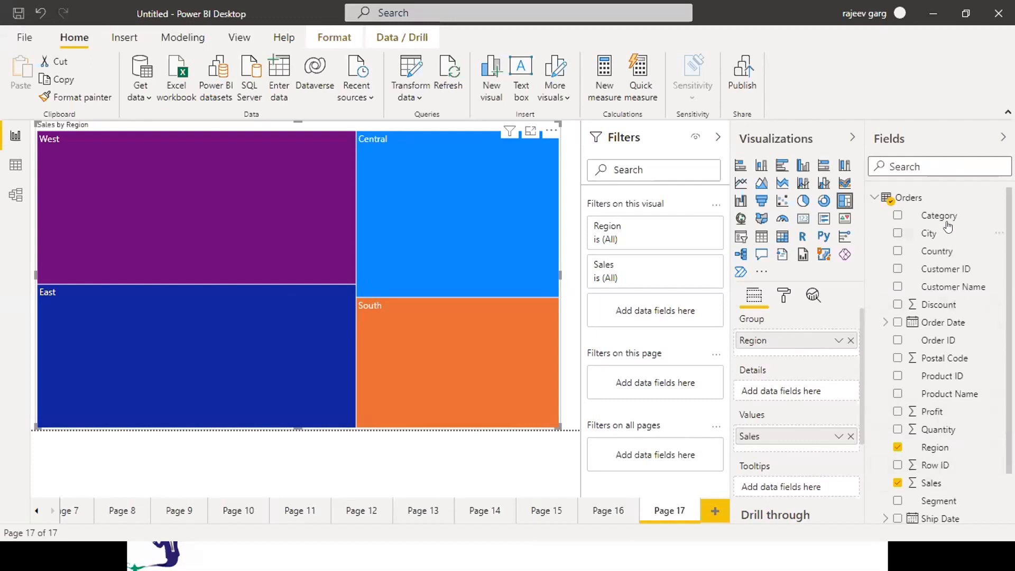
left_click_drag(944, 221, 792, 397)
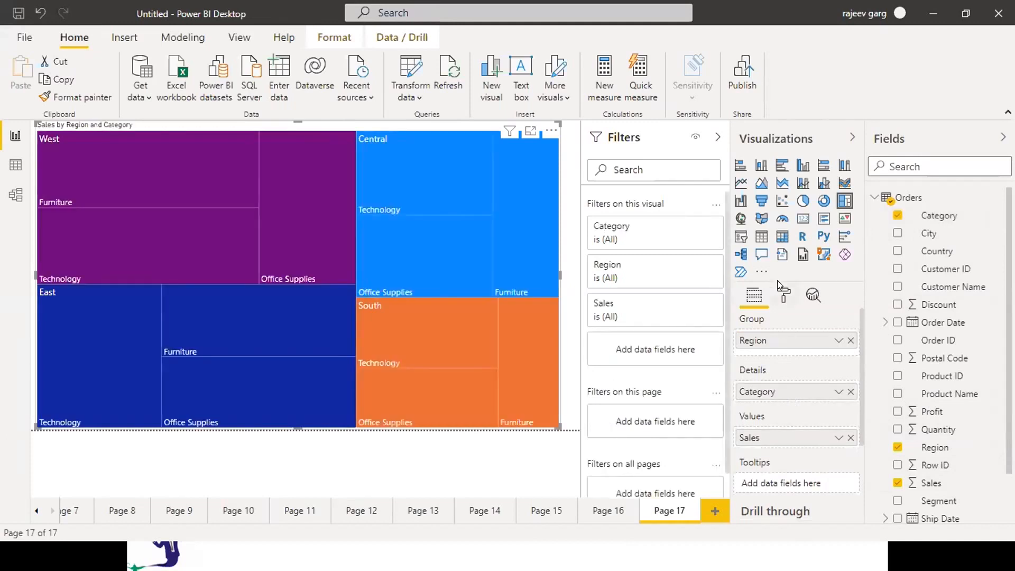
Turn on the treemap's data labels and set their value decimal places to 0
left_click(784, 295)
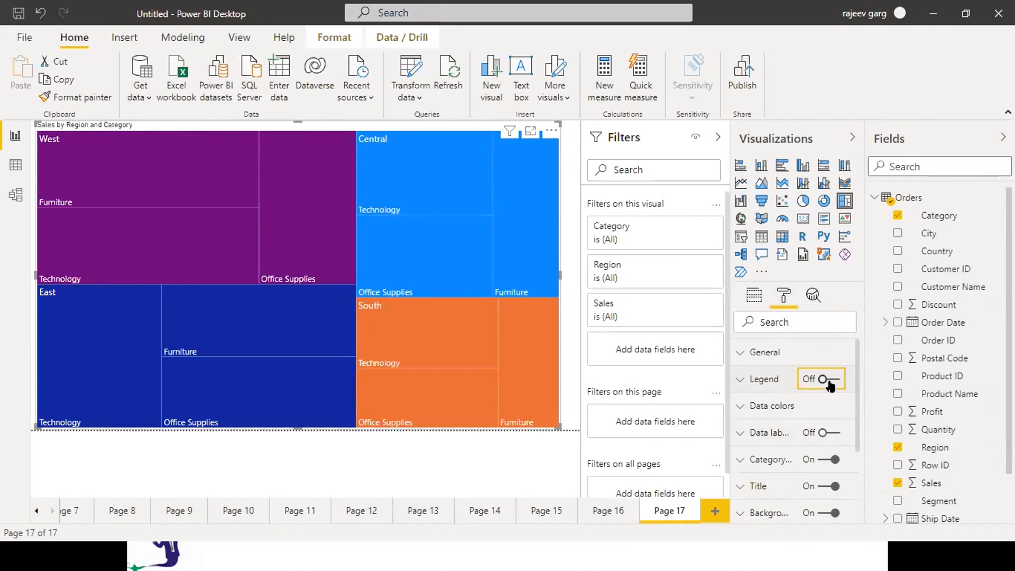
left_click(834, 433)
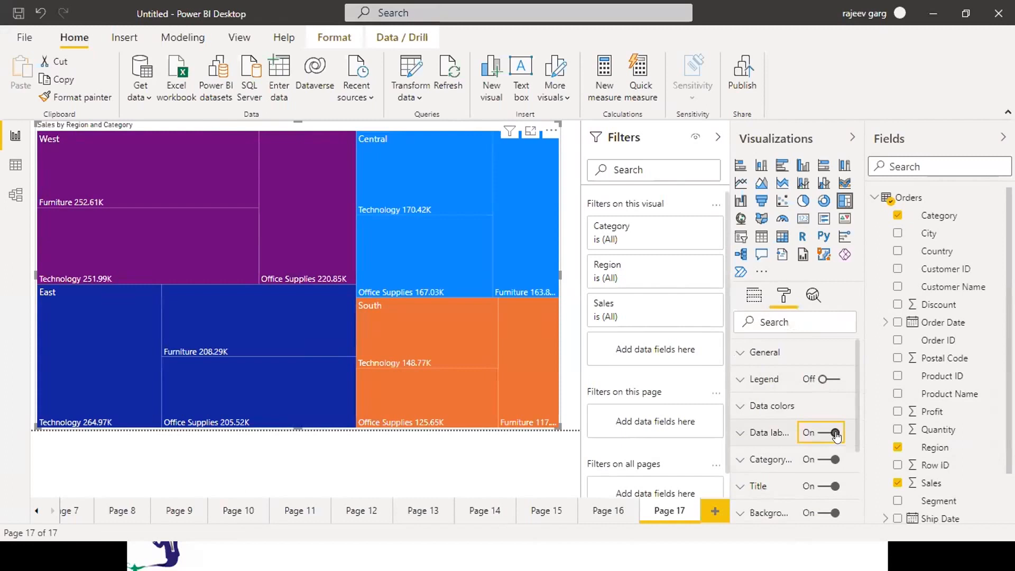
left_click(740, 433)
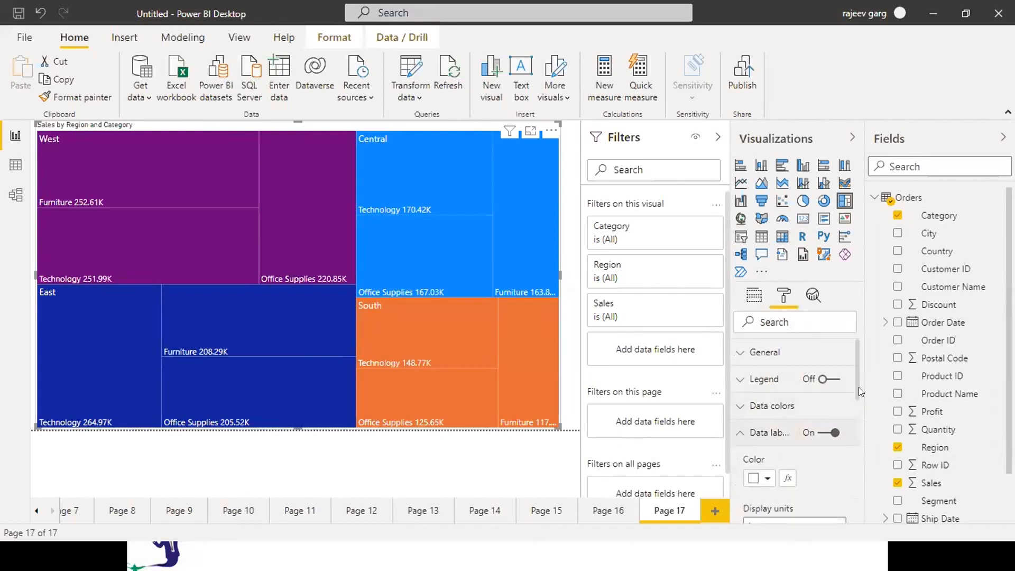
left_click_drag(855, 395, 851, 446)
left_click(754, 413)
type("0")
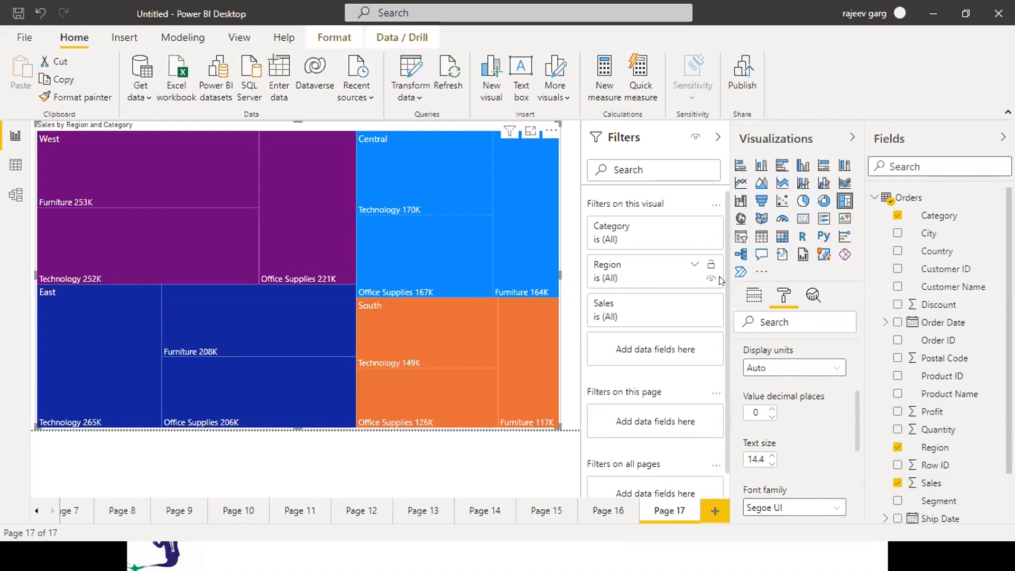
Add Segment below Region in the treemap's Group and replace Category with Sub-Category in its Details
left_click(752, 296)
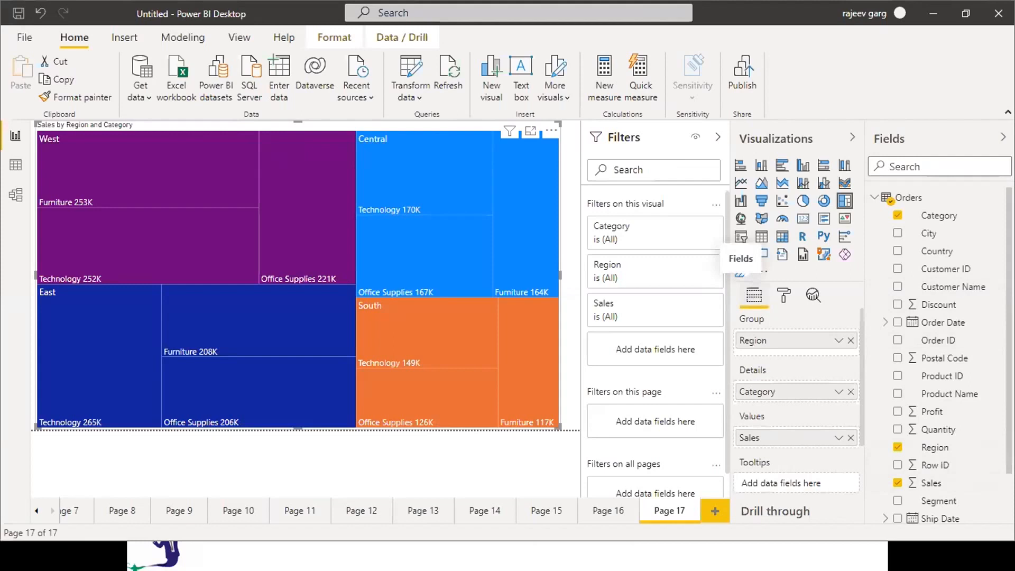
scroll(935, 354, "down", 1)
left_click_drag(939, 443, 790, 356)
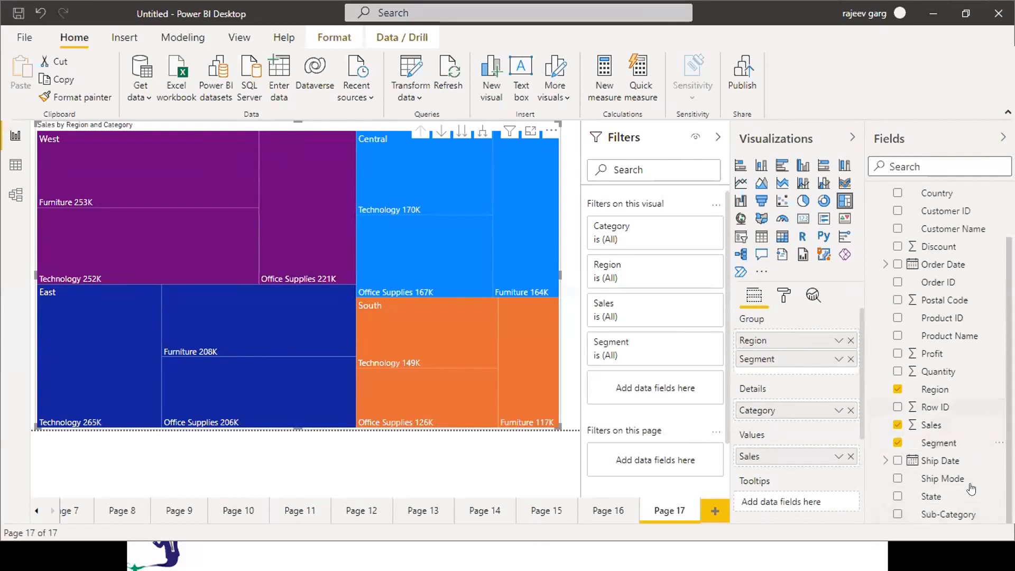
left_click_drag(962, 512, 808, 408)
left_click_drag(805, 412, 806, 412)
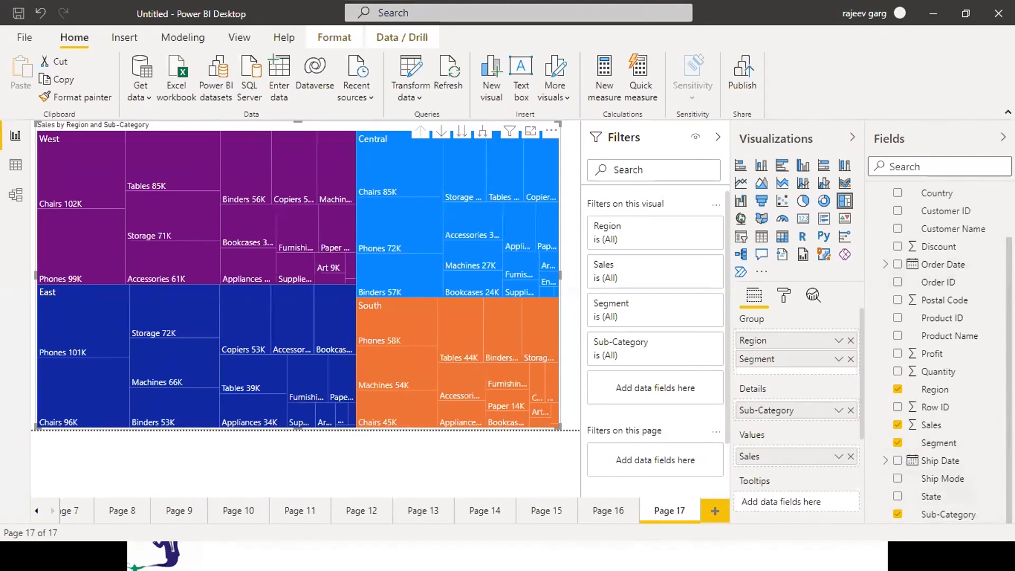
scroll(946, 317, "up", 2)
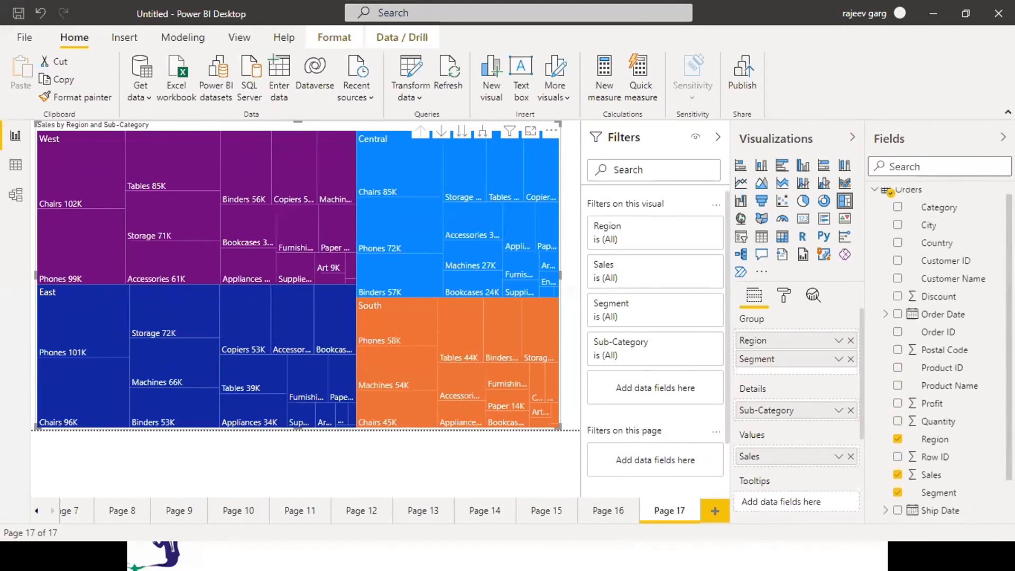
Replace Sub-Category with Category in the treemap's Details, and try expanding and drilling from Region to Segment and back up
left_click_drag(960, 208, 815, 413)
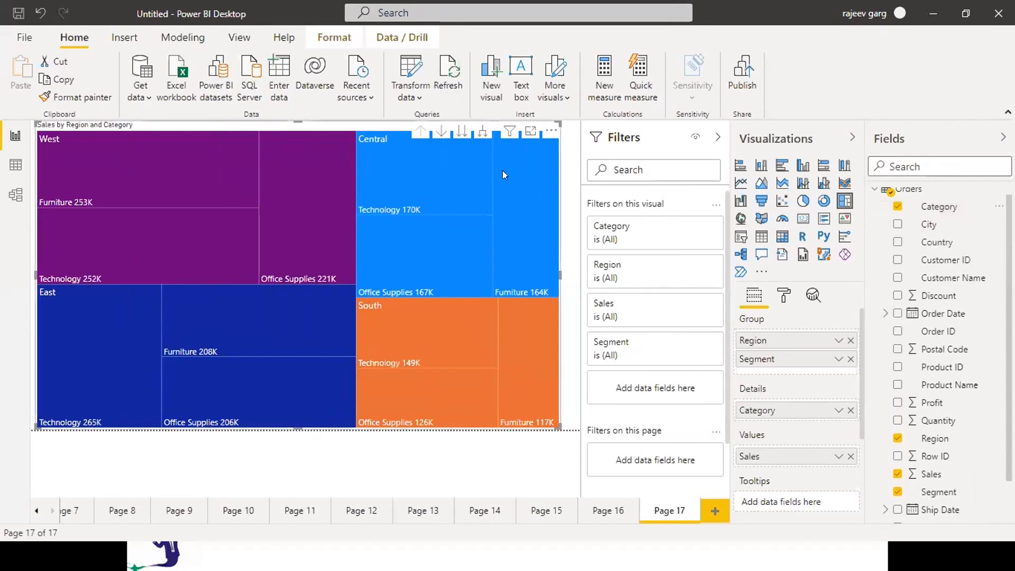
mouse_move(479, 150)
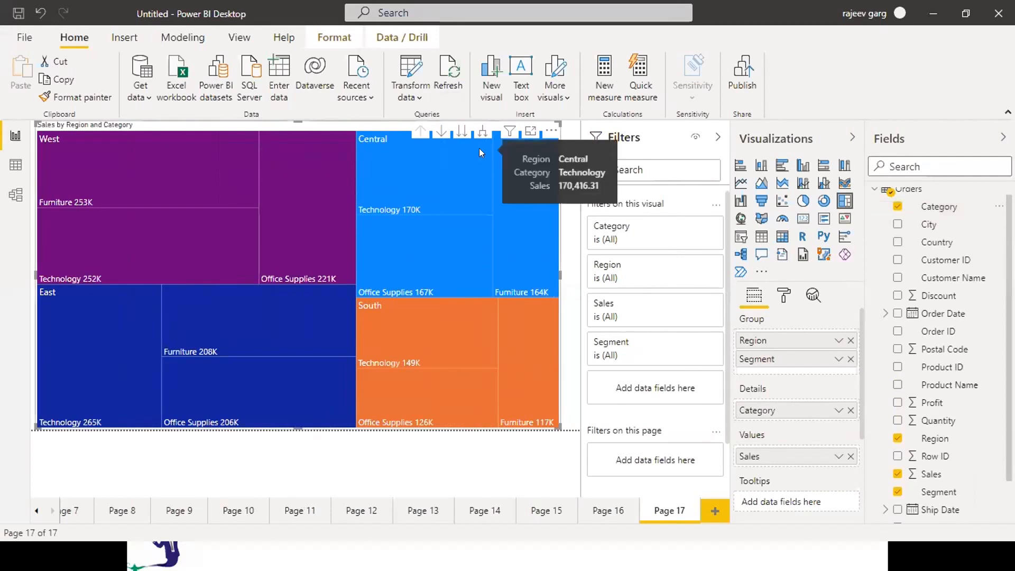
left_click(482, 132)
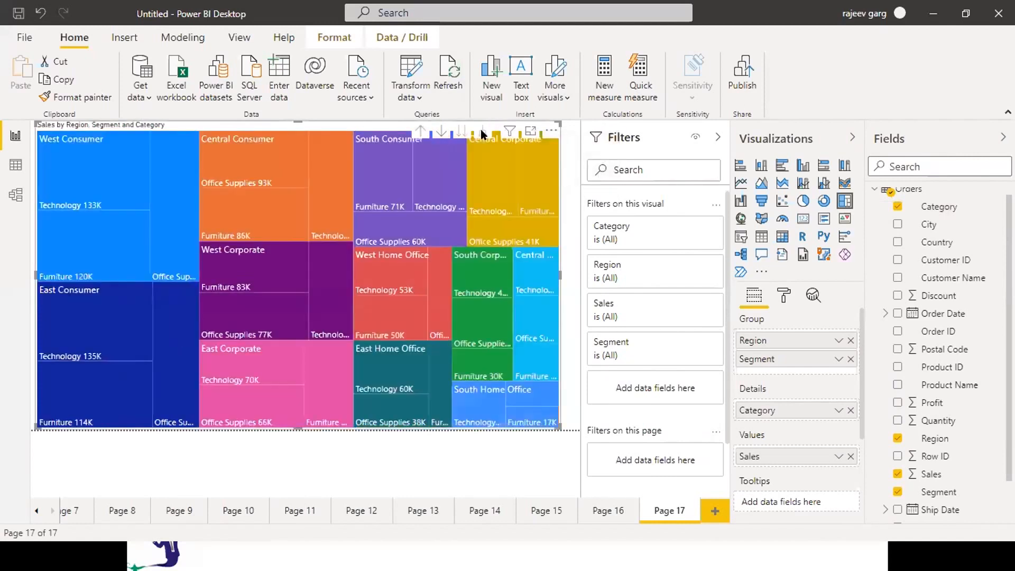
left_click(421, 132)
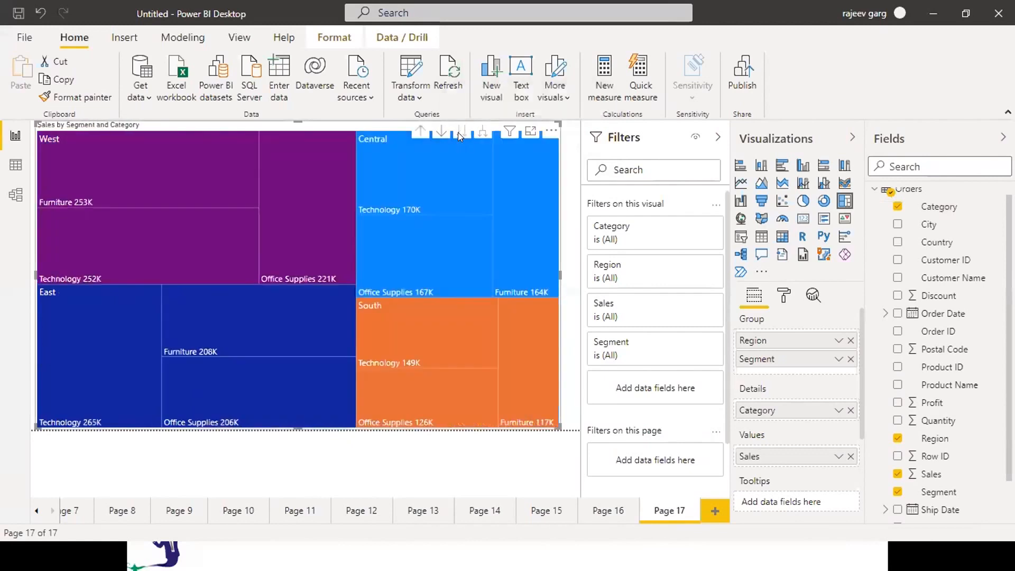
left_click(459, 134)
left_click(421, 133)
mouse_move(183, 153)
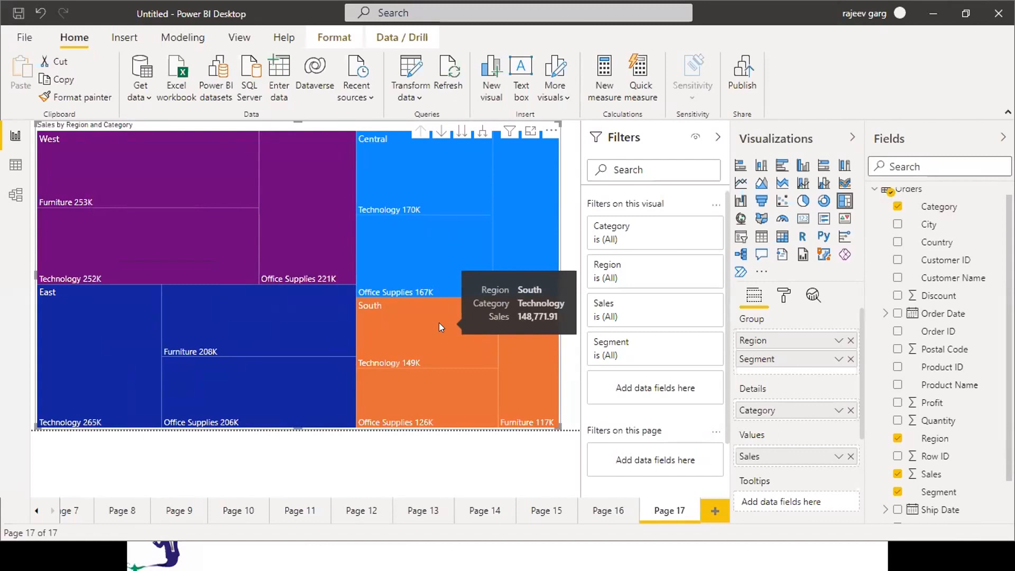
left_click(250, 450)
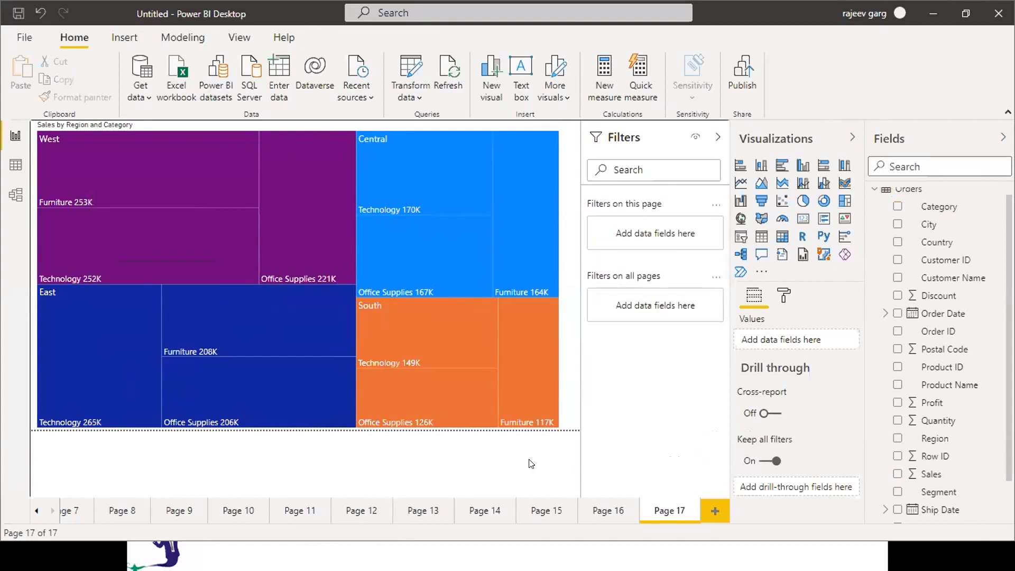
key("alt+Tab")
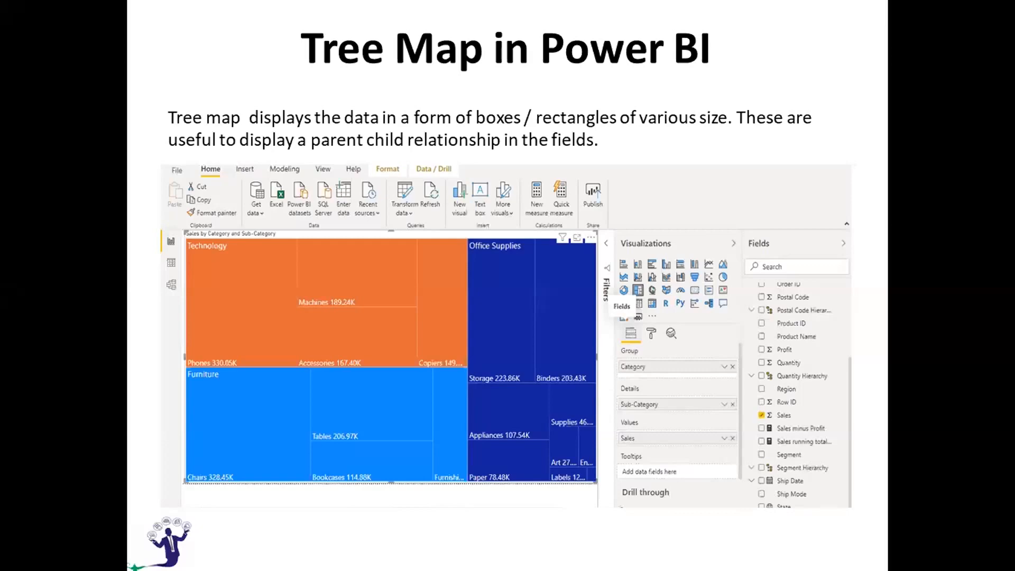
key("Right")
key("Right")
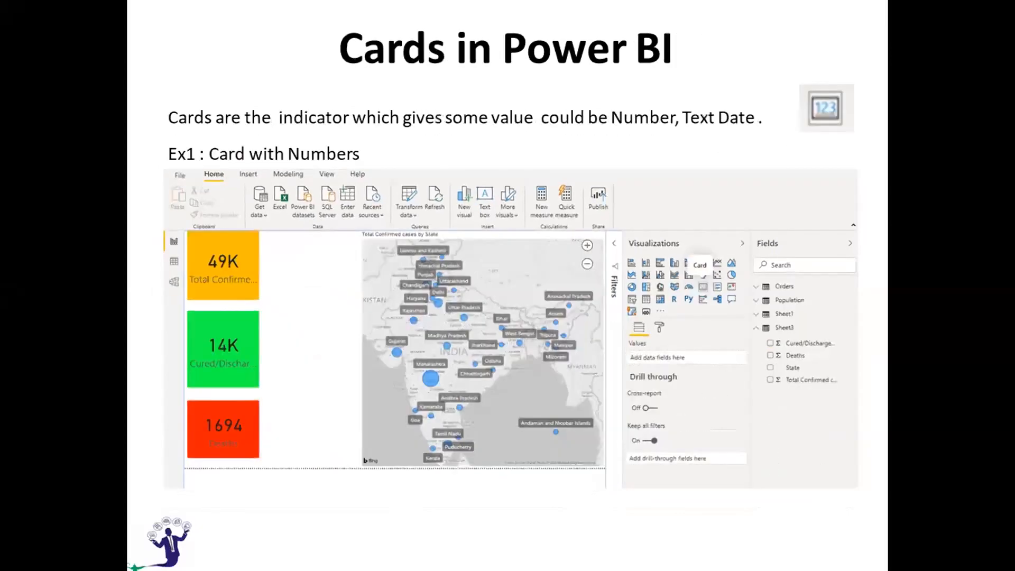
key("Right")
key("Left")
key("Left")
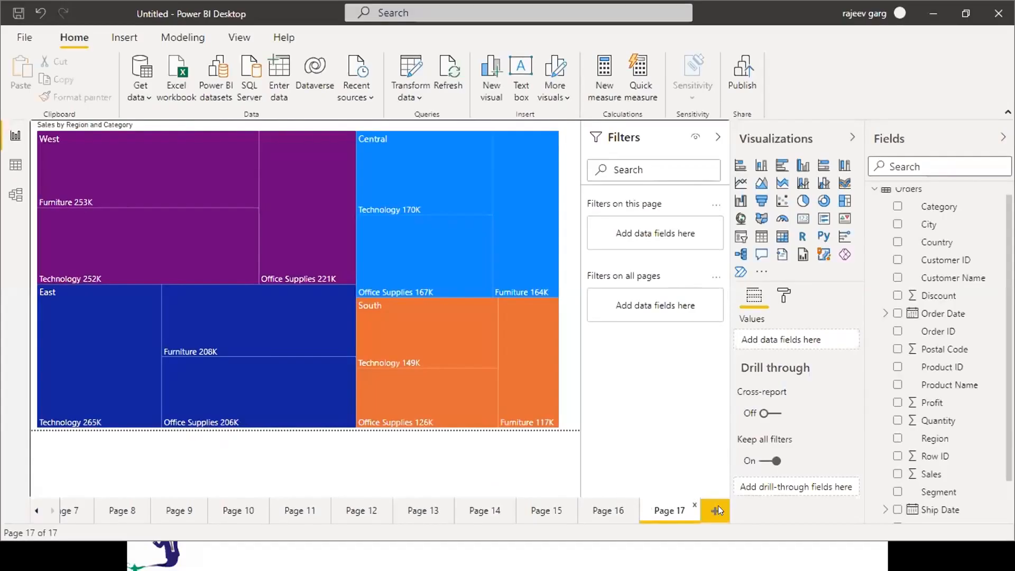
Add another report page with a gauge enlarged to cover about a third of the page's width in its upper left area
left_click(716, 510)
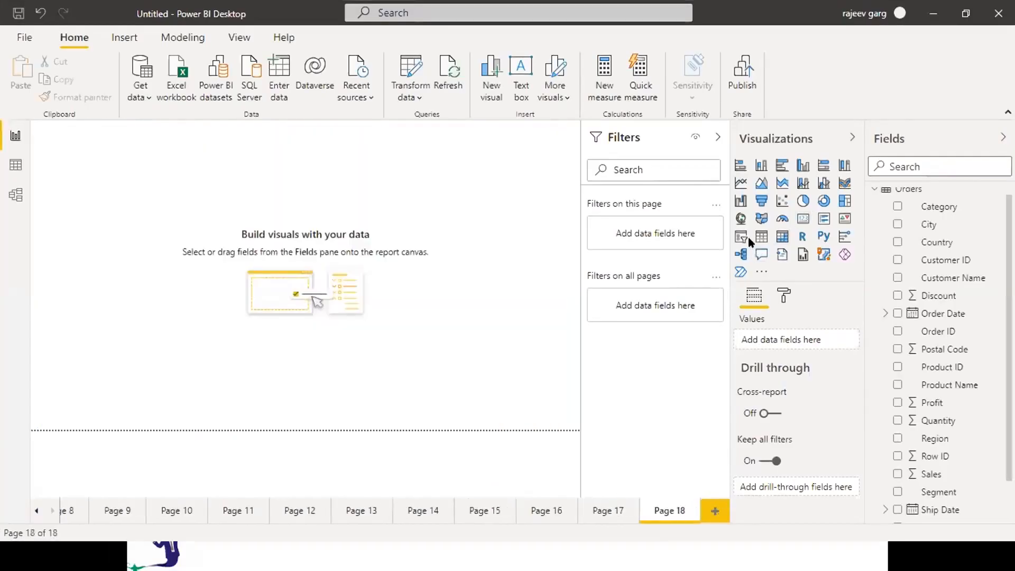
left_click(782, 219)
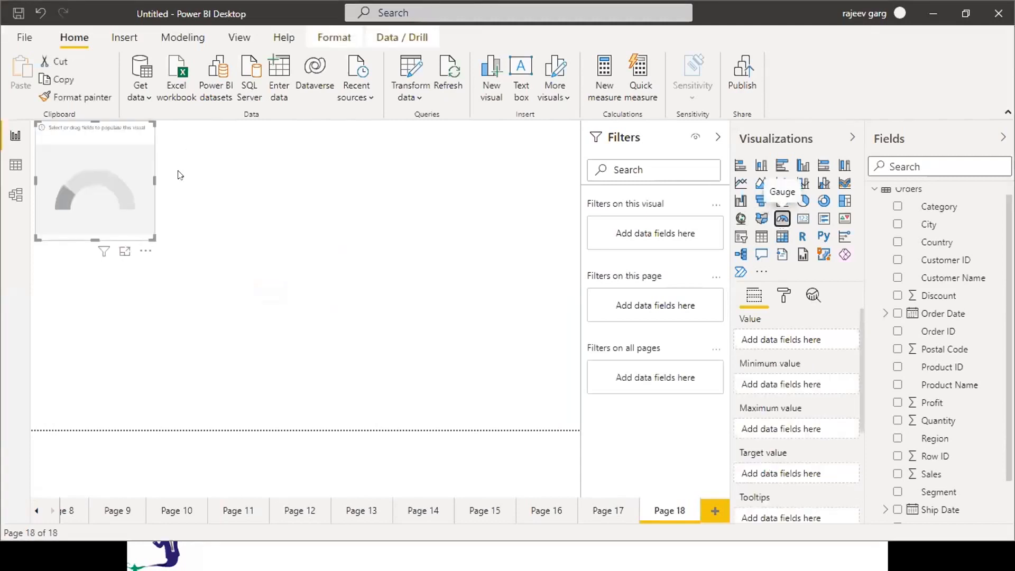
left_click_drag(149, 232, 236, 327)
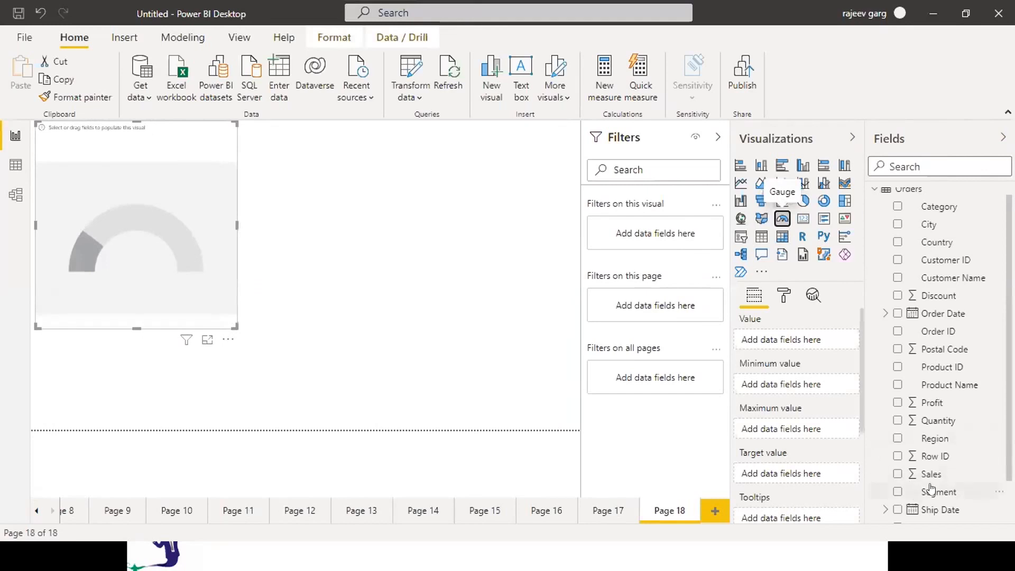
Set the gauge's Value to Sales and its Target value to Profit
left_click_drag(926, 474, 788, 340)
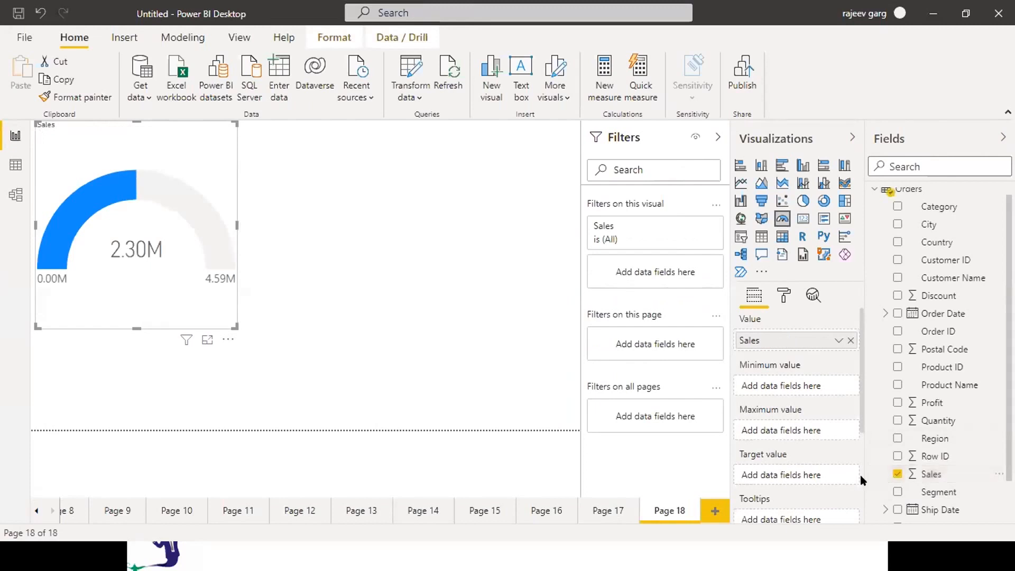
left_click_drag(932, 408, 791, 481)
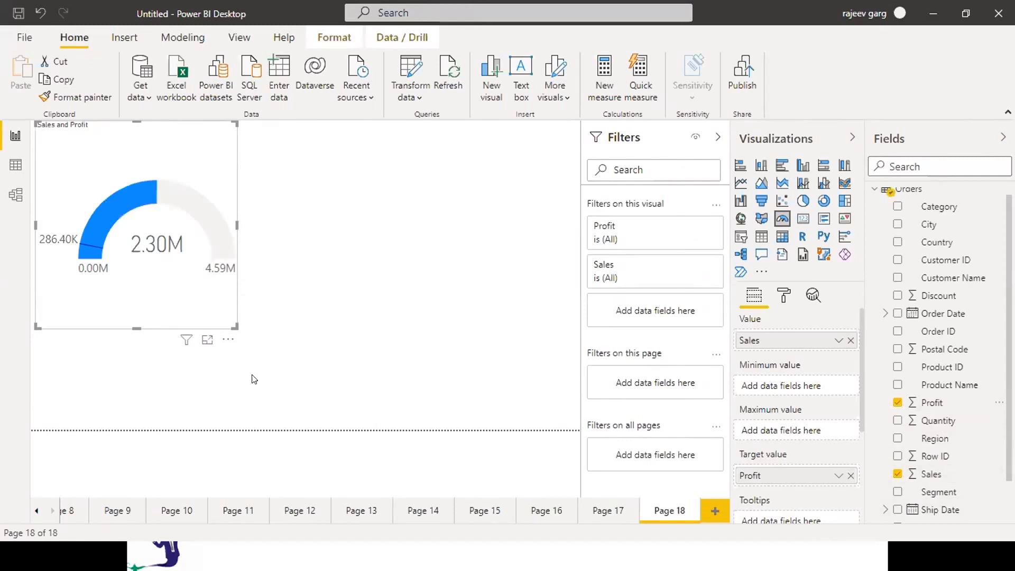
left_click(374, 280)
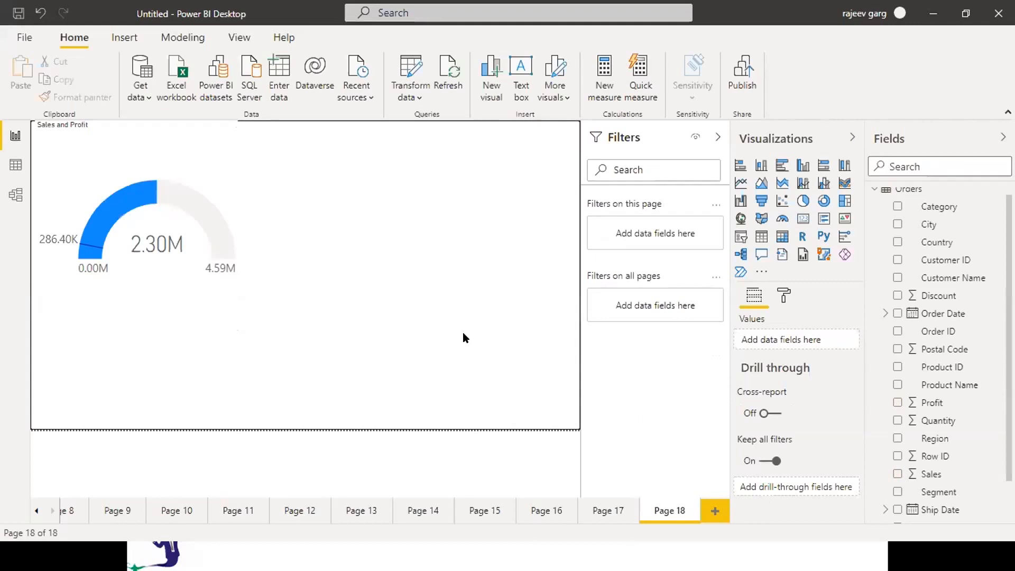
Add a stacked column chart below the gauge with Sales as Values and Category on the Axis
left_click(761, 165)
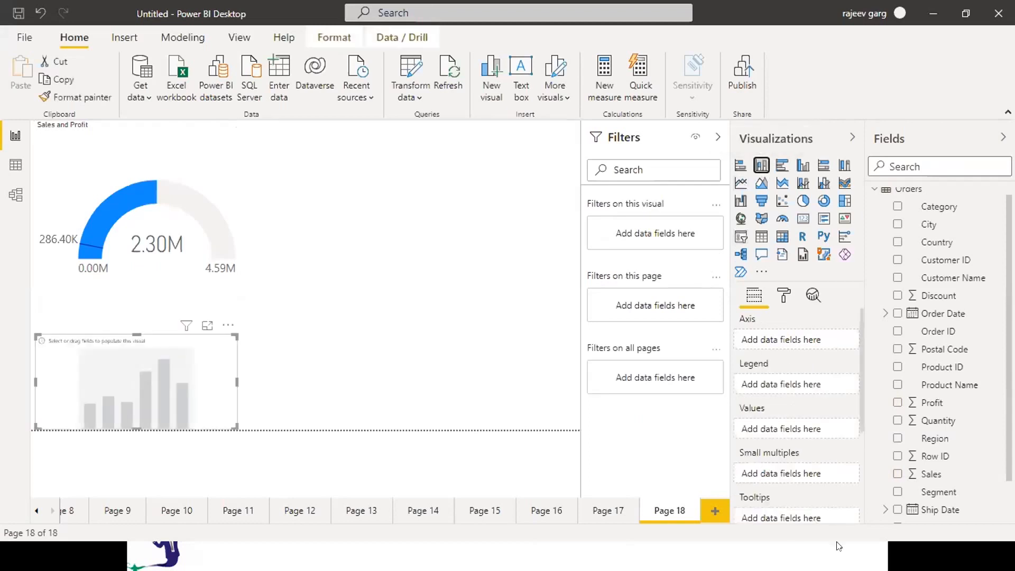
left_click(894, 473)
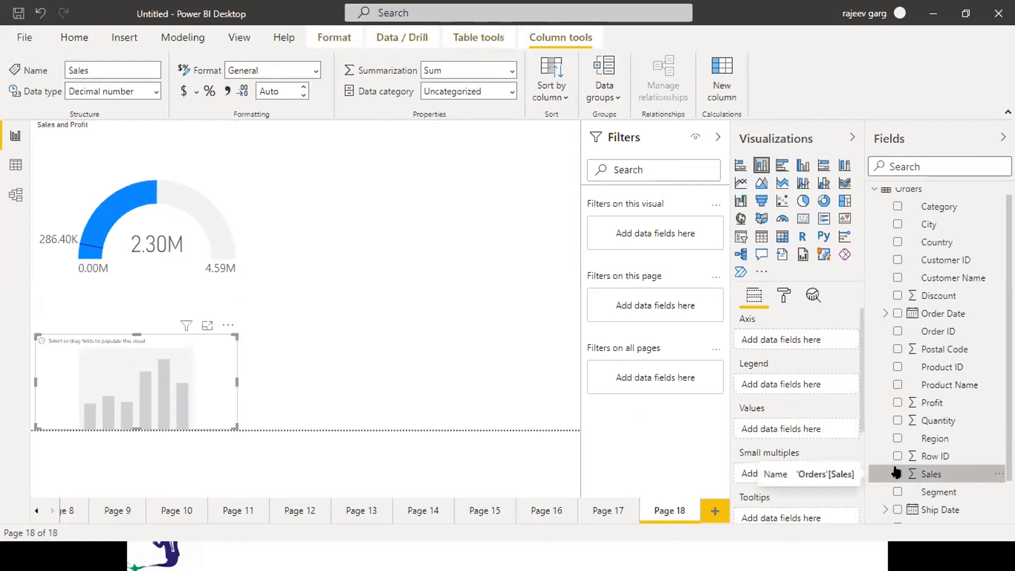
left_click(897, 474)
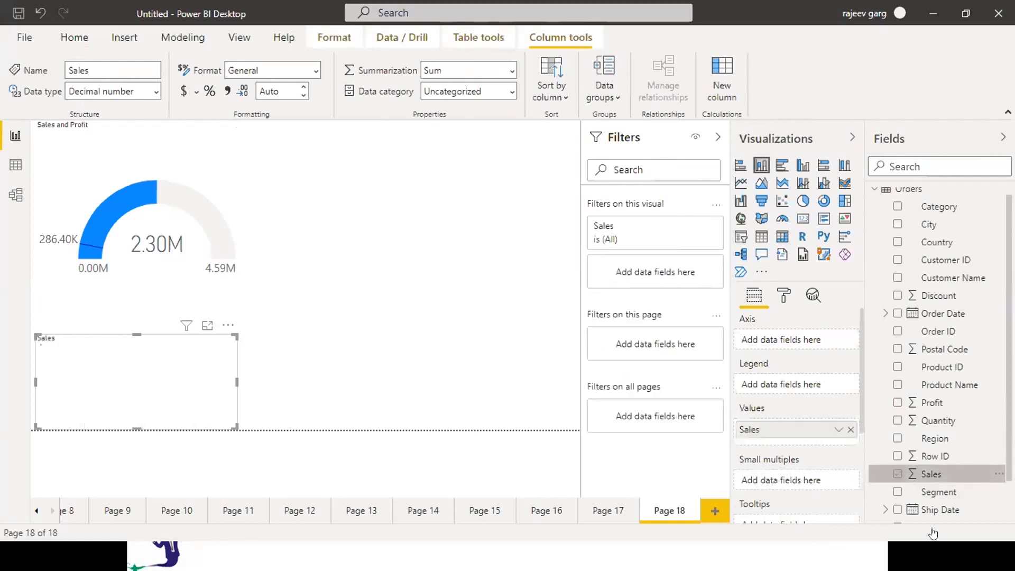
scroll(907, 251, "up", 1)
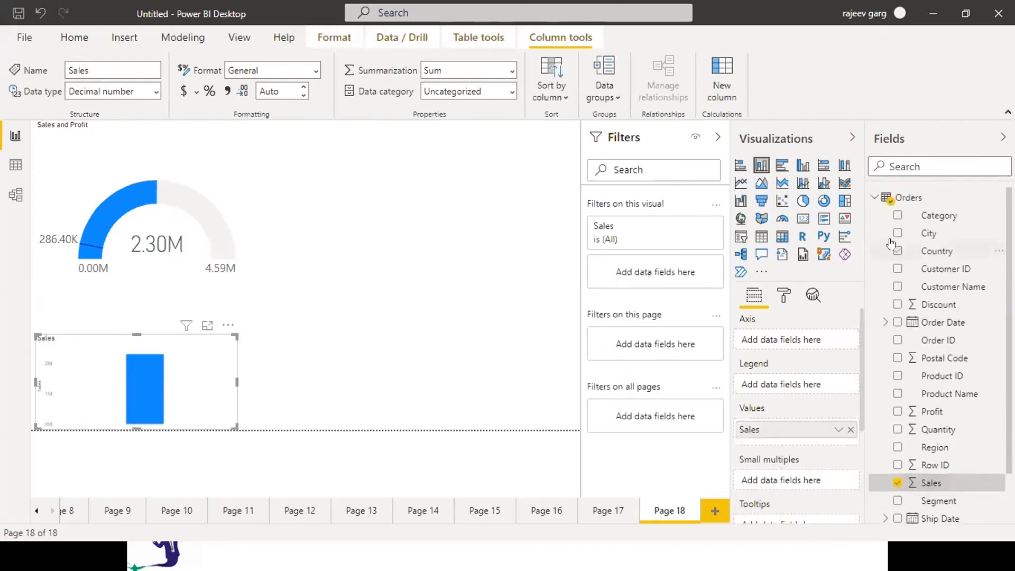
left_click(897, 216)
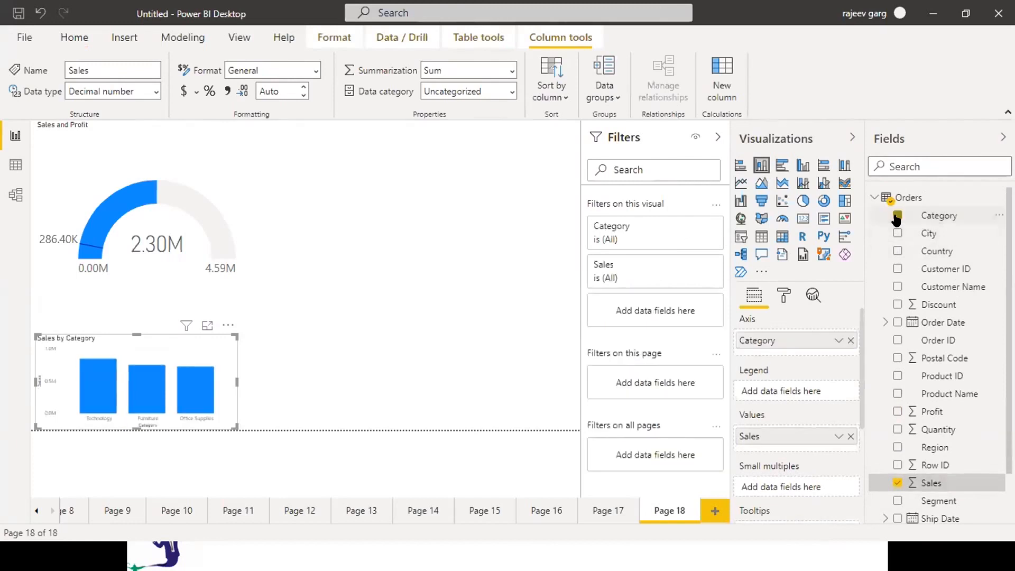
Add Category to the column chart's visual filters, and place the chart slightly enlarged in the page's upper right corner
left_click_drag(896, 218, 604, 261)
left_click_drag(185, 357, 599, 120)
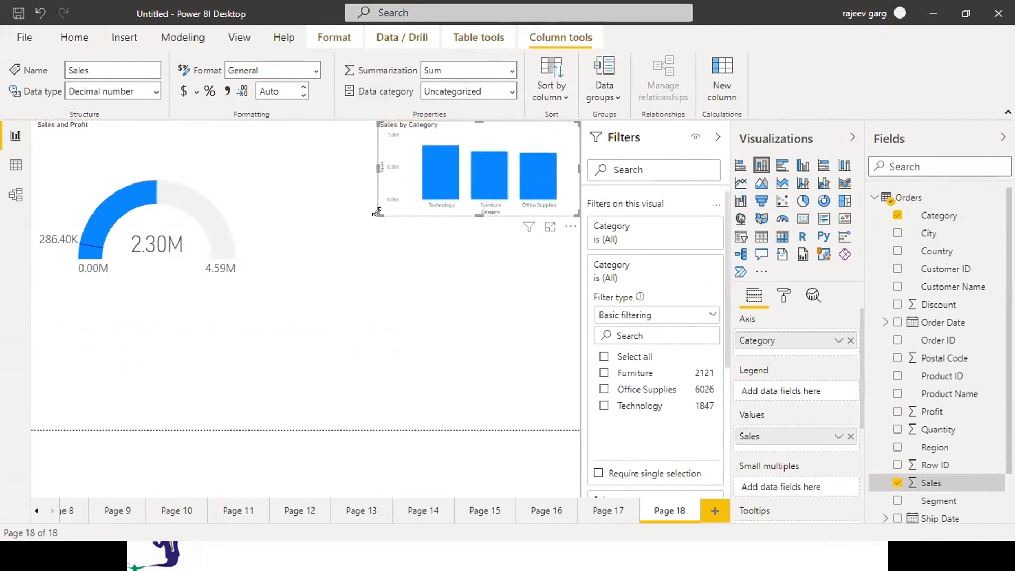
left_click_drag(378, 213, 366, 246)
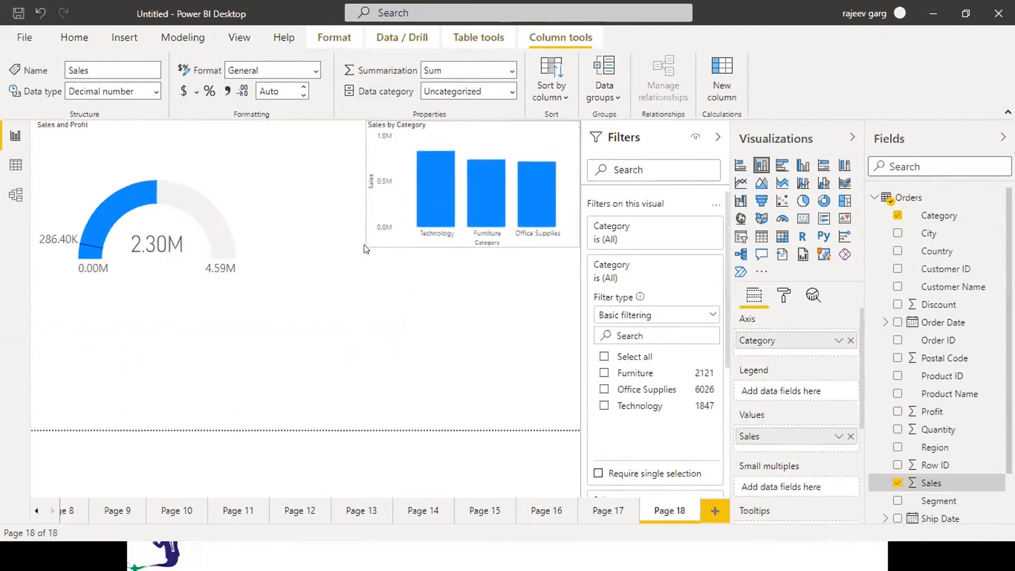
left_click(460, 391)
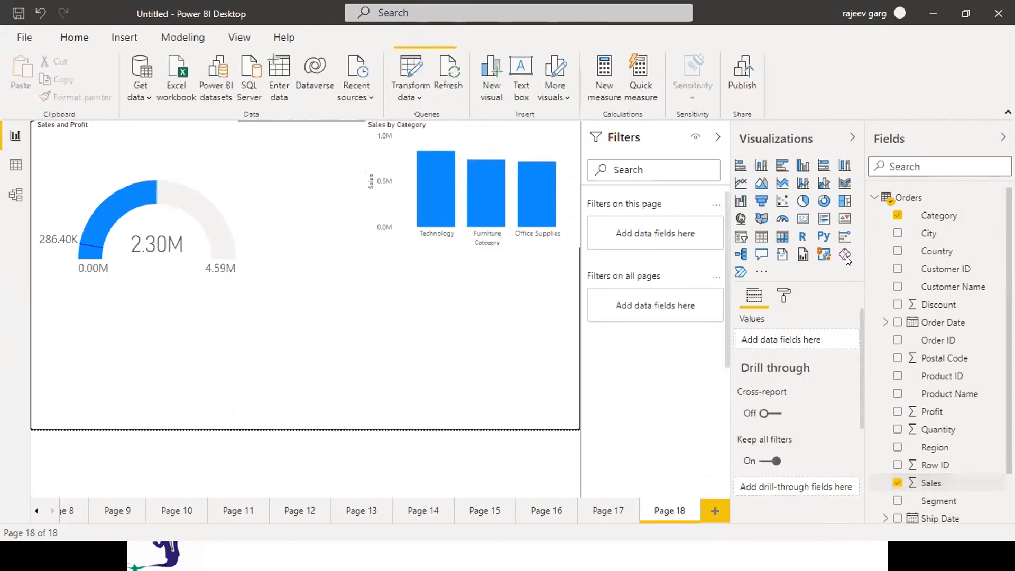
Add a stacked bar chart of Sales by Region in the page's lower right corner and make it taller
left_click(741, 166)
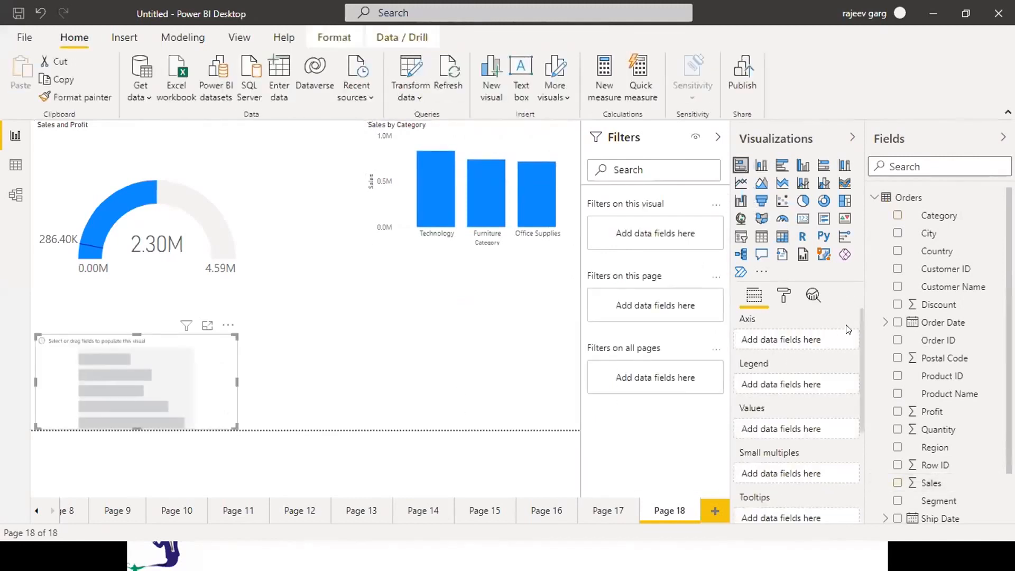
left_click(897, 449)
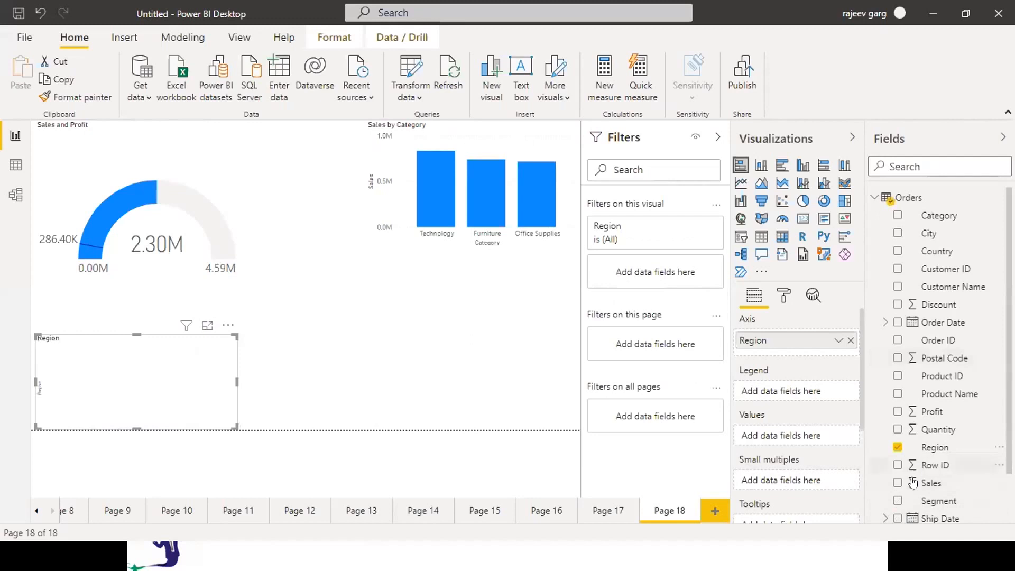
left_click(897, 482)
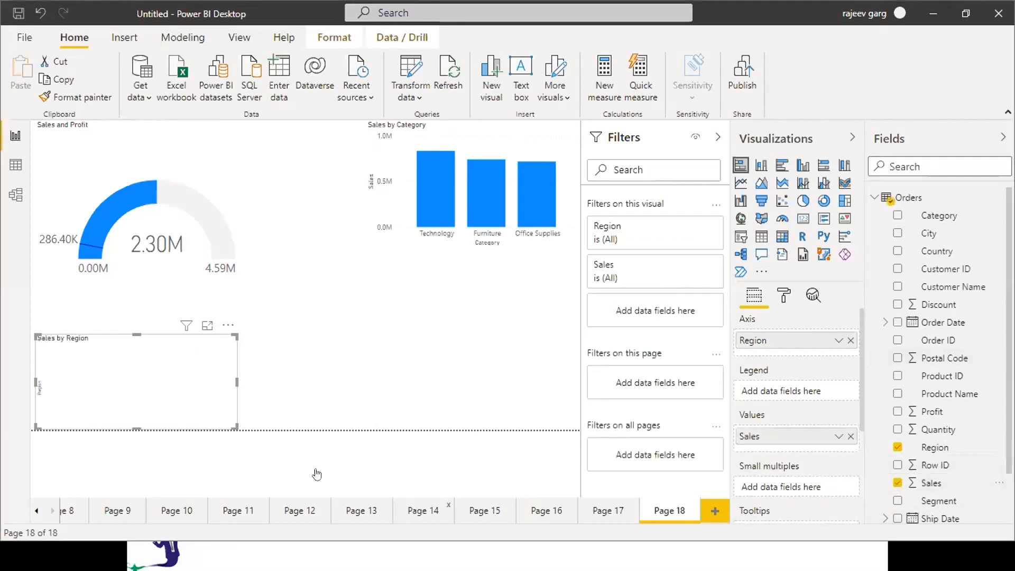
left_click_drag(176, 399, 555, 410)
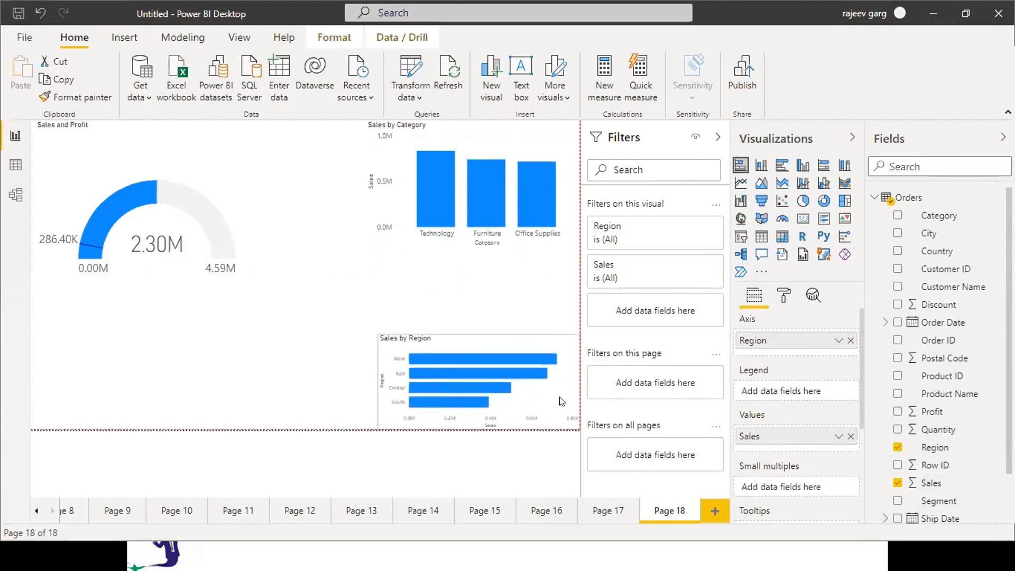
left_click_drag(478, 330, 478, 294)
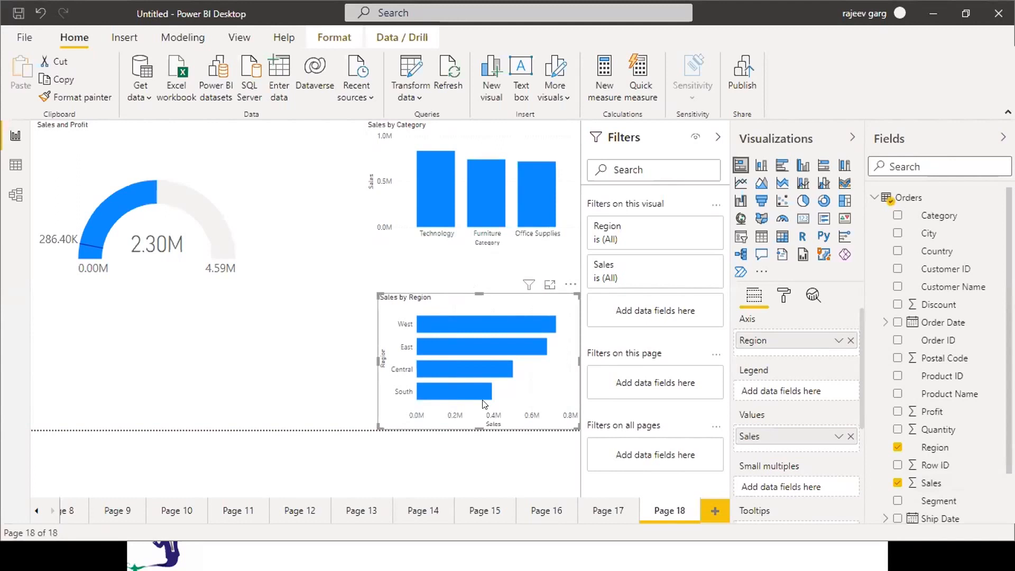
Turn on data labels for the Sales by Region bar chart and the Sales by Category column chart
left_click(784, 295)
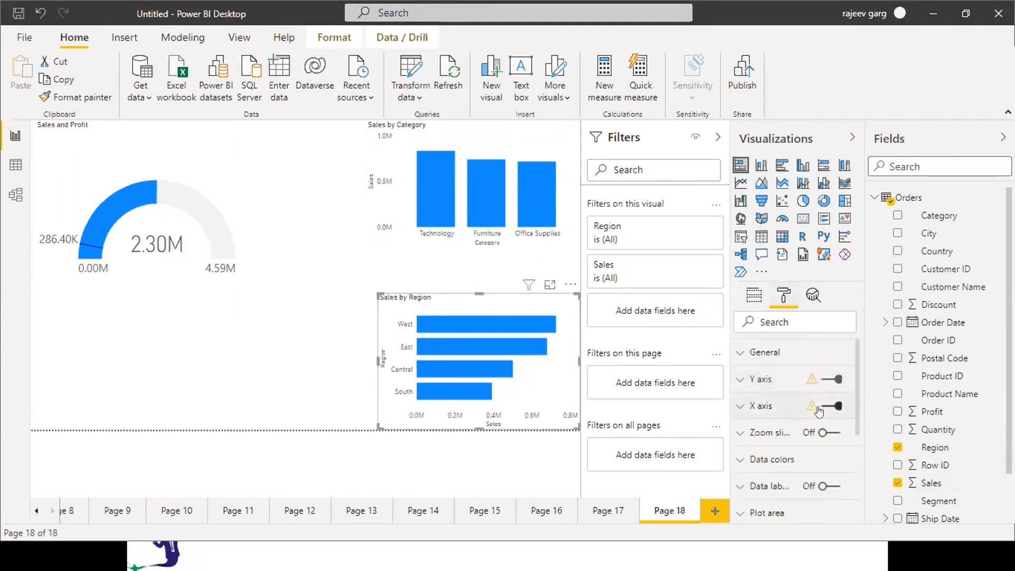
left_click(841, 485)
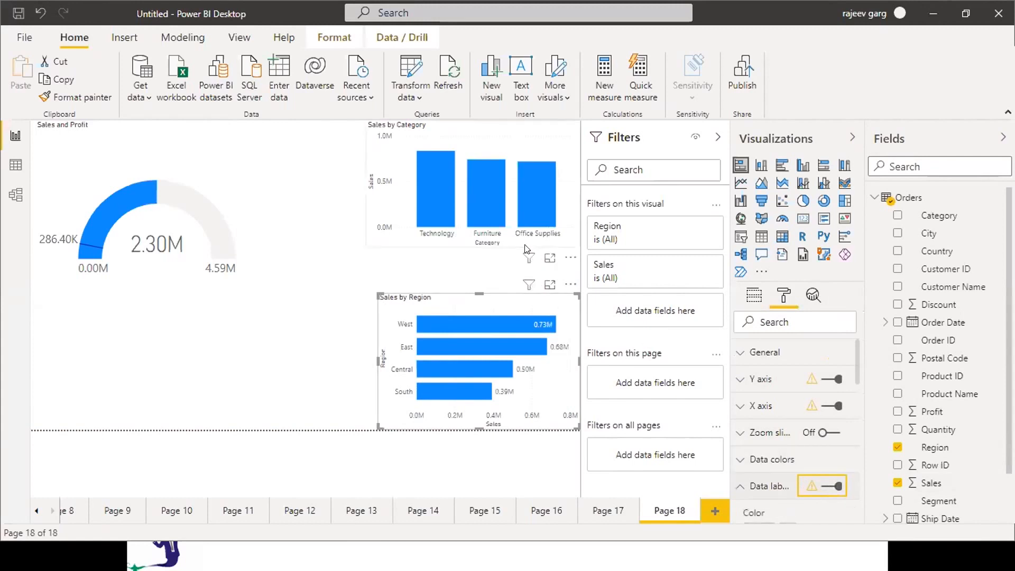
left_click(488, 195)
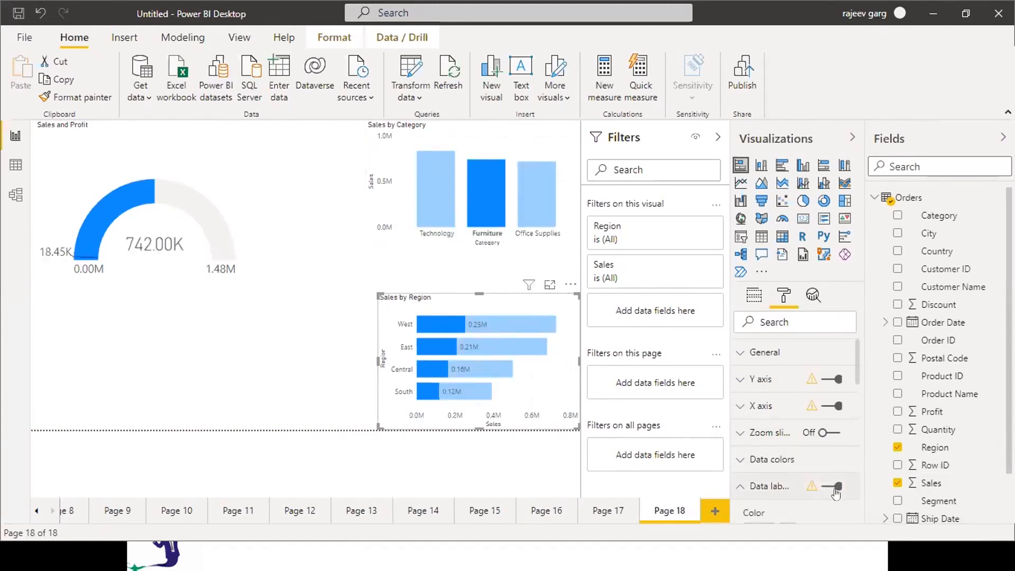
left_click(385, 232)
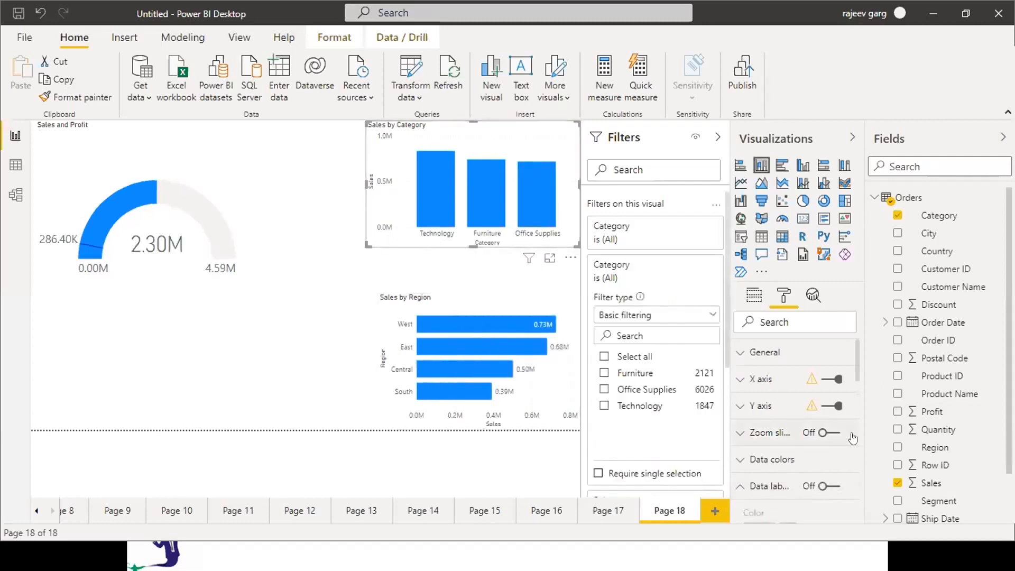
left_click(831, 486)
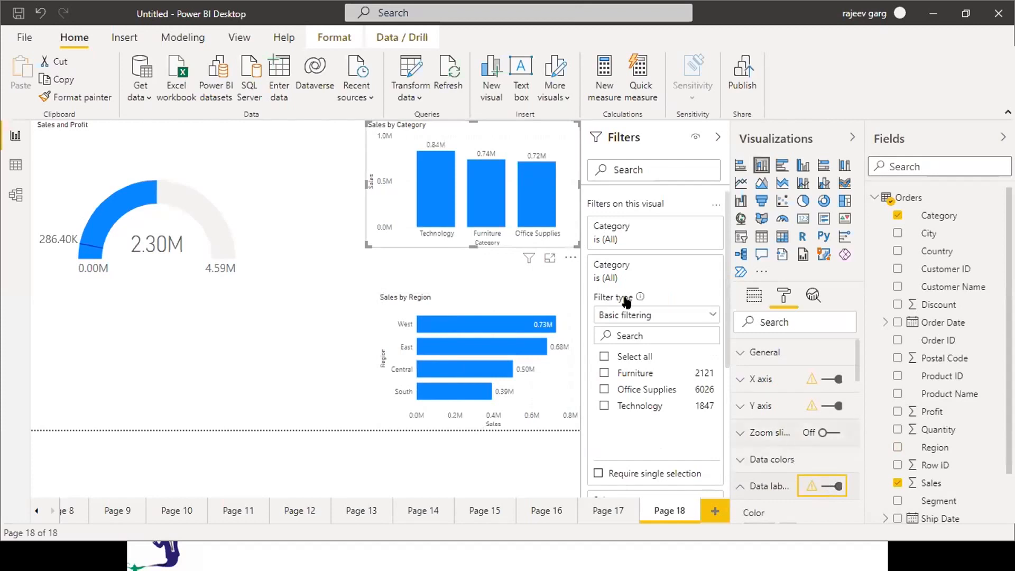
Select the Technology column to check how it cross-filters the gauge and bar chart, and clear the selection
left_click(441, 180)
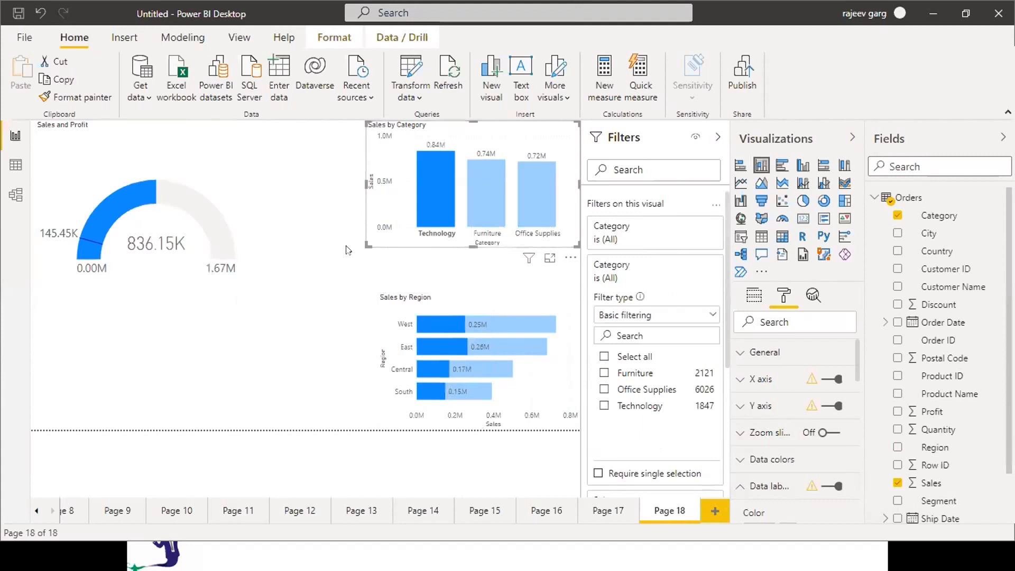
left_click(375, 238)
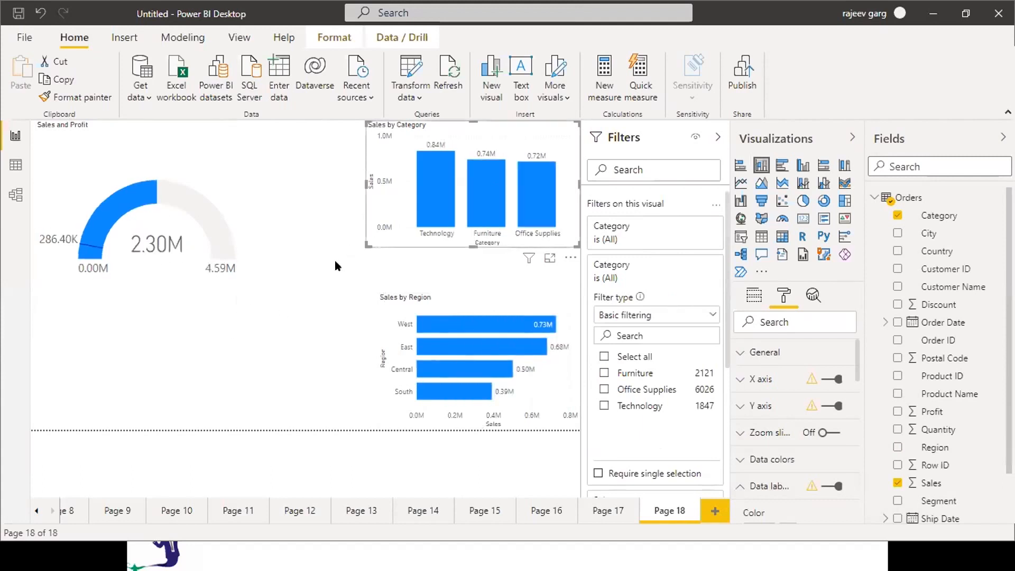
Select the Technology column and the West bar in turn to check how each cross-filters the other visuals, and clear the selection
left_click(434, 195)
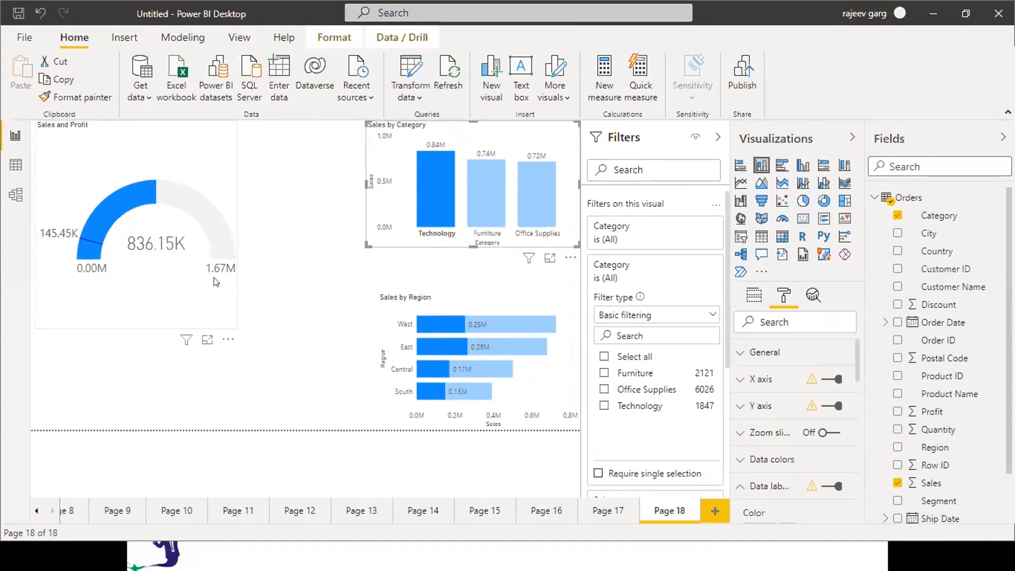
left_click(504, 323)
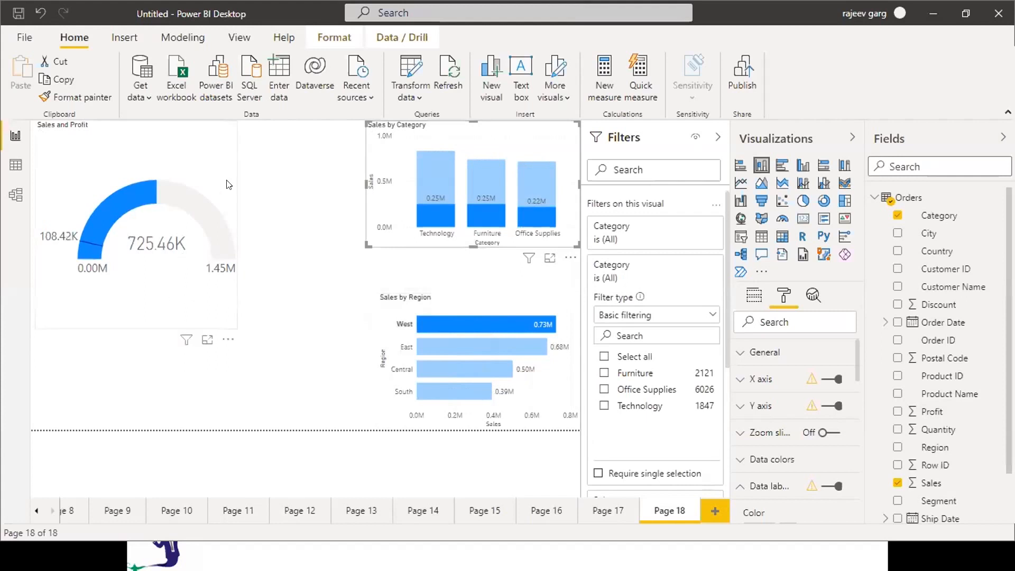
left_click(385, 266)
left_click(179, 225)
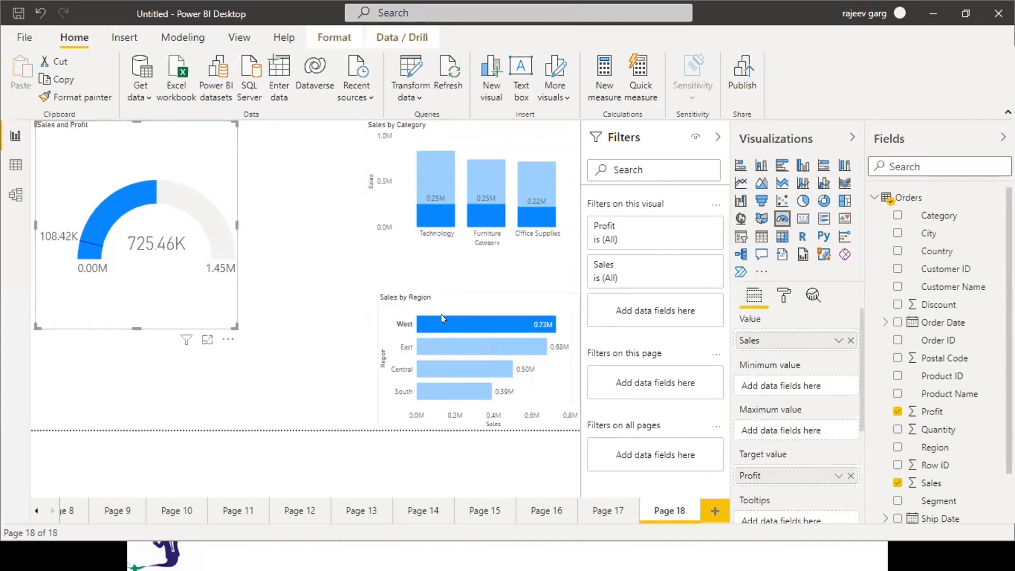
left_click(382, 353)
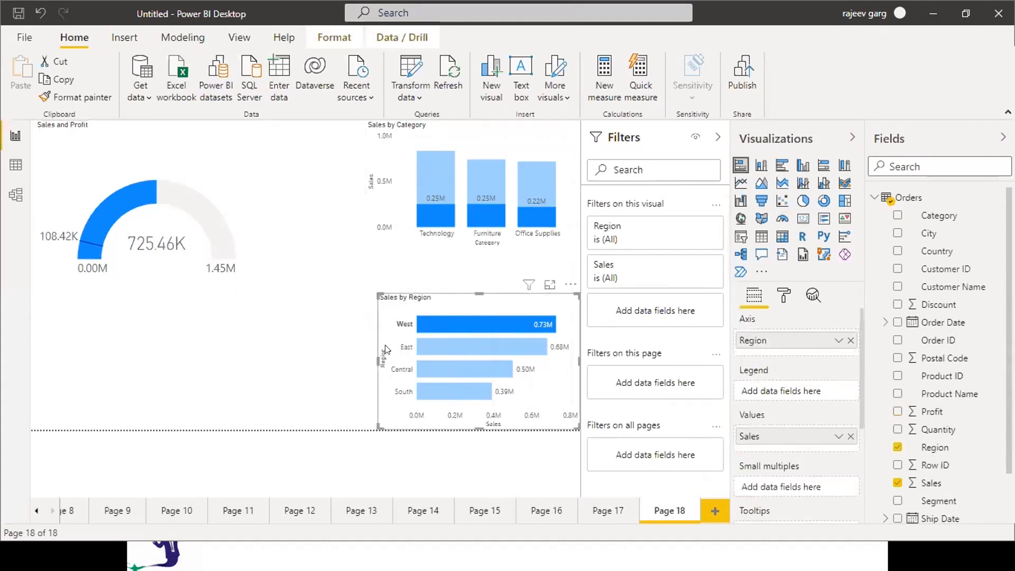
left_click(387, 391)
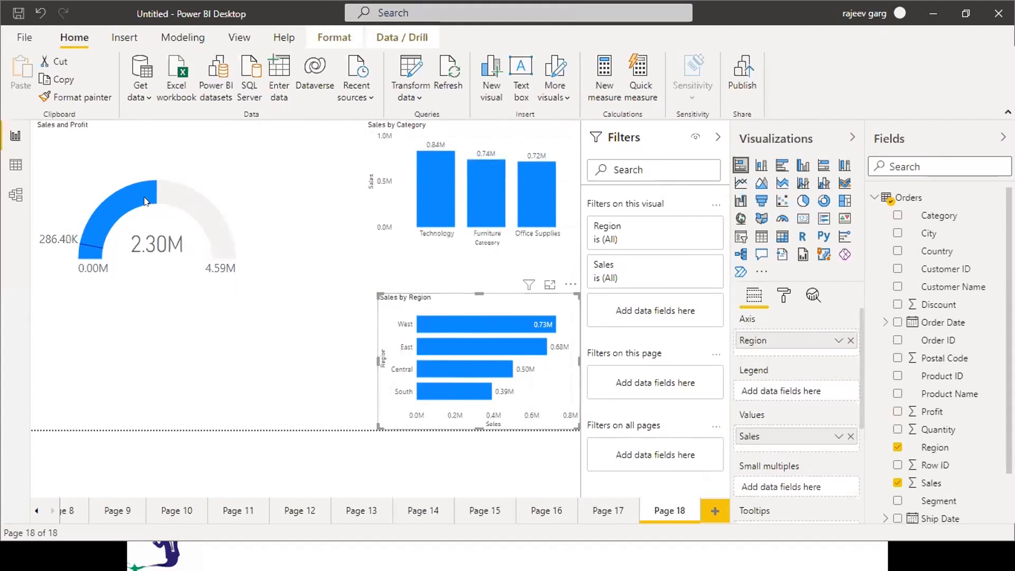
Open the gauge's format settings, compare its maximum with the Technology and Office Supplies columns selected, and clear the selection
left_click(215, 170)
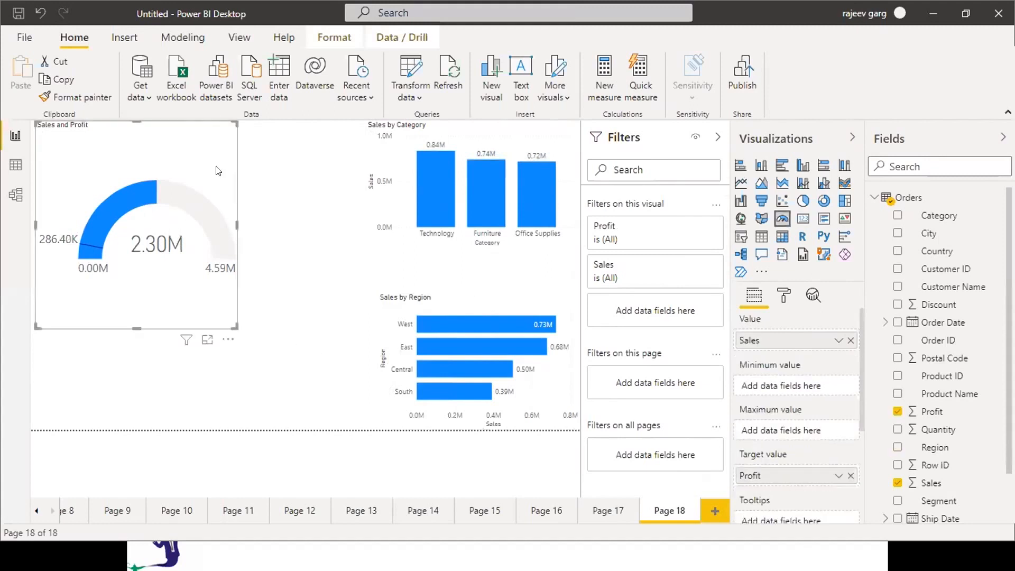
left_click(784, 297)
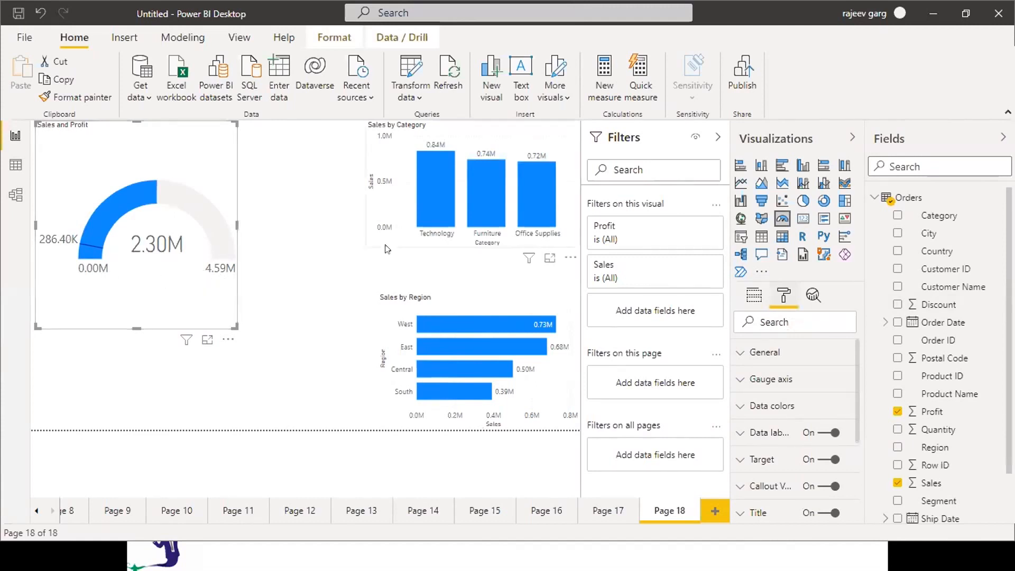
left_click(442, 204)
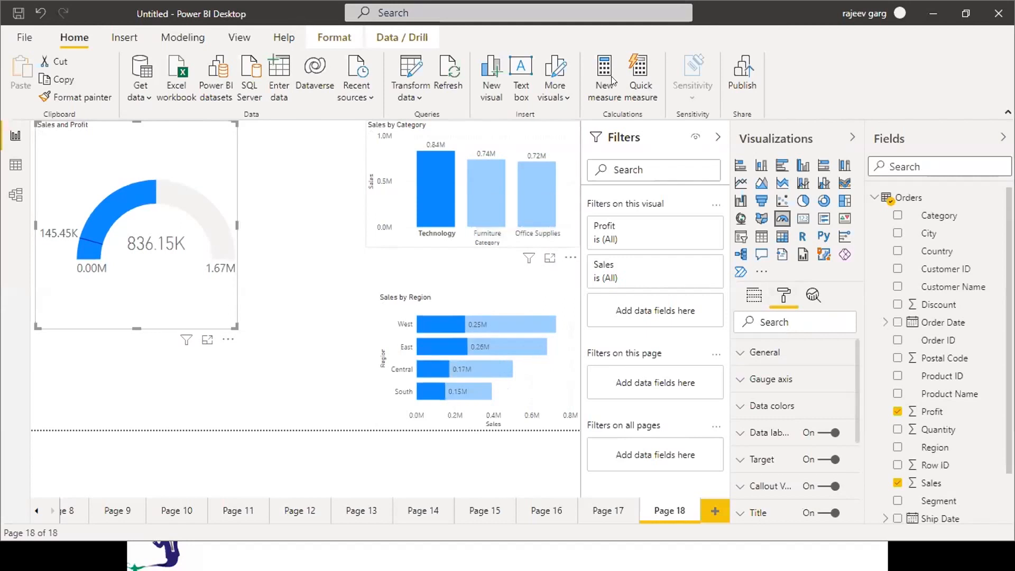
left_click(552, 183)
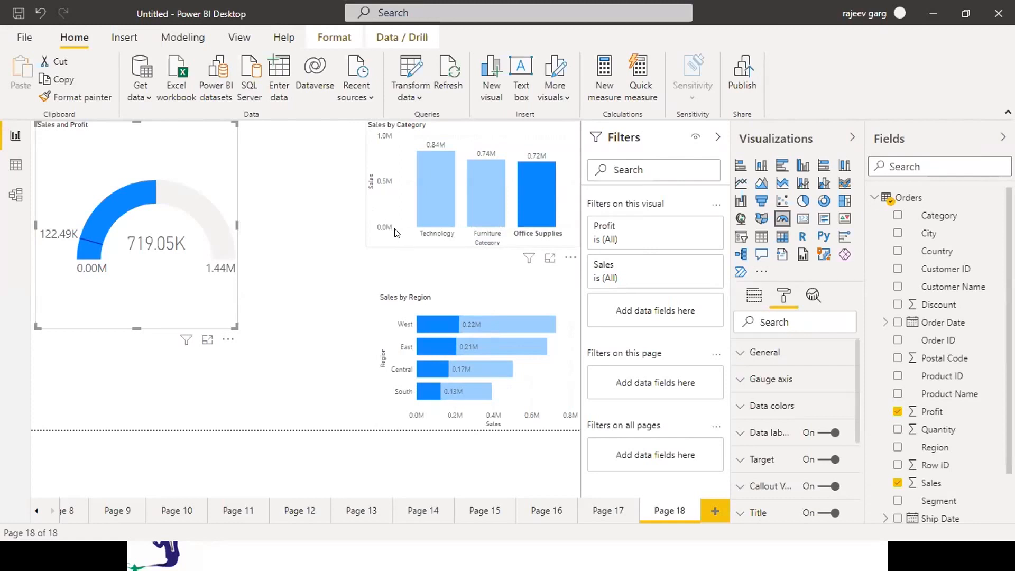
left_click(388, 198)
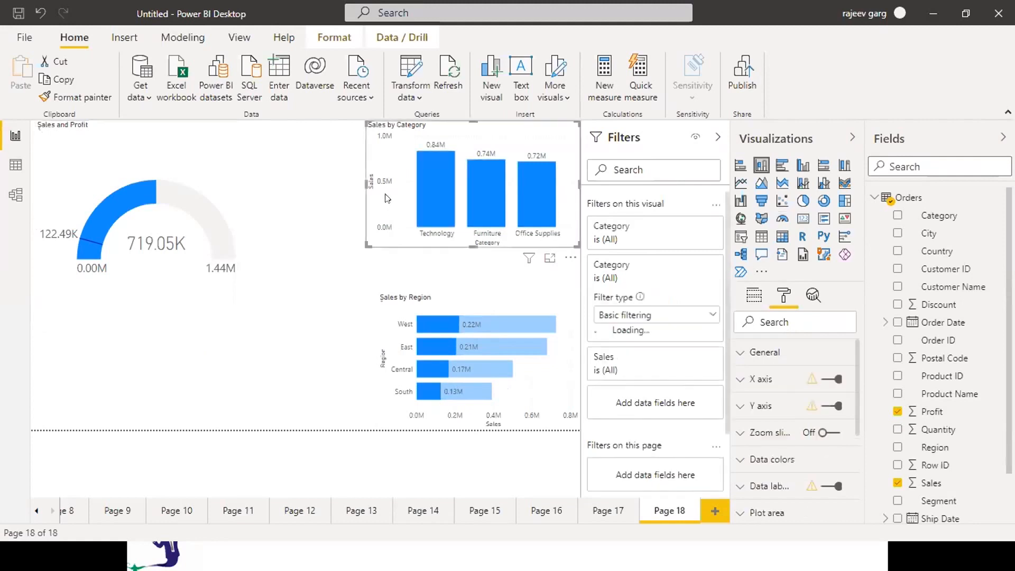
Set the maximum of the Sales and Profit gauge's axis to 2300000
left_click(208, 165)
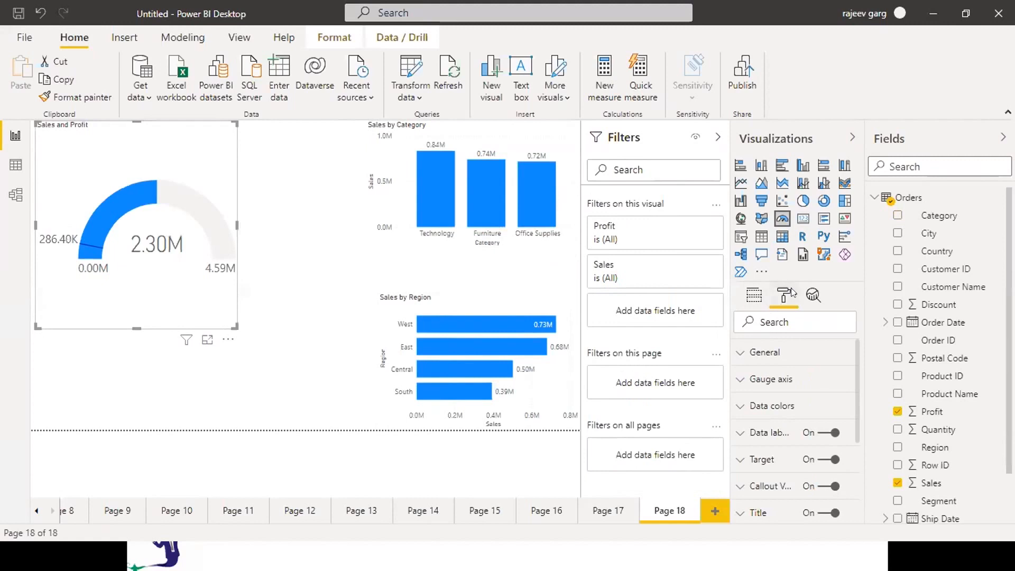
left_click(742, 385)
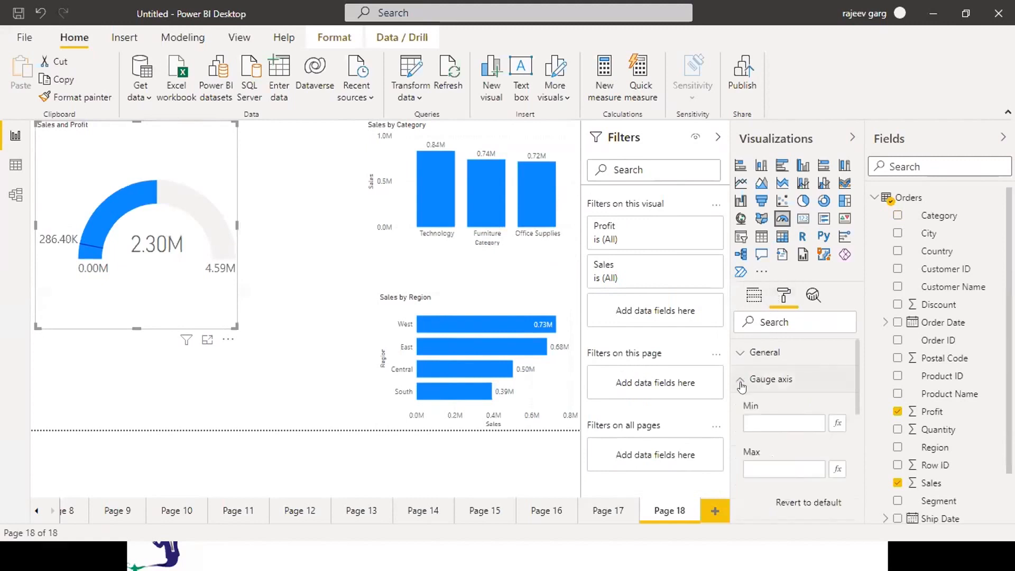
left_click(784, 470)
type("230000")
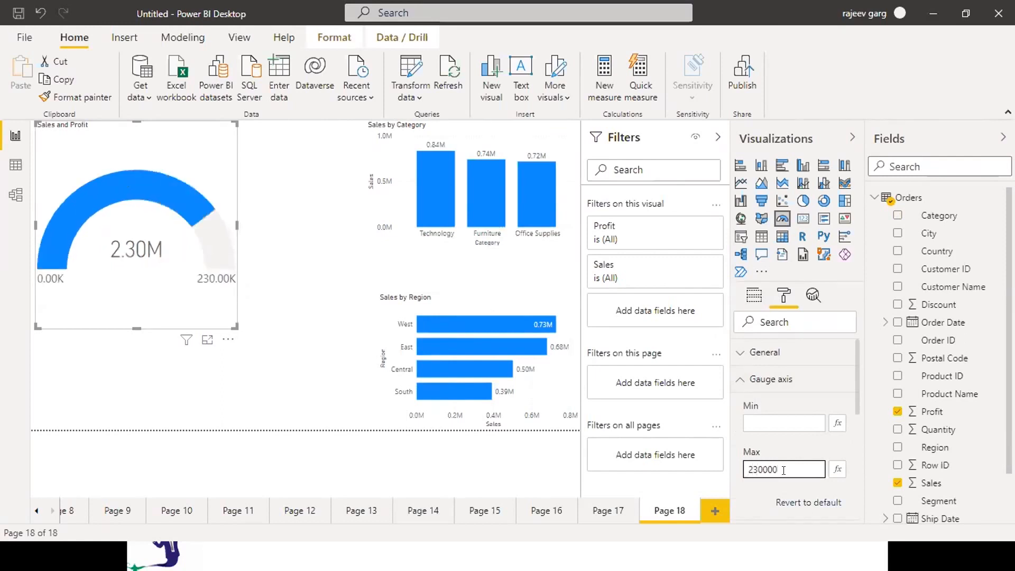
type("0")
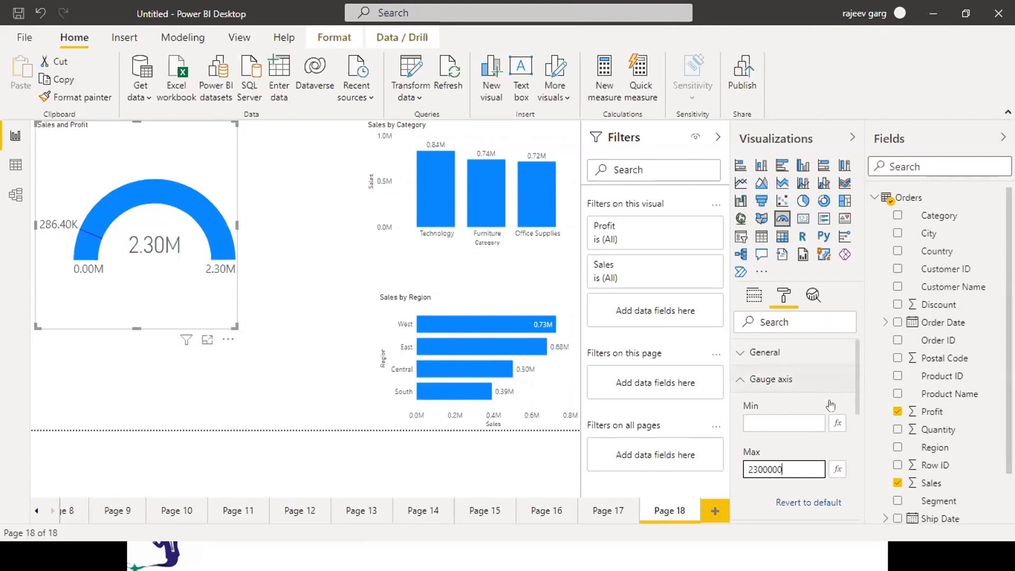
left_click(742, 386)
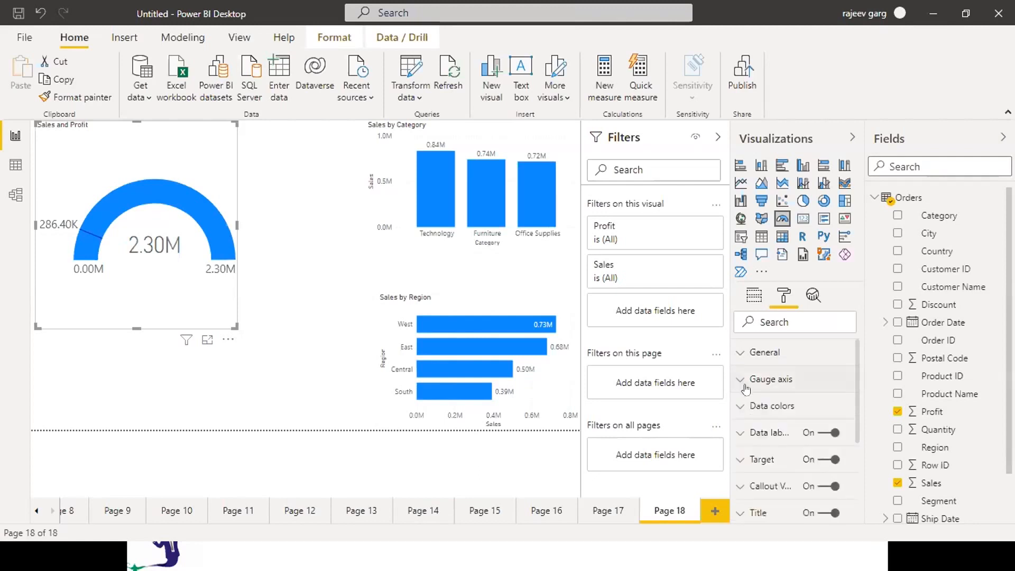
Select the Technology, Furniture and Office Supplies columns in turn to check how the gauge responds against its fixed maximum
left_click(433, 206)
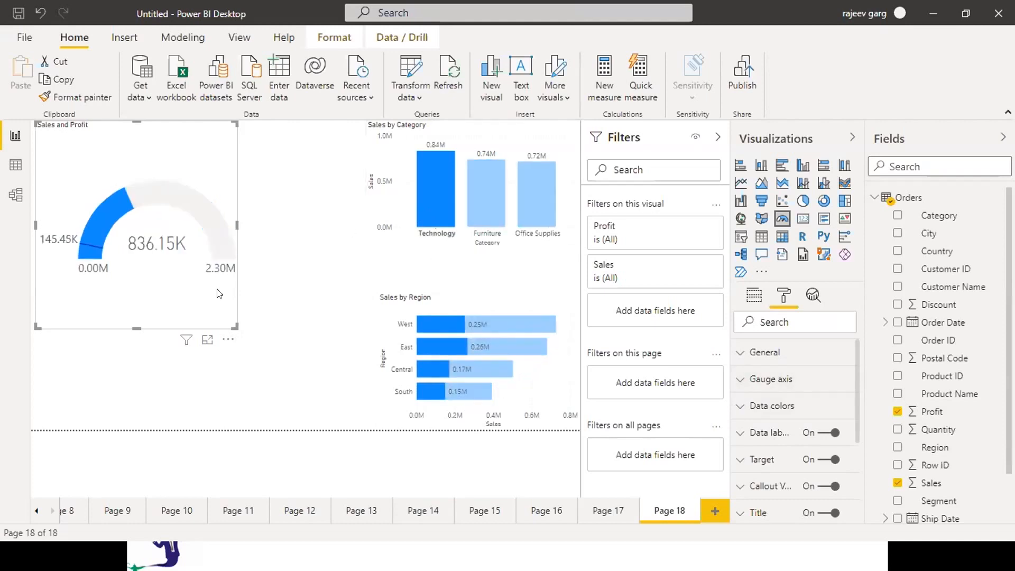
left_click(476, 197)
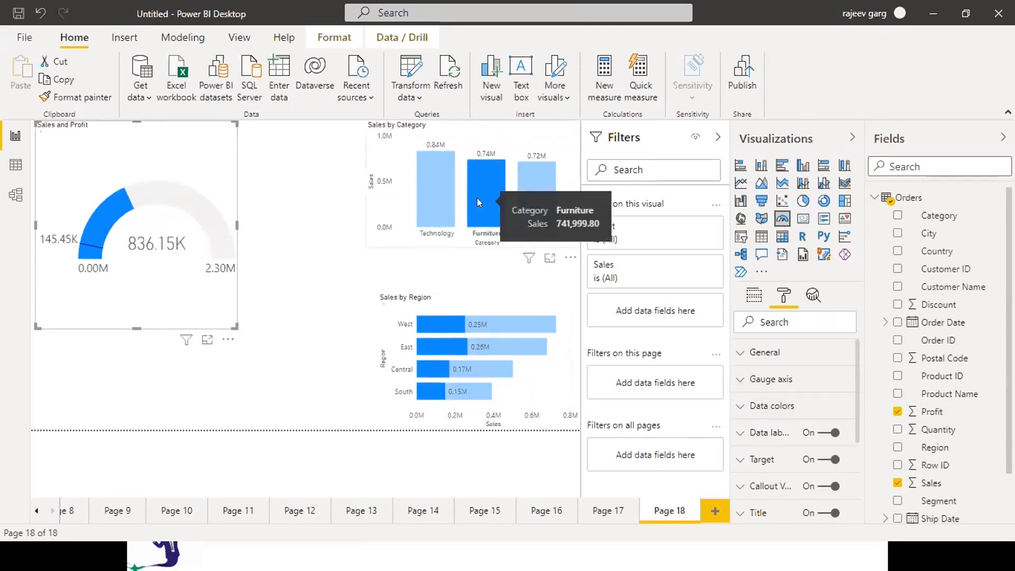
left_click(540, 192)
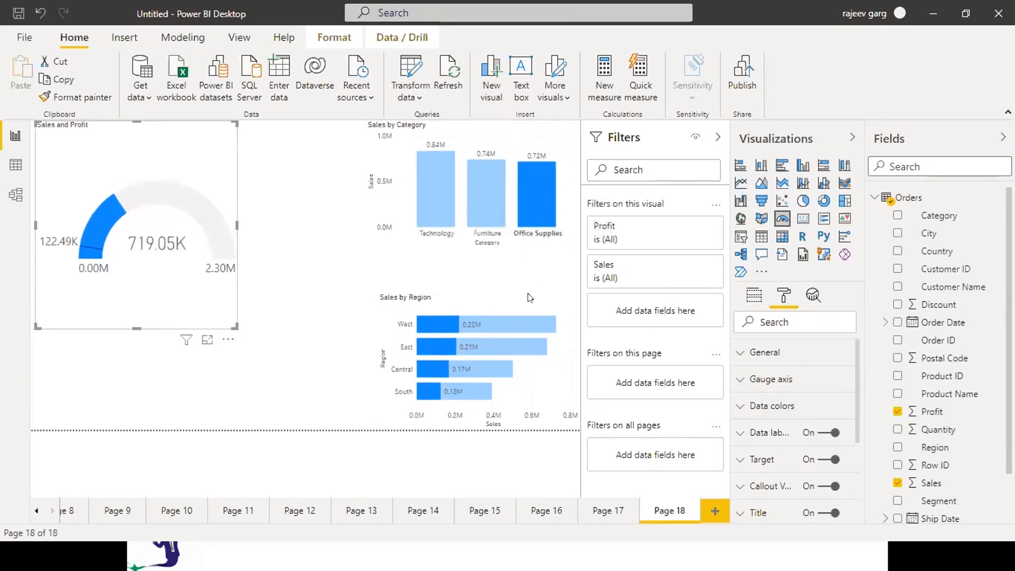
Select the West, East and South bars in turn to check the gauge for each region, and clear the selection
left_click(500, 326)
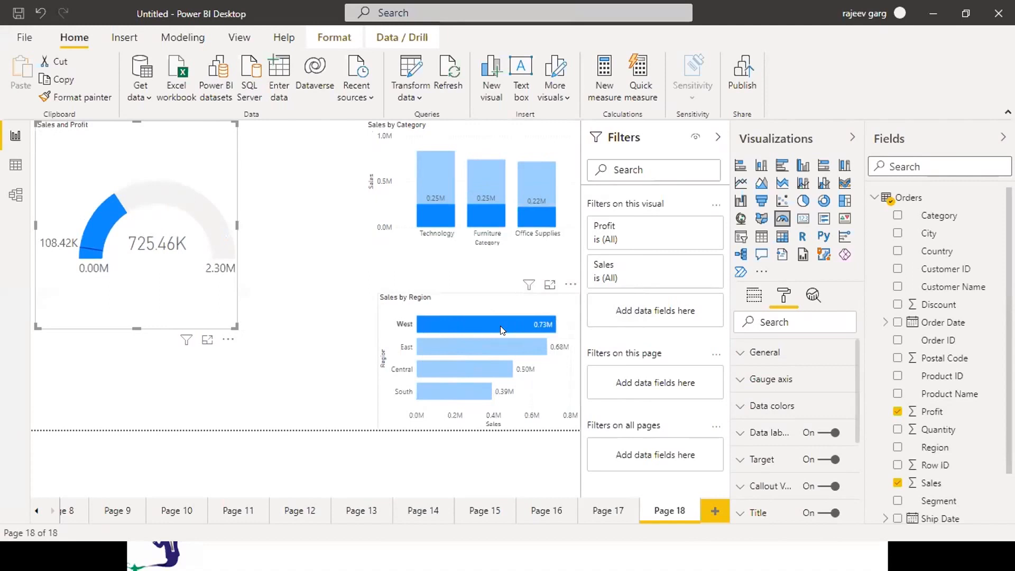
left_click(468, 343)
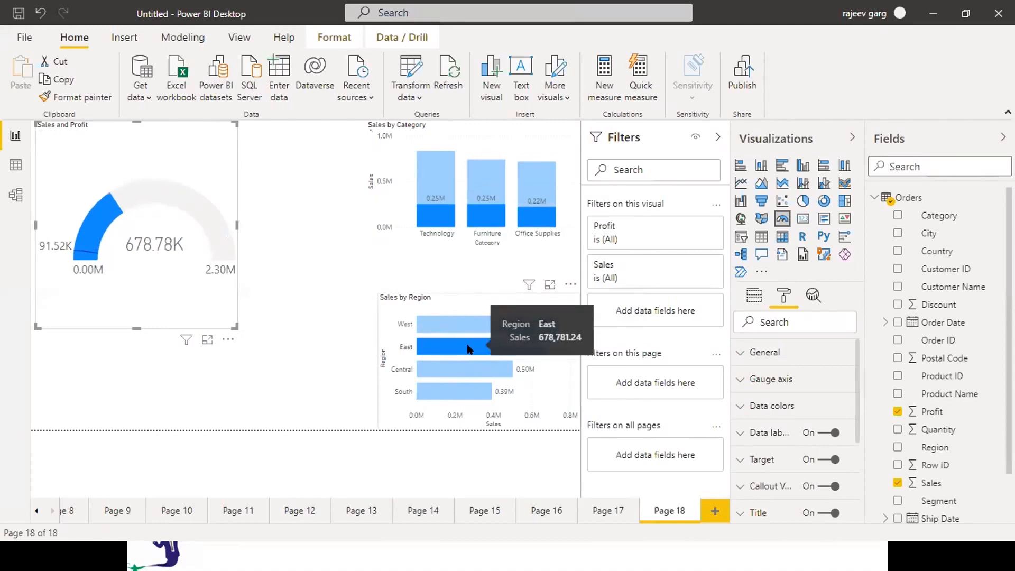
left_click(446, 390)
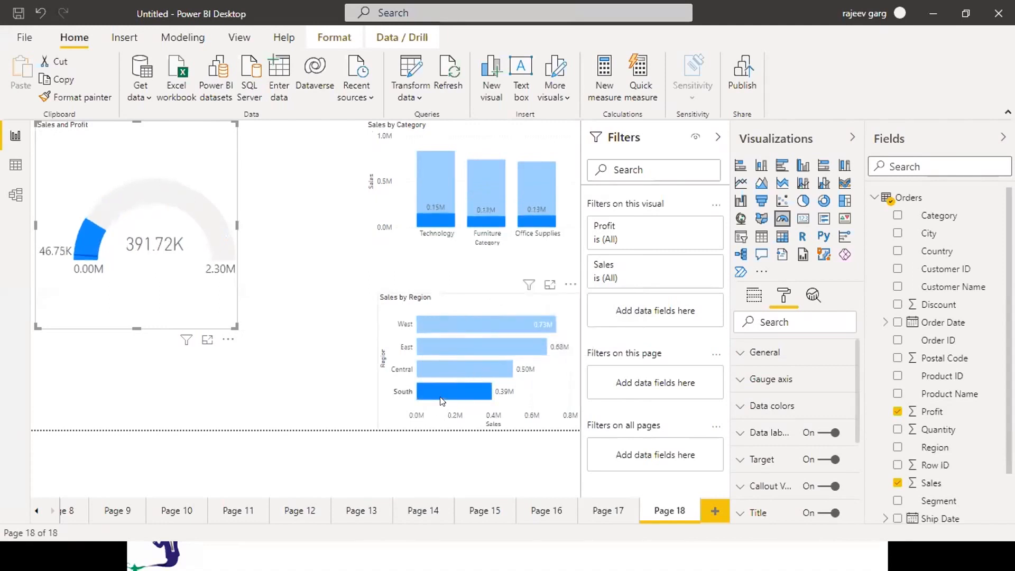
left_click(454, 322)
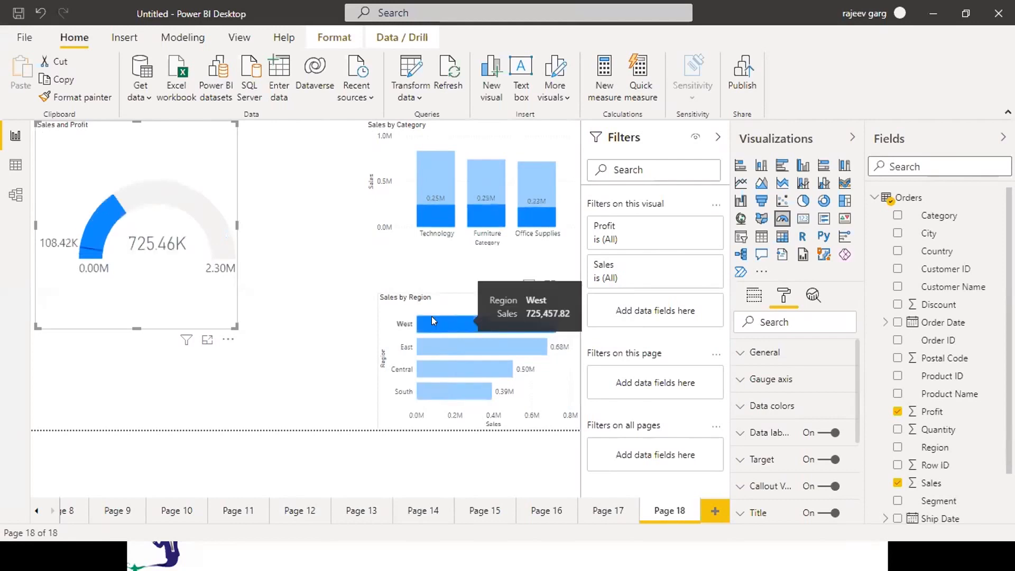
left_click(390, 325)
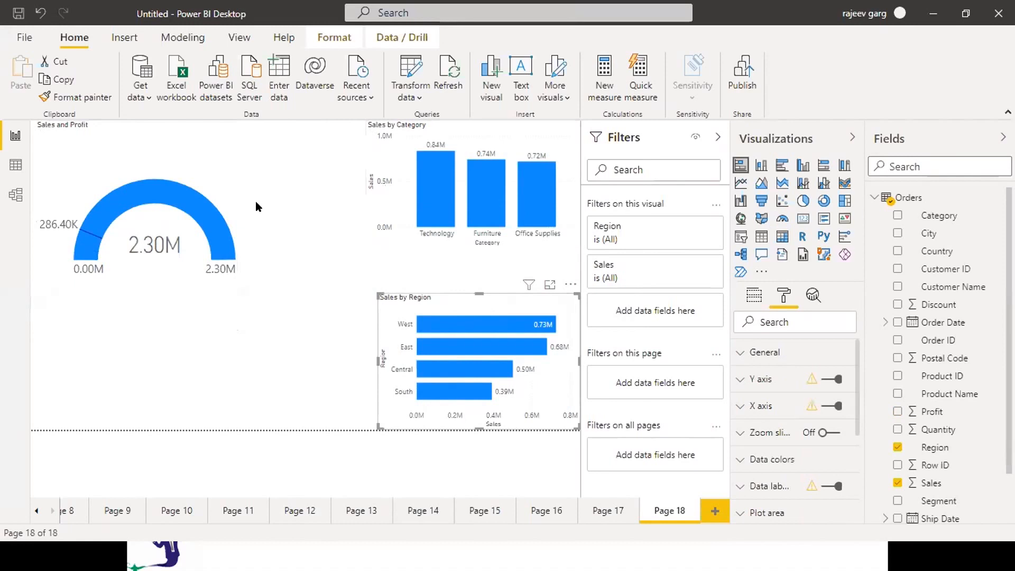
Change the fill color of the Sales and Profit gauge to the recently used gold
left_click(228, 211)
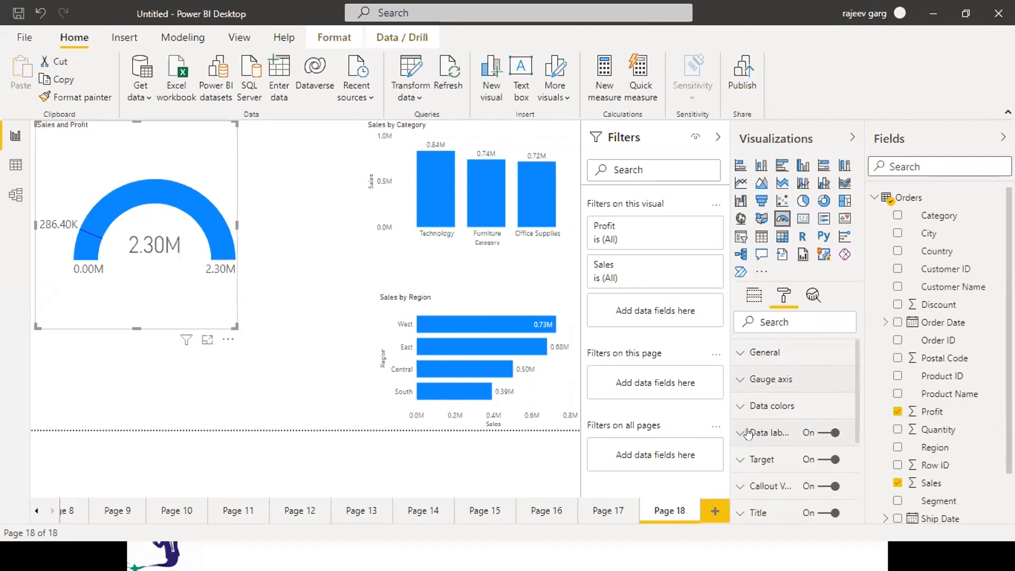
left_click(742, 412)
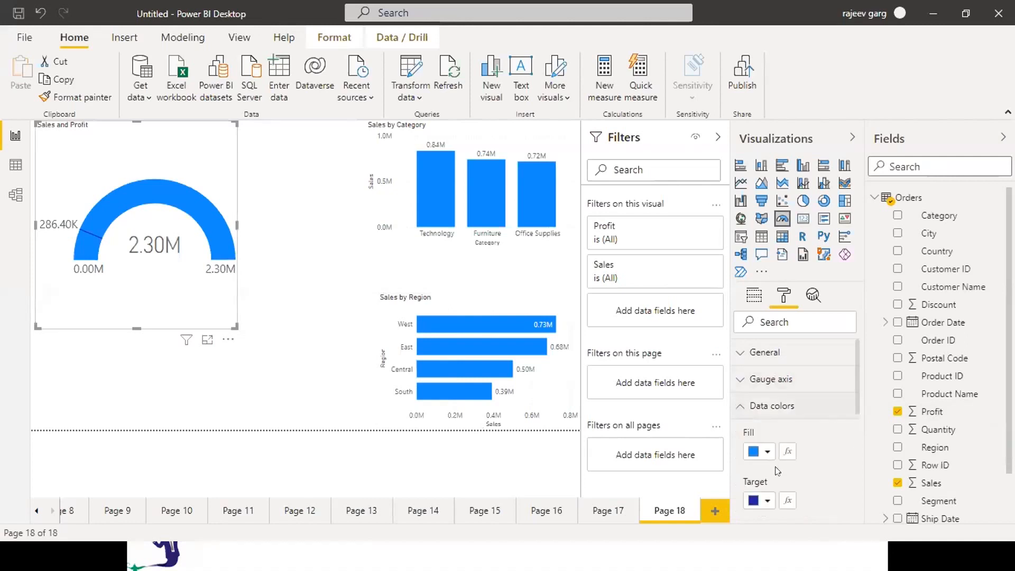
left_click(767, 453)
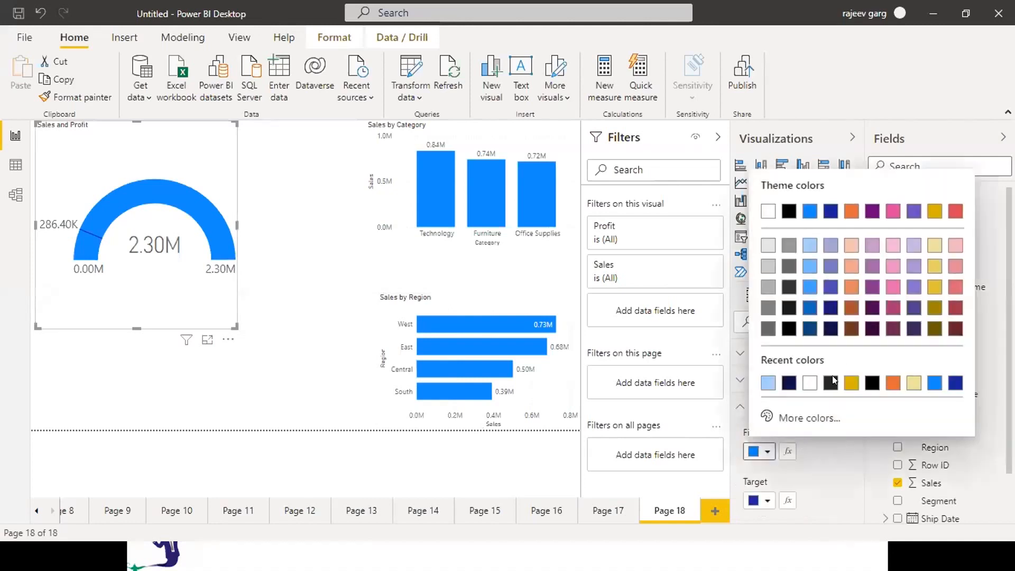
left_click(850, 380)
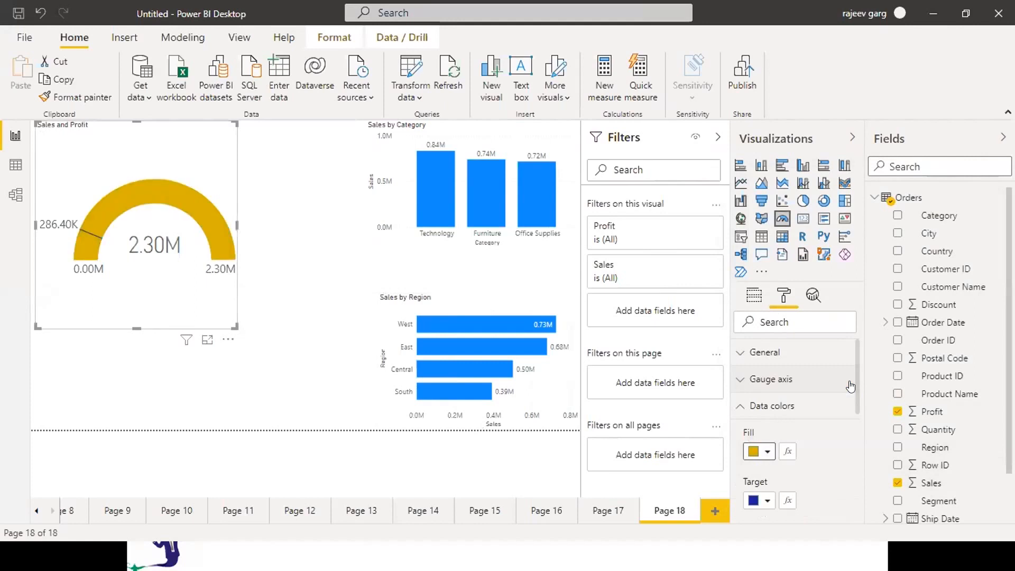
Set the gauge's target line to a custom bright green, #03E206
left_click(766, 501)
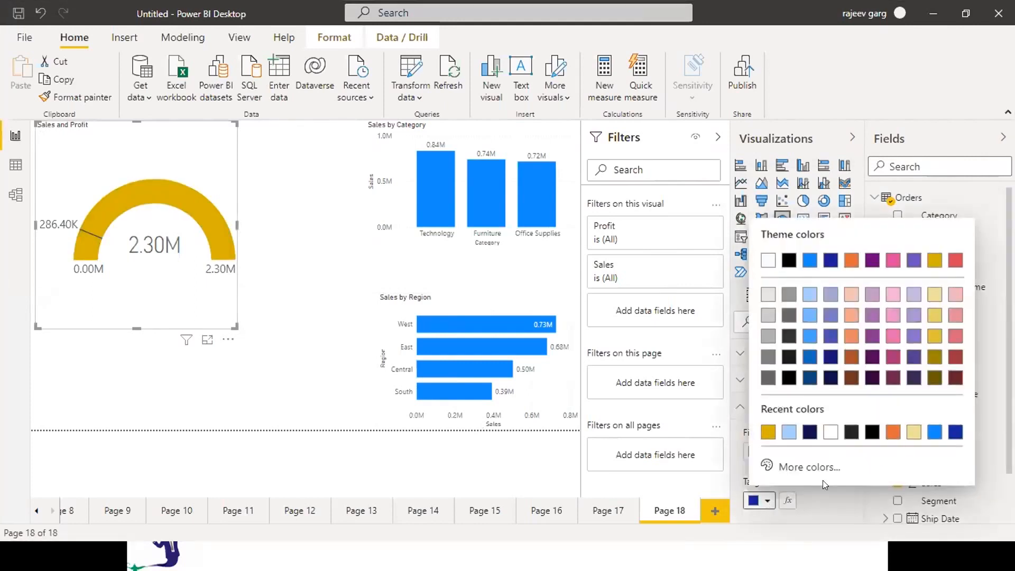
left_click(801, 467)
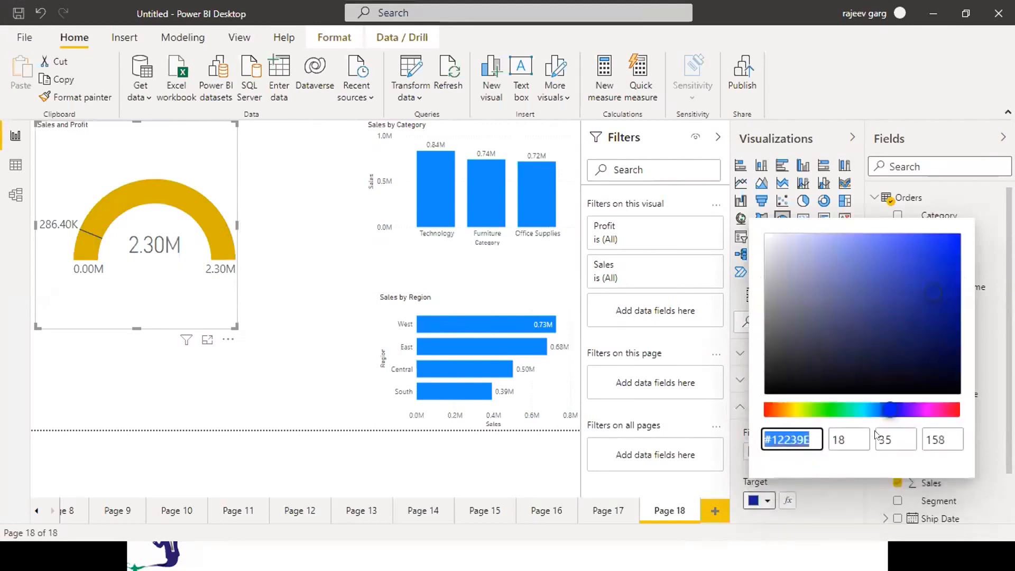
left_click(828, 412)
left_click(946, 247)
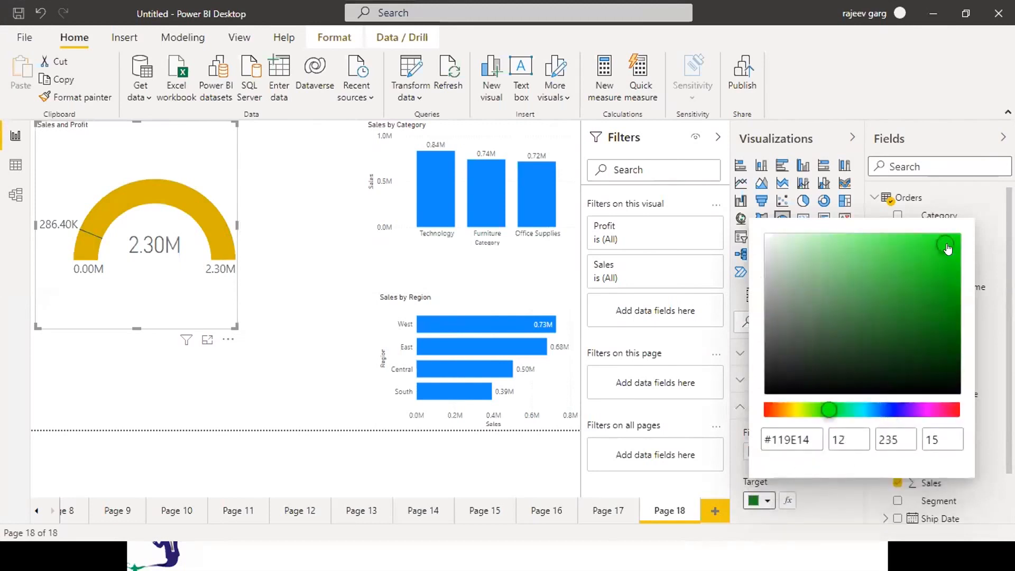
left_click(952, 249)
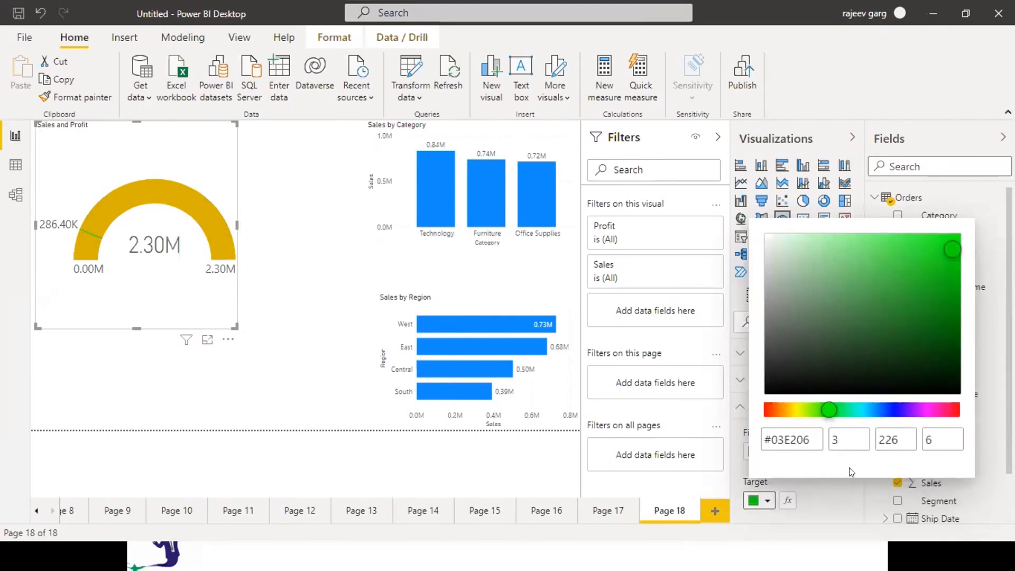
left_click(857, 103)
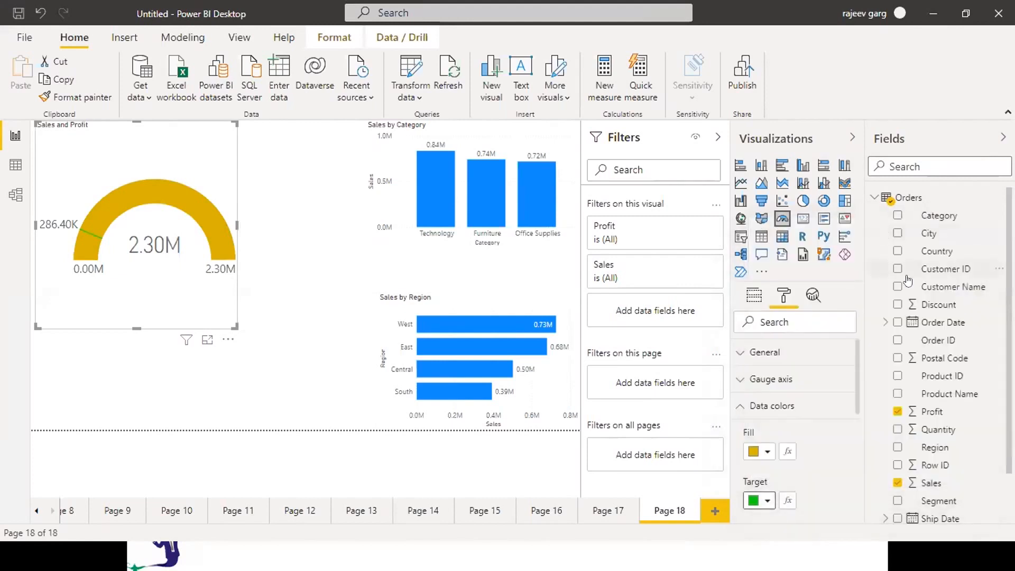
Collapse the gauge's data color settings and turn off its data labels
mouse_move(855, 395)
left_mouse_down()
mouse_move(858, 434)
mouse_move(856, 399)
left_mouse_up()
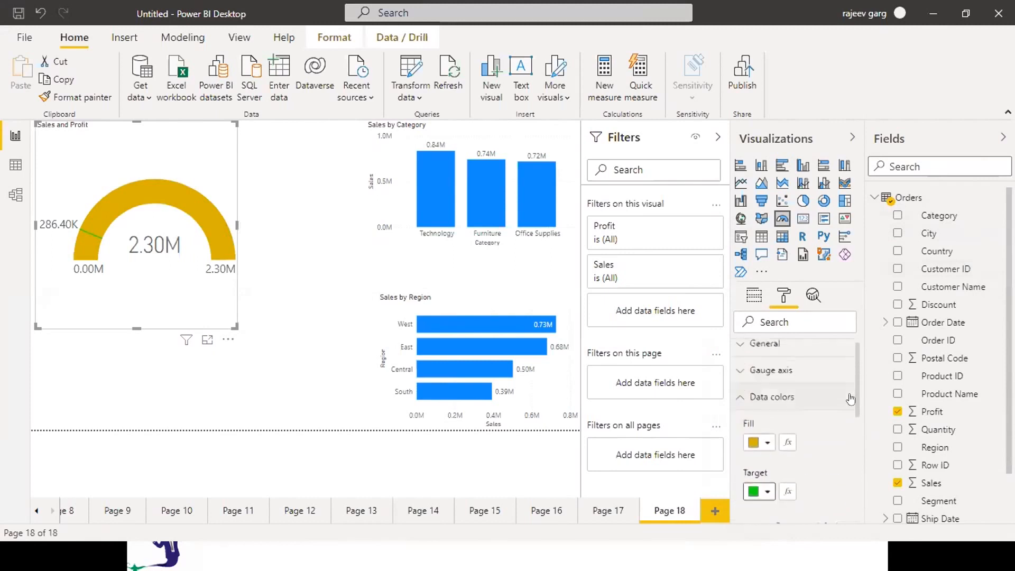
left_click(742, 408)
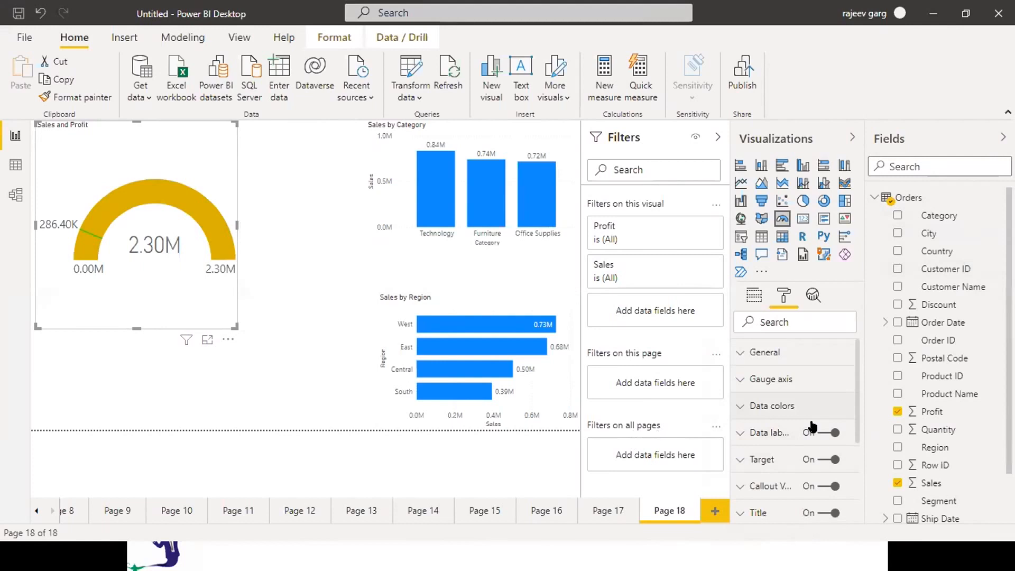
left_click(828, 432)
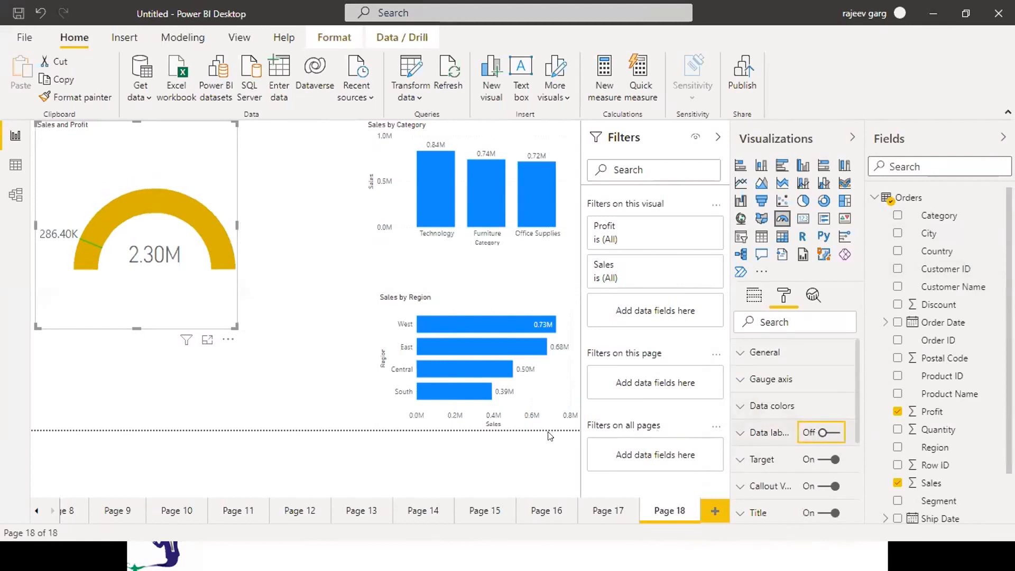
Reselect the Sales and Profit gauge and switch its target off and back on to compare the appearance
left_click(360, 332)
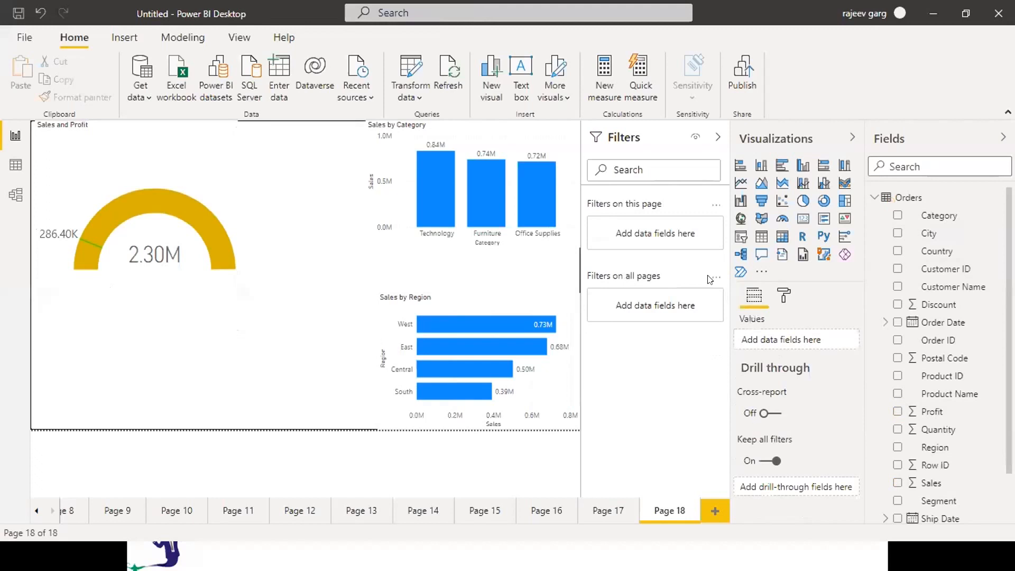
left_click(144, 153)
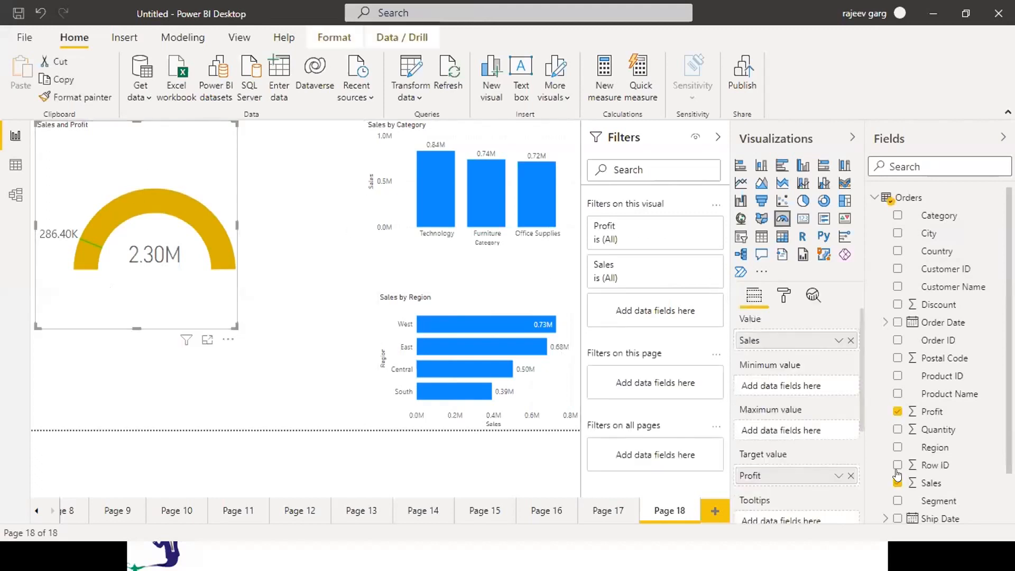
left_click(784, 294)
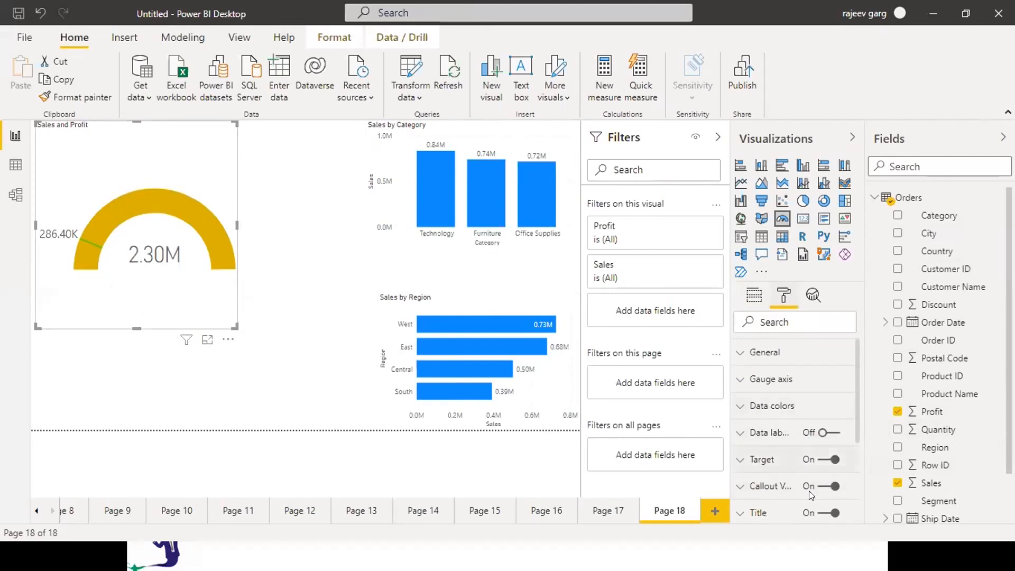
left_click(818, 460)
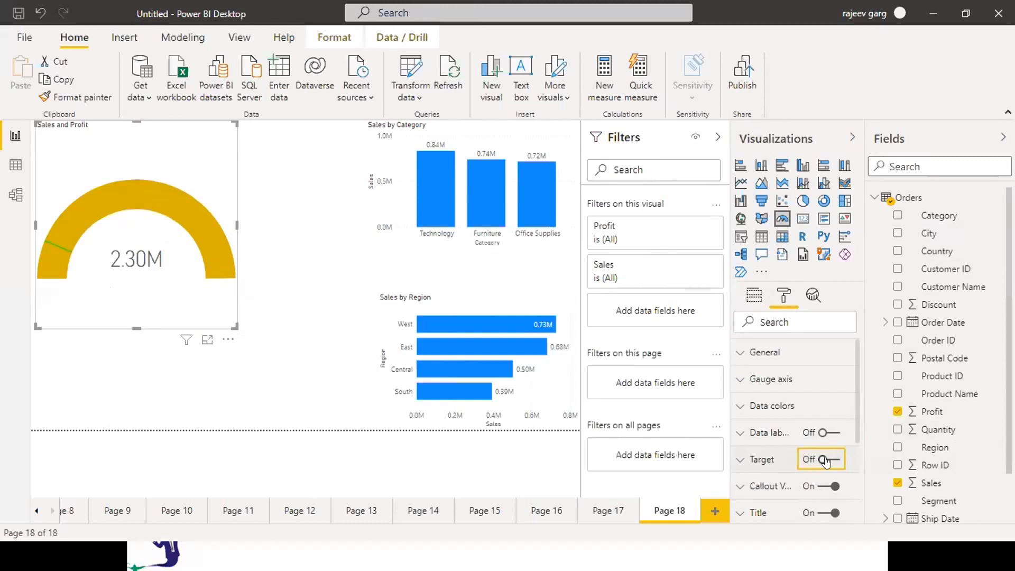
left_click(818, 460)
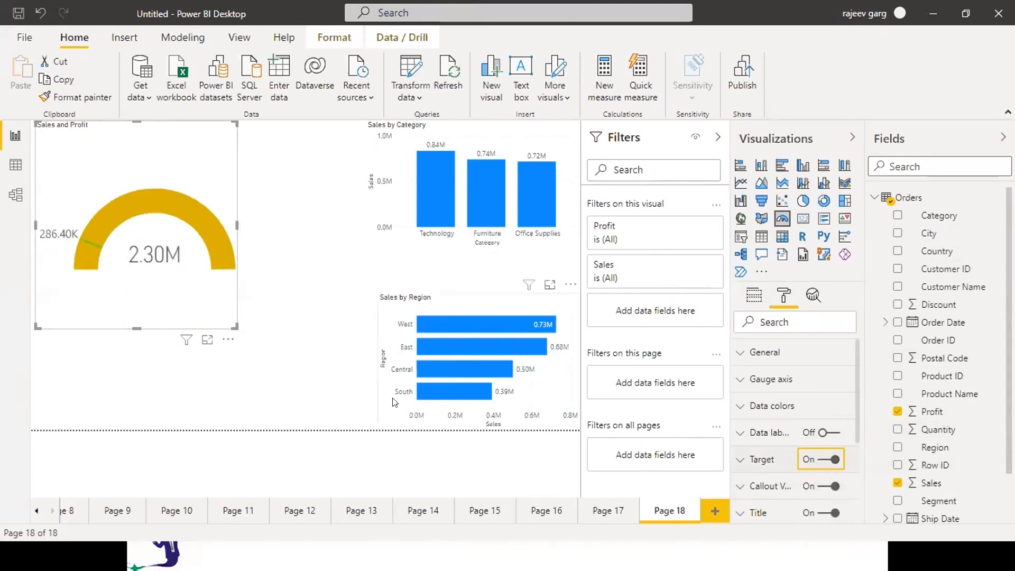
Try gold for the gauge's target label and settle on the recently used green
left_click(760, 467)
left_click(760, 506)
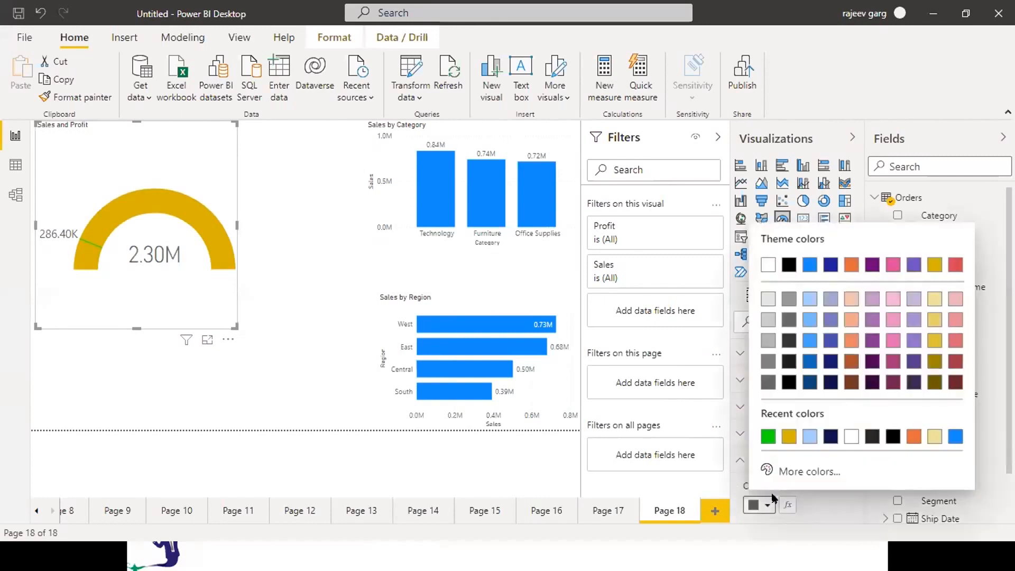
left_click(790, 437)
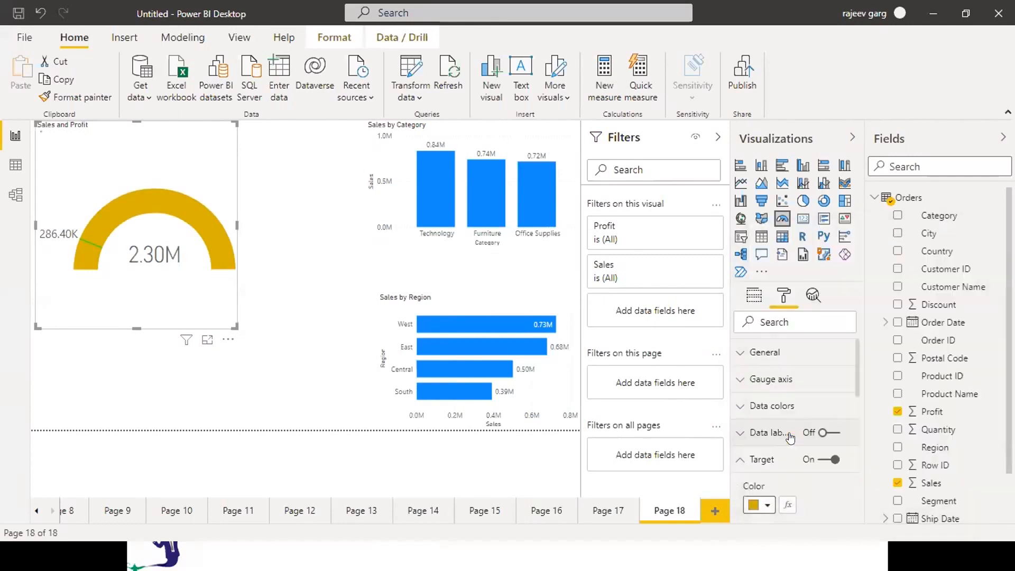
left_click(768, 506)
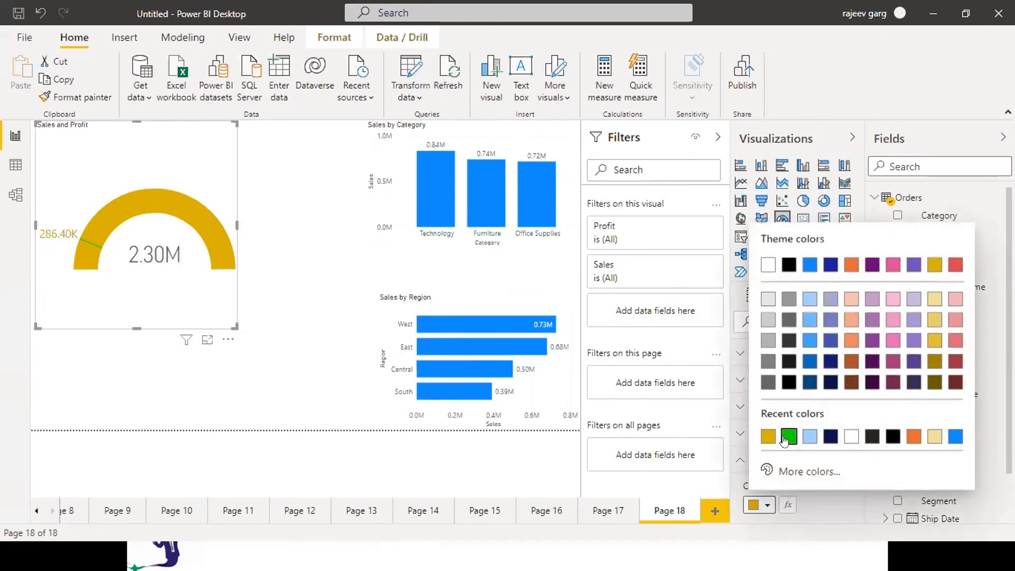
left_click(787, 437)
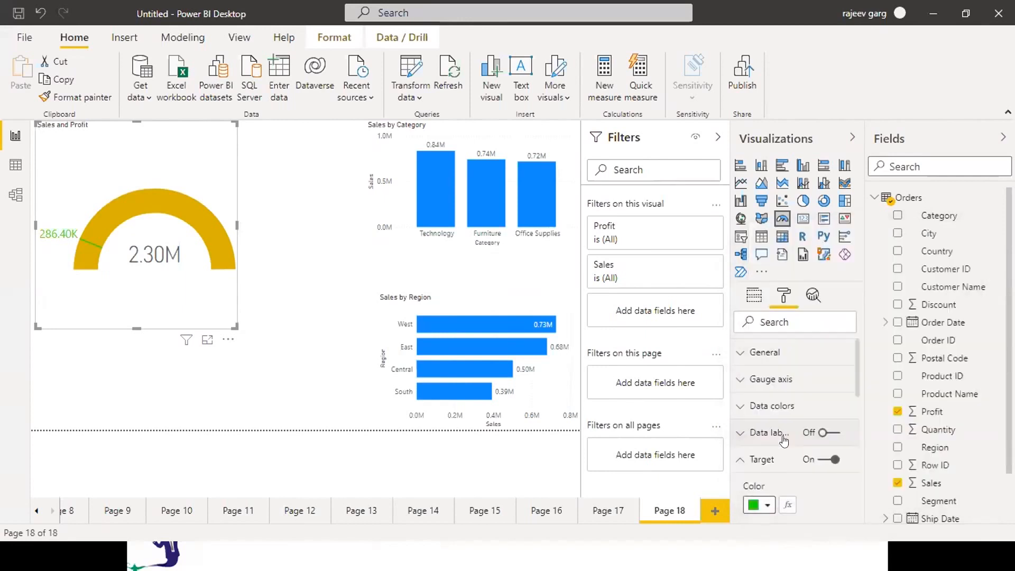
left_click(748, 462)
Change the color of the gauge's callout value to the recently used gold
left_click(770, 488)
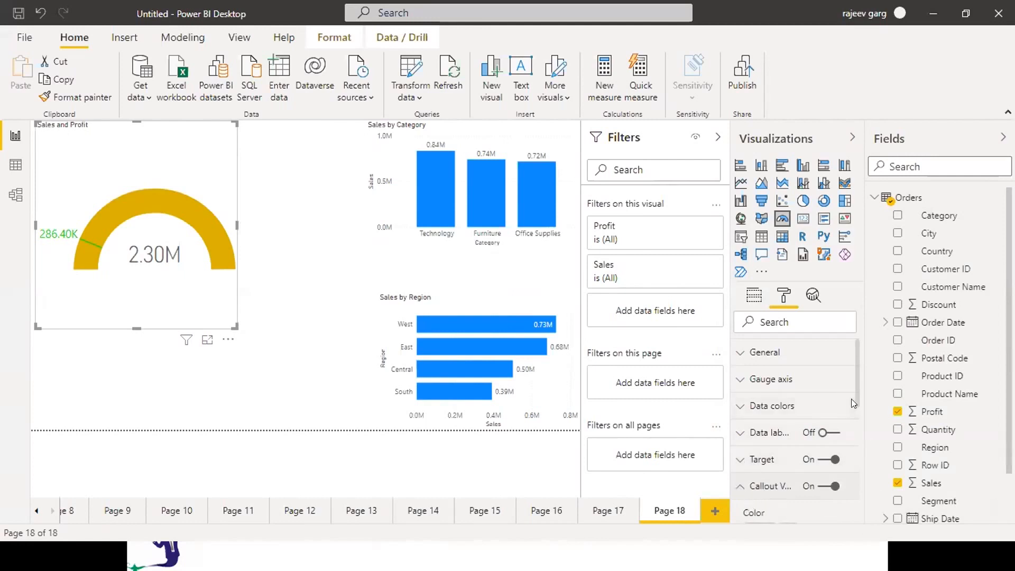
scroll(851, 407, "down", 3)
left_click(767, 449)
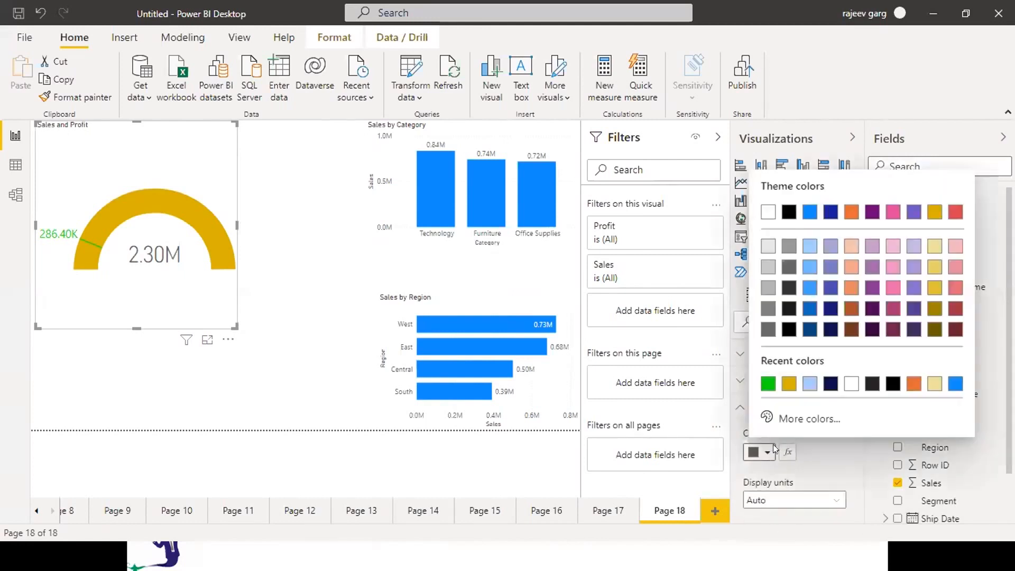
left_click(790, 383)
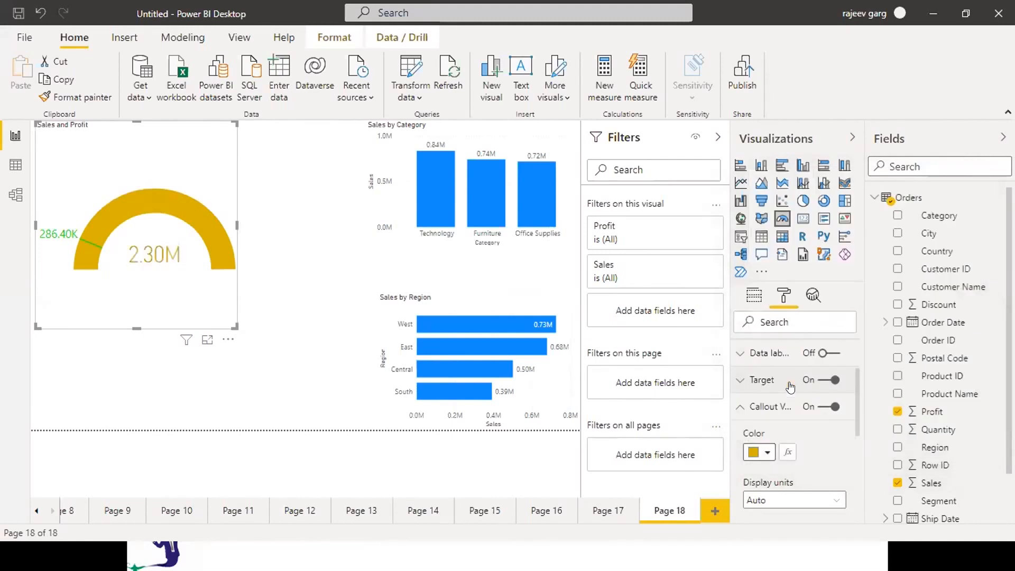
left_click(741, 406)
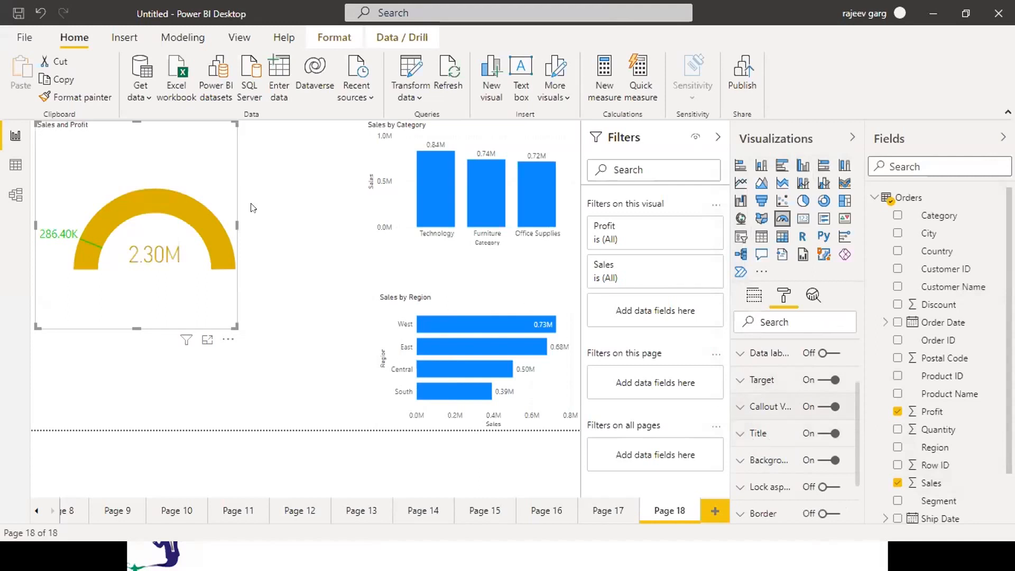
Turn off the gauge's title and set its background color to black
left_click(830, 434)
left_click(782, 461)
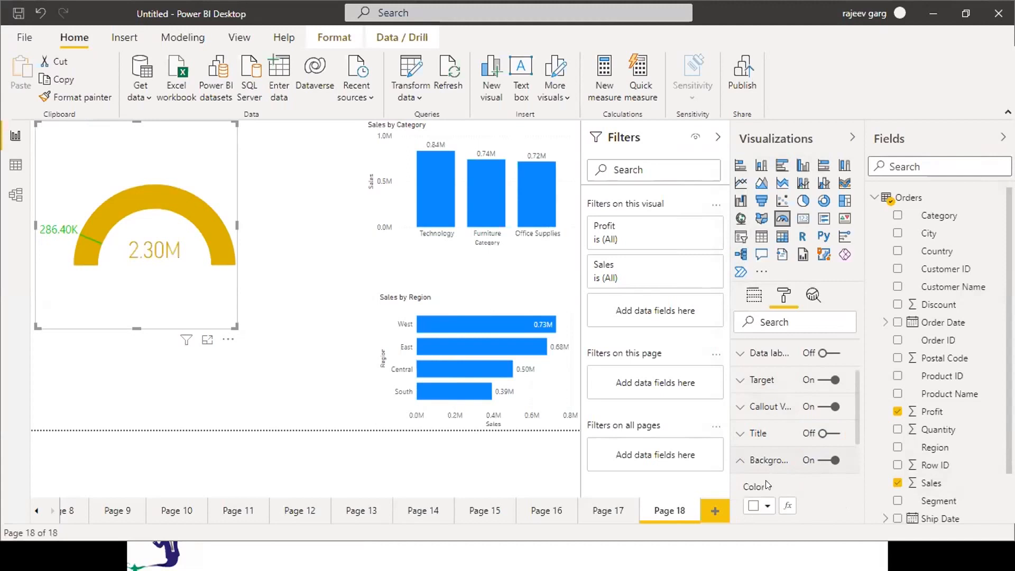
left_click(767, 505)
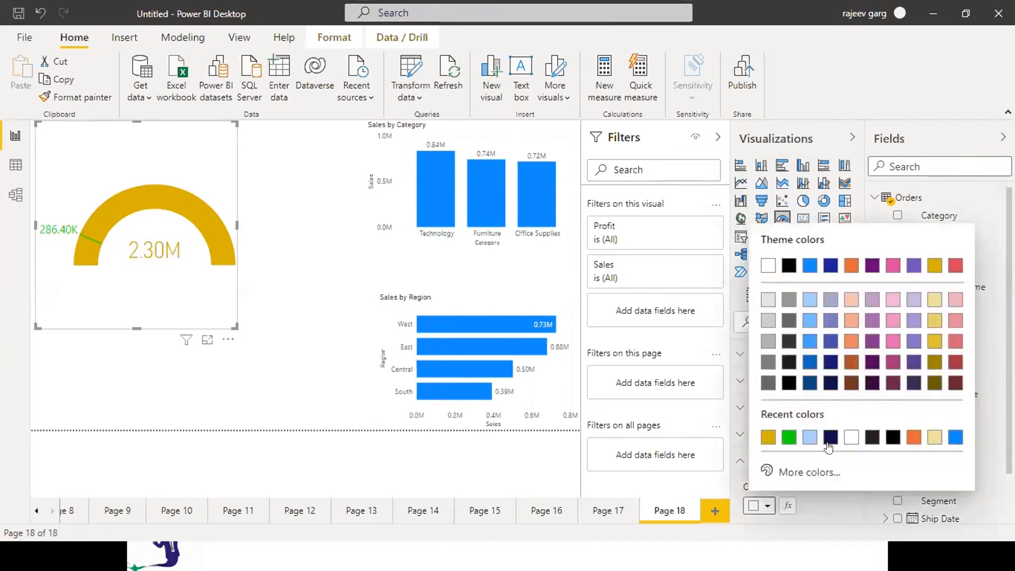
left_click(788, 265)
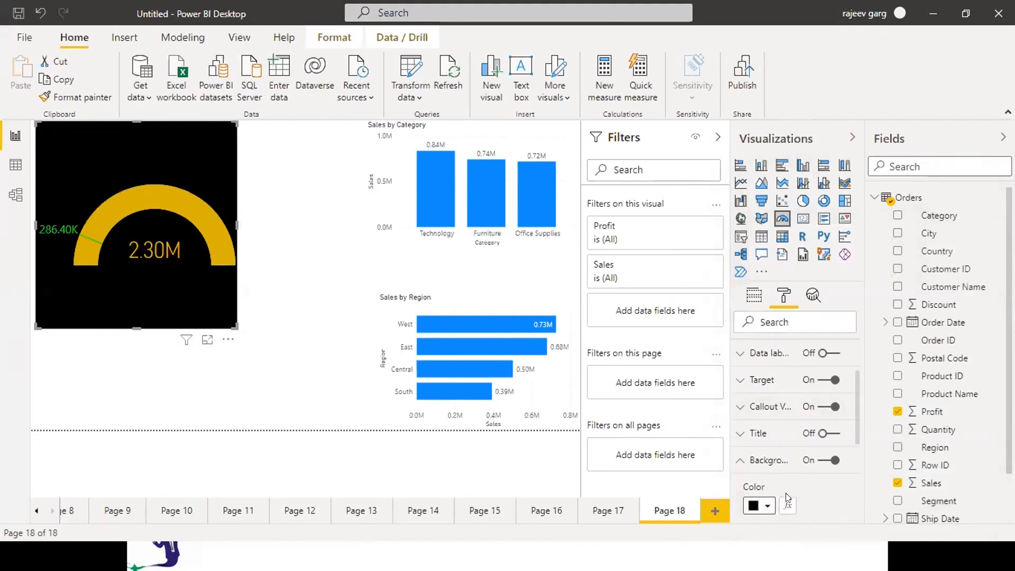
left_click(768, 510)
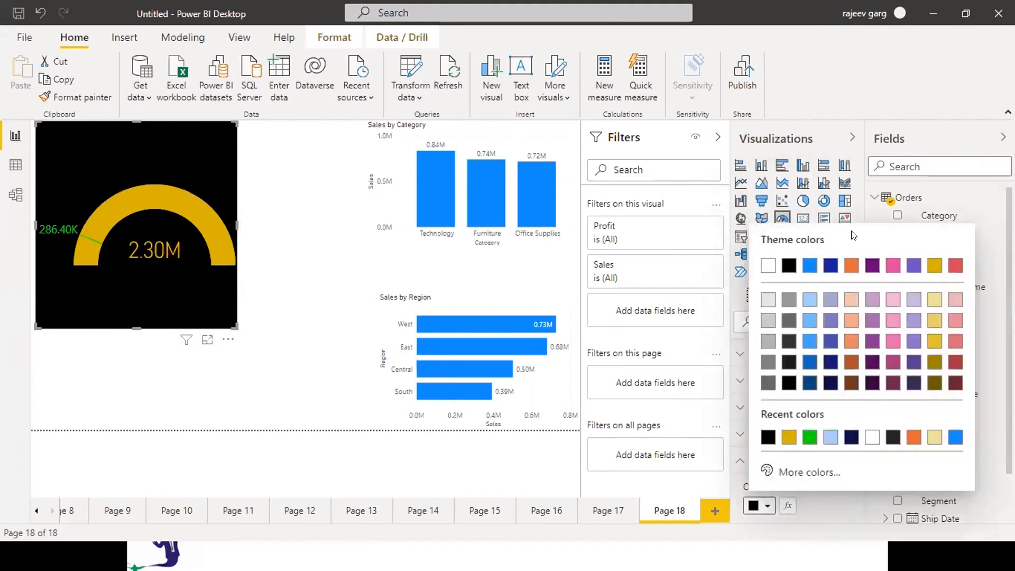
left_click(827, 508)
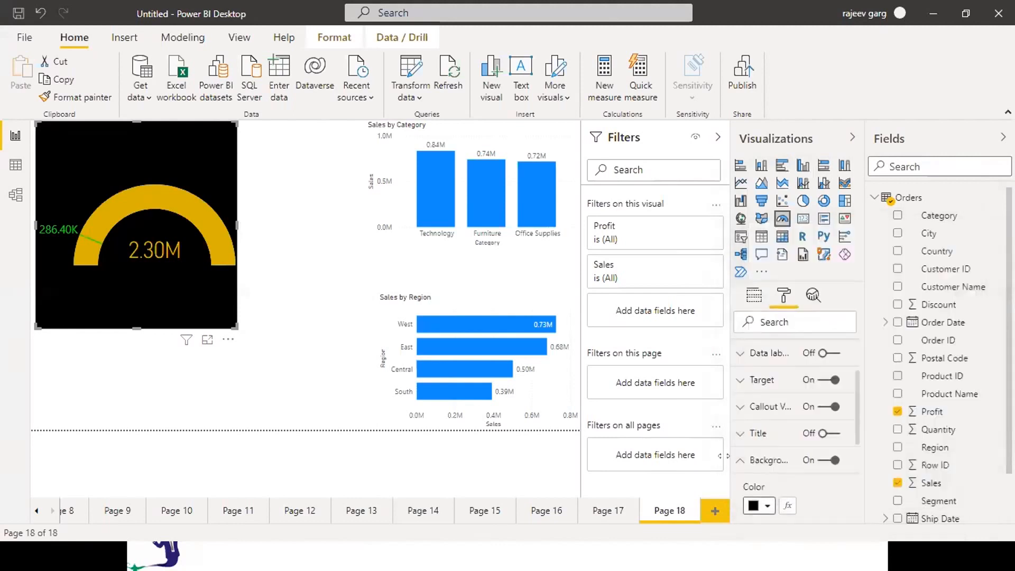
left_click(736, 461)
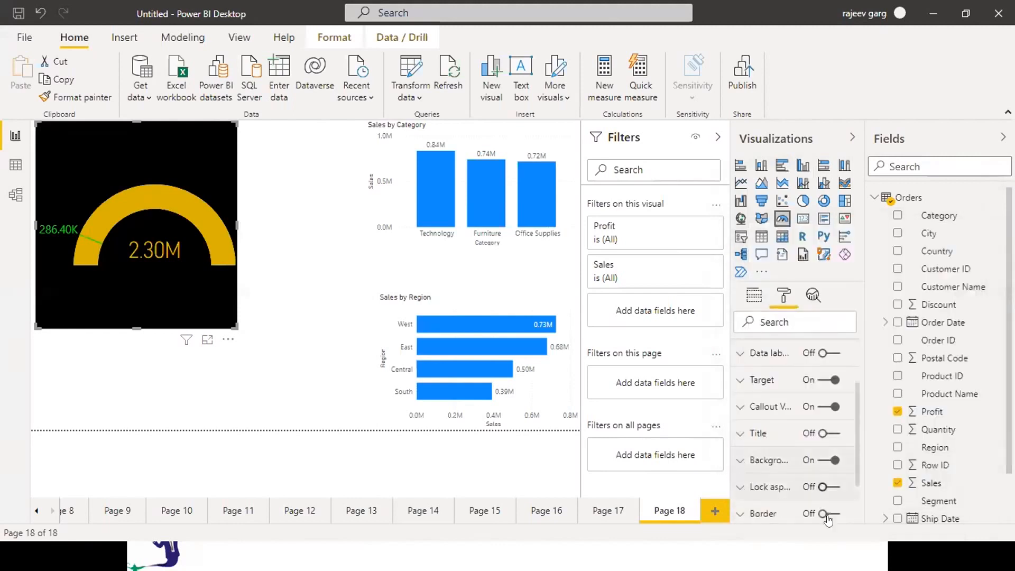
Turn on the border and the shadow for the gauge
left_click(828, 514)
left_click_drag(854, 474, 855, 511)
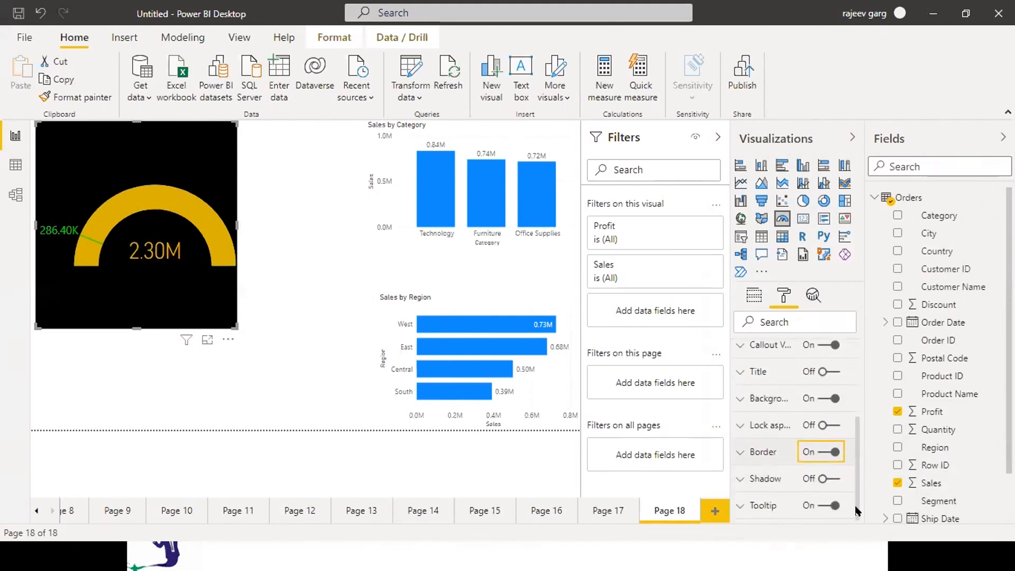
left_click(831, 480)
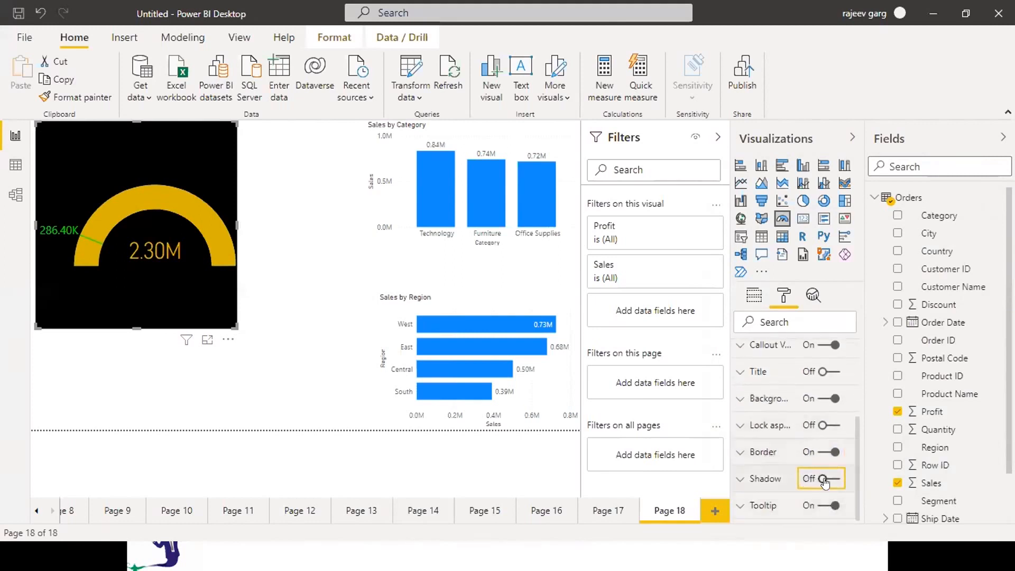
Set the gauge's border to the recently used gold with a corner radius of 30 px
left_click(766, 456)
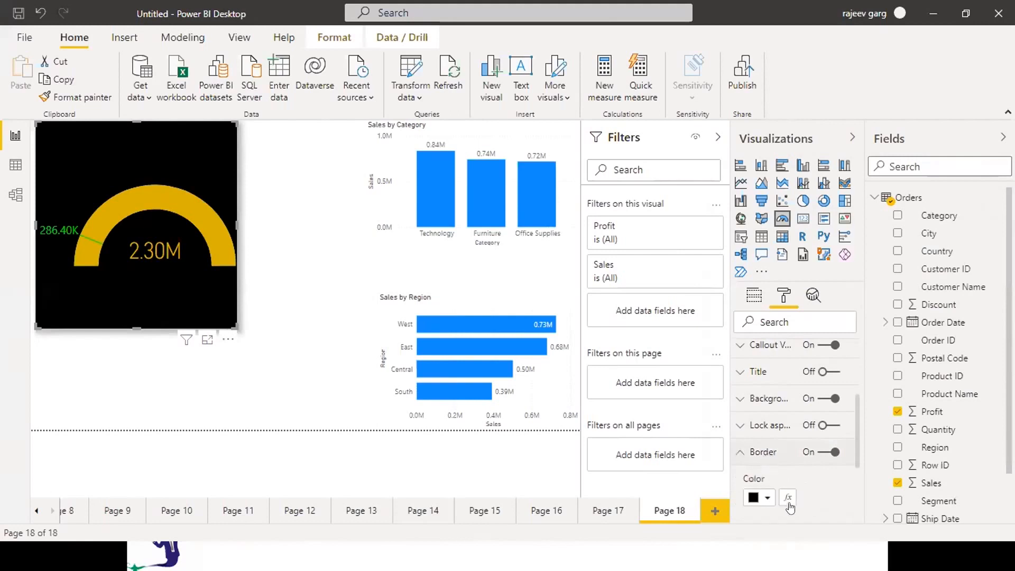
left_click(768, 497)
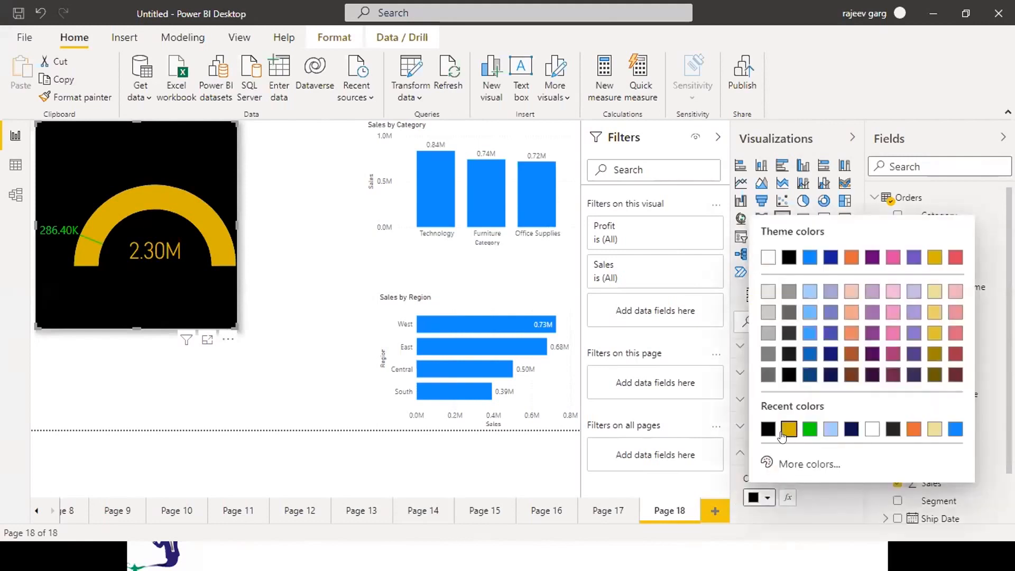
left_click(901, 498)
left_click_drag(857, 454, 850, 483)
left_click_drag(788, 472, 843, 471)
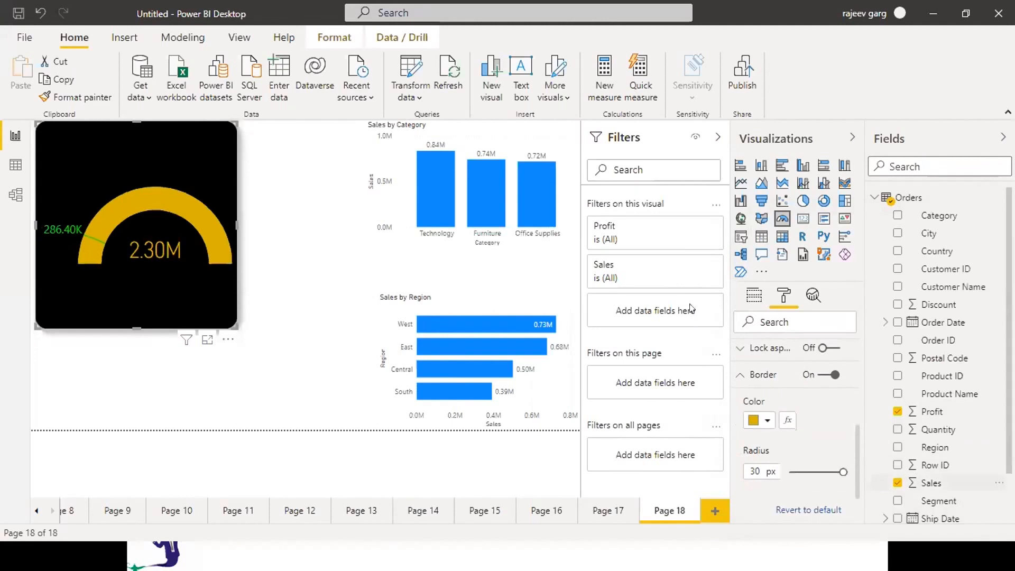
left_click(736, 375)
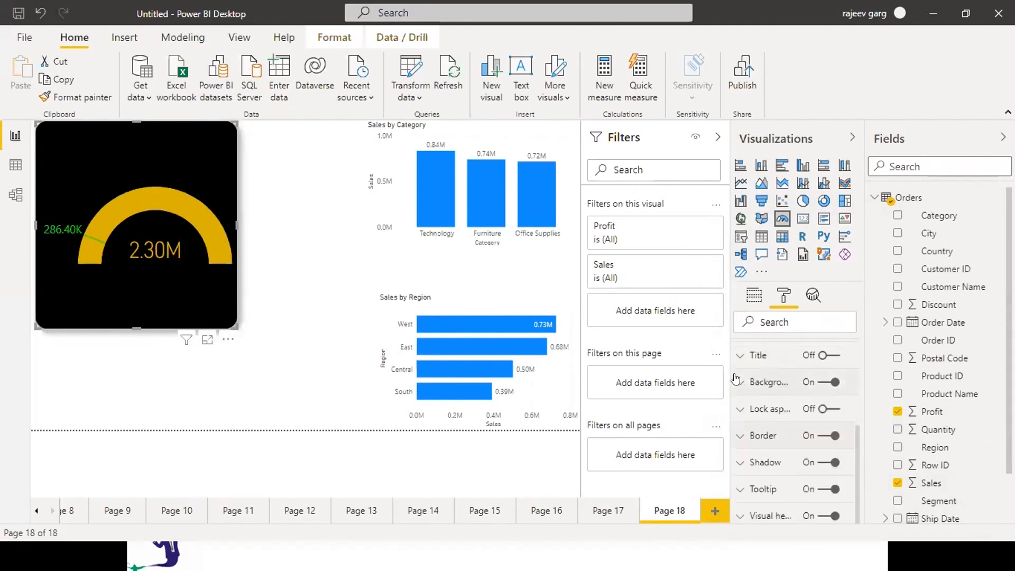
Shrink the gauge and move it into the upper-left corner of the report page
left_click_drag(236, 327, 225, 257)
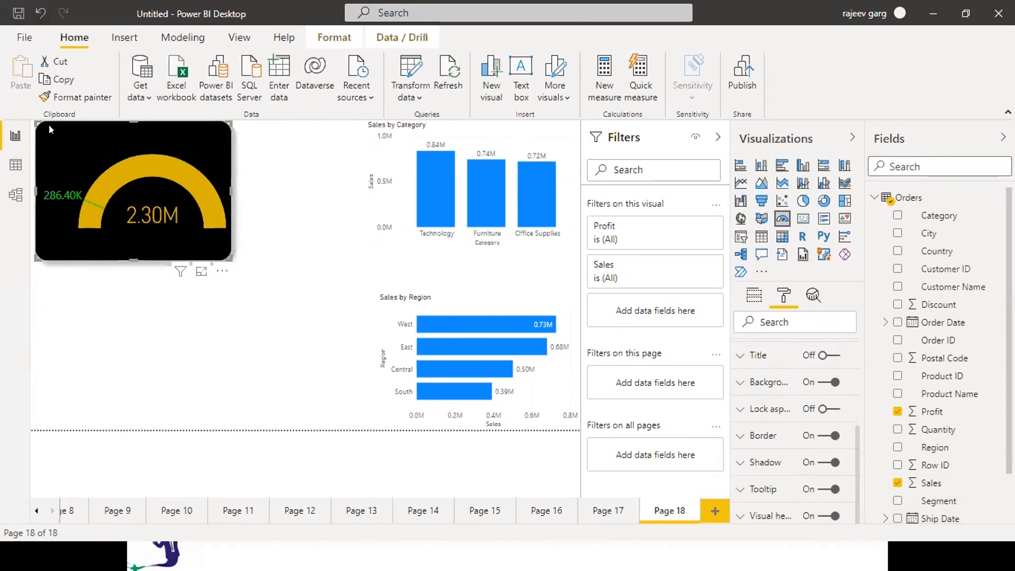
left_click_drag(35, 122, 56, 139)
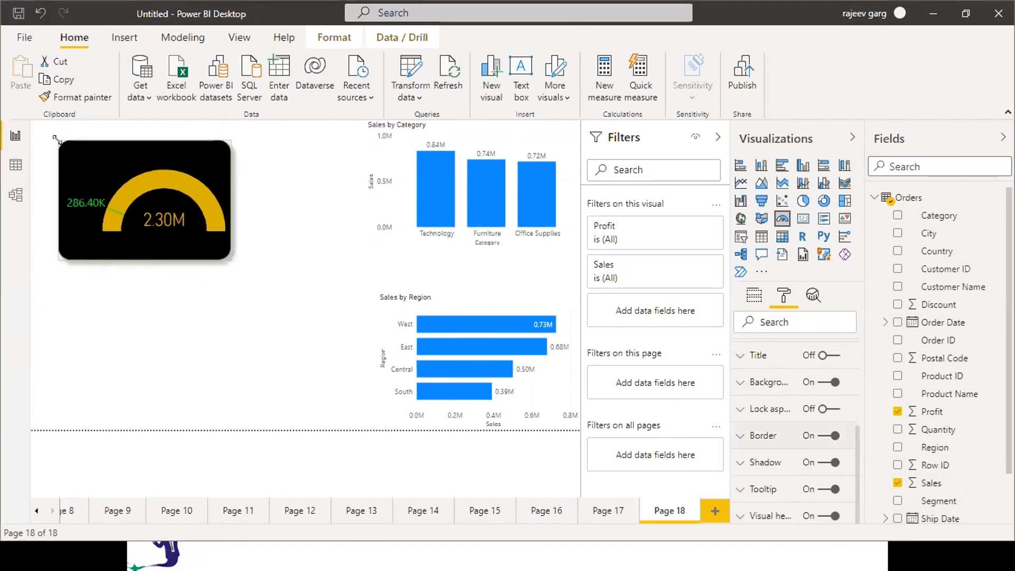
left_click_drag(111, 160, 89, 147)
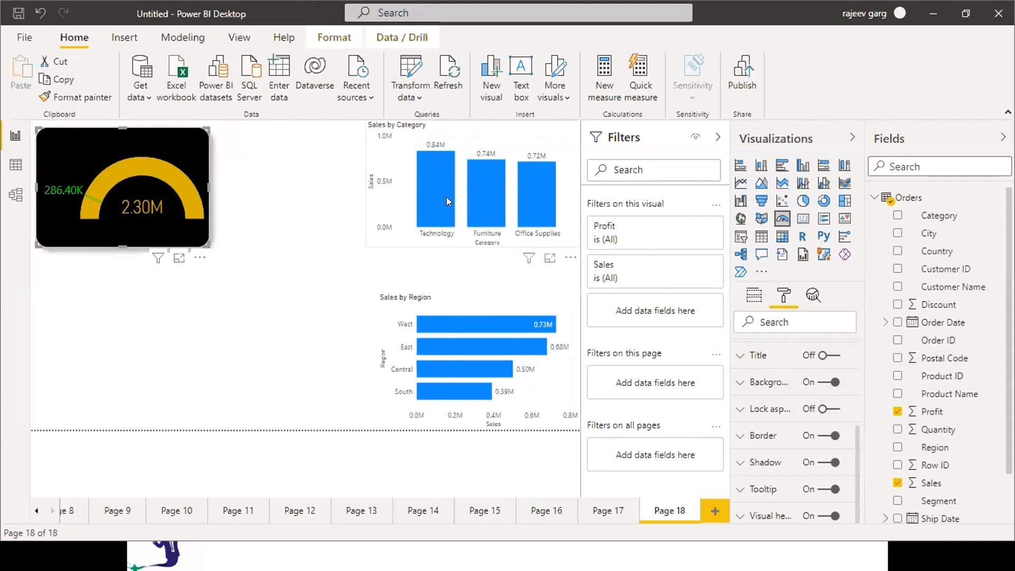
Check the gauge's cross-filtering with the Technology and Furniture columns and the Central region bar
mouse_move(439, 196)
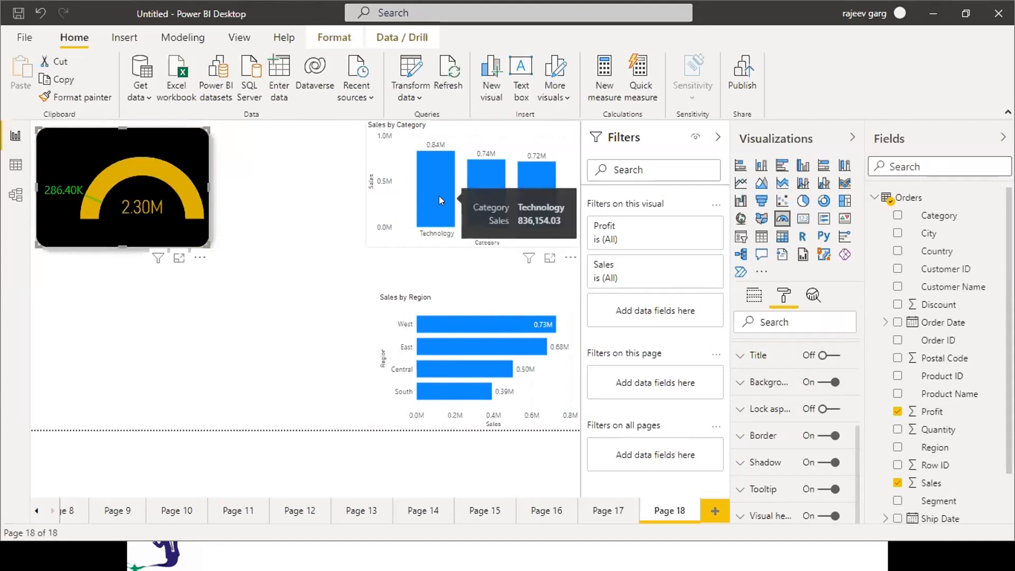
left_click(439, 196)
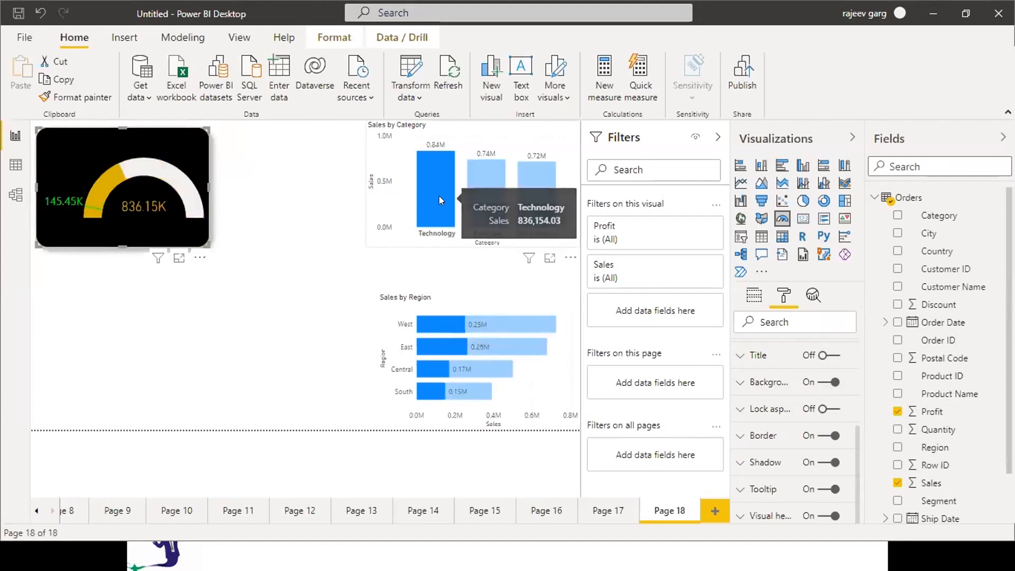
left_click(482, 185)
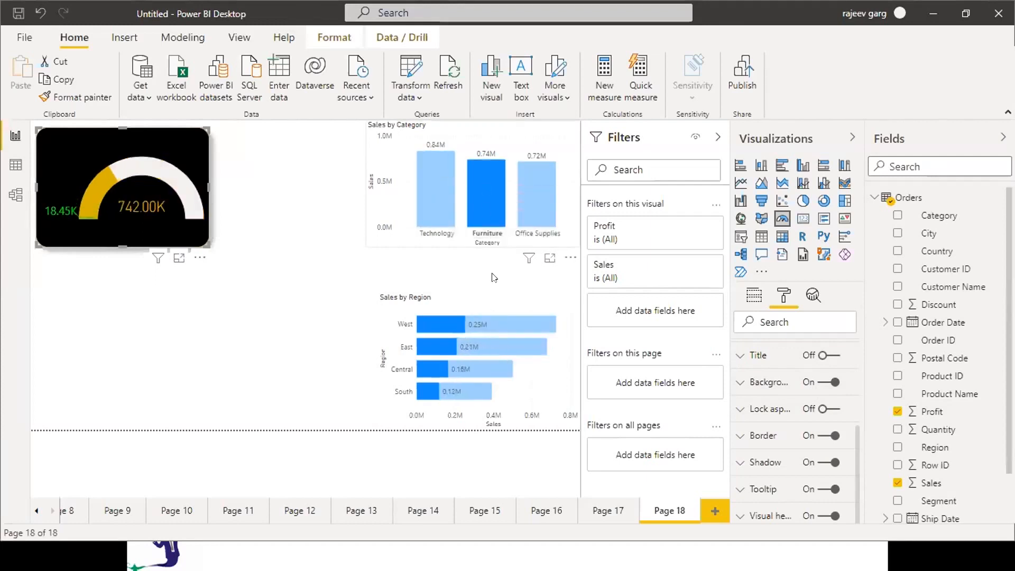
left_click(487, 340)
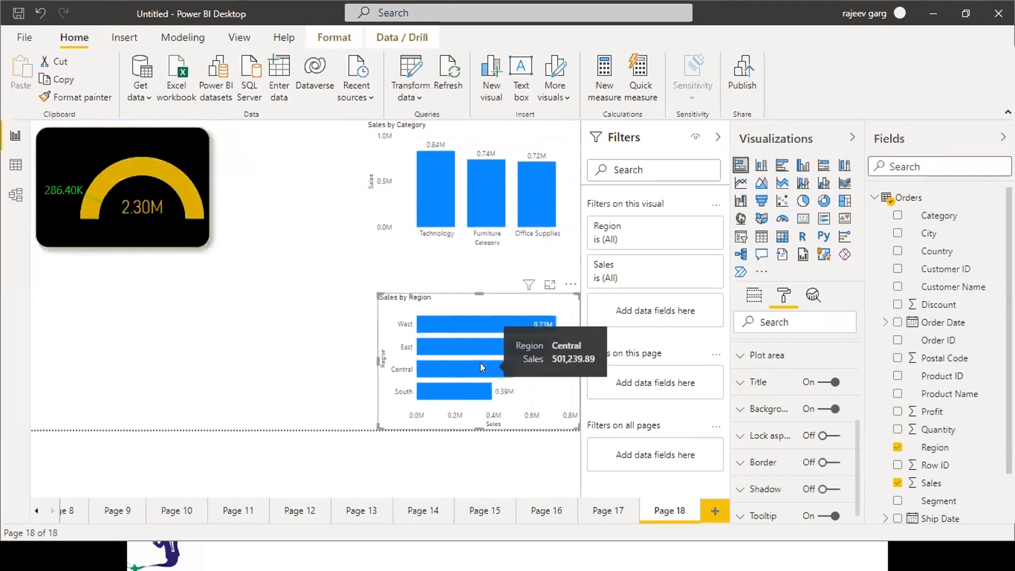
left_click(481, 364)
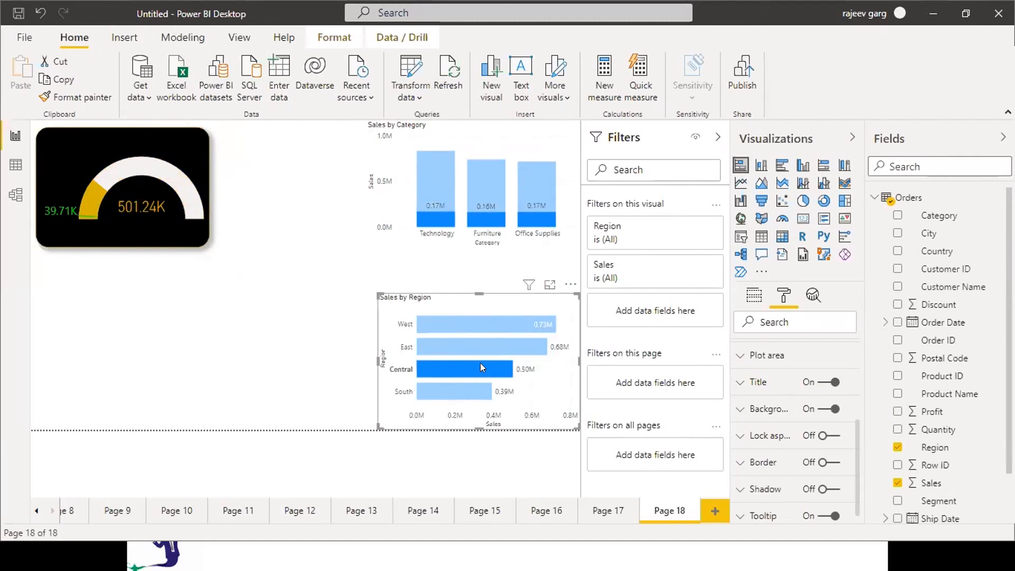
double_click(208, 364)
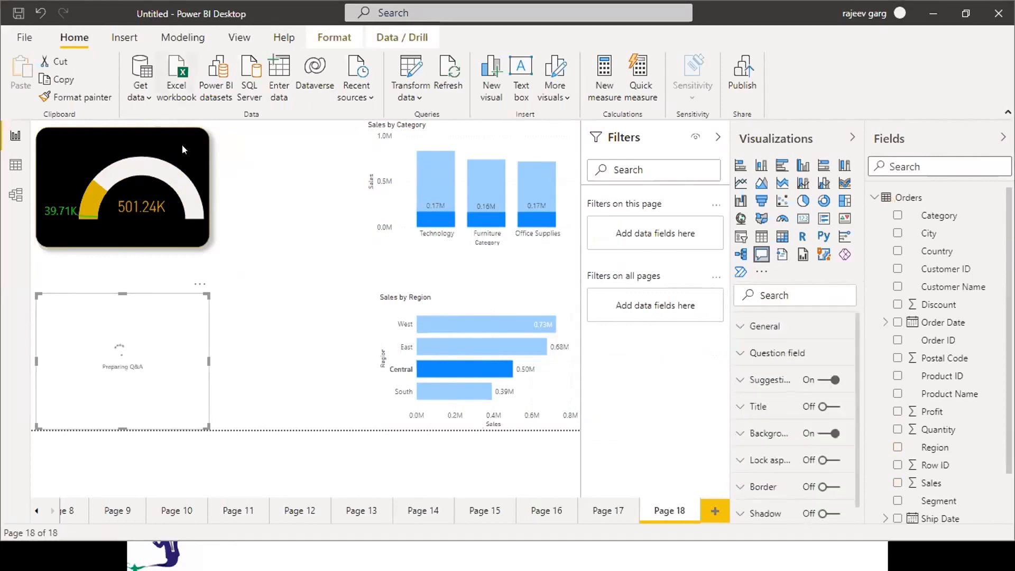
left_click(200, 284)
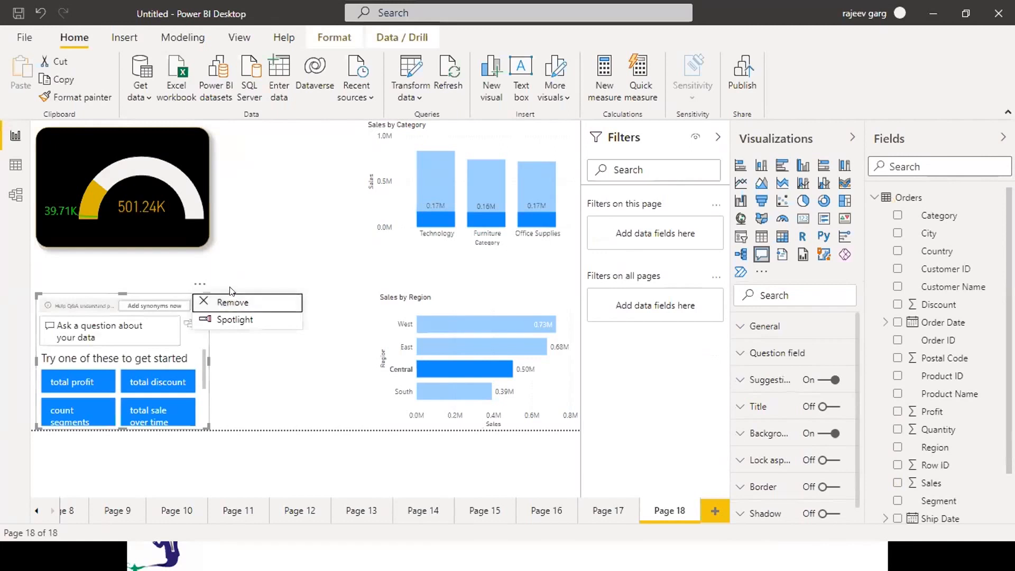
key("Escape")
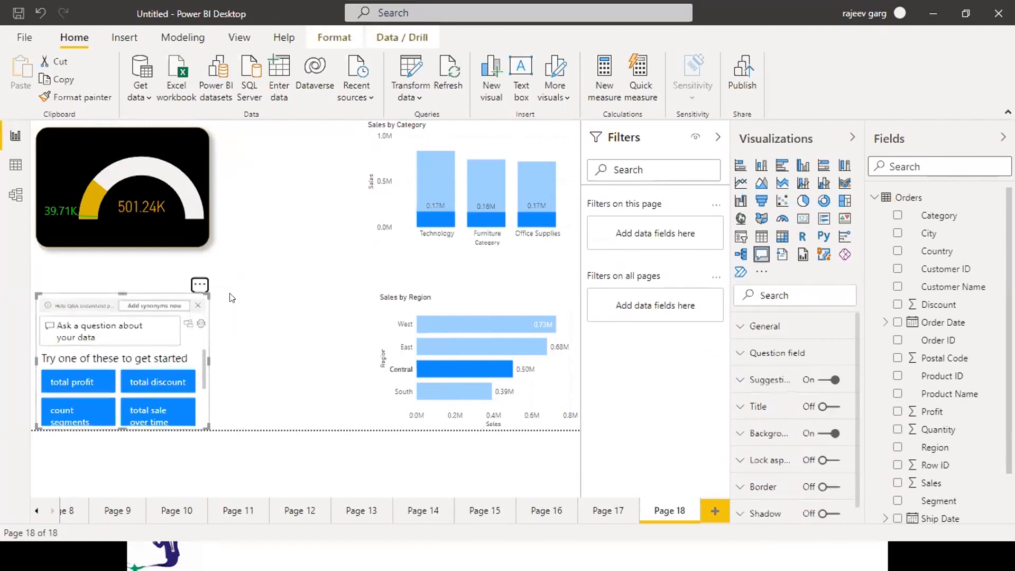
left_click(200, 284)
left_click(223, 297)
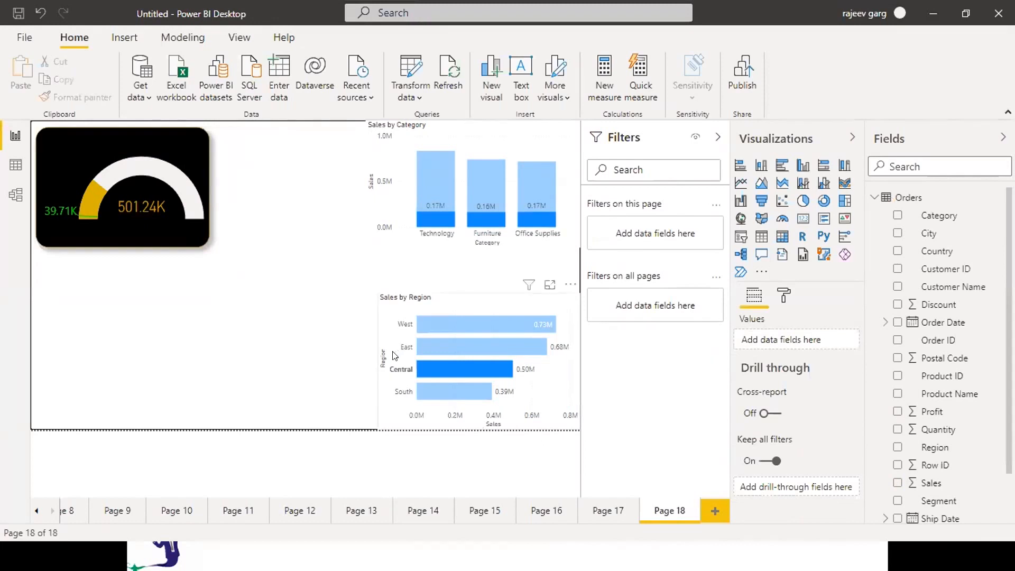
Clear the Central region selection, and switch to the slide presentation and advance to the Cards in Power BI slide
left_click(393, 378)
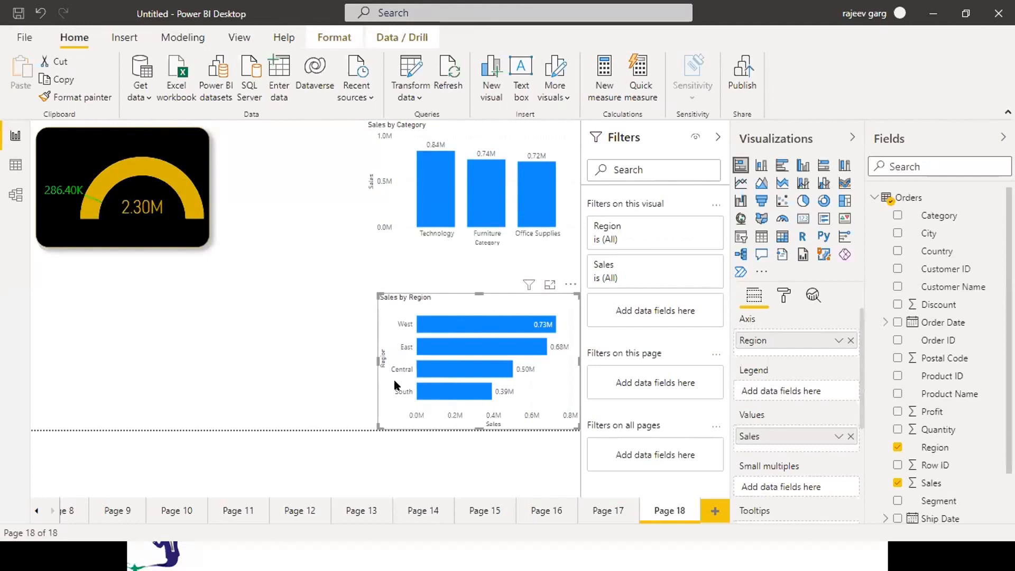
key("alt+Tab")
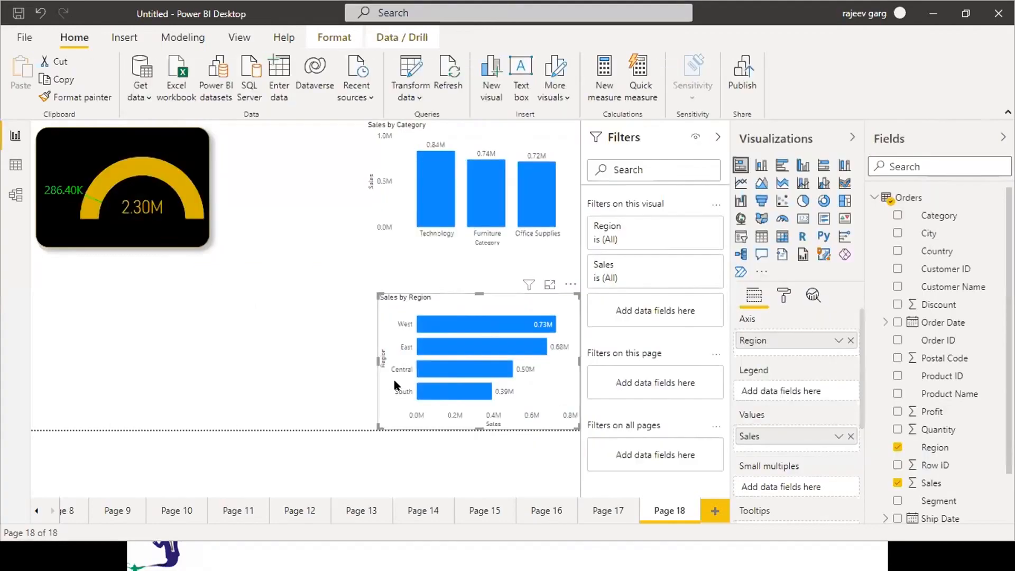
key("alt+Tab")
key("alt+Tab")
key("Right")
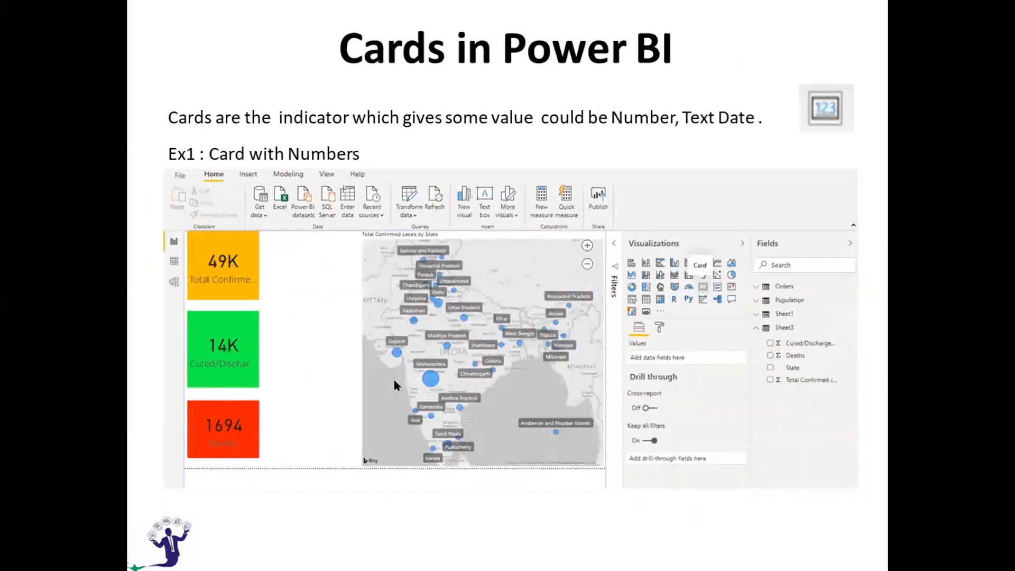